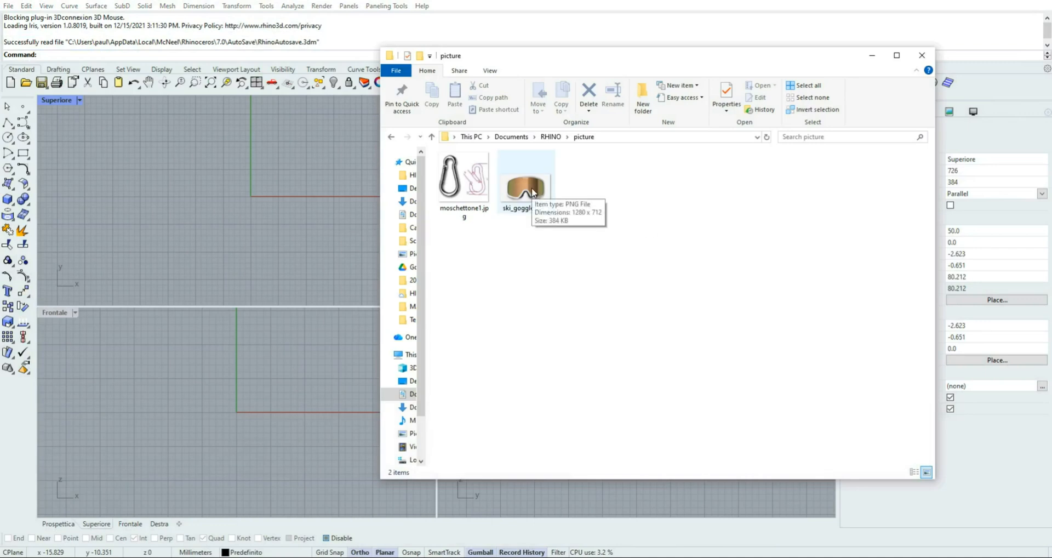
Bring ski_goggles.png from the picture folder into the Frontale viewport as a Picture object
left_click(531, 188)
left_click_drag(526, 192, 320, 398)
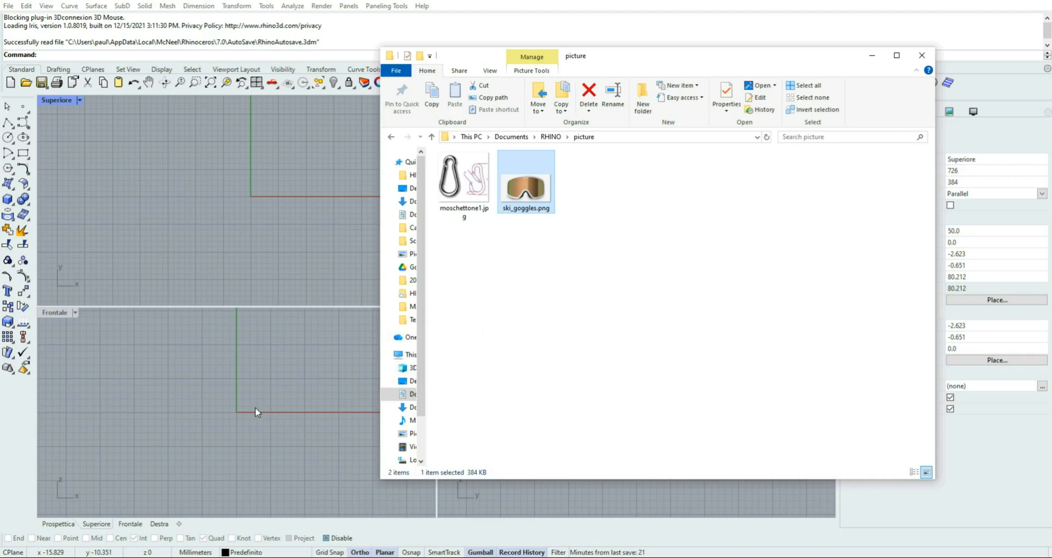
left_click(341, 362)
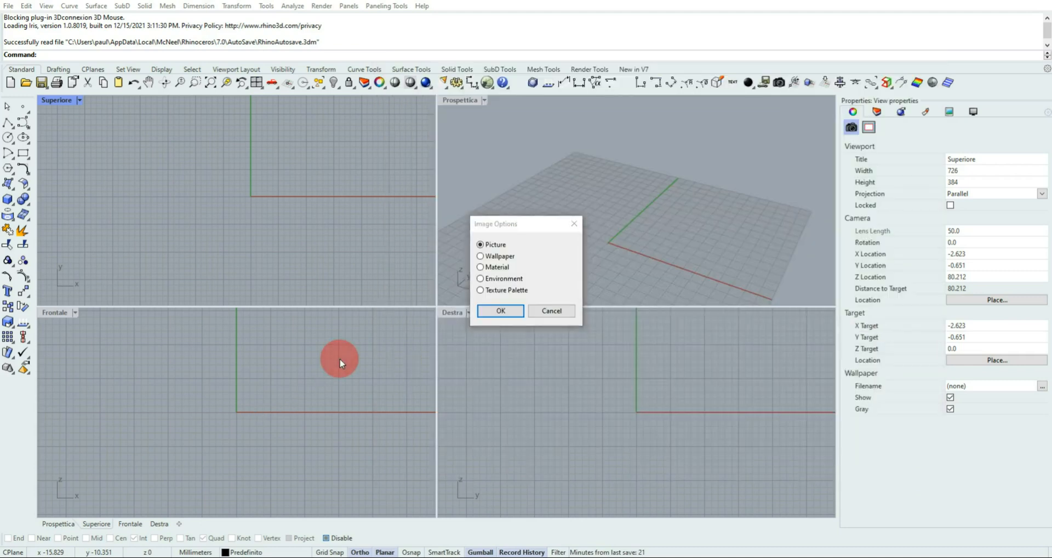
left_click(503, 311)
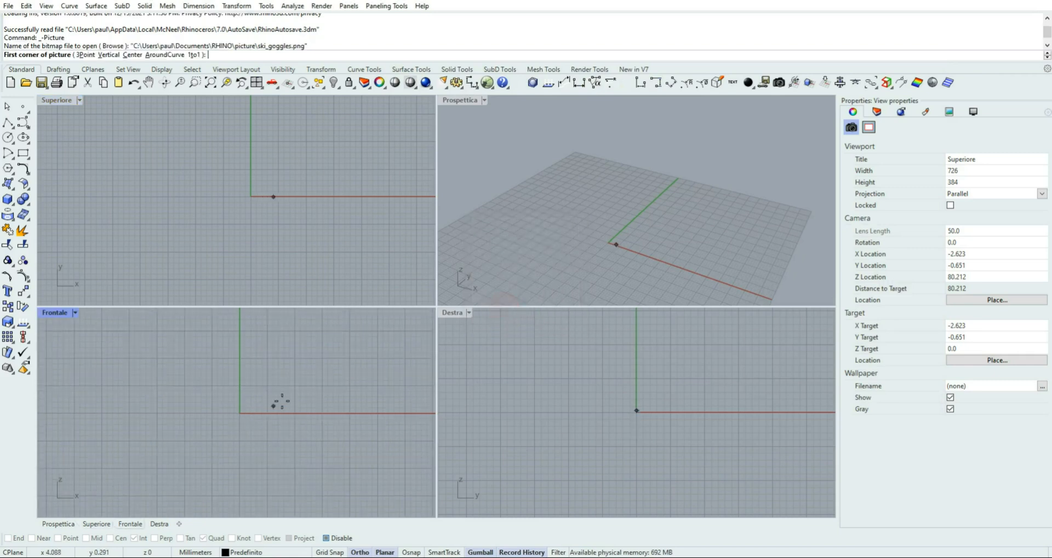
Place the goggles picture in the Frontale view with its first corner near the origin, and fit everything in all viewports
right_click_drag(314, 371, 174, 449)
scroll(175, 448, "down", 2)
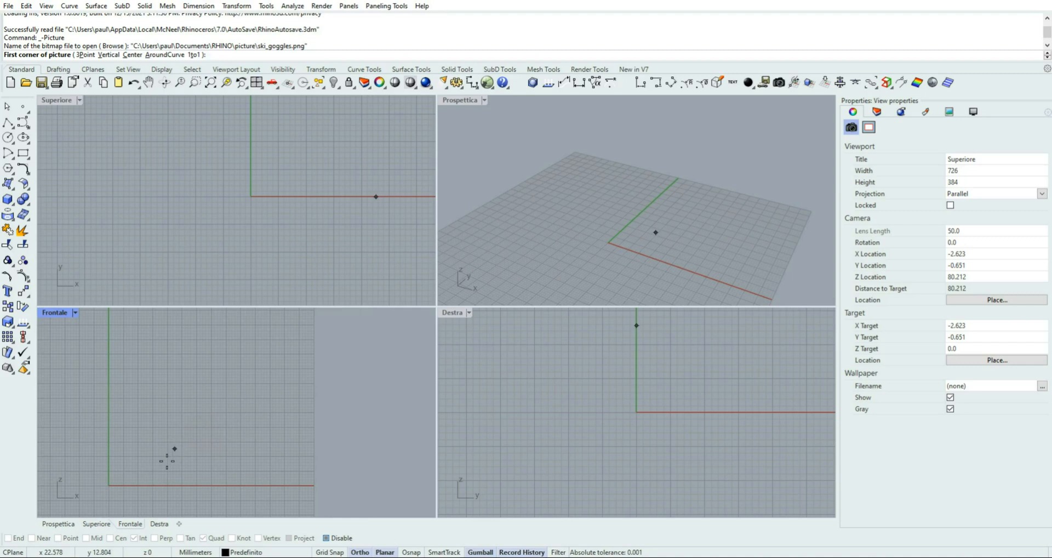
scroll(135, 466, "down", 1)
left_click(127, 477)
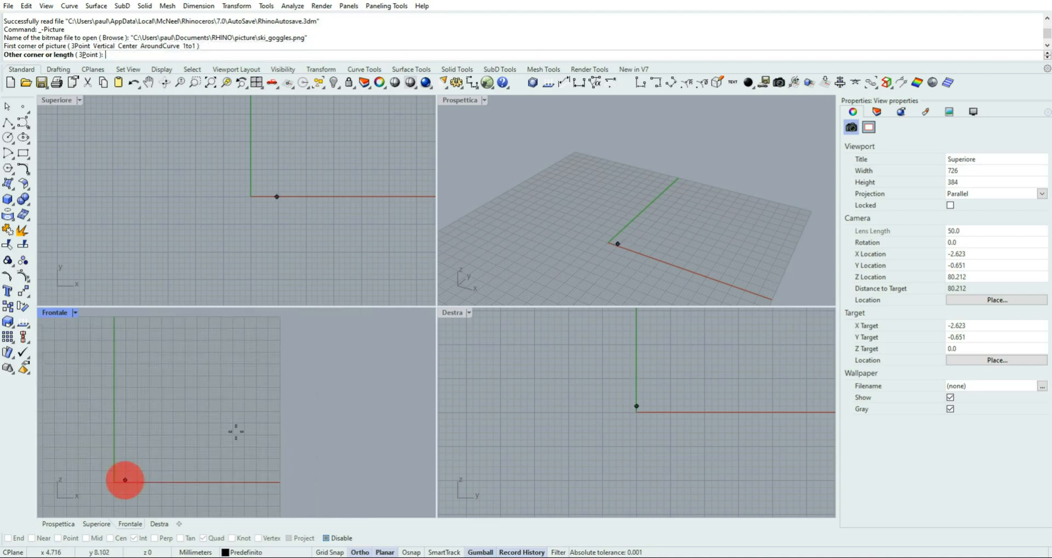
left_click(353, 370)
right_click_drag(292, 398, 253, 405)
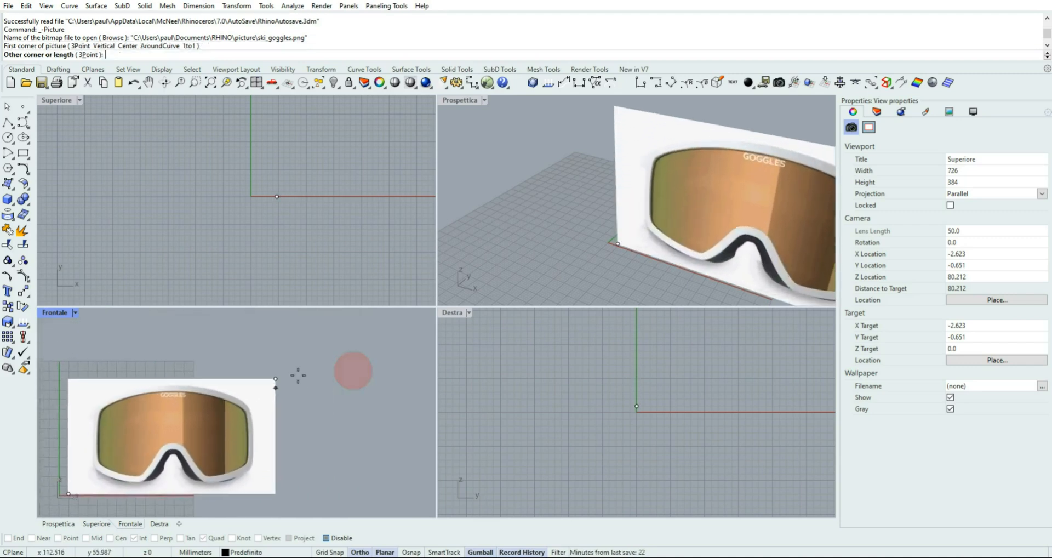
left_click(372, 327)
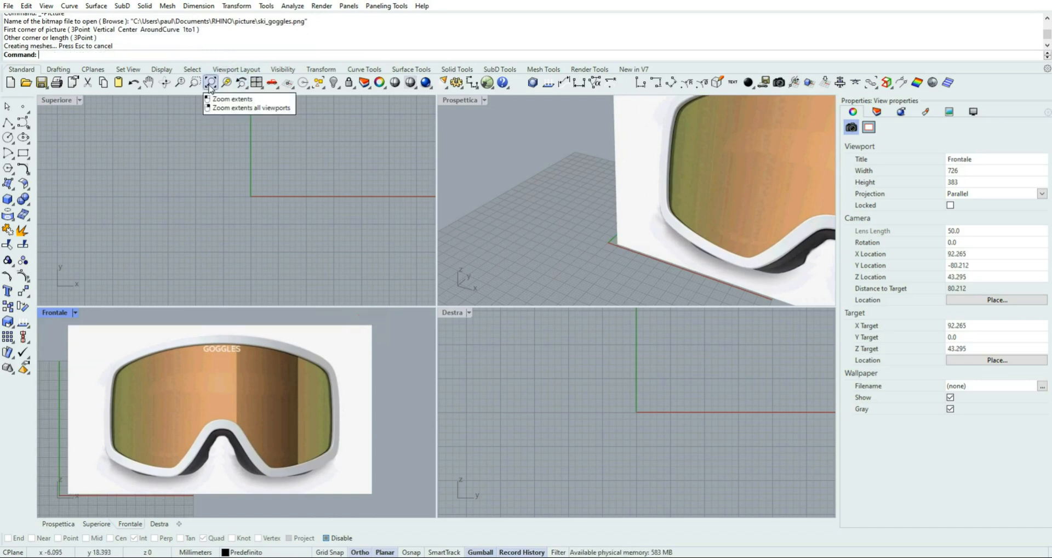
right_click(210, 84)
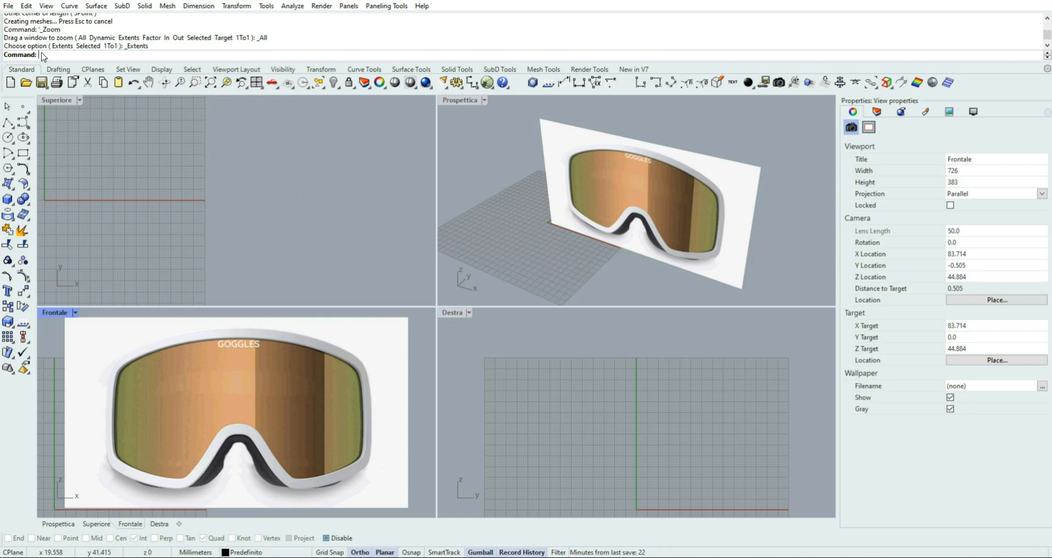
Save the model under the new file name ski_goggles as a Rhino 7 3D model
left_click(9, 7)
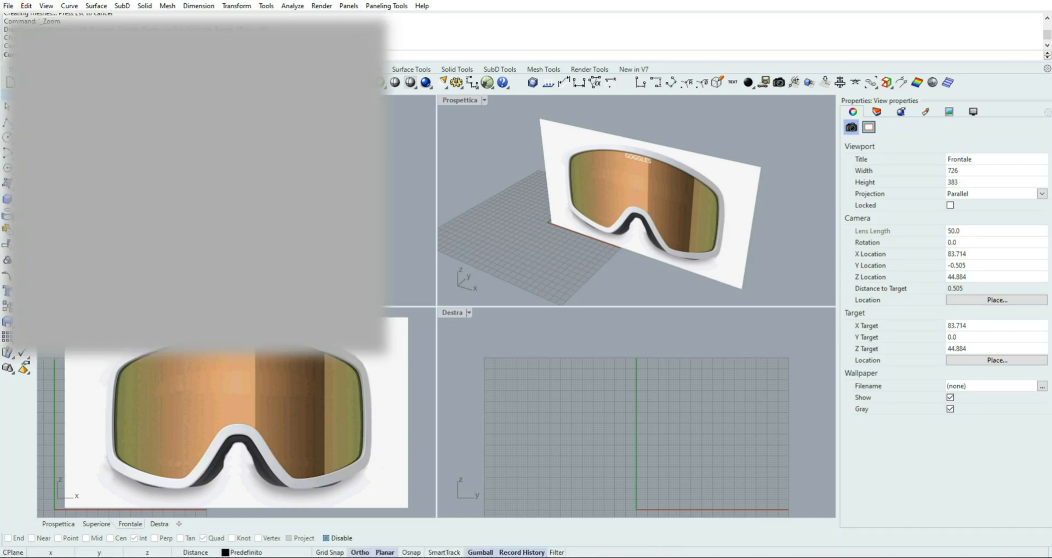
left_click(33, 92)
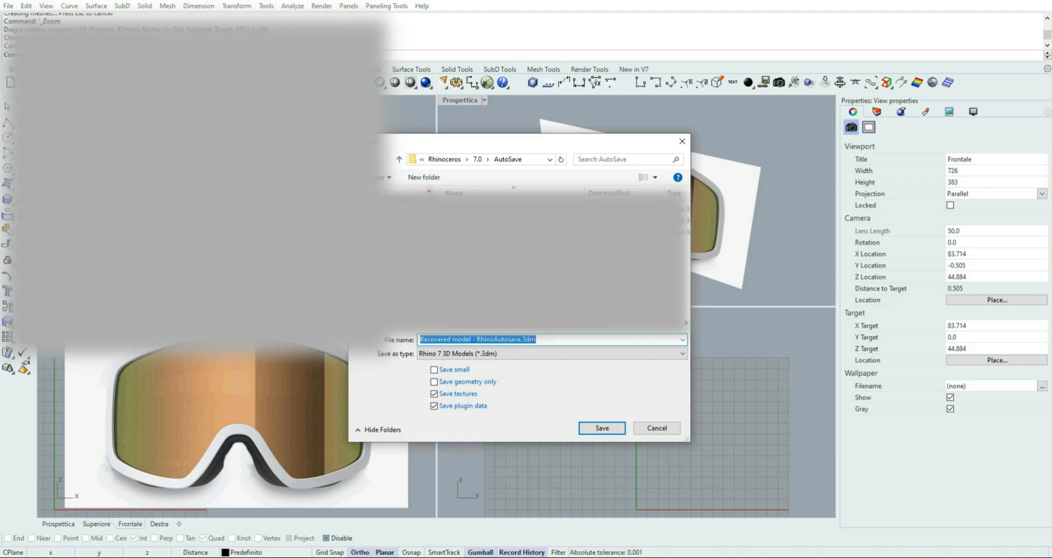
type("ski")
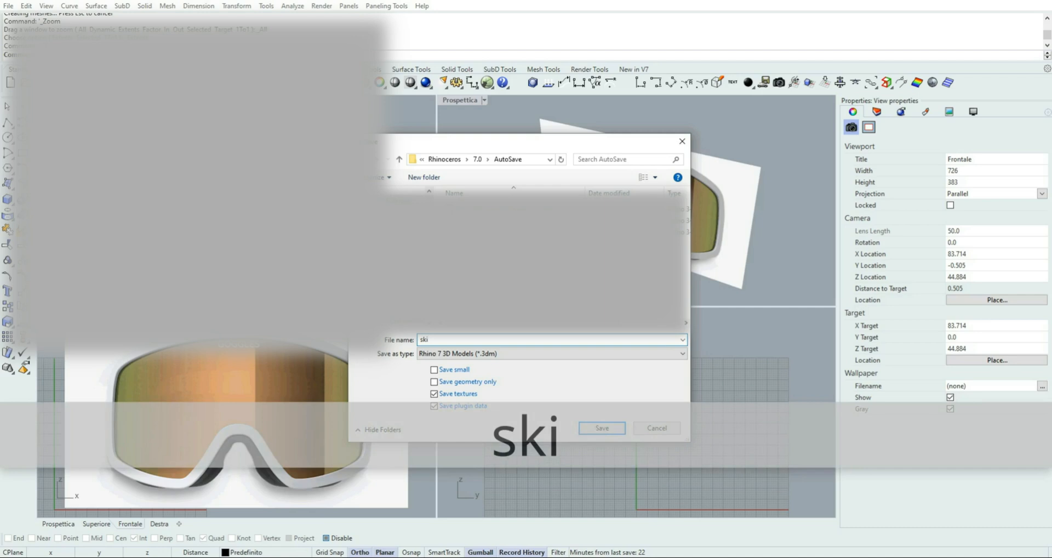
type("_gogg")
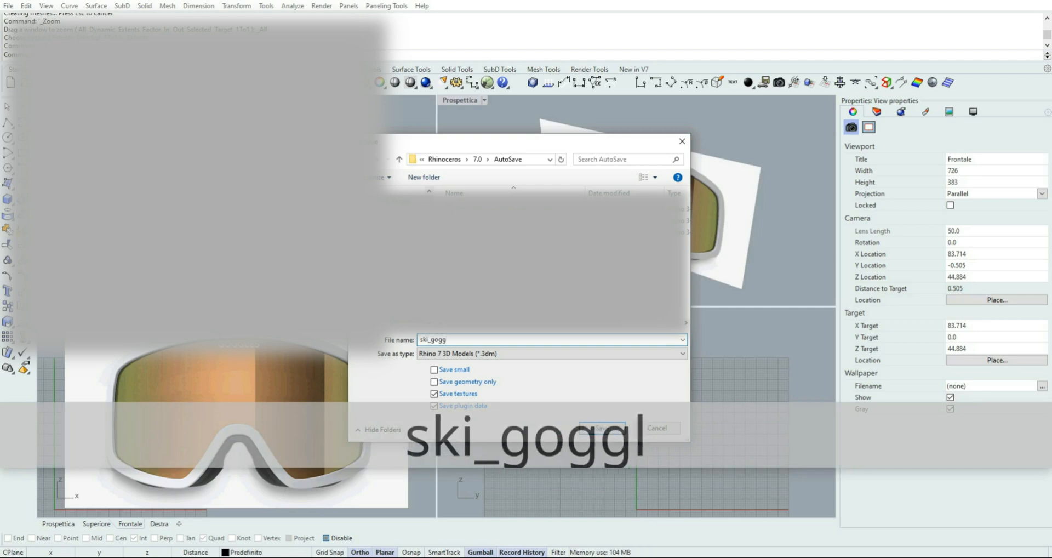
type("les")
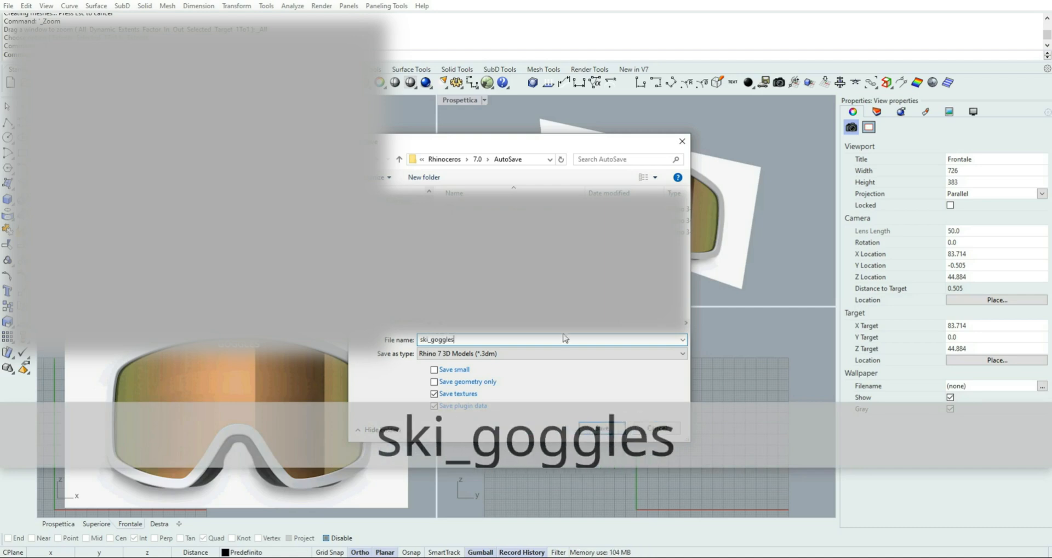
left_click(602, 427)
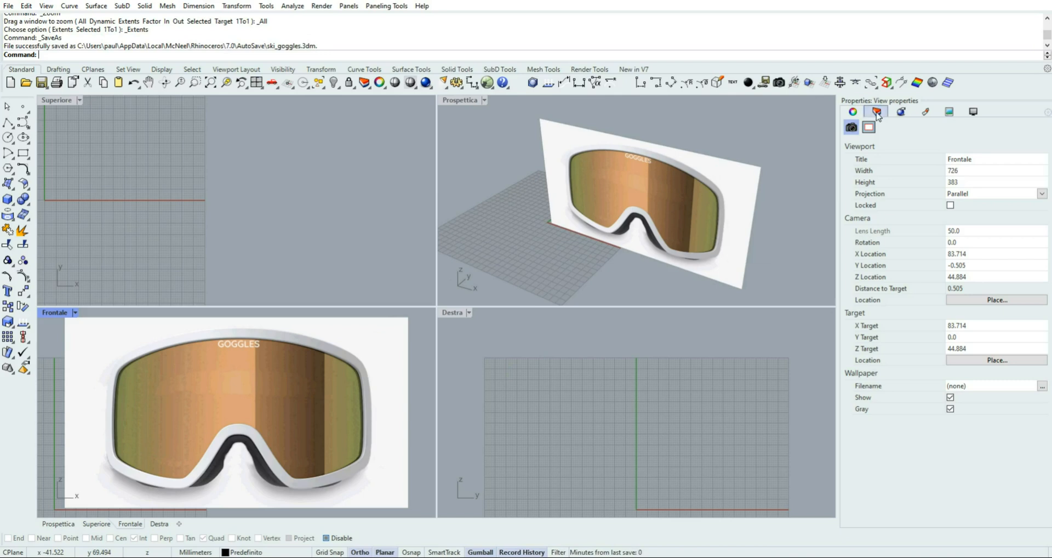
Rename the default layer Predefinito as picture
left_click(875, 111)
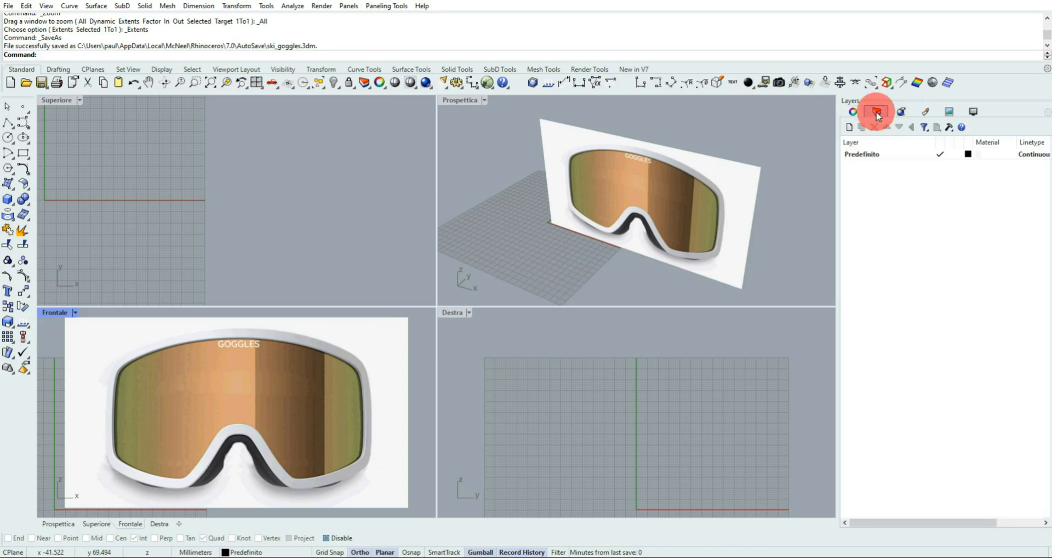
left_click(868, 154)
left_click(871, 155)
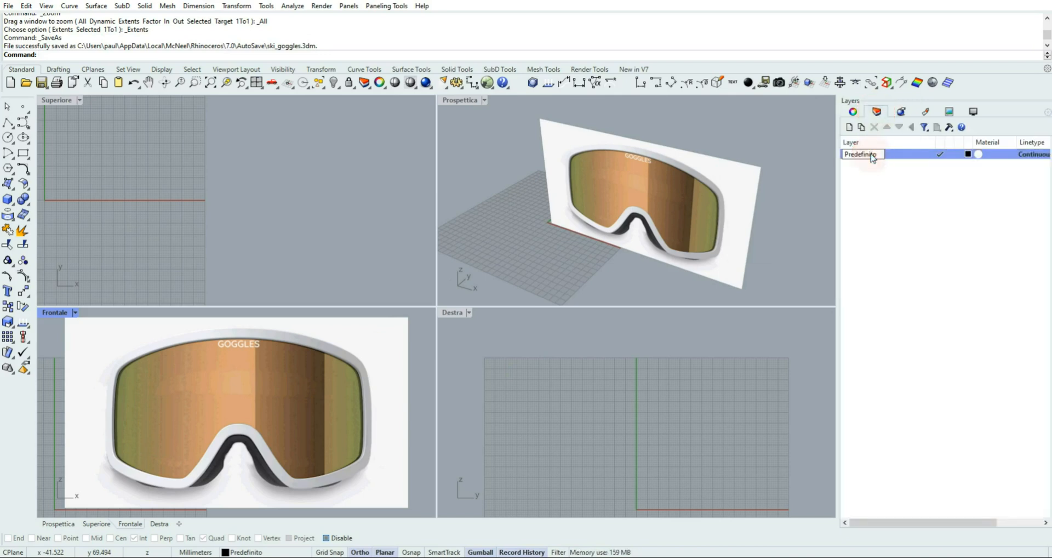
double_click(876, 155)
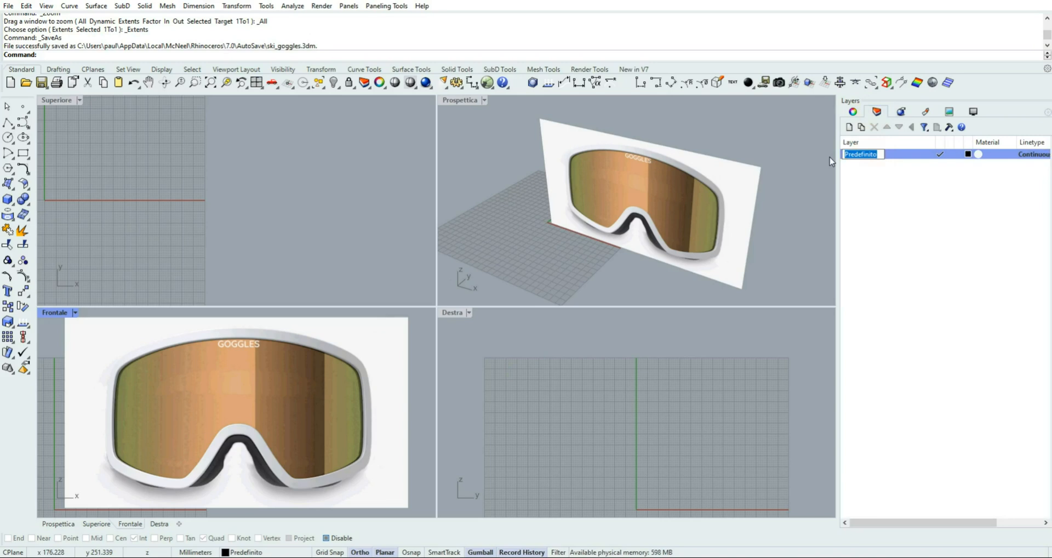
type("picture")
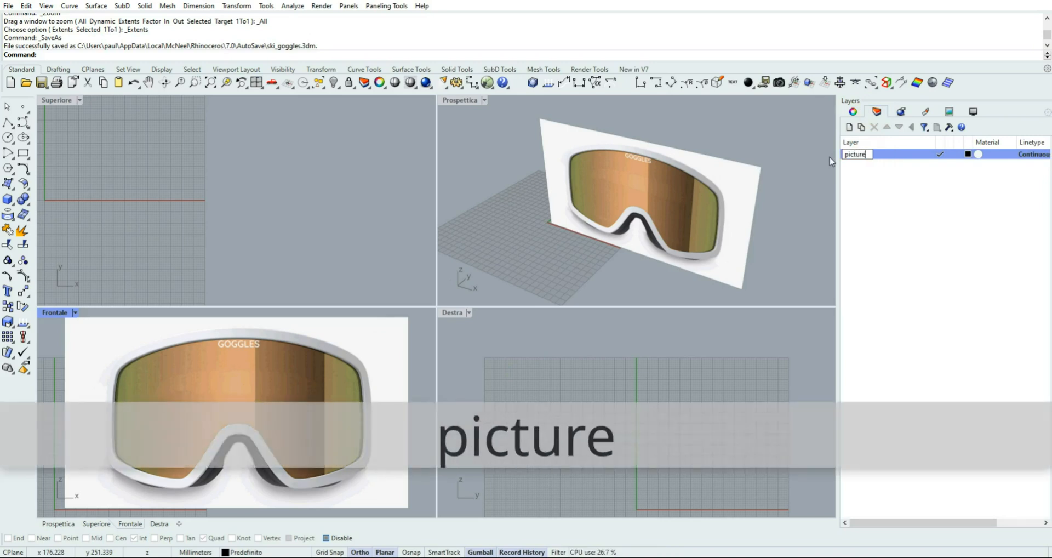
key("Return")
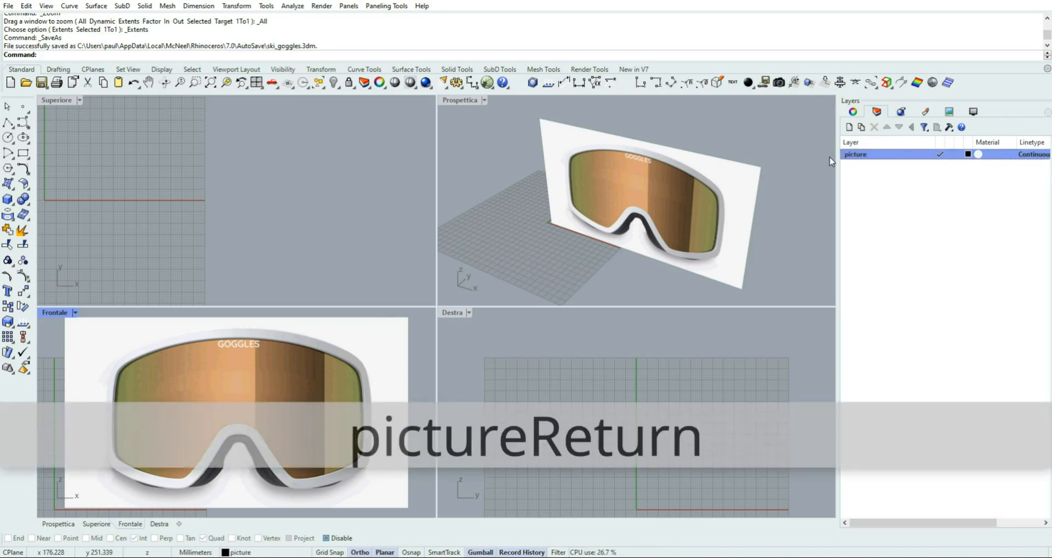
Add a new layer named 2D and set its color to blue
left_click(850, 127)
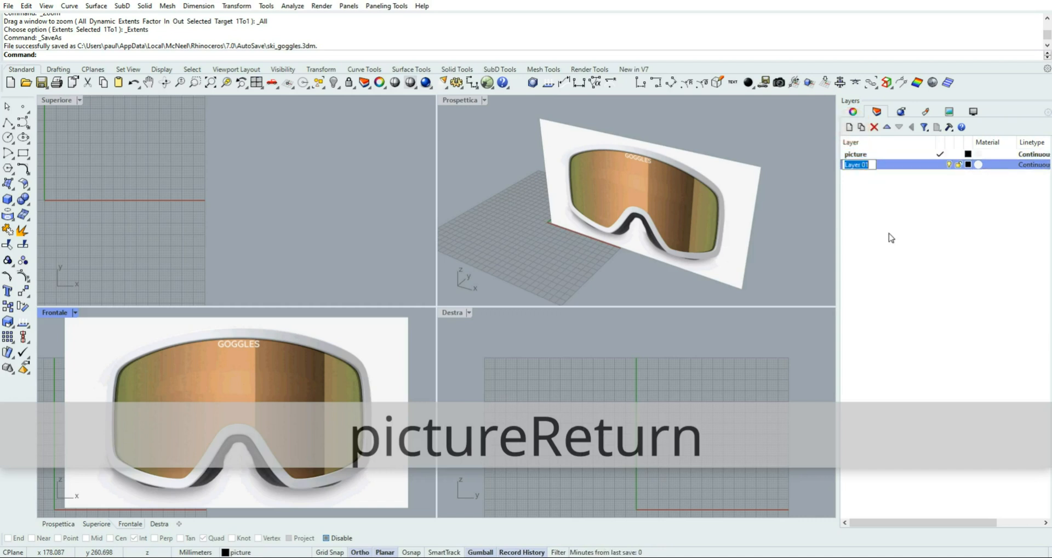
type("2d")
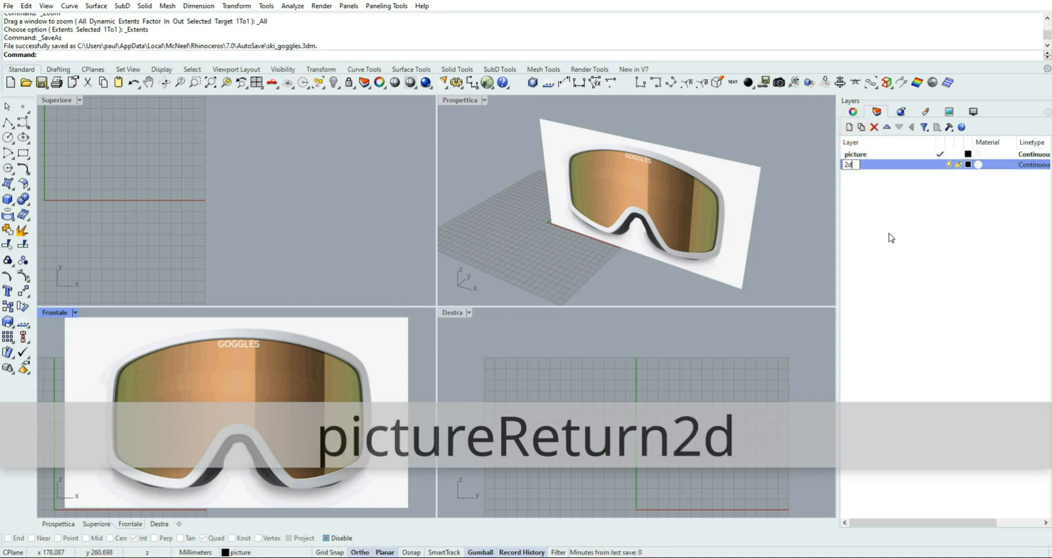
key("BackSpace")
type("D")
key("Return")
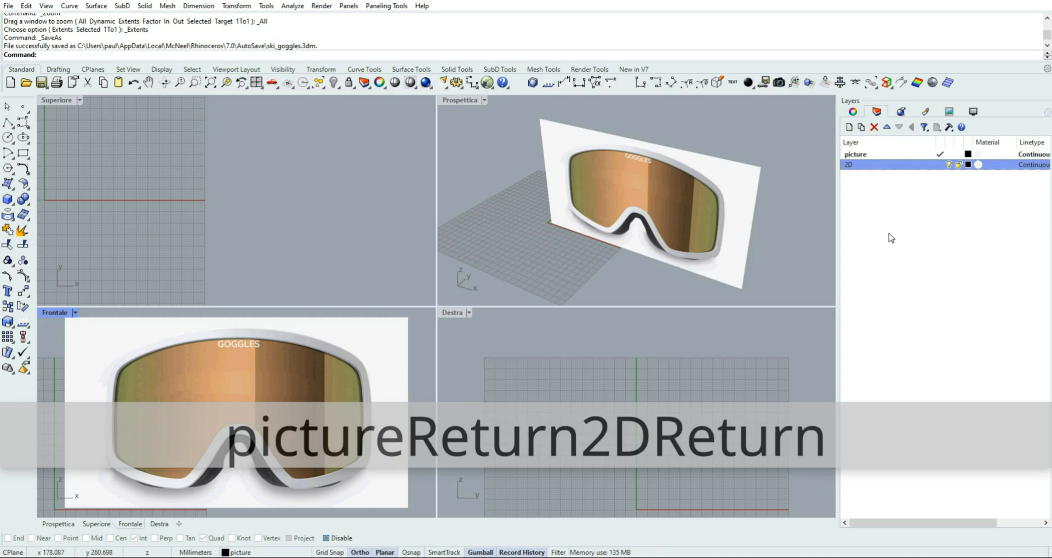
left_click(968, 166)
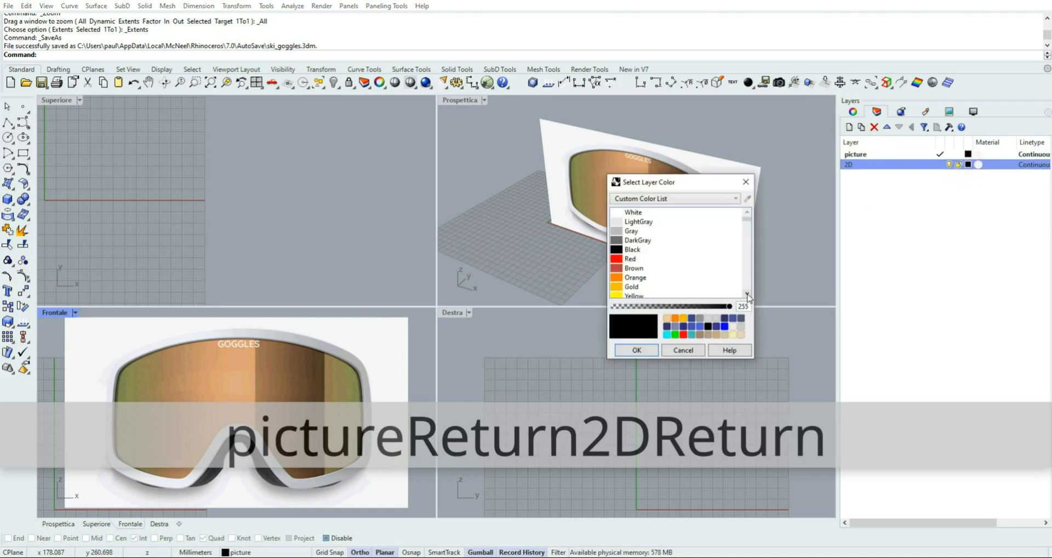
left_click(724, 326)
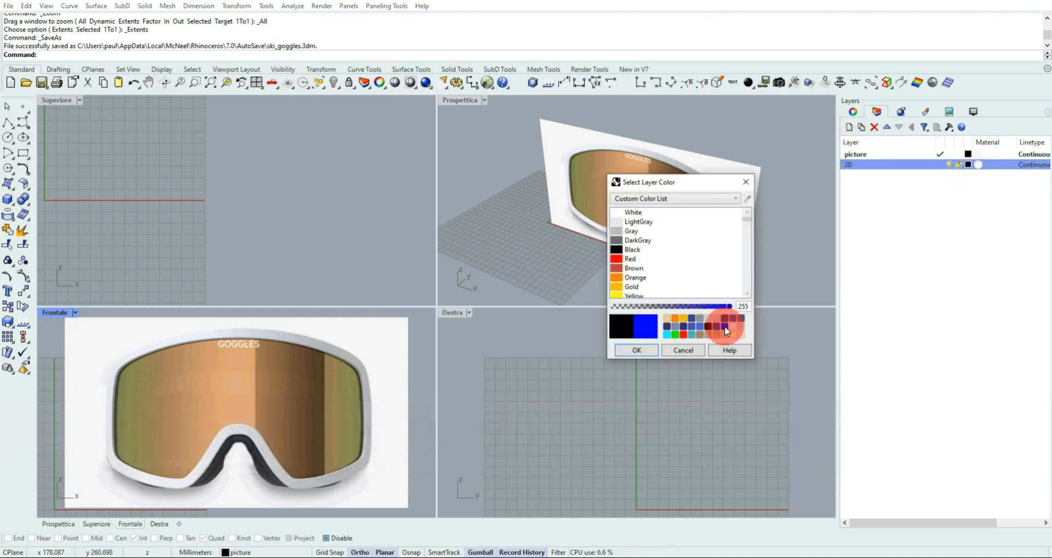
left_click(636, 351)
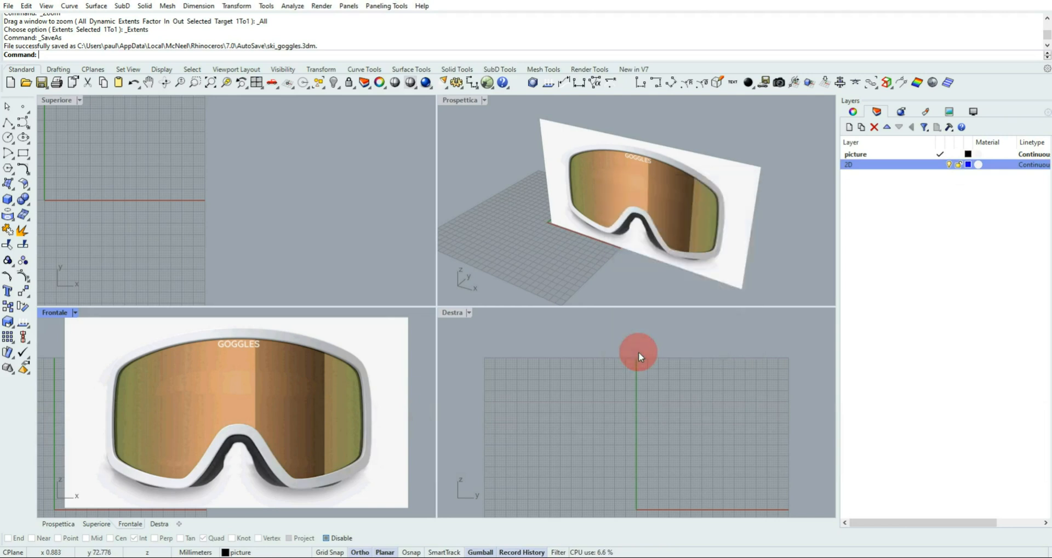
Maximize the Frontale view and draw a vertical line just left of the goggles, extending past the picture's upper and lower edges
double_click(50, 314)
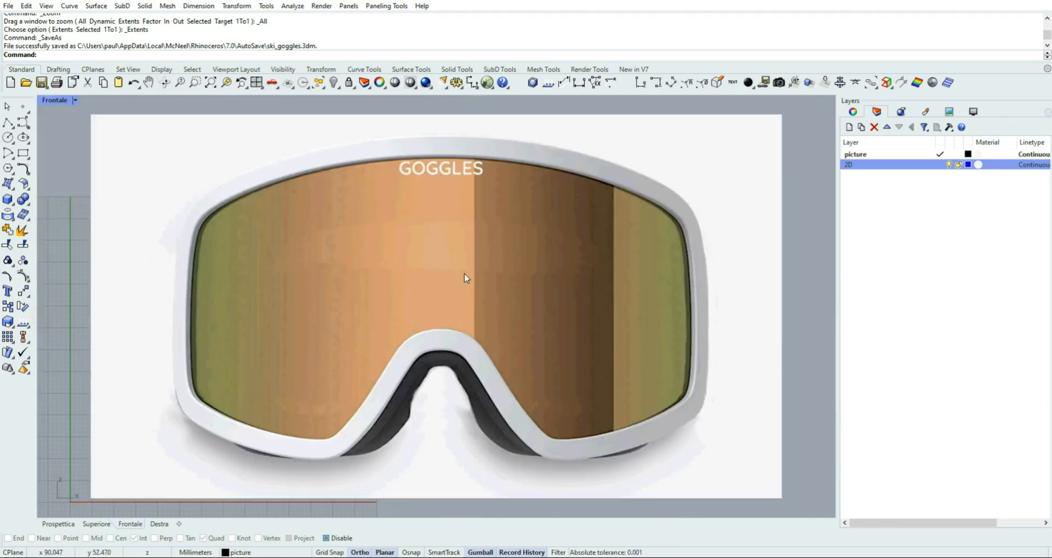
scroll(465, 278, "down", 2)
right_click_drag(477, 265, 474, 277)
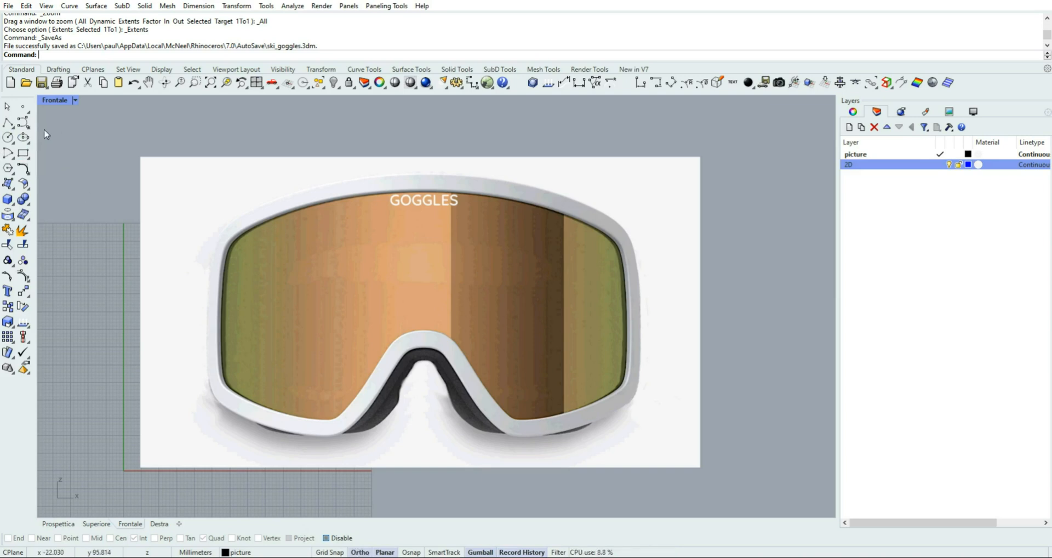
left_click(20, 127)
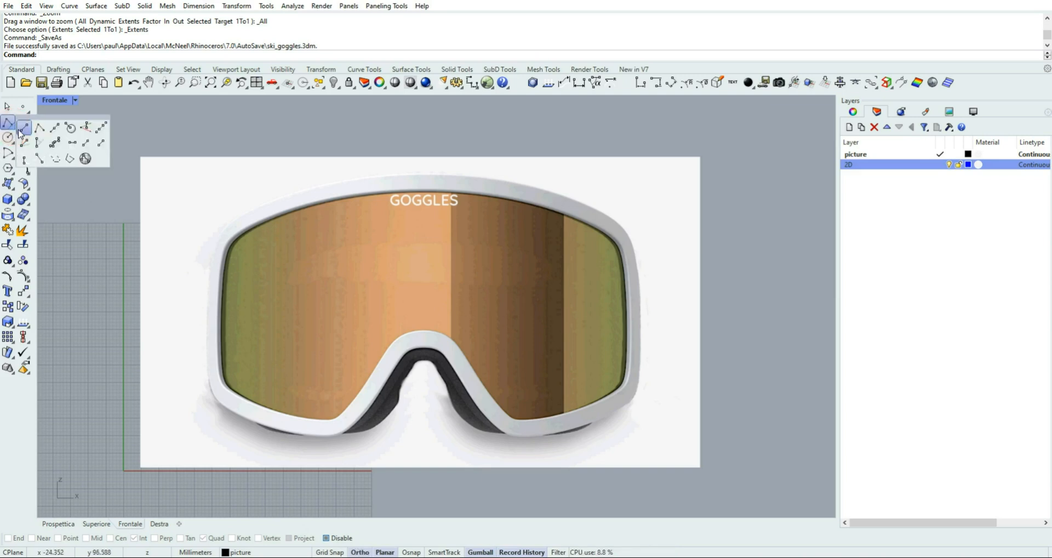
left_click(186, 128)
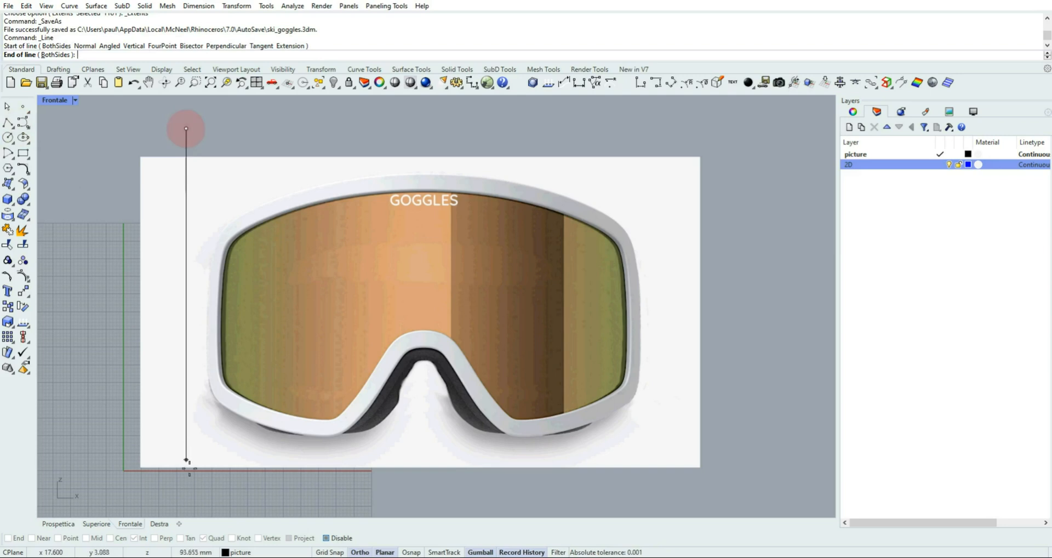
left_click(185, 497)
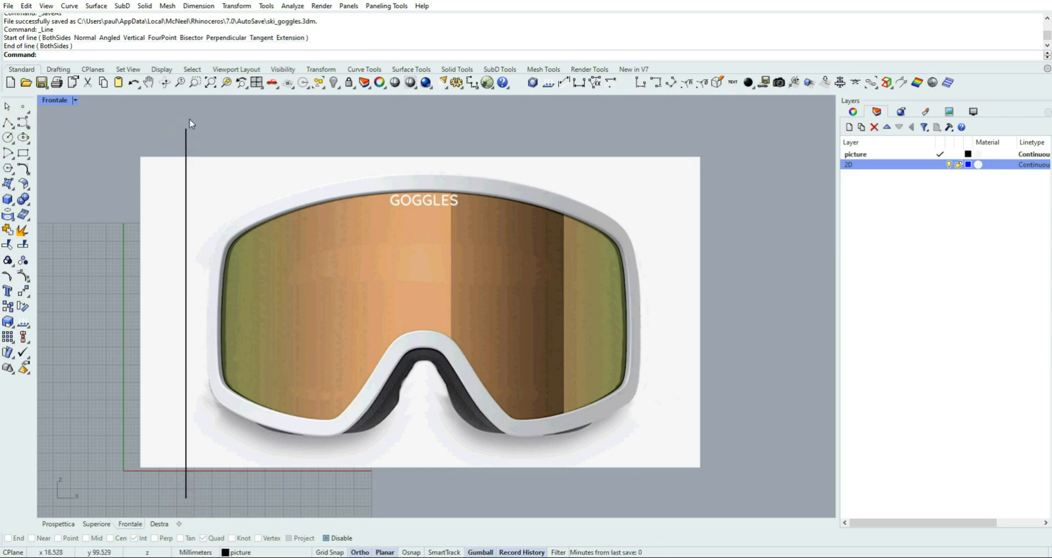
Move the vertical line to the 2D layer and make 2D the current layer
left_click(186, 137)
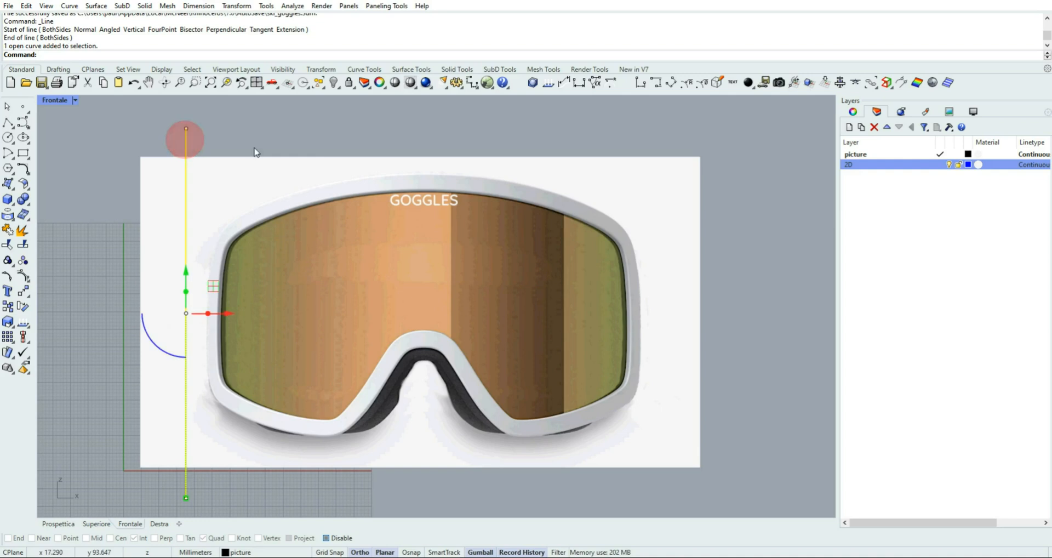
right_click(861, 167)
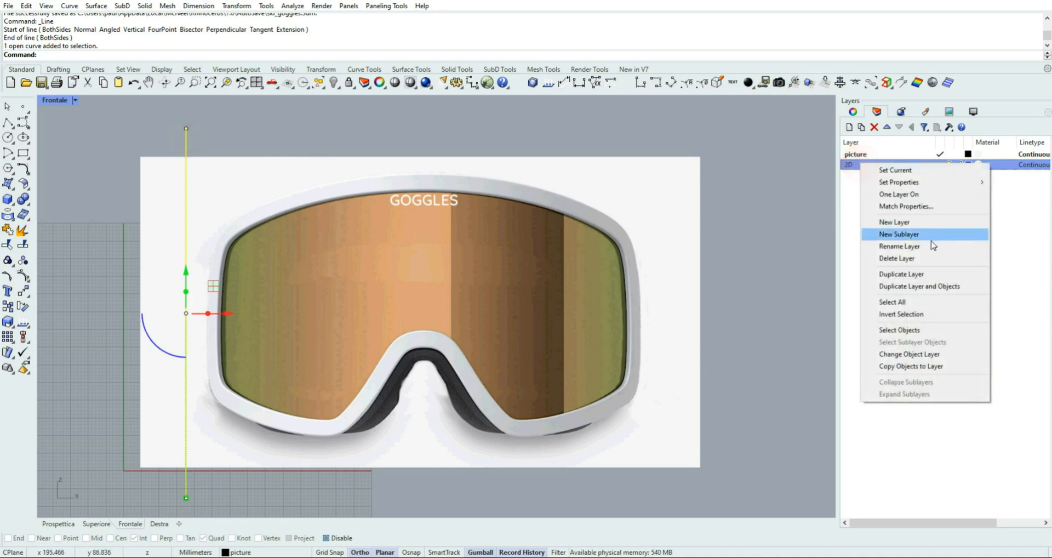
left_click(918, 354)
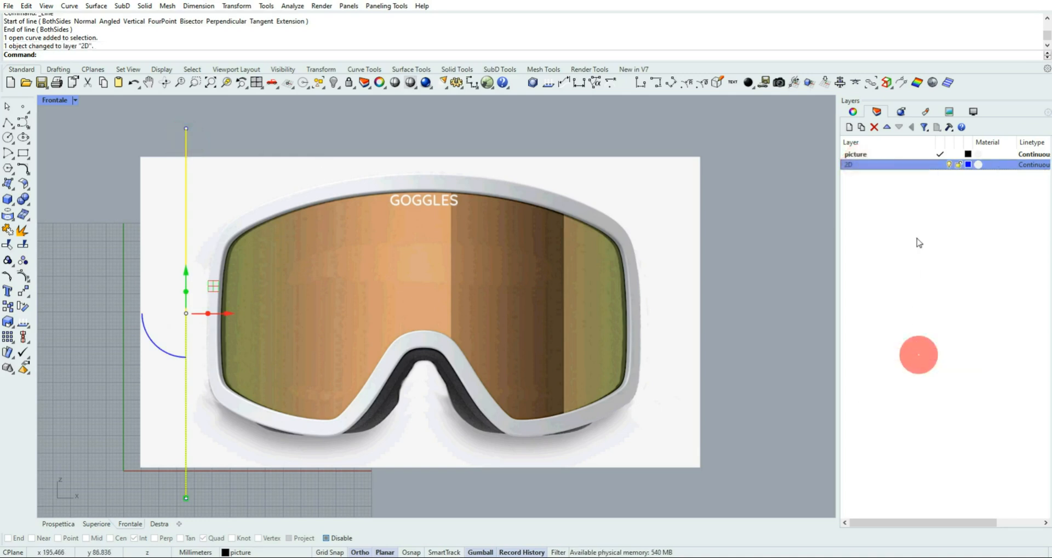
left_click(940, 164)
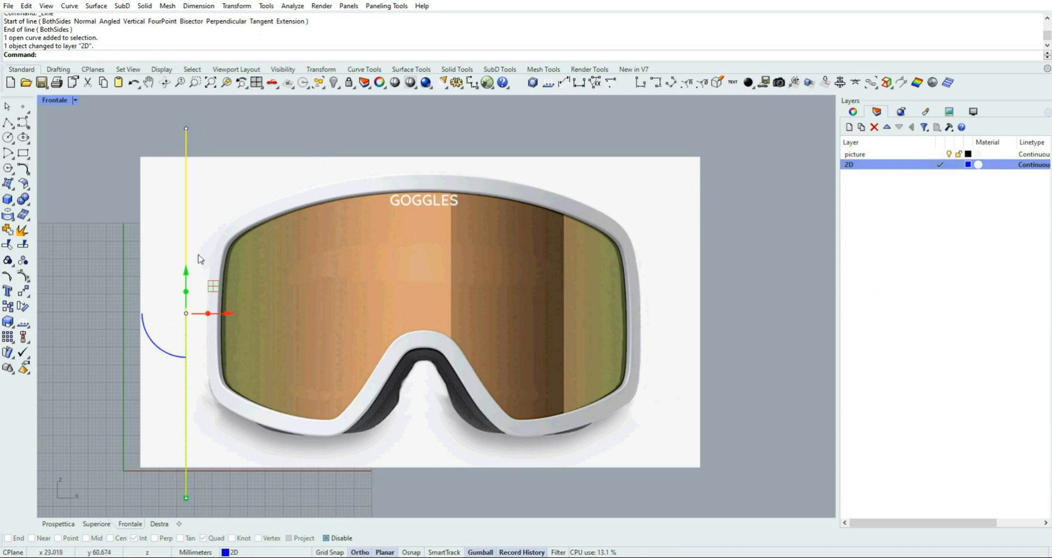
left_click(113, 198)
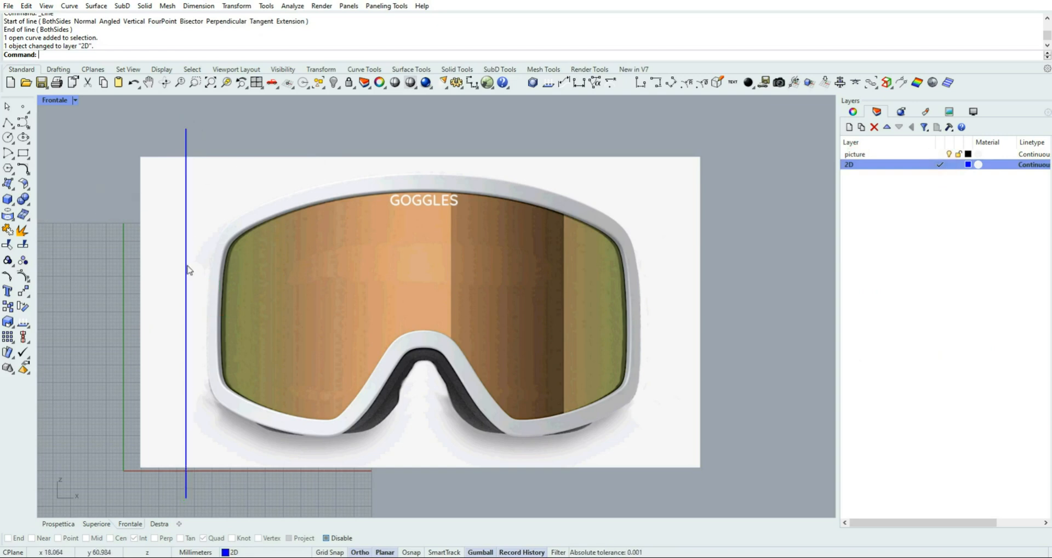
Lock the picture layer so that the goggles image cannot be selected while drawing
scroll(188, 313, "up", 1)
left_click(184, 352)
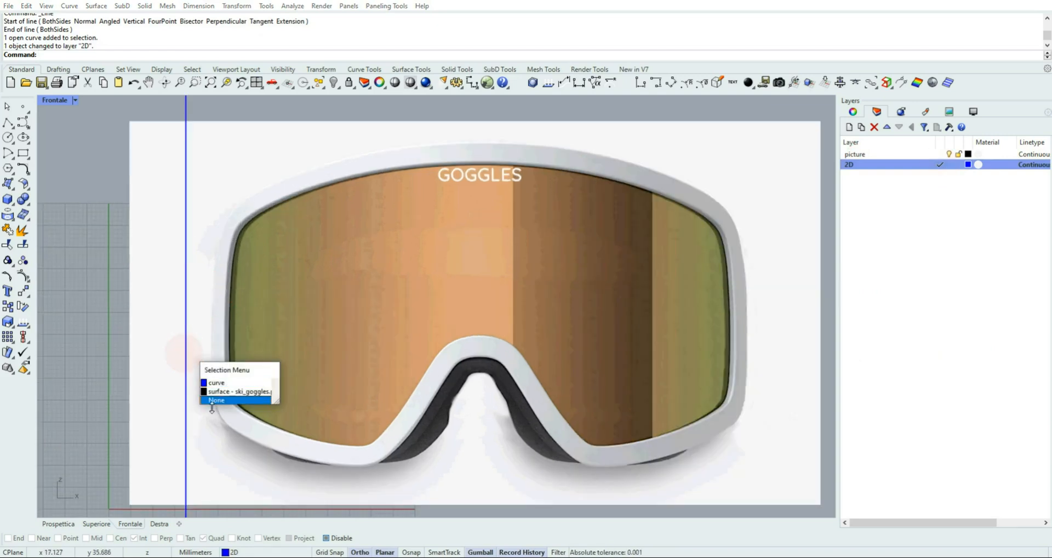
left_click(299, 105)
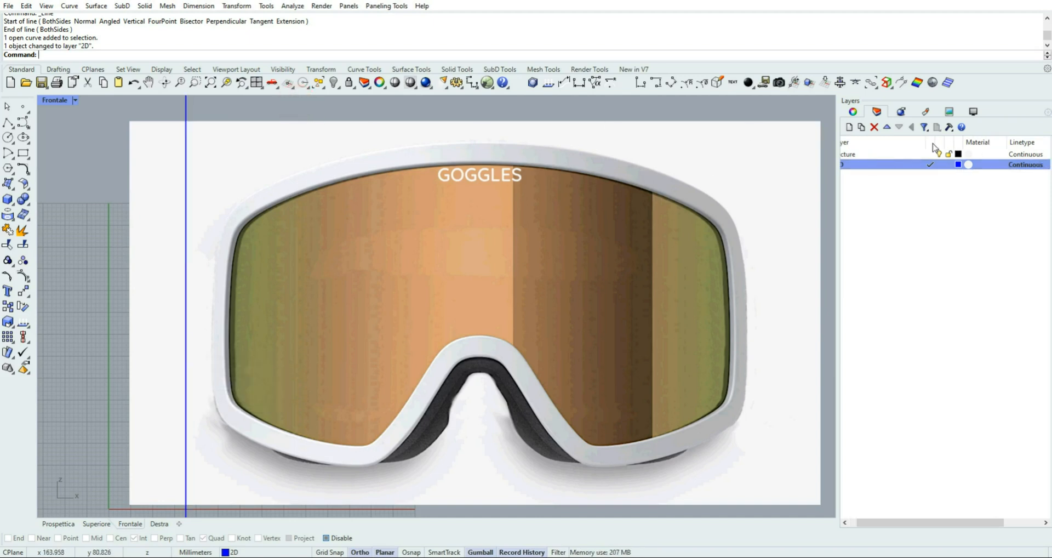
scroll(145, 173, "down", 2)
left_click(230, 155)
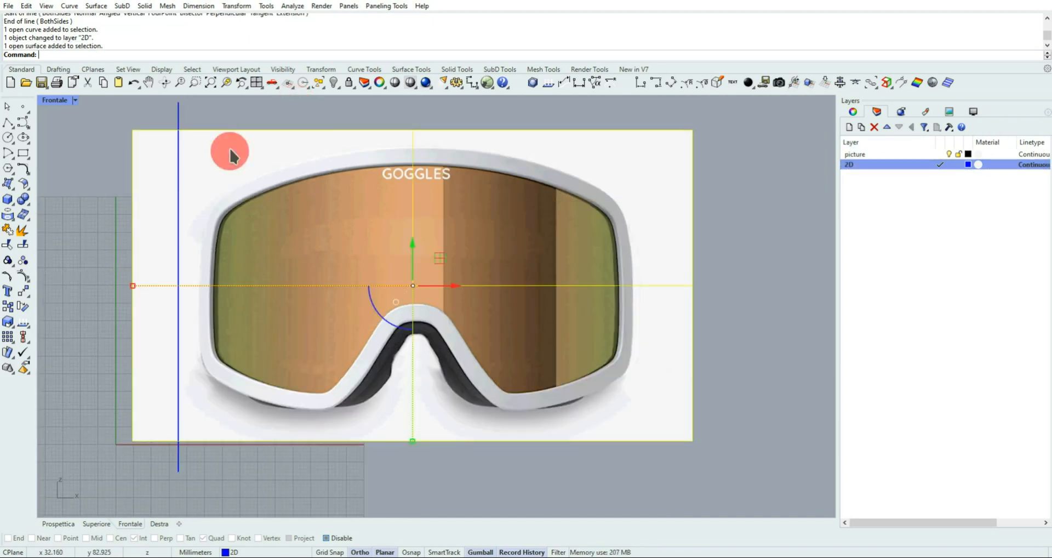
left_click(178, 116)
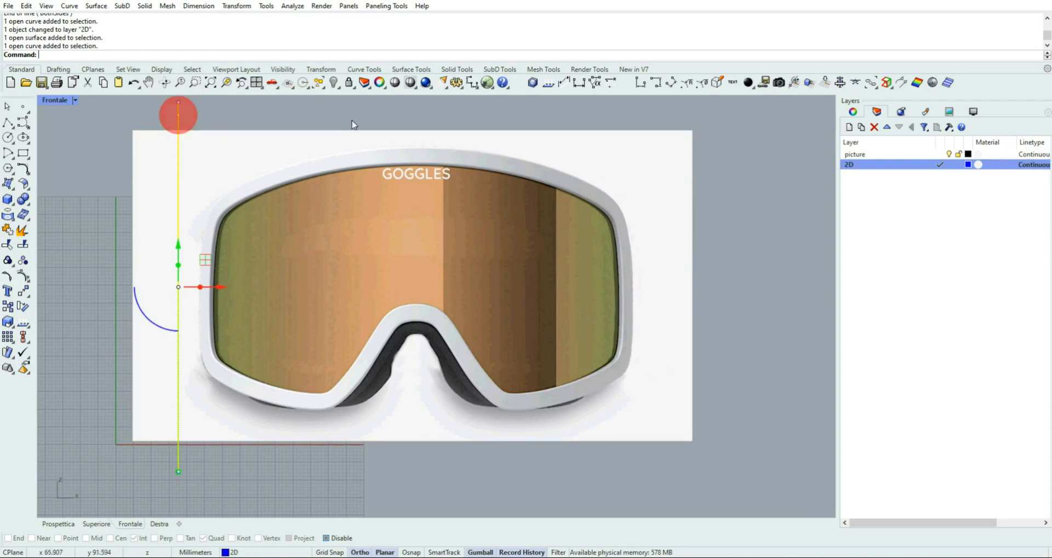
left_click(352, 117)
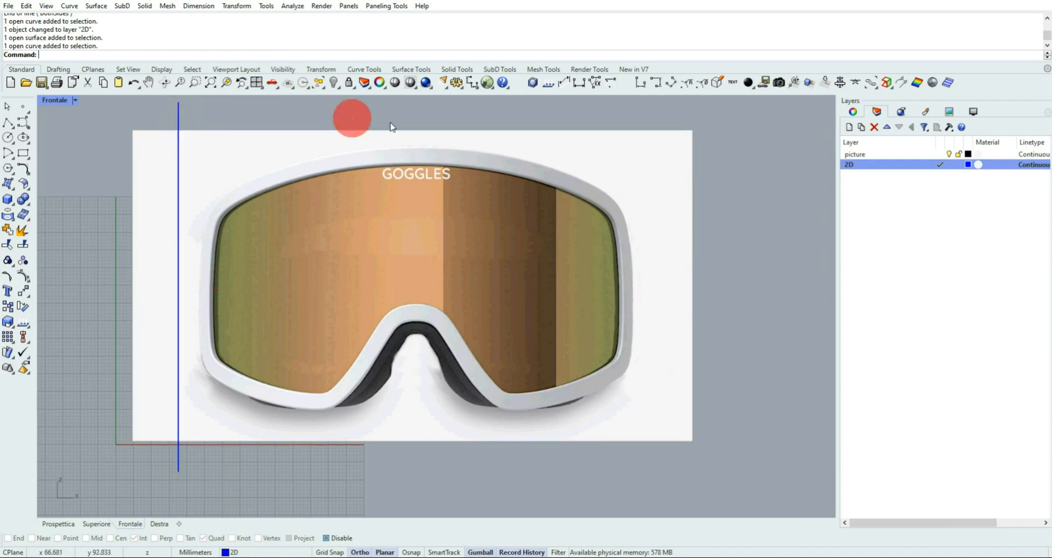
left_click(958, 154)
left_click(504, 156)
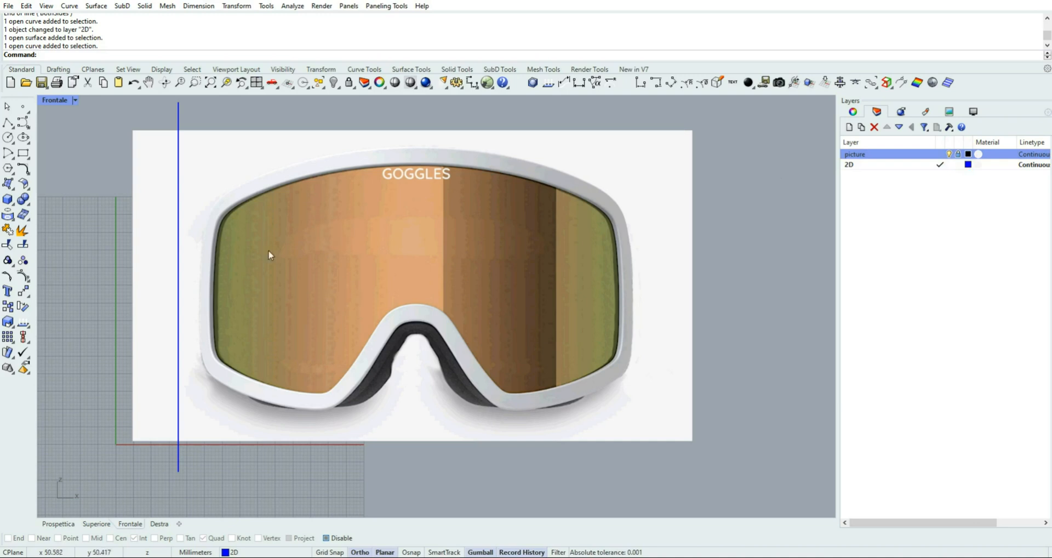
Turn off Always Record History and Update Children in the history settings
left_click(178, 184)
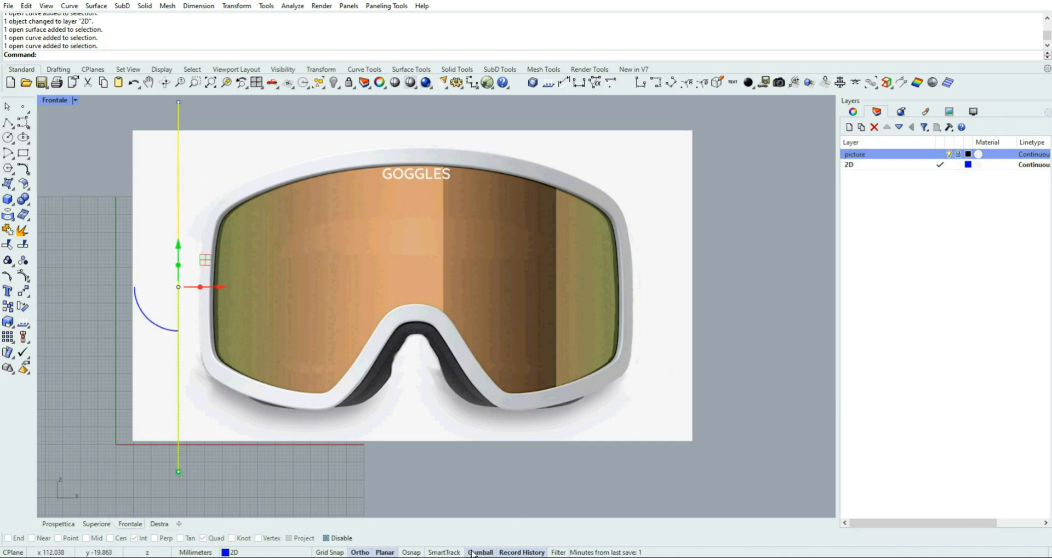
right_click(511, 553)
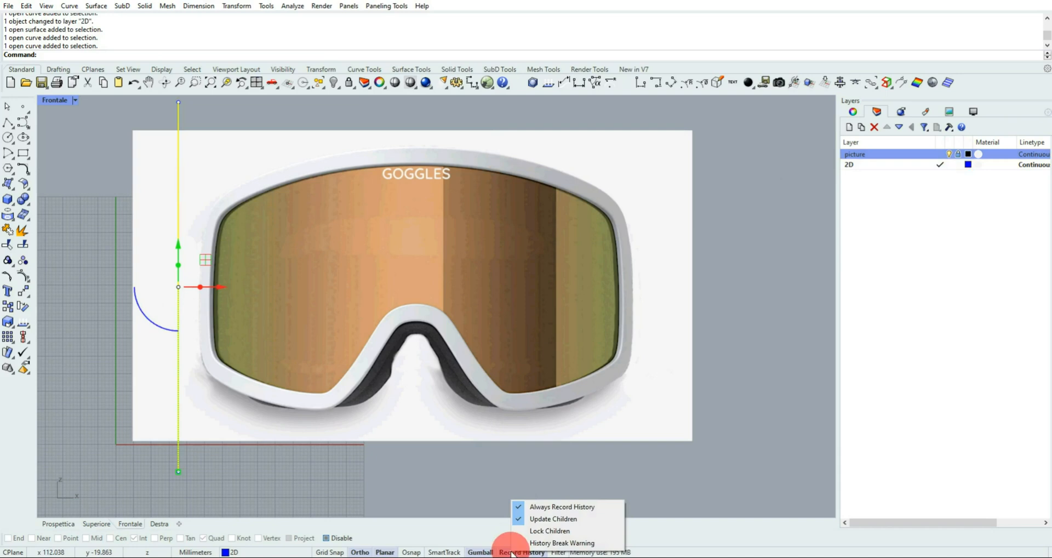
left_click(548, 505)
right_click(529, 553)
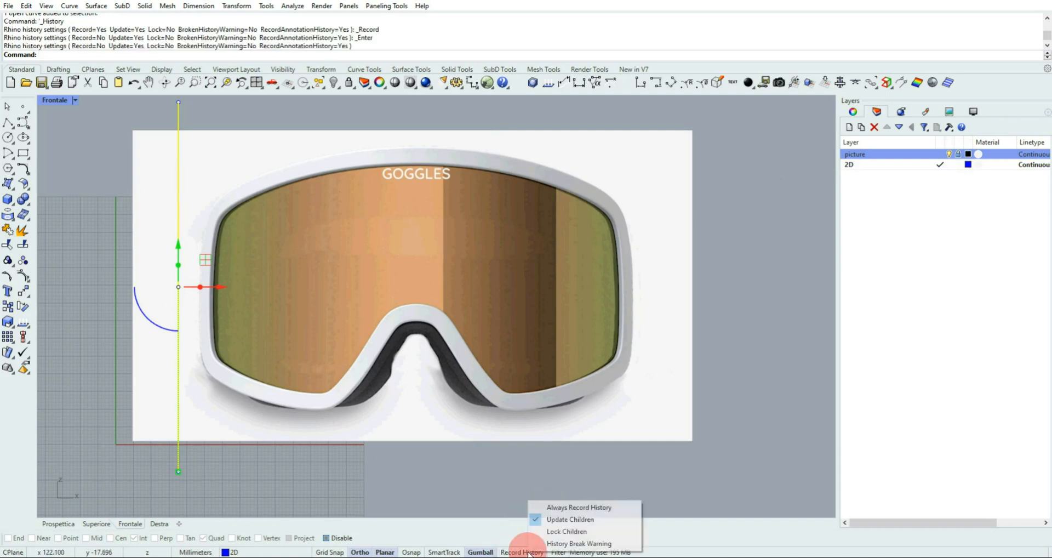
left_click(570, 517)
Move the vertical line horizontally until it touches the outermost left edge of the goggles frame
scroll(197, 293, "up", 3)
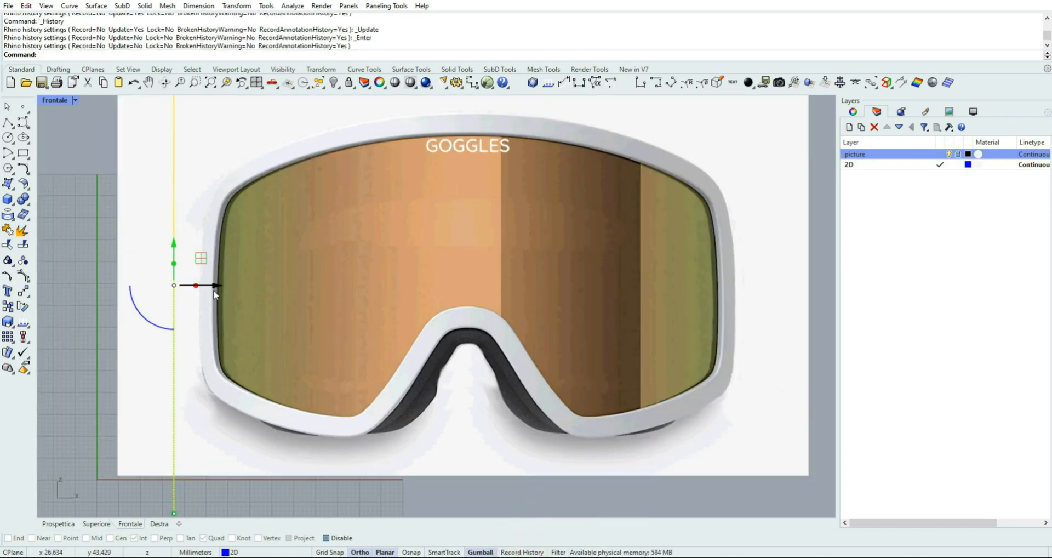
left_click_drag(215, 285, 239, 286)
left_click(65, 320)
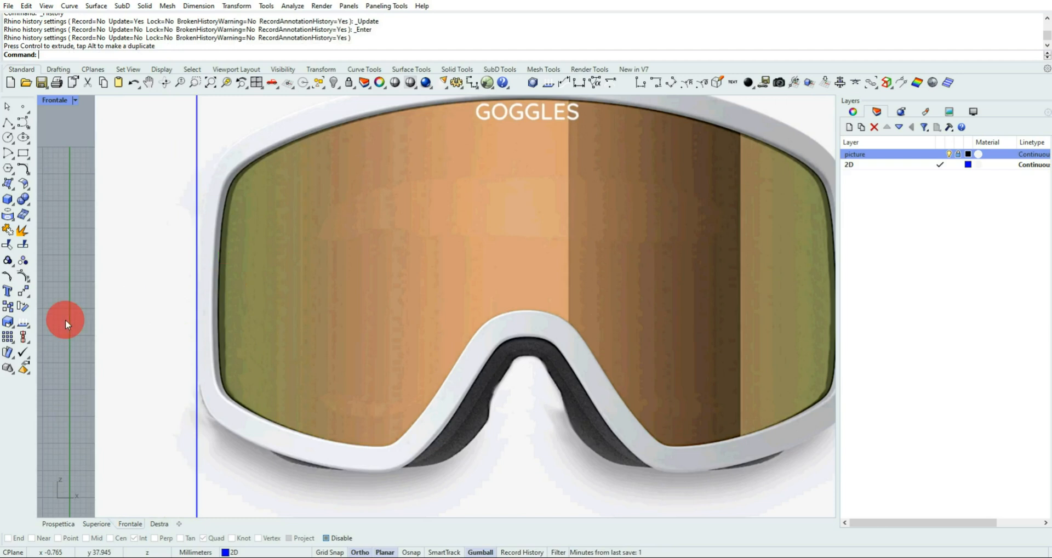
Duplicate the vertical line horizontally and align the copy with the outermost right edge of the goggles frame
scroll(220, 317, "down", 4)
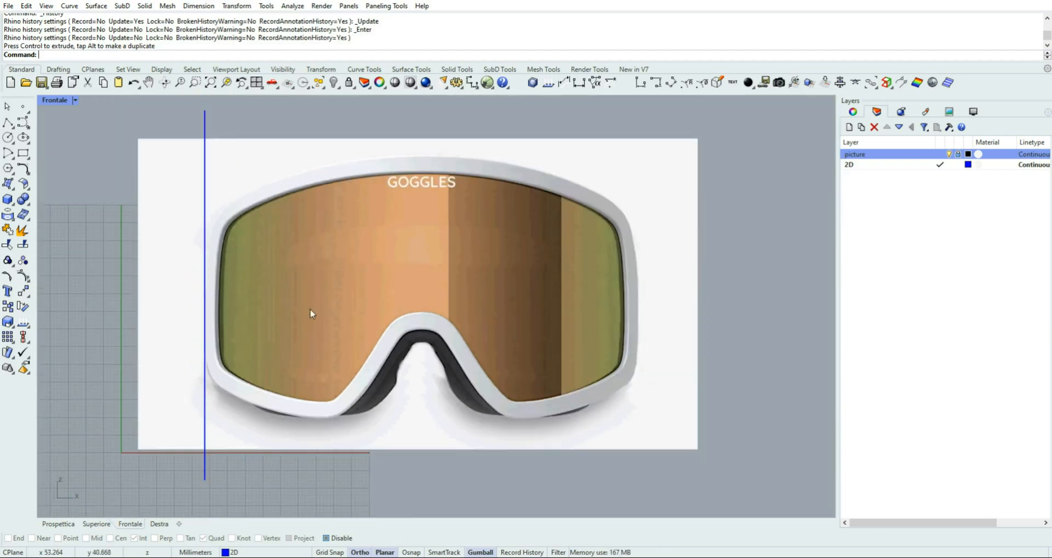
scroll(311, 313, "down", 2)
right_click_drag(438, 300, 424, 302)
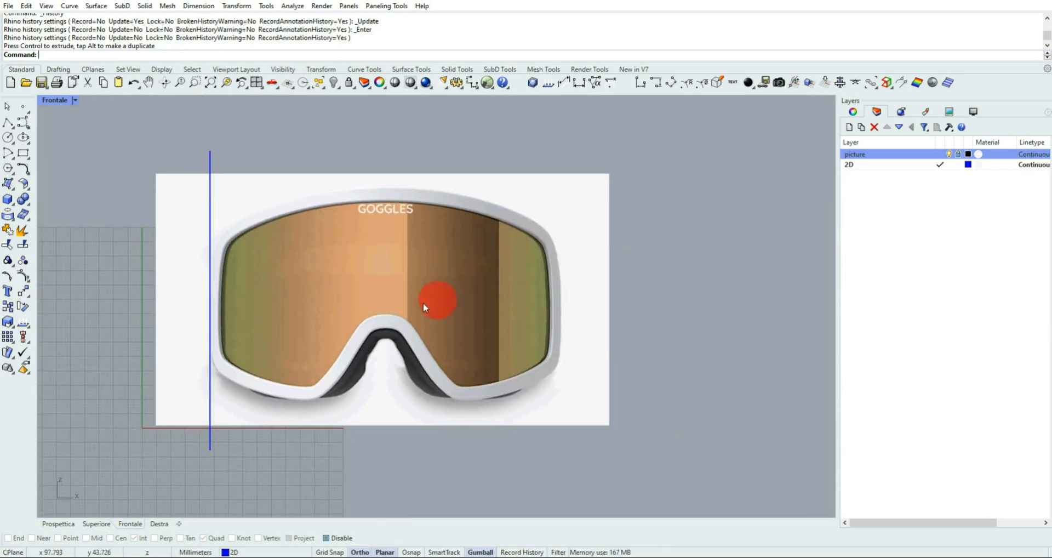
left_click(211, 201)
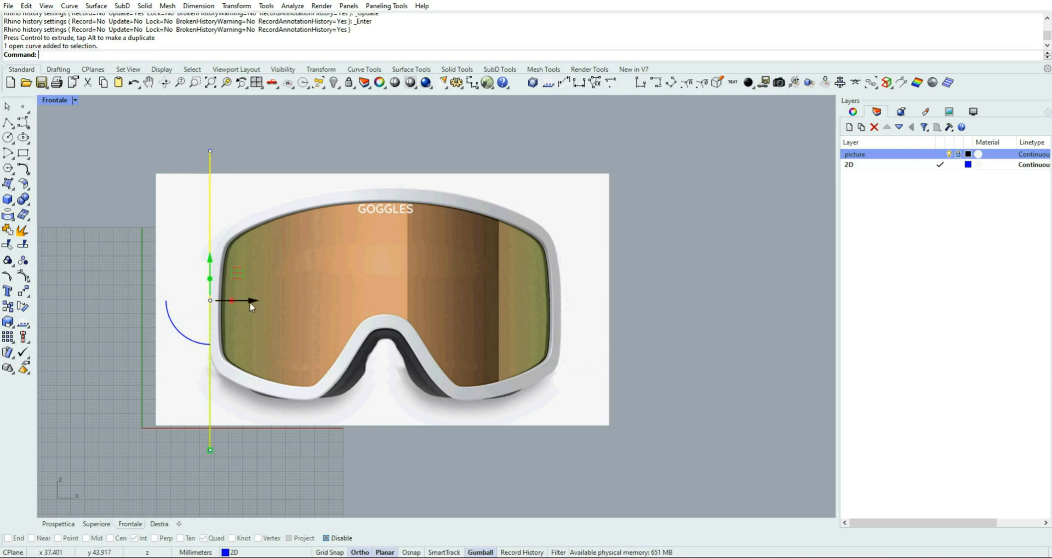
left_click_drag(252, 300, 601, 297)
scroll(571, 327, "up", 2)
scroll(567, 332, "up", 5)
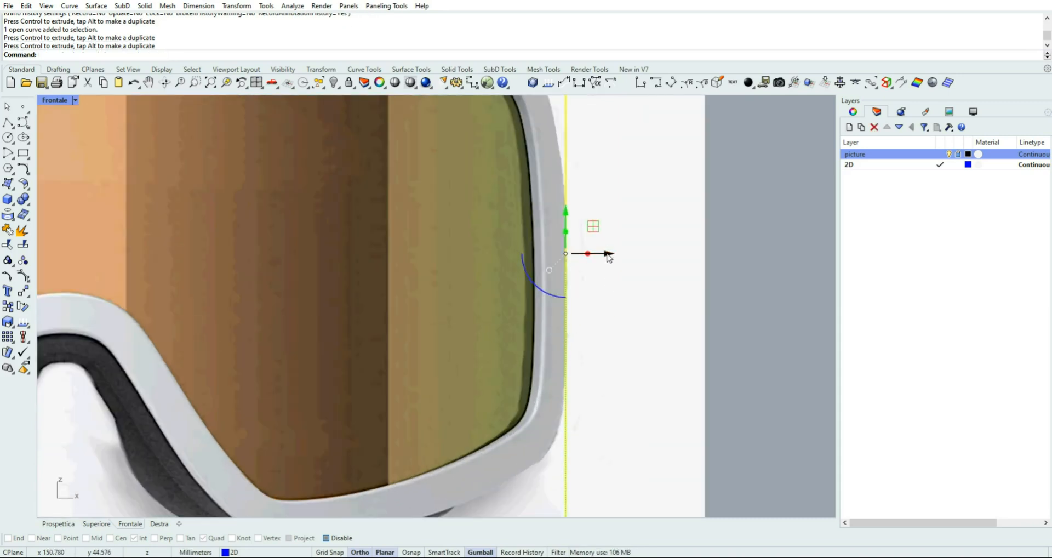
left_click_drag(610, 253, 611, 254)
scroll(429, 340, "down", 5)
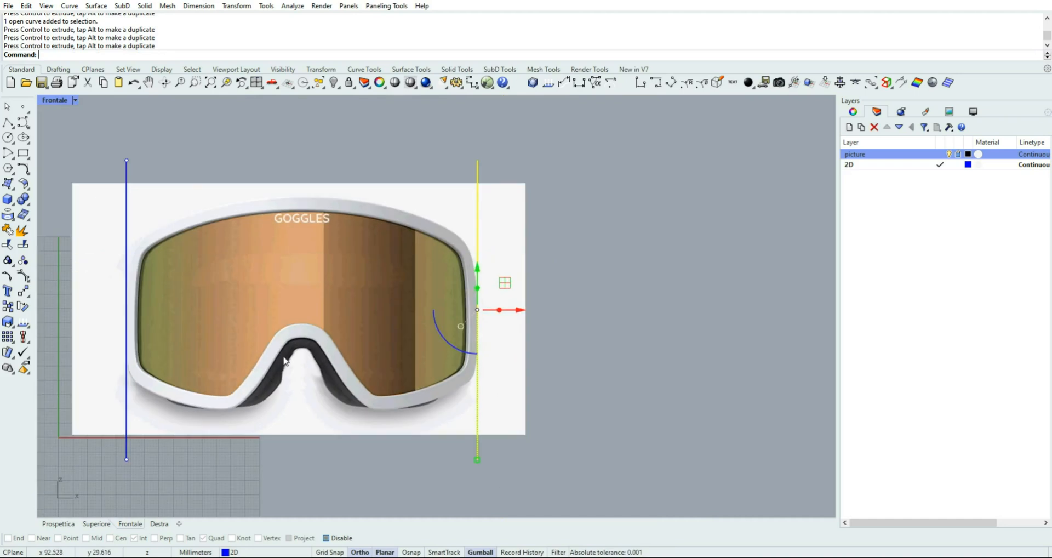
scroll(123, 342, "up", 5)
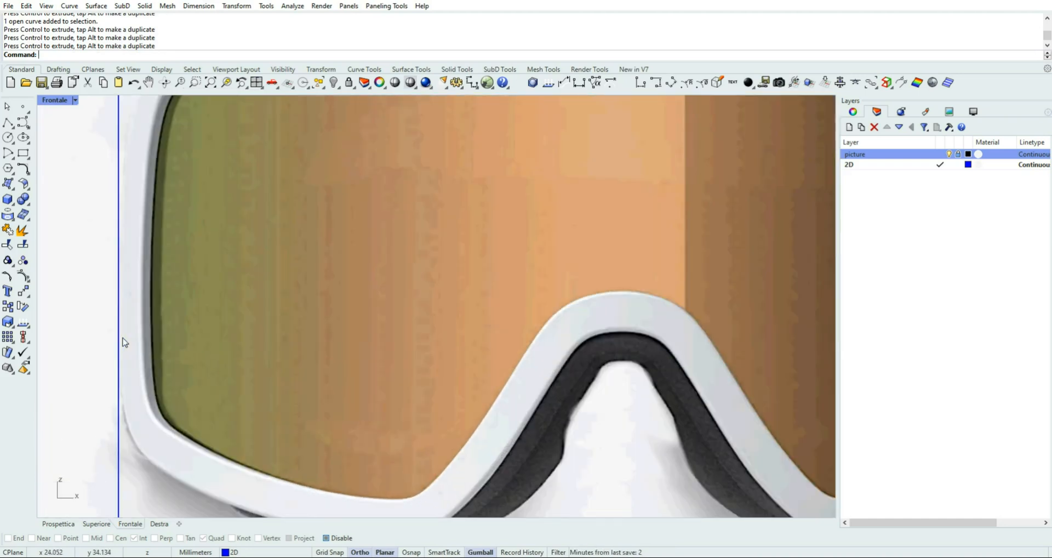
scroll(133, 342, "down", 5)
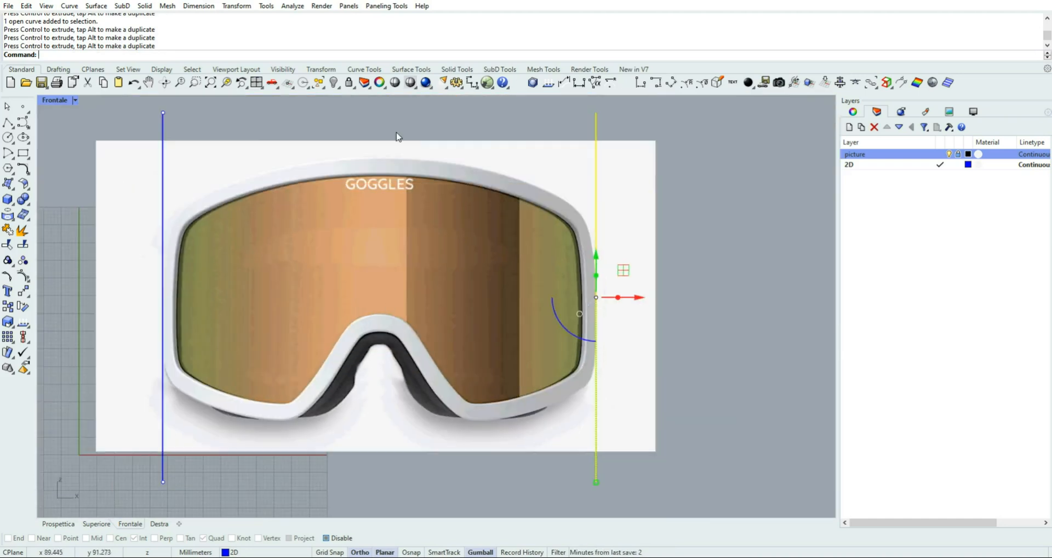
left_click(397, 133)
Enable object snaps, switching off Int and Quad and switching on End
scroll(440, 131, "down", 2)
right_click_drag(440, 130, 489, 163)
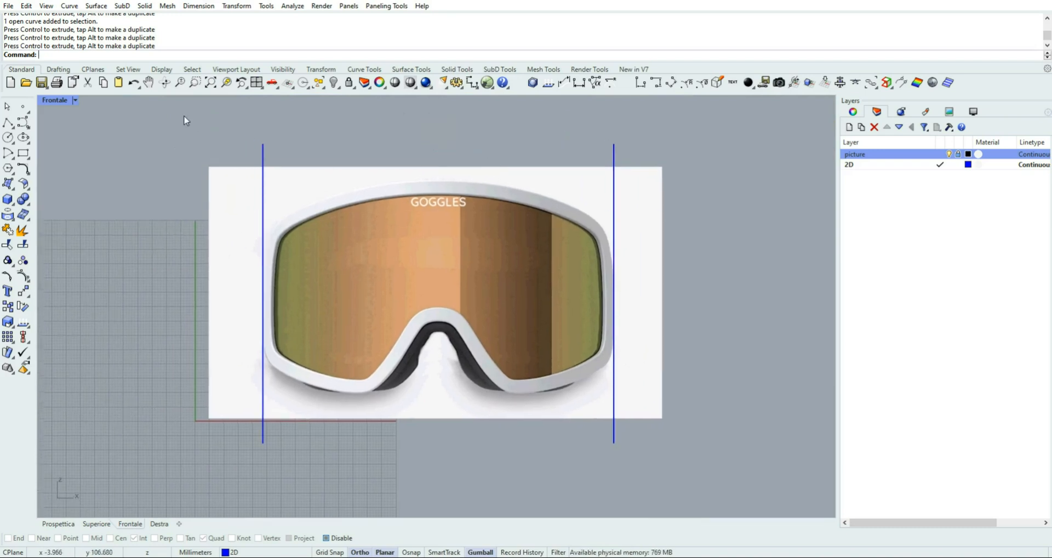
left_click(339, 538)
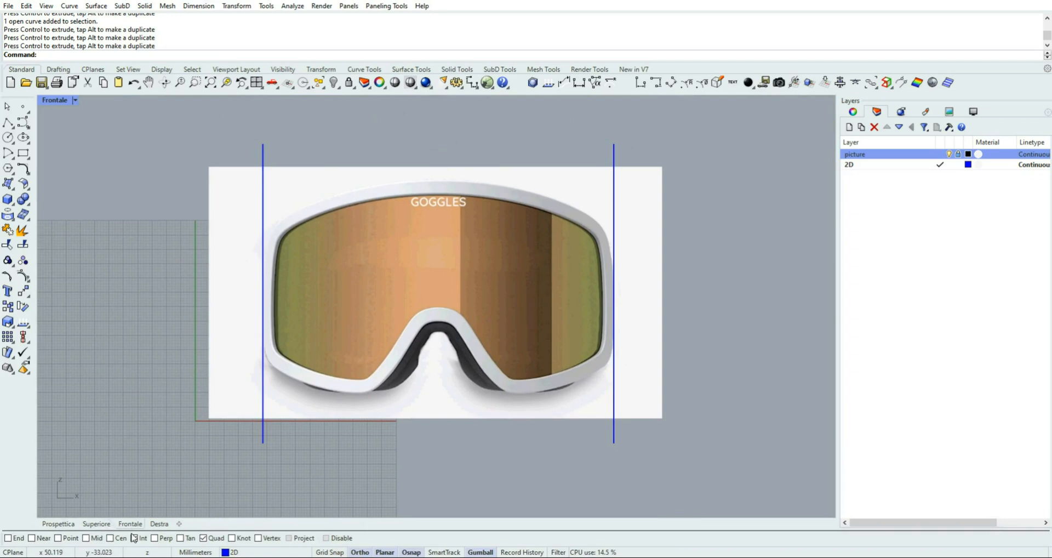
left_click(134, 538)
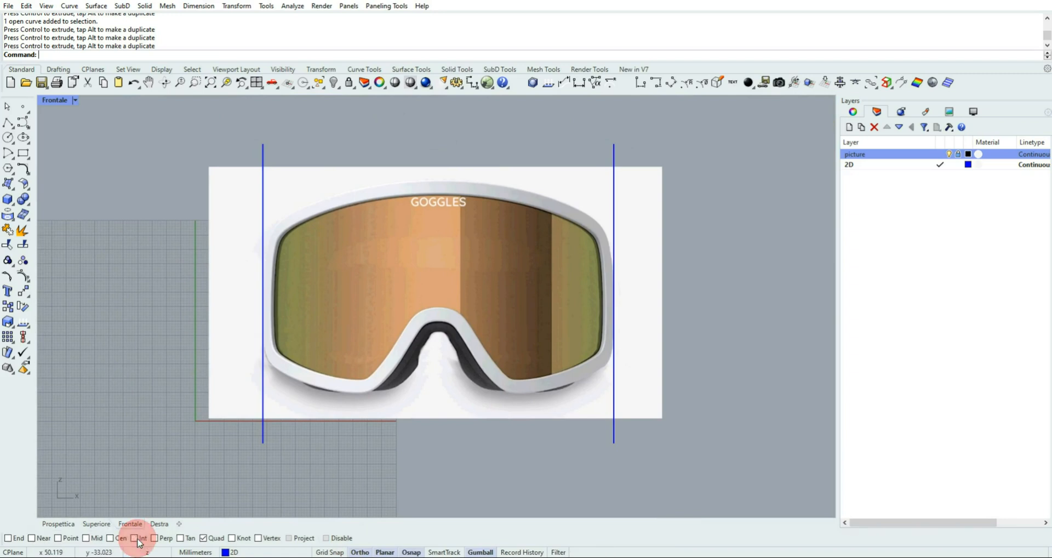
left_click(203, 538)
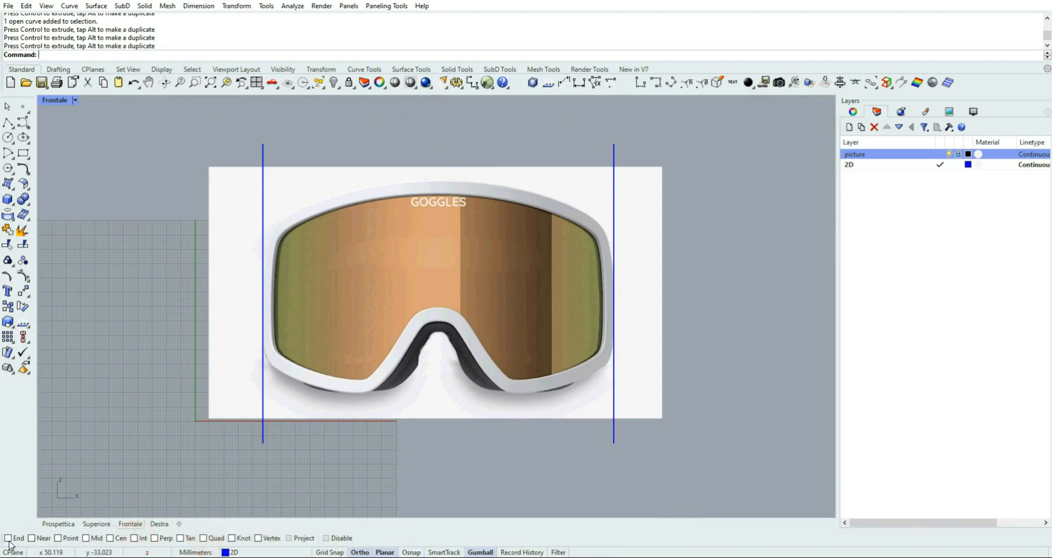
left_click(9, 538)
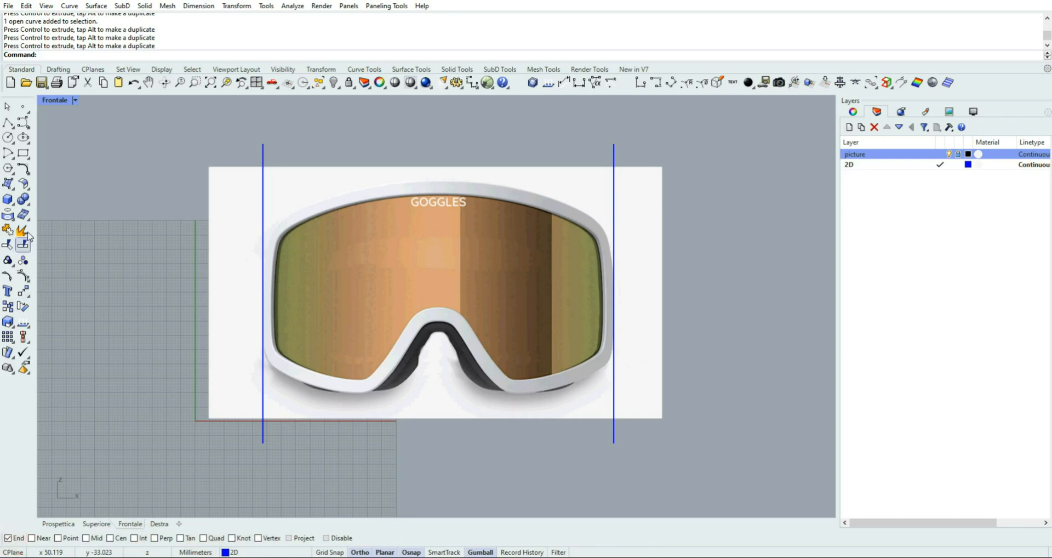
Draw a horizontal line joining the upper endpoints of the two vertical lines
left_click(11, 126)
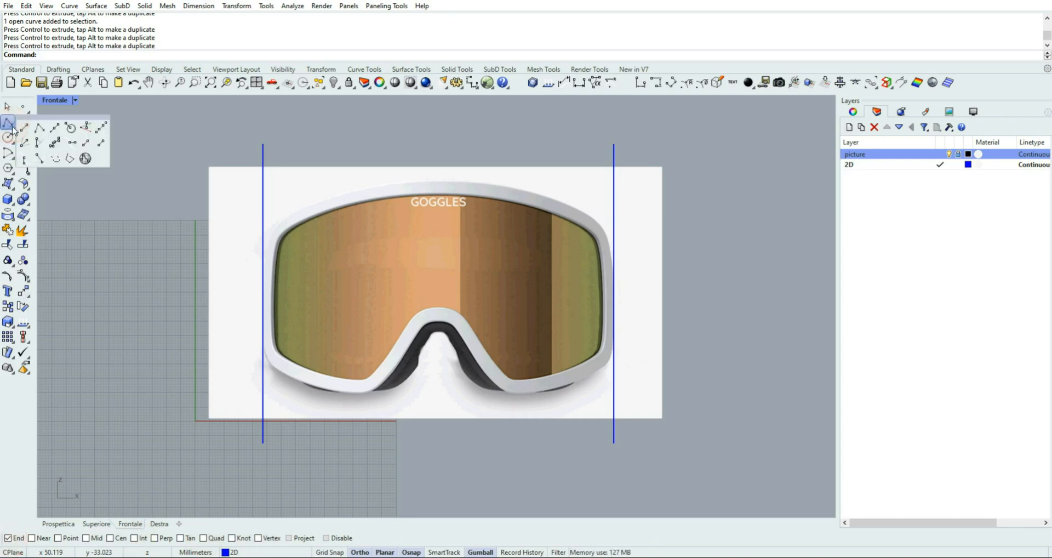
left_click(25, 127)
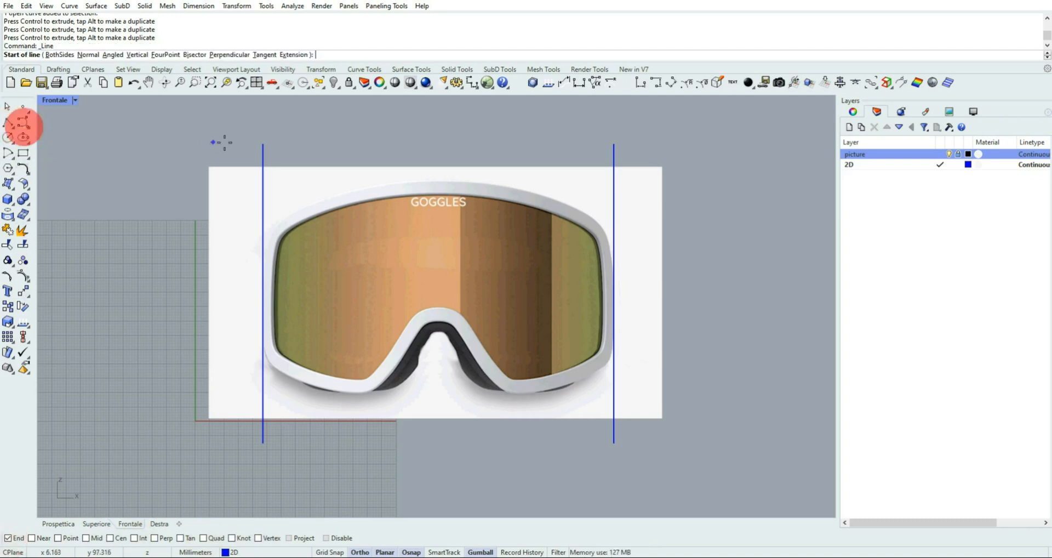
left_click(263, 144)
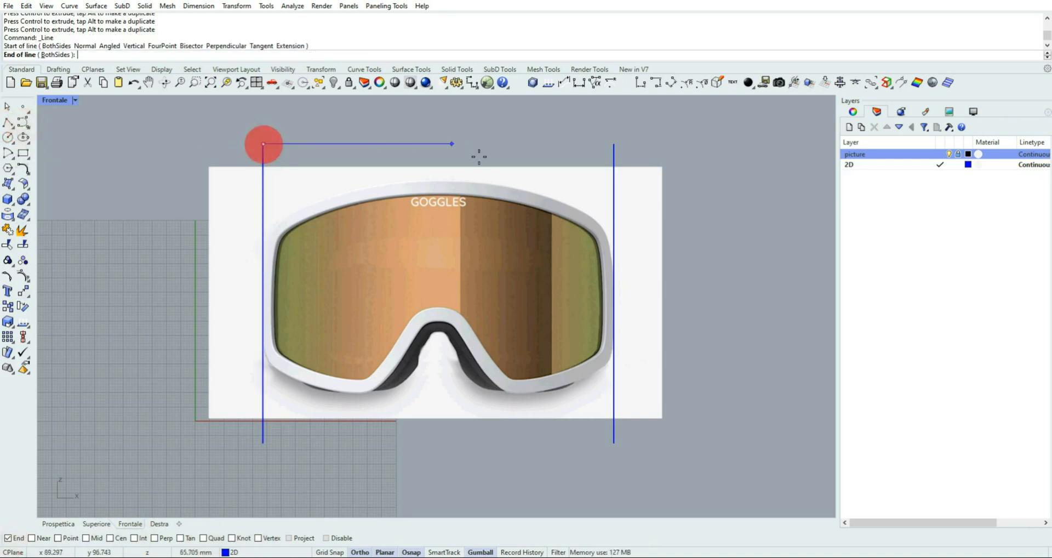
left_click(614, 144)
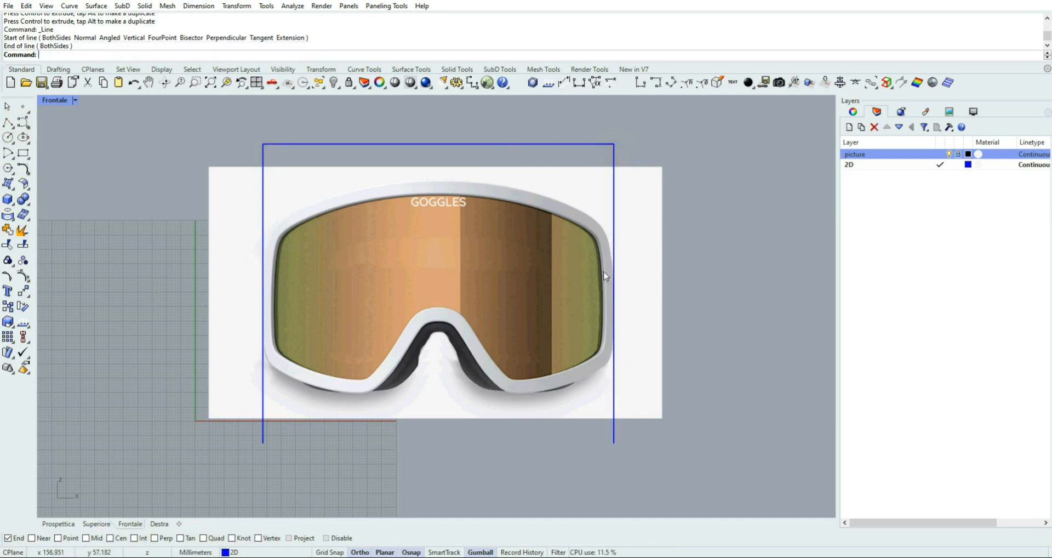
Add the Mid snap and draw a vertical centre line from the horizontal line's midpoint down past the picture's lower edge
left_click(87, 538)
left_click(11, 125)
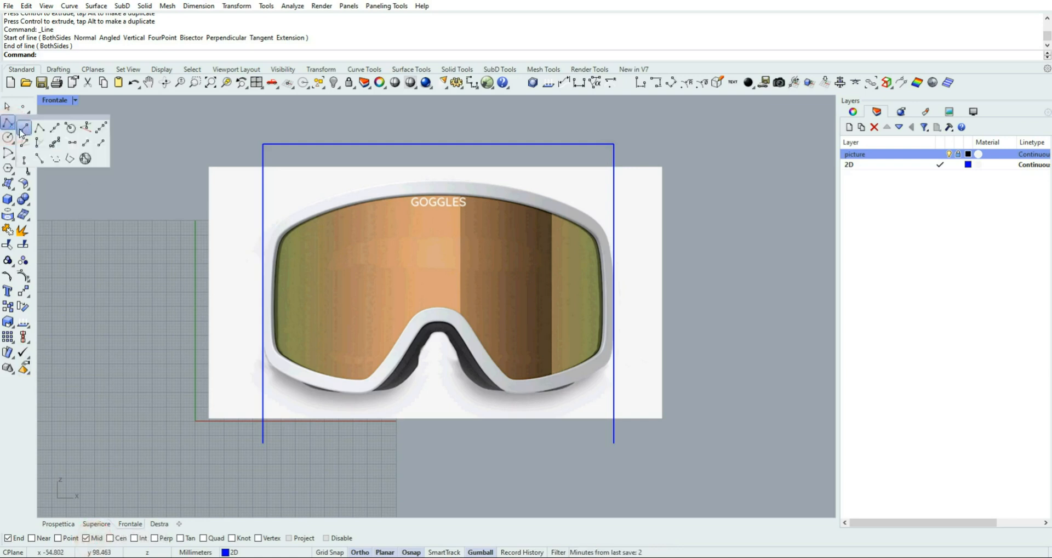
left_click(23, 129)
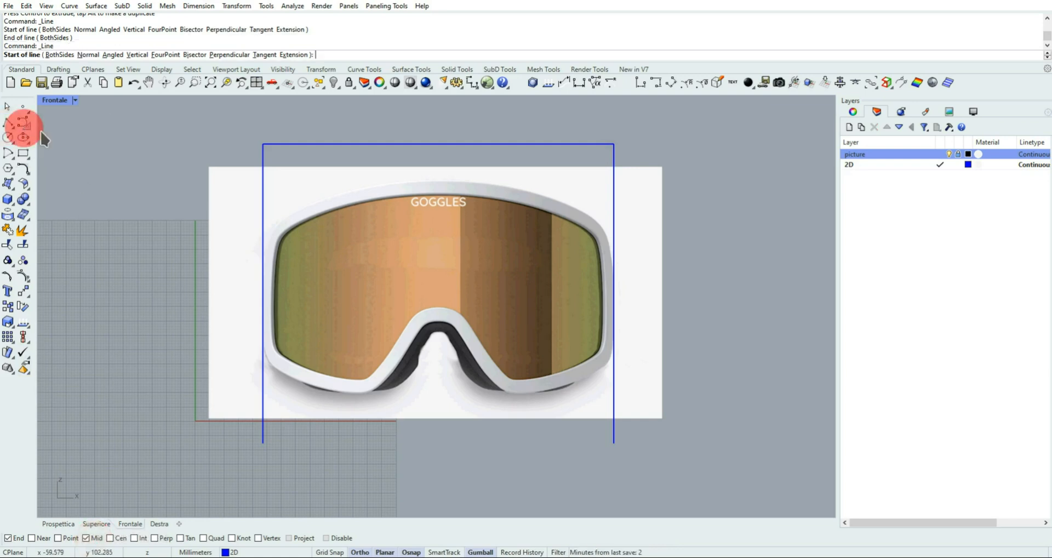
left_click(438, 144)
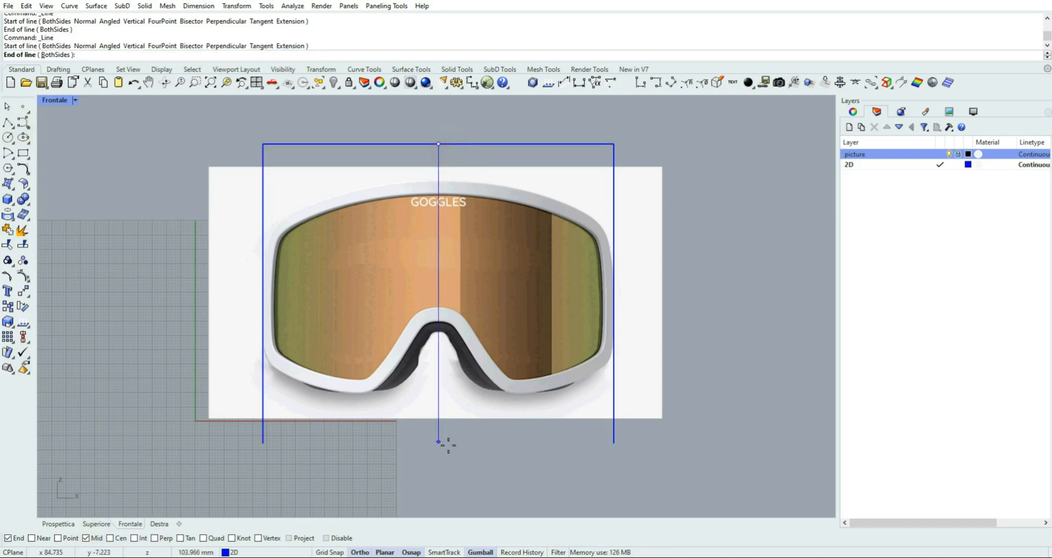
left_click(449, 464)
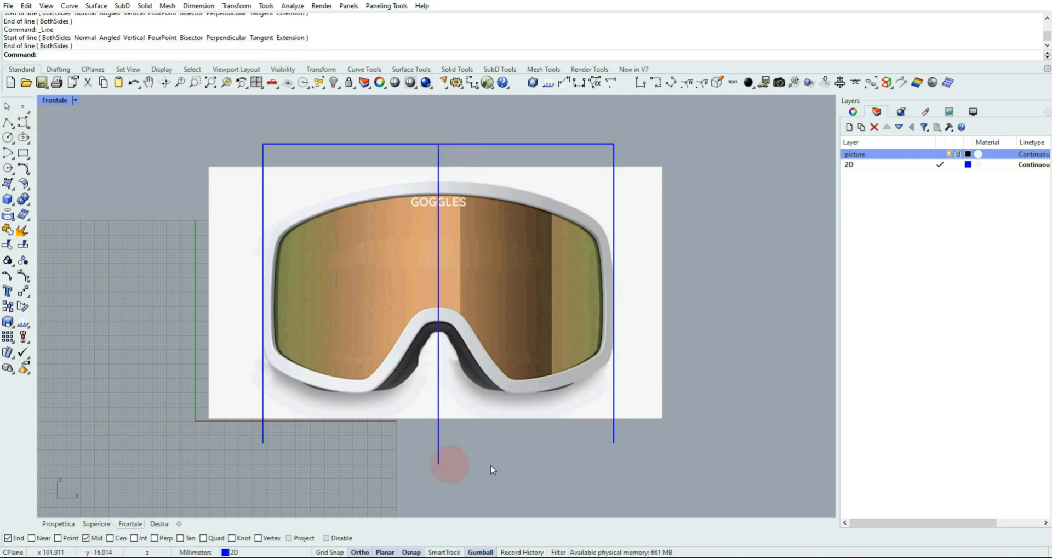
Delete the horizontal line and both outer vertical lines around the goggles, keeping only the vertical centre line
scroll(461, 141, "up", 2)
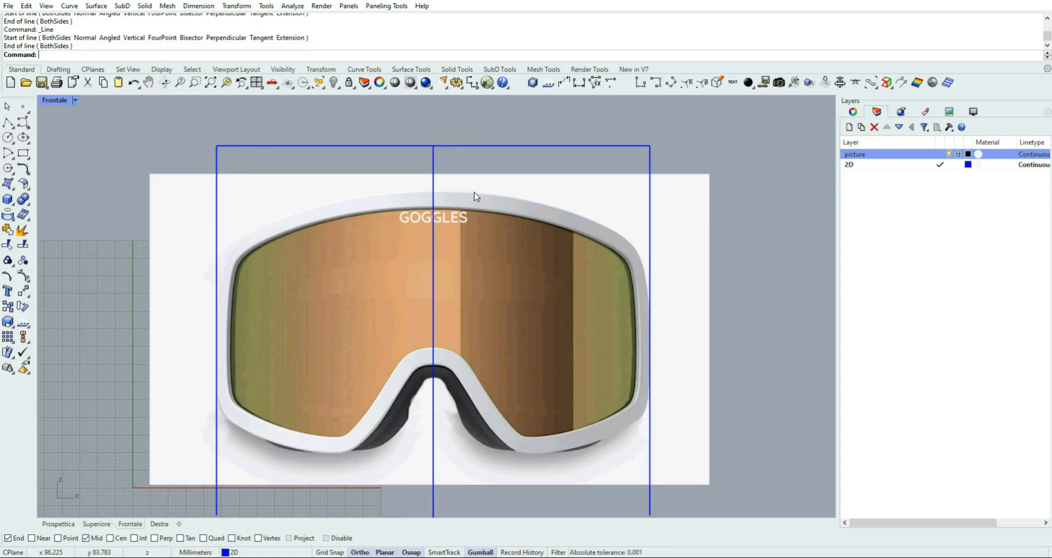
scroll(475, 196, "down", 1)
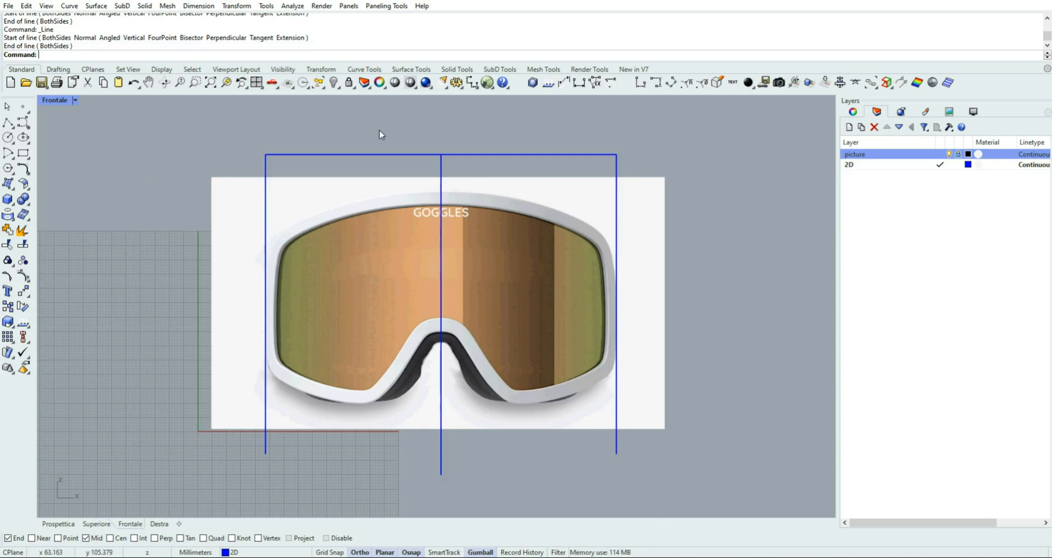
right_click_drag(398, 168, 426, 198)
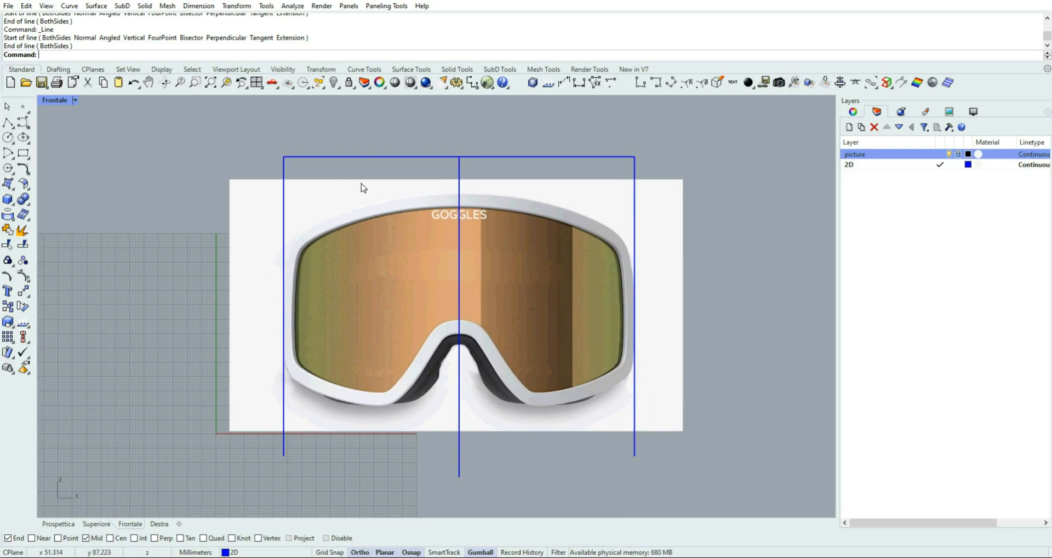
left_click_drag(357, 130, 273, 171)
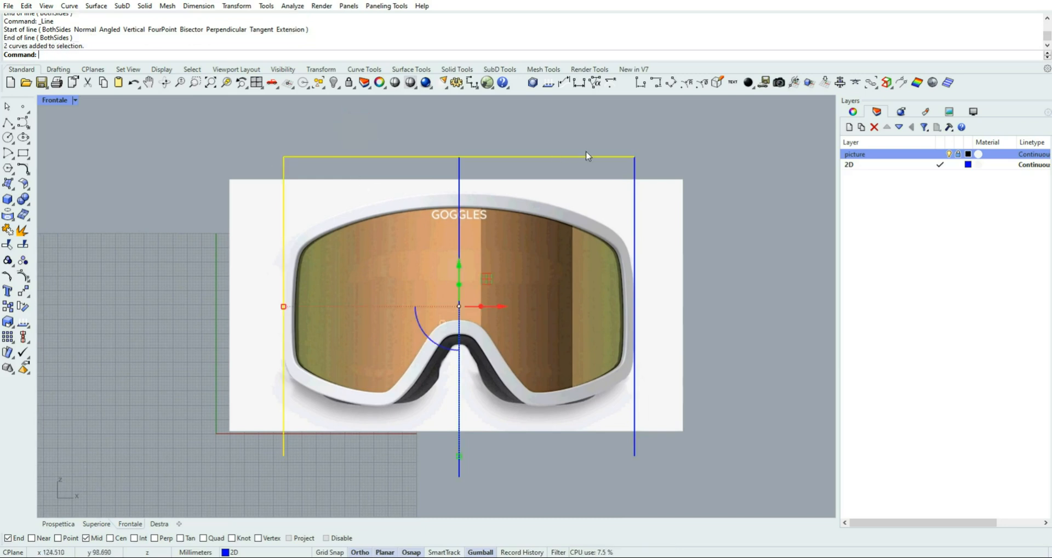
key("Delete")
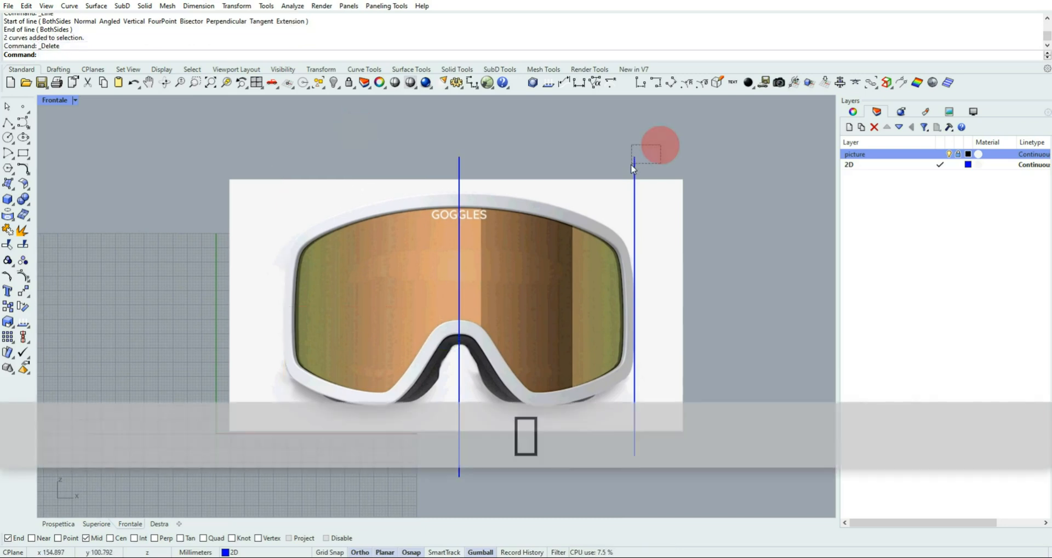
left_click(632, 163)
key("Delete")
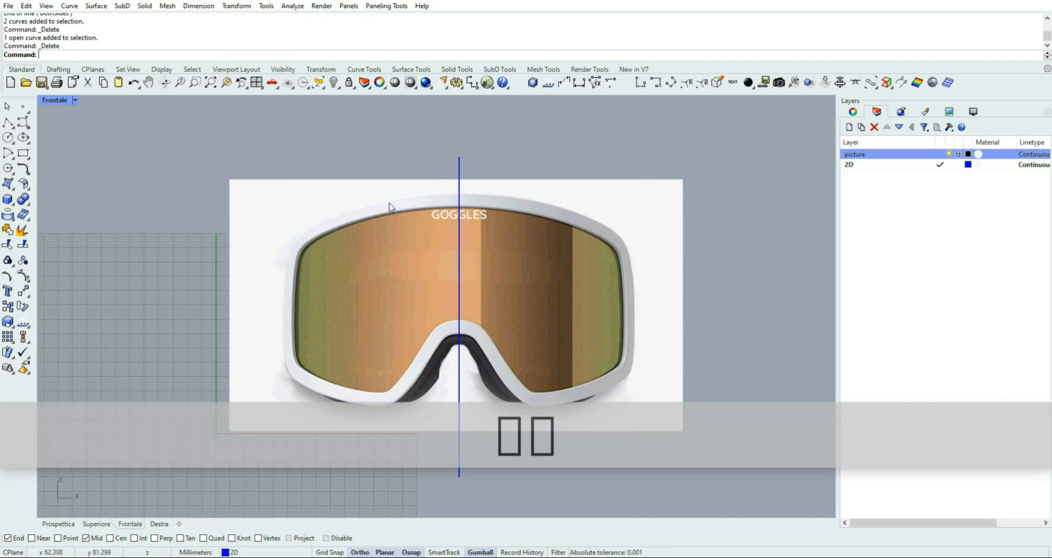
Turn off Ortho, start an interpolated curve, and use the Near object snap instead of End
scroll(204, 275, "up", 2)
right_click_drag(203, 285, 197, 264)
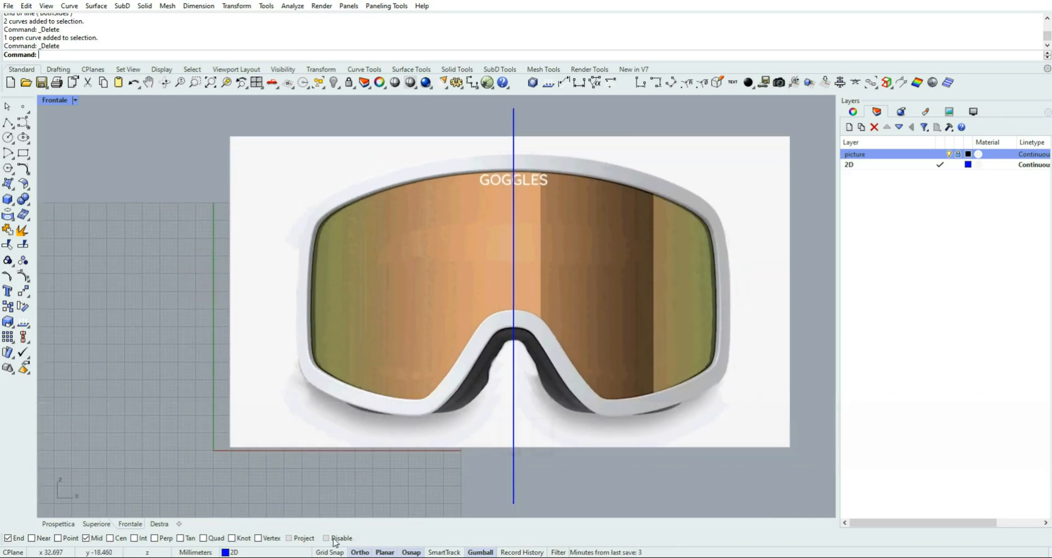
left_click(335, 538)
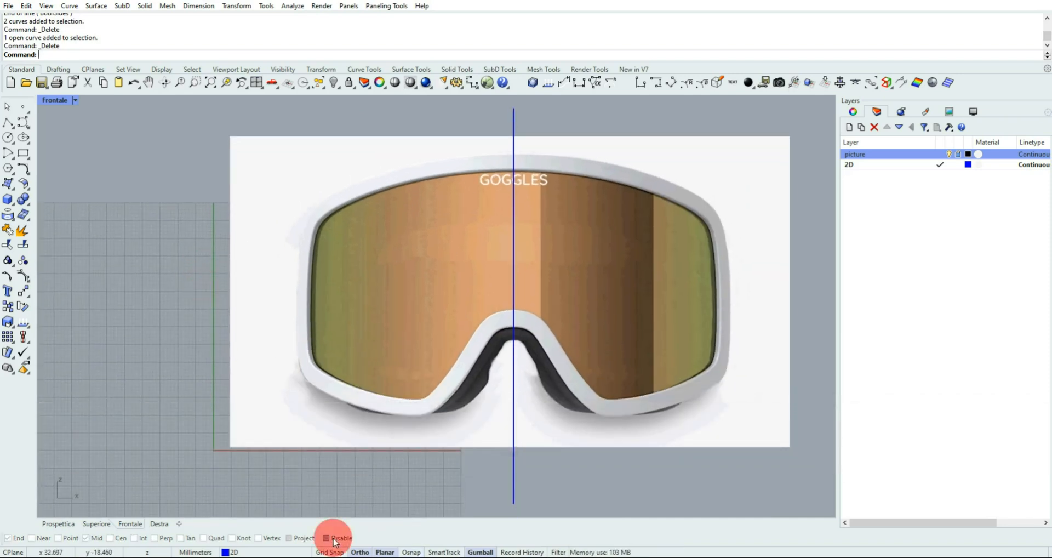
left_click(366, 552)
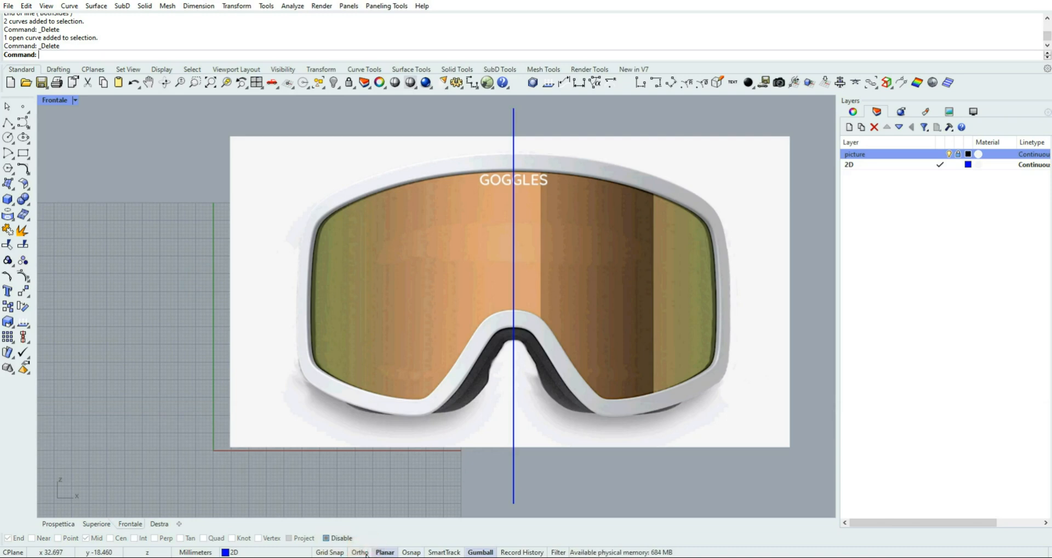
left_click(30, 126)
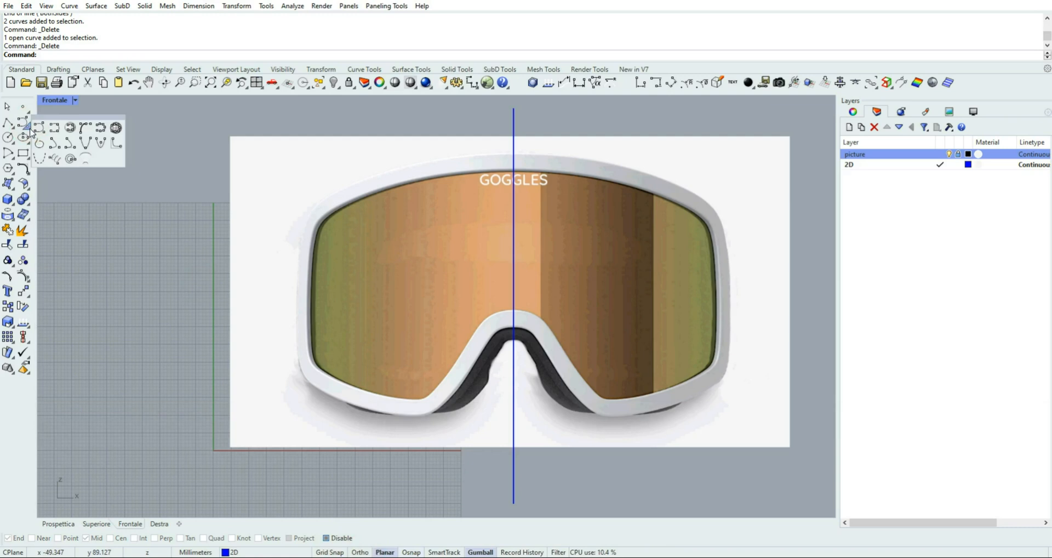
left_click(54, 130)
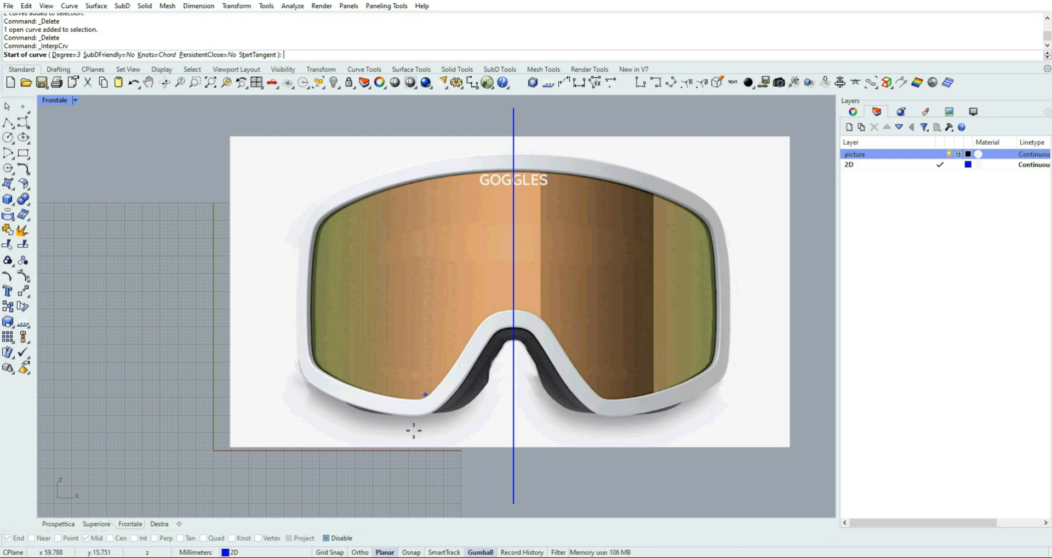
left_click(332, 537)
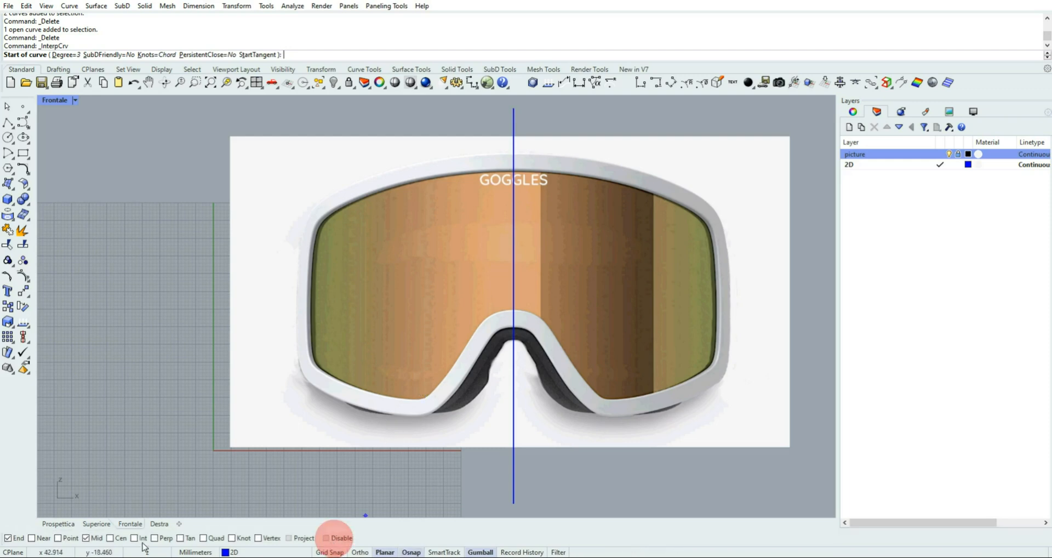
left_click(9, 537)
left_click(32, 537)
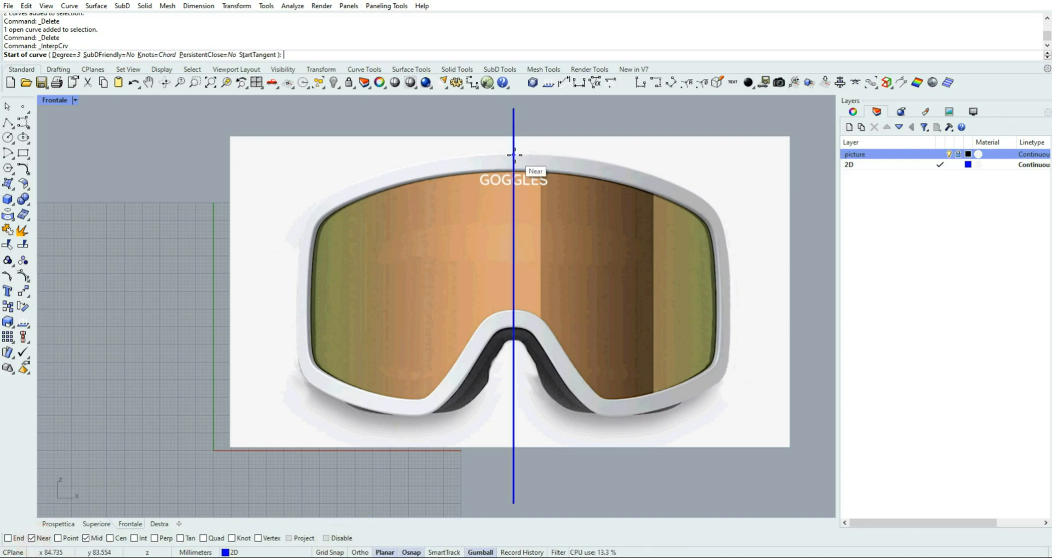
Trace the frame's outer edge with the interpolated curve, from the centre line at the top around and down the left side
scroll(514, 154, "up", 2)
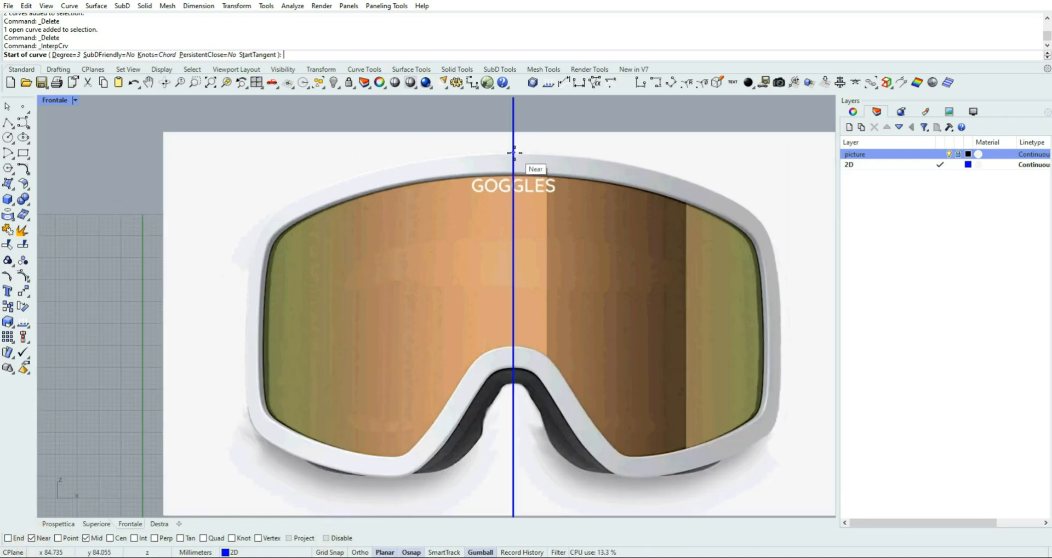
left_click(514, 152)
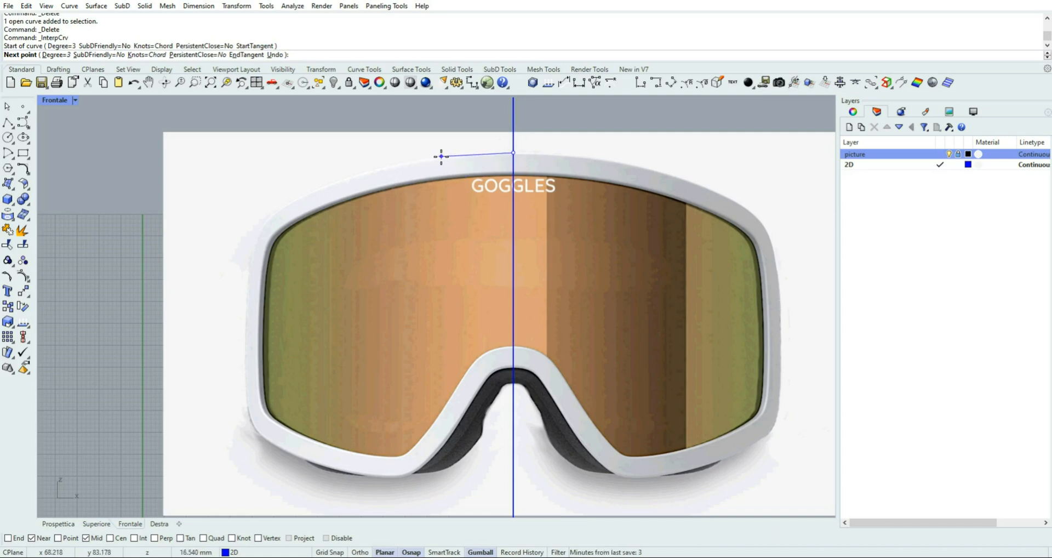
left_click(442, 157)
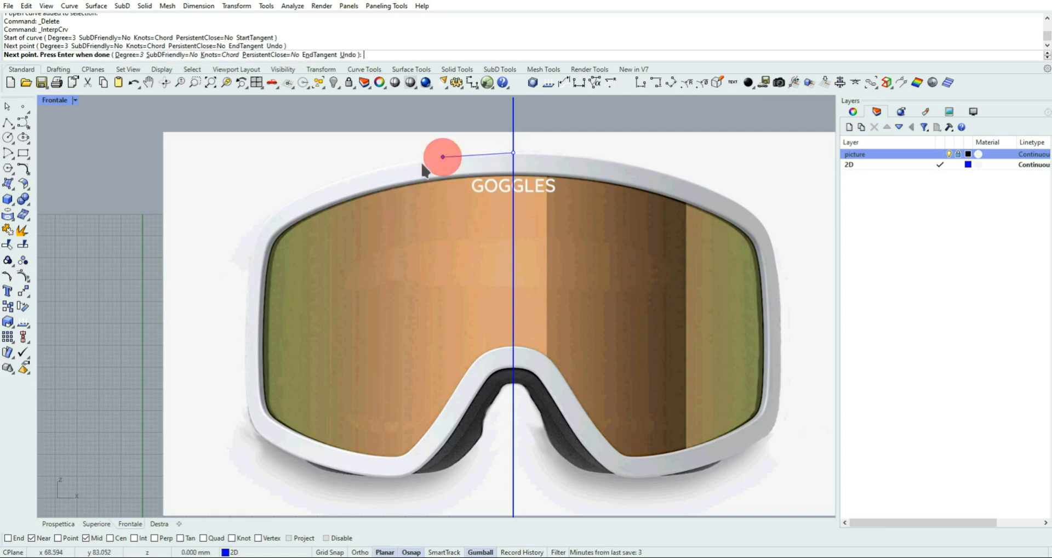
left_click(362, 174)
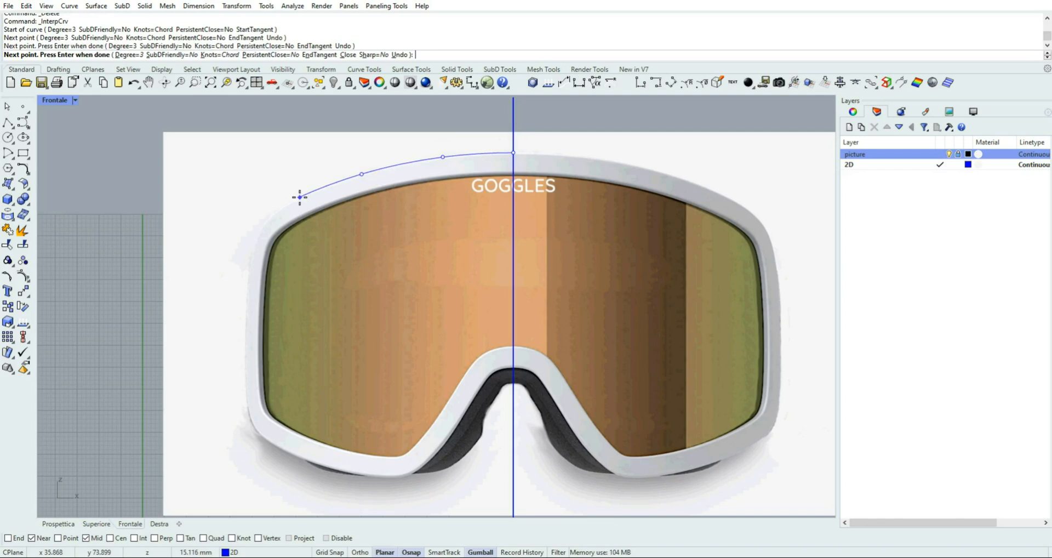
left_click(299, 196)
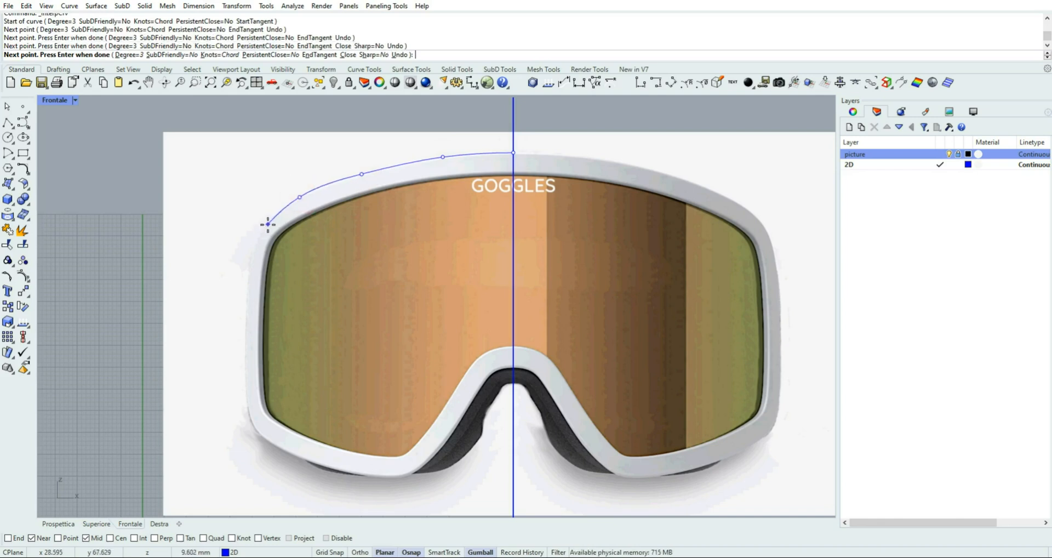
left_click(267, 222)
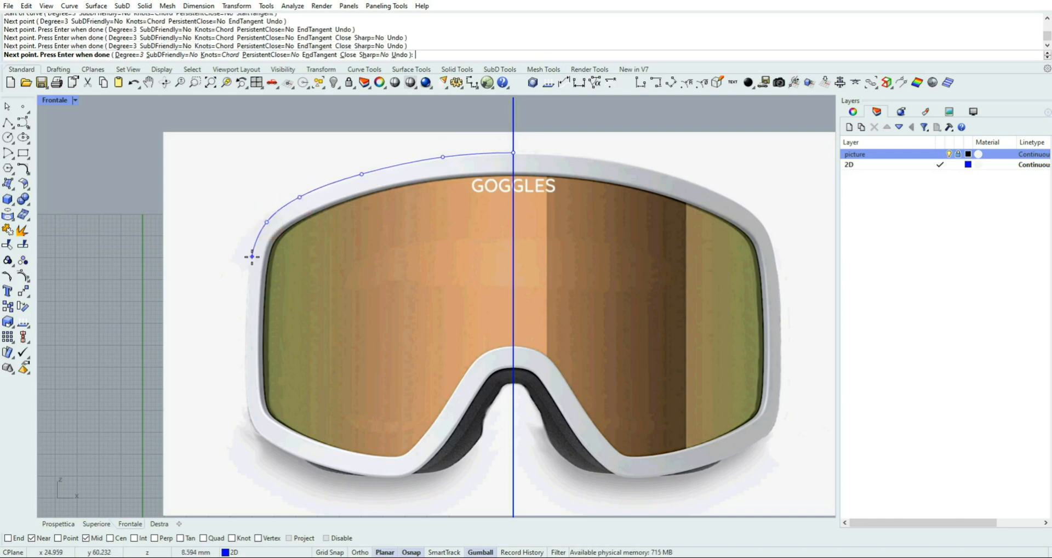
left_click(251, 257)
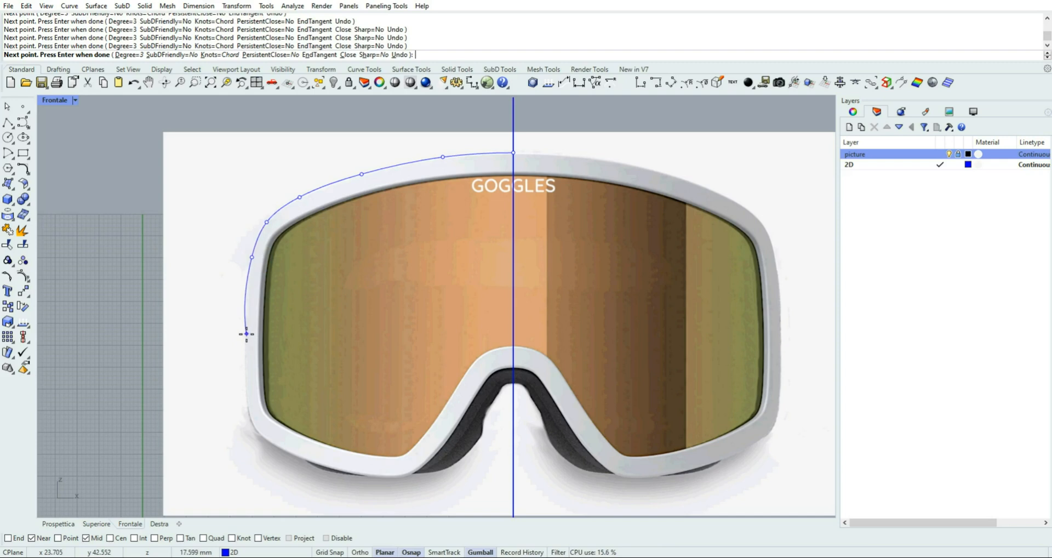
left_click(246, 332)
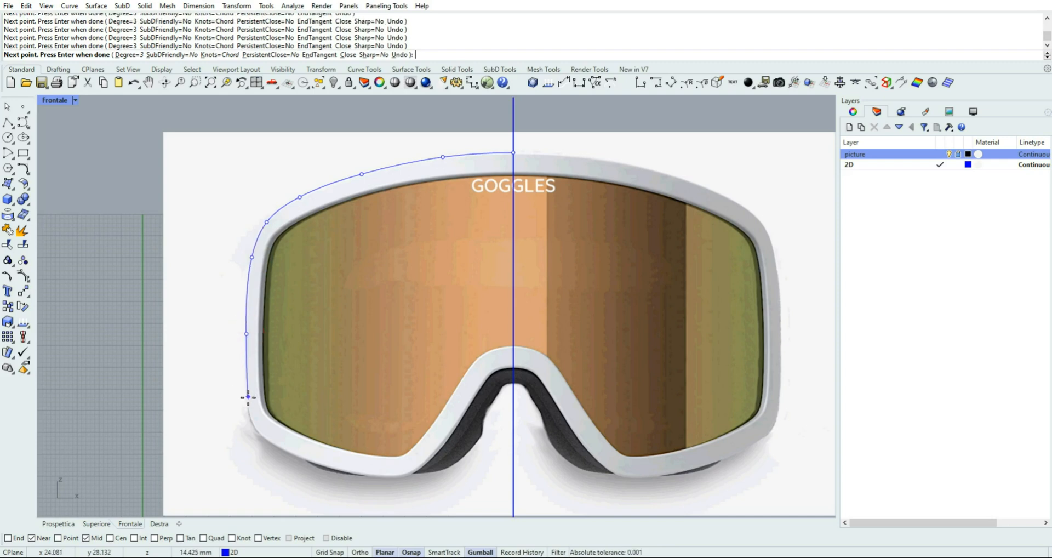
left_click(247, 398)
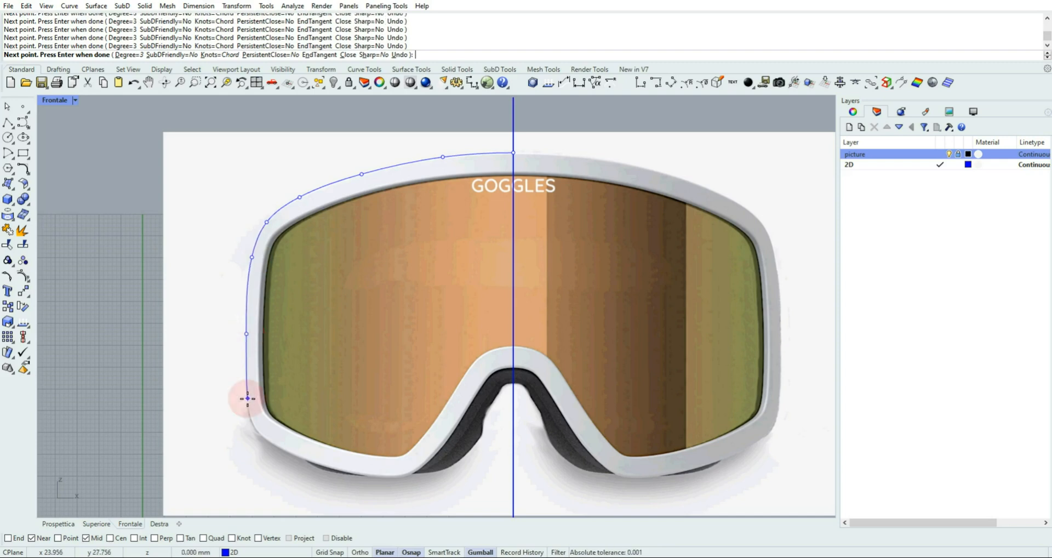
Continue the curve around the lower-left corner, along the bottom edge and up the nose arch, ending it on the centre line
left_click(261, 436)
left_click(325, 467)
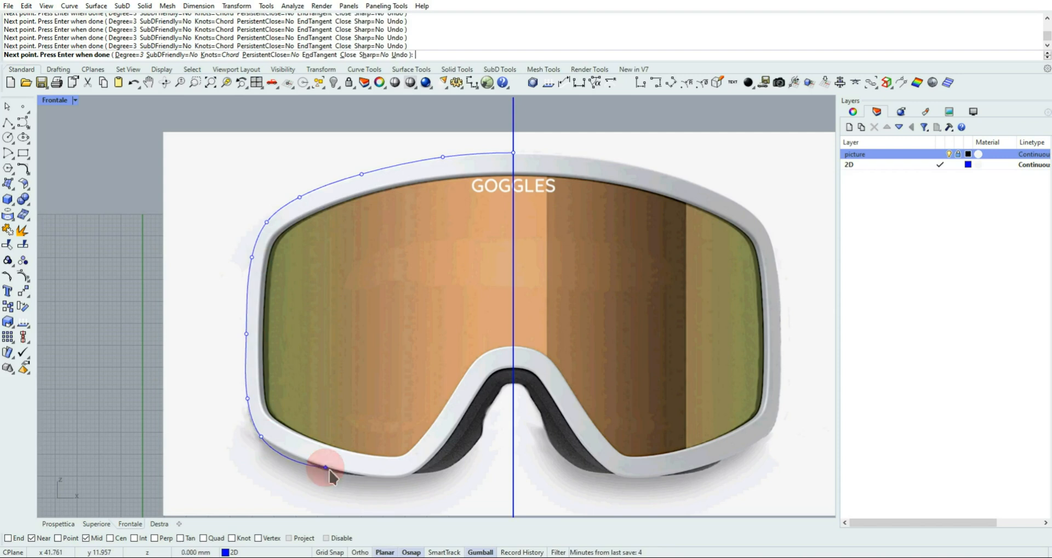
left_click(404, 478)
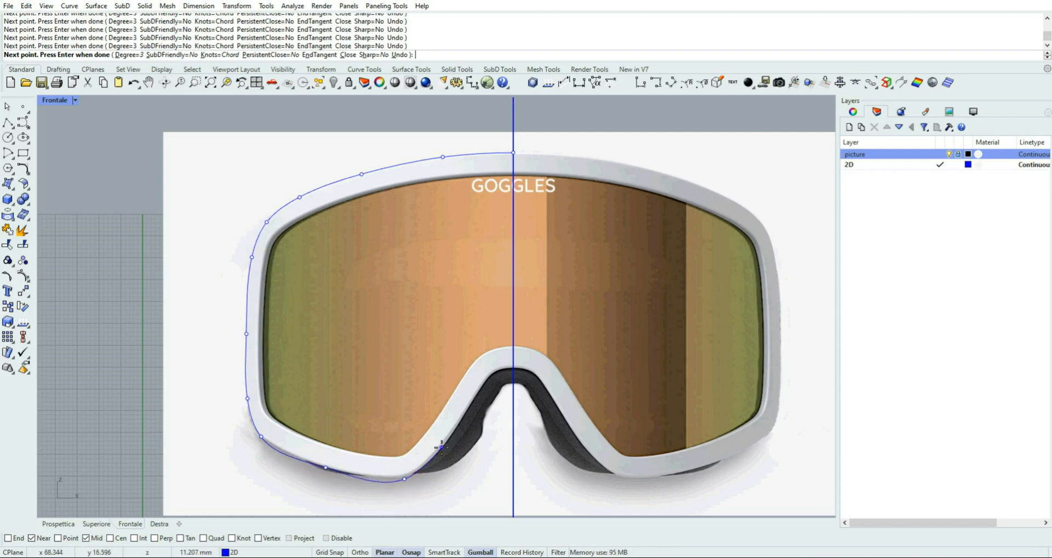
left_click(441, 447)
left_click(474, 400)
scroll(474, 397, "up", 3)
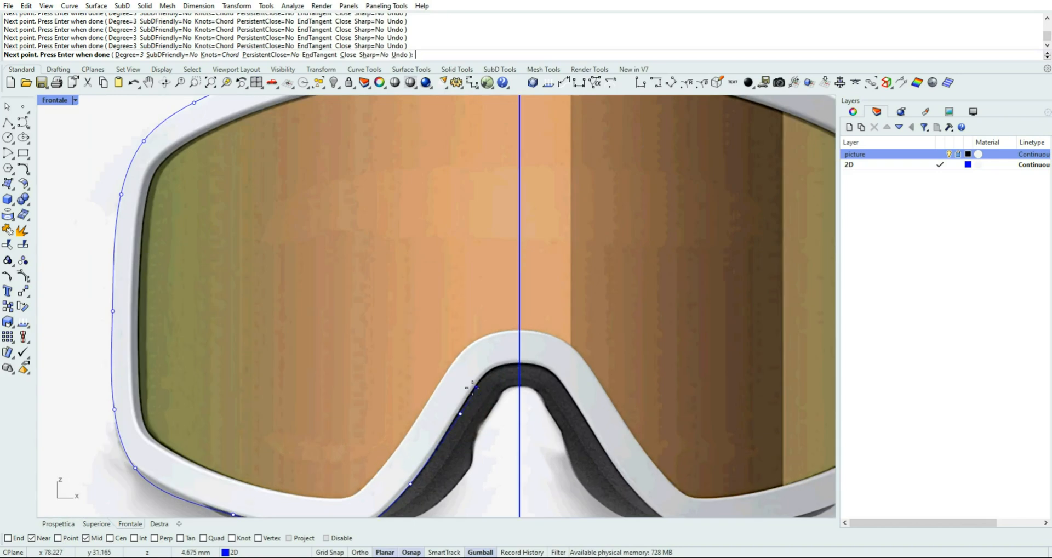
left_click(477, 382)
left_click(501, 364)
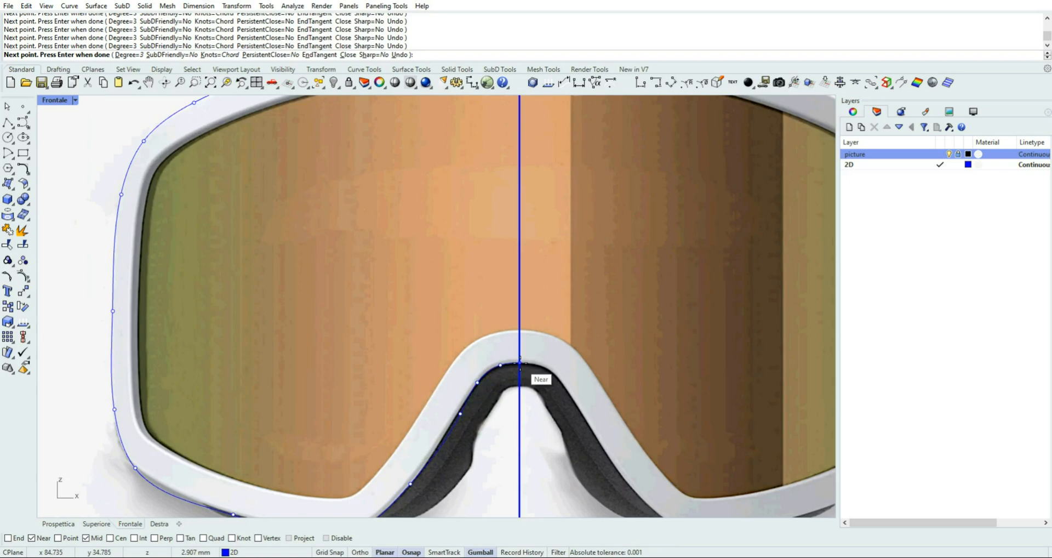
left_click(520, 362)
left_click(520, 363)
key("Return")
scroll(553, 390, "down", 3)
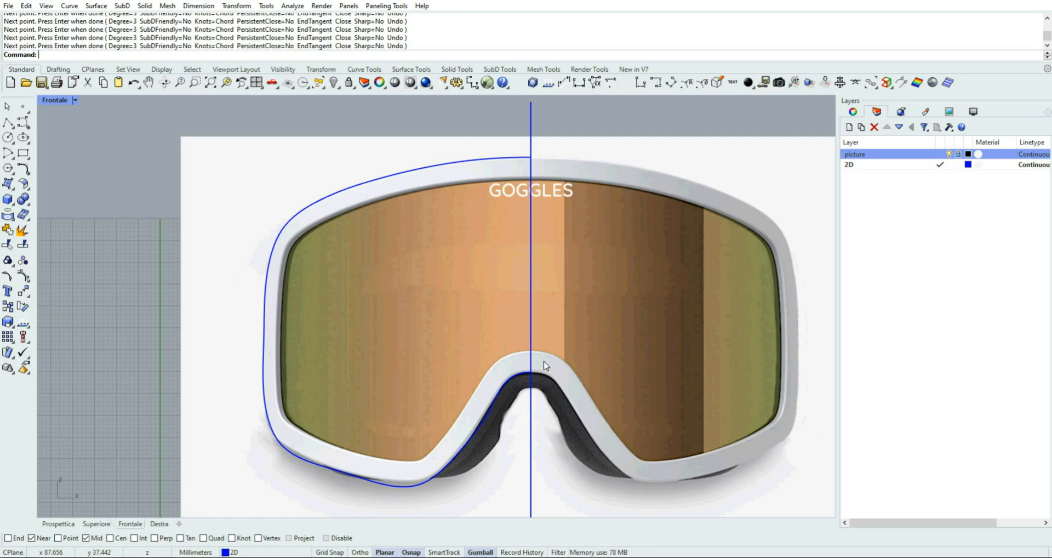
Select the two control points nearest the centre line at the outline's upper end and examine their horizontal alignment
right_click_drag(469, 250, 417, 293)
left_click(450, 201)
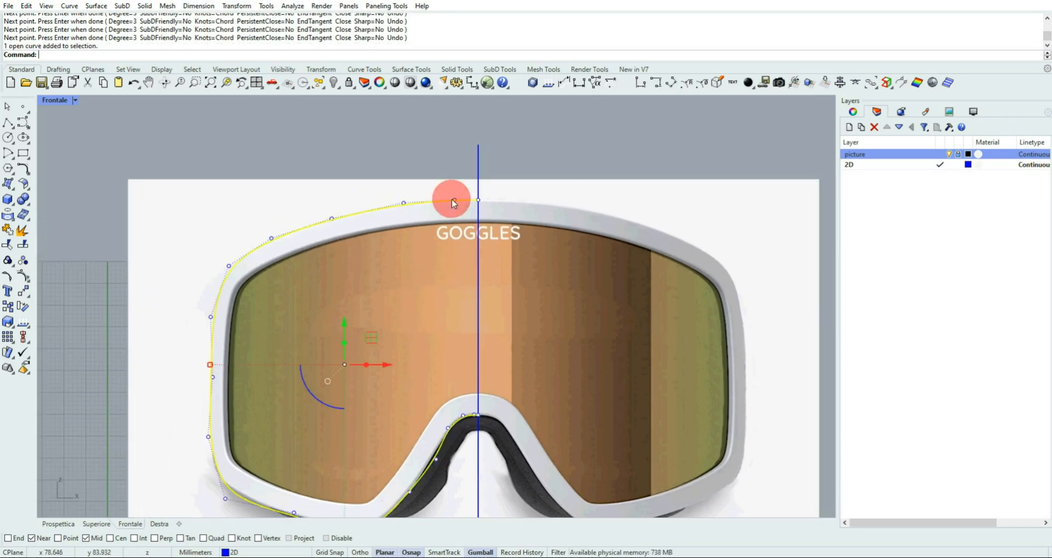
scroll(430, 185, "up", 1)
scroll(430, 187, "up", 2)
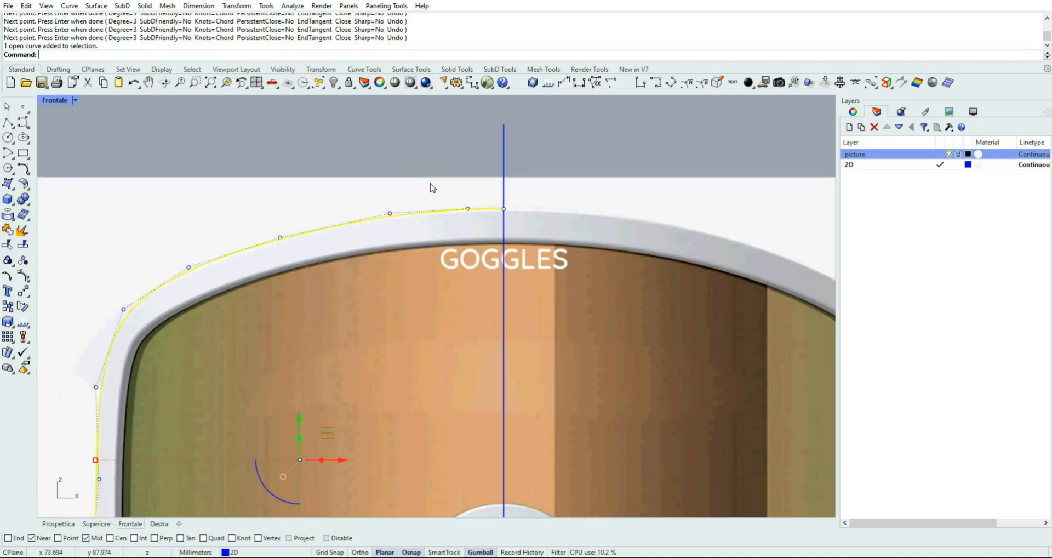
left_click_drag(431, 185, 569, 243)
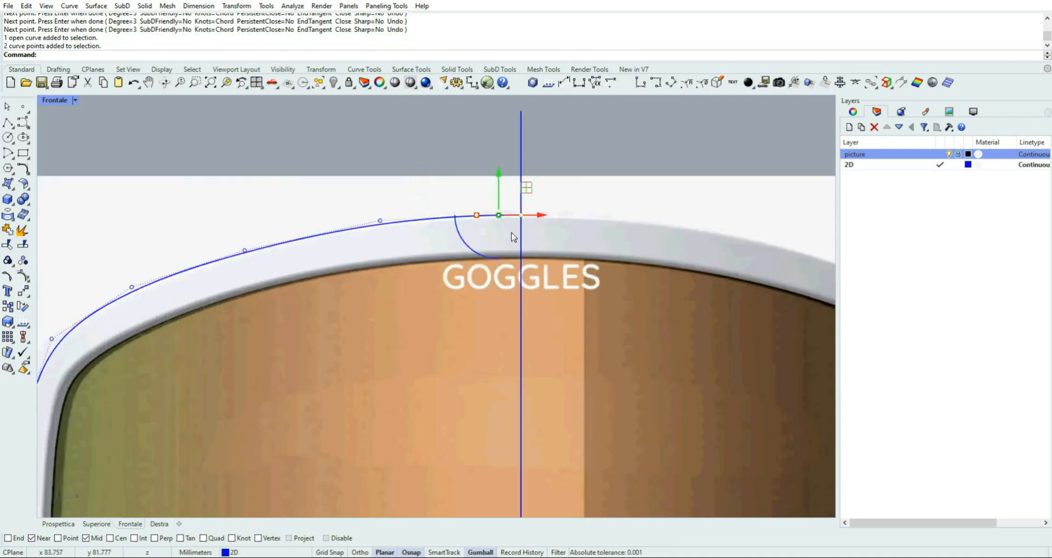
scroll(510, 230, "up", 4)
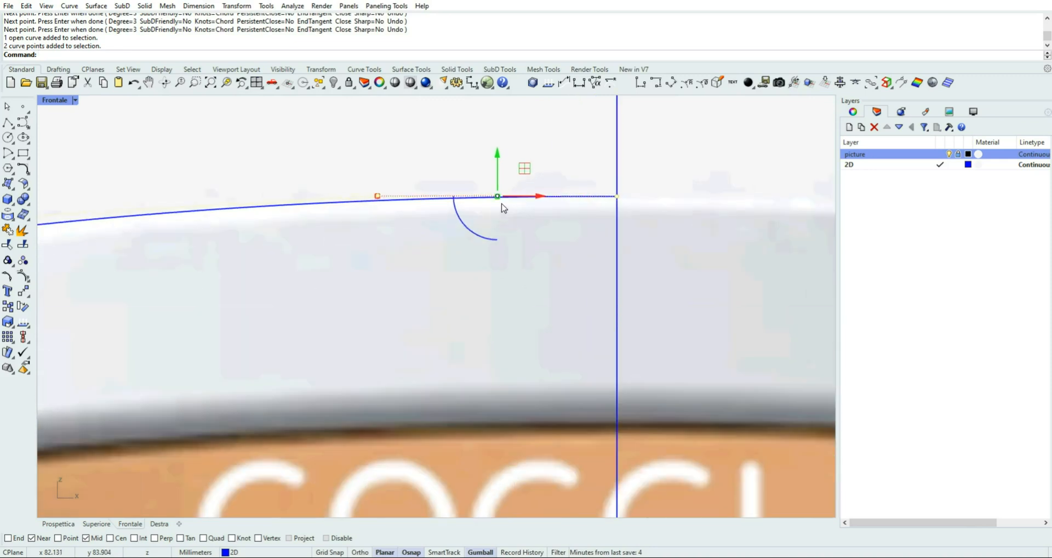
scroll(502, 207, "down", 5)
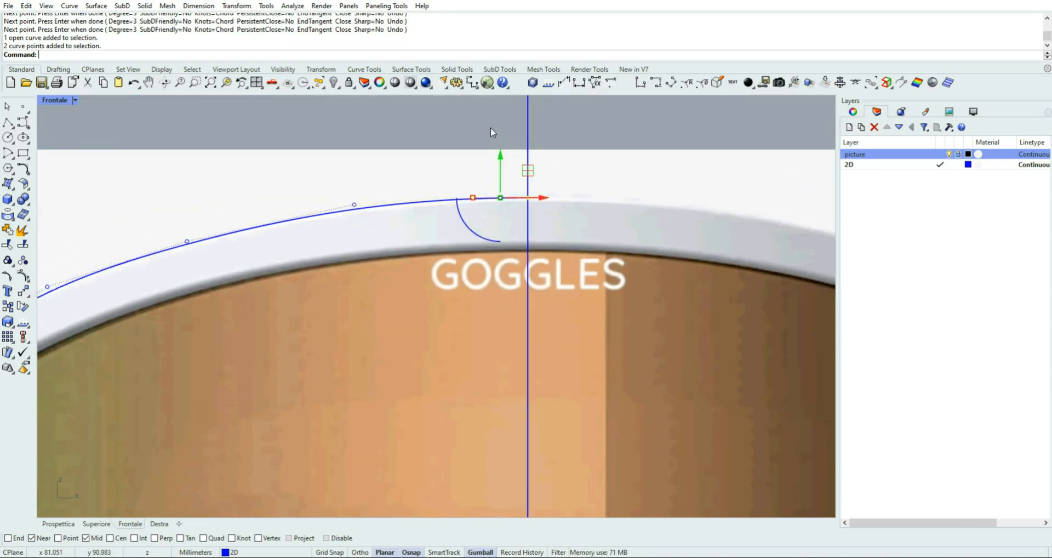
Move the second control point from the outline's upper end slightly downward, leaving the endpoint on the centre line
left_click(488, 126)
left_click(476, 197)
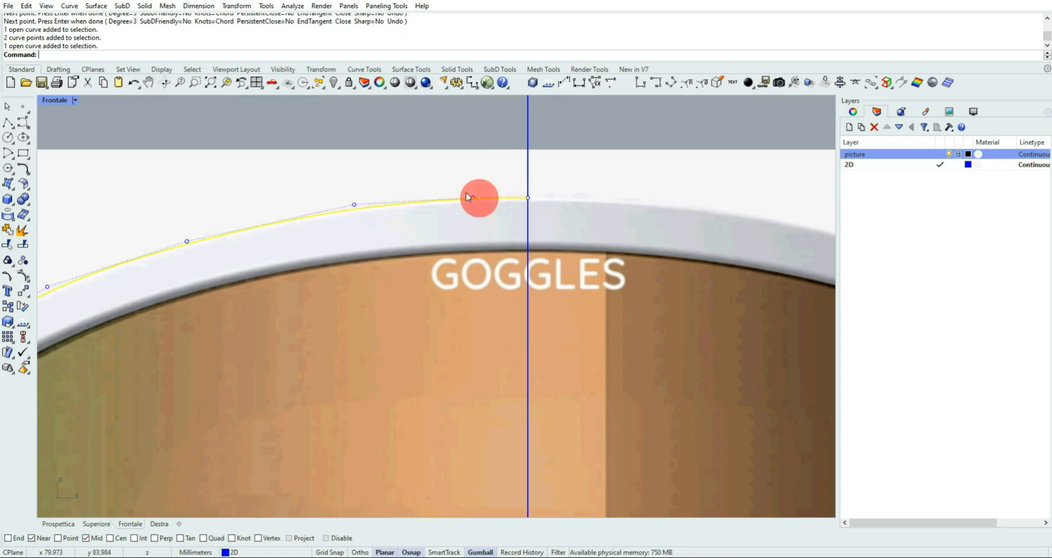
left_click_drag(448, 145, 498, 227)
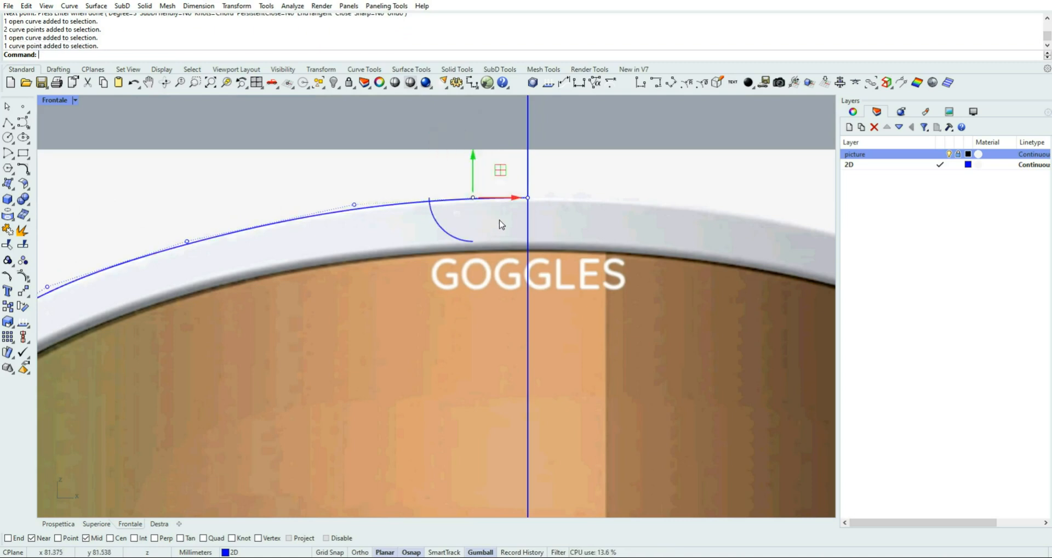
left_click_drag(471, 153, 469, 169)
left_click(499, 133)
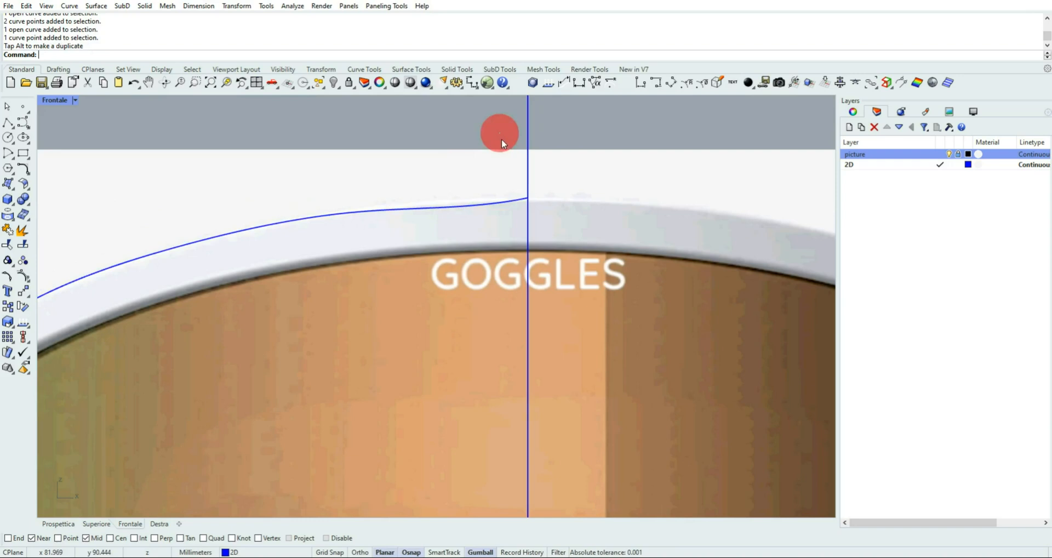
Scale the two control points at the outline's upper end vertically by 0 to put them on one horizontal line
double_click(497, 207)
left_click_drag(458, 161, 548, 239)
left_click(500, 209)
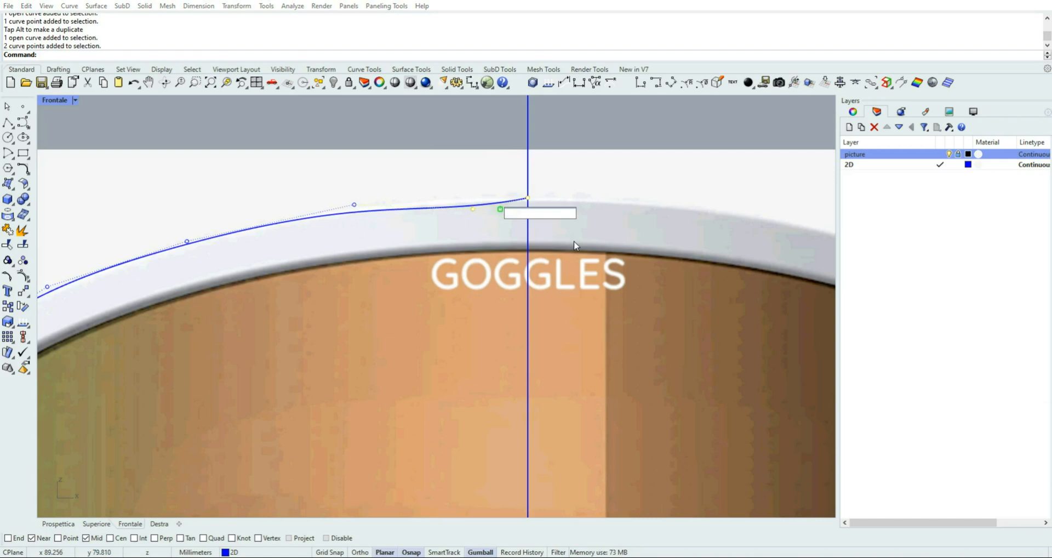
type("0")
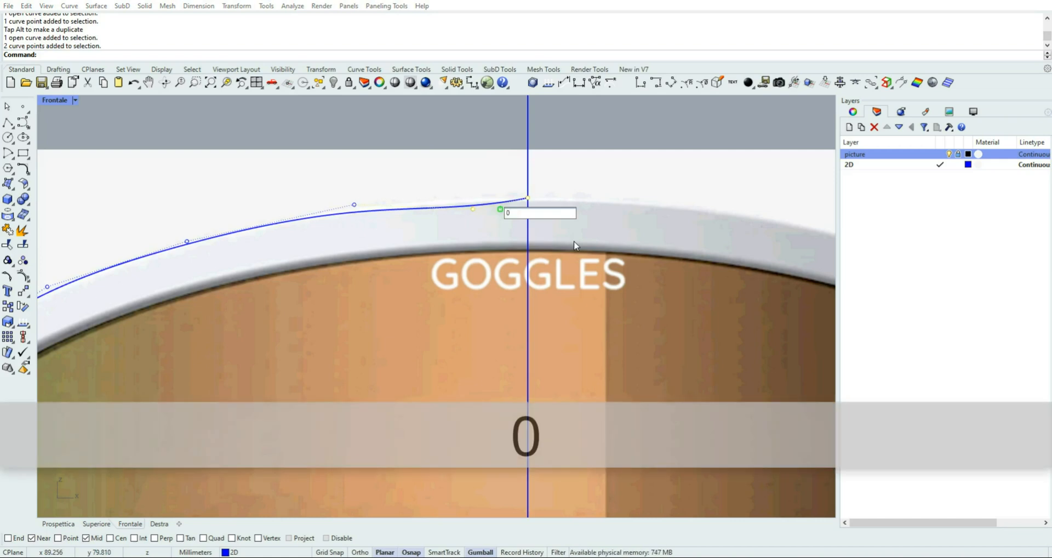
key("Return")
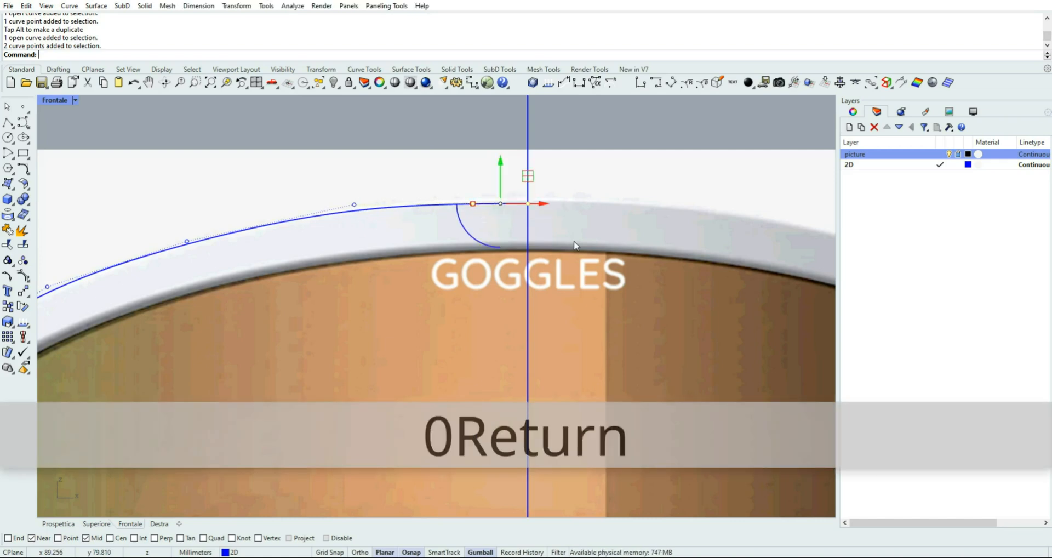
left_click(404, 174)
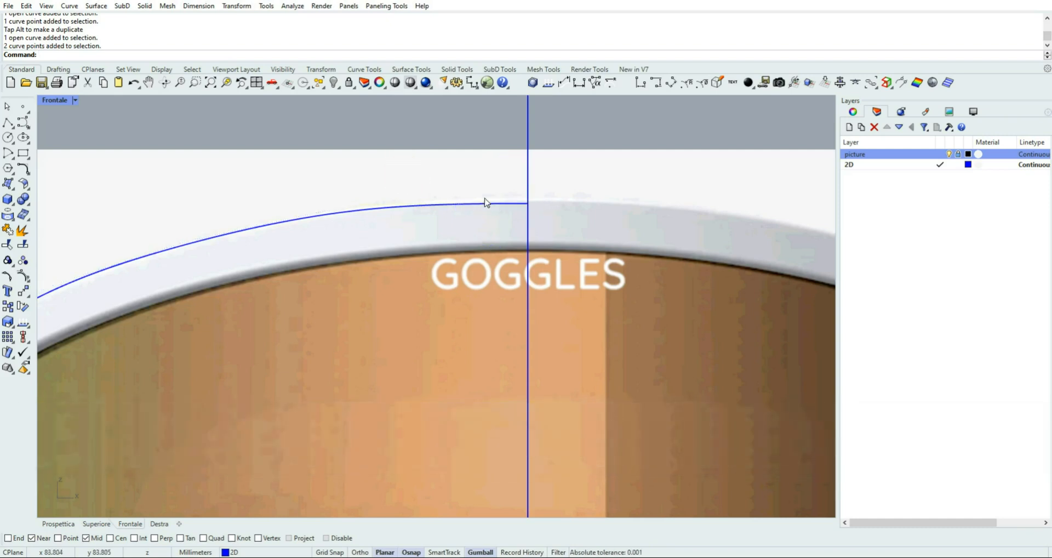
Move the two aligned control points at the outline's upper end slightly upward together to fit the frame's top edge
left_click(447, 208)
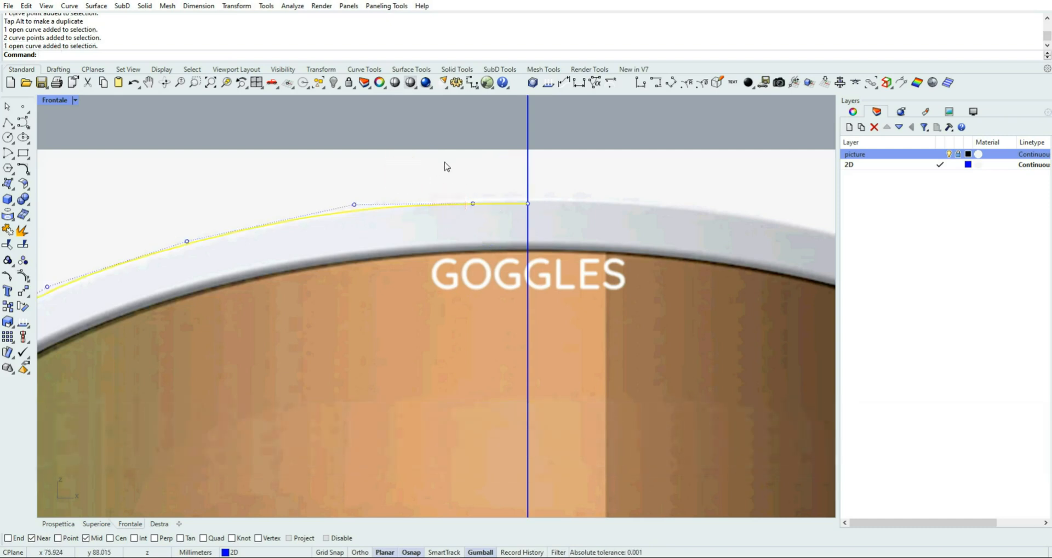
left_click_drag(436, 157, 562, 231)
scroll(530, 213, "up", 3)
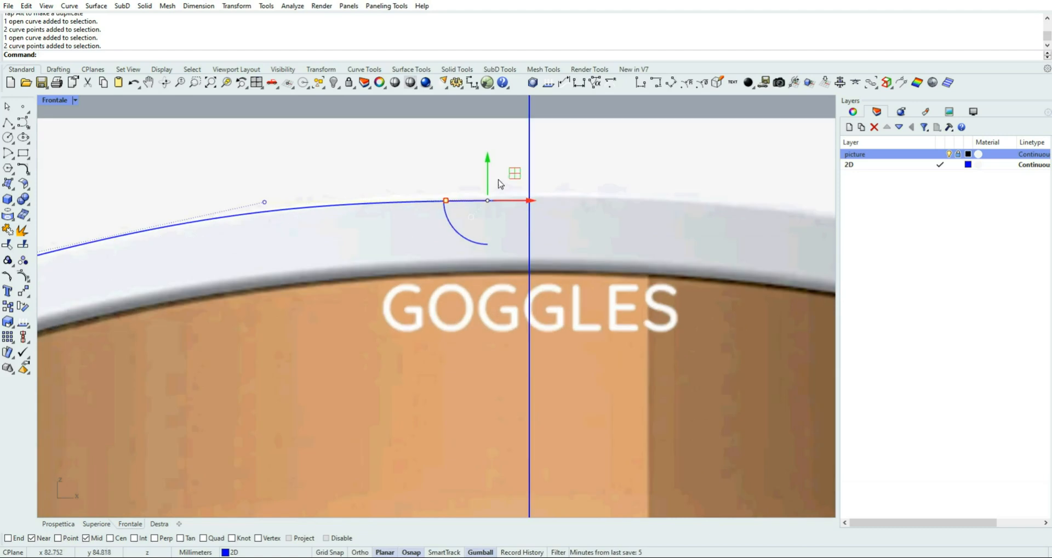
left_click_drag(487, 158, 488, 155)
left_click(352, 176)
Scale the outline's two end control points at the nose arch vertically by 0 to make the curve horizontal at the centre line
scroll(354, 176, "down", 3)
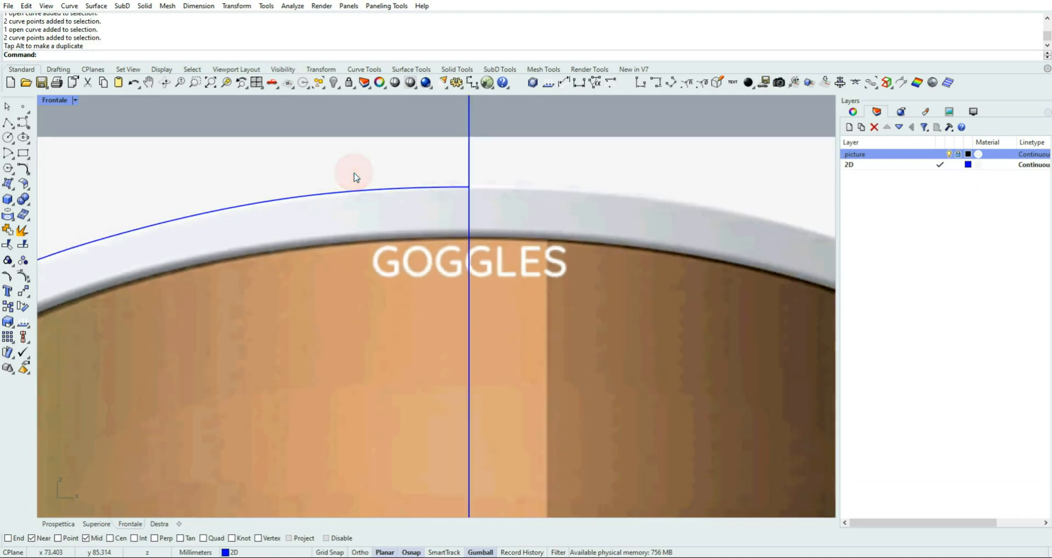
scroll(355, 176, "down", 2)
scroll(368, 381, "down", 2)
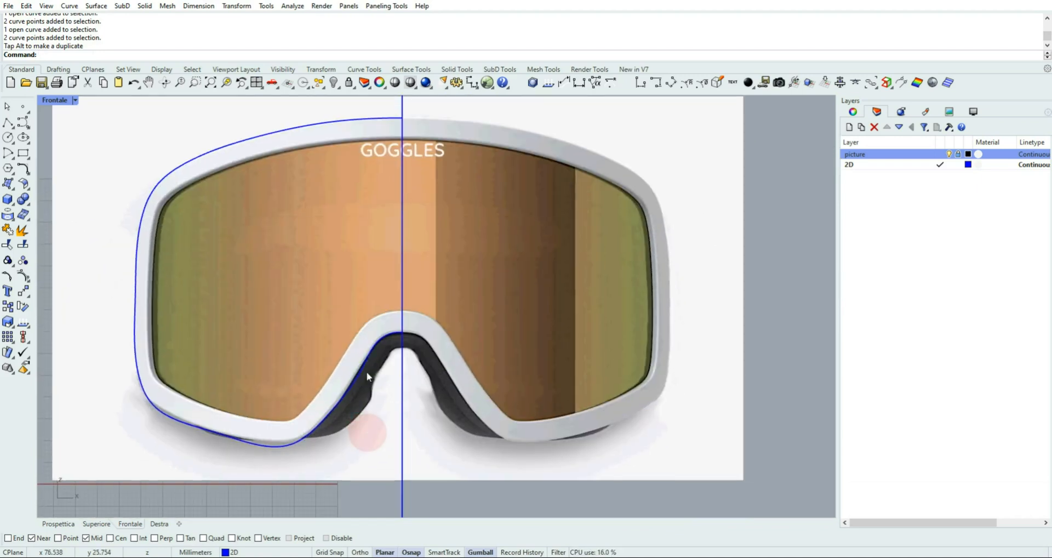
scroll(386, 348, "up", 2)
scroll(395, 329, "up", 2)
left_click(411, 306)
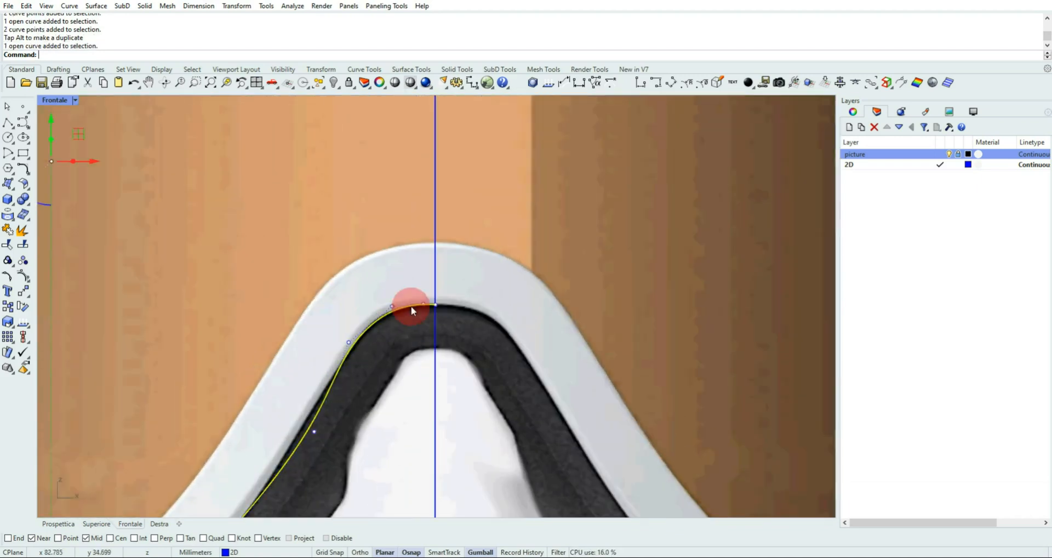
scroll(414, 346, "up", 4)
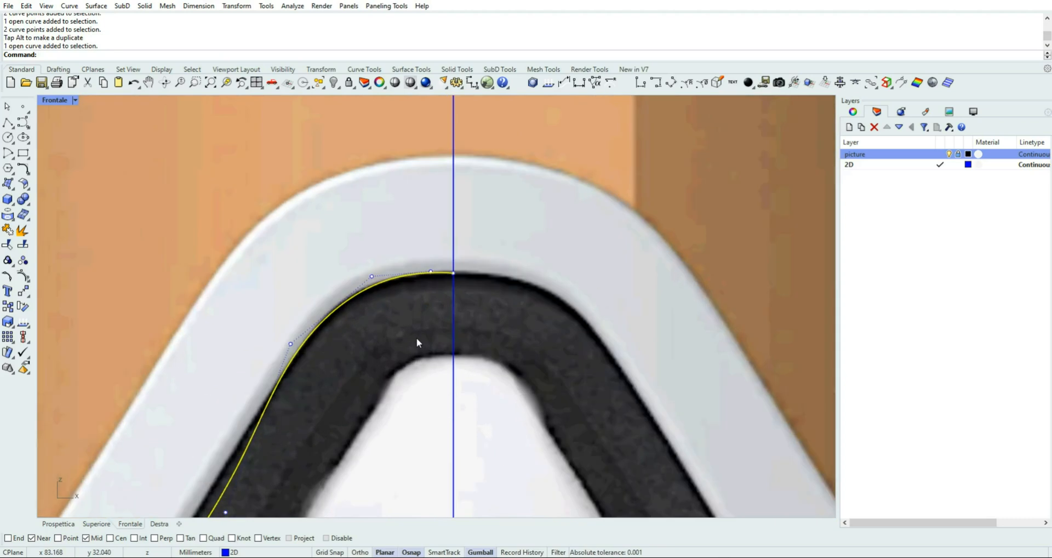
left_click_drag(419, 224, 489, 292)
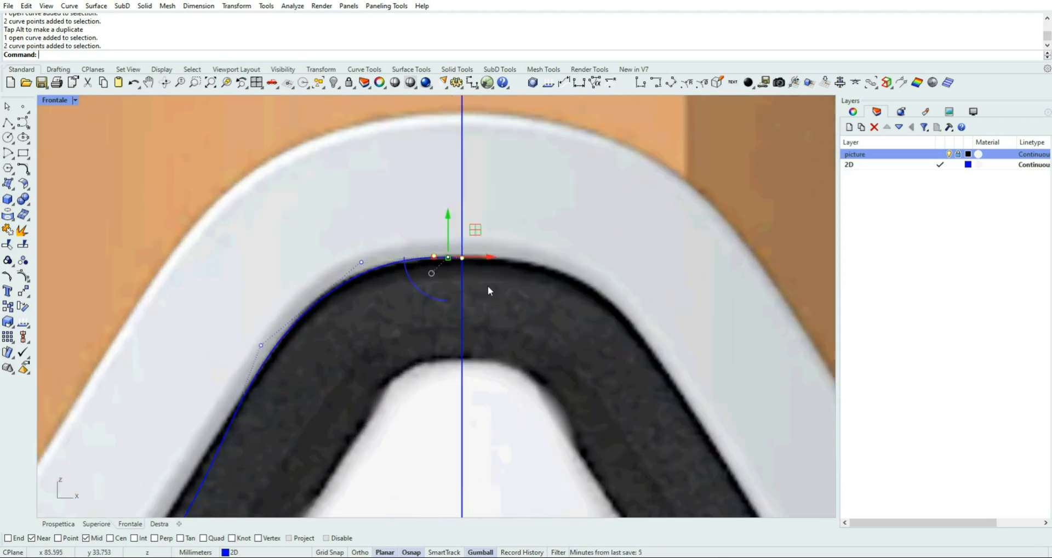
left_click(449, 258)
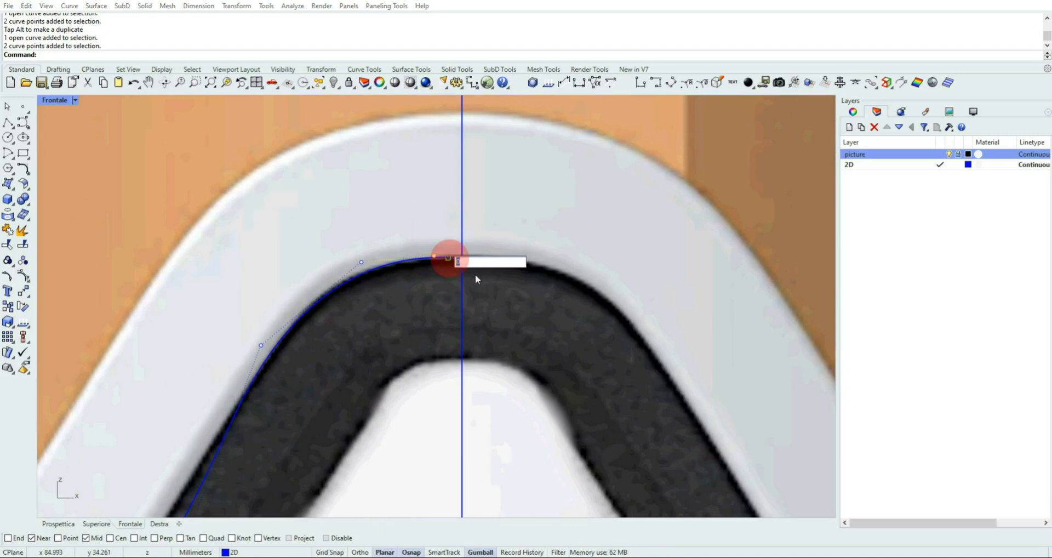
type("0")
left_click(514, 290)
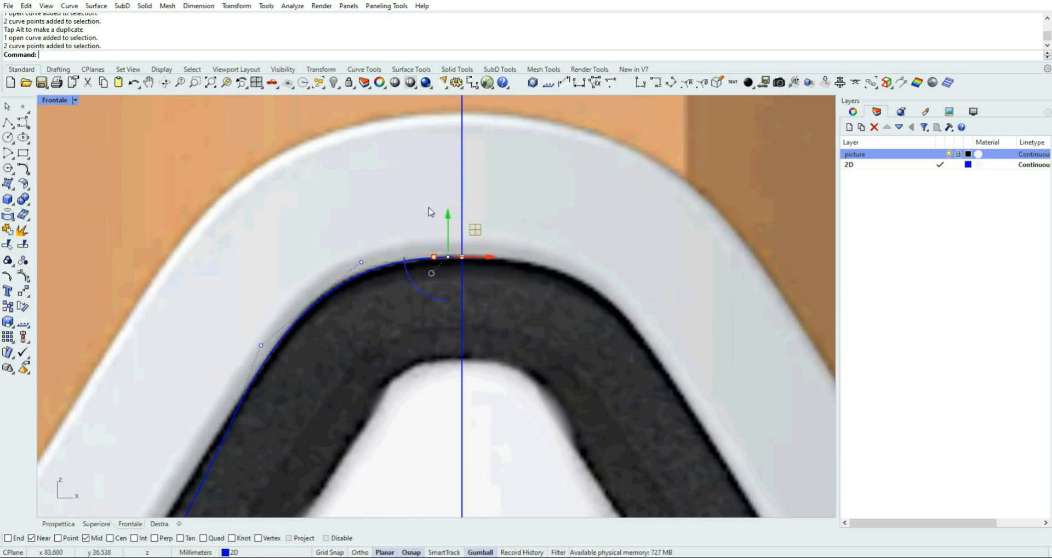
left_click(756, 175)
Flatten the three control points nearest the centre line at the nose arch onto one horizontal line
left_click(428, 258)
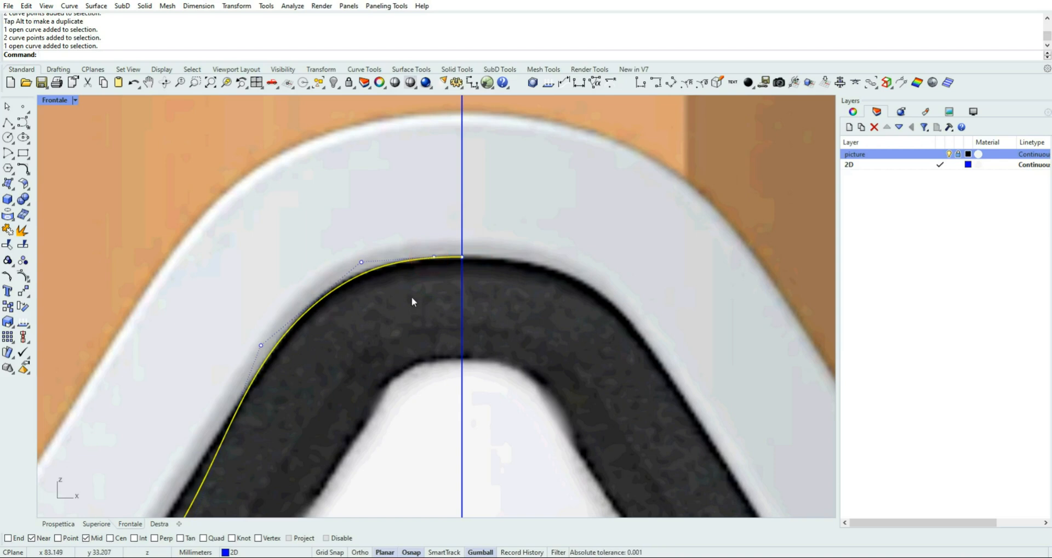
left_click_drag(327, 223, 493, 287)
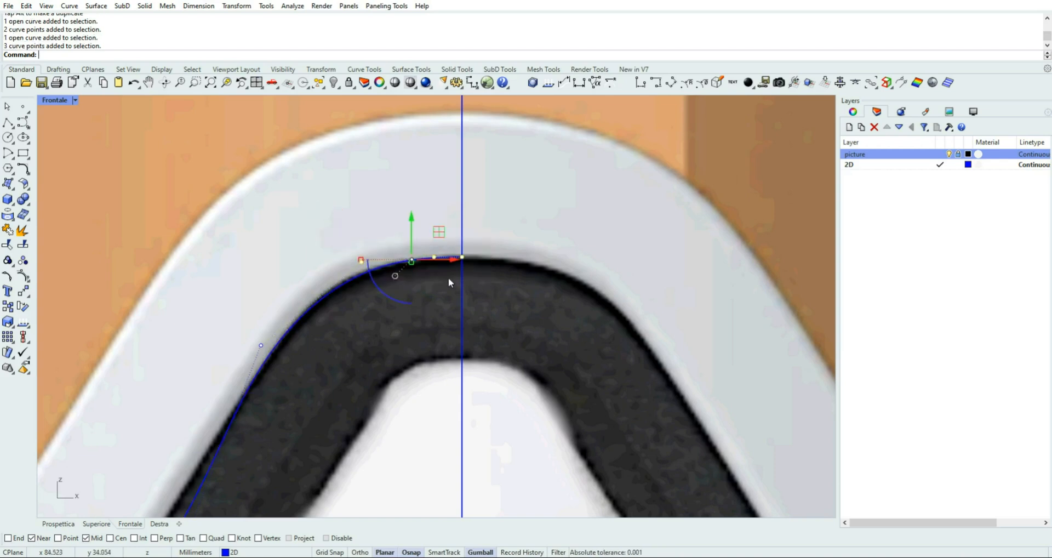
left_click(410, 260)
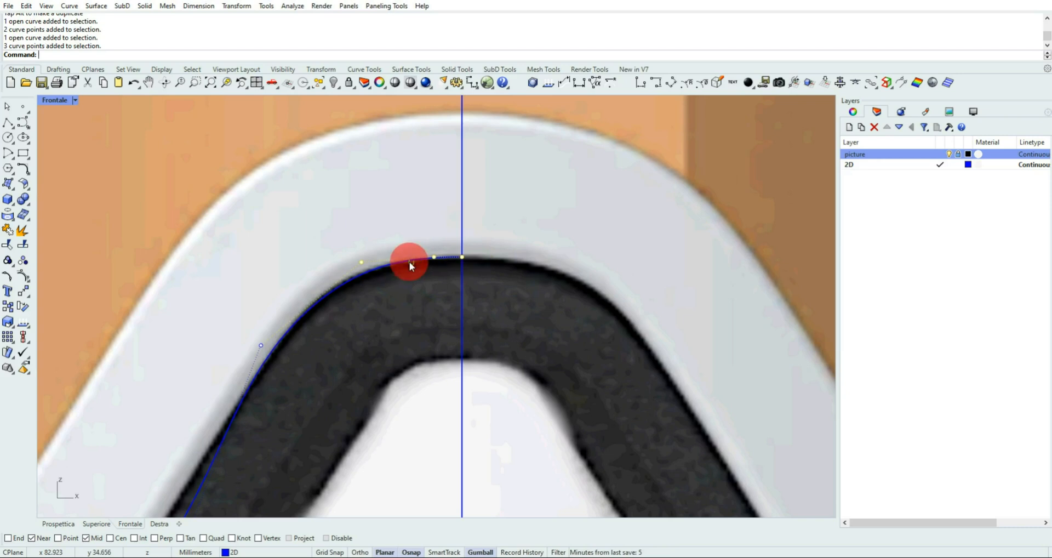
left_click(751, 207)
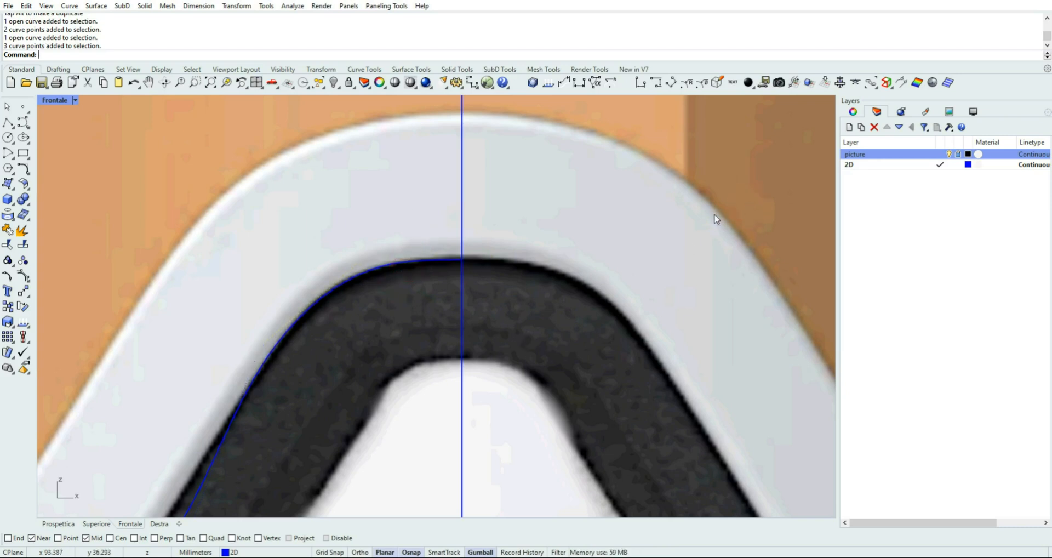
Move the control point midway down the nose arch's left flank up and left onto the frame's edge
scroll(402, 321, "down", 5)
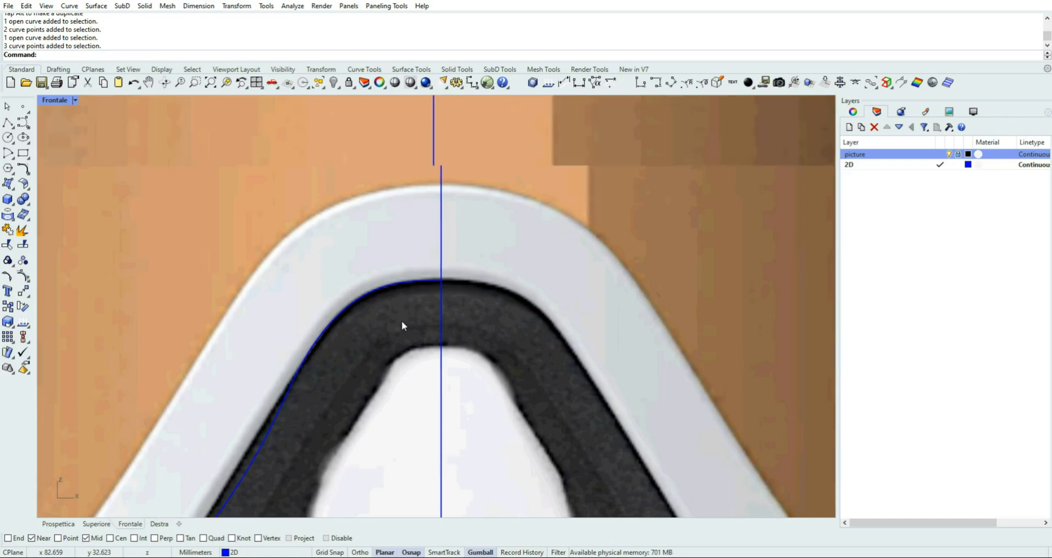
right_click_drag(434, 339, 515, 302)
scroll(535, 286, "up", 3)
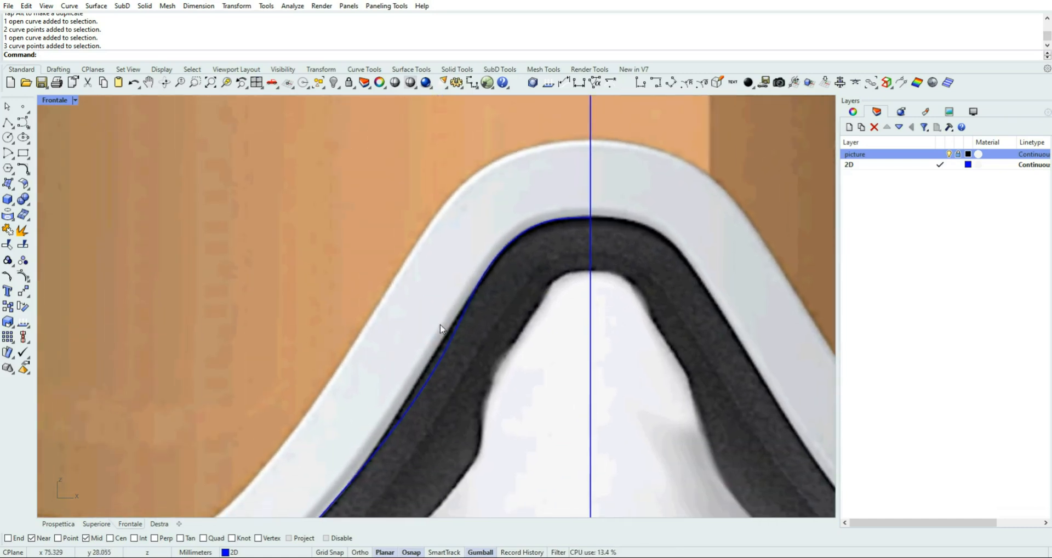
left_click(455, 343)
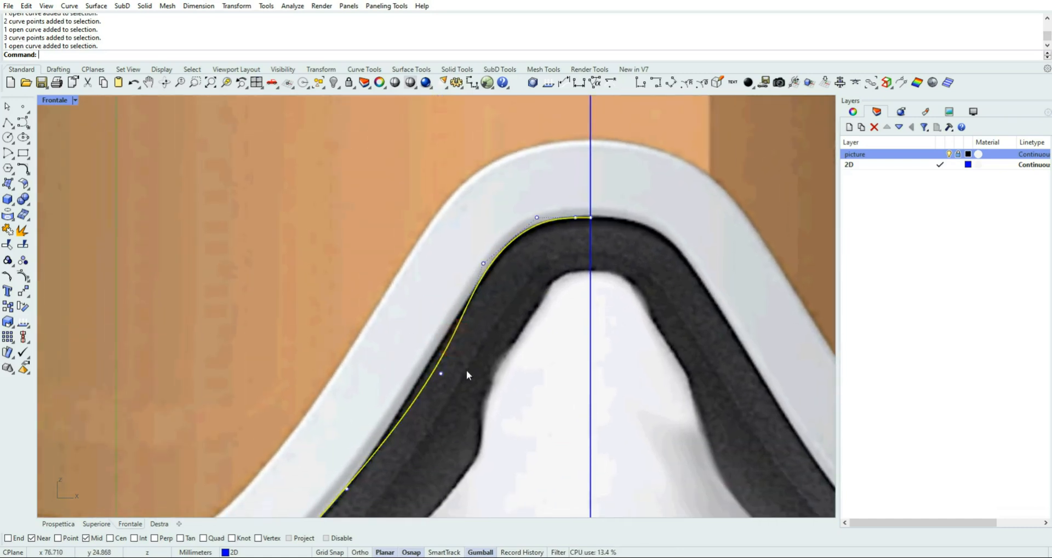
scroll(466, 391, "down", 2)
mouse_move(465, 390)
right_mouse_down()
mouse_move(470, 366)
mouse_move(483, 361)
right_mouse_up()
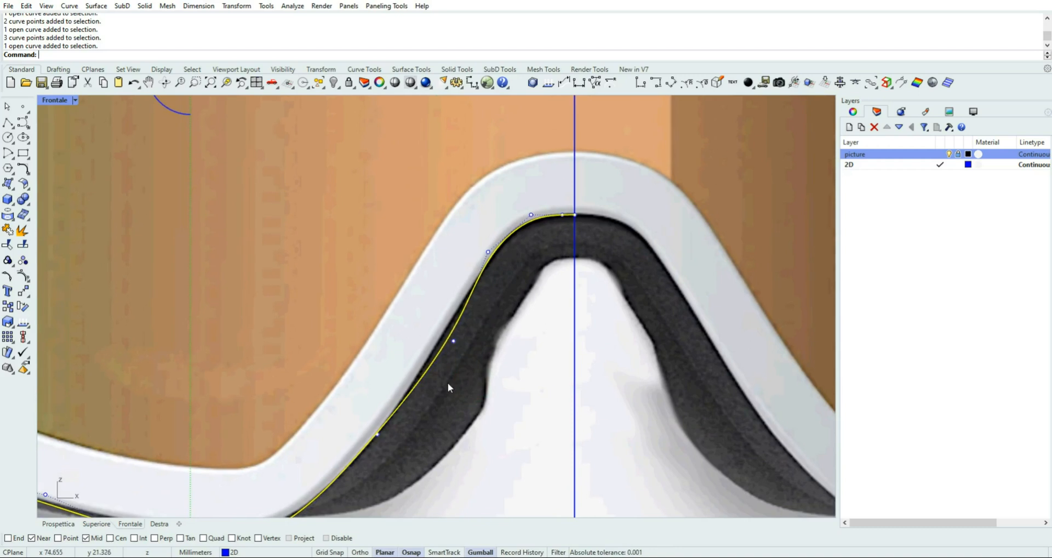
scroll(456, 354, "up", 2)
left_click(452, 337)
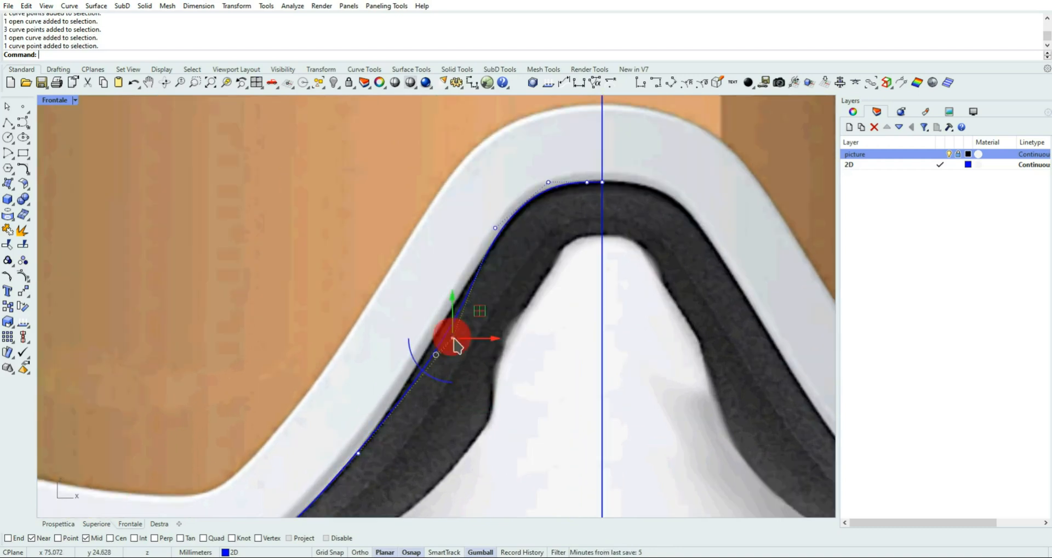
left_click_drag(478, 313, 468, 303)
Move the next lower control point on the nose arch's left flank slightly down and right to follow the frame's edge
scroll(469, 362, "down", 2)
right_click_drag(454, 429, 454, 346)
left_click(379, 351)
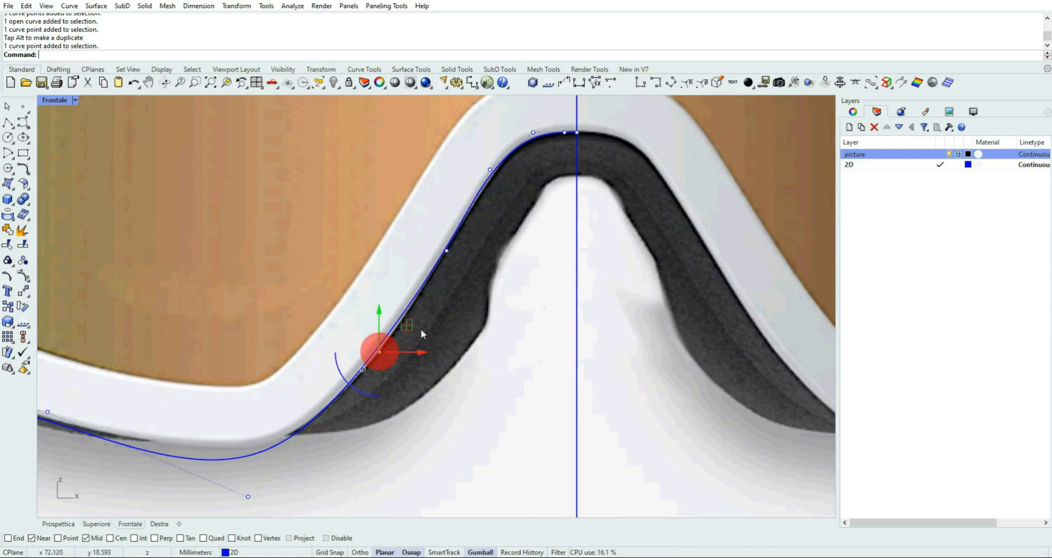
left_click_drag(405, 324, 408, 332)
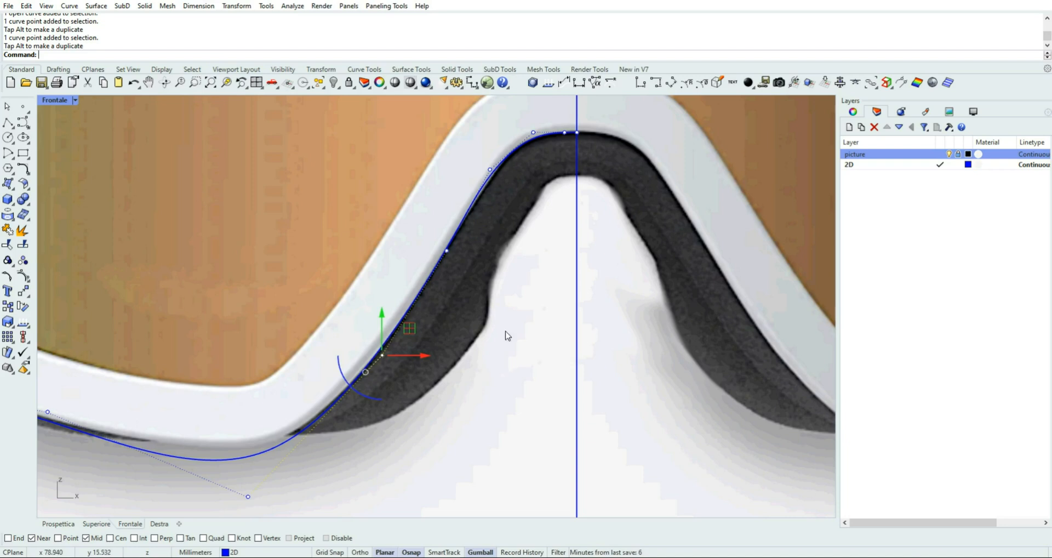
left_click(518, 228)
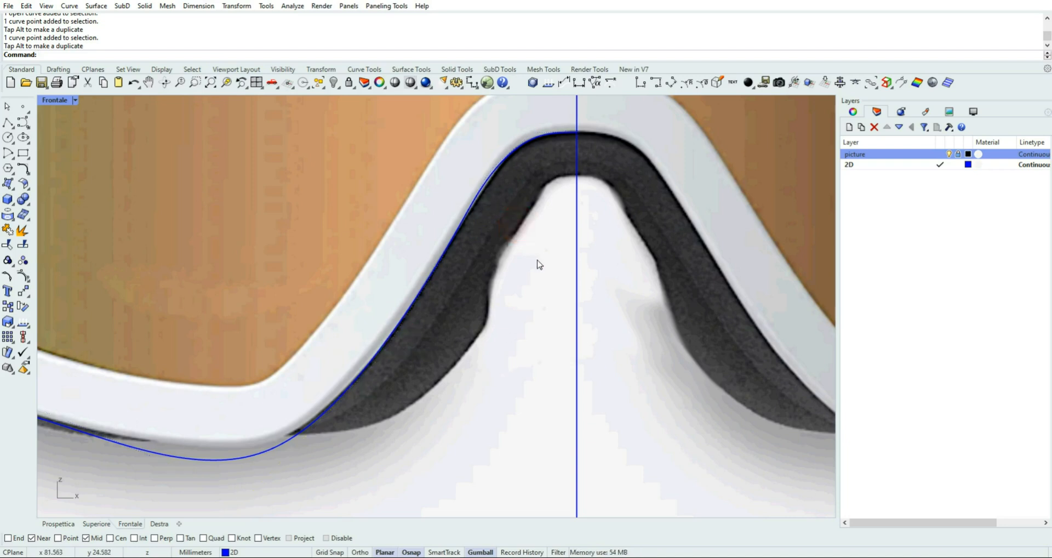
Show the Frontale viewport's Display settings and examine the available settings groups and display modes
left_click(978, 114)
right_click(994, 110)
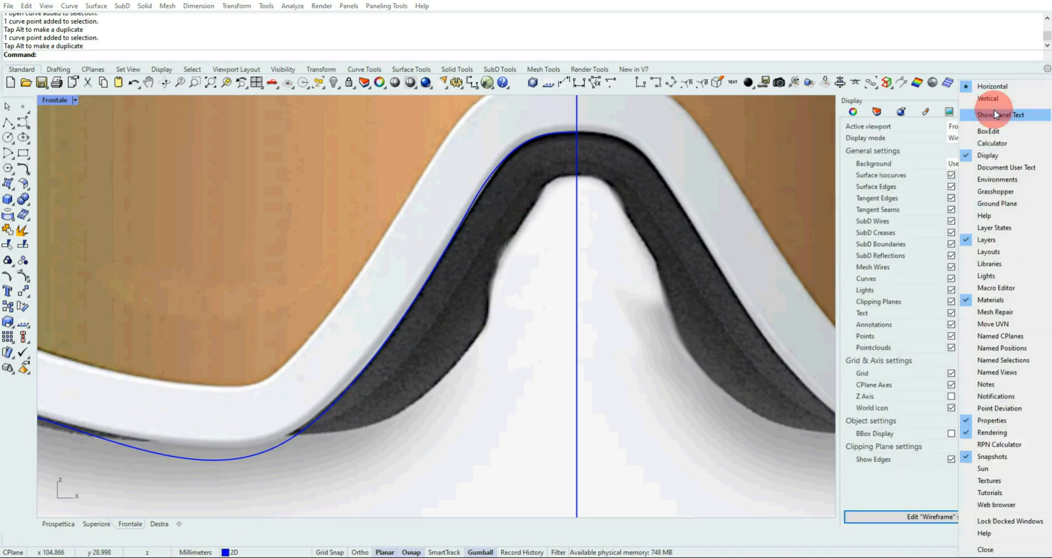
left_click(923, 95)
left_click(941, 96)
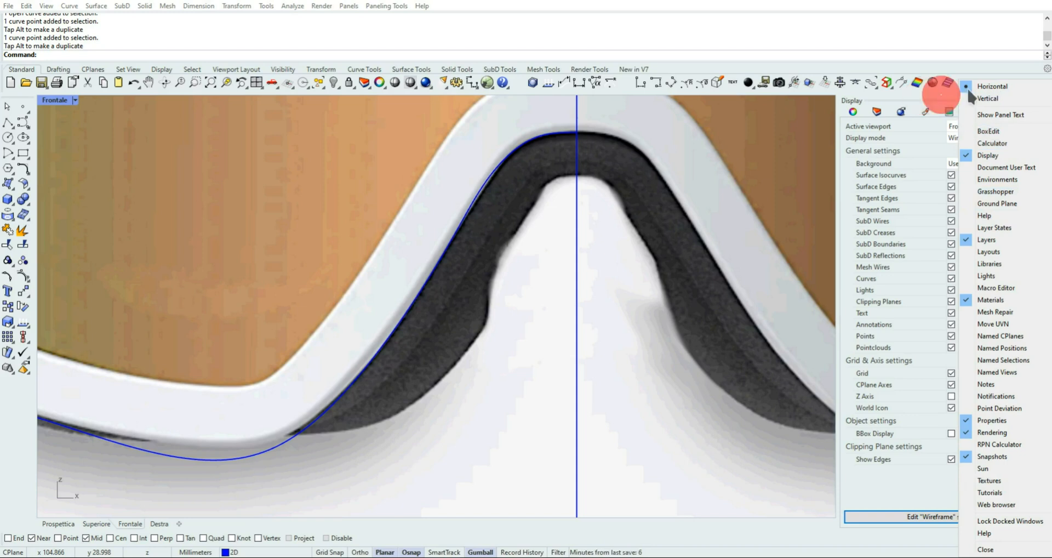
left_click(1001, 76)
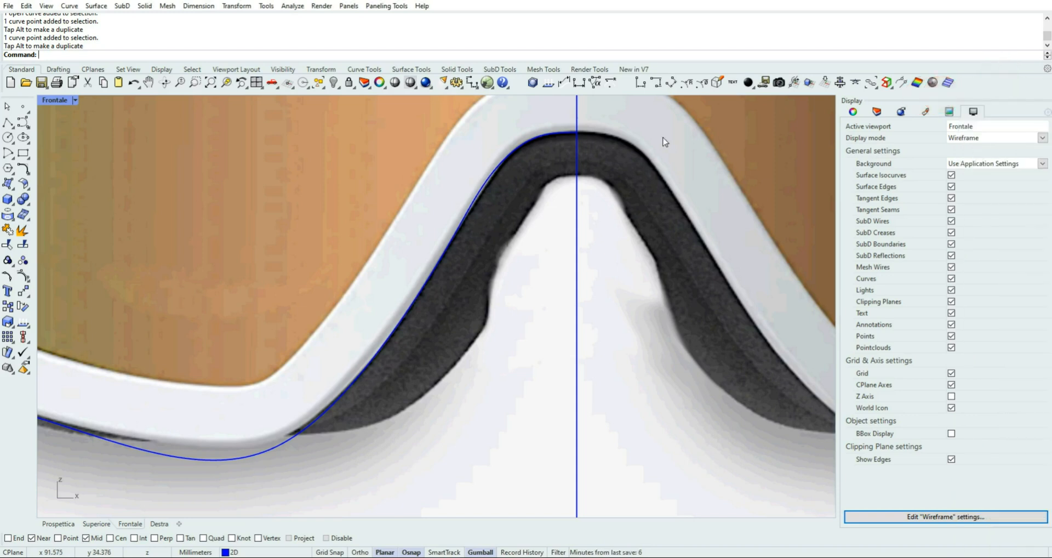
left_click(74, 101)
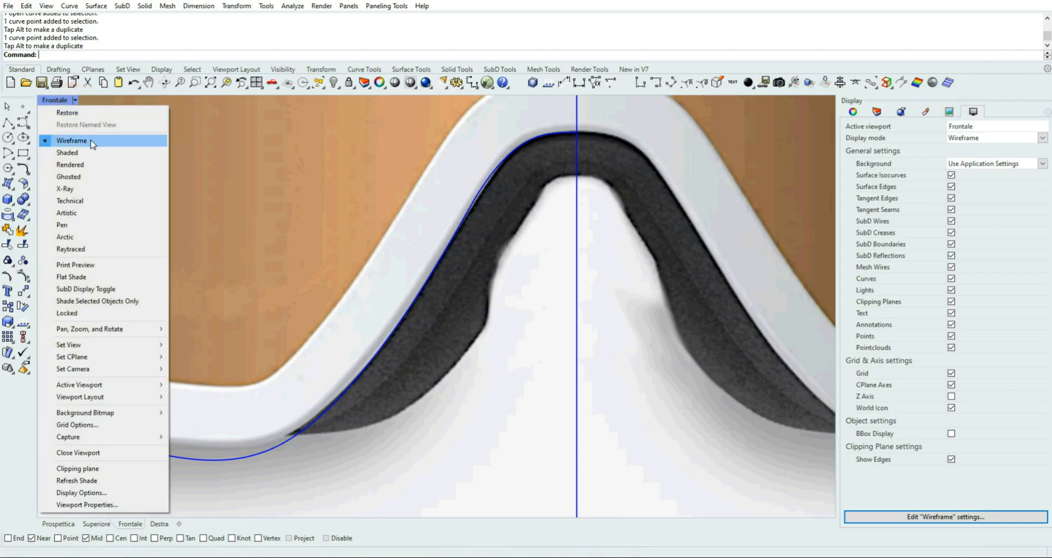
left_click(63, 99)
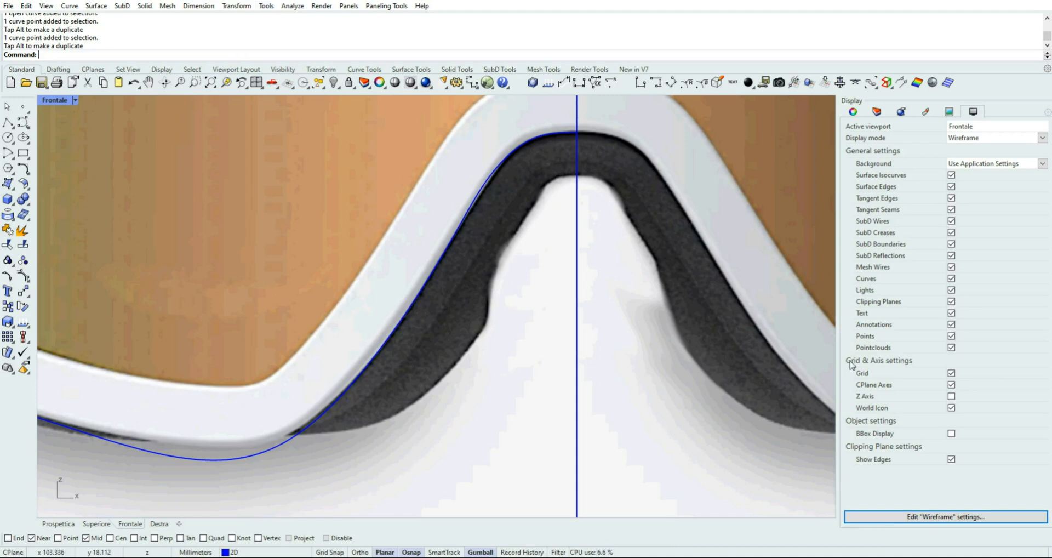
Open the curve settings of the Wireframe display mode and move the options dialog clear of the nose arch
left_click(956, 518)
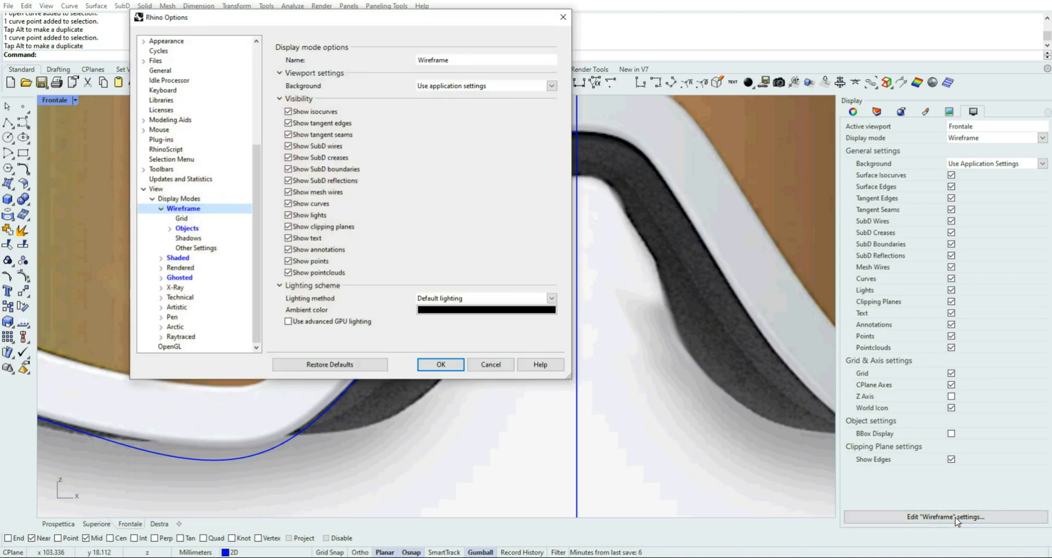
left_click(169, 228)
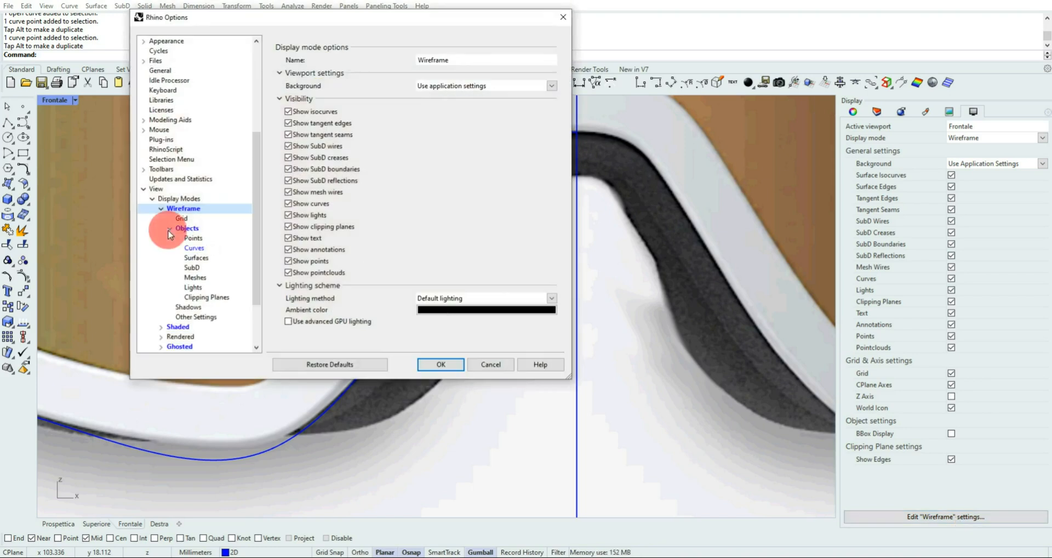
left_click(195, 249)
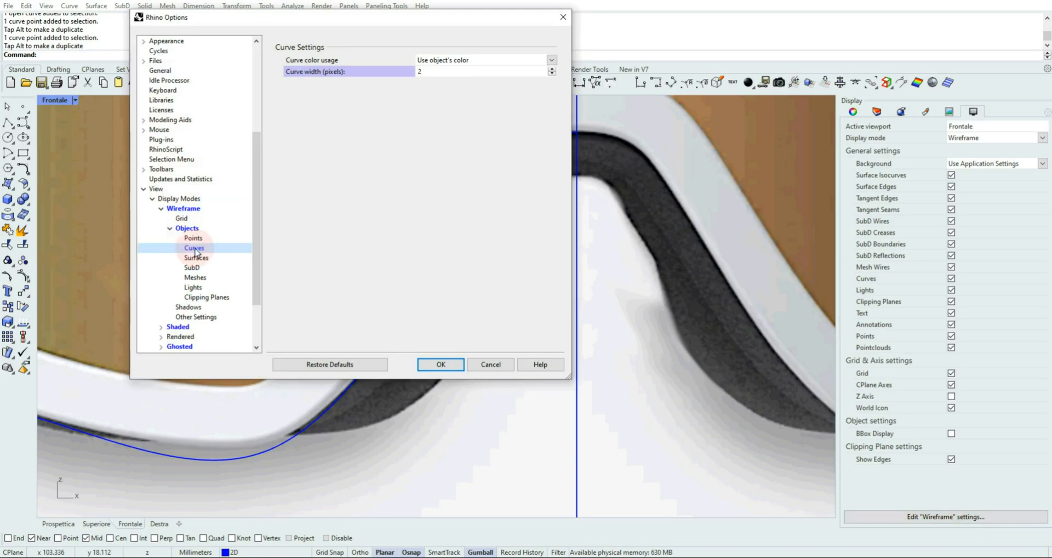
left_click_drag(331, 21, 197, 145)
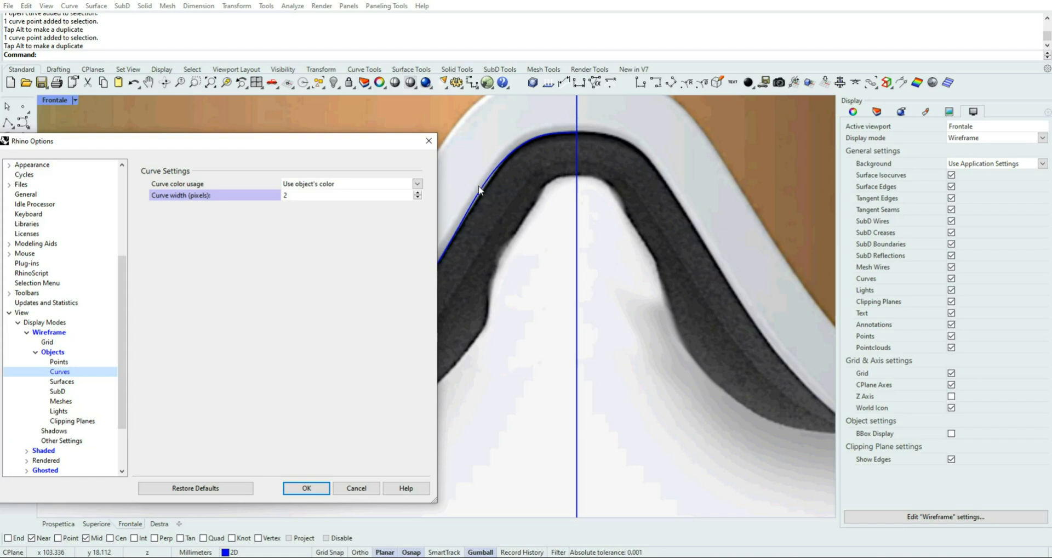
Set the Wireframe mode's curve width to 4 pixels and apply the options
left_click(419, 195)
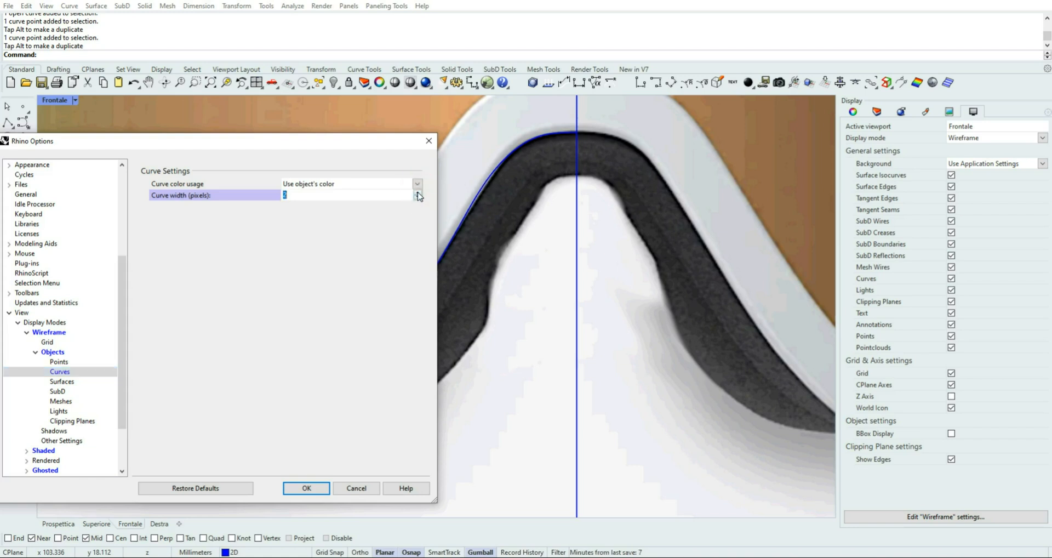
left_click(418, 193)
left_click(418, 192)
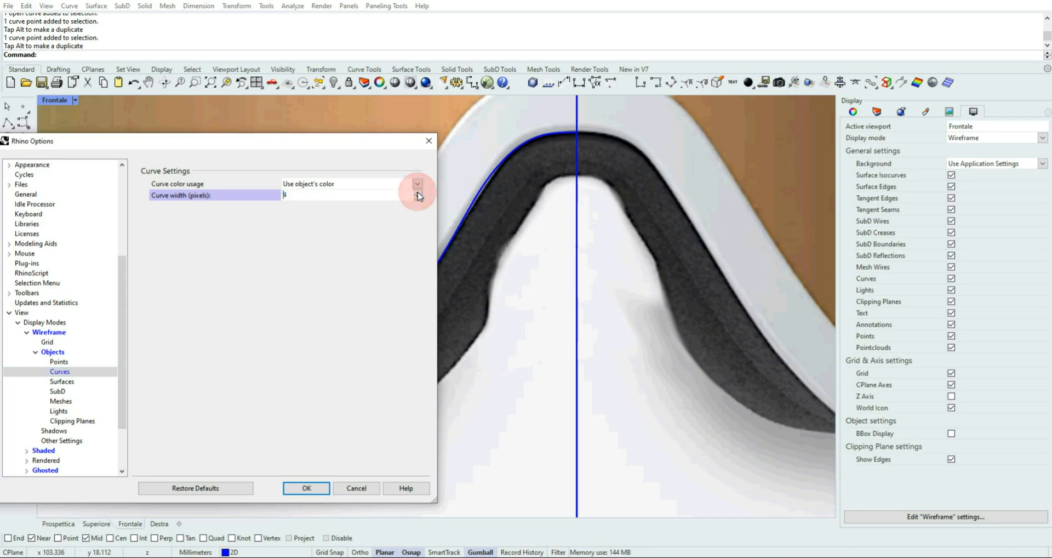
left_click(418, 193)
left_click(417, 193)
left_click(417, 193)
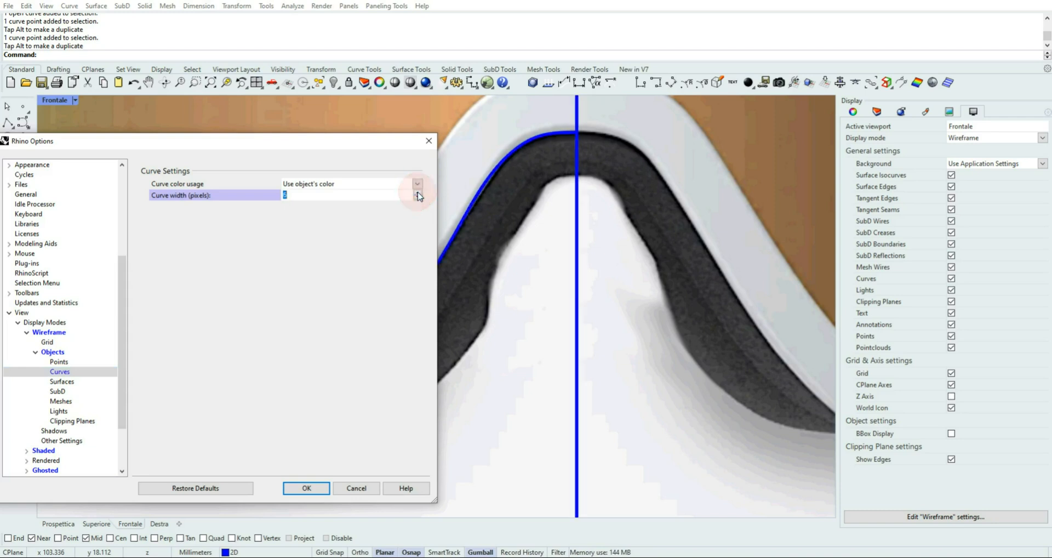
left_click(418, 198)
left_click(418, 197)
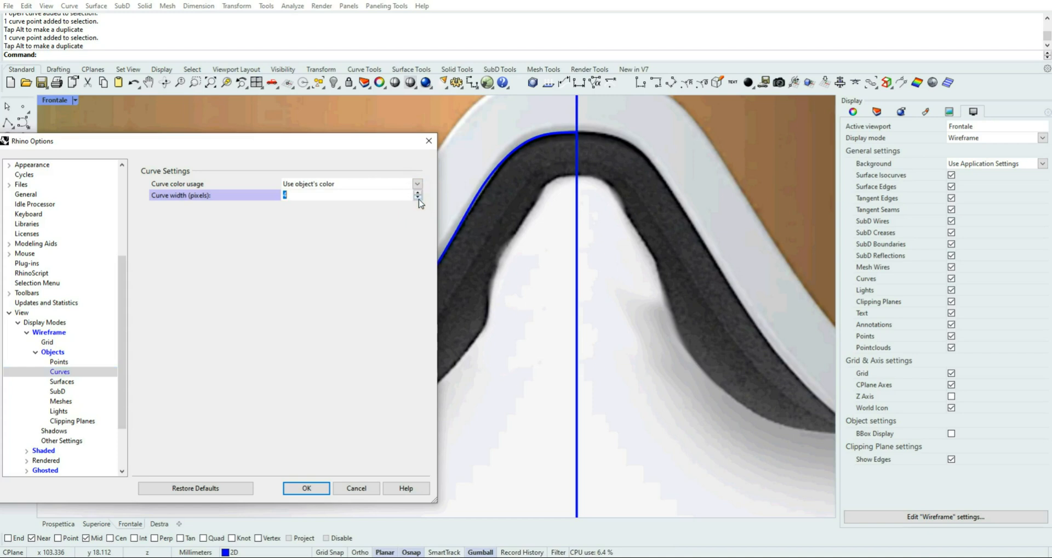
left_click(418, 198)
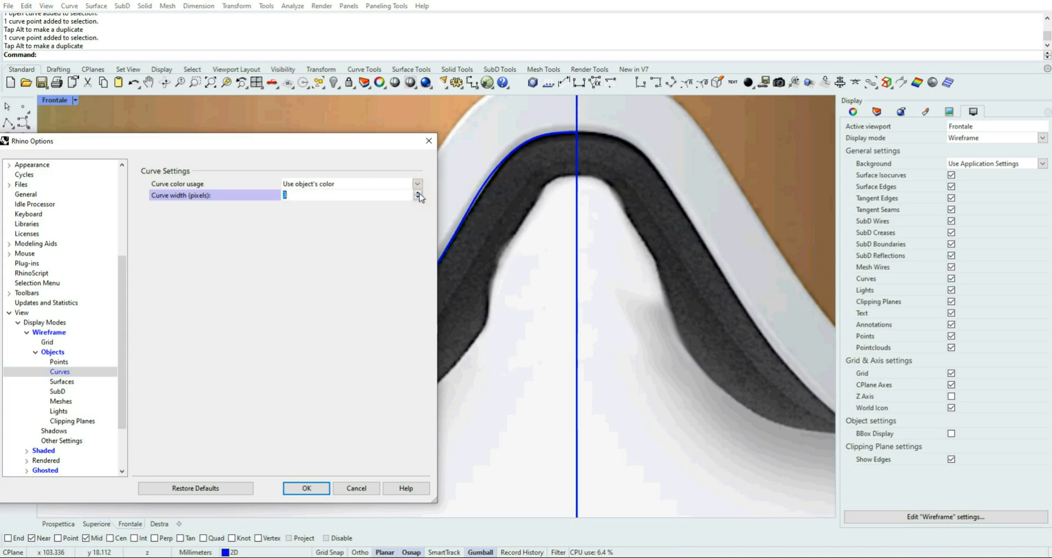
left_click(418, 193)
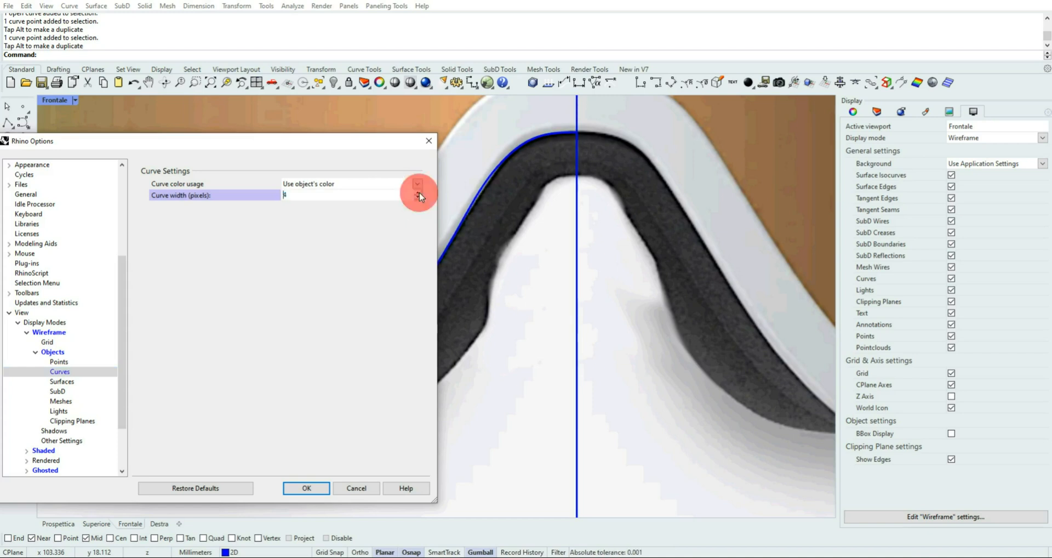
left_click(315, 492)
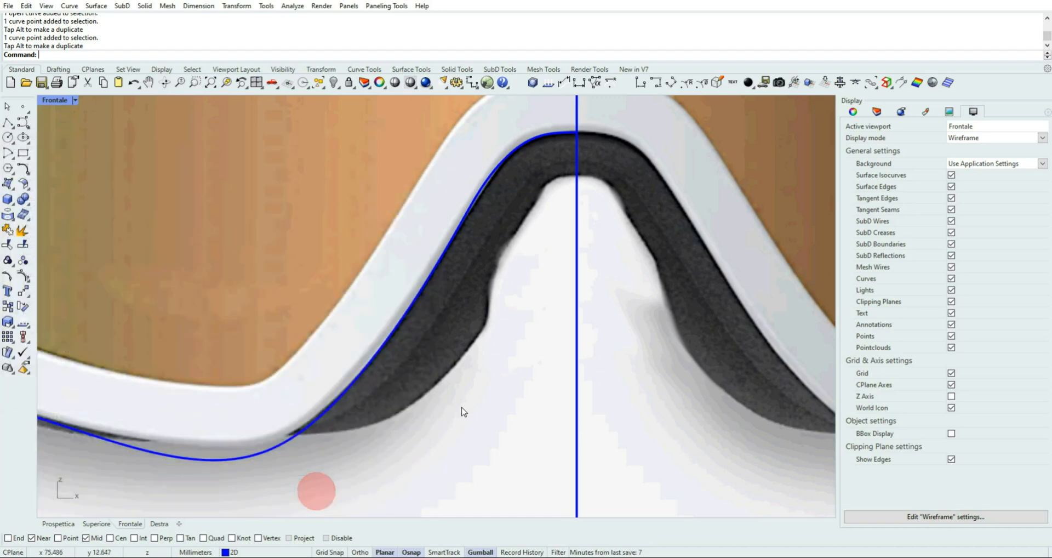
Move the control point high on the nose arch's left flank slightly down and left
scroll(469, 271, "down", 2)
scroll(469, 232, "up", 1)
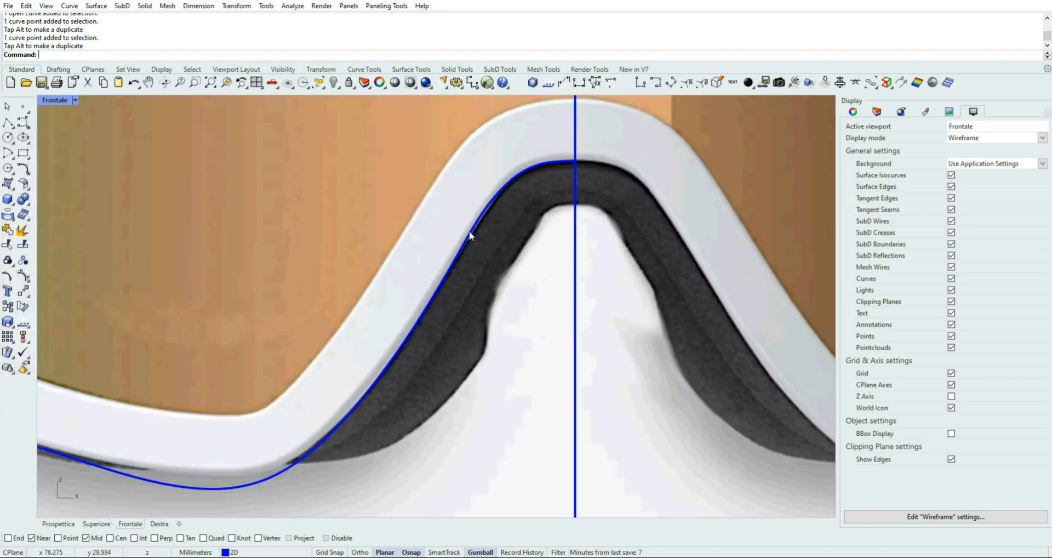
scroll(472, 229, "up", 1)
left_click(475, 223)
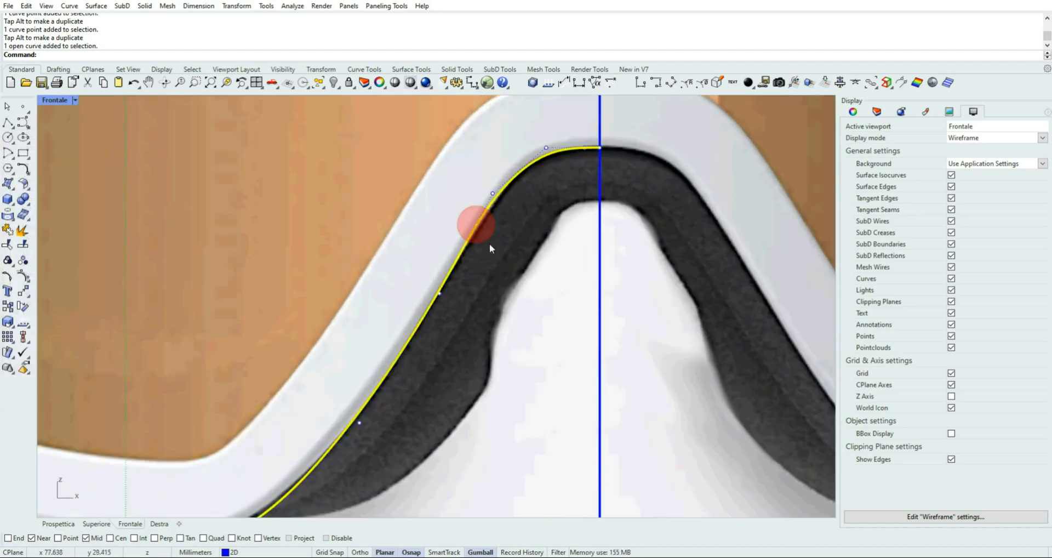
left_click_drag(474, 181, 502, 200)
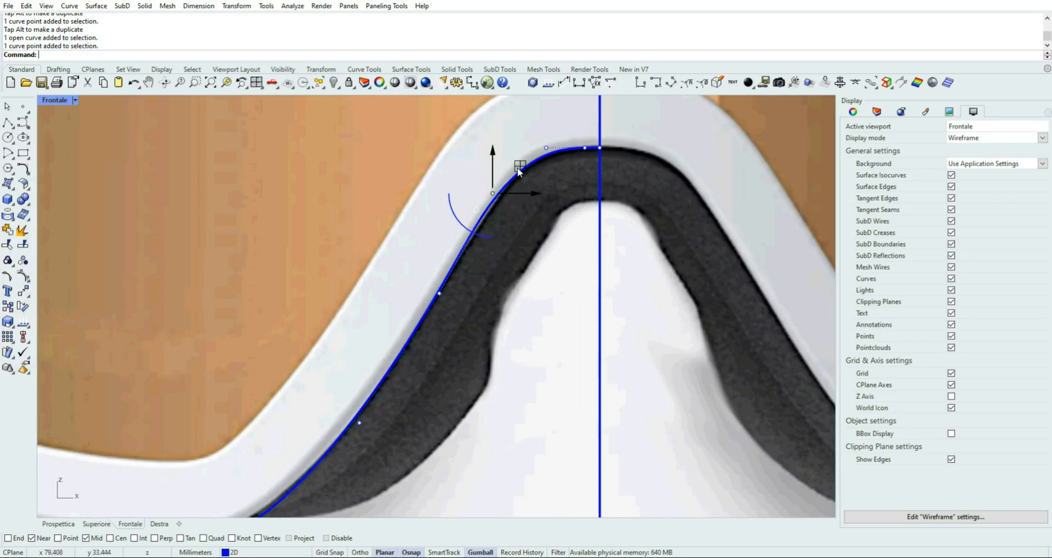
left_click_drag(517, 167, 511, 182)
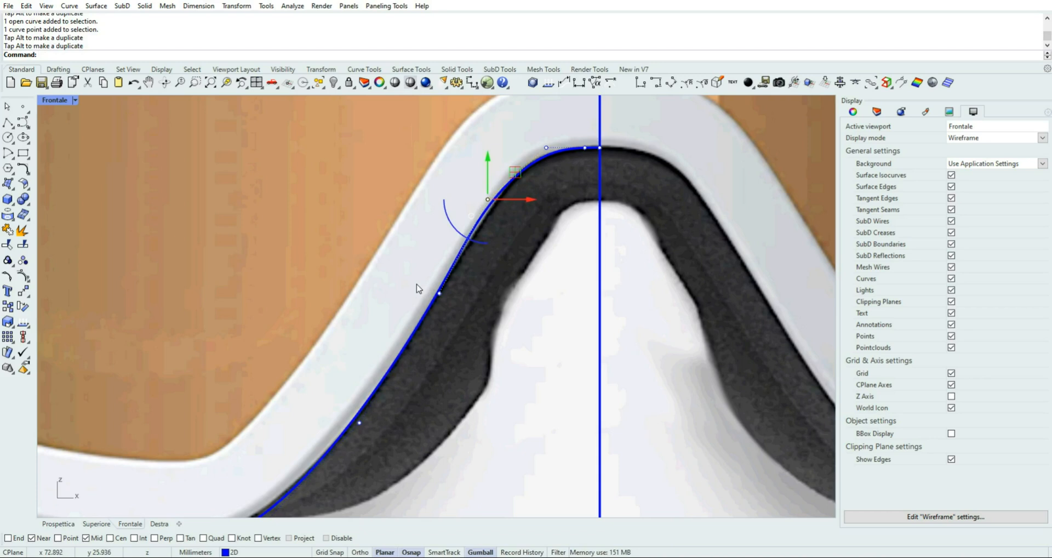
Shift the mid-flank control point slightly up and left, and the one above it slightly right, to follow the frame's edge
left_click_drag(418, 278, 462, 310)
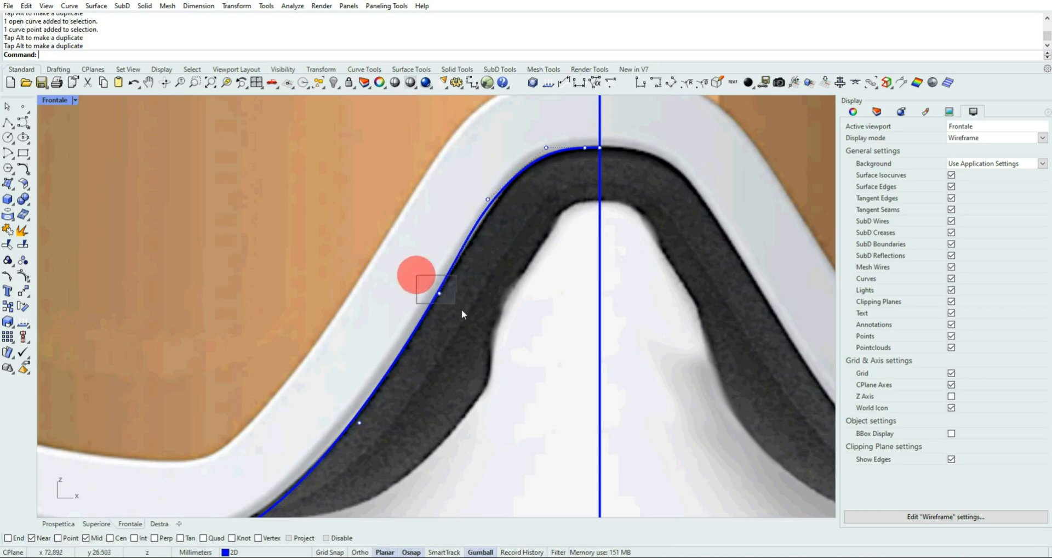
left_click_drag(464, 265, 461, 263)
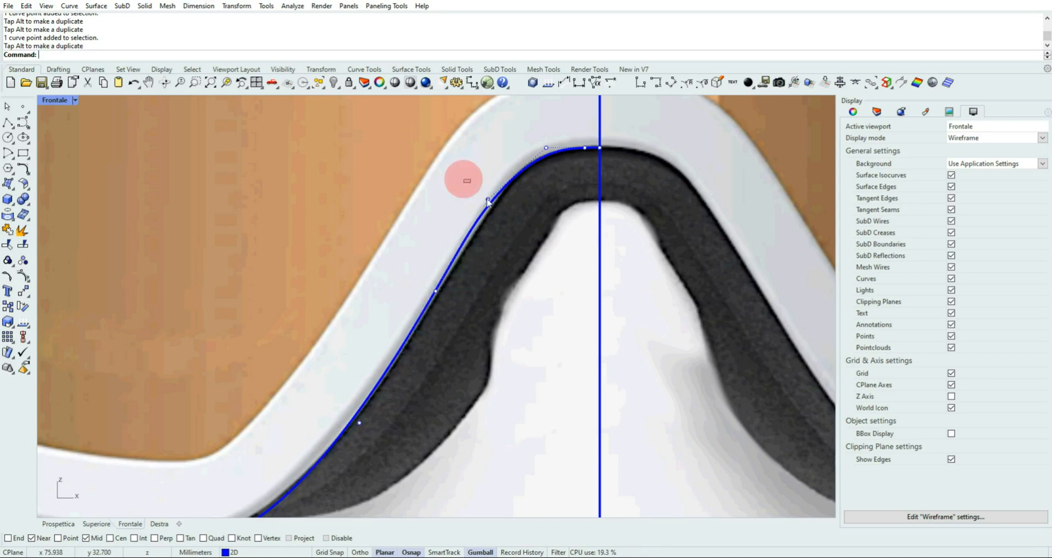
left_click_drag(465, 176, 532, 198)
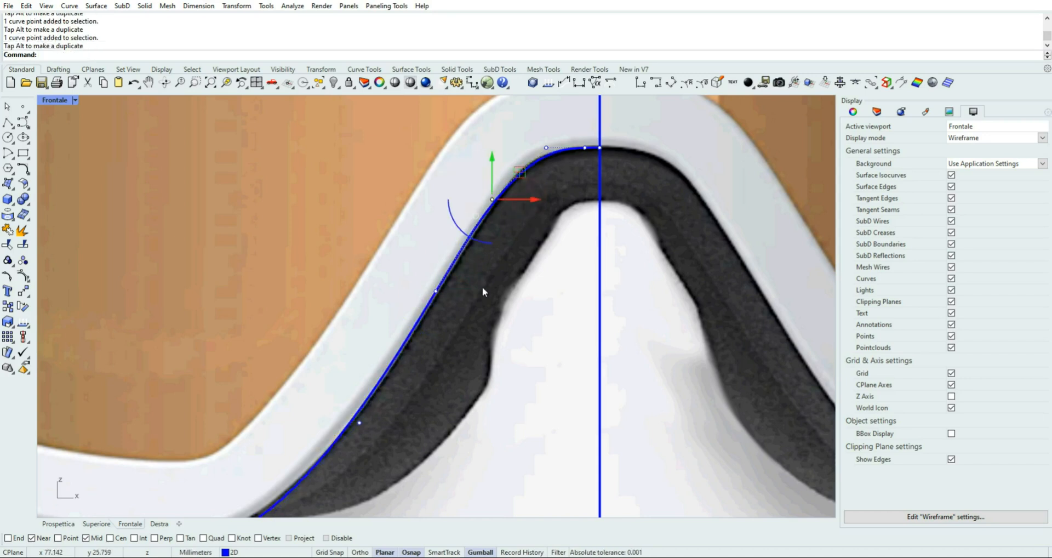
Raise the control point below the frame's lowest bend to bring the curve closer to the frame's lower edge, and deselect it
scroll(482, 287, "down", 4)
left_click_drag(274, 500, 322, 457)
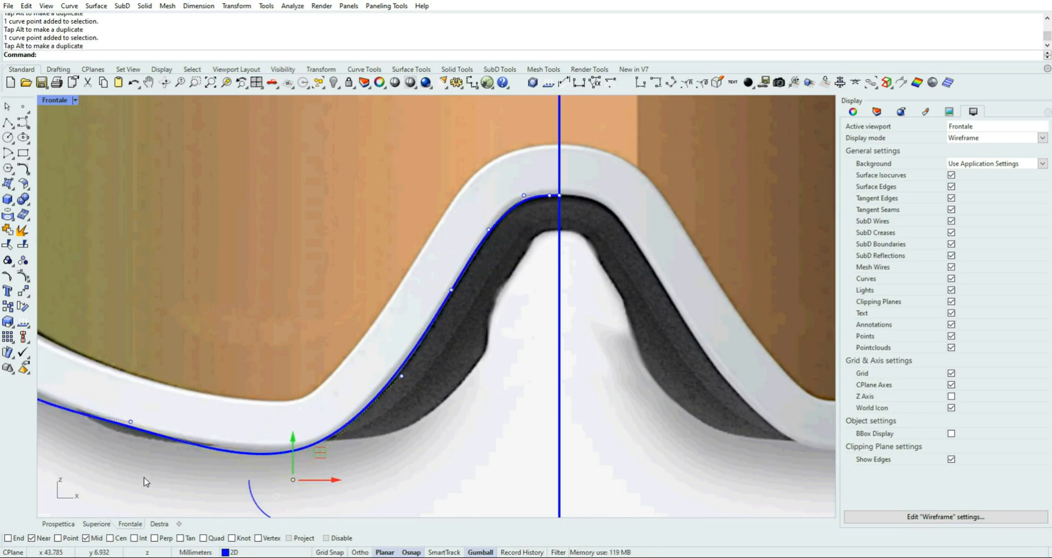
scroll(144, 477, "down", 2)
right_click_drag(145, 465, 318, 462)
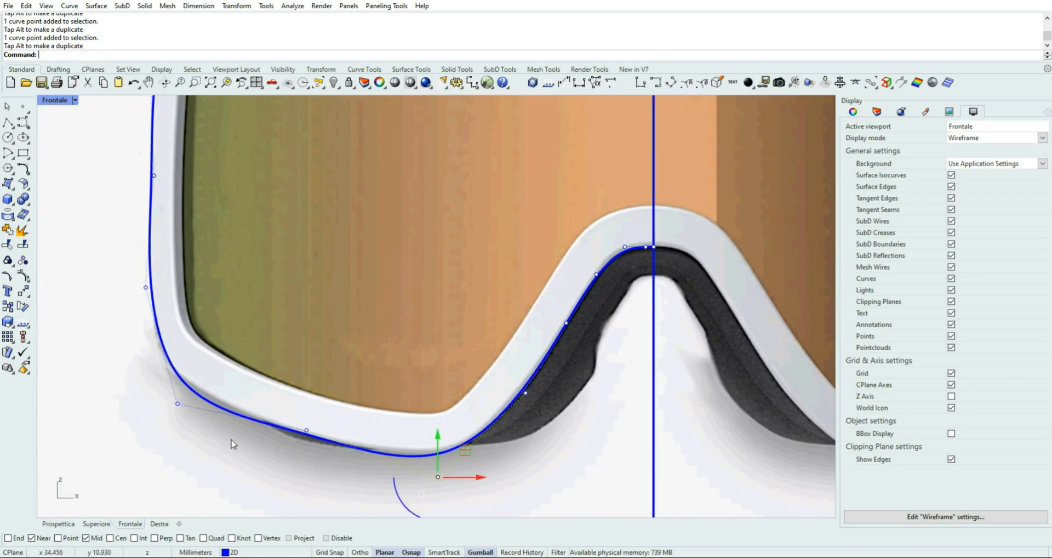
left_click(82, 335)
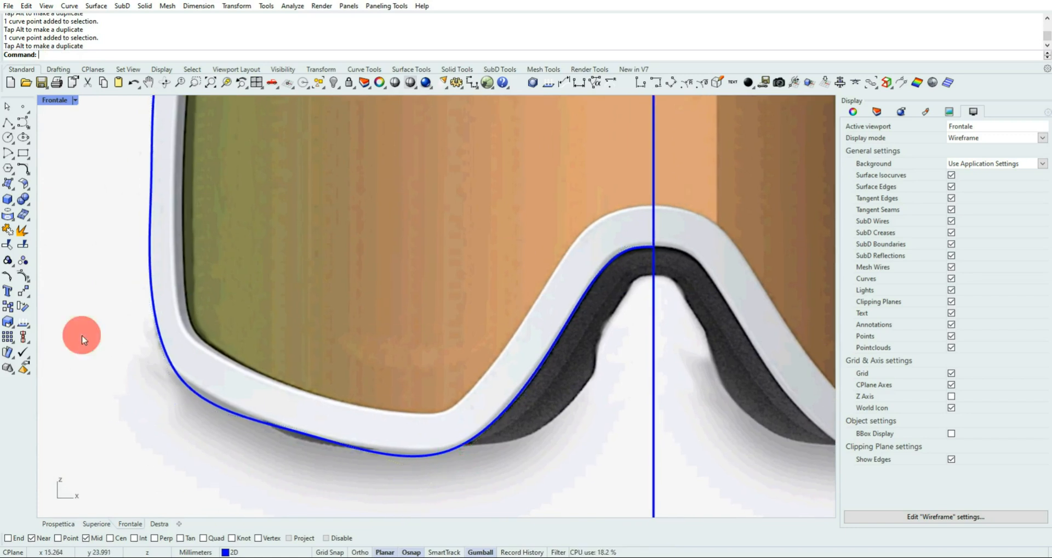
Turn on the curvature graph for the frame outline curve with a display scale of 113
left_click(237, 419)
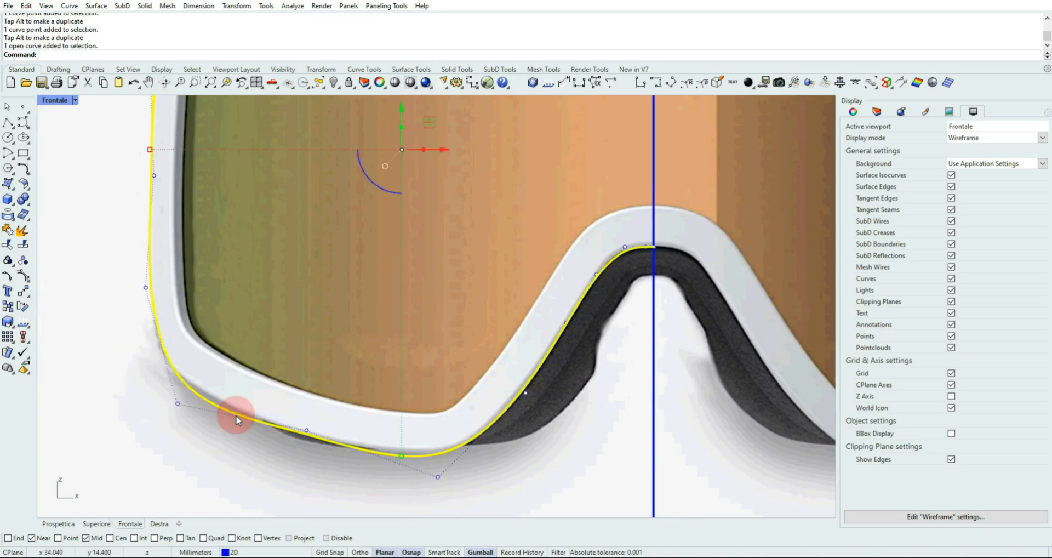
left_click(291, 5)
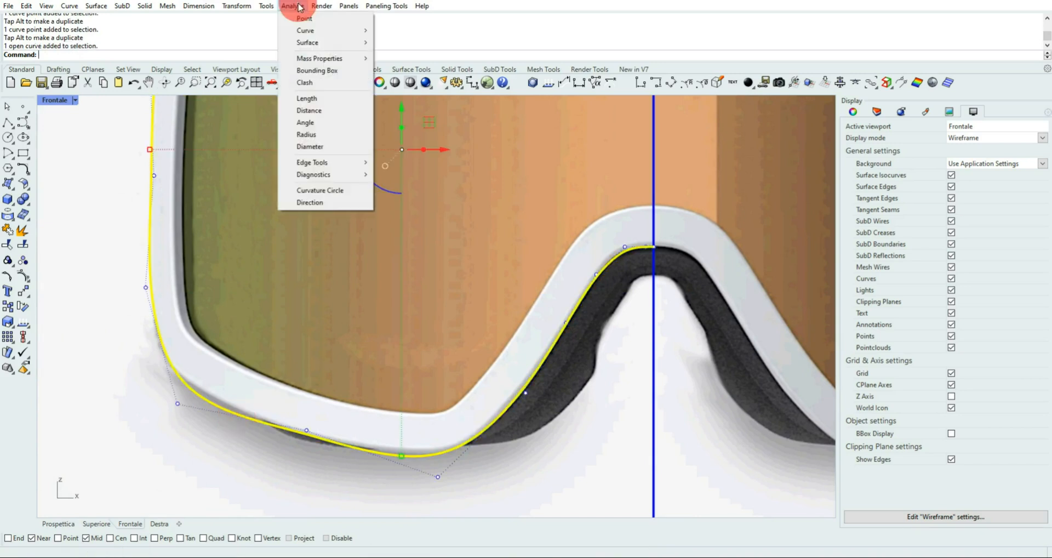
left_click(328, 33)
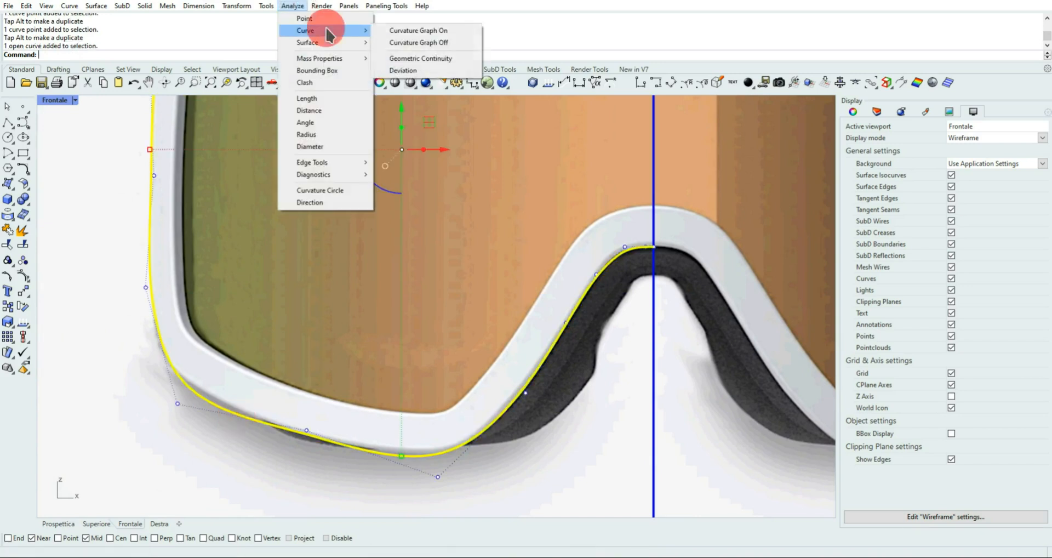
left_click(405, 31)
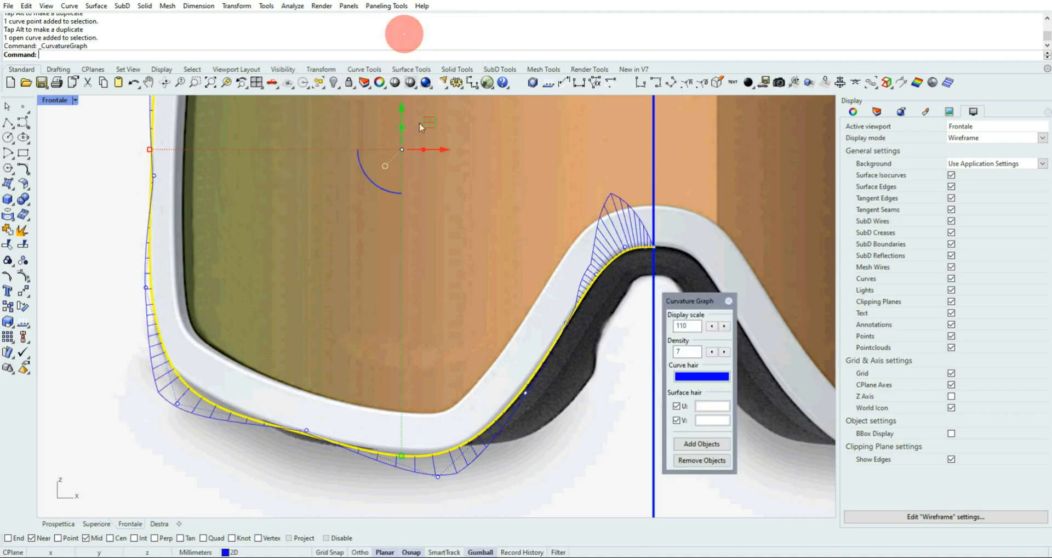
left_click(723, 326)
left_click(724, 327)
left_click(725, 327)
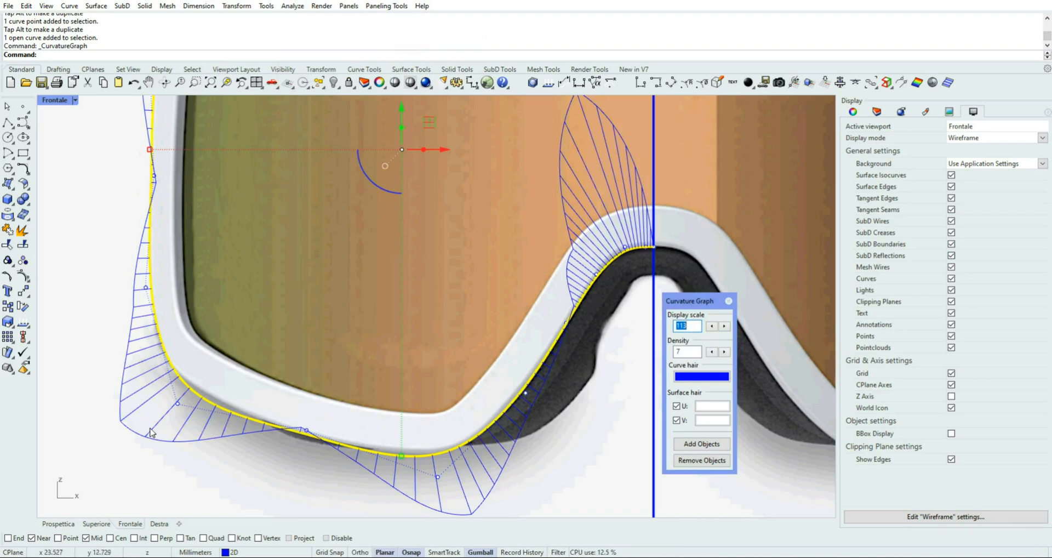
Raise the control point at the frame's lower outer corner slightly and nudge its neighbour along the lower edge down and left
left_click_drag(275, 363, 324, 445)
left_click_drag(129, 465, 203, 371)
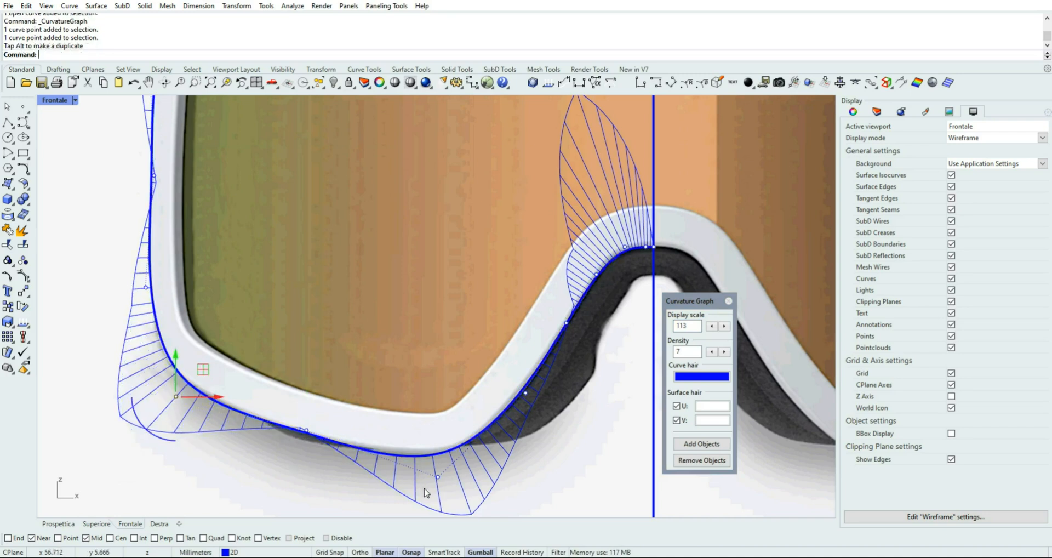
left_click_drag(281, 383, 322, 445)
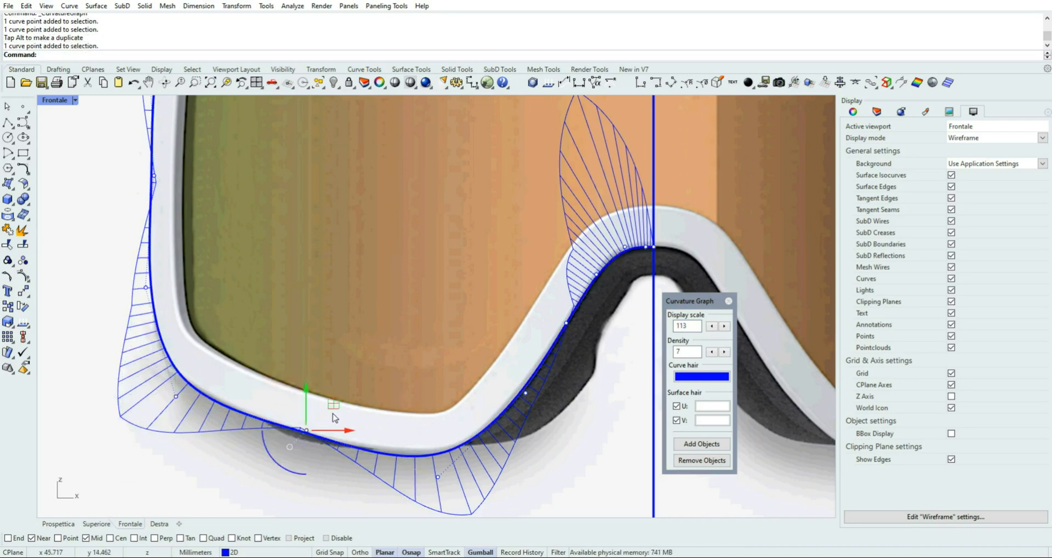
left_click_drag(333, 407, 332, 410)
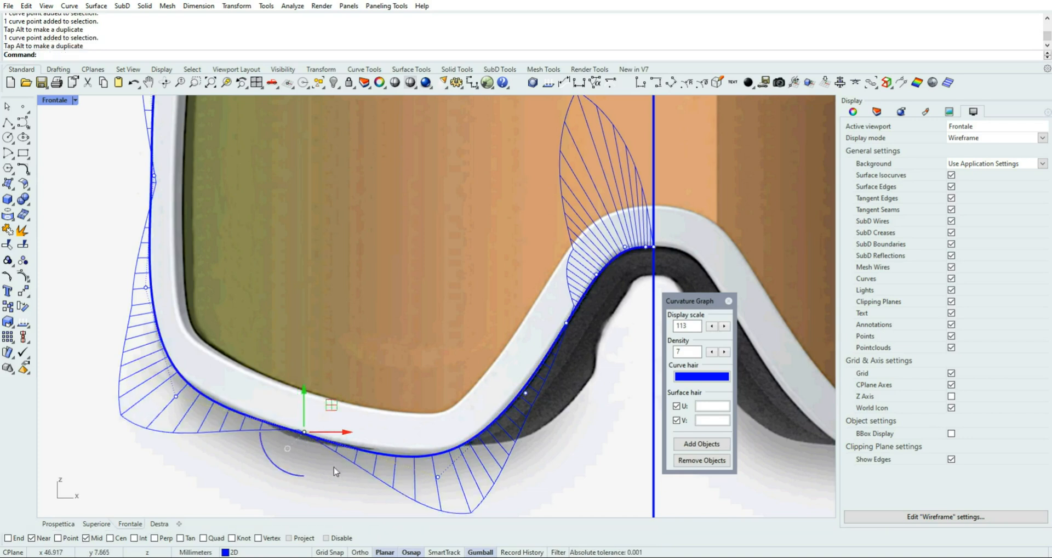
Fine-tune the lower outer corner's control point slightly upward and the adjacent lower-edge point slightly downward to smooth the curvature
scroll(287, 449, "up", 2)
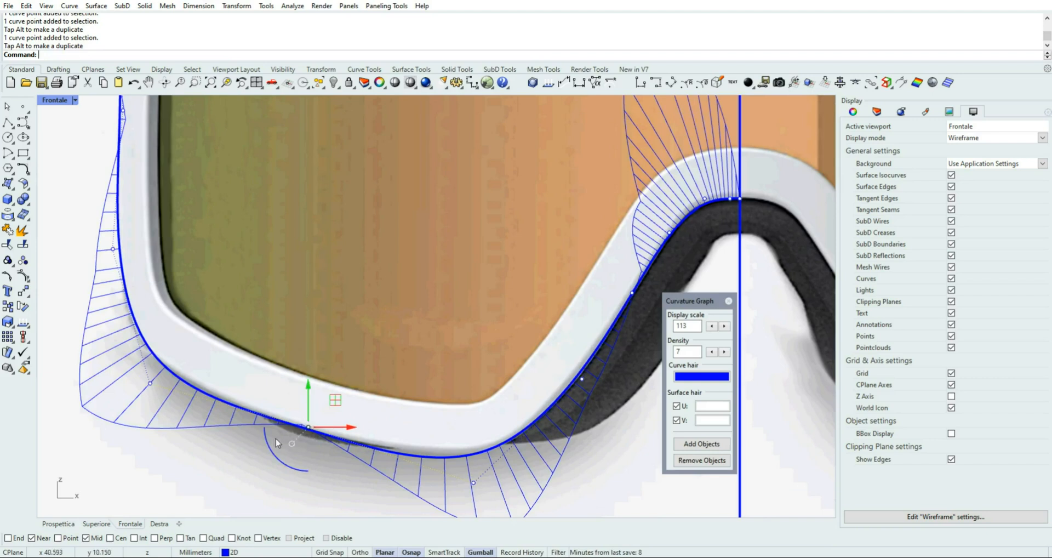
left_click_drag(111, 430, 173, 351)
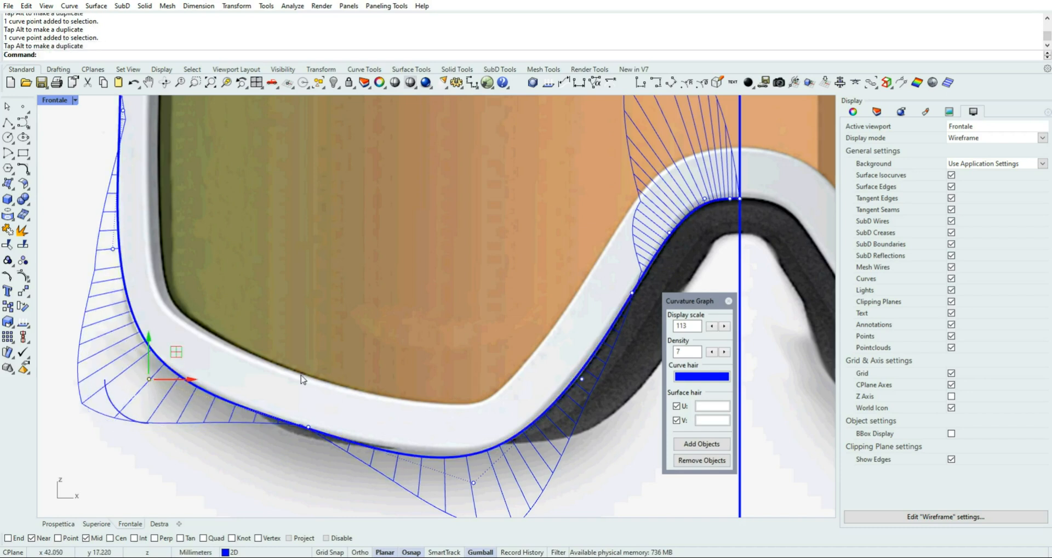
left_click_drag(287, 379, 326, 452)
left_click_drag(335, 400, 334, 404)
Move the control point below the frame's lowest bend slightly right and up, and check the fit along the lower edge
left_click_drag(388, 511, 507, 451)
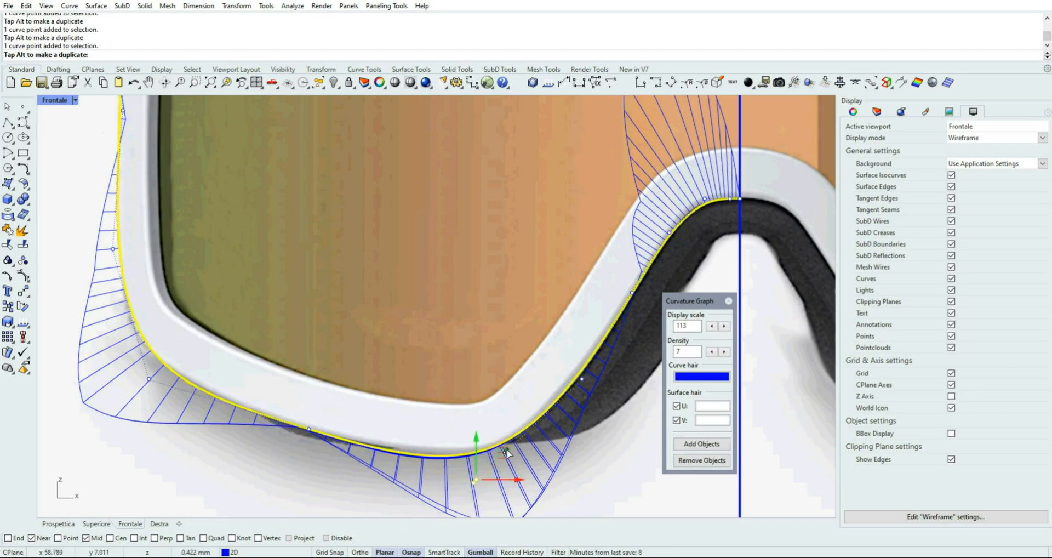
scroll(306, 426, "up", 3)
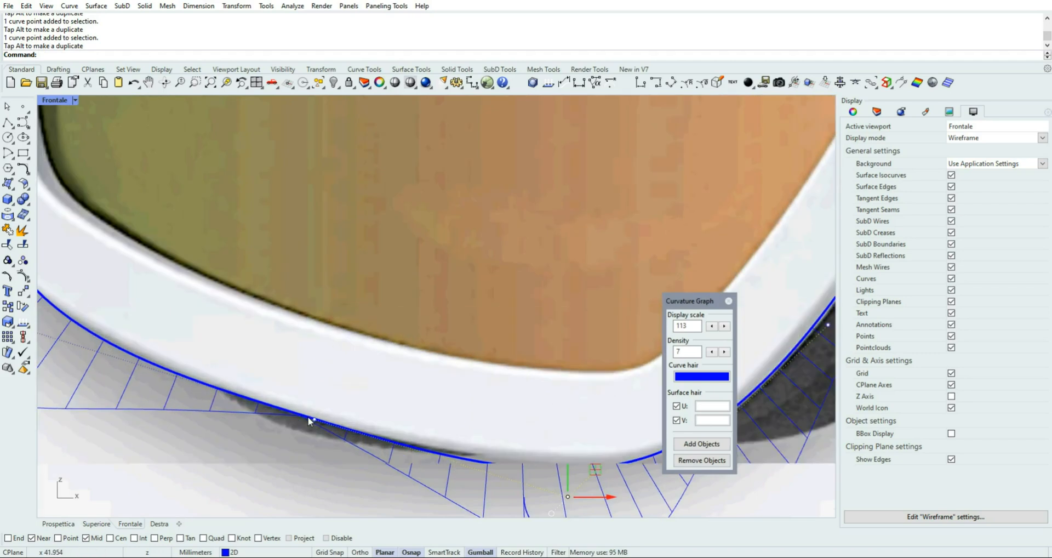
scroll(309, 421, "down", 1)
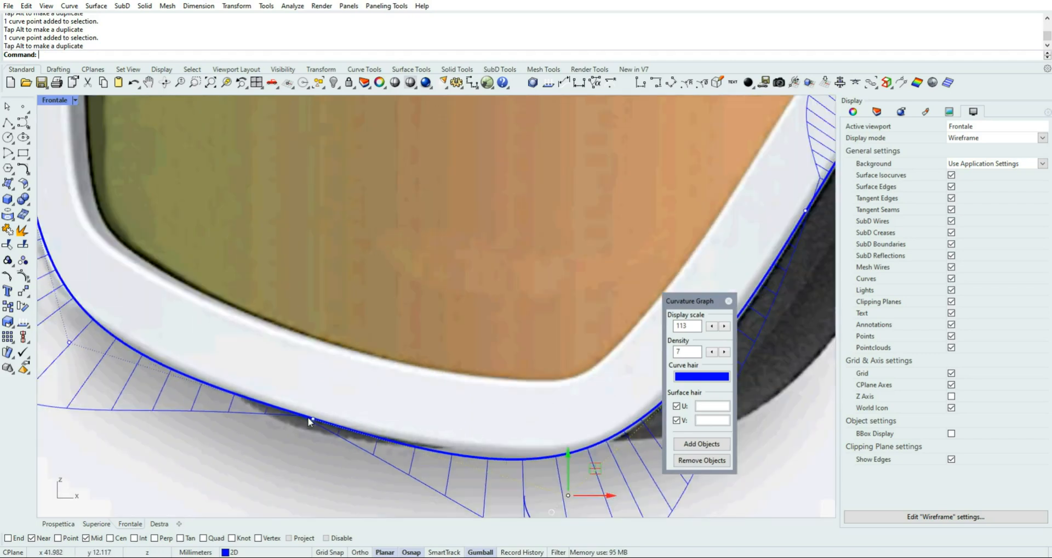
scroll(309, 420, "down", 2)
scroll(242, 188, "down", 1)
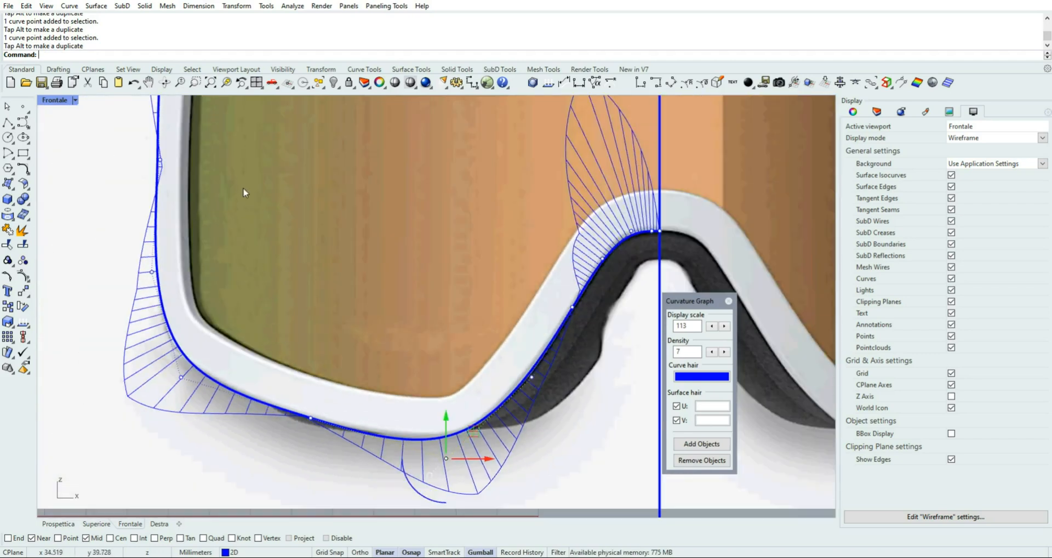
Move the control point midway along the frame's outer side slightly outward in two small nudges to smooth the curvature
right_click_drag(237, 181, 354, 266)
right_click_drag(376, 306, 376, 309)
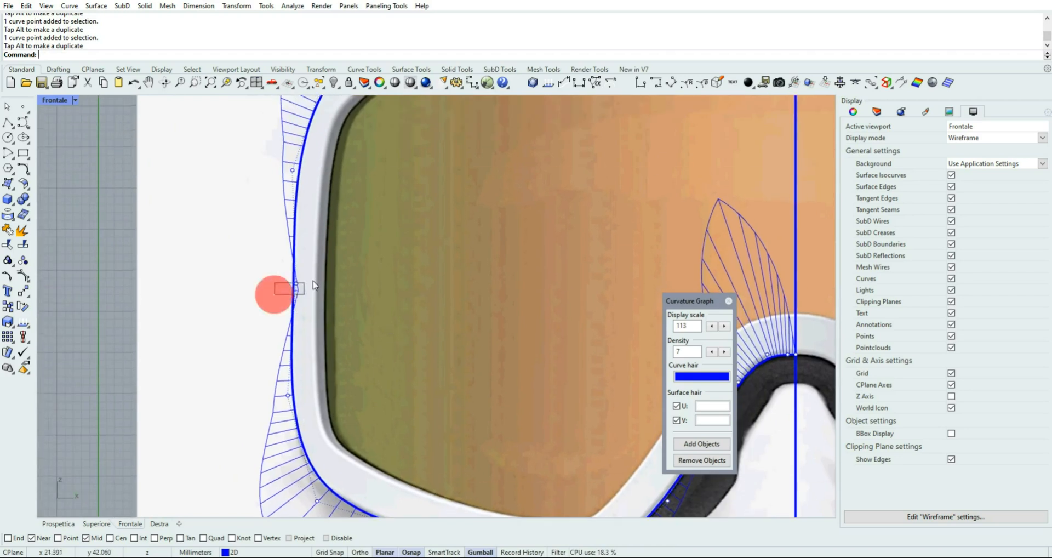
left_click(295, 284)
scroll(296, 283, "up", 2)
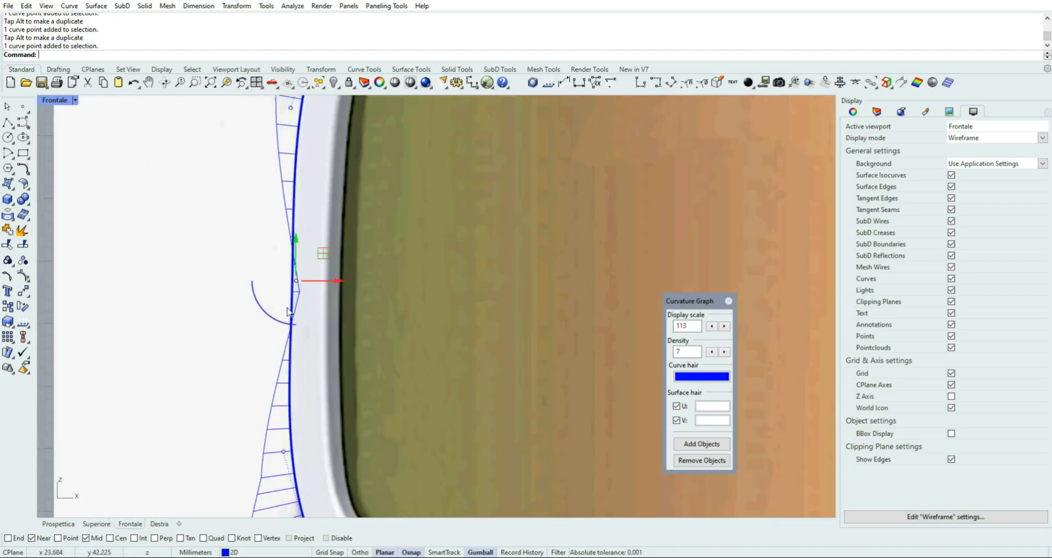
left_click_drag(336, 284, 328, 284)
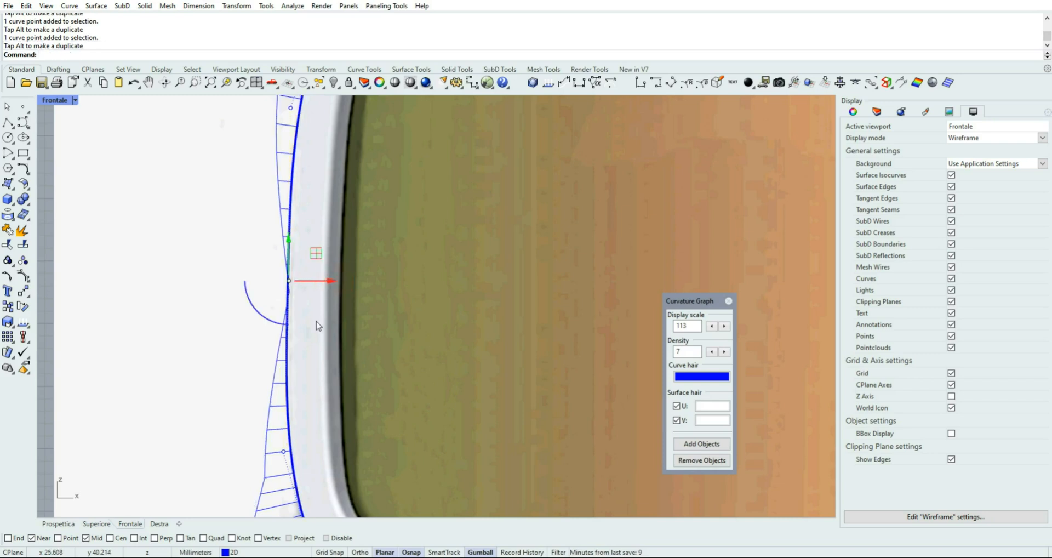
scroll(316, 325, "down", 1)
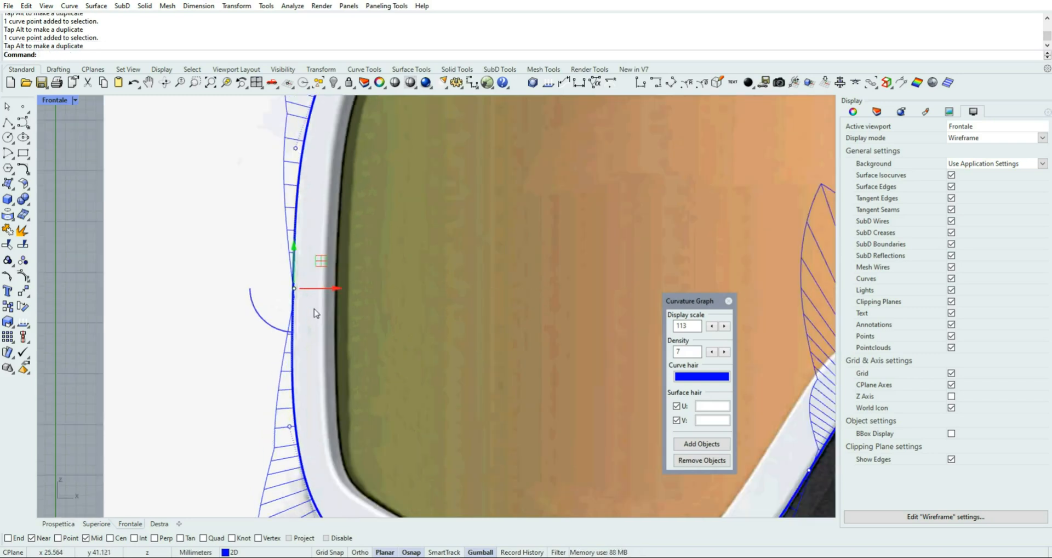
scroll(303, 288, "up", 1)
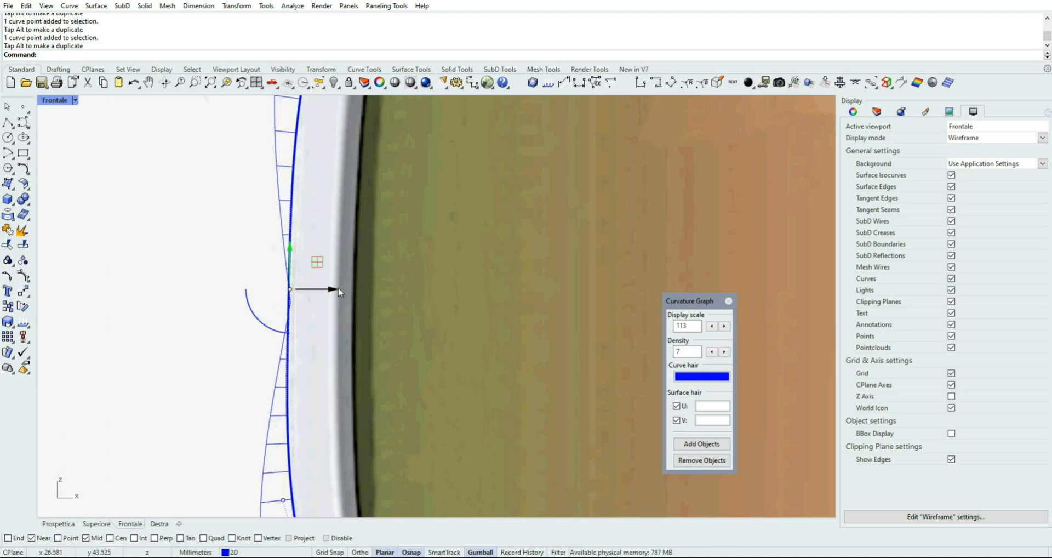
left_click_drag(335, 291, 331, 291)
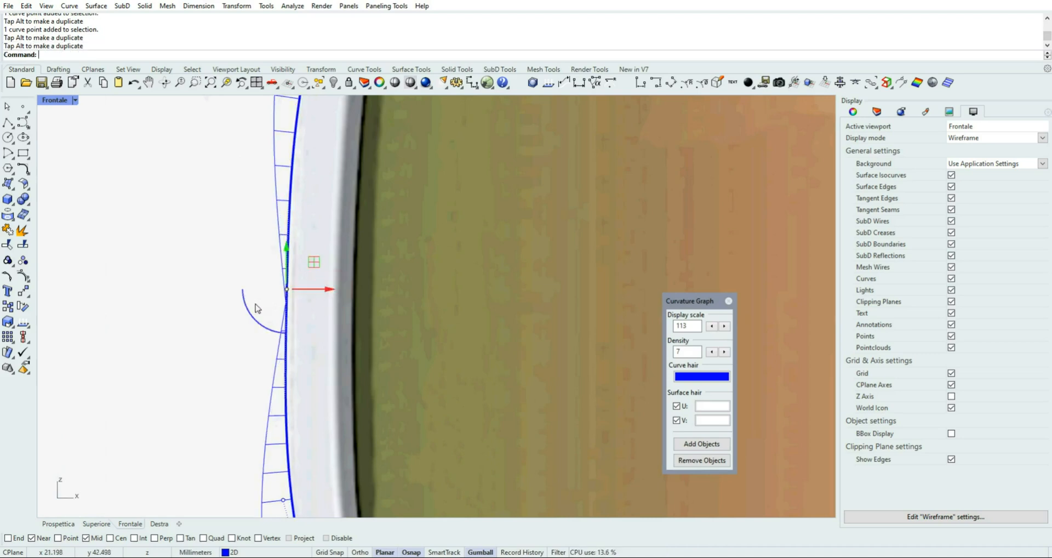
scroll(255, 292, "down", 6)
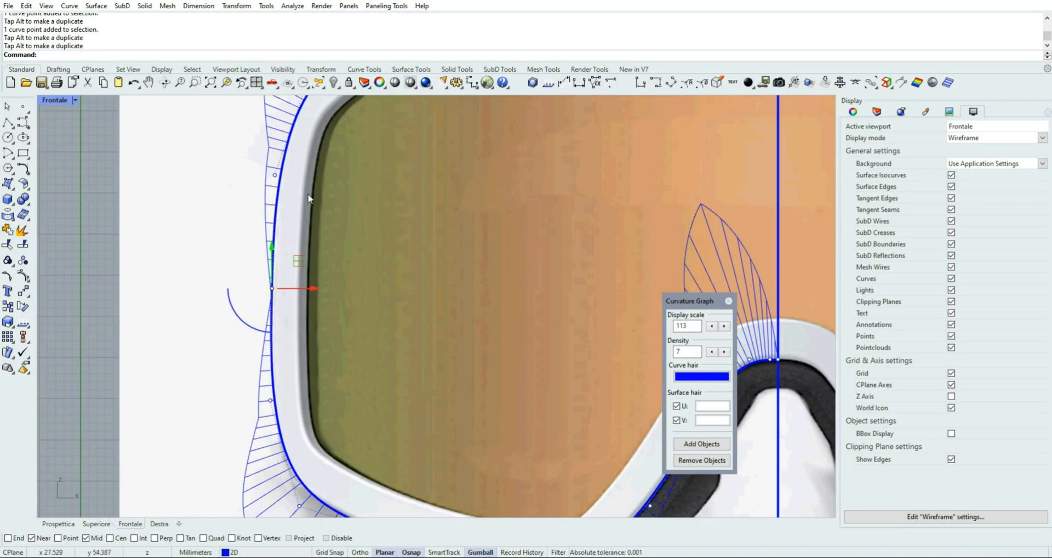
Lower the outer-side control point just below the frame's upper outer corner slightly, and turn off the curvature graph
right_click_drag(310, 209, 304, 272)
left_click_drag(243, 246, 296, 219)
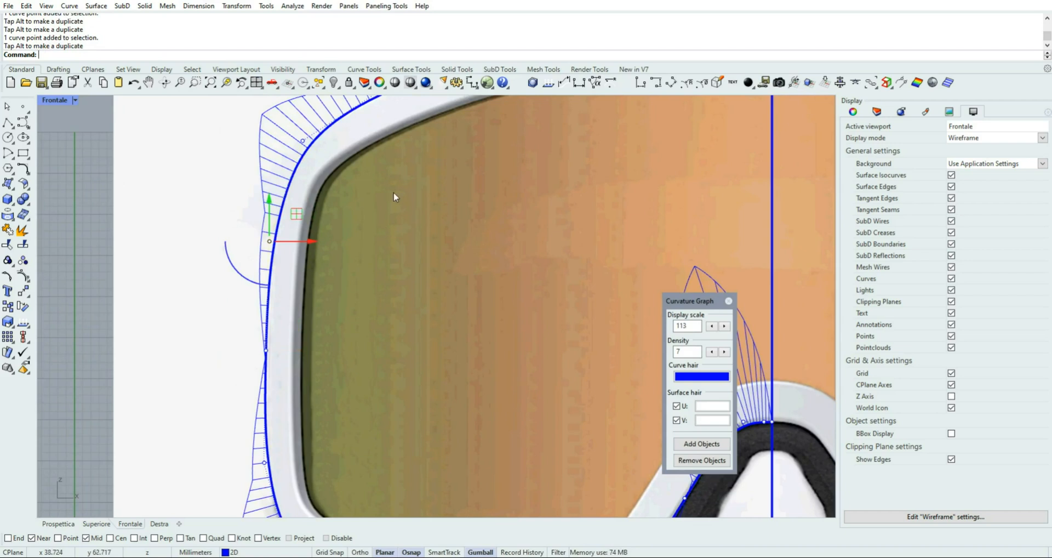
right_click_drag(393, 192, 292, 287)
scroll(477, 242, "down", 2)
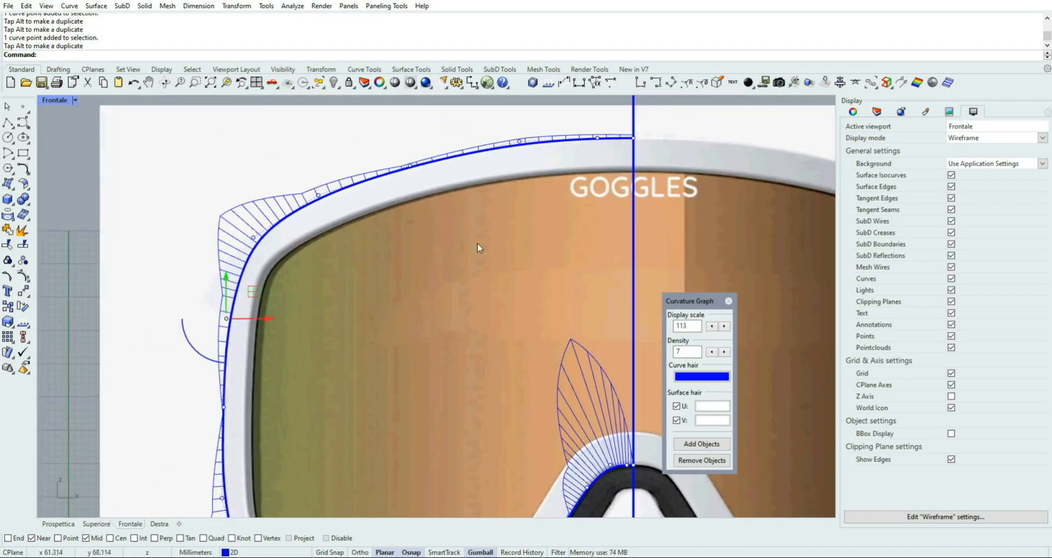
scroll(478, 242, "down", 4)
right_click_drag(475, 259, 459, 226)
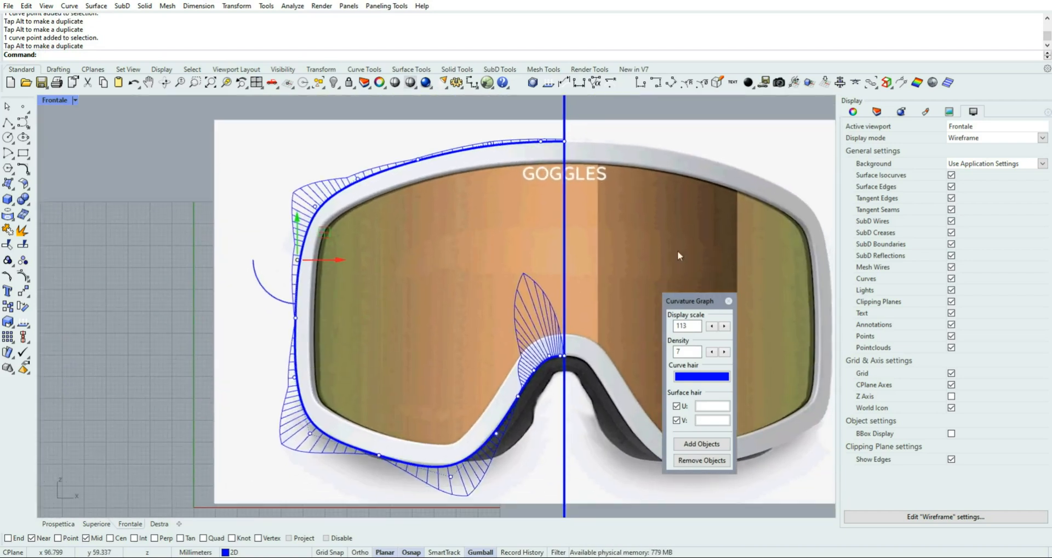
left_click(728, 301)
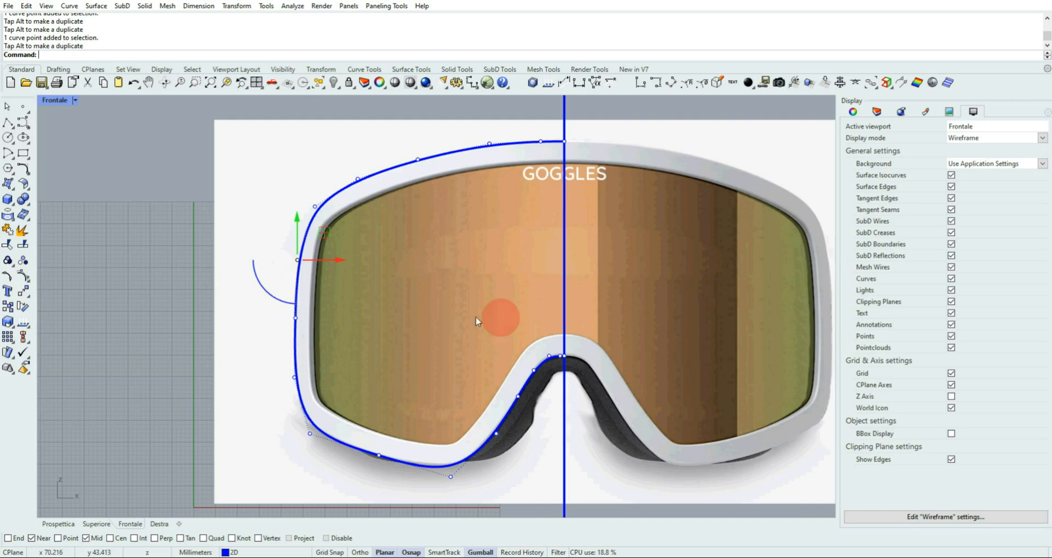
Nudge the control point below the frame's lowest bend slightly right and up, and save the file
right_click_drag(498, 316, 442, 315)
scroll(347, 492, "up", 2)
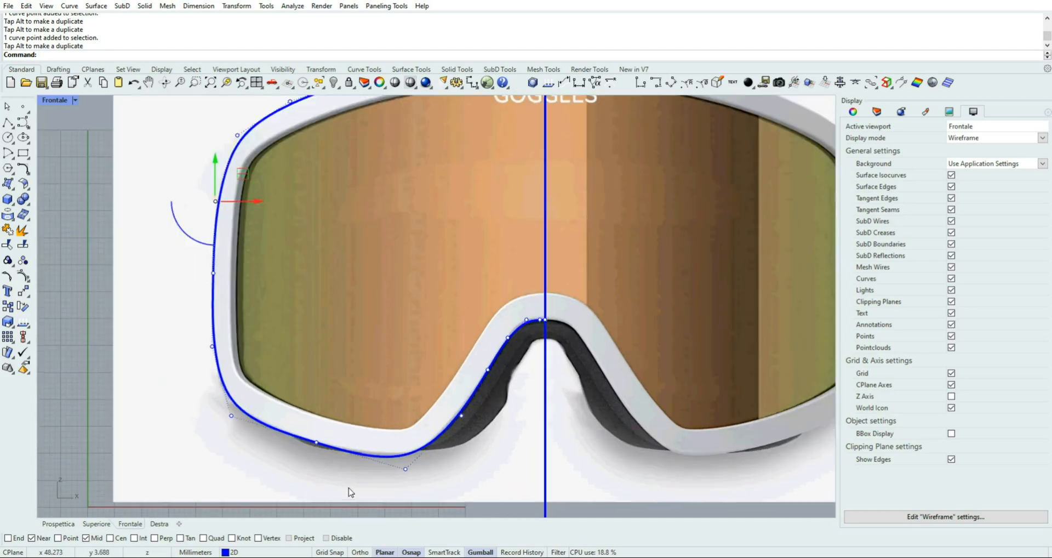
left_click_drag(376, 487, 437, 438)
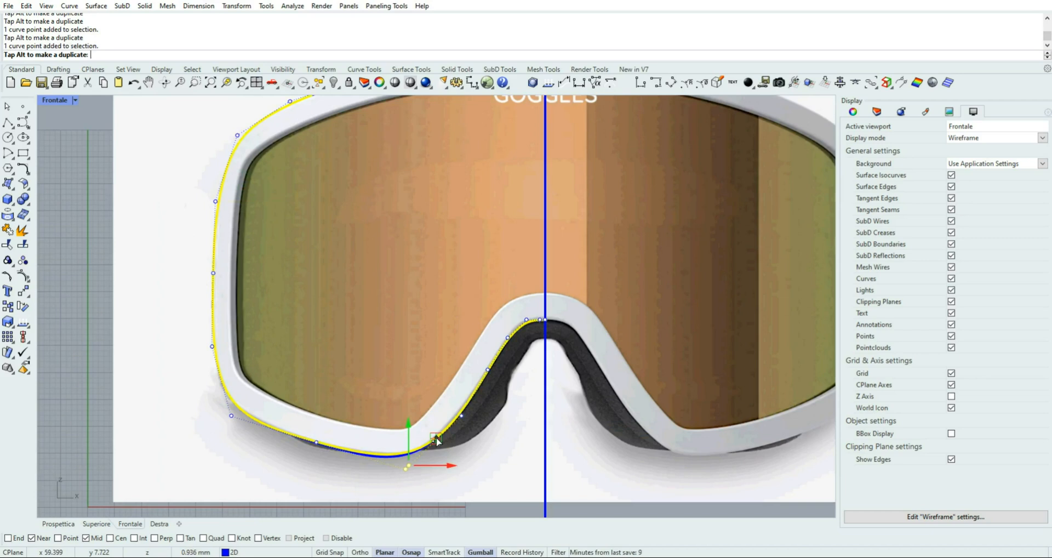
left_click_drag(436, 439, 437, 439)
left_click(500, 470)
scroll(312, 485, "down", 1)
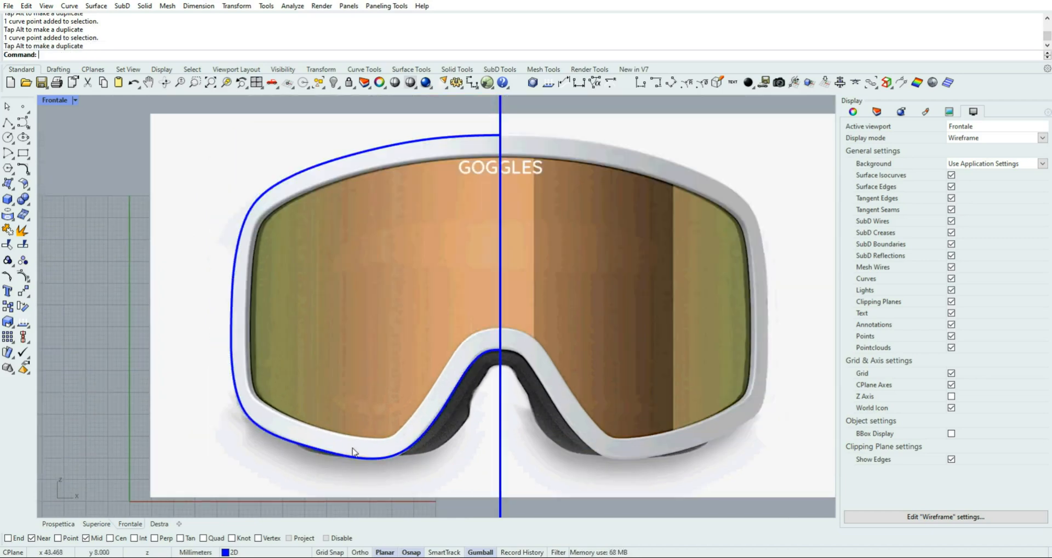
scroll(377, 405, "down", 1)
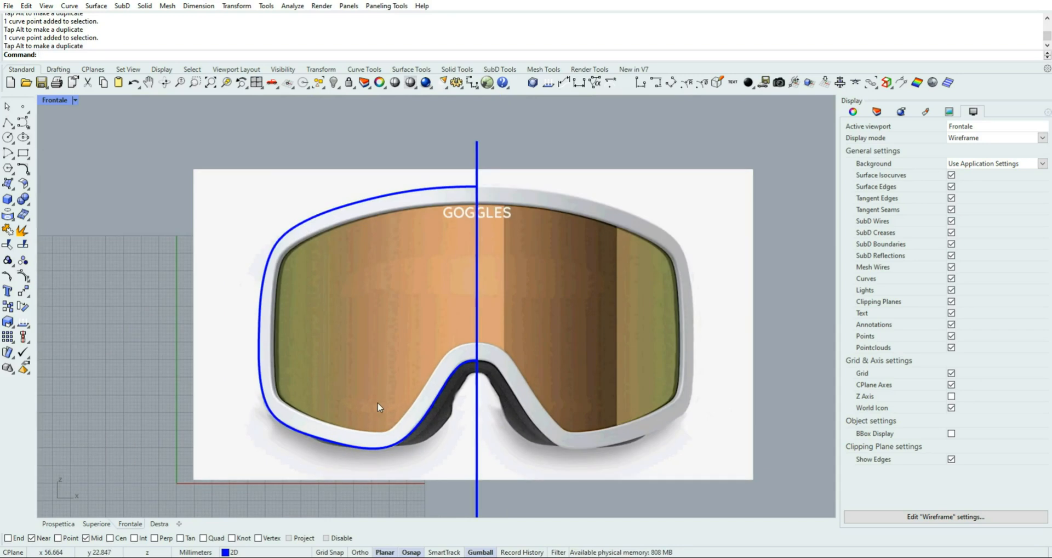
left_click(41, 82)
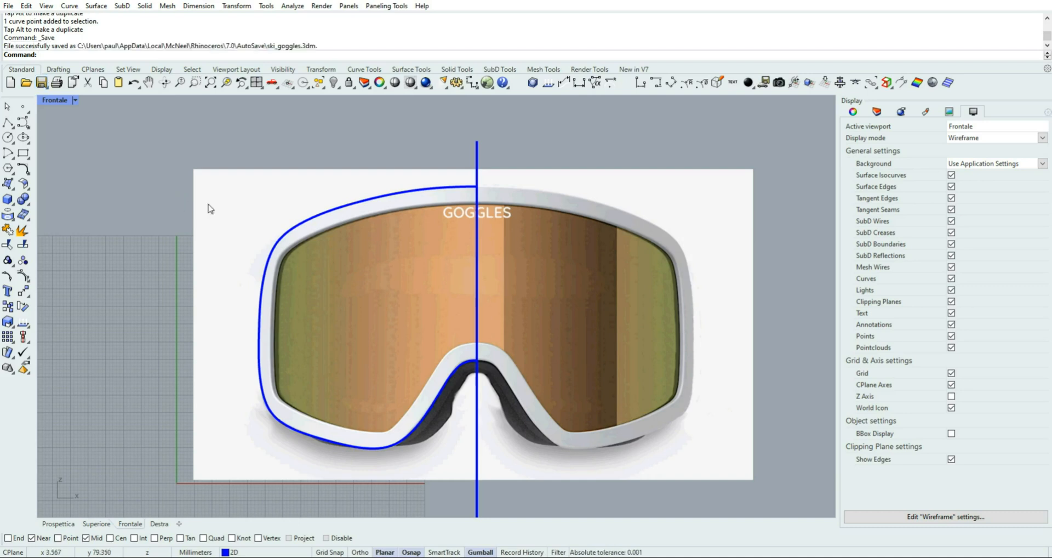
Mirror a copy of the half-frame outline across the vertical centre line with Ortho enabled
left_click(371, 198)
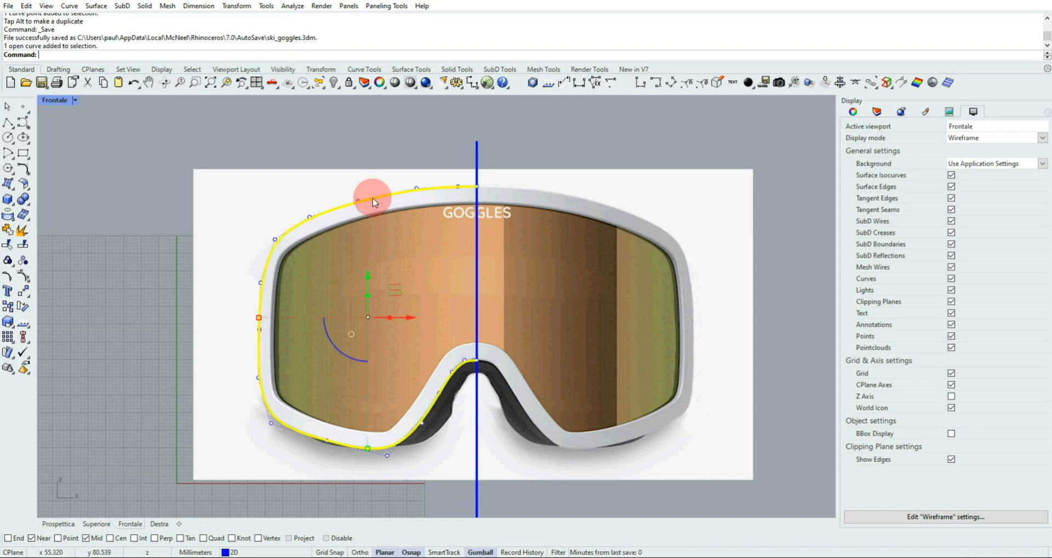
left_click(27, 294)
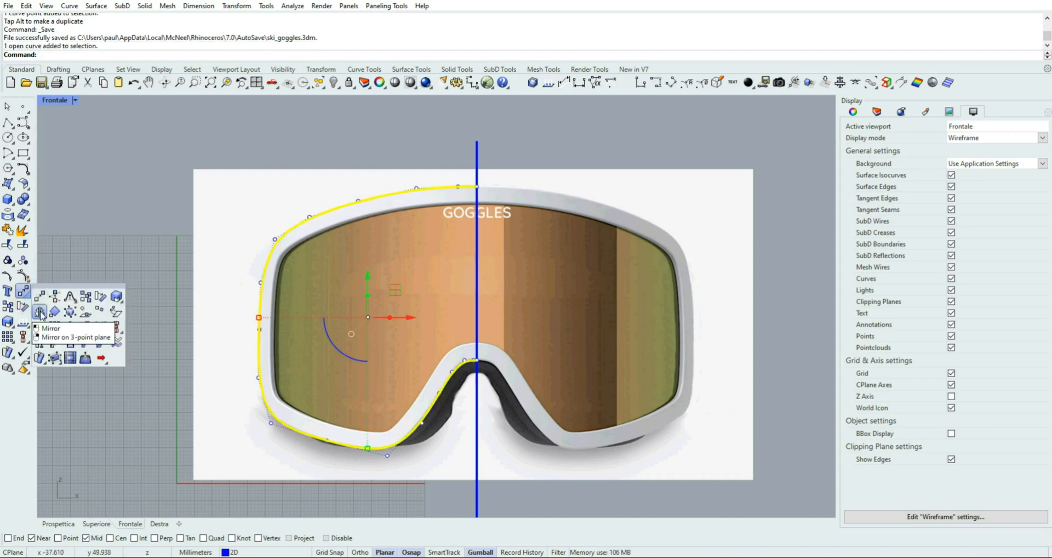
left_click(39, 312)
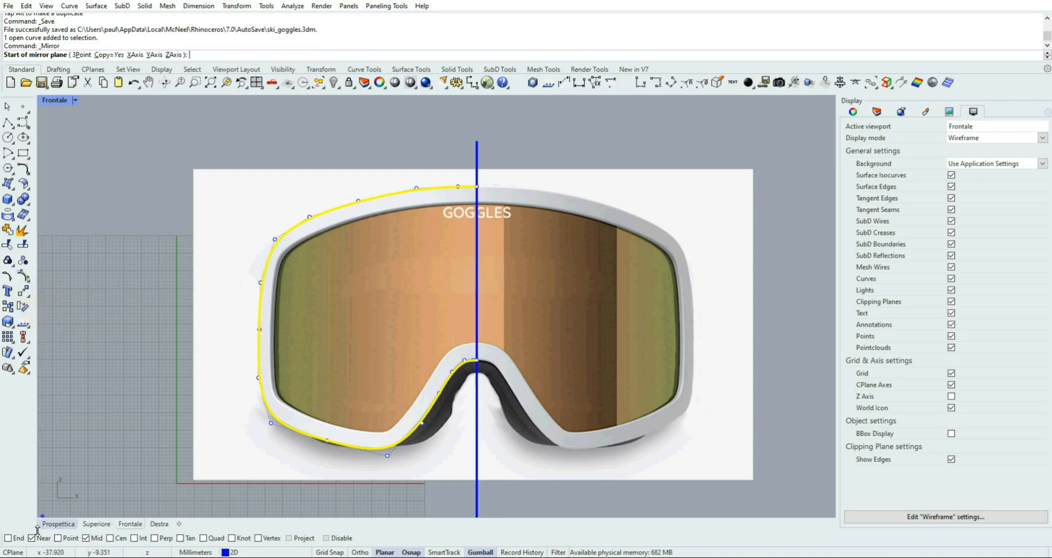
left_click(359, 551)
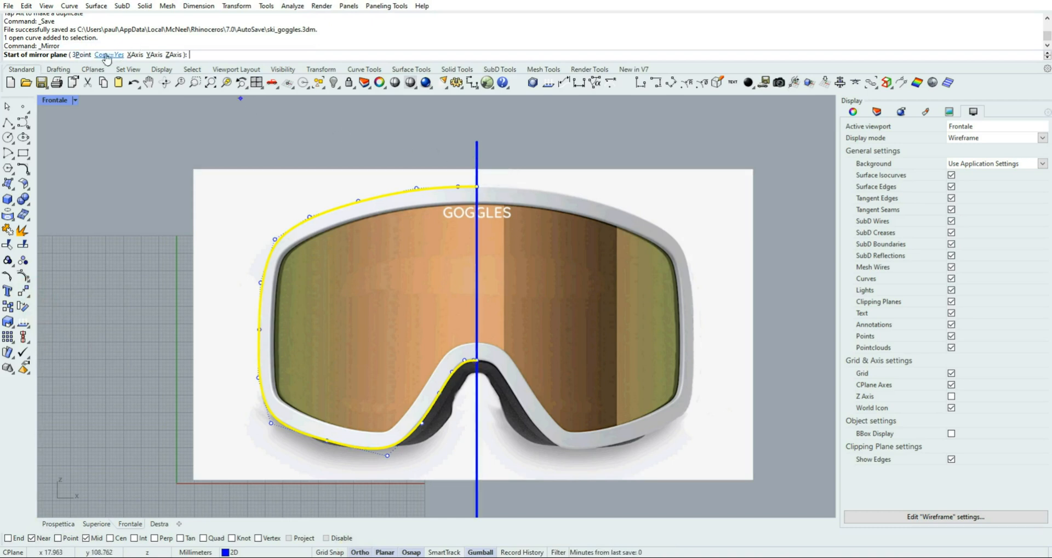
left_click(476, 155)
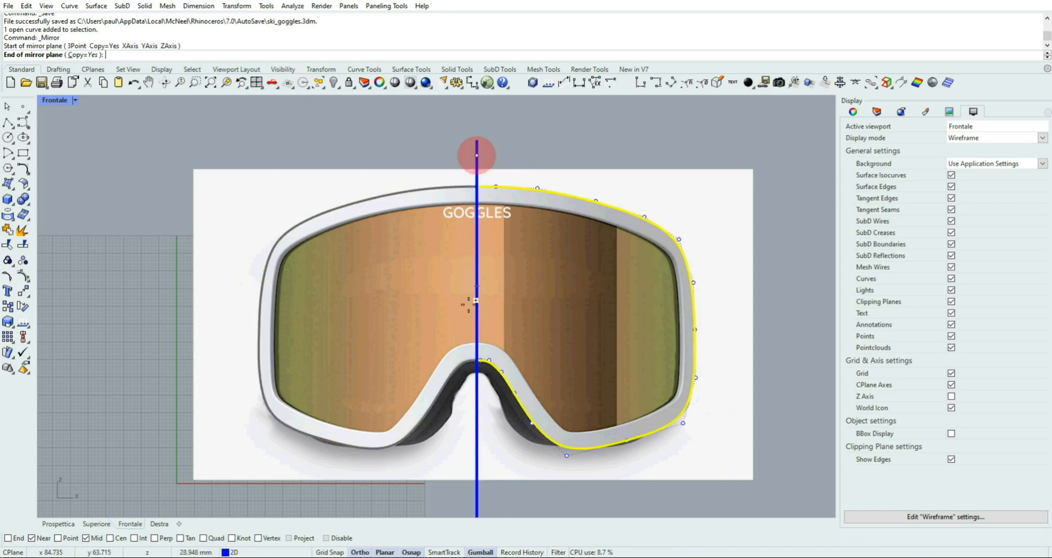
left_click(476, 423)
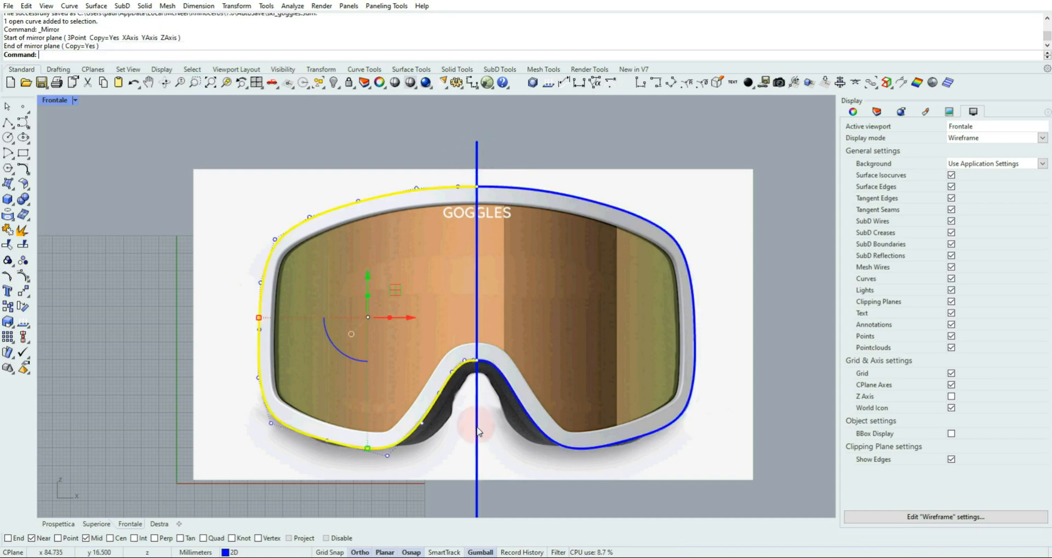
right_click(229, 149)
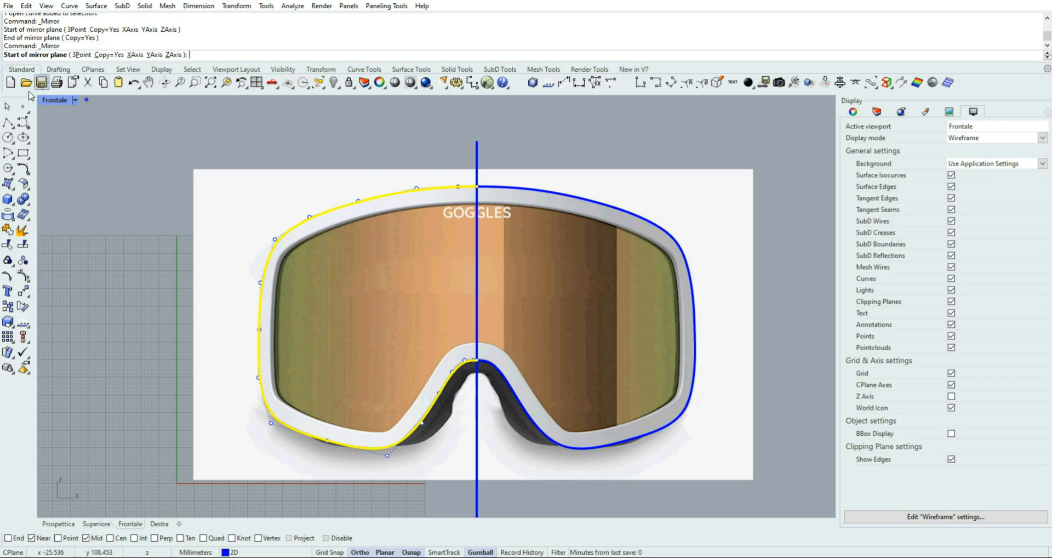
left_click(10, 106)
left_click(305, 141)
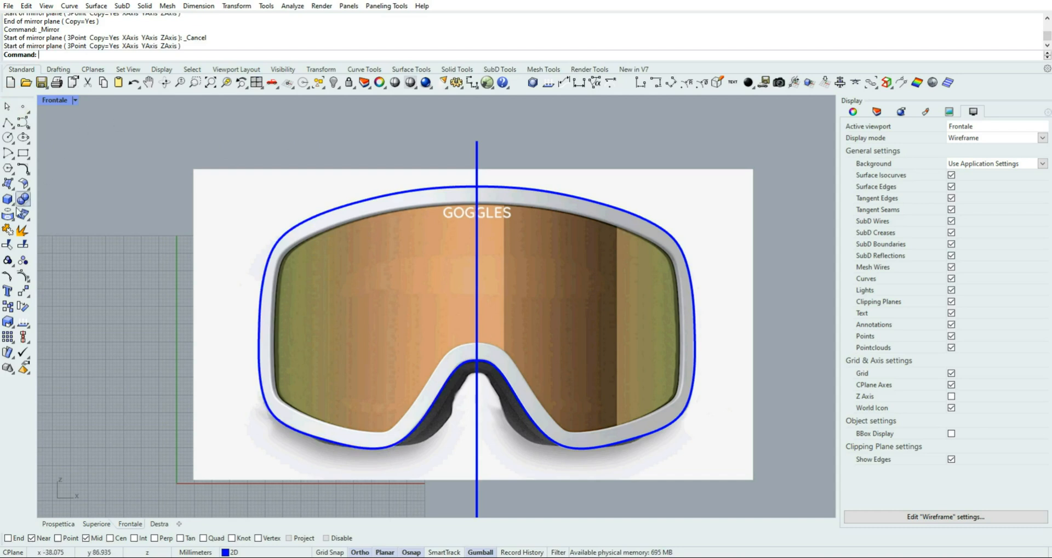
Join the two mirrored frame halves into one closed curve and show its control points
left_click(8, 230)
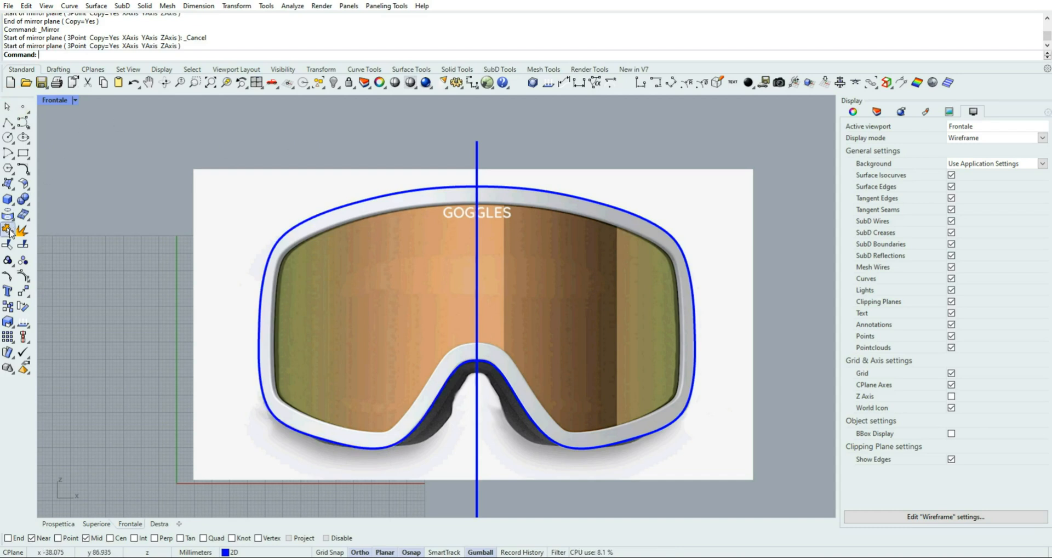
left_click(411, 193)
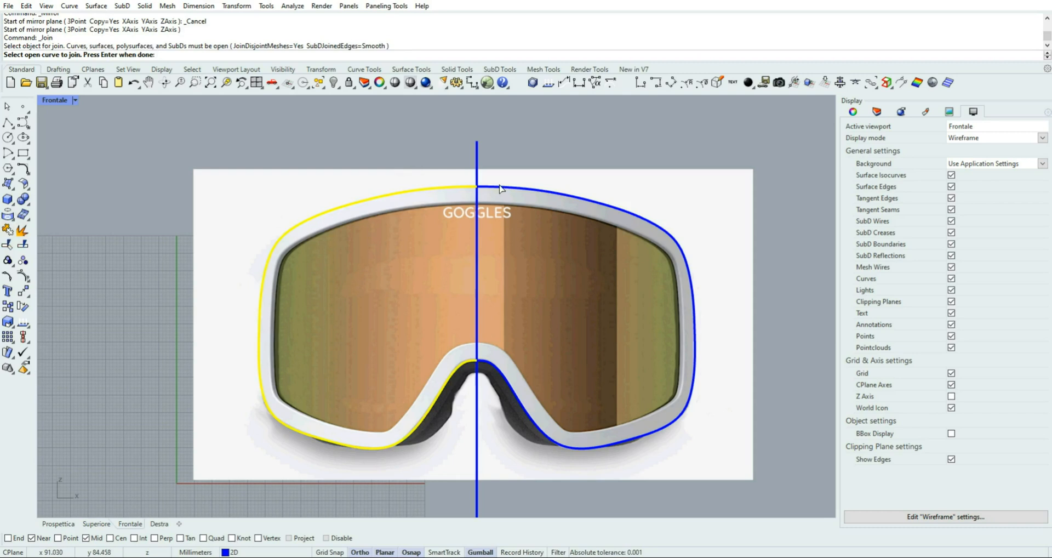
left_click(499, 187)
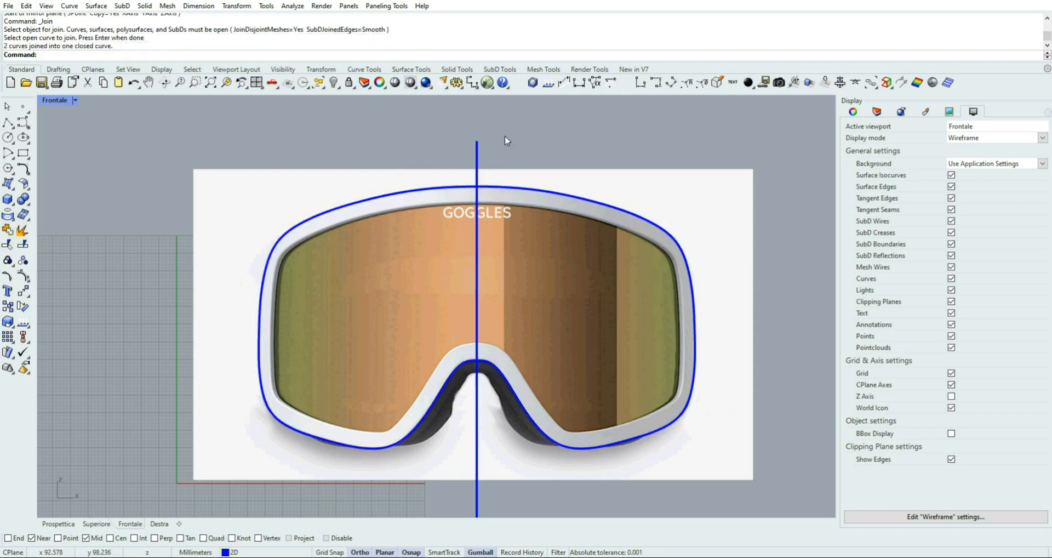
left_click(506, 188)
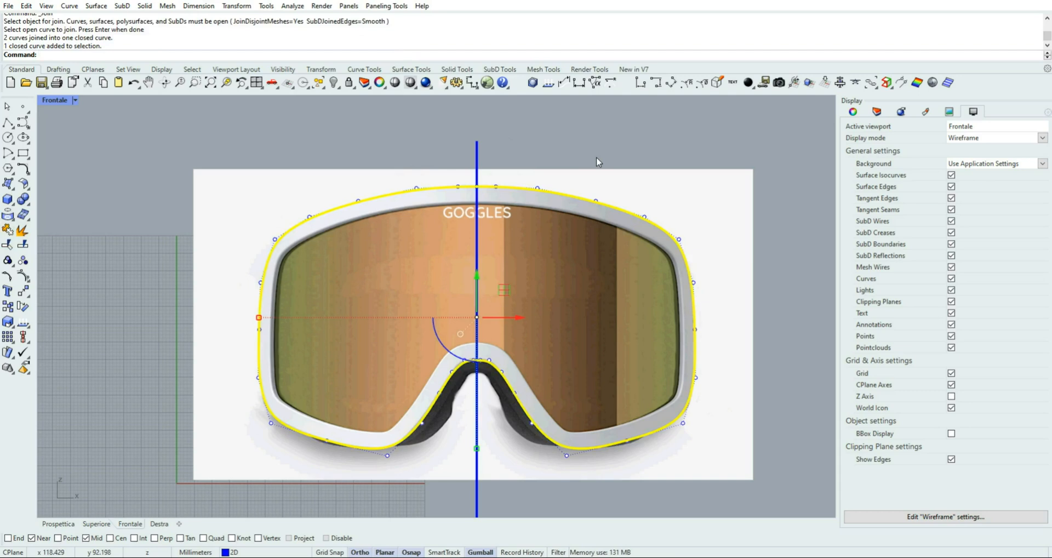
scroll(460, 181, "up", 3)
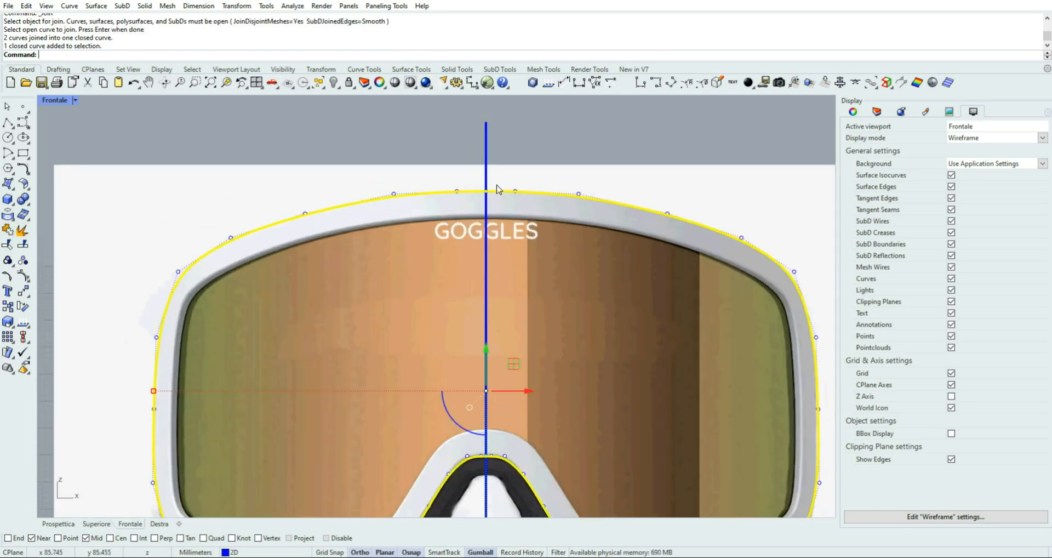
scroll(497, 189, "up", 1)
scroll(512, 177, "up", 2)
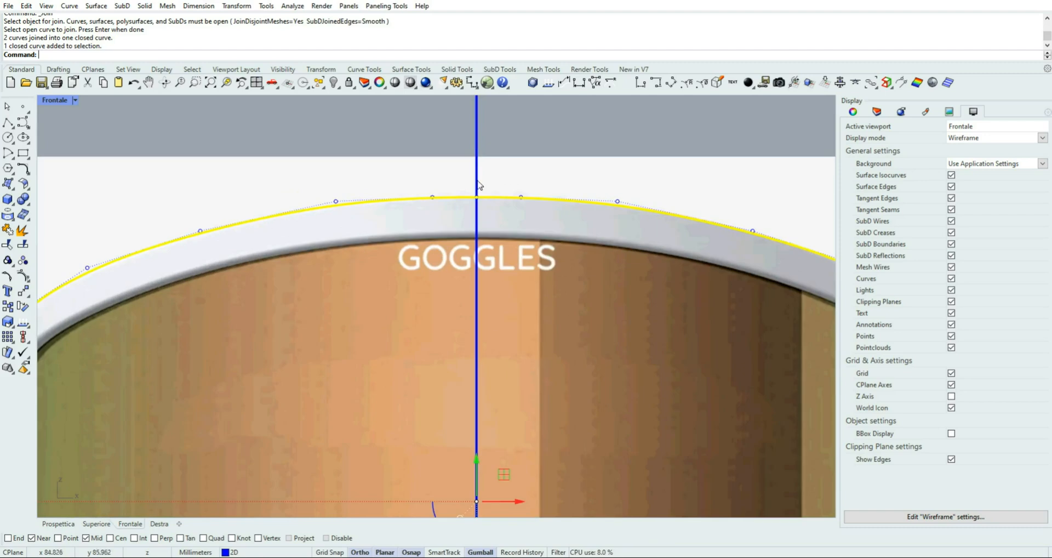
Try pulling the control point at the upper centre joint up and left, and undo the move
left_click(457, 178)
left_click_drag(474, 201, 496, 214)
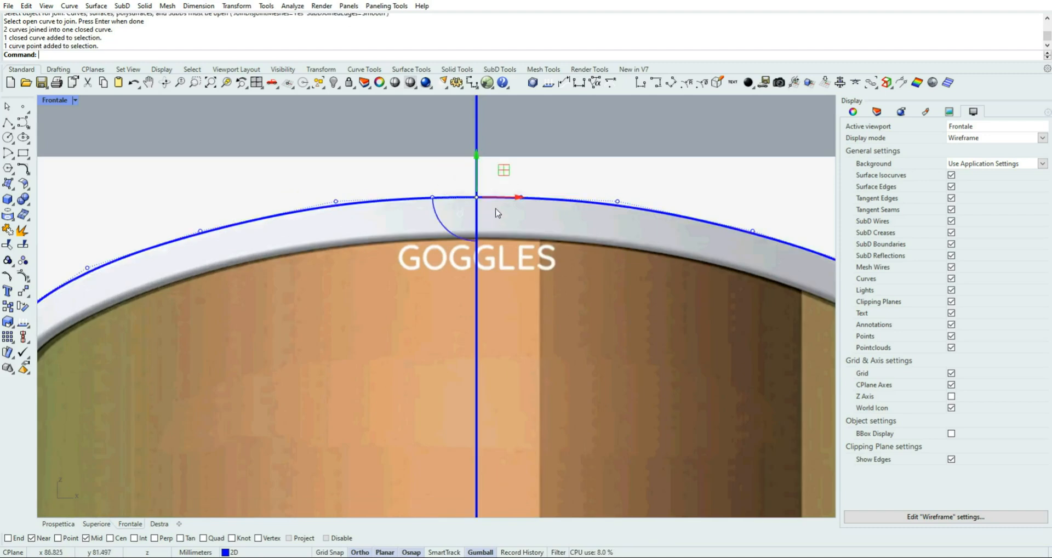
left_click_drag(501, 171, 415, 102)
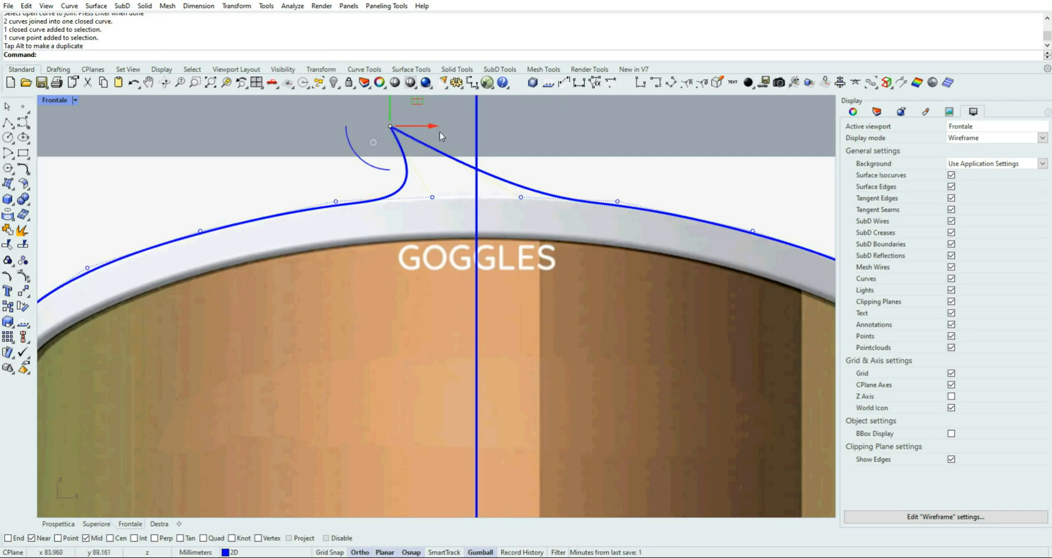
left_click(134, 82)
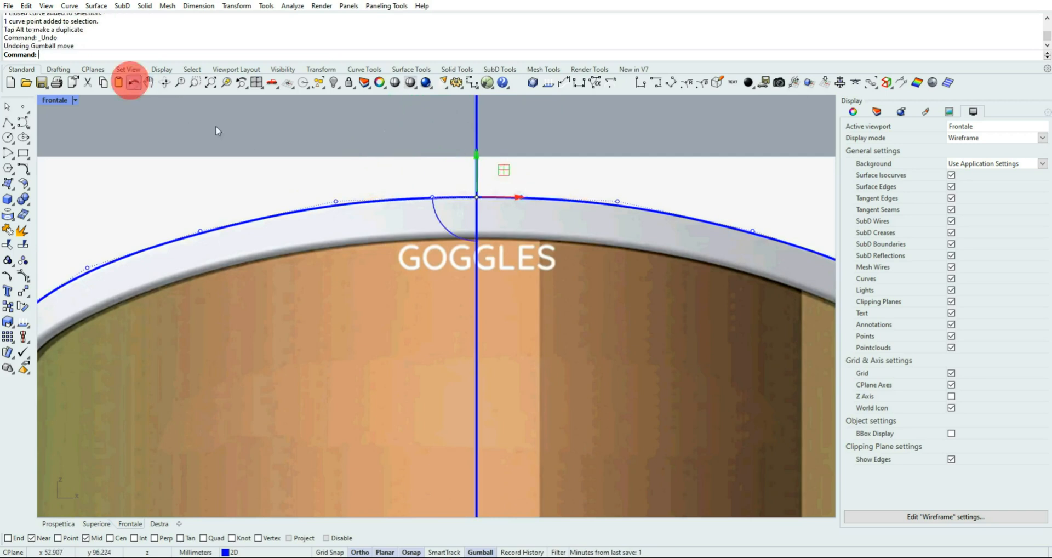
Delete the control point on the centre line where the two halves meet along the frame's upper edge
left_click_drag(450, 147, 523, 225)
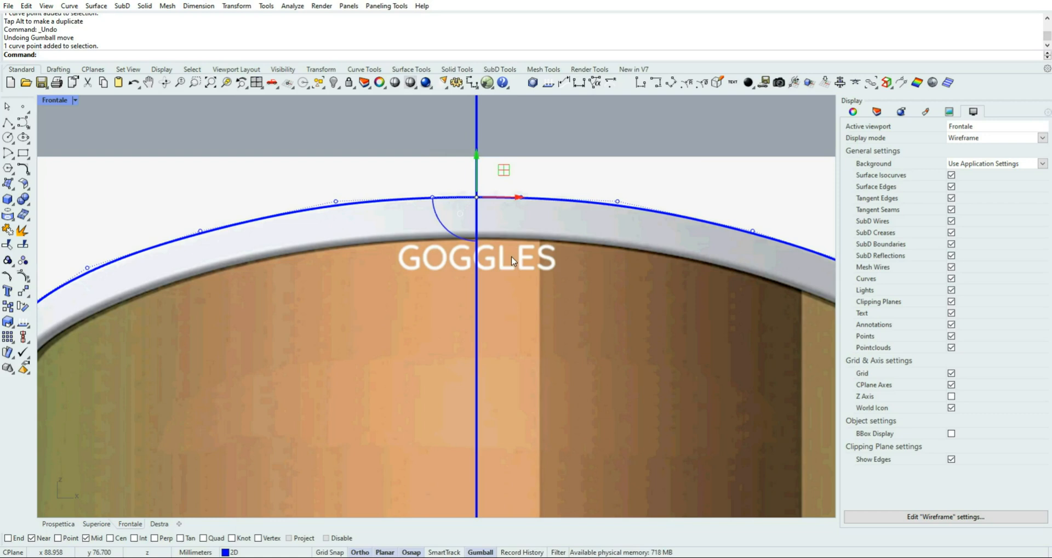
key("Delete")
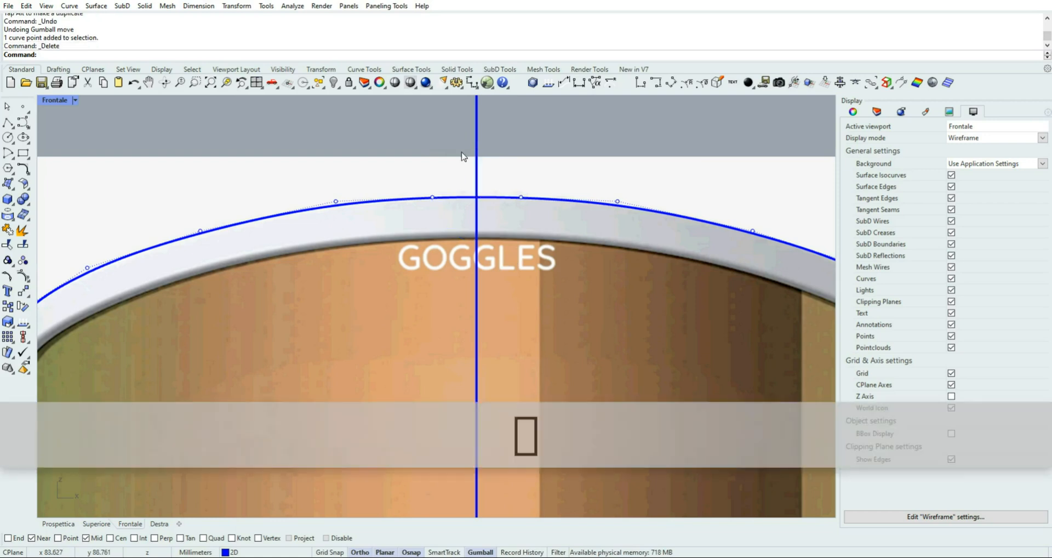
Try pulling the upper-edge control point just left of the centre line upward, and undo the move
left_click_drag(412, 165, 448, 220)
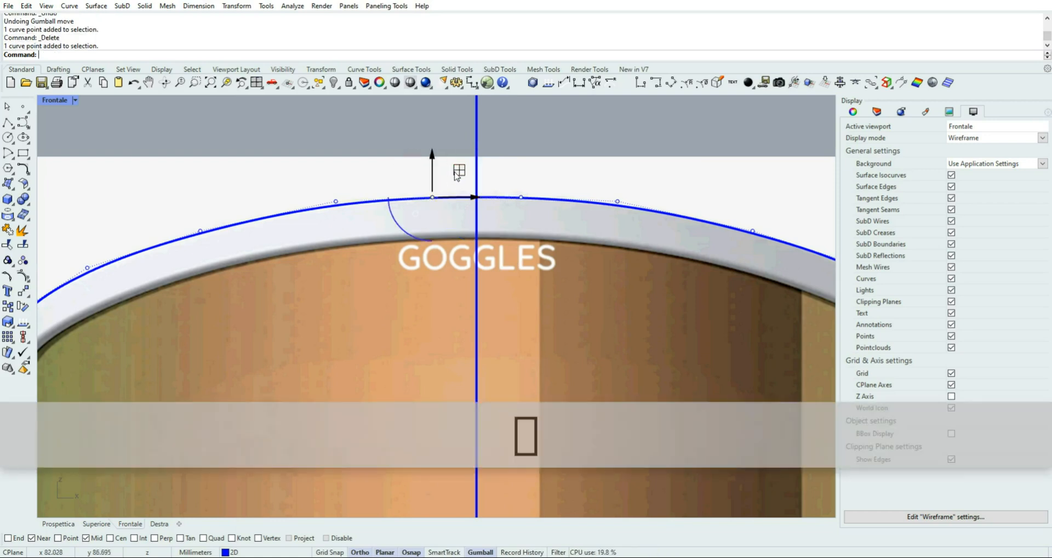
left_click_drag(455, 174, 434, 133)
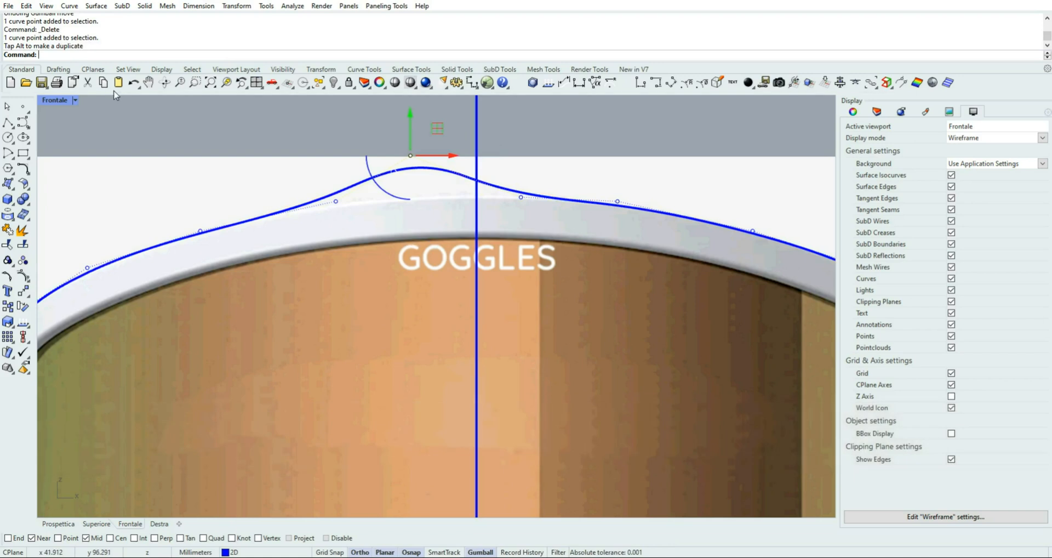
left_click(133, 82)
Try pulling the nose-bridge control point just left of the centre line upward, and undo the move
scroll(418, 300, "down", 4)
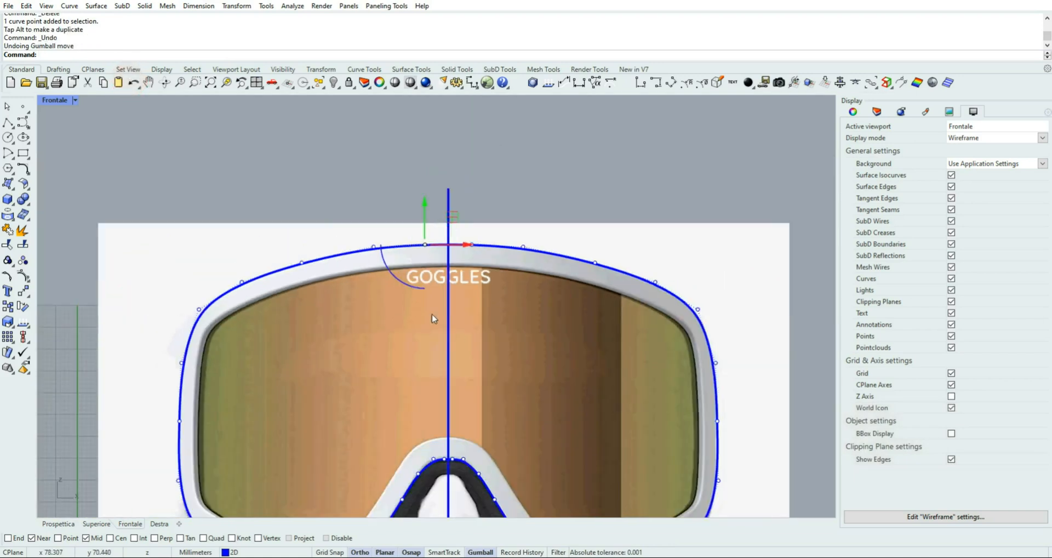
right_click_drag(458, 333, 464, 210)
scroll(445, 354, "up", 4)
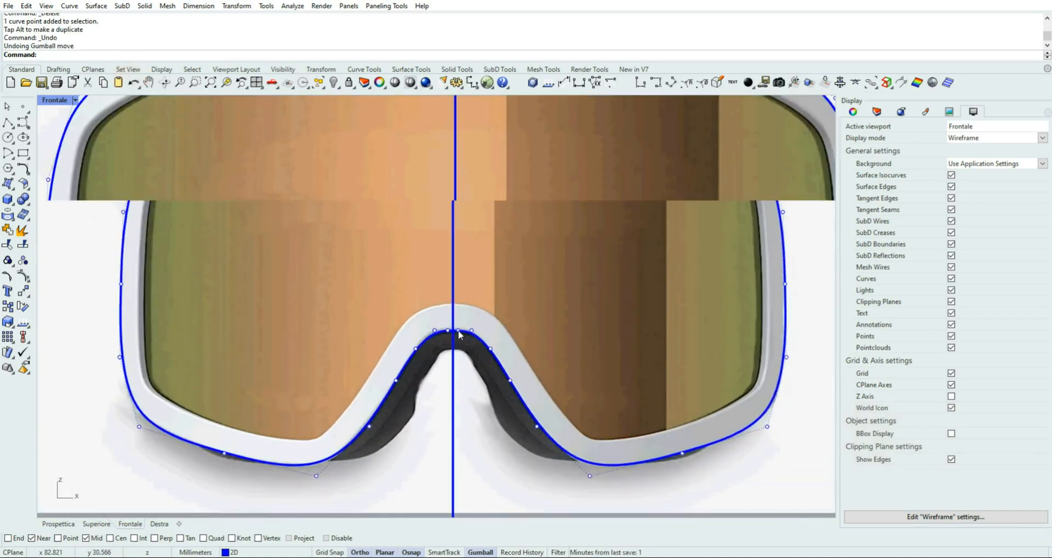
scroll(458, 329, "up", 5)
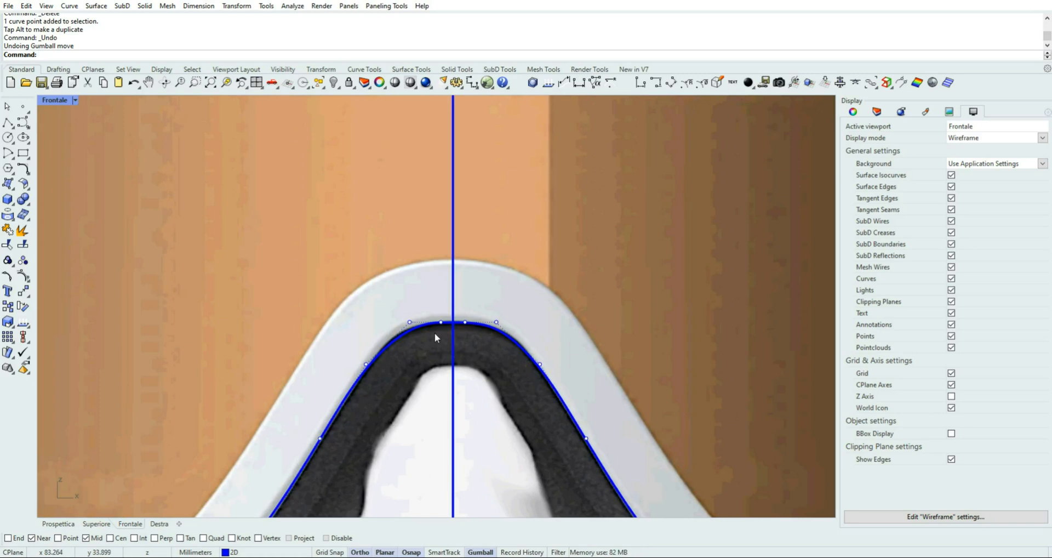
left_click(435, 333)
left_click_drag(466, 292, 462, 244)
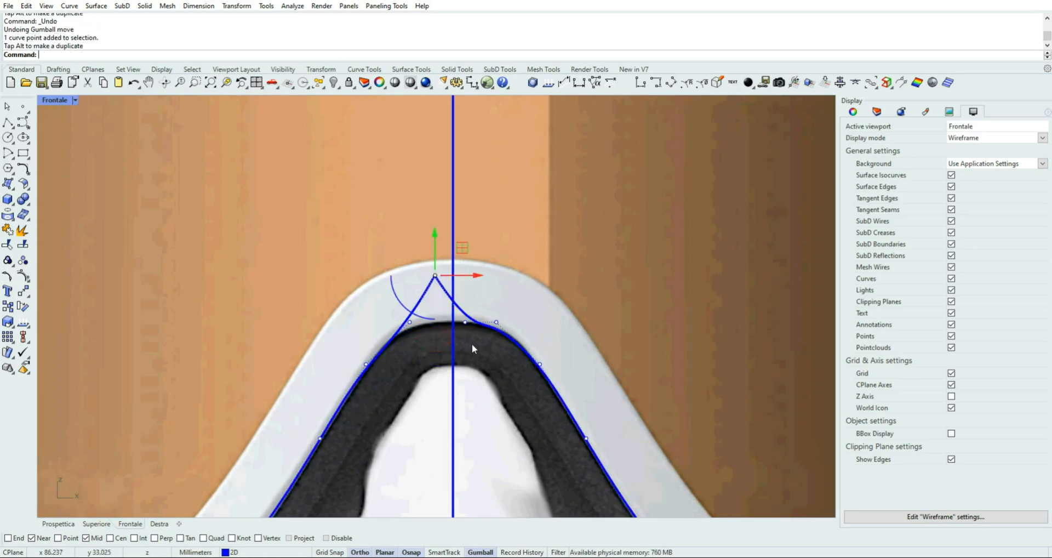
left_click(134, 83)
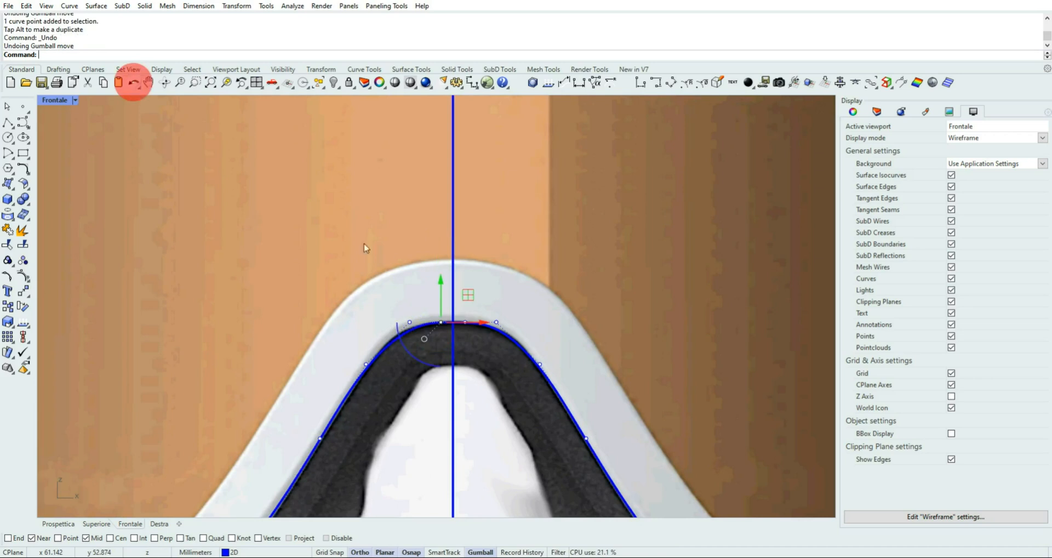
Try pulling the nose-bridge control point just right of the centre line upward, and undo the move
scroll(470, 344, "up", 3)
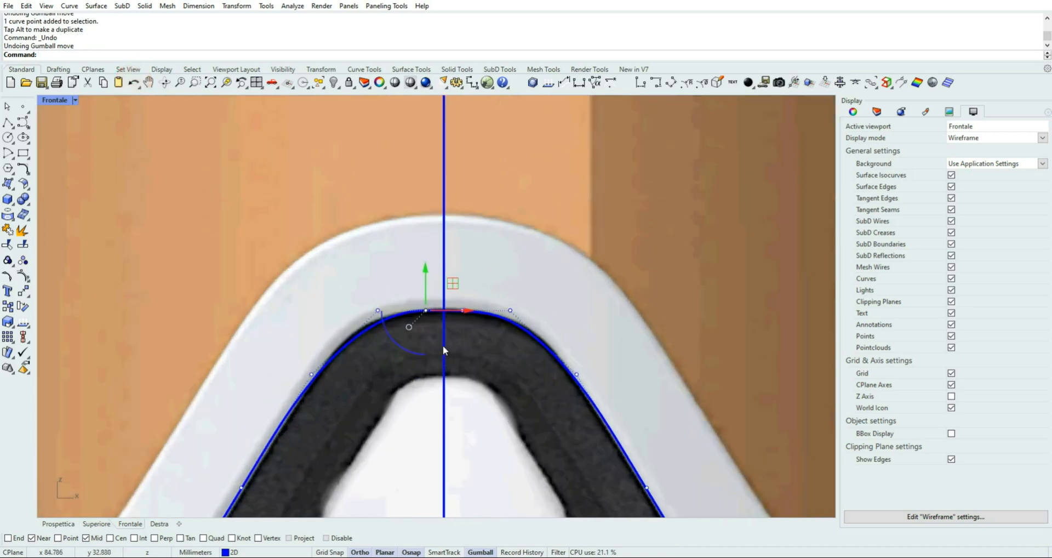
left_click(434, 346)
left_click(462, 310)
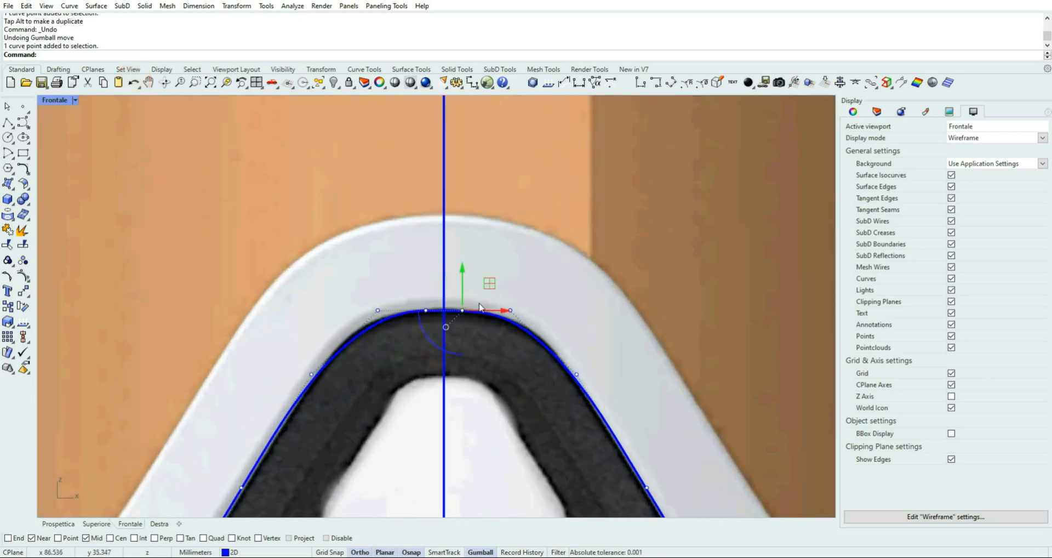
left_click_drag(488, 282, 498, 230)
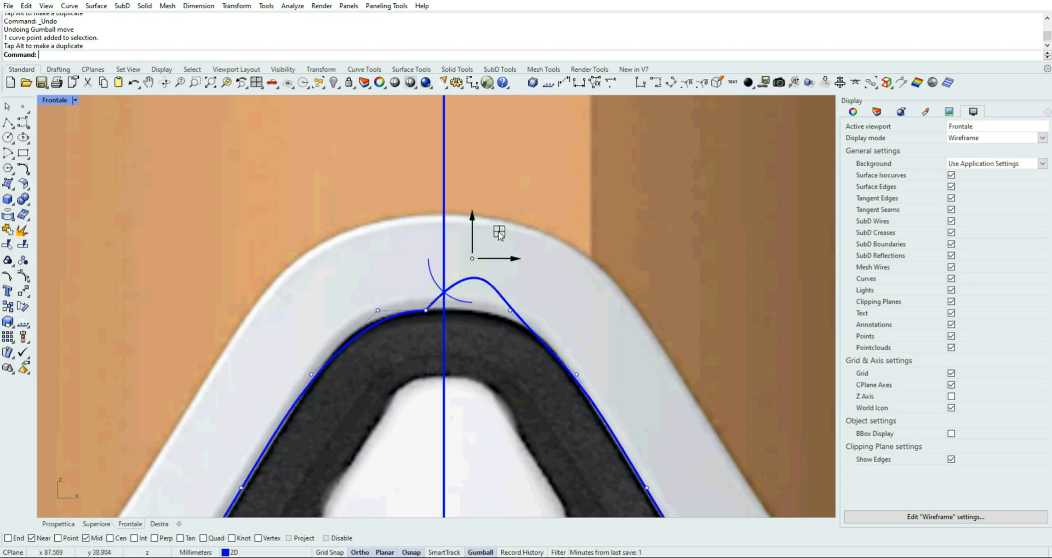
left_click(133, 83)
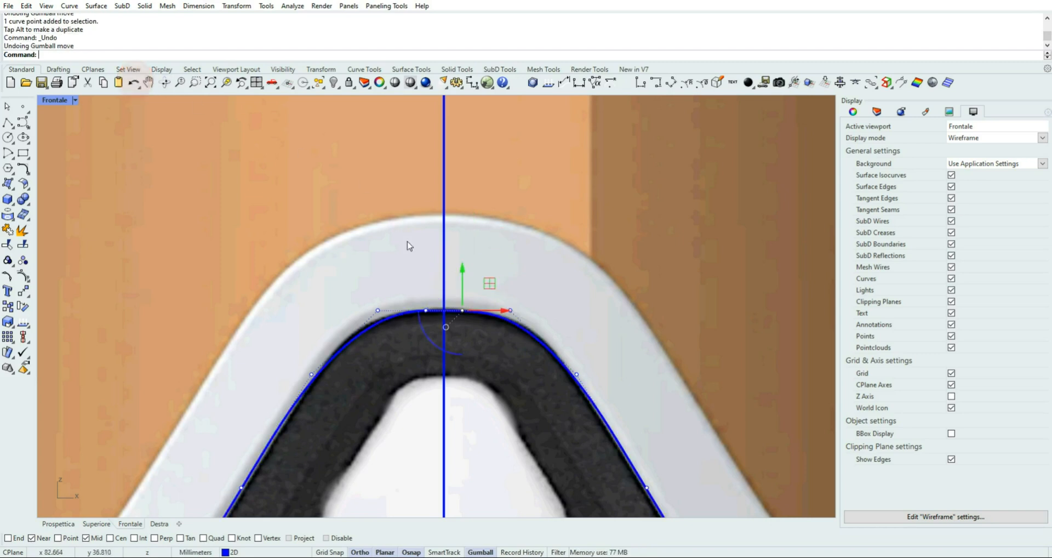
Delete the two nose-bridge control points nearest the centre line and raise the neighbouring pair slightly to follow the frame edge
left_click_drag(401, 241, 483, 331)
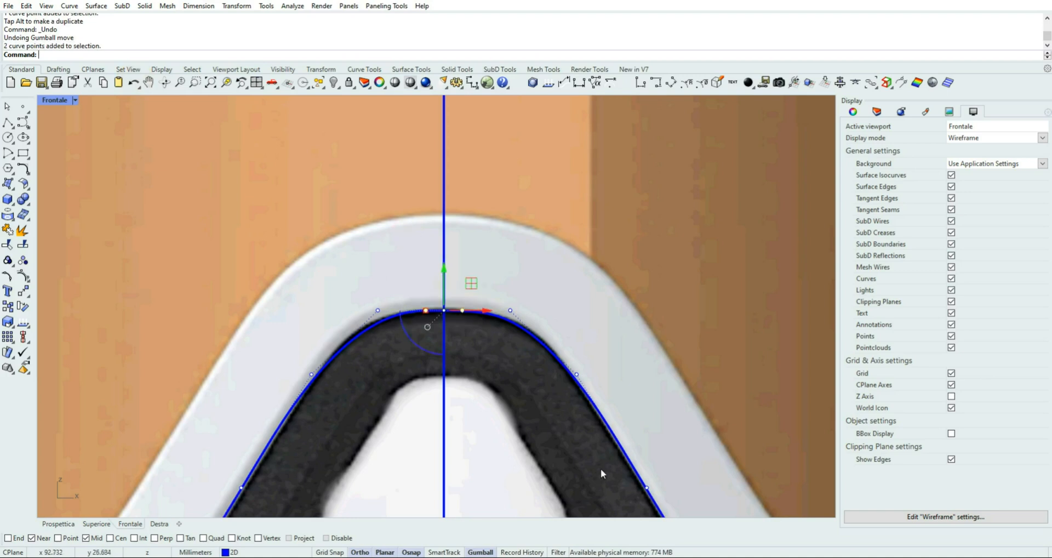
key("Delete")
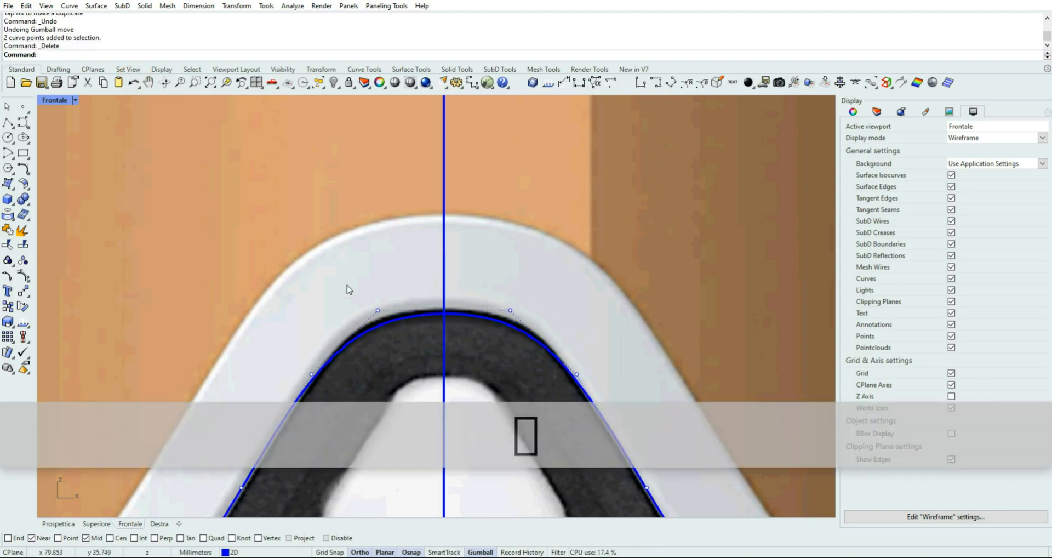
left_click_drag(347, 284, 546, 348)
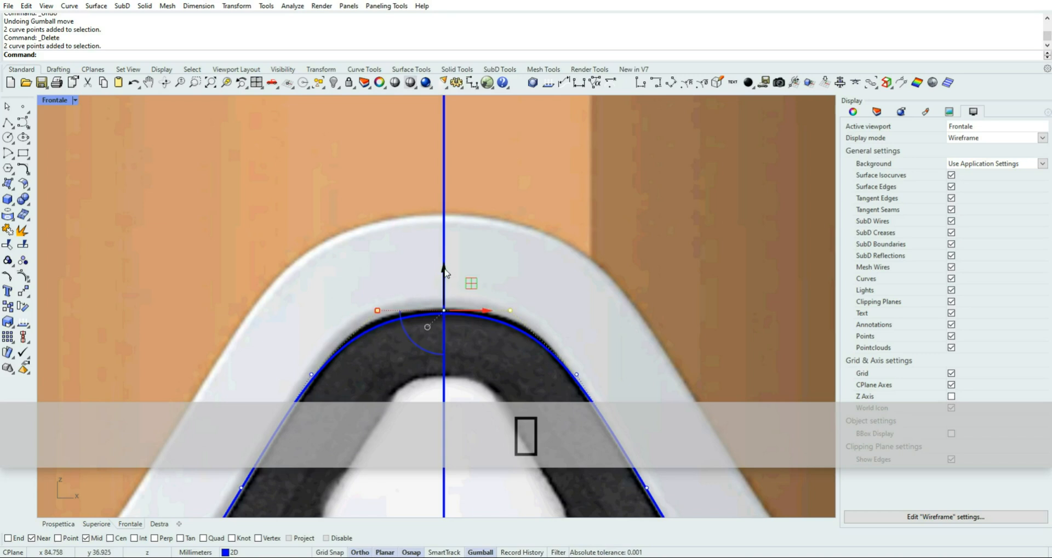
left_click_drag(444, 268, 444, 267)
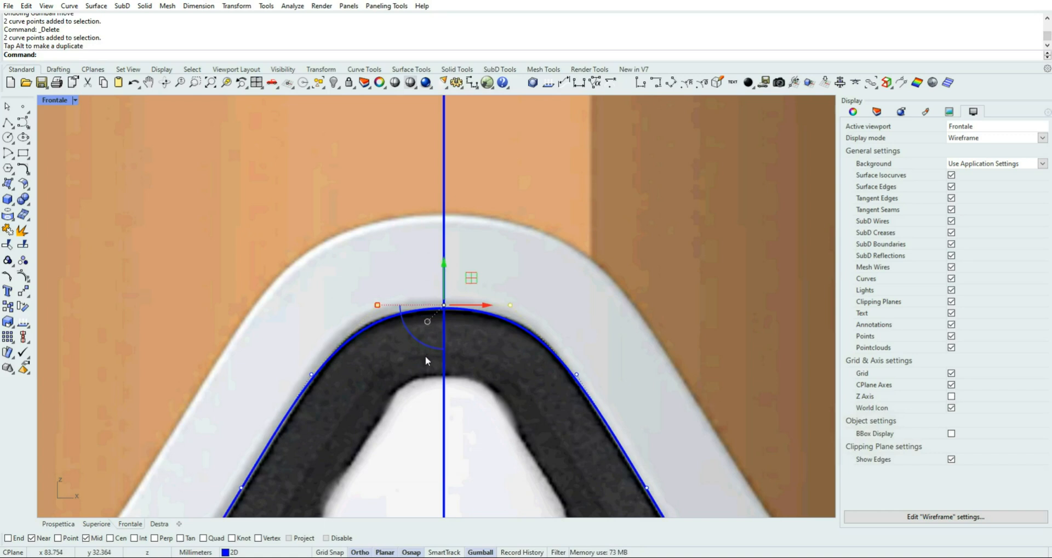
Spread the two upper nose-bridge control points slightly apart horizontally and lower them a little to match the frame edge
left_click(377, 304)
left_click_drag(377, 304, 373, 305)
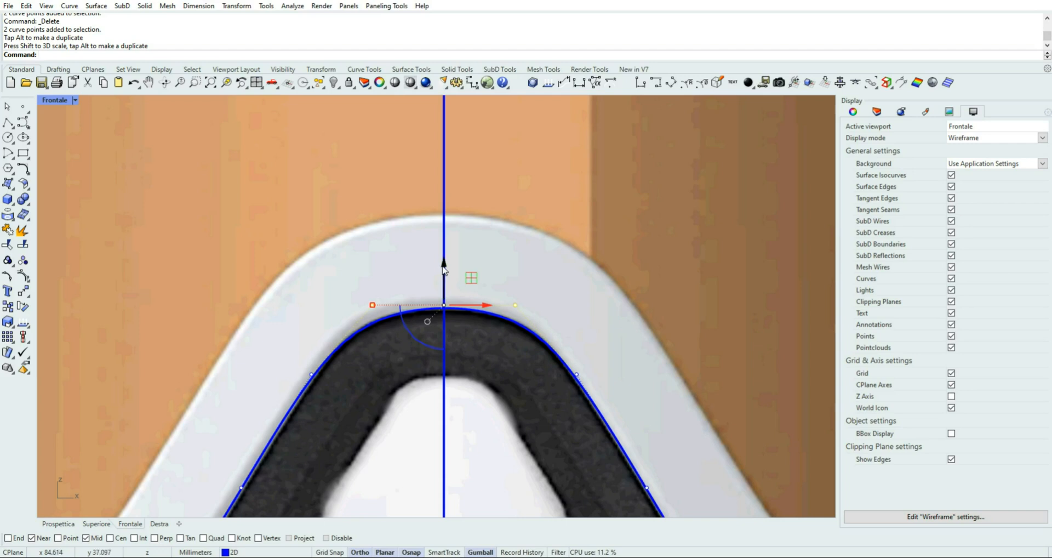
left_click_drag(444, 262, 443, 273)
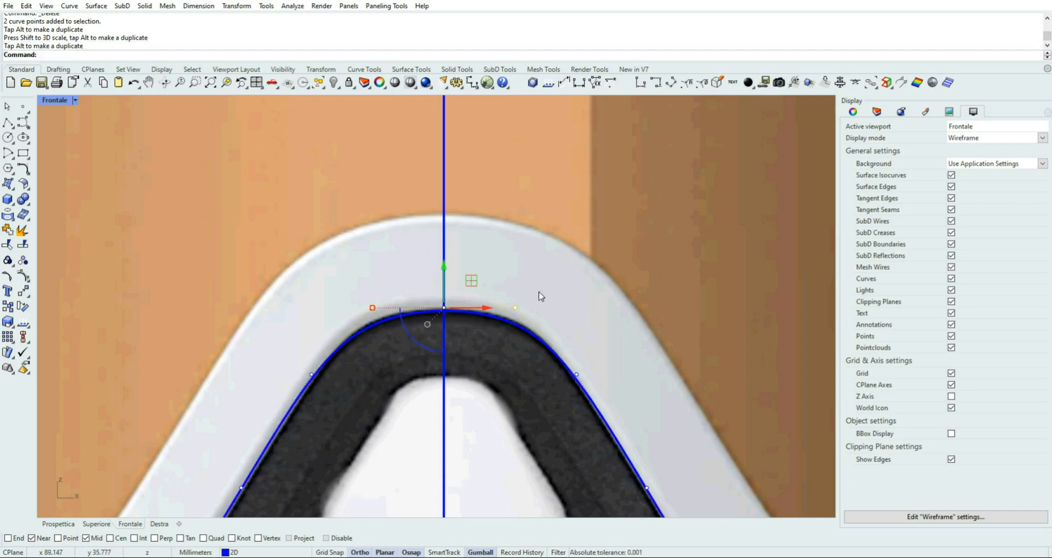
left_click(603, 210)
Offset the closed outer frame curve inward with ThroughPoint, through the centre line at the lens's upper edge
scroll(611, 308, "down", 3)
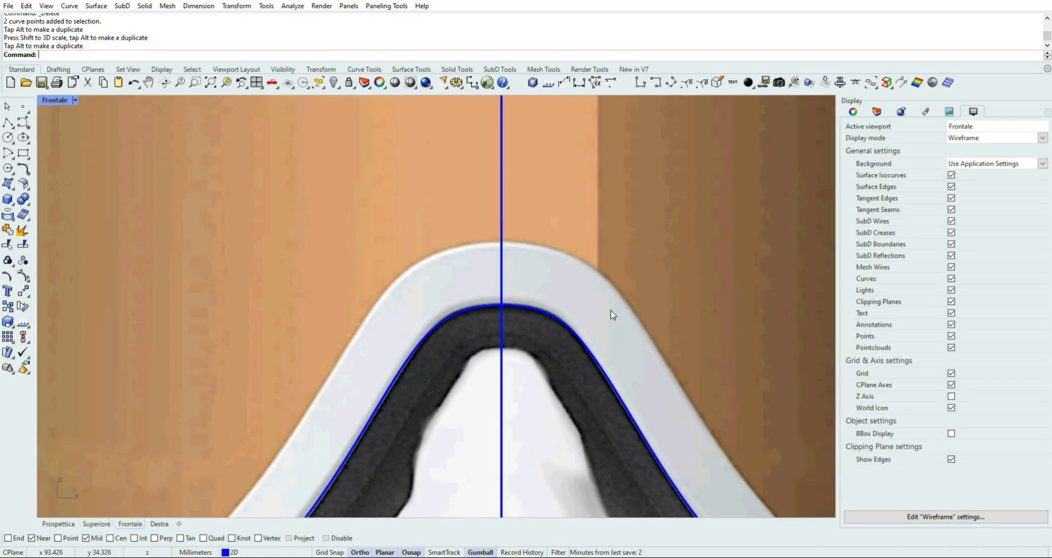
scroll(611, 310, "down", 8)
right_click_drag(650, 234, 469, 269)
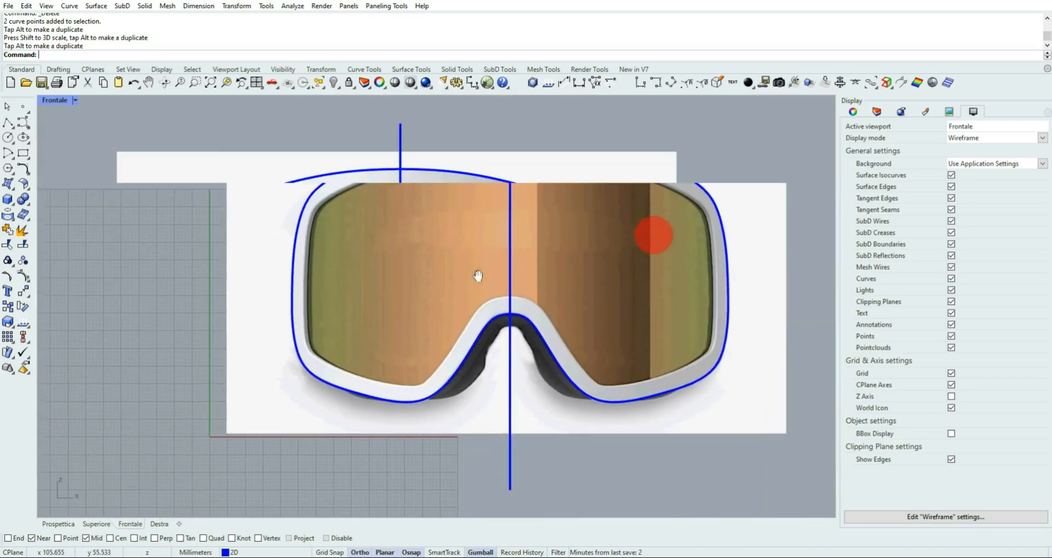
left_click(480, 174)
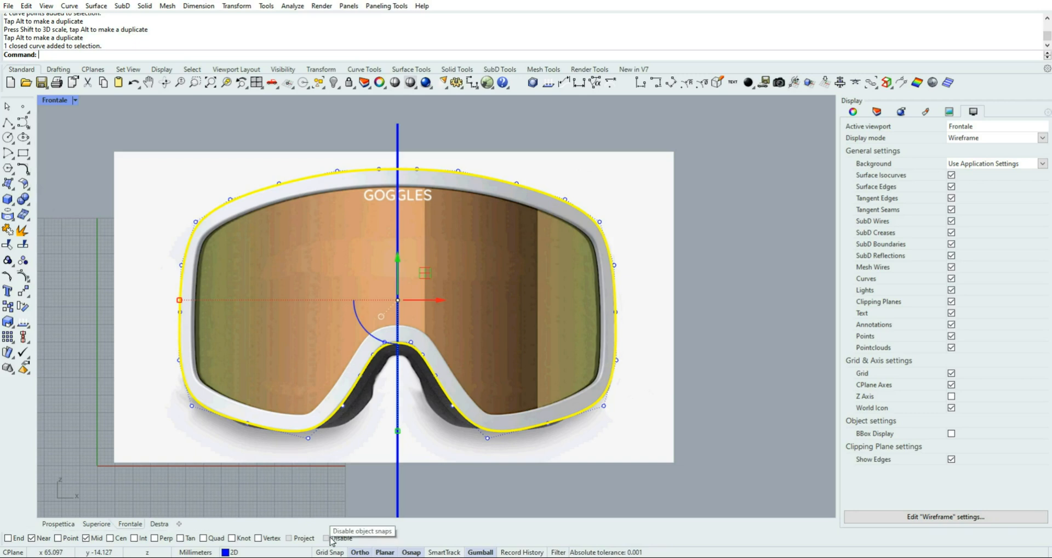
left_click(23, 168)
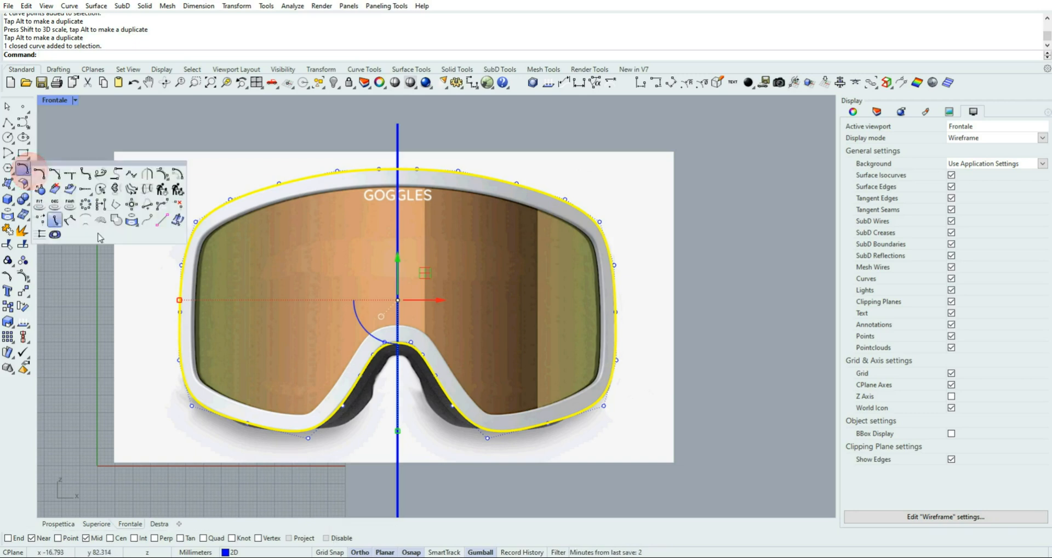
left_click(176, 173)
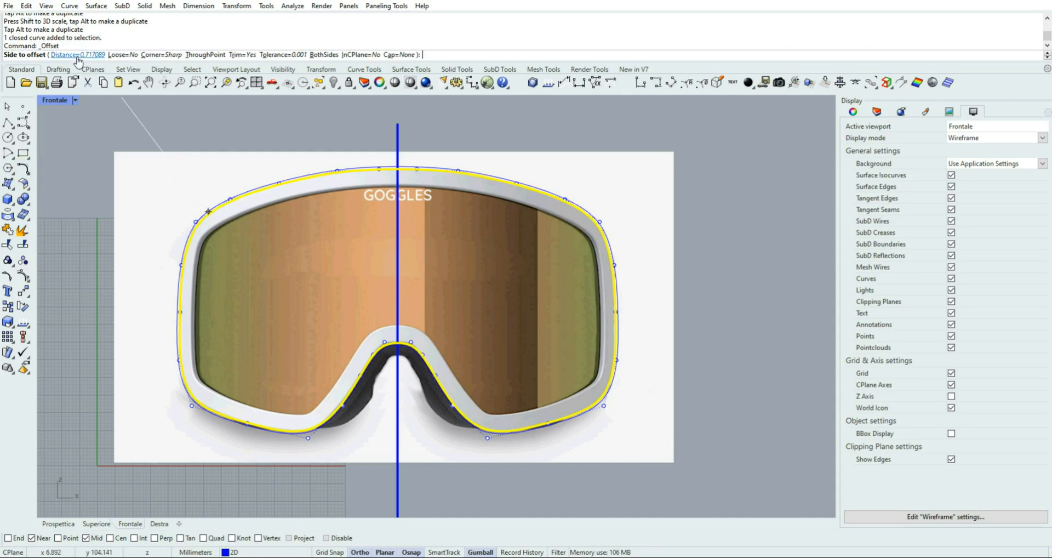
left_click(207, 55)
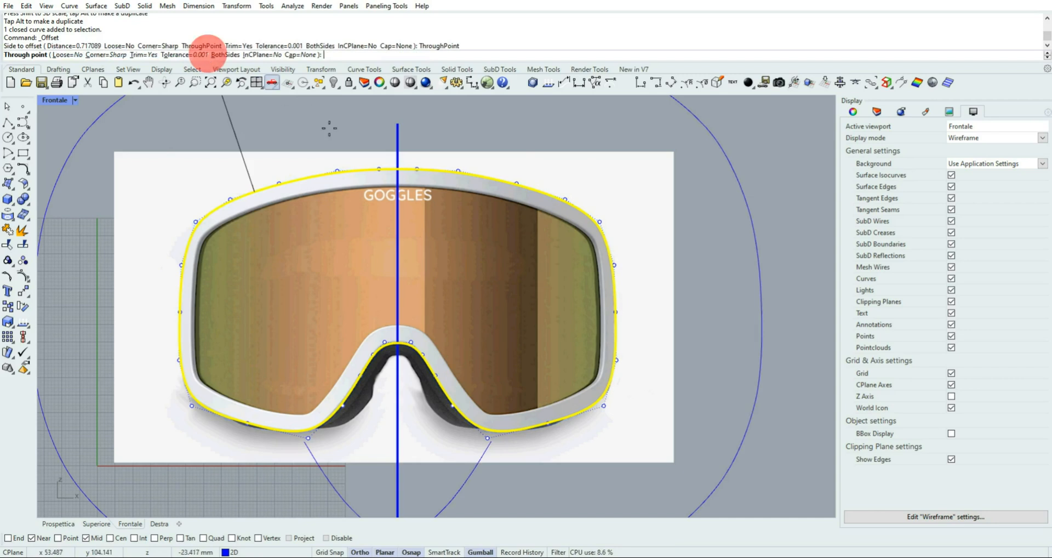
scroll(397, 182, "up", 2)
scroll(398, 182, "up", 4)
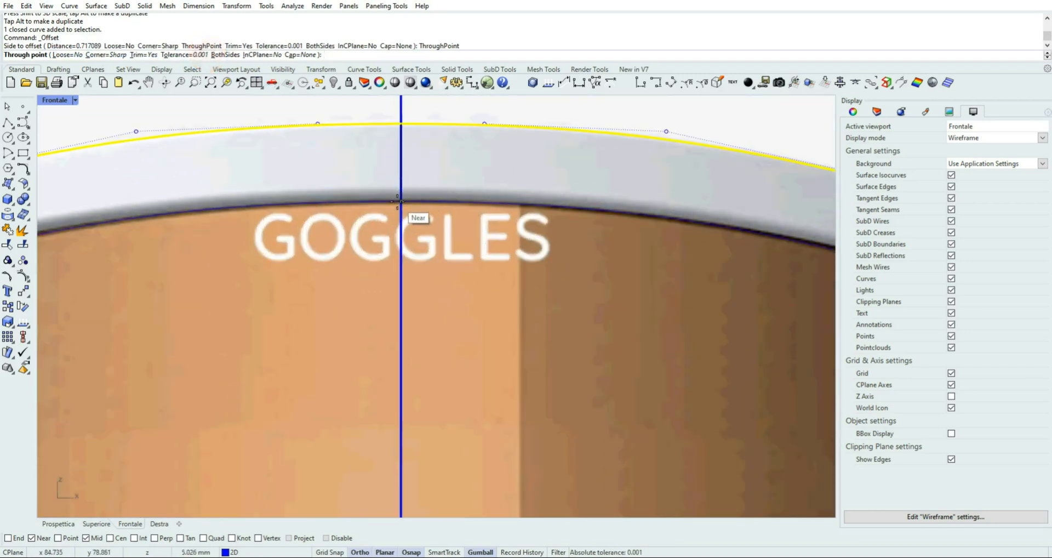
left_click(400, 202)
scroll(423, 255, "down", 3)
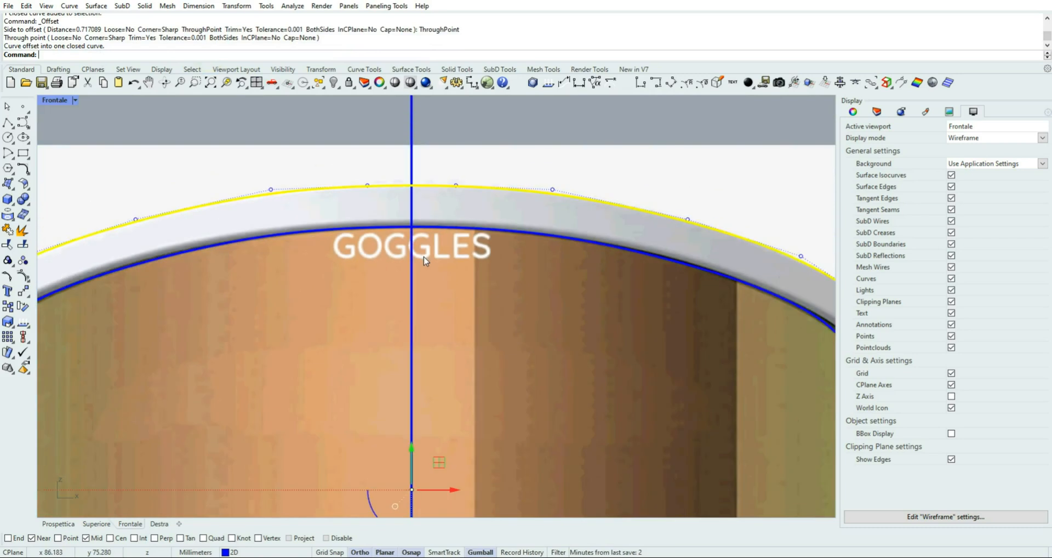
scroll(424, 259, "down", 4)
left_click(310, 161)
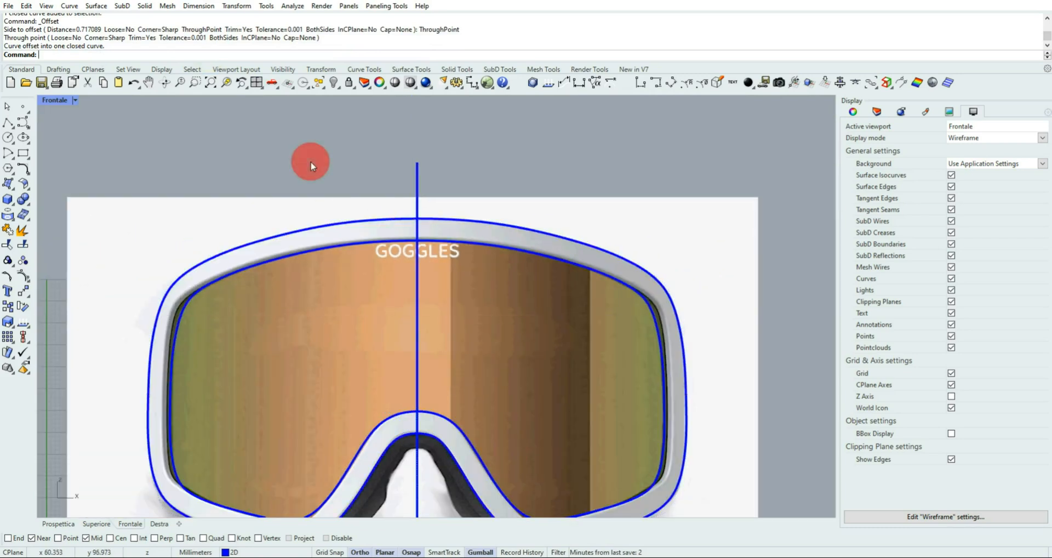
Start a Rebuild of the inner offset curve and preview it with a point count of 50
right_click_drag(242, 168, 264, 122)
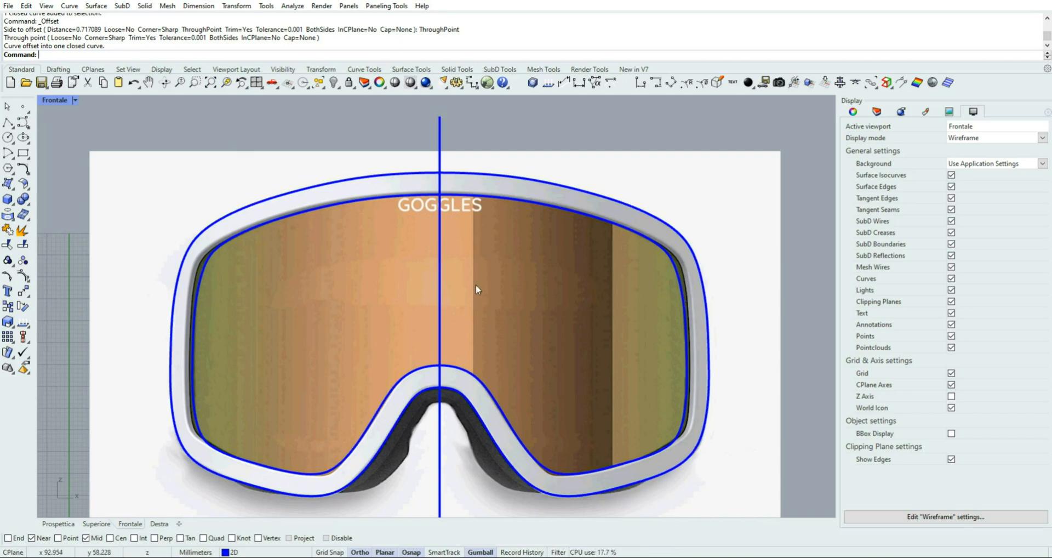
left_click(202, 273)
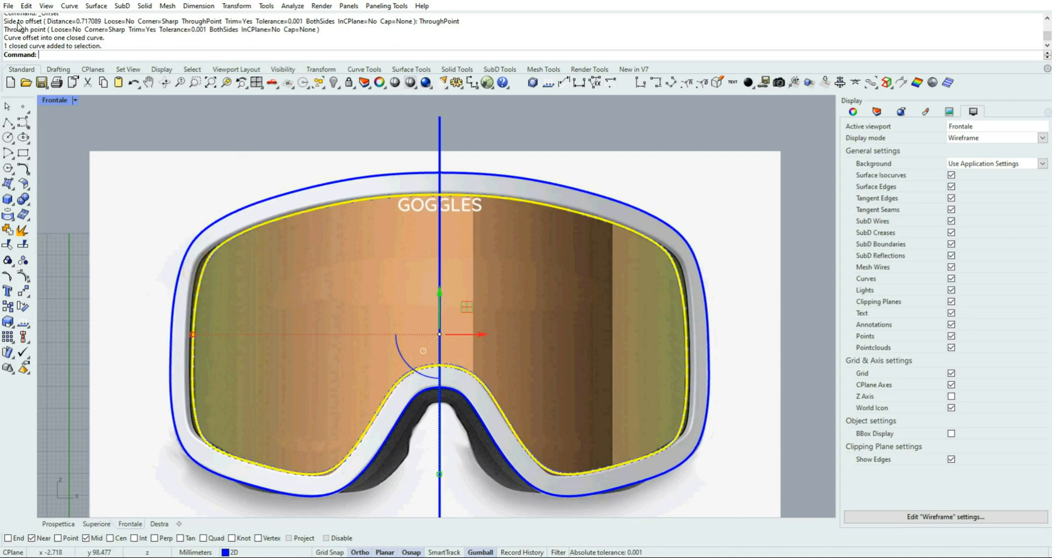
left_click(25, 8)
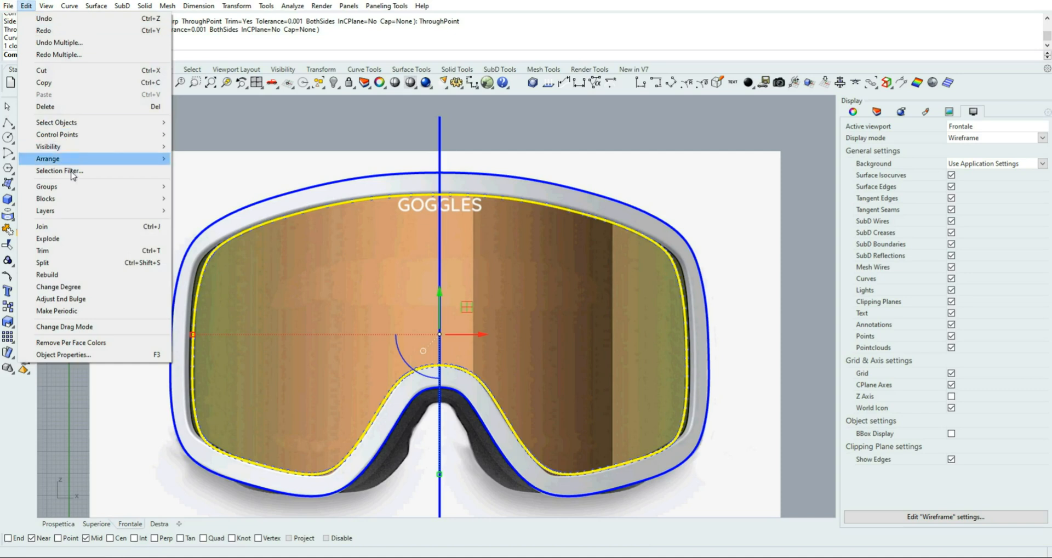
left_click(69, 275)
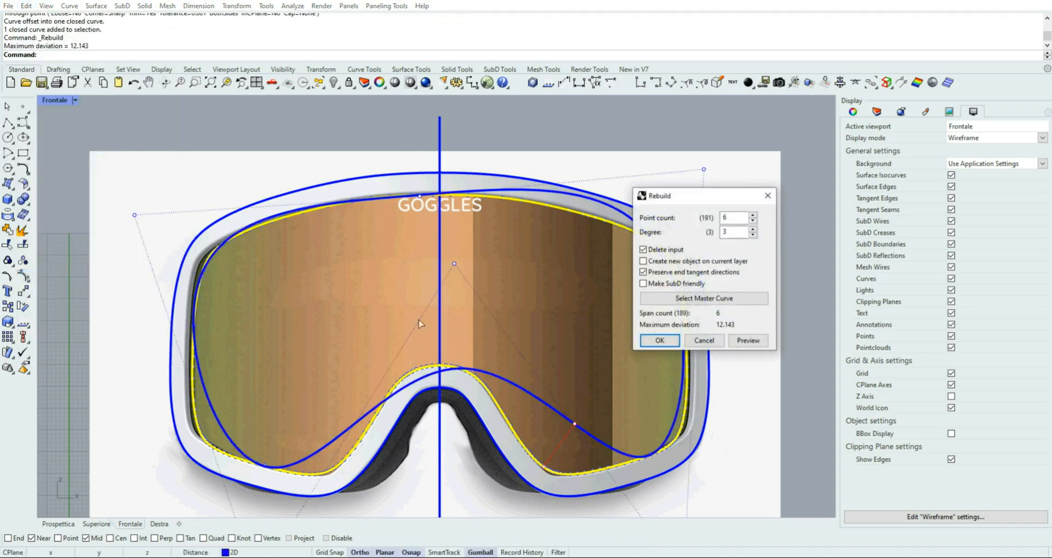
left_click_drag(700, 204, 805, 211)
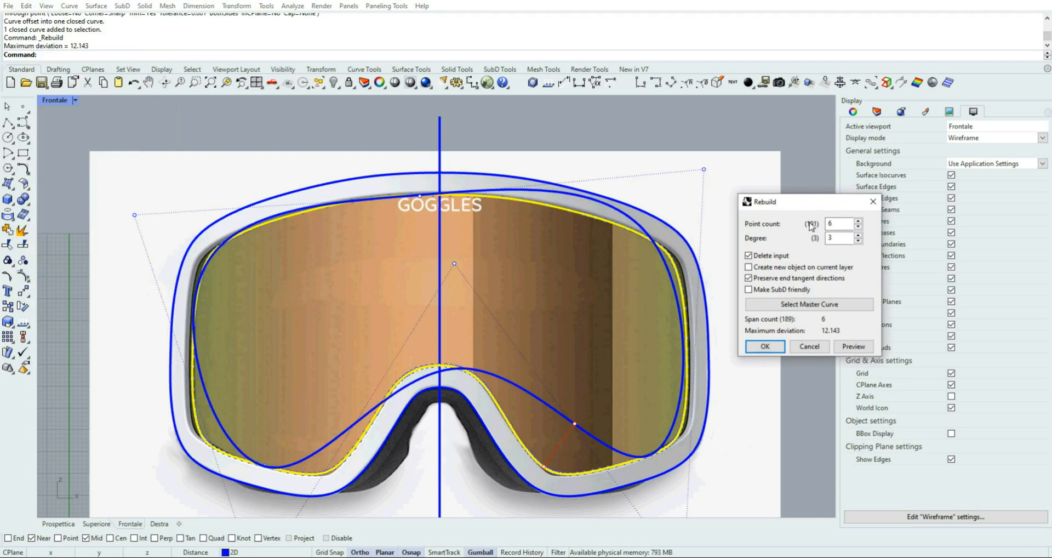
double_click(825, 222)
type("50")
key("Tab")
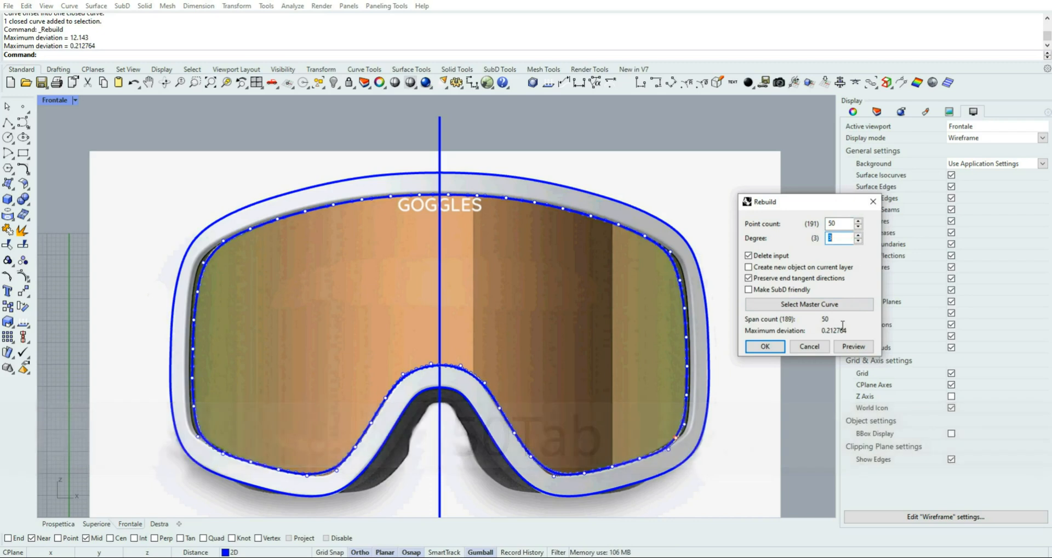
Preview the inner curve's rebuild with 30 points, and set the point count to 40
double_click(833, 223)
type("30")
key("Tab")
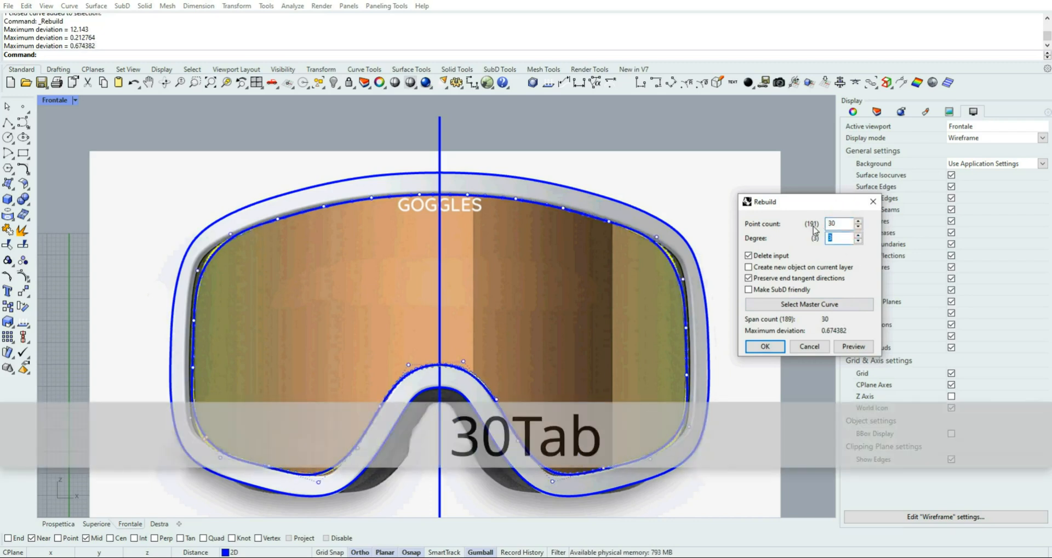
double_click(841, 223)
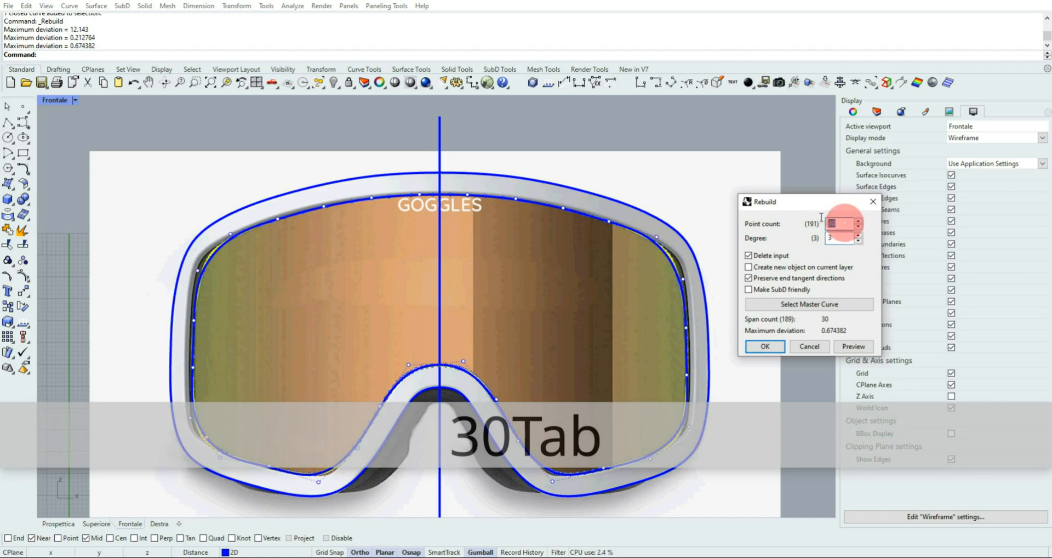
type("40")
key("Tab")
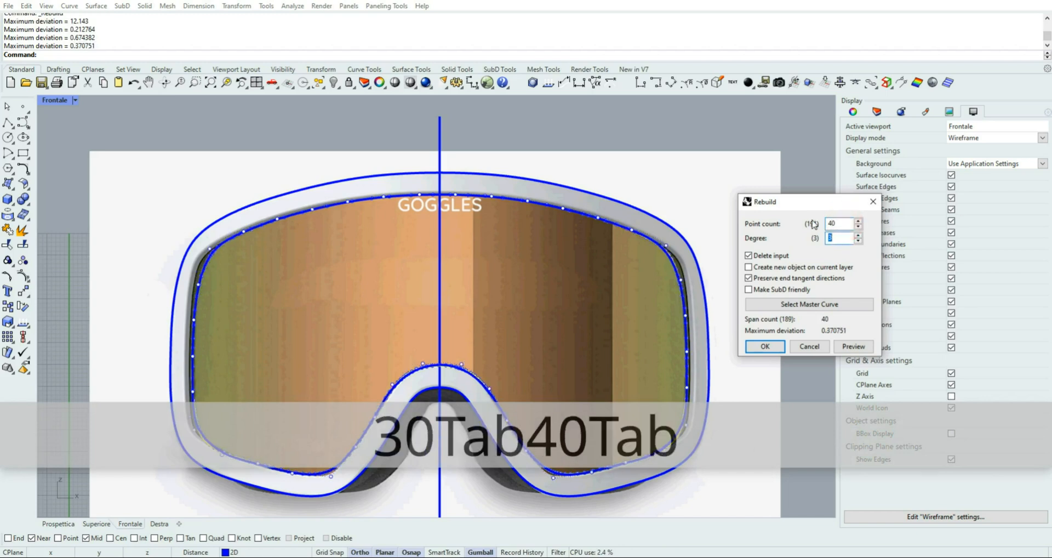
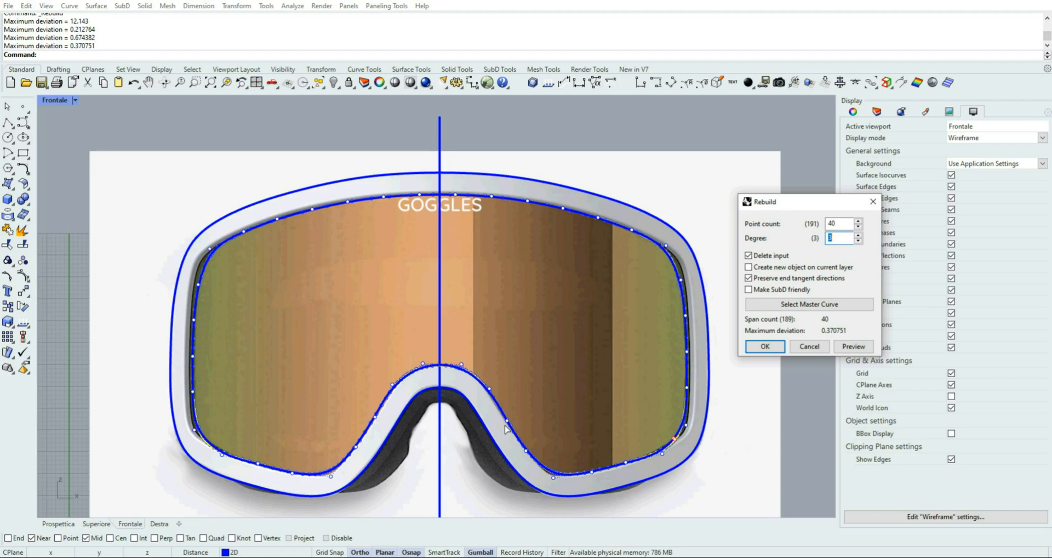
Apply the 40-point rebuild to the inner offset curve and stretch the curve slightly wider horizontally to match the lens edge
left_click(774, 346)
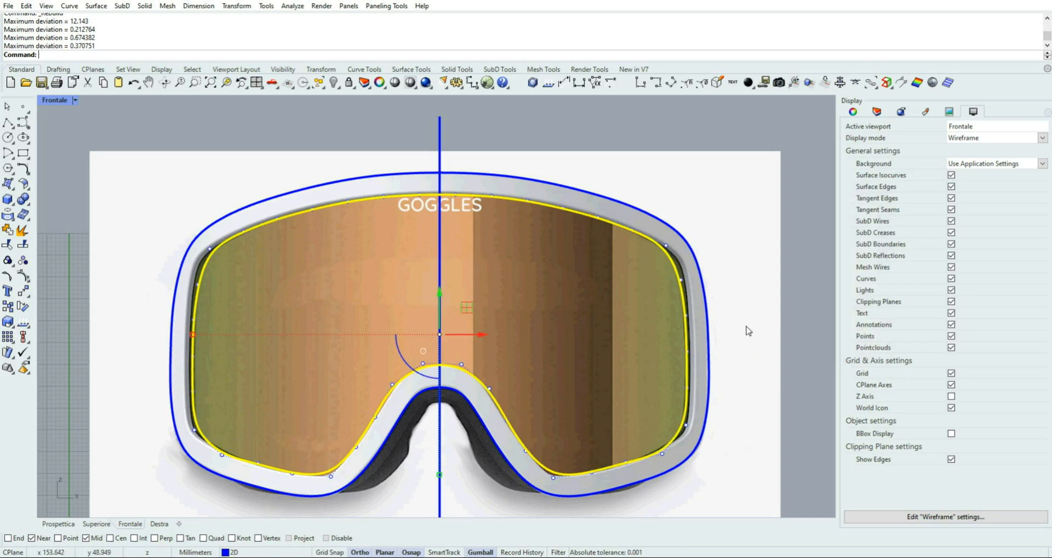
left_click(195, 336)
left_click_drag(194, 335, 189, 335)
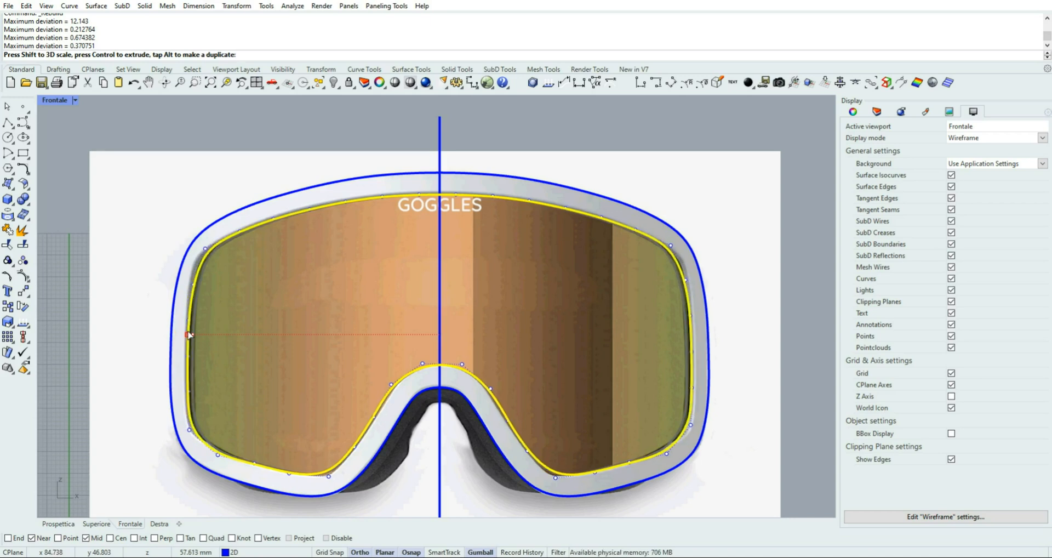
left_click_drag(189, 335, 189, 334)
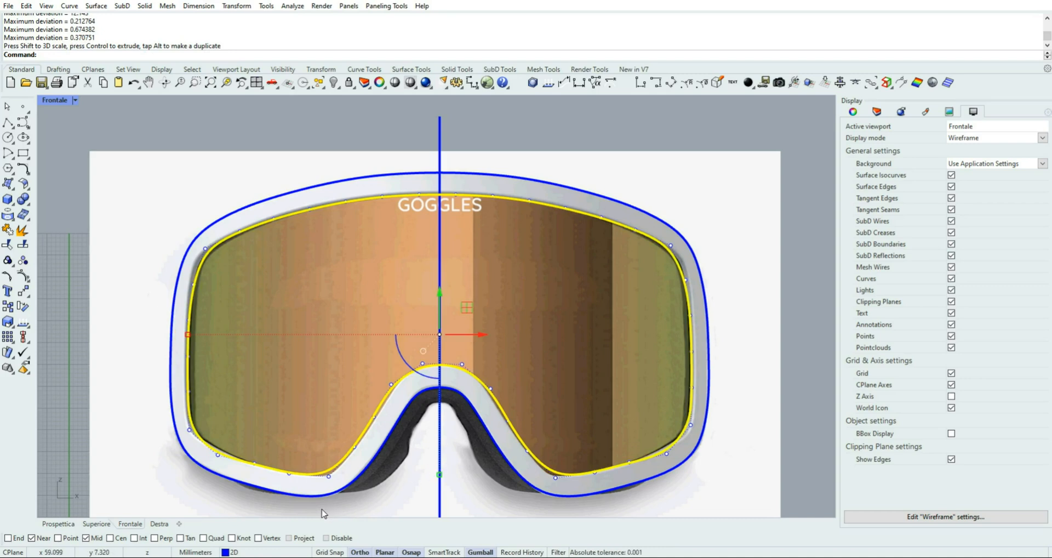
Bring the four lower control points flanking the nose bridge on the lens curve slightly closer together horizontally
left_click_drag(305, 509, 569, 438)
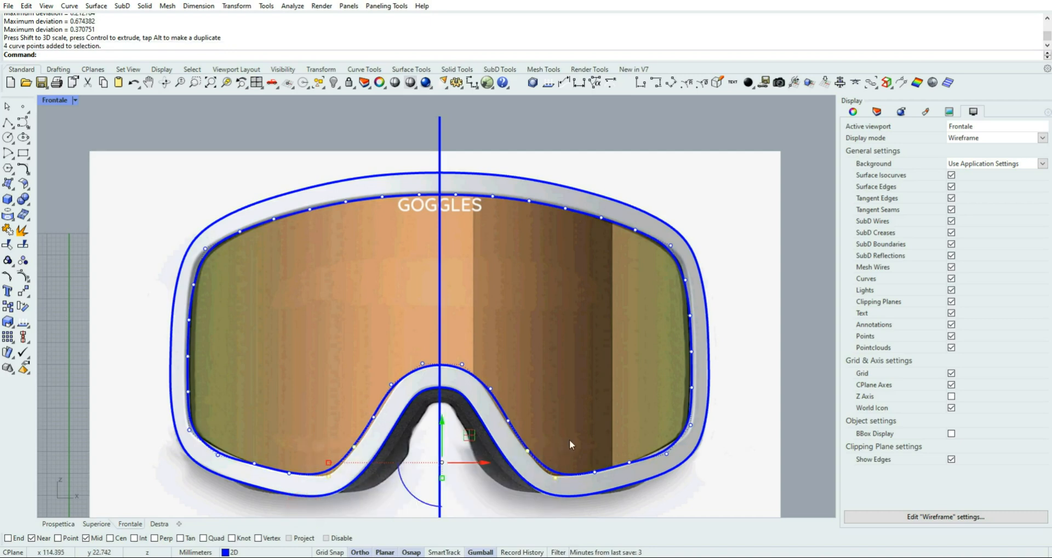
left_click_drag(329, 463, 331, 467)
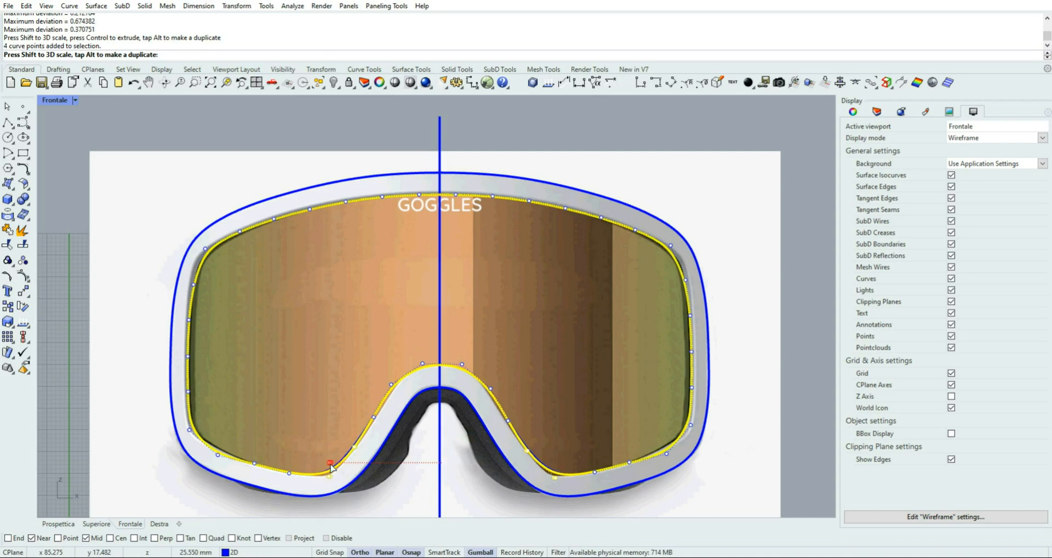
left_click_drag(331, 466, 330, 476)
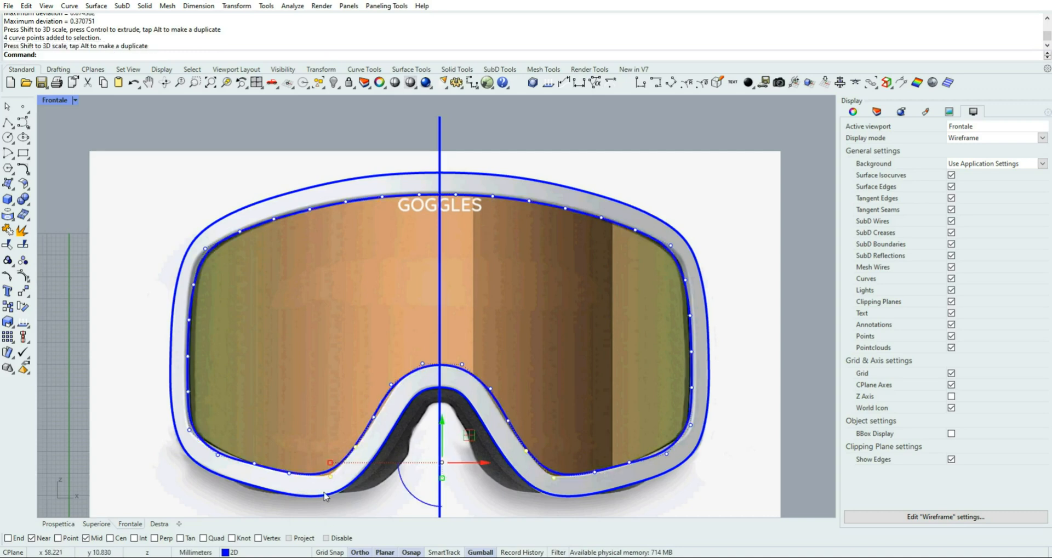
Lower the two lowest control points of the lens curve a little, with object snaps disabled
left_click(330, 476)
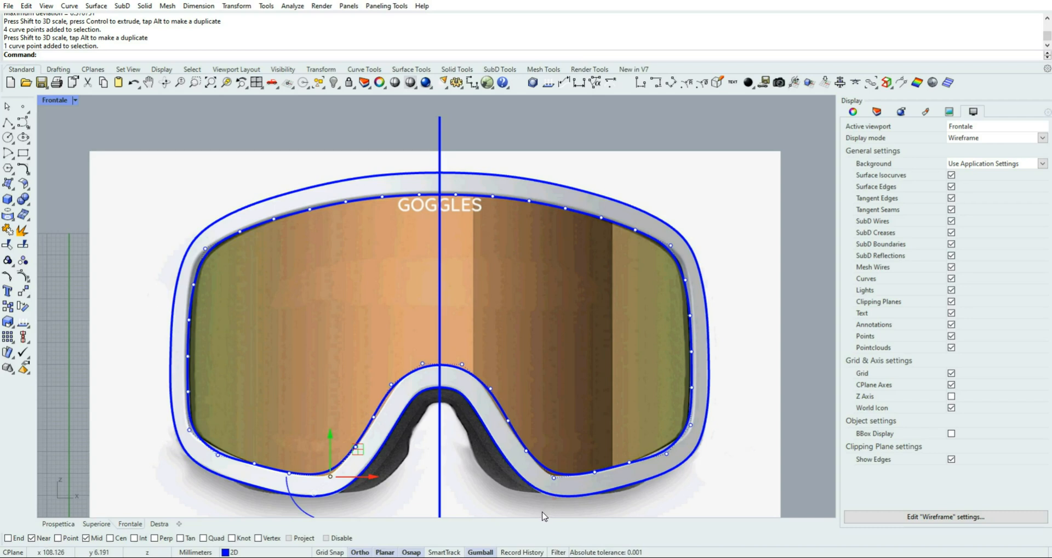
left_click_drag(542, 511, 571, 461, "shift")
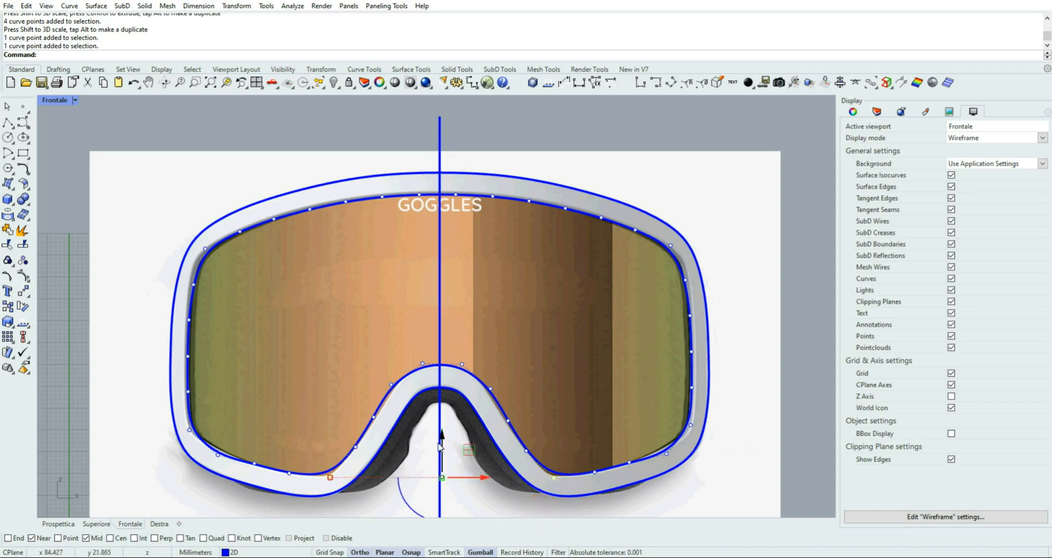
left_click(340, 538)
left_click_drag(442, 436, 443, 438)
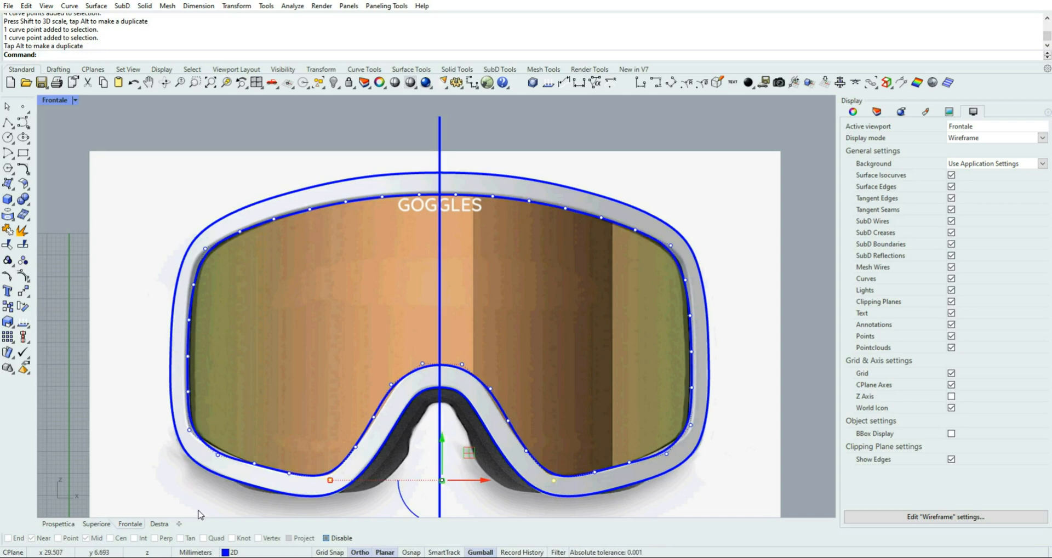
Raise the two lower outer corner control points of the lens curve slightly, and finish the point editing
left_click_drag(198, 504, 233, 440)
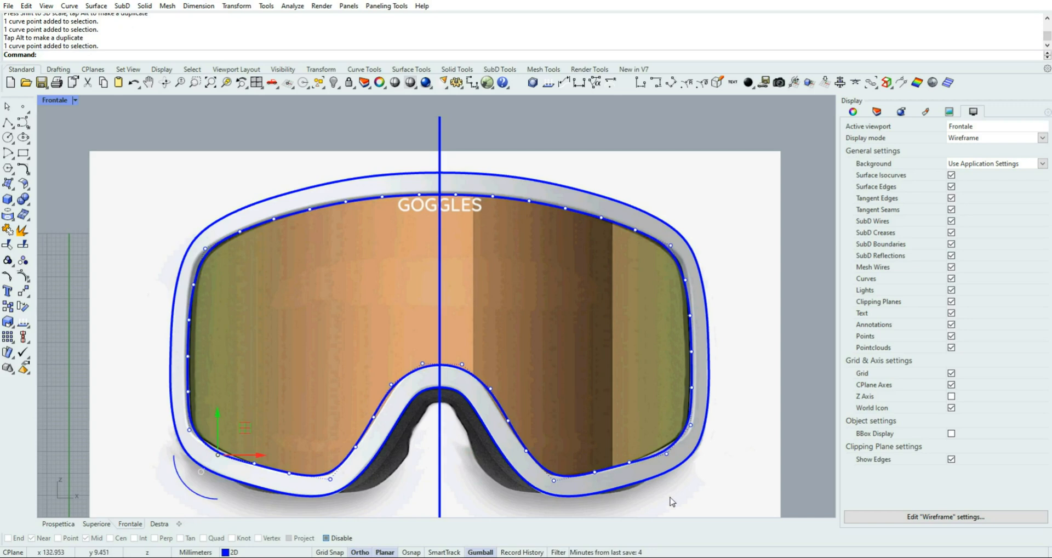
left_click_drag(651, 500, 677, 458)
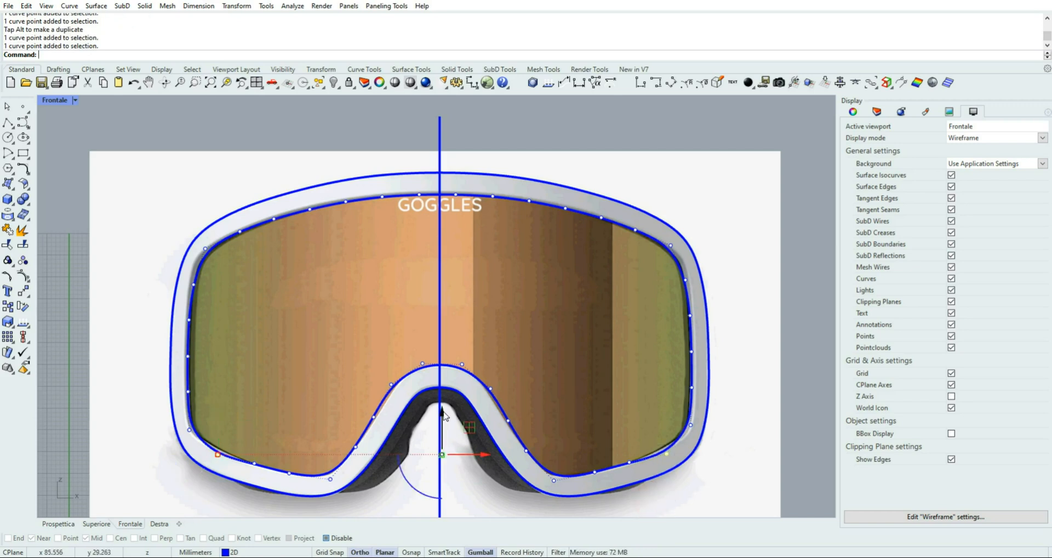
left_click_drag(444, 416, 444, 413)
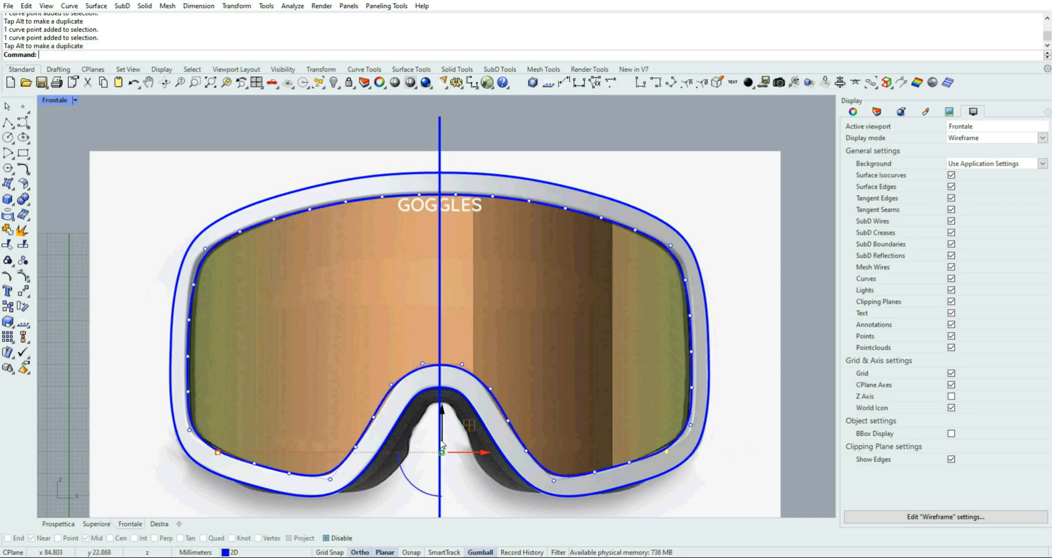
left_click(235, 179)
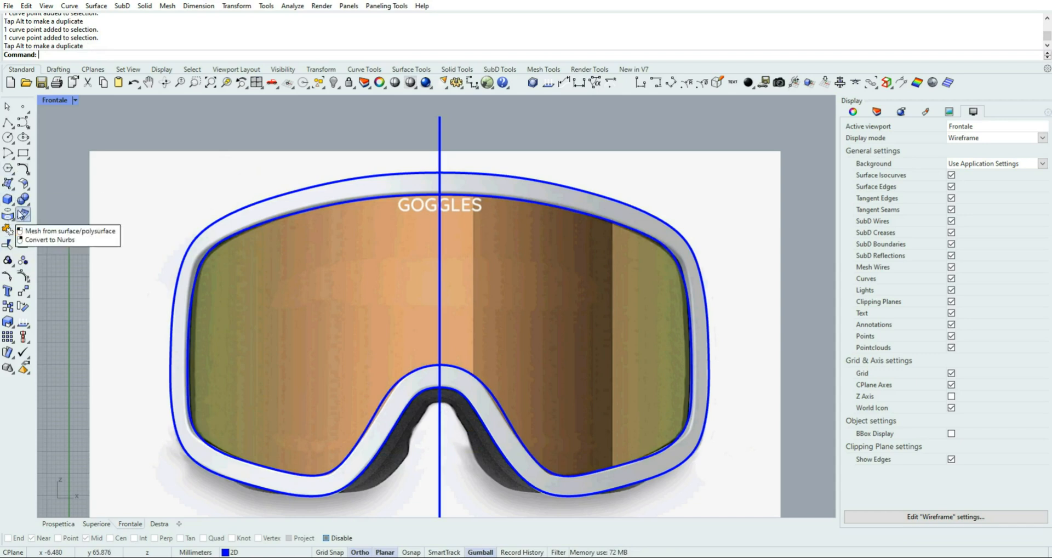
left_click(57, 69)
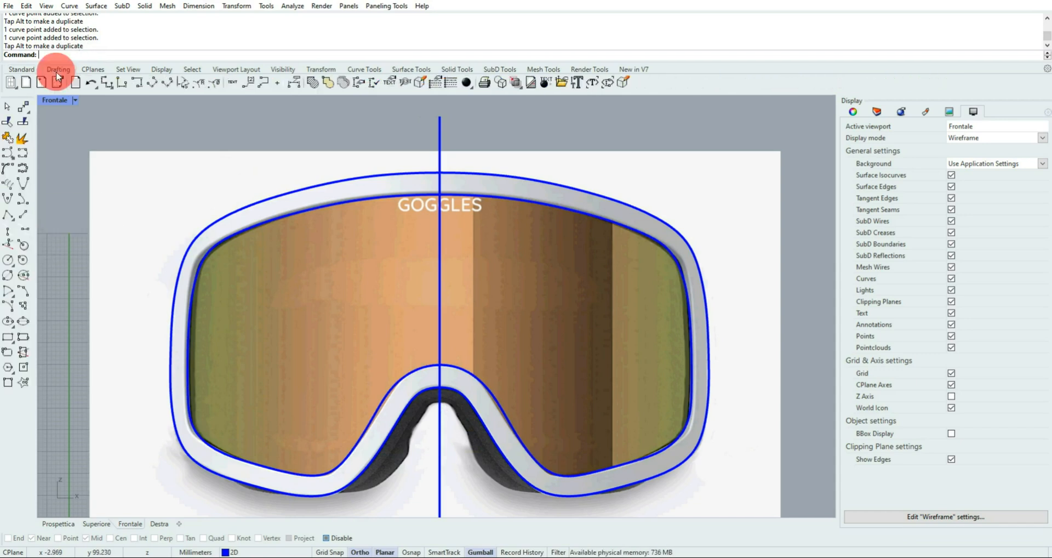
left_click(233, 82)
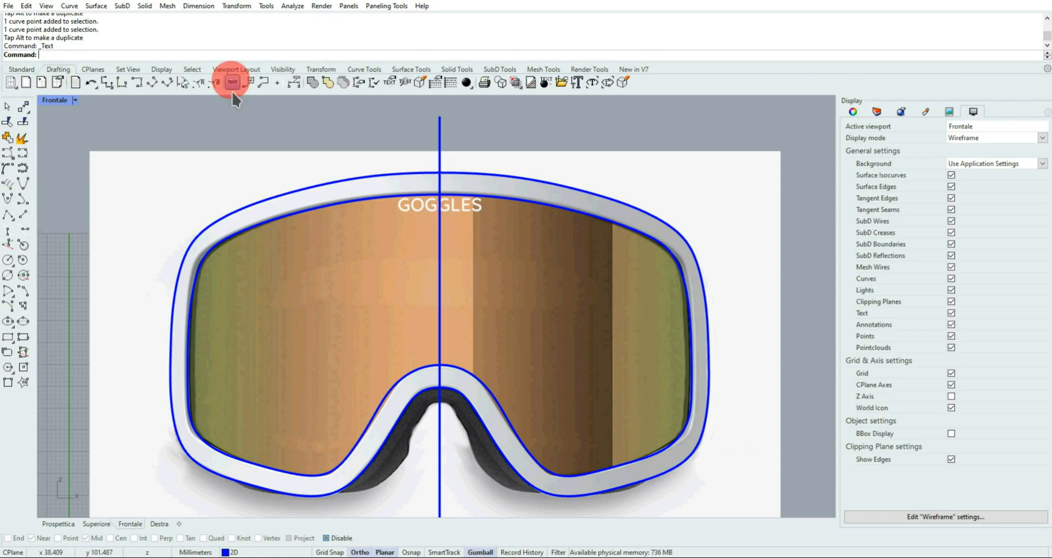
left_click(189, 137)
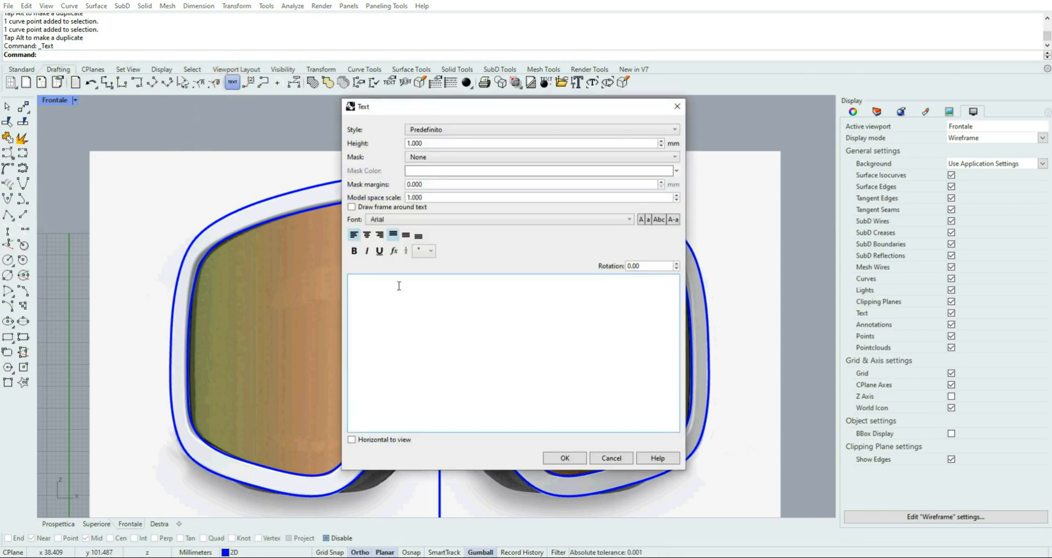
left_click(399, 286)
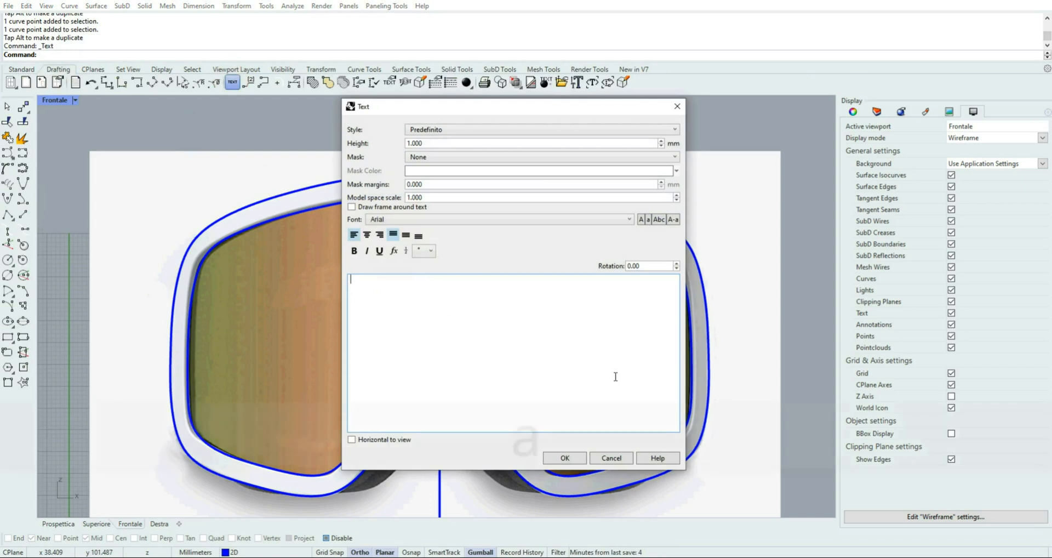
type("ALTERNA")
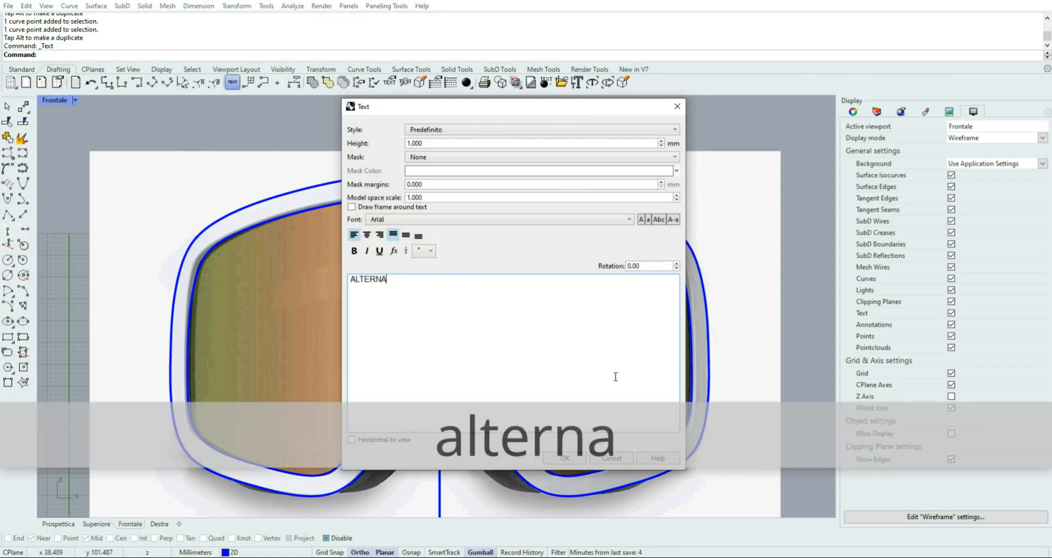
type("TIVE APP")
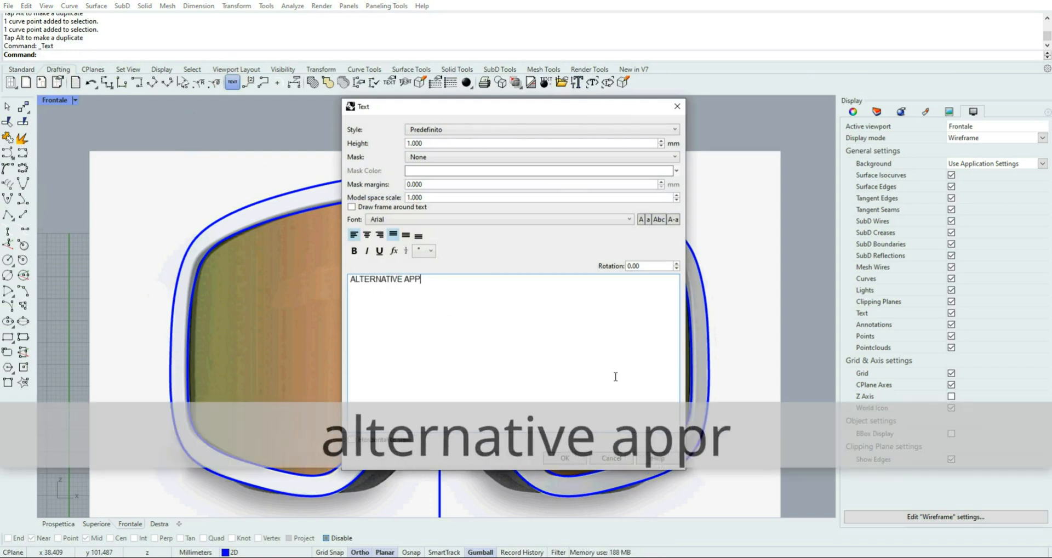
type("ROACH....")
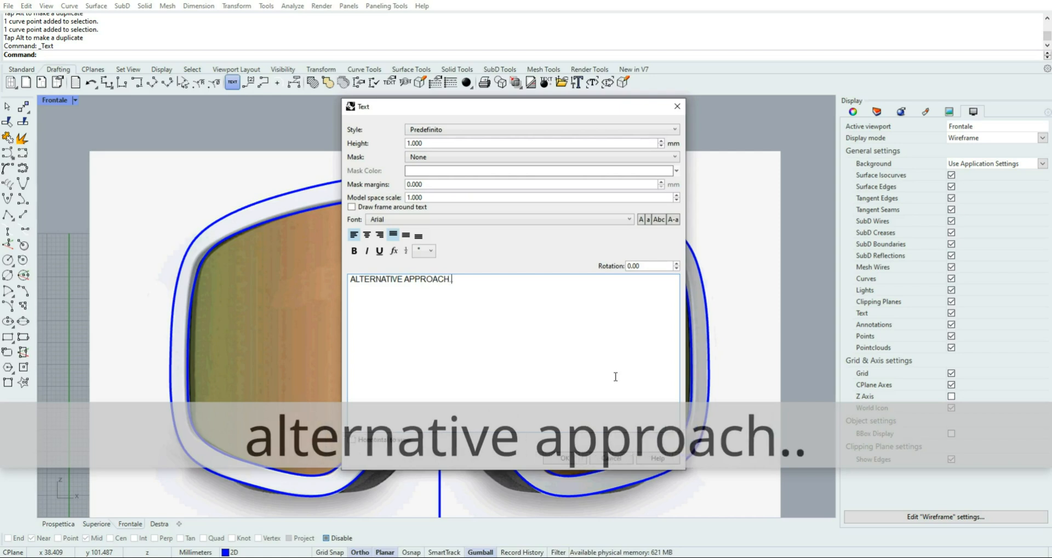
key("Return")
key("Return")
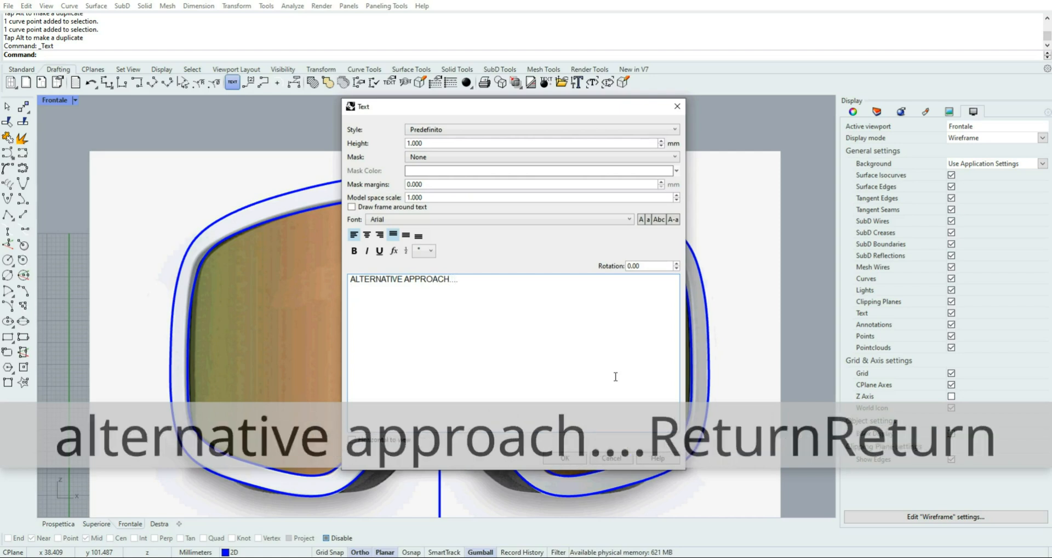
type("TR")
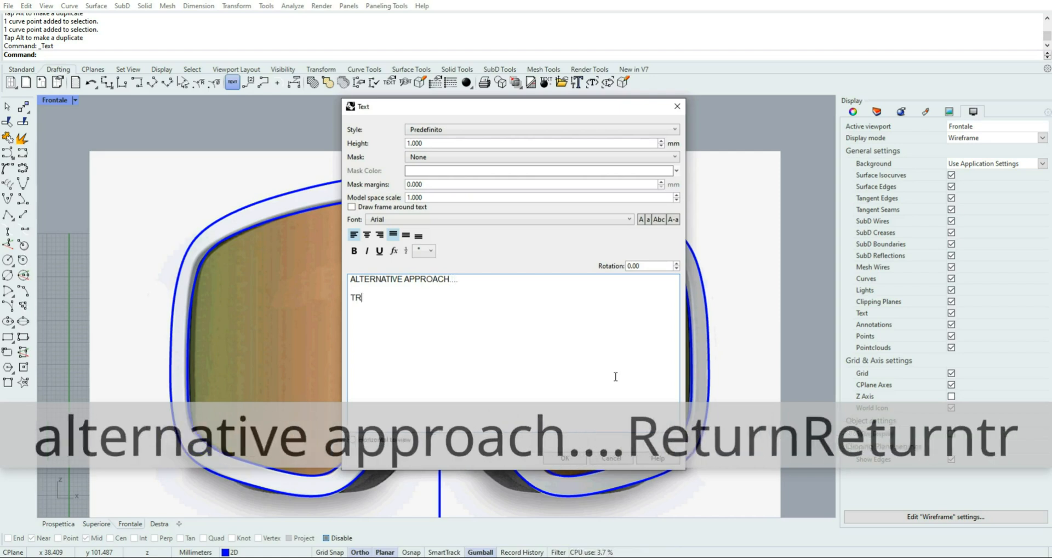
type("IM OUT ")
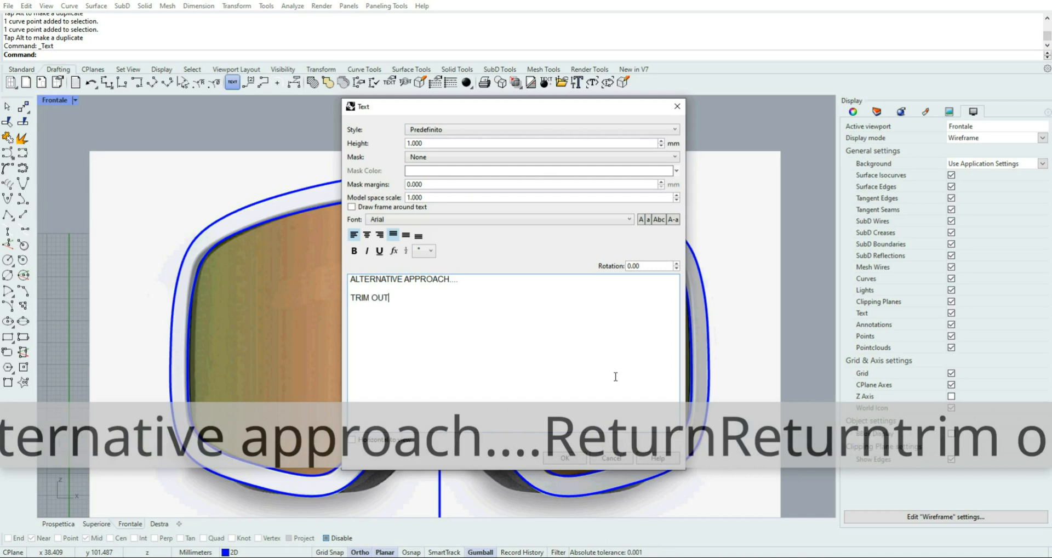
type("T")
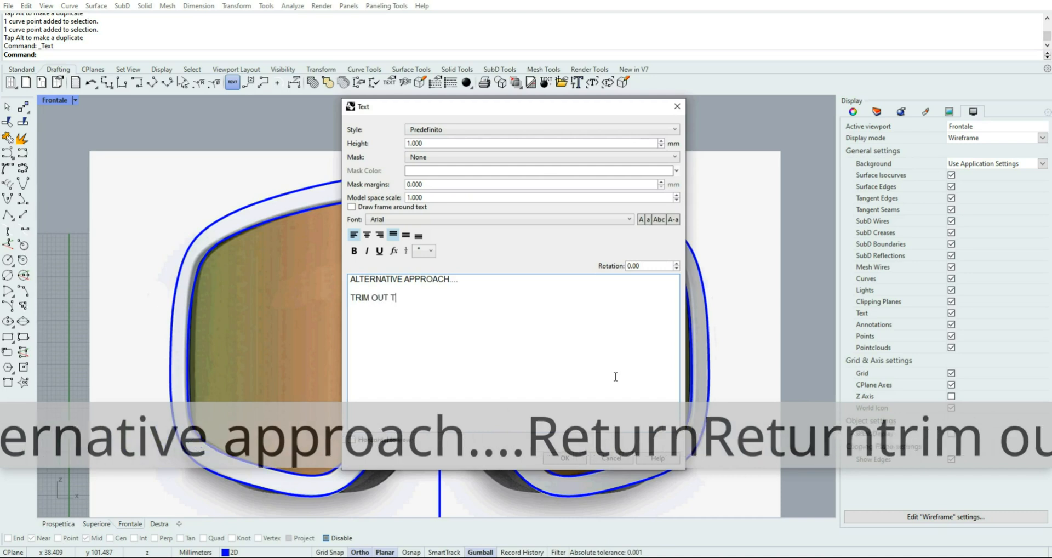
key("BackSpace")
type("O")
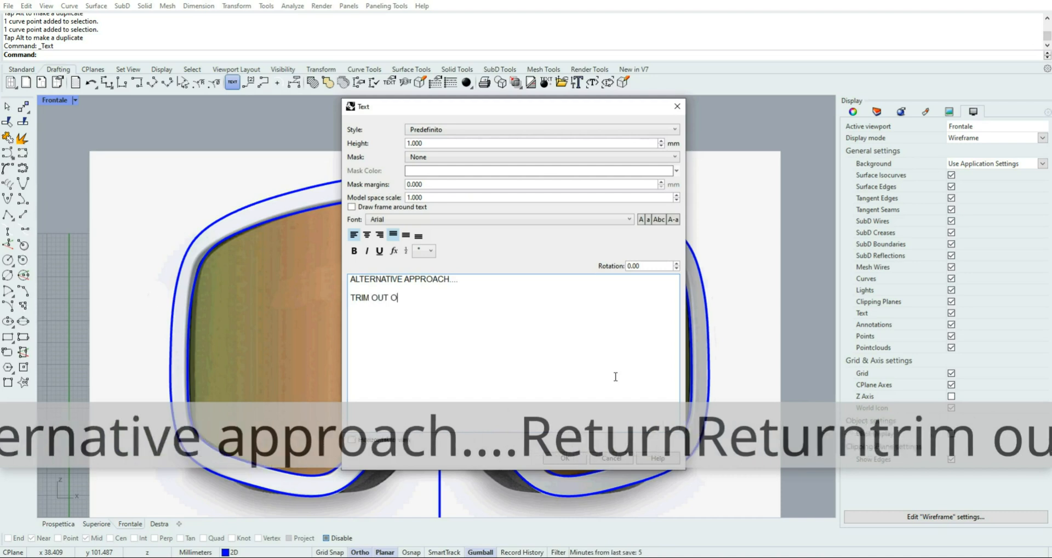
type("NE HALF")
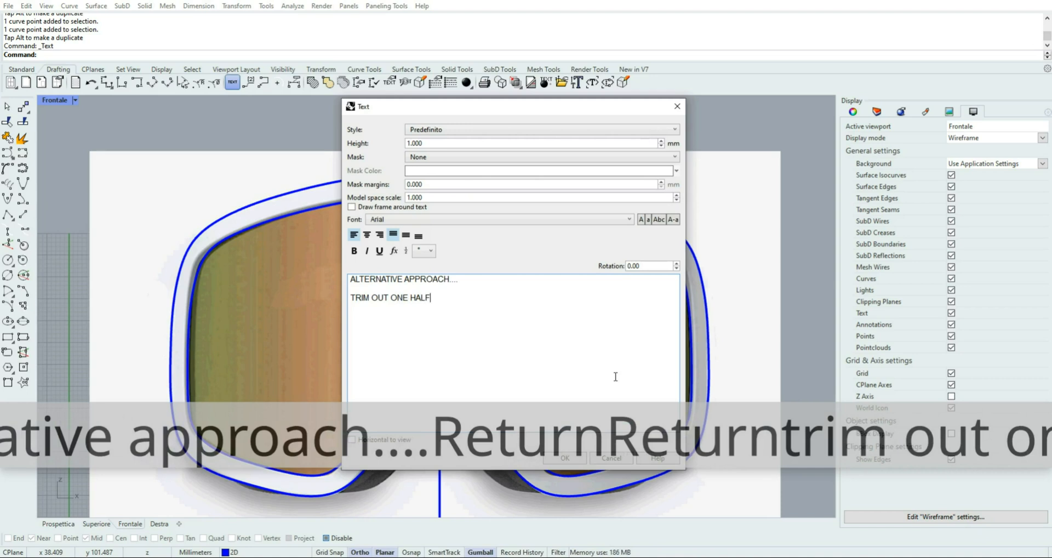
key("Return")
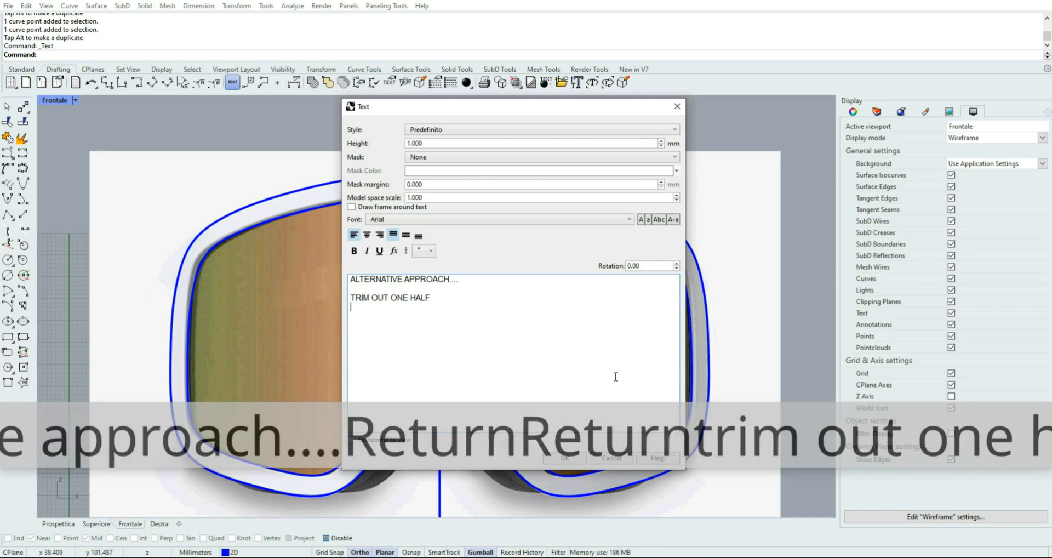
type("EDIT T")
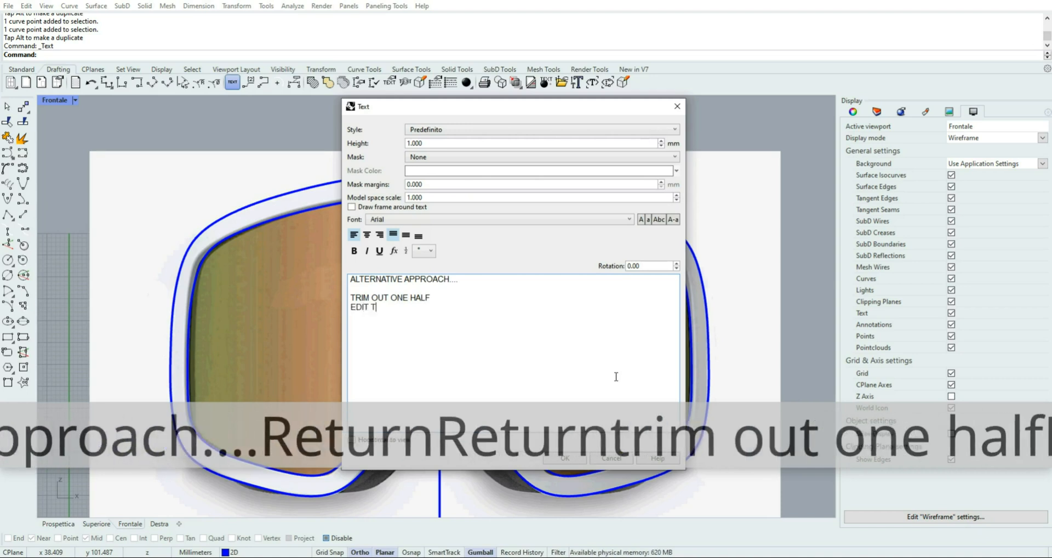
type("HE OTHE")
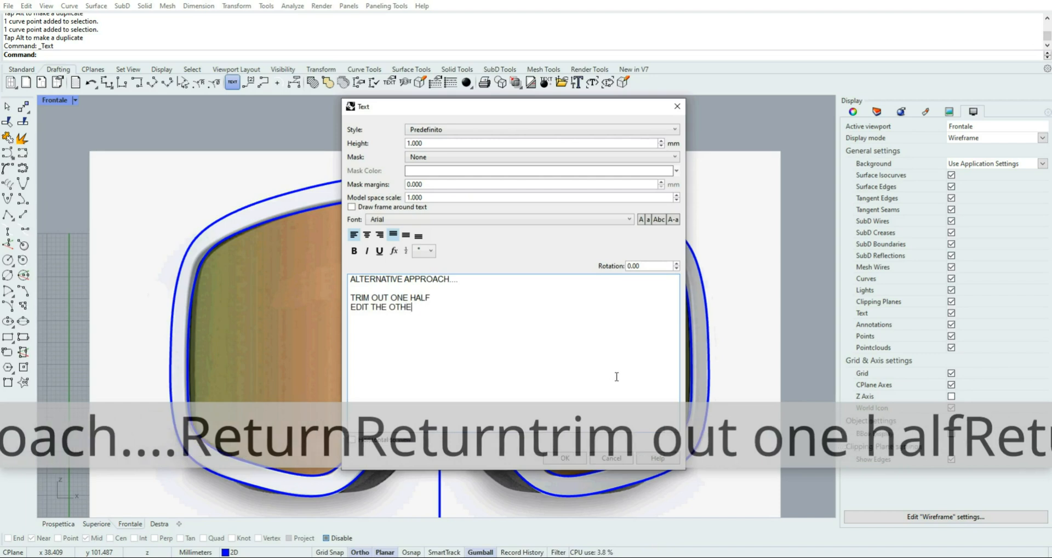
type("R")
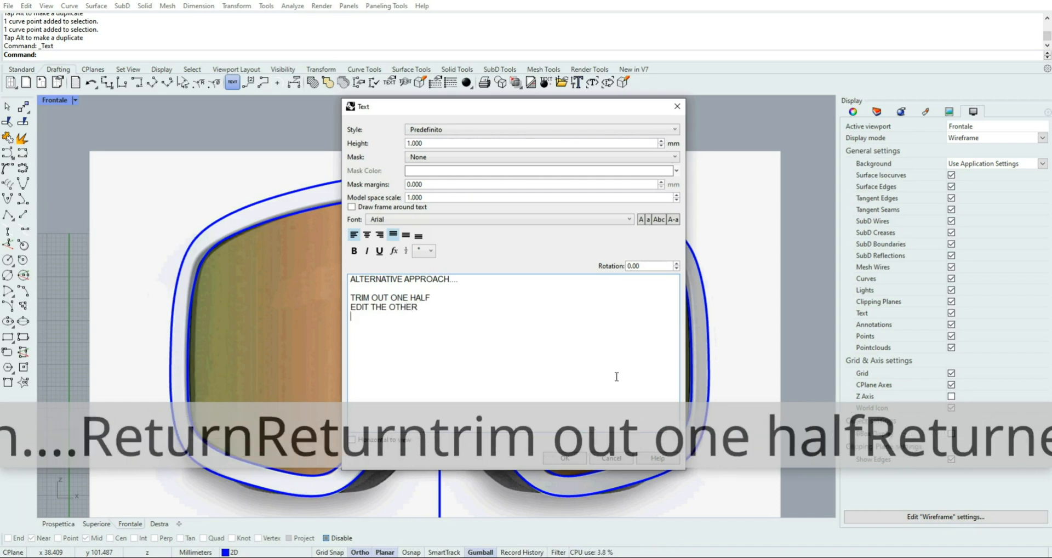
key("Return")
type("M")
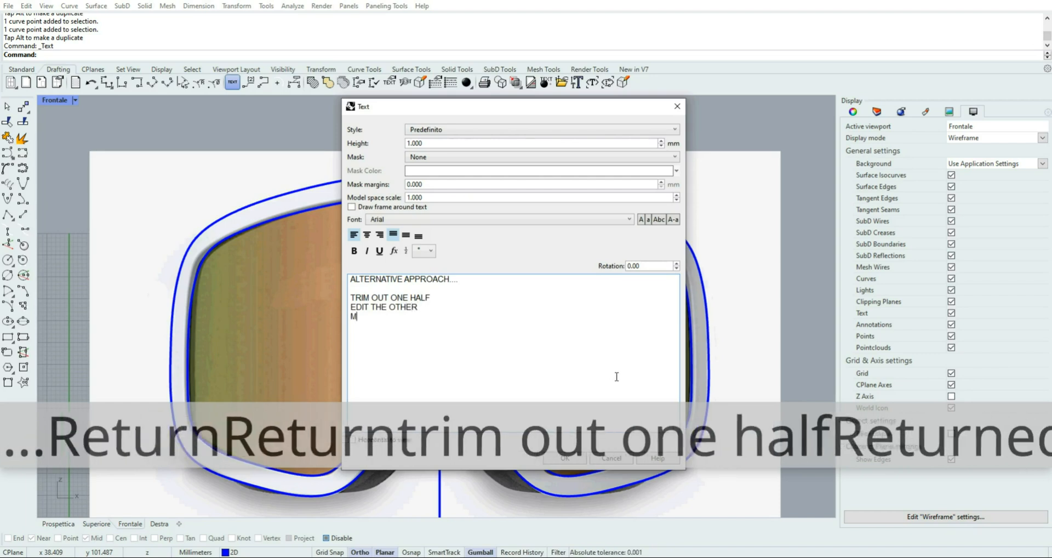
type("IRROR")
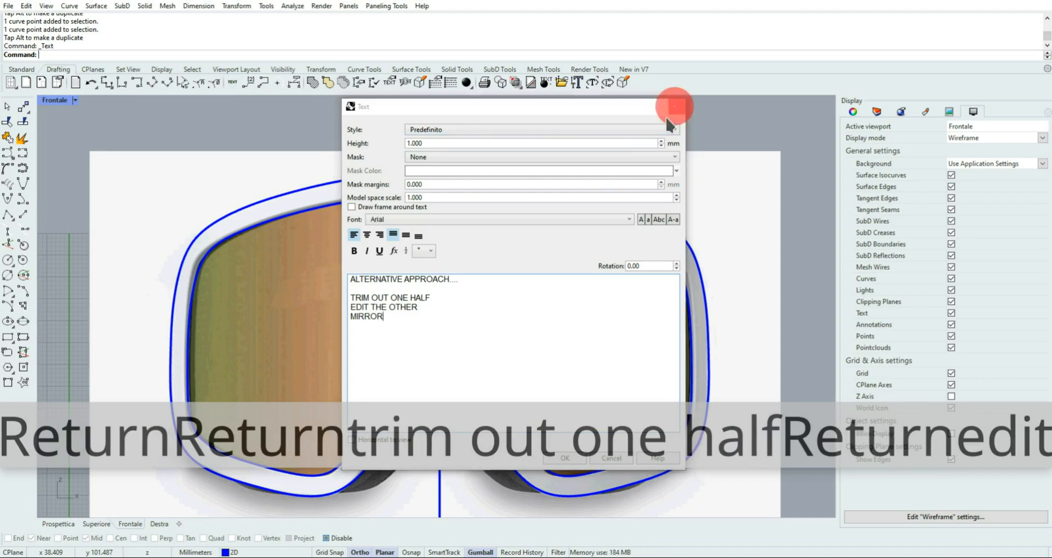
left_click(677, 106)
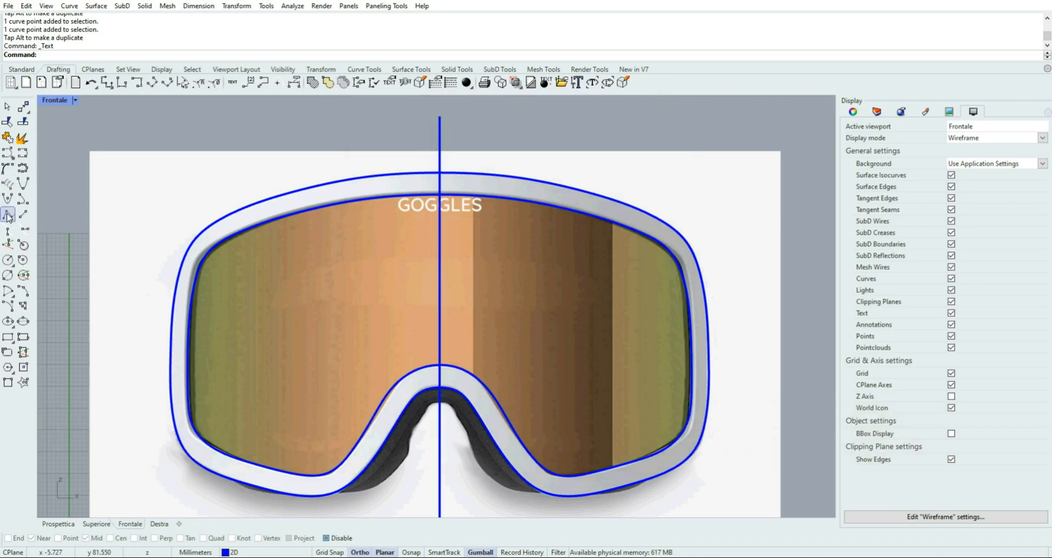
Trim away the right half of the lens curve, using the vertical centre line as the cutting object
left_click(22, 71)
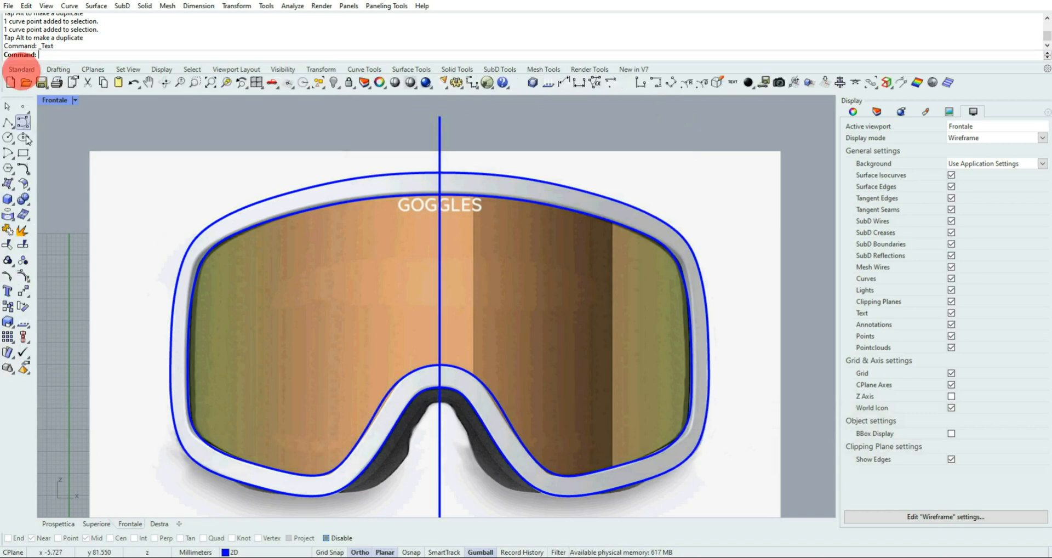
left_click(8, 245)
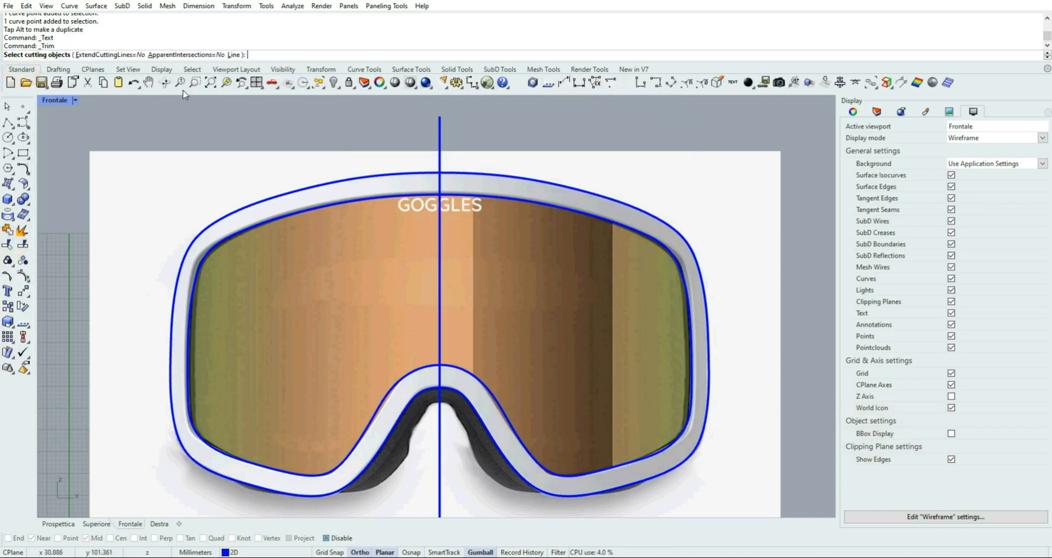
left_click(438, 136)
right_click(499, 212)
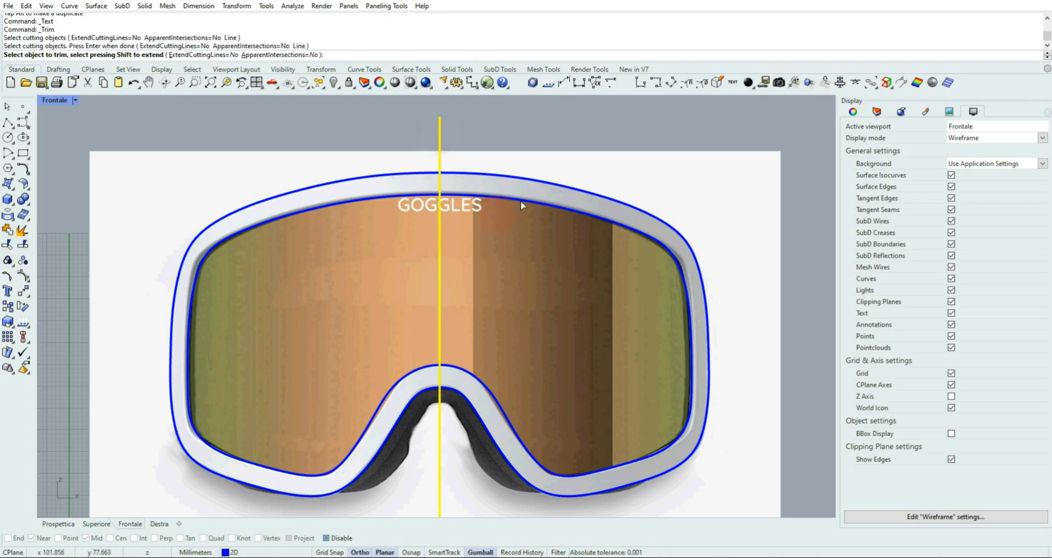
left_click(522, 200)
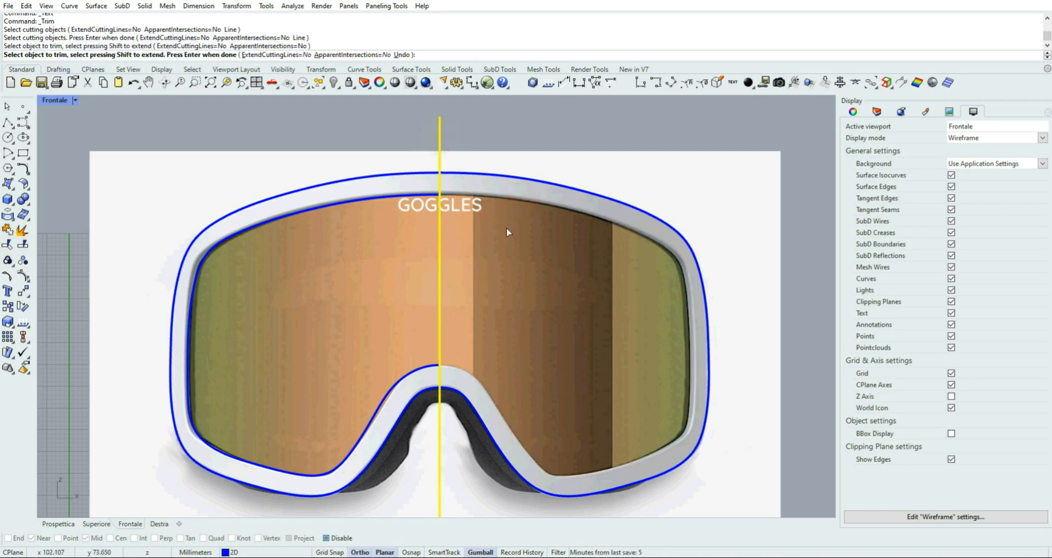
left_click(8, 106)
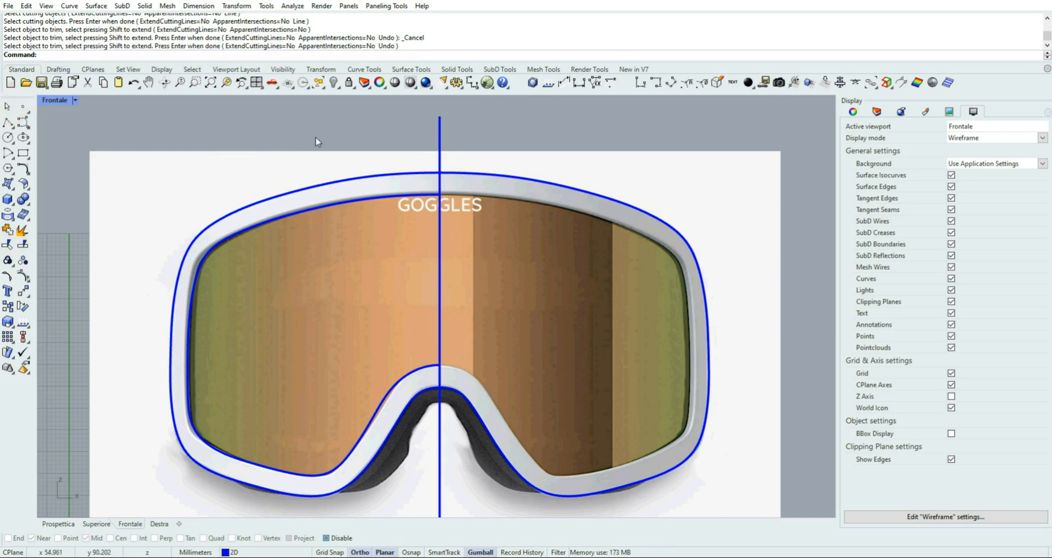
Start a Rebuild of the remaining left half of the lens curve and test point counts of 12 and 16
scroll(399, 401, "up", 2)
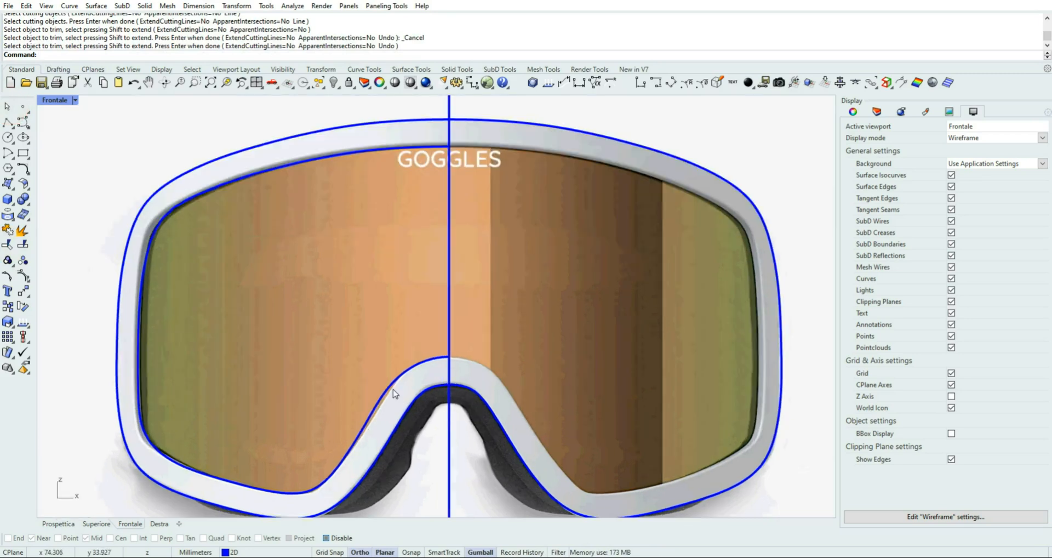
left_click(393, 390)
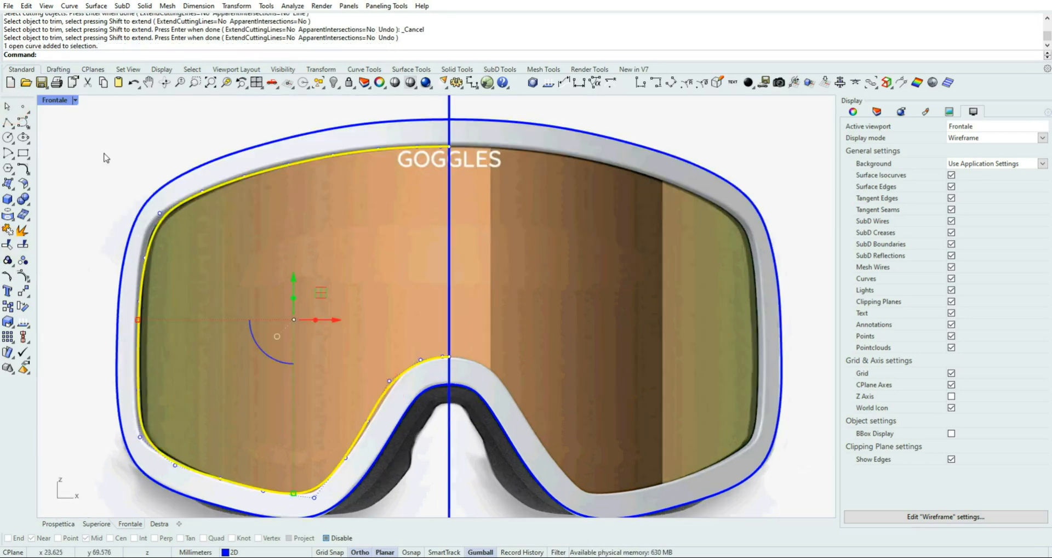
left_click(25, 6)
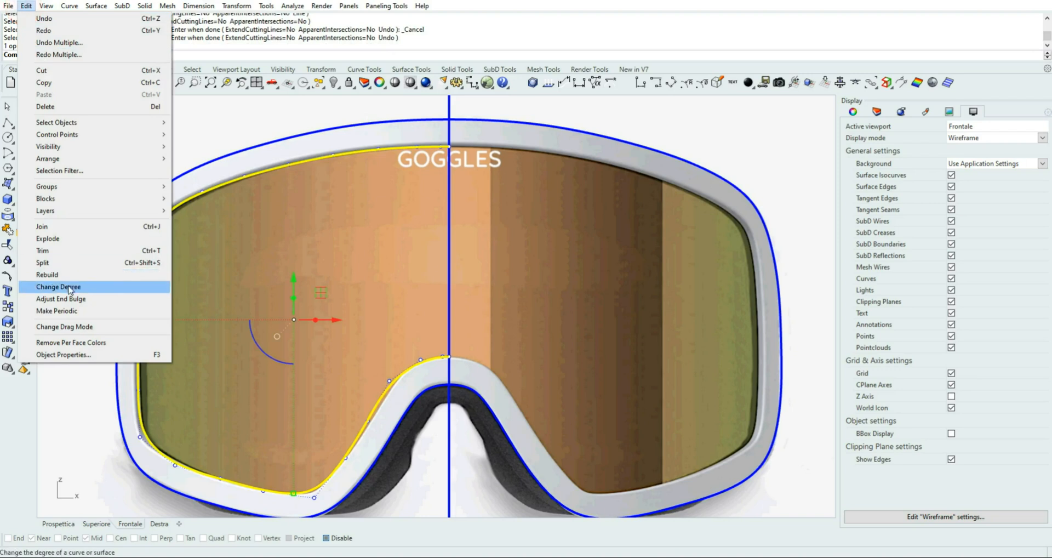
left_click(66, 275)
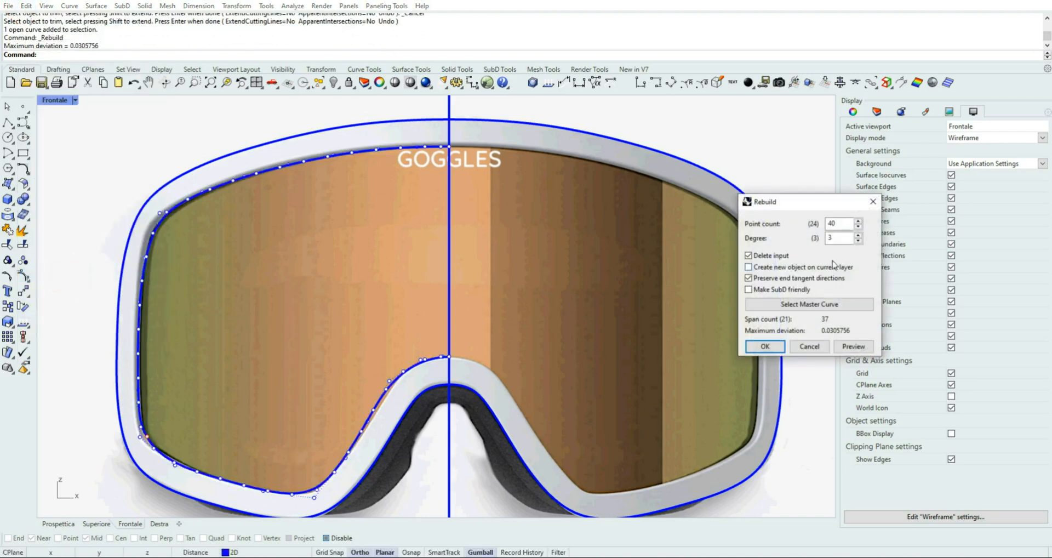
left_click_drag(825, 208, 657, 222)
double_click(677, 237)
type("12")
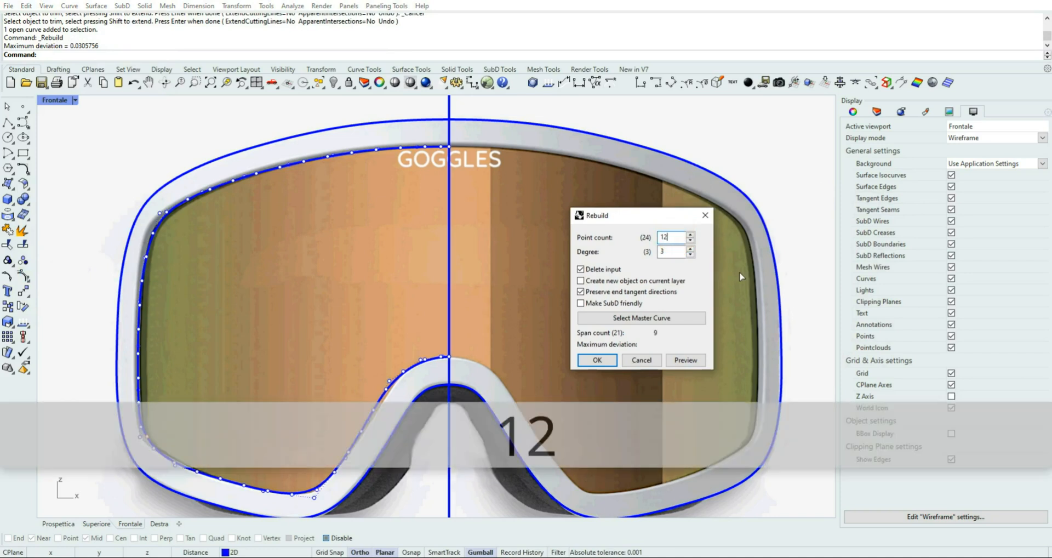
key("Tab")
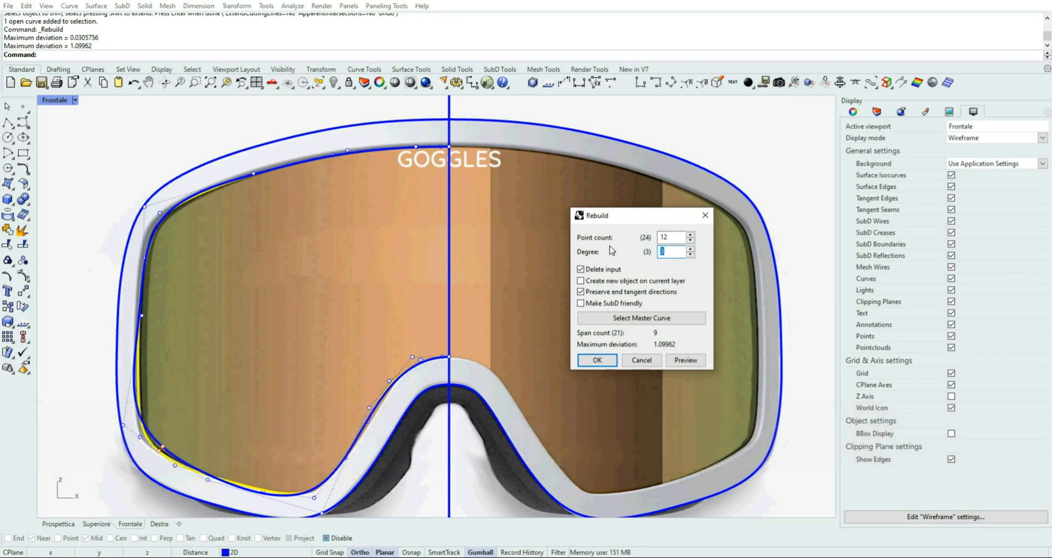
double_click(665, 236)
type("16")
key("Tab")
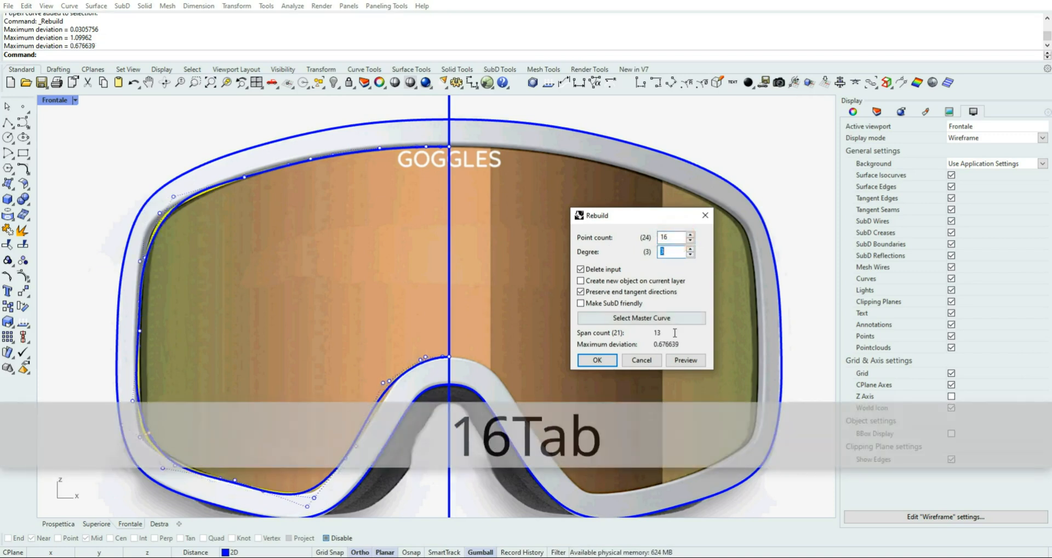
Raise the rebuild point count to 20 at degree 3 and apply it to the half lens curve
left_click(691, 236)
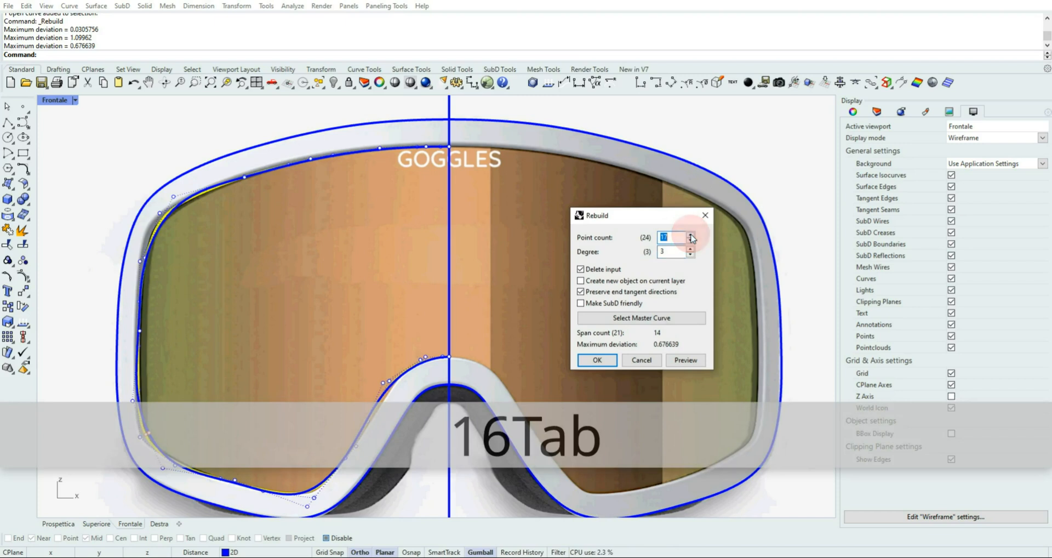
left_click(691, 236)
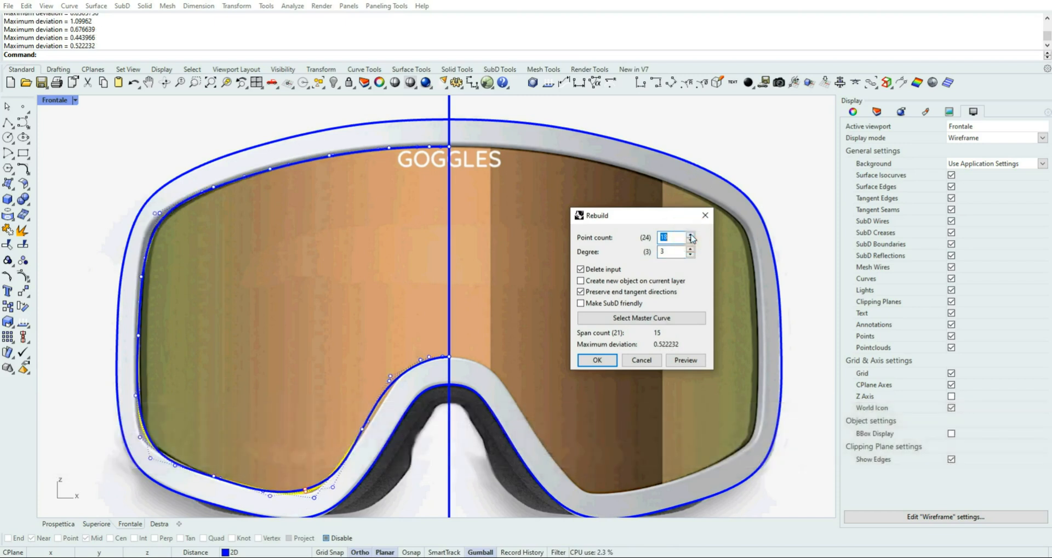
left_click(691, 236)
left_click(690, 236)
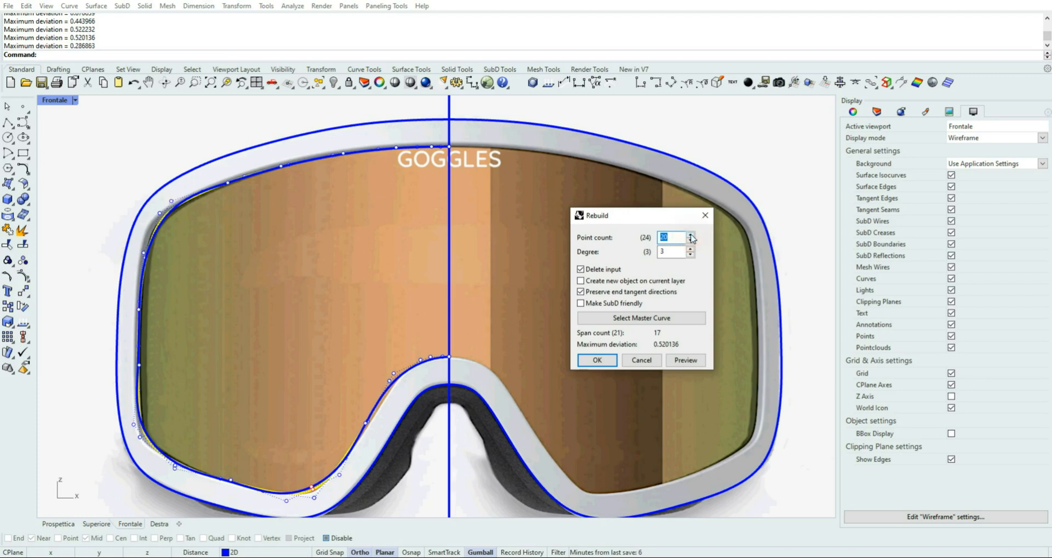
left_click(597, 359)
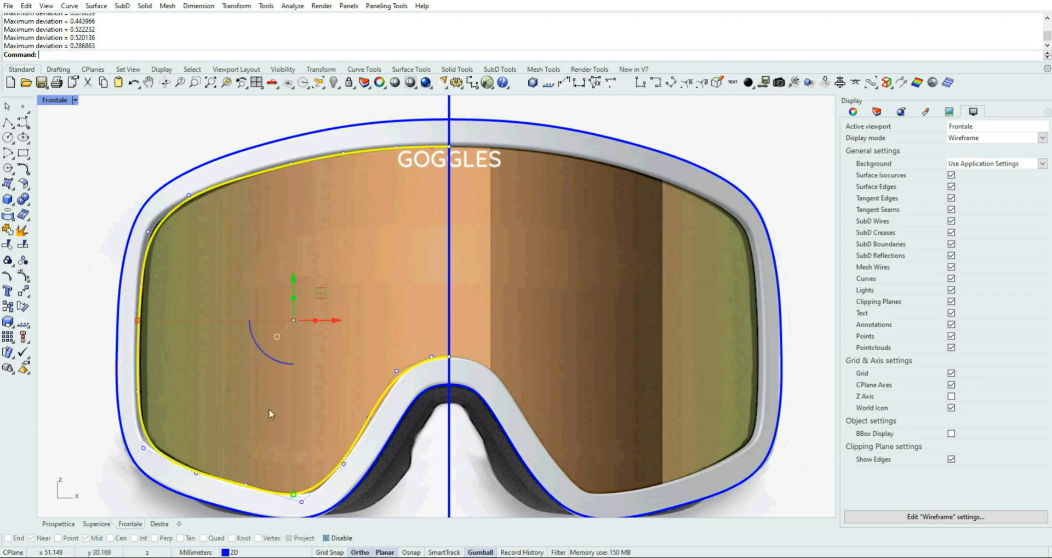
At the half lens curve's upper outer corner, lower the upper control point slightly and shift the outer one slightly up and outward
right_click_drag(355, 359, 369, 323)
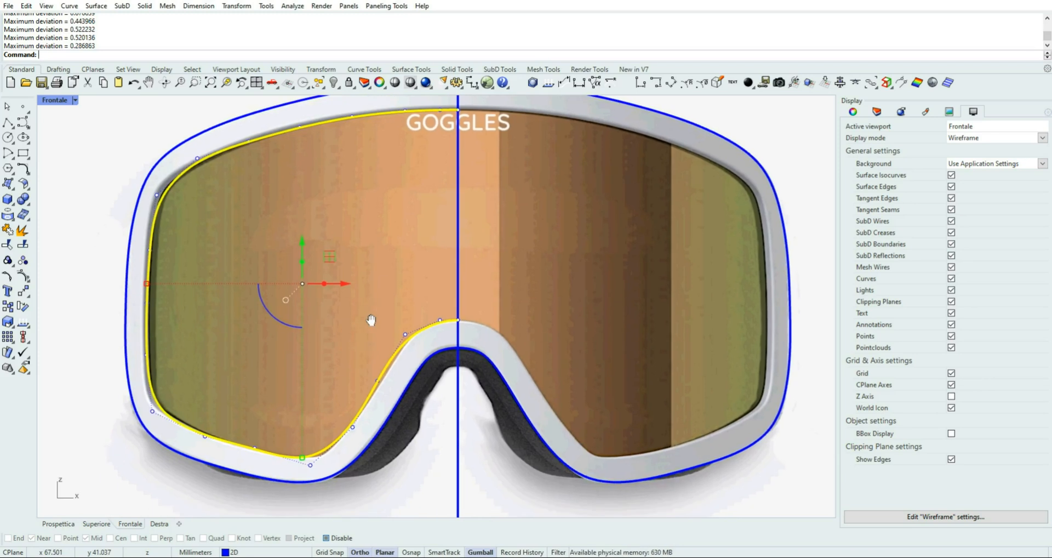
scroll(159, 185, "up", 3)
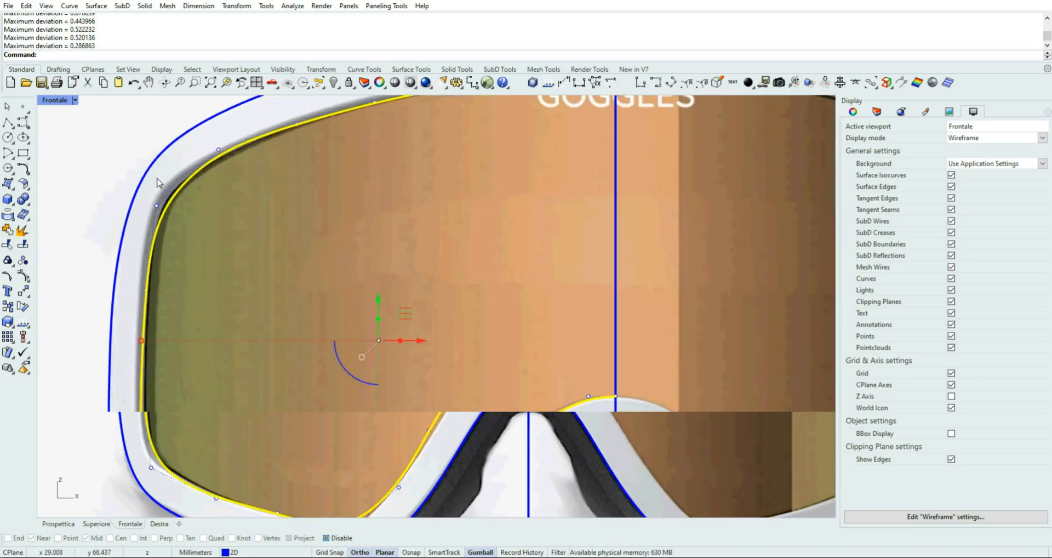
right_click_drag(206, 180, 231, 247)
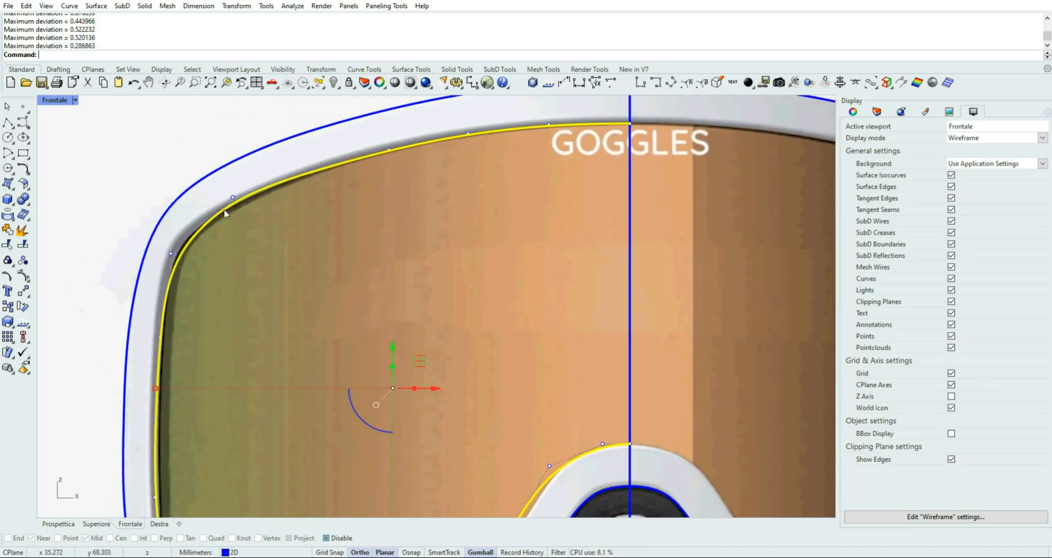
left_click_drag(210, 153, 256, 215)
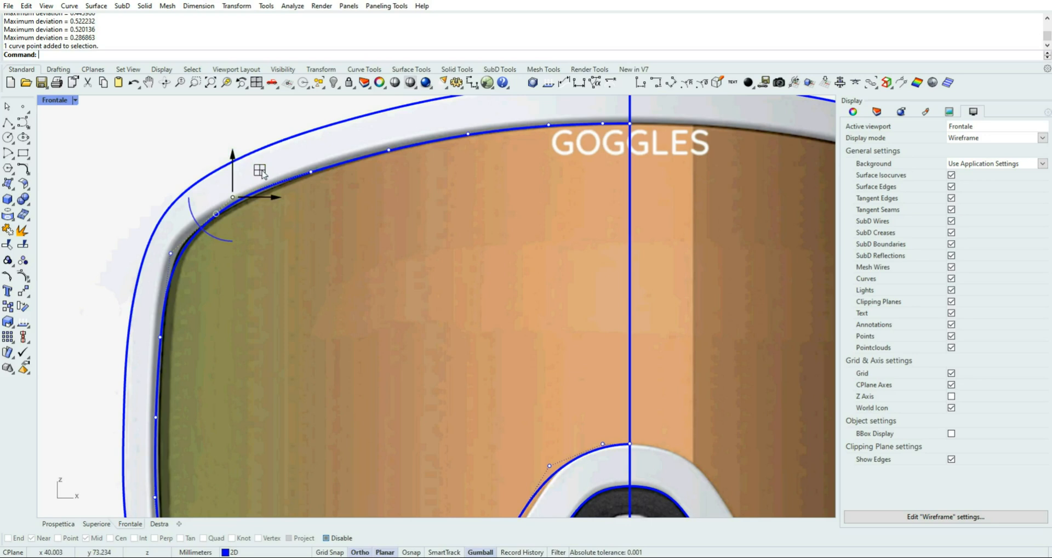
left_click_drag(261, 172, 261, 173)
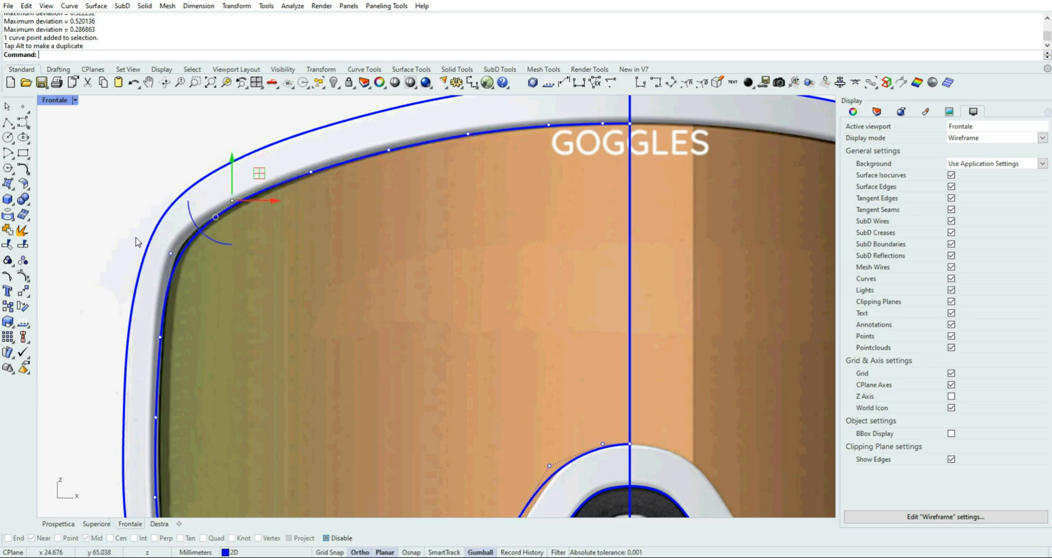
left_click_drag(135, 237, 195, 268)
left_click_drag(198, 226, 192, 228)
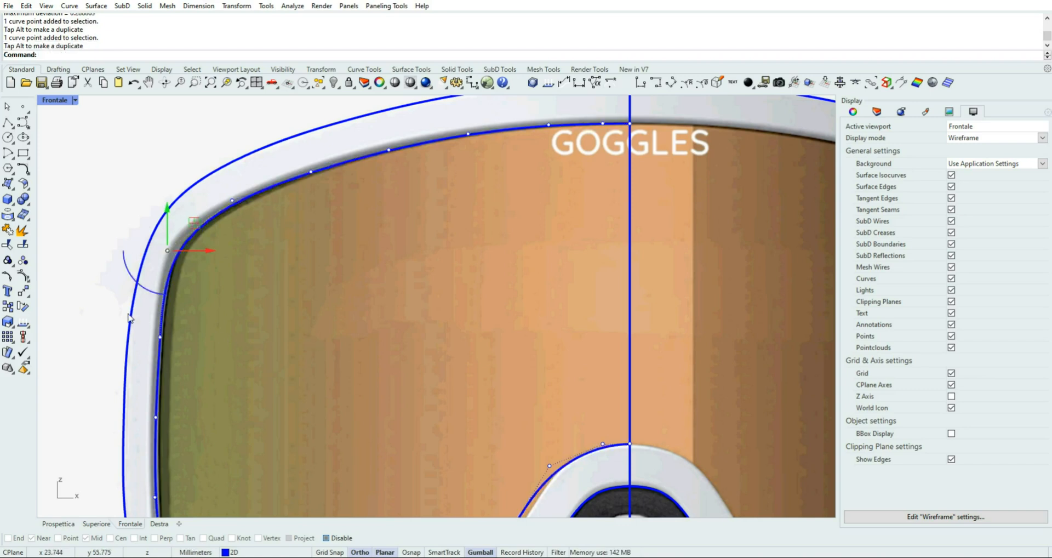
Shift the three control points along the outer side of the half lens curve very slightly outward together
left_click_drag(107, 314, 199, 344)
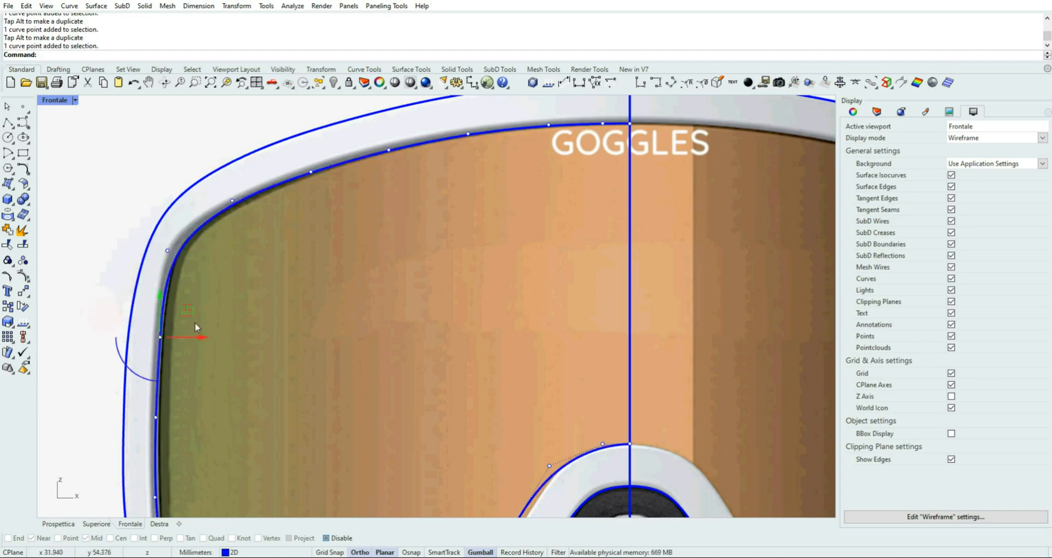
scroll(192, 363, "down", 2)
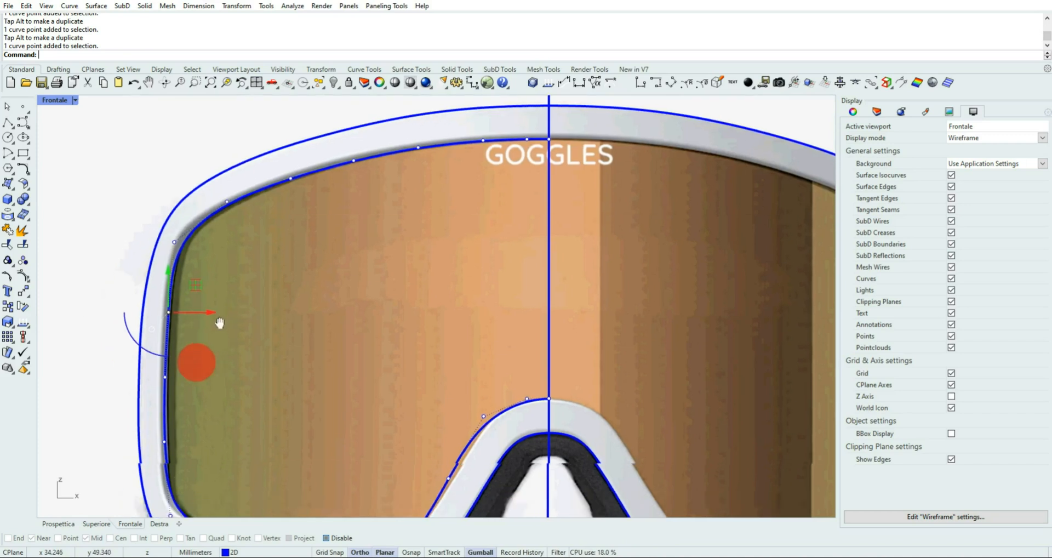
right_click_drag(195, 364, 219, 316)
left_click_drag(108, 265, 226, 431)
left_click_drag(209, 358, 208, 359)
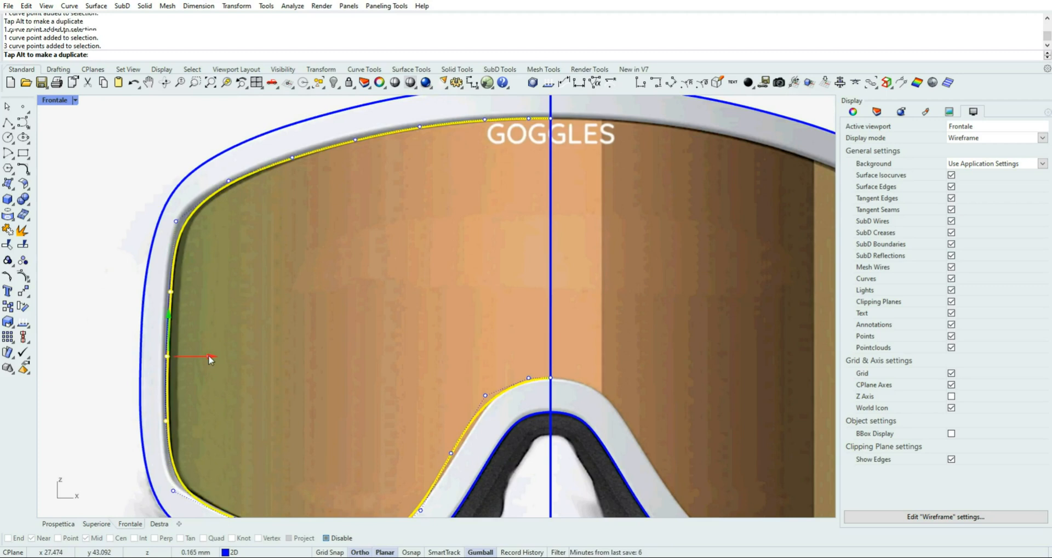
Nudge the lowest of the three side control points of the half lens curve slightly inward
right_click_drag(112, 389, 99, 271)
left_click(110, 303)
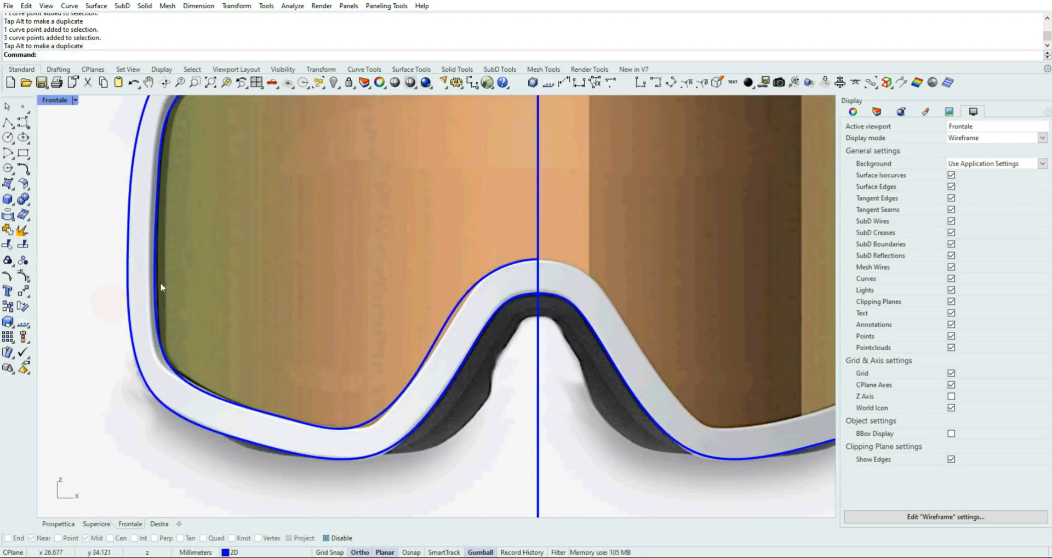
left_click(154, 301)
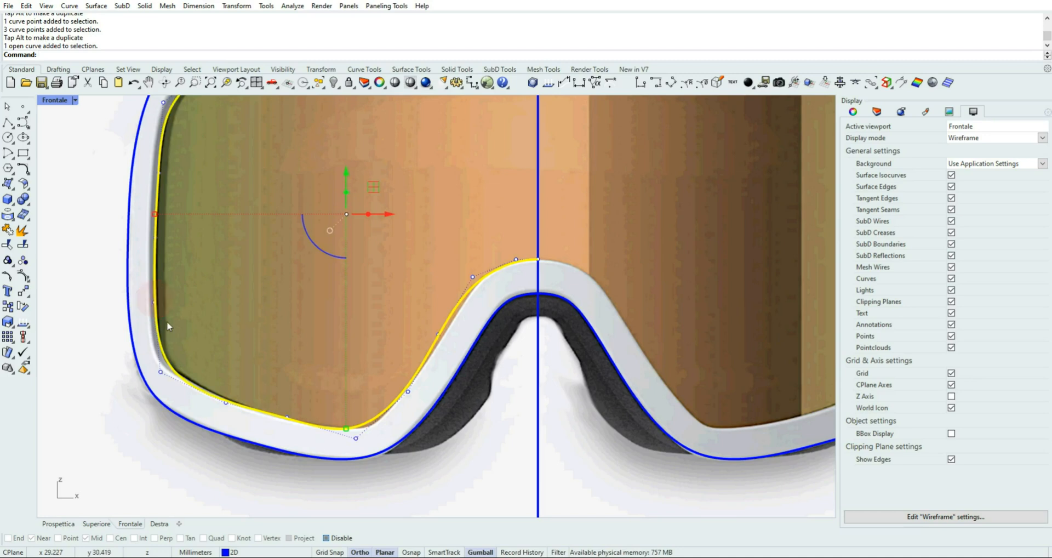
left_click_drag(98, 283, 200, 303)
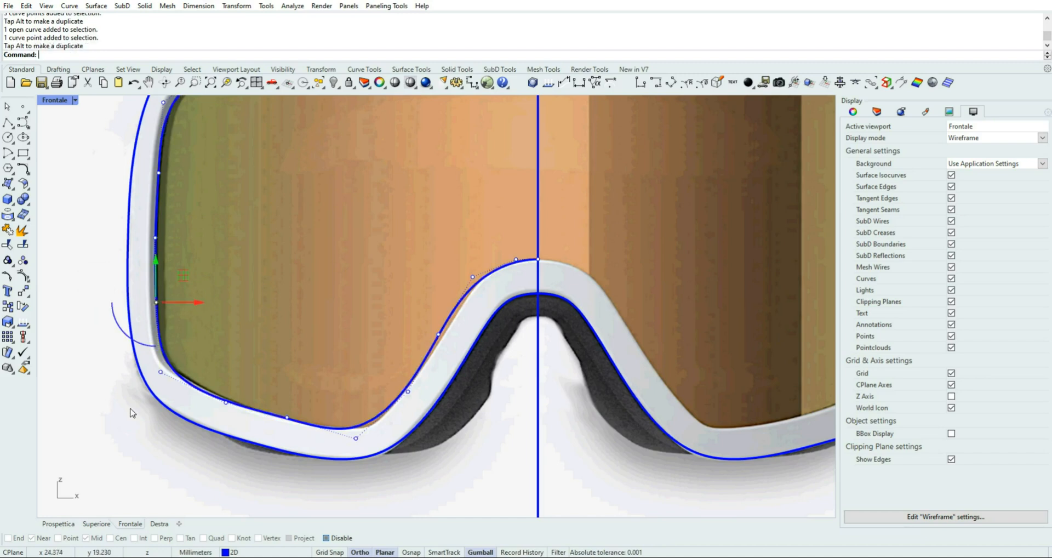
Raise the lower-edge control point beside the outer corner slightly and shift the corner control point slightly up and outward
left_click_drag(146, 439, 276, 387)
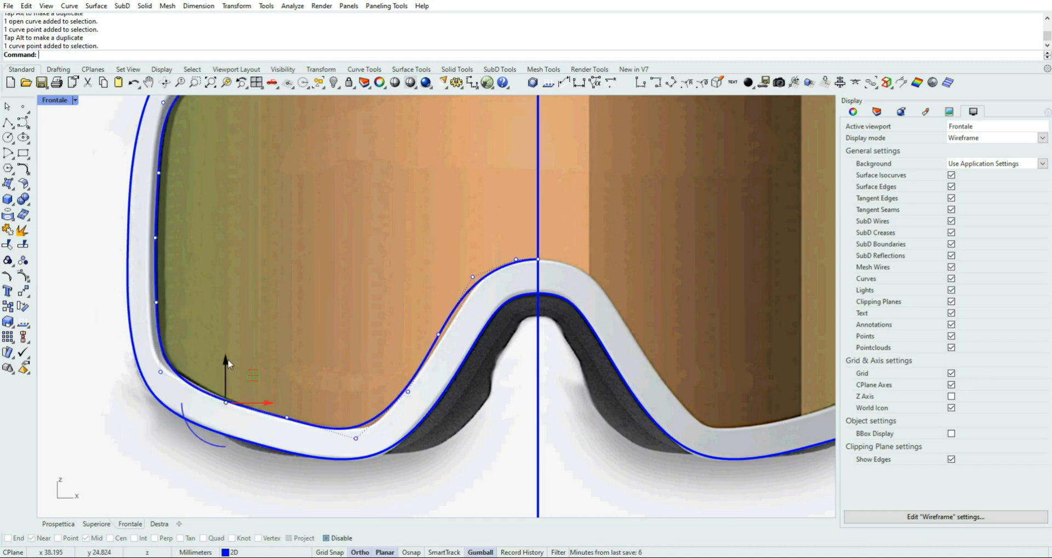
left_click_drag(227, 360, 228, 357)
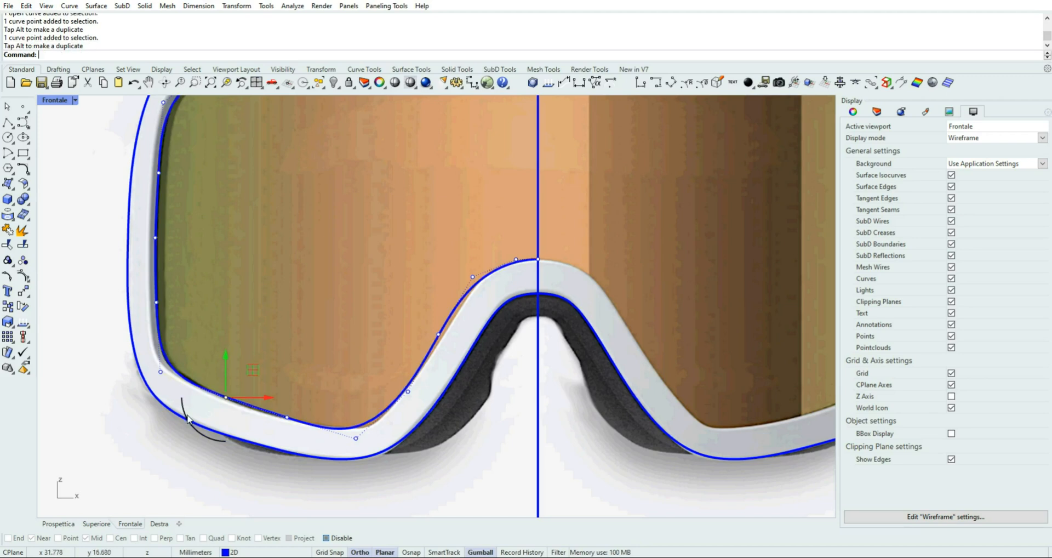
left_click_drag(109, 401, 176, 372)
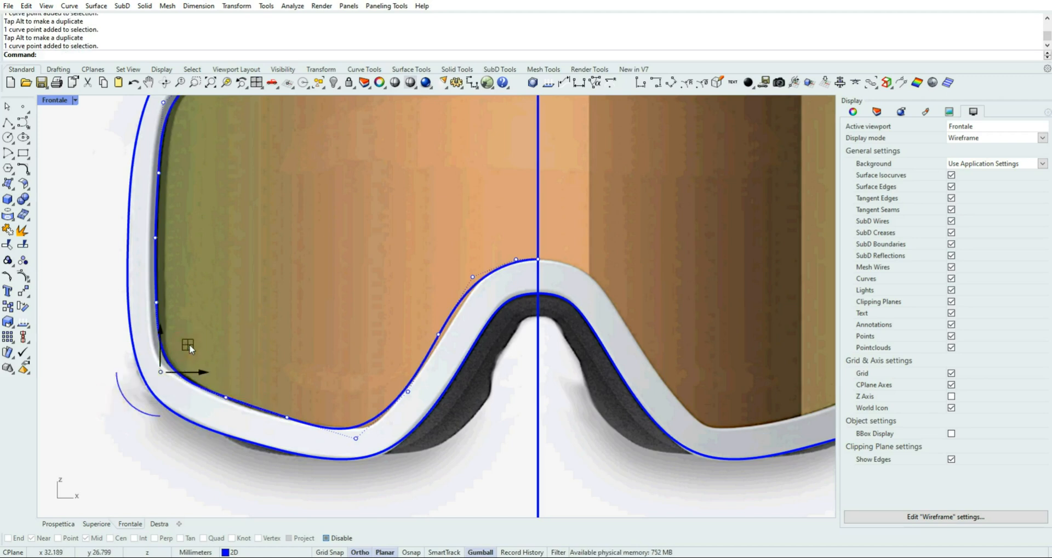
left_click_drag(189, 344, 186, 352)
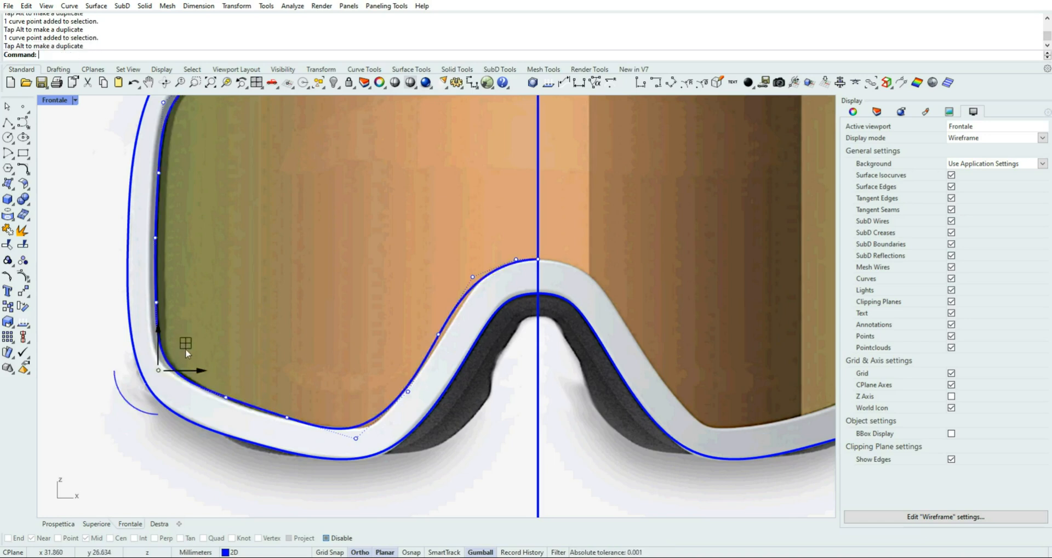
Even out the half lens curve's two lower-edge control points slightly and shift the lower inner corner point slightly down and toward the nose
left_click(223, 387)
left_click_drag(250, 371, 373, 462)
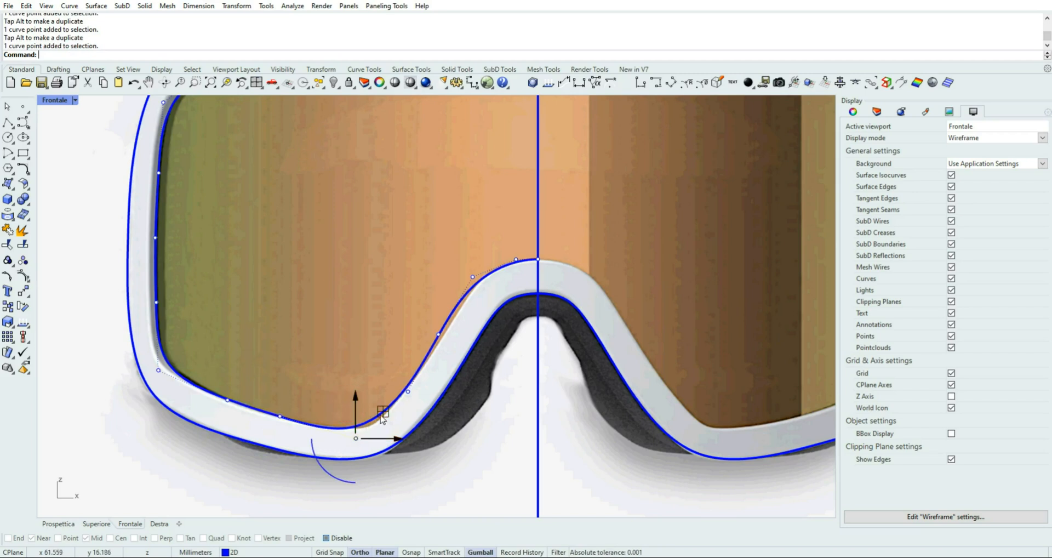
left_click_drag(386, 421, 390, 417)
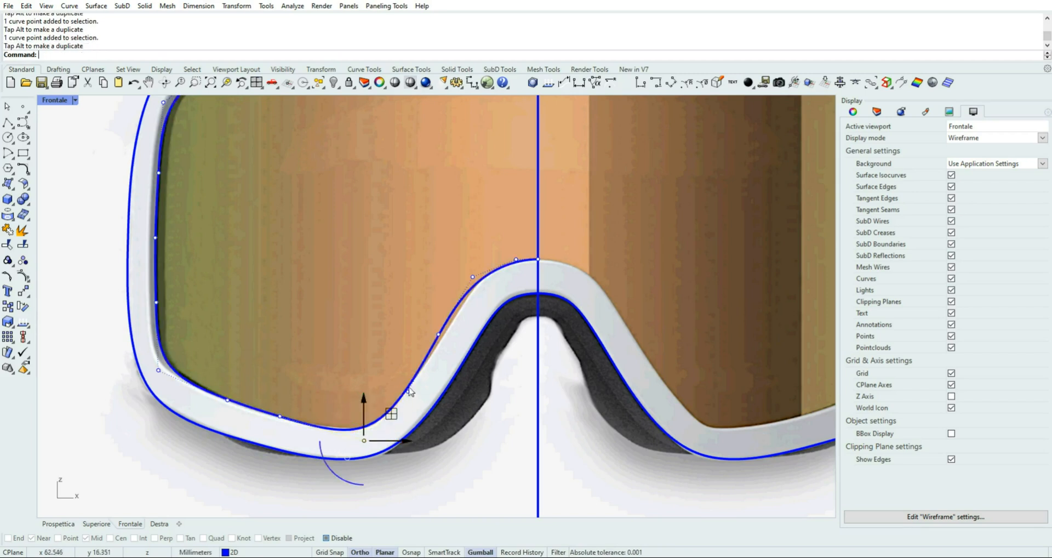
Nudge the half lens curve's control point midway along the nose slope slightly down and inward, and shift the lower inner corner point very slightly up and outward
left_click_drag(421, 324, 450, 354)
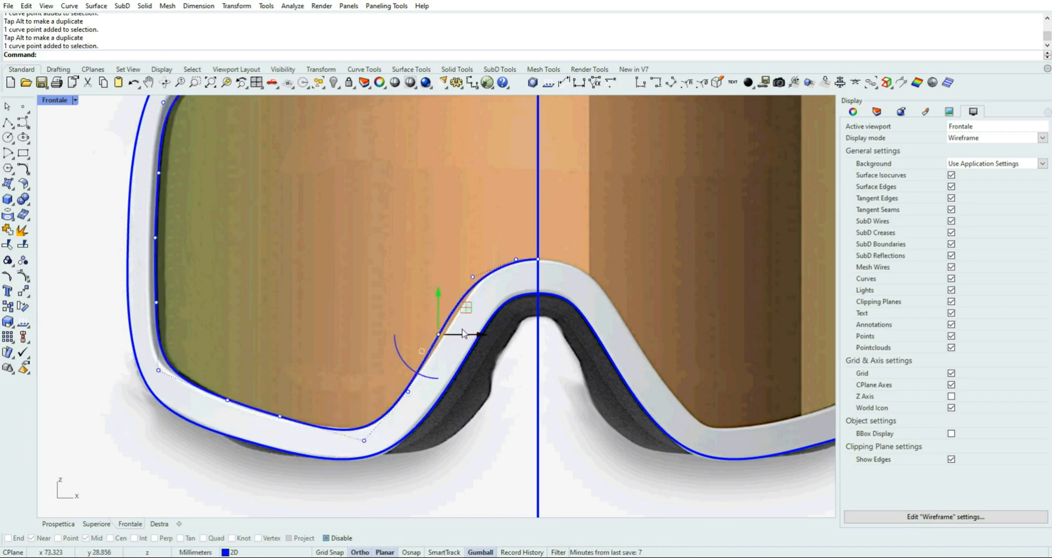
mouse_move(459, 306)
left_mouse_down()
mouse_move(467, 314)
mouse_move(454, 323)
left_mouse_up()
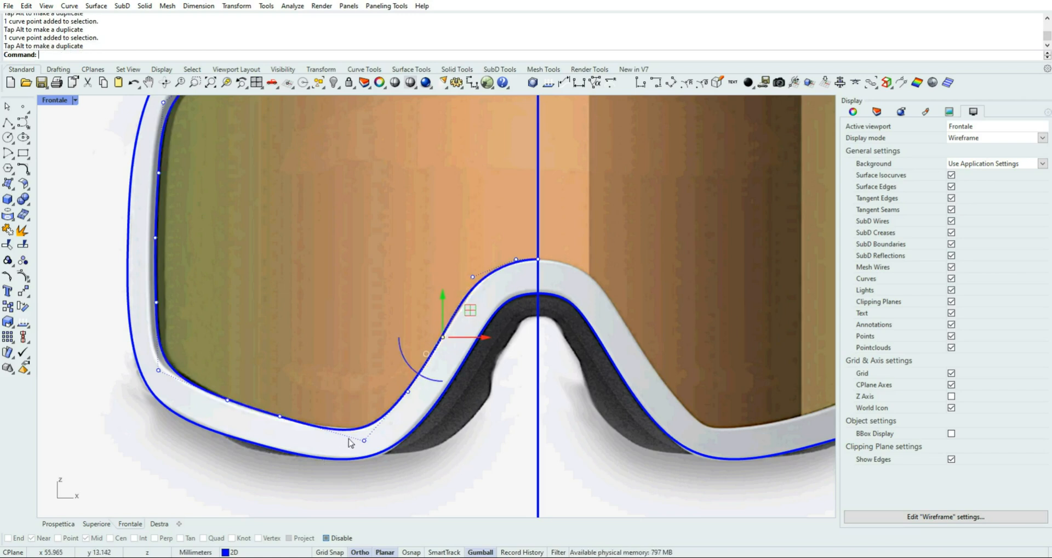
left_click_drag(344, 485, 387, 416)
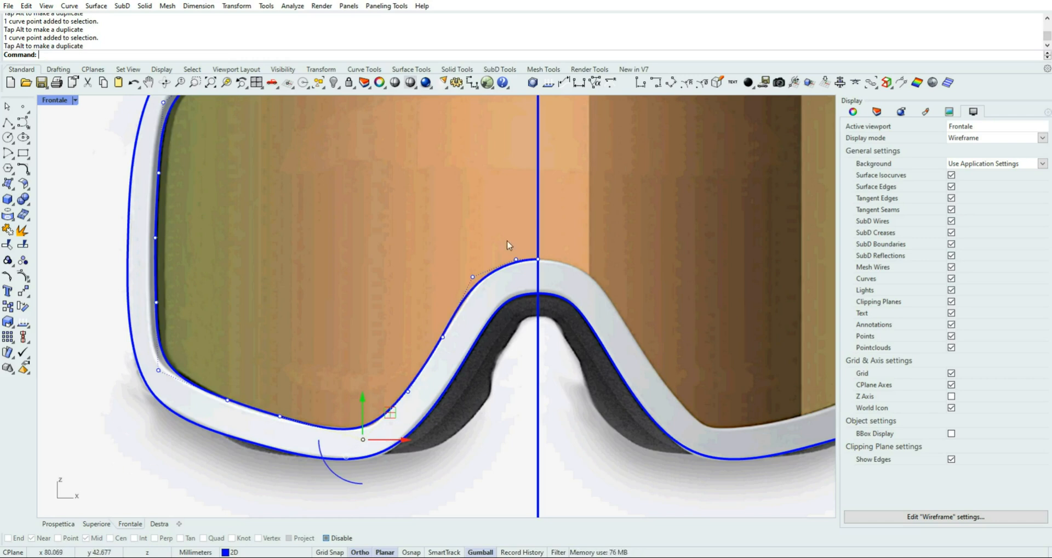
Level the half lens curve's two control points at the nose-bridge centreline by scaling them vertically to 0
left_click_drag(507, 242, 545, 269)
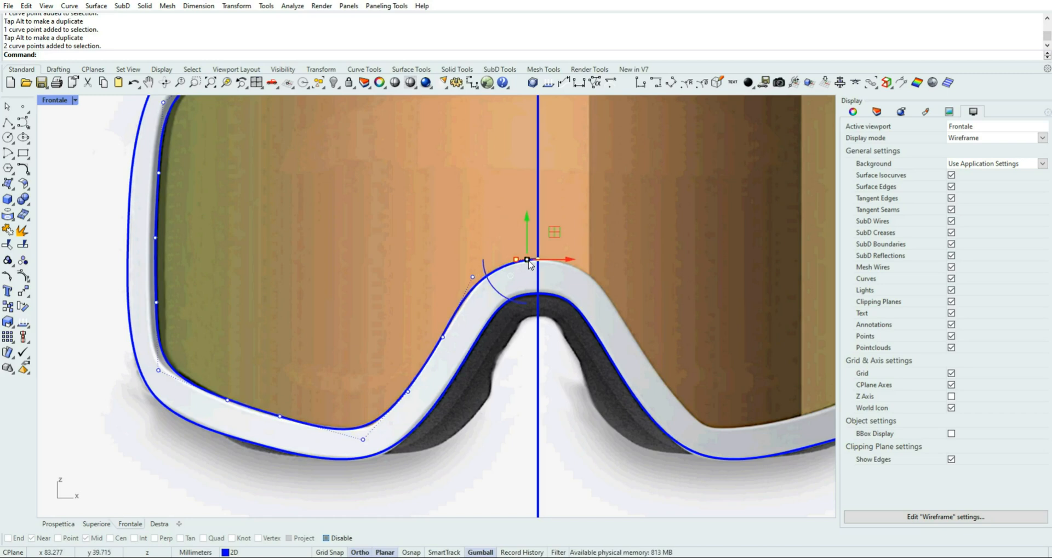
left_click(526, 260)
type("0")
key("Return")
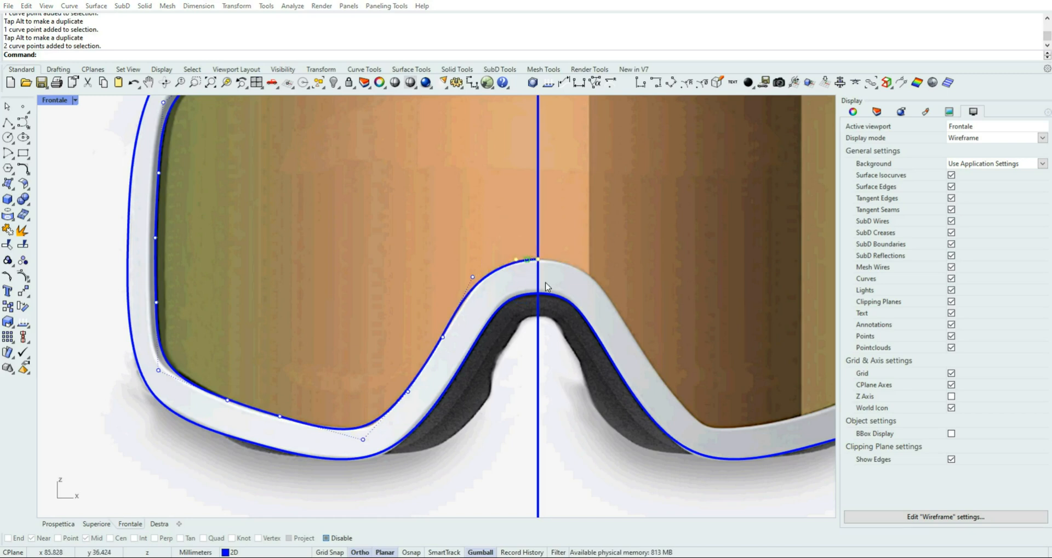
left_click(93, 276)
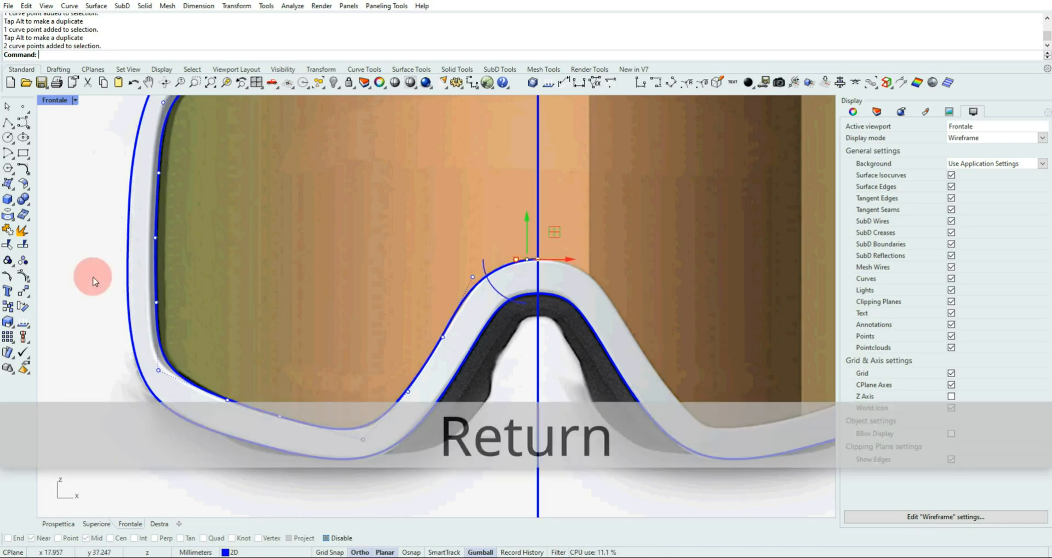
Turn on the curvature graph for the half lens curve and examine the curvature flow along its lower edge and inner corner
left_click(463, 296)
left_click(292, 7)
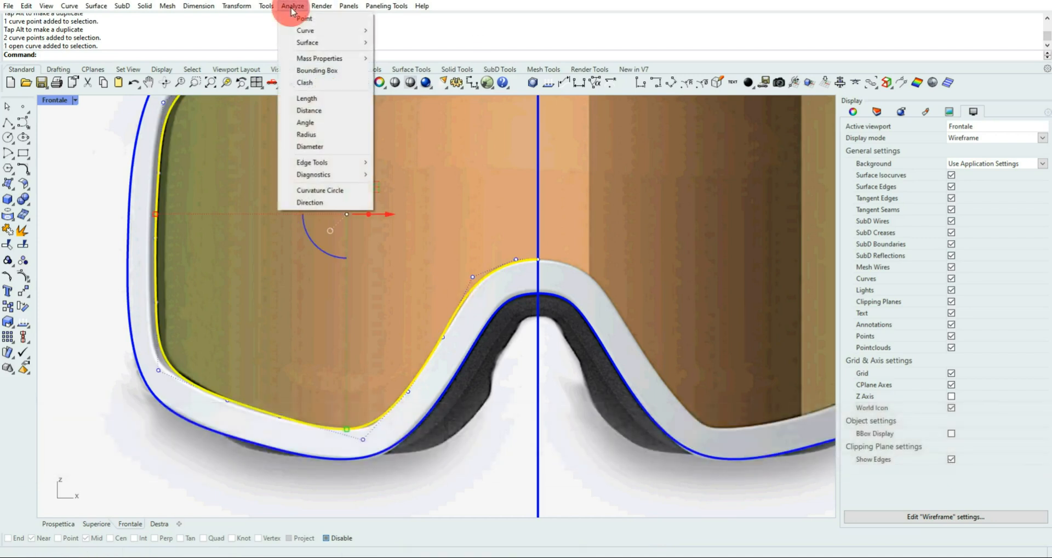
mouse_move(329, 30)
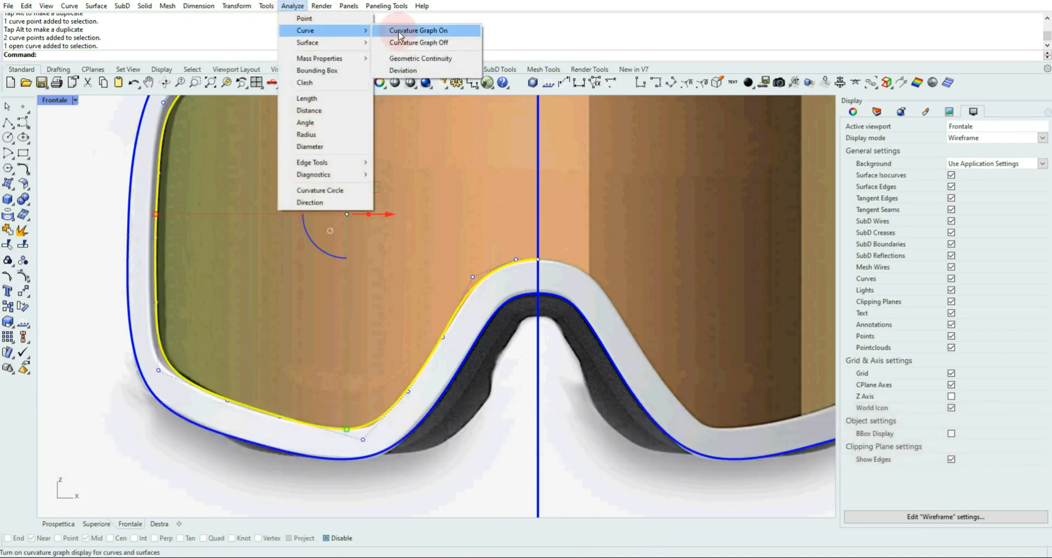
left_click(403, 30)
scroll(286, 434, "up", 3)
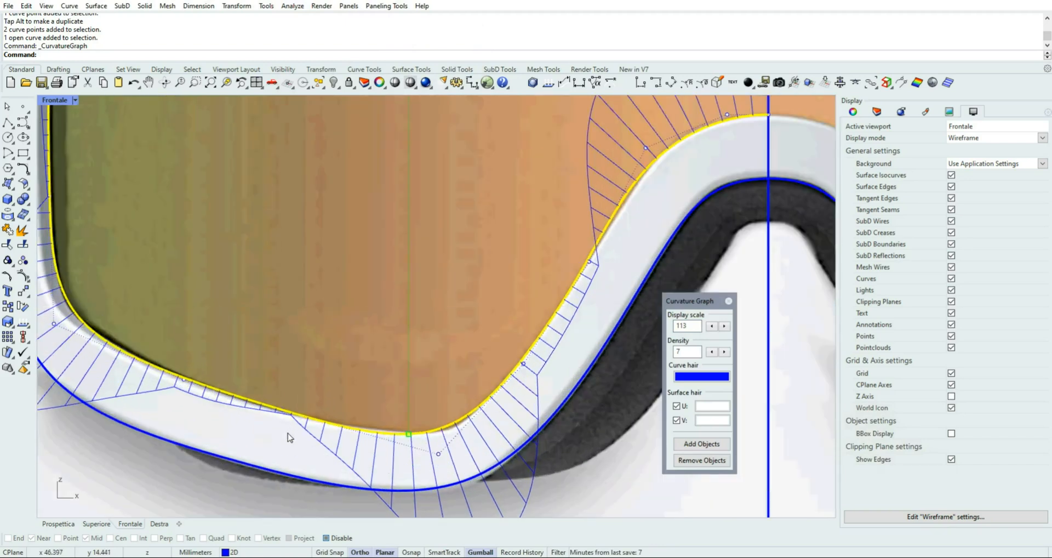
scroll(290, 437, "up", 1)
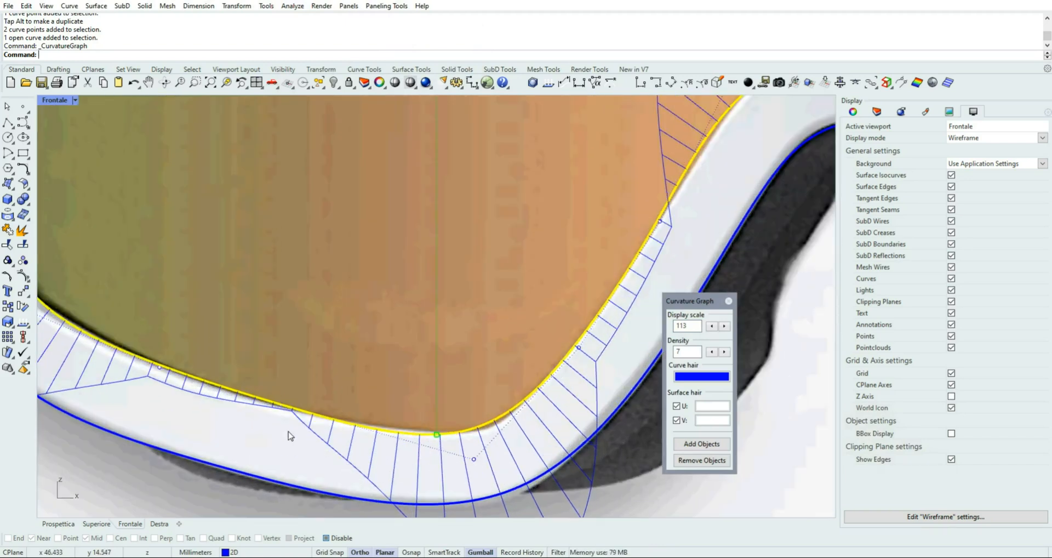
scroll(290, 435, "down", 1)
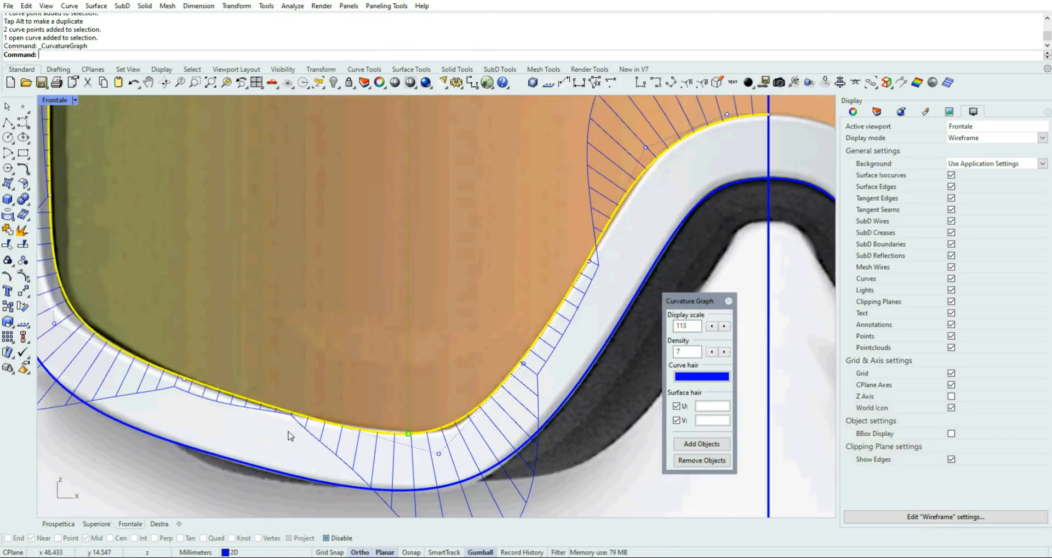
Nudge the lower inner corner control point slightly toward the nose, and reduce the two lower-edge control points to one placed between their positions
left_click(439, 454)
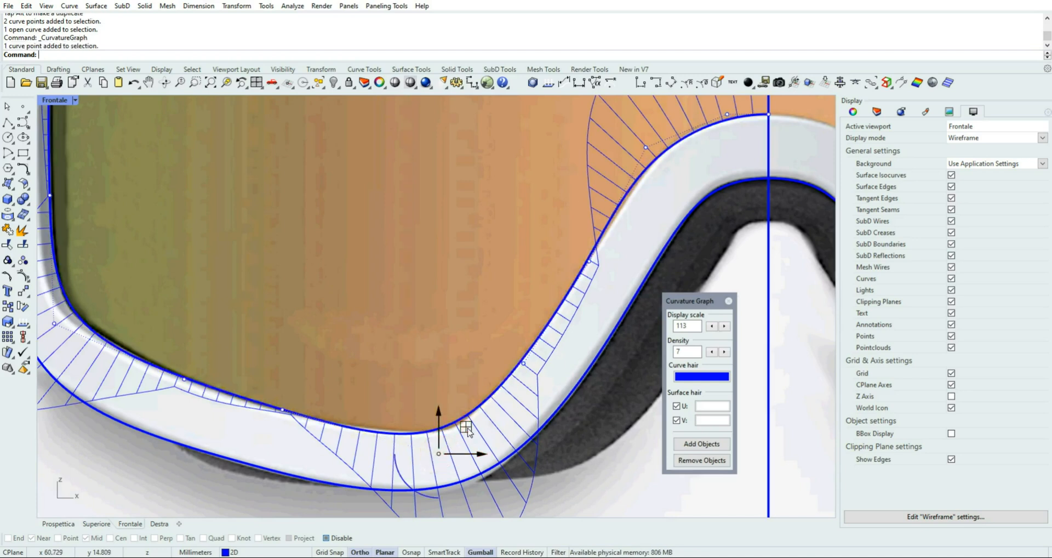
left_click_drag(466, 430, 470, 431)
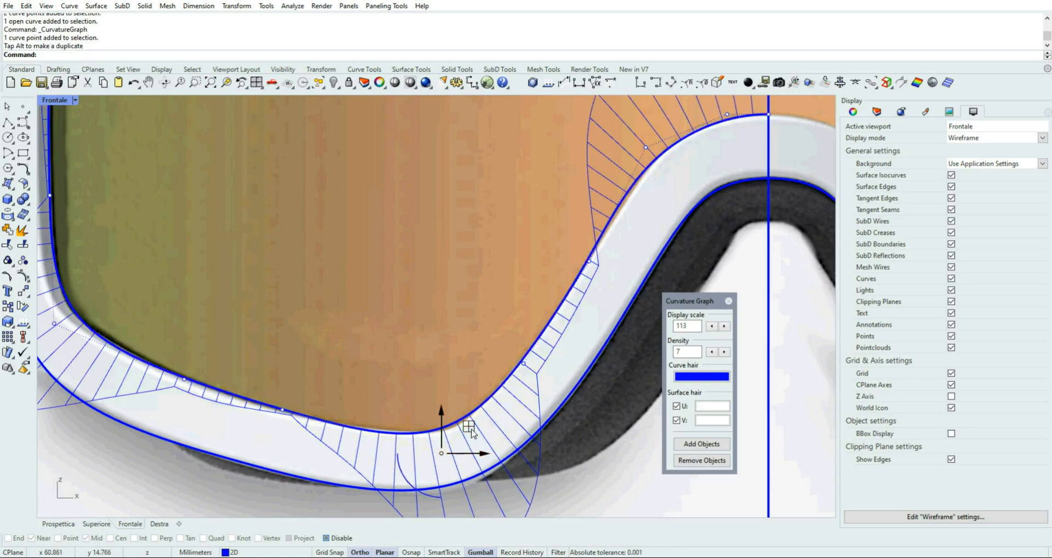
left_click_drag(469, 426, 469, 428)
left_click(282, 409)
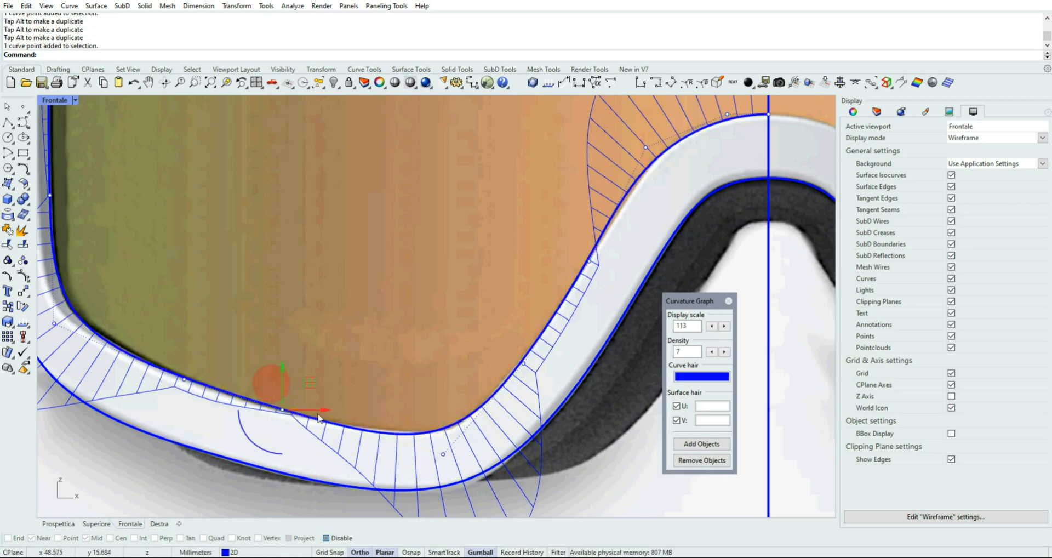
left_click_drag(310, 386, 320, 388)
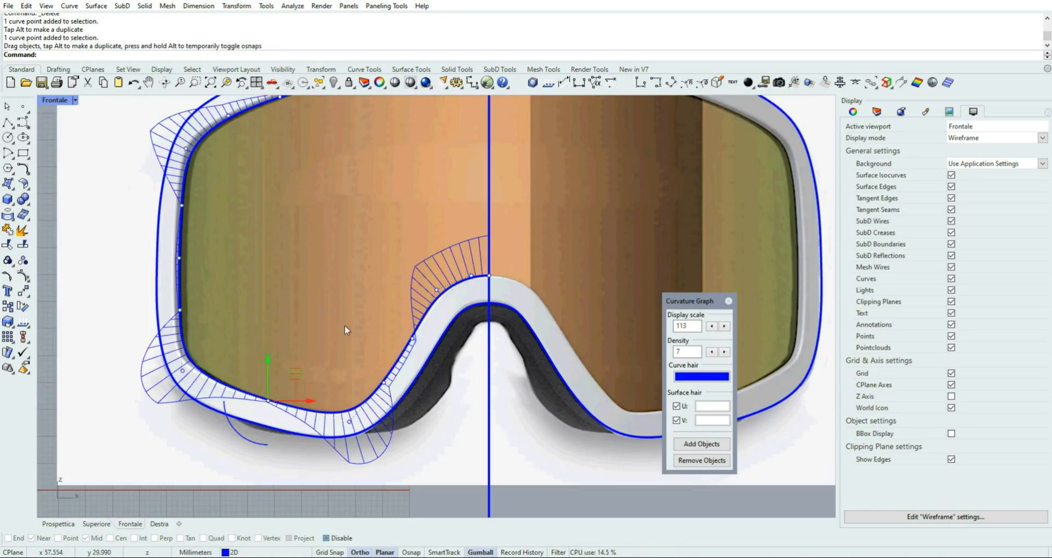
Set the curvature graph's display scale to 114, check the curvature of the whole half lens curve, and close the graph
left_click(724, 325)
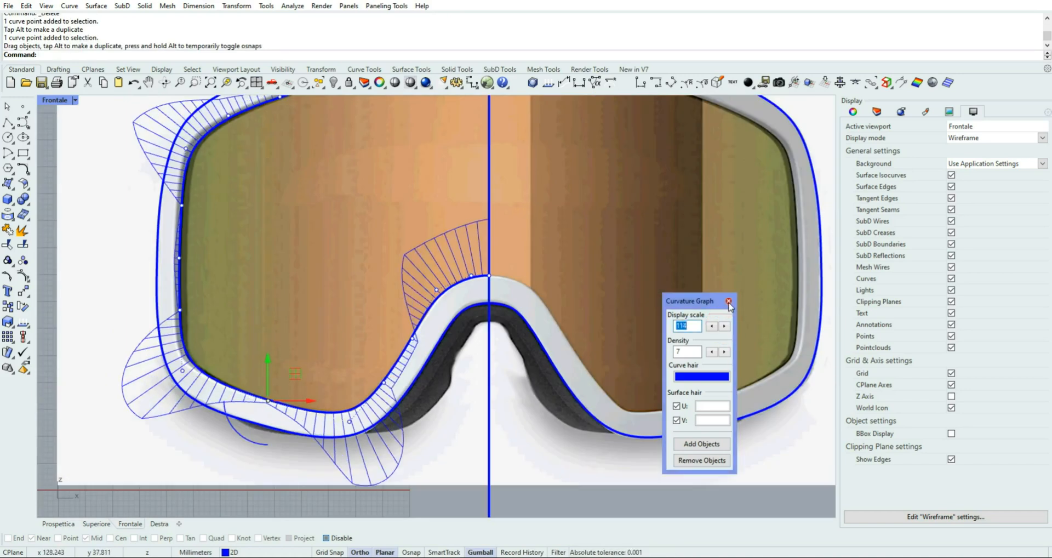
scroll(322, 229, "down", 2)
right_click_drag(344, 203, 294, 261)
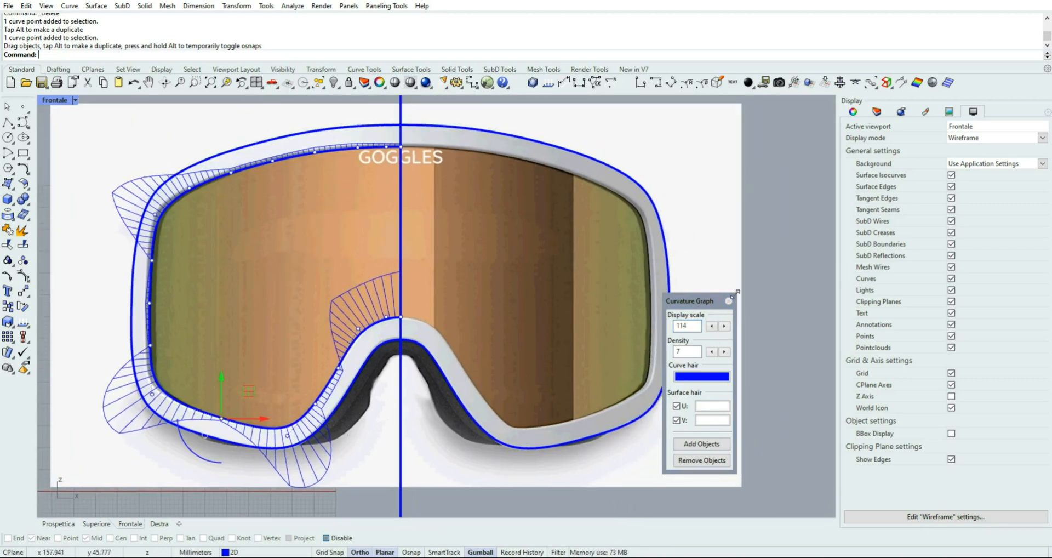
left_click(728, 300)
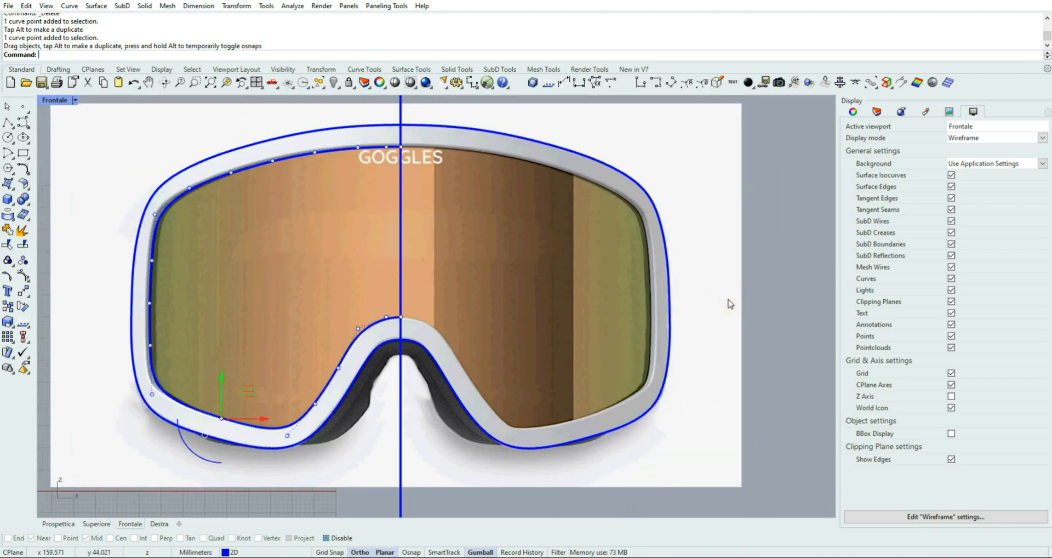
Level the half lens curve's end control points at the centreline, checking the top and nose-bridge pairs, and hide its control points
left_click_drag(356, 99, 408, 155)
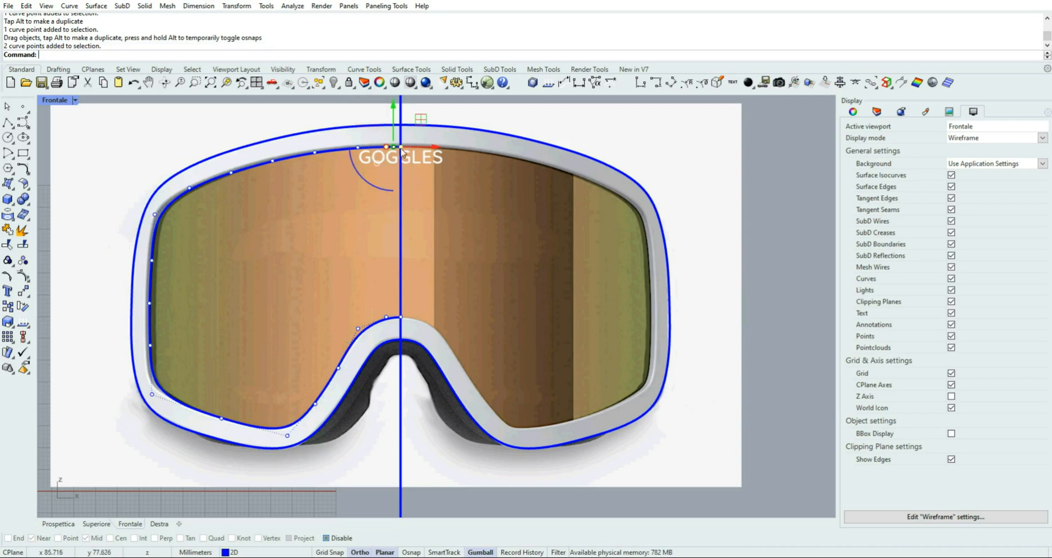
left_click(392, 147)
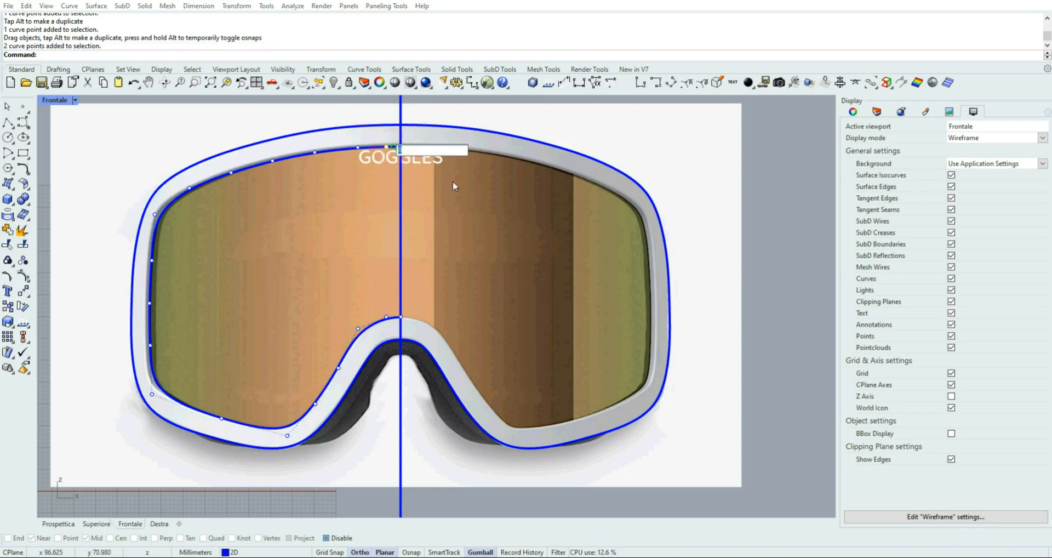
key("Return")
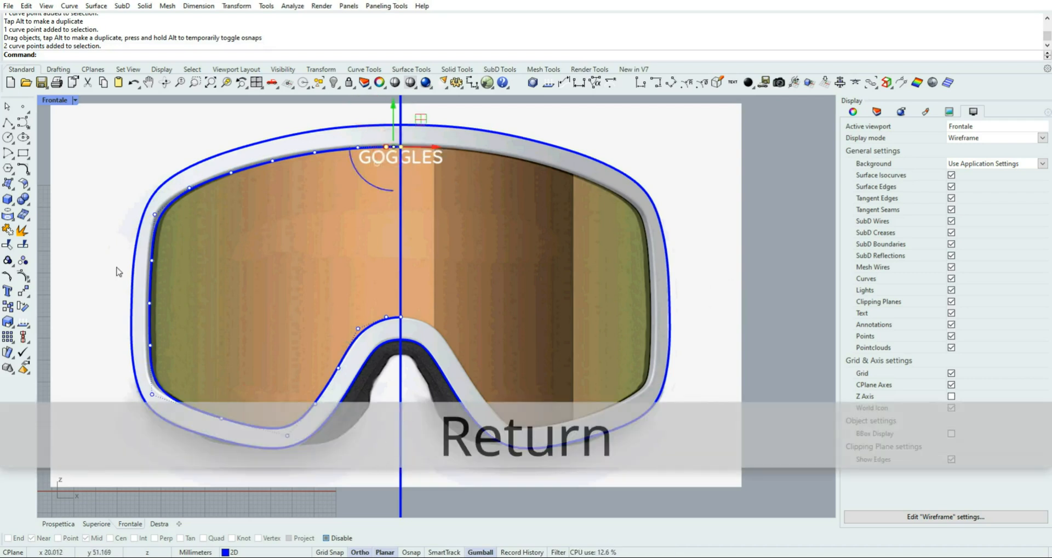
left_click_drag(370, 272, 422, 333)
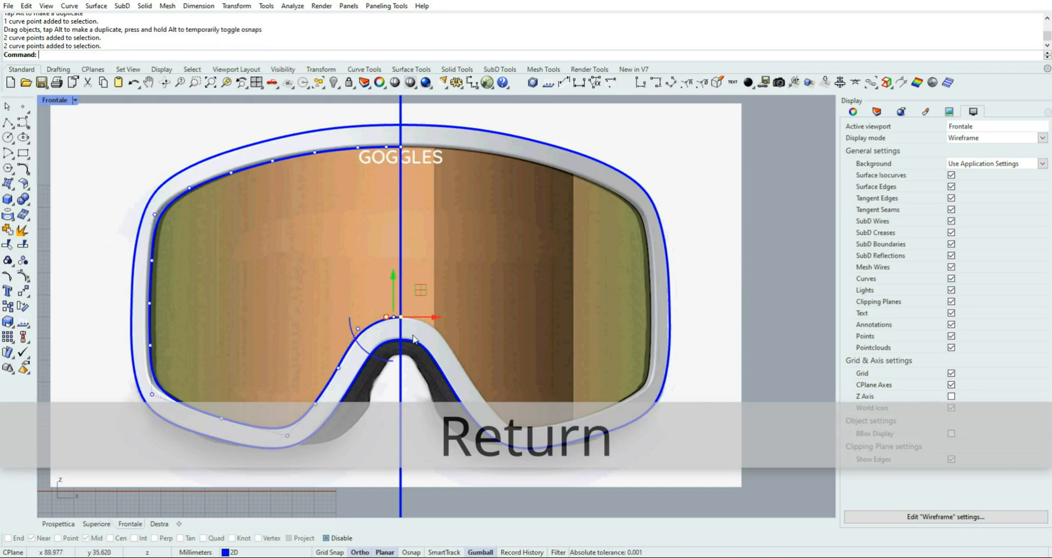
left_click(115, 164)
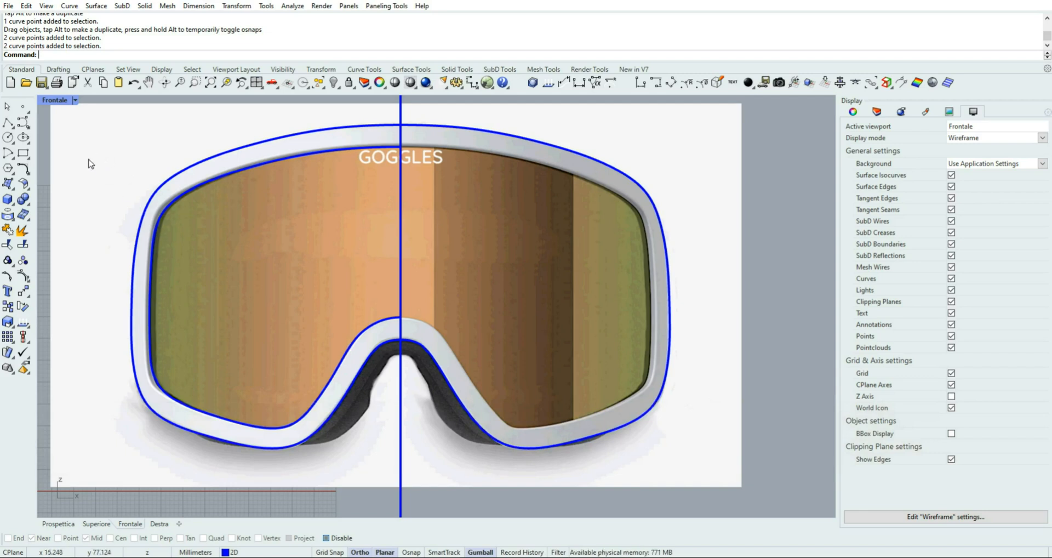
Mirror a copy of the half lens curve across the vertical centreline, enabling object snaps to pick the mirror plane with Near
left_click(13, 237)
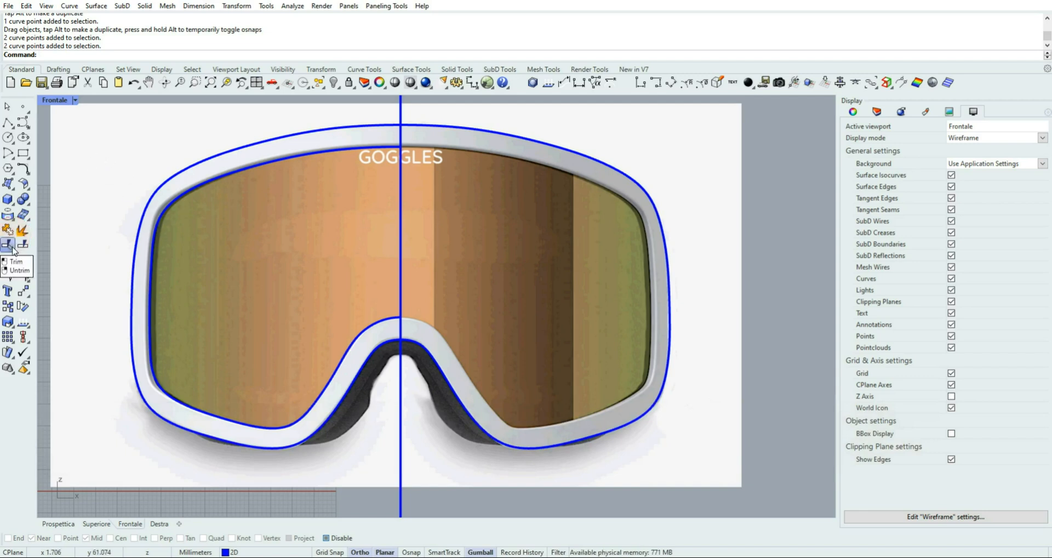
left_click(30, 296)
left_click(44, 312)
left_click(262, 162)
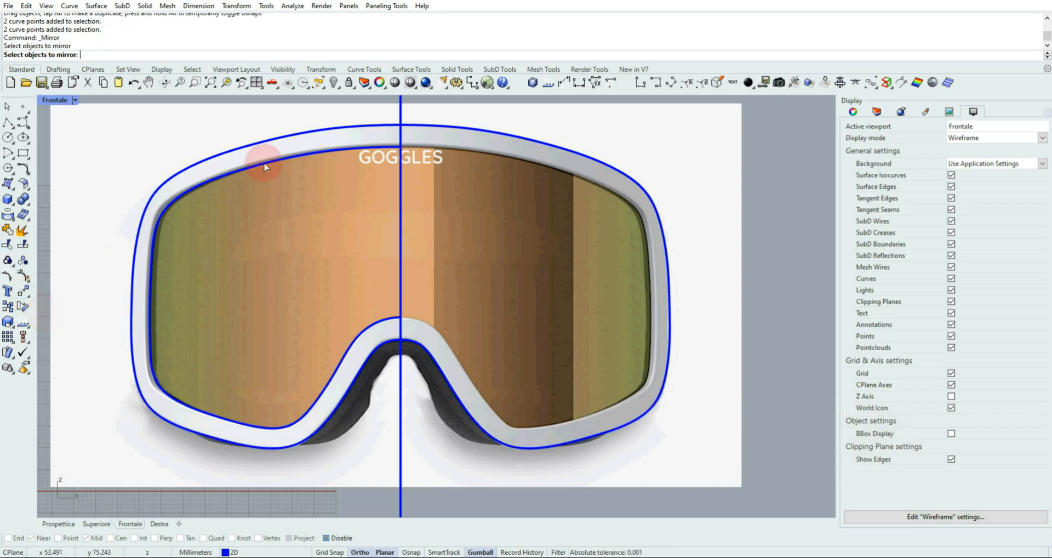
right_click(358, 213)
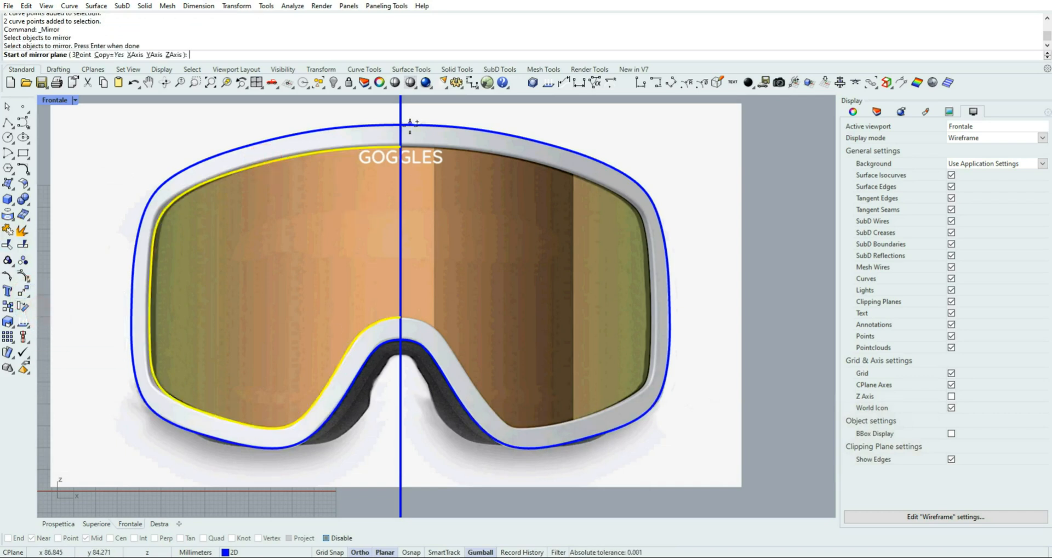
left_click(326, 538)
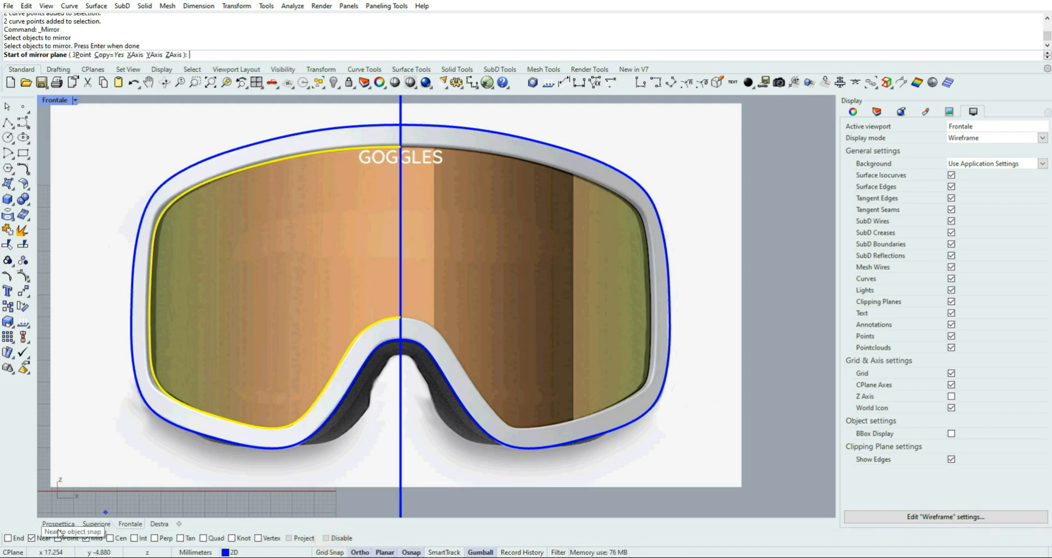
left_click(399, 198)
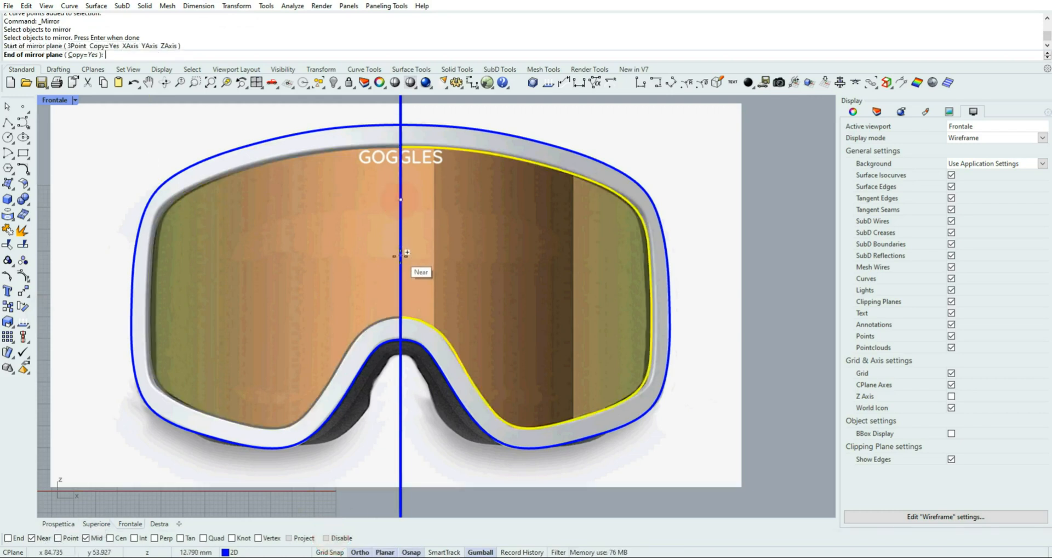
left_click(400, 256)
left_click(687, 165)
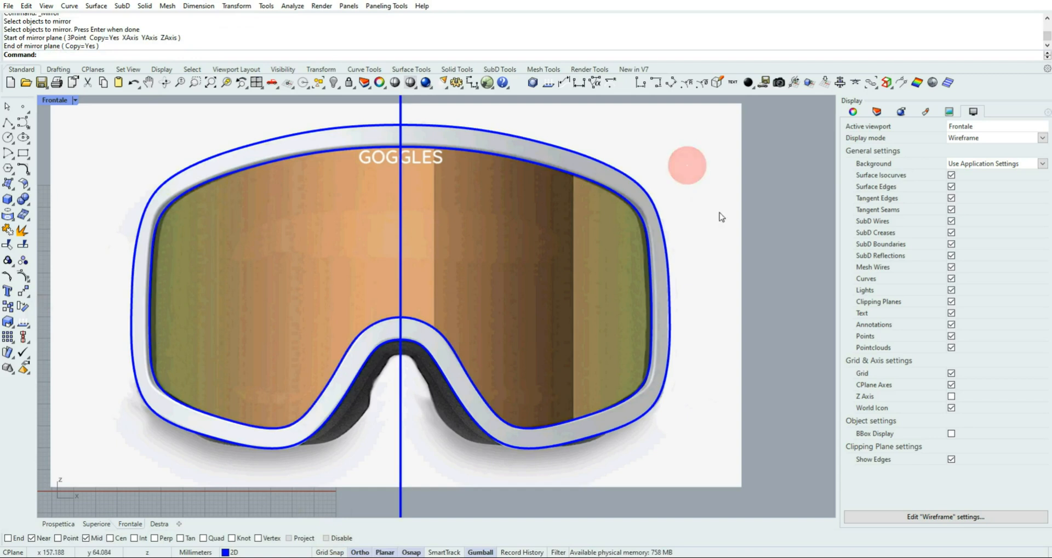
Join the original and mirrored halves of the lens outline into one closed curve
scroll(719, 213, "down", 2)
right_click_drag(745, 213, 711, 234)
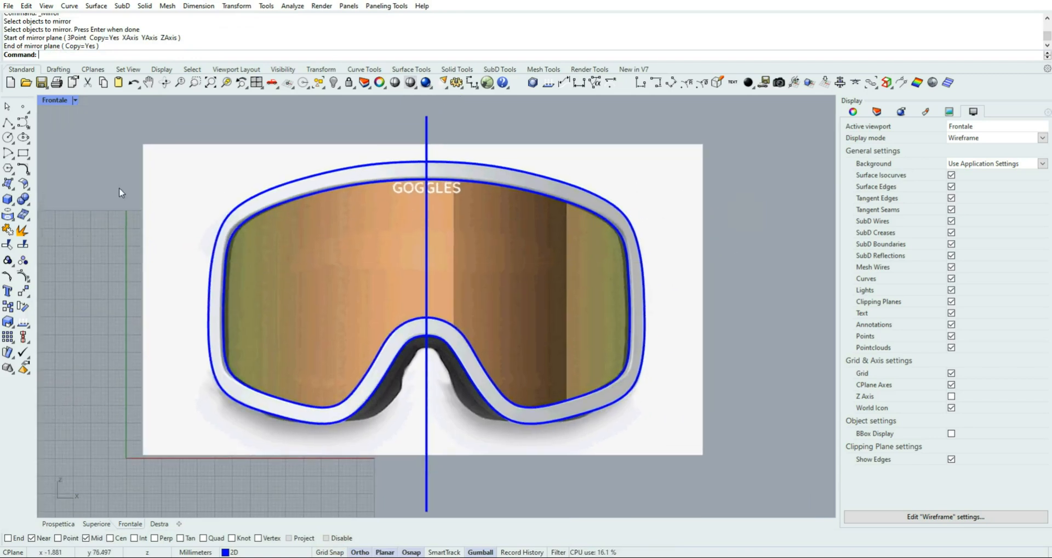
left_click(8, 230)
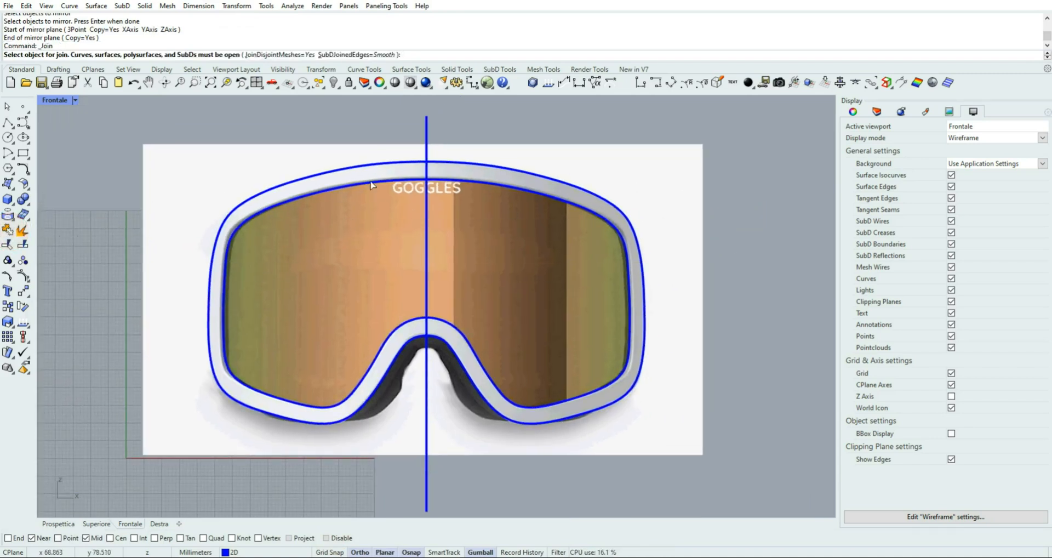
left_click(371, 184)
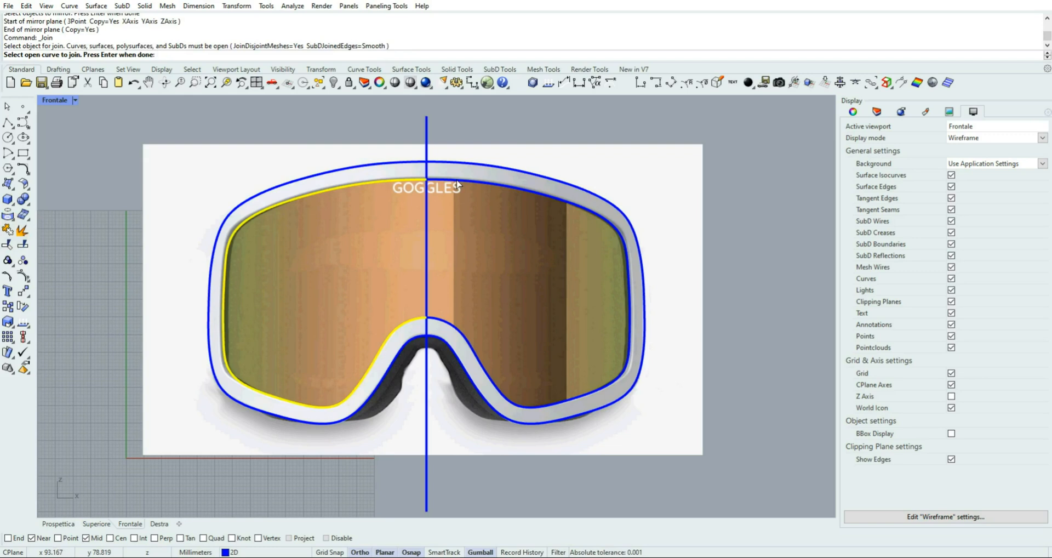
left_click(457, 183)
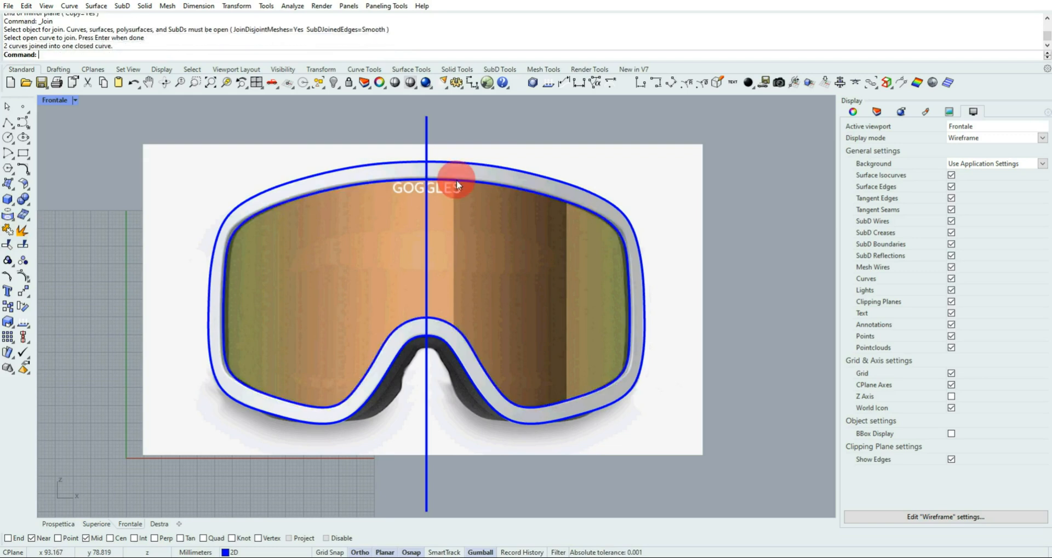
Delete the joined lens outline's control point on the centreline at the top edge, undoing a trial move of it
left_click(352, 186)
scroll(443, 201, "up", 1)
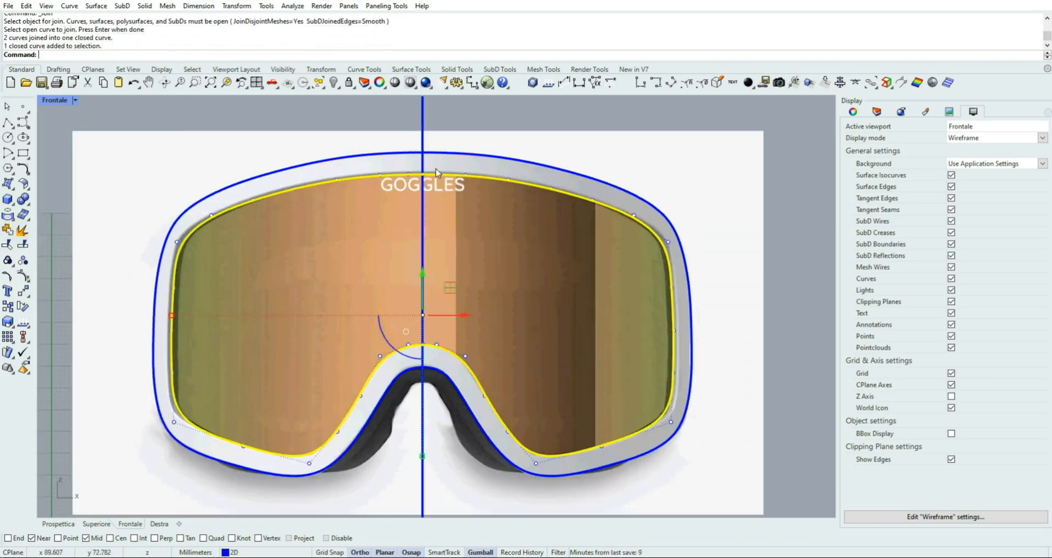
scroll(436, 164, "up", 3)
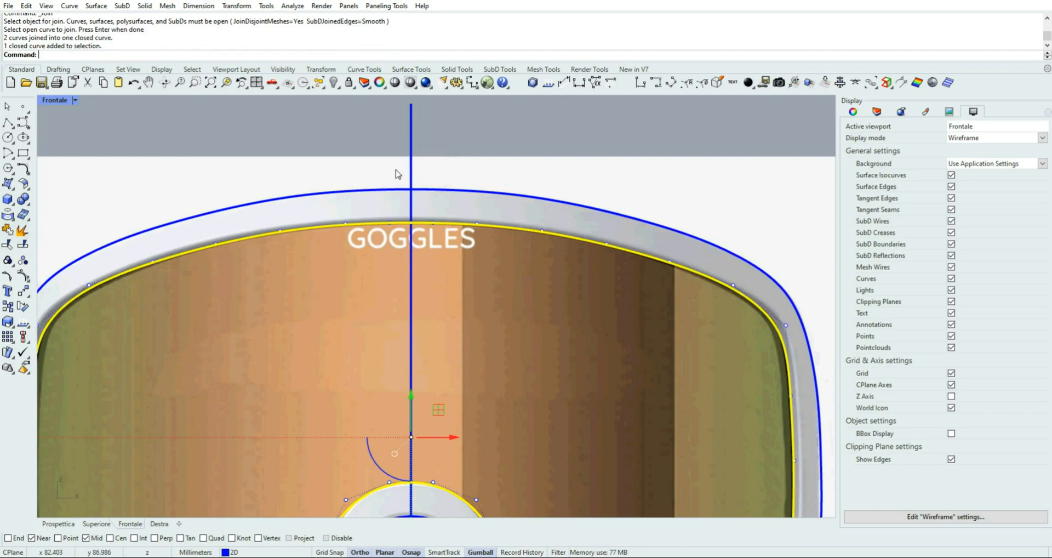
left_click(392, 171)
left_click(411, 222)
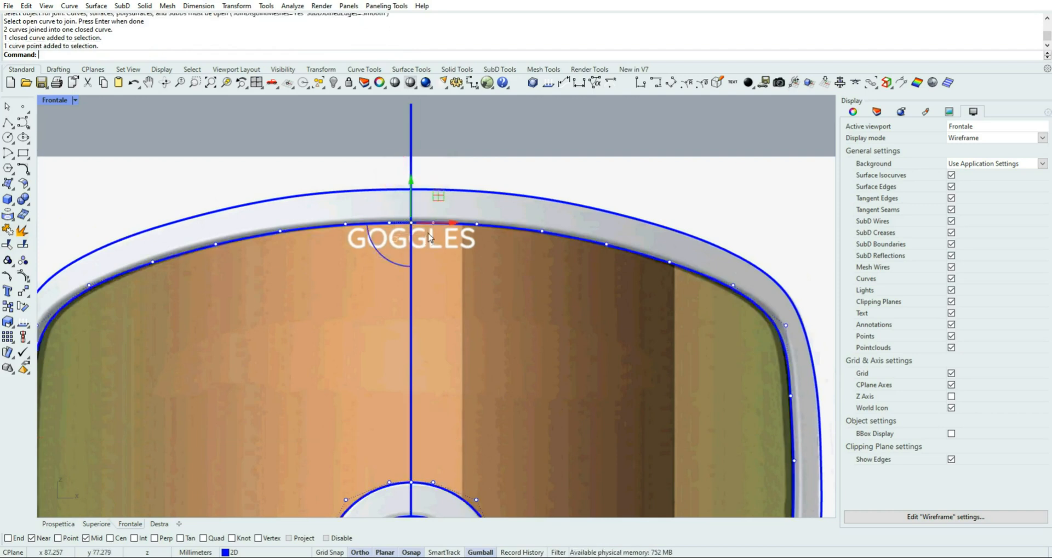
left_click_drag(438, 199, 464, 132)
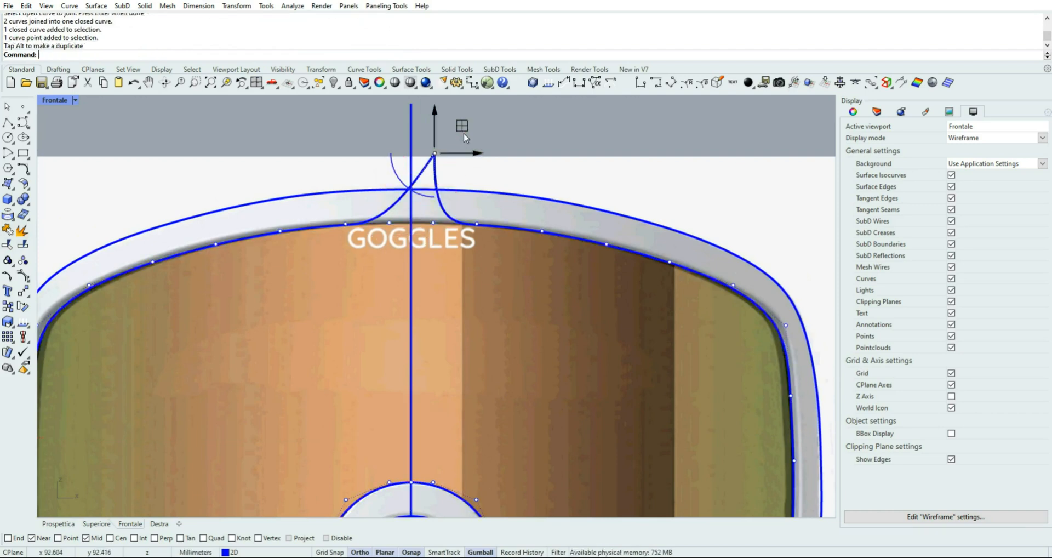
left_click(133, 83)
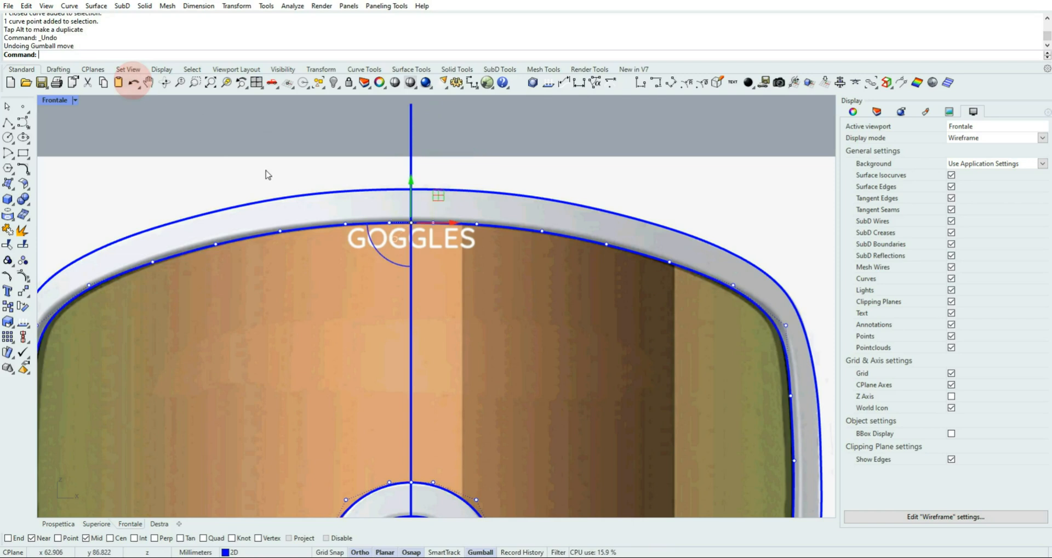
key("Delete")
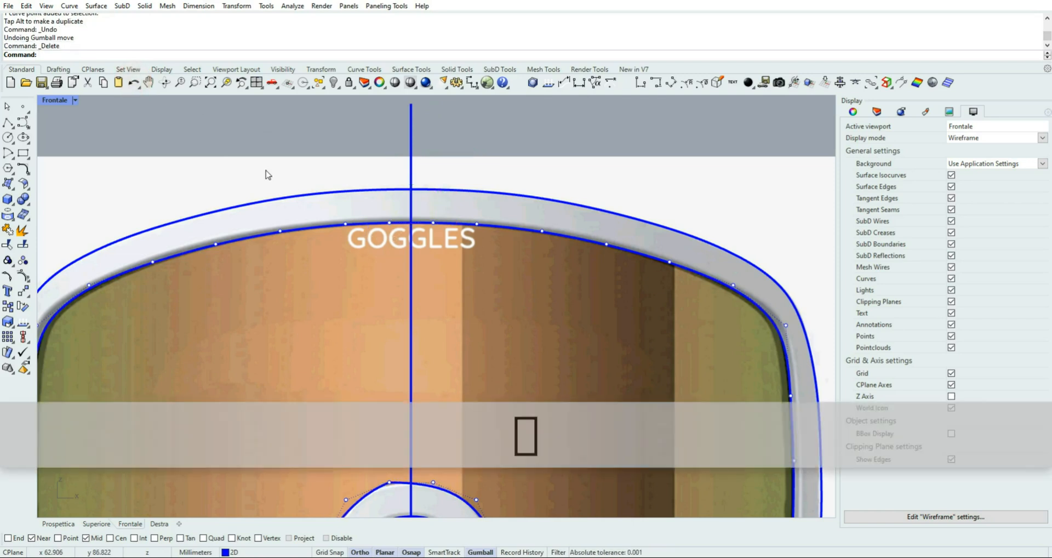
Try moving the top-edge control points on either side of the centreline one at a time, undoing each move
left_click_drag(368, 162, 398, 240)
left_click_drag(414, 194, 386, 159)
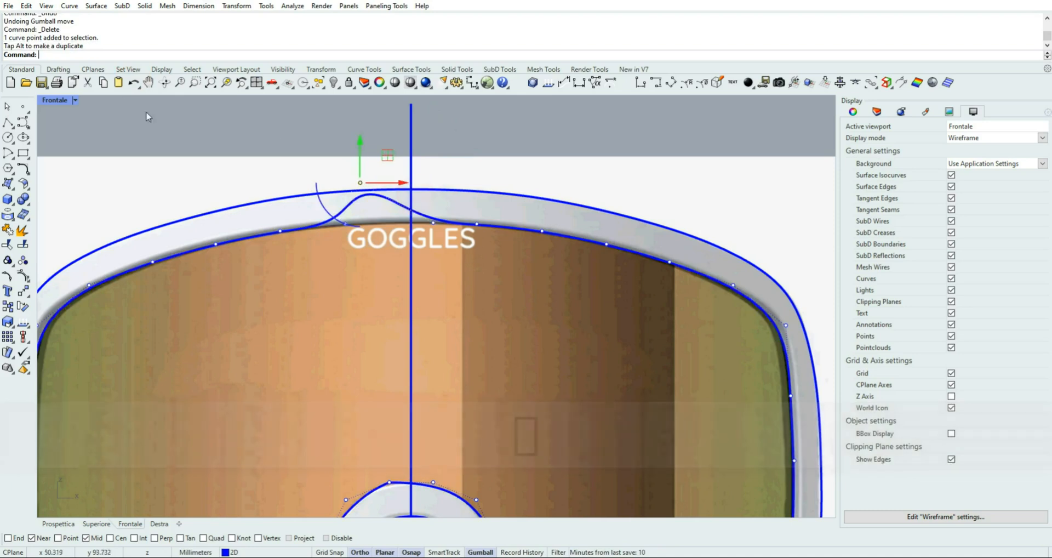
left_click(133, 83)
left_click(430, 153)
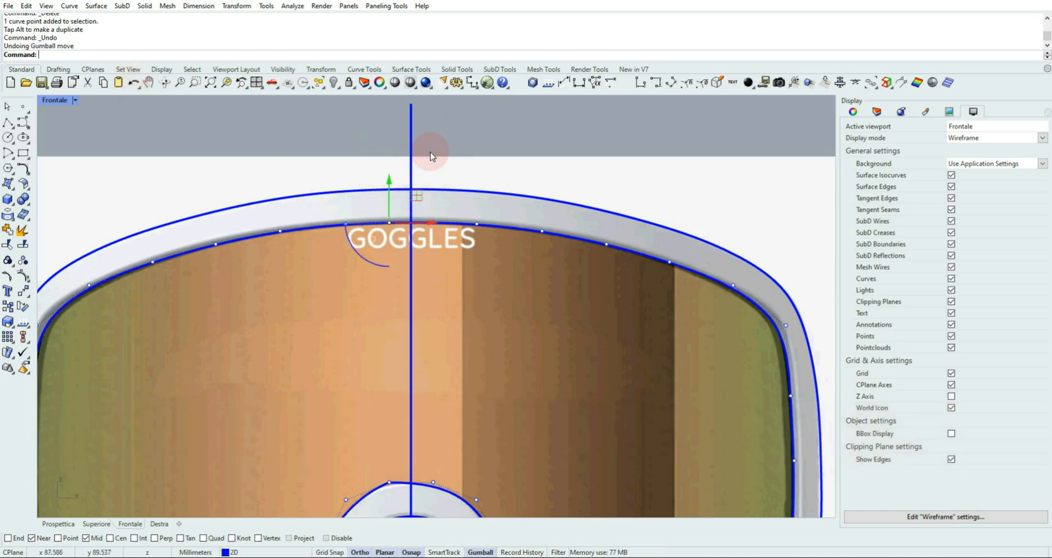
left_click(460, 223)
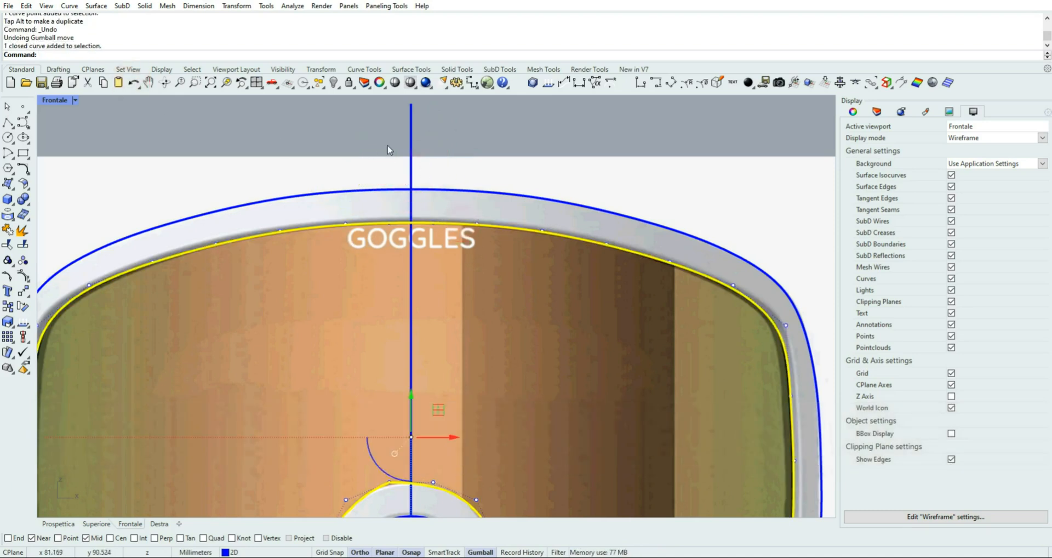
left_click_drag(397, 150, 448, 232)
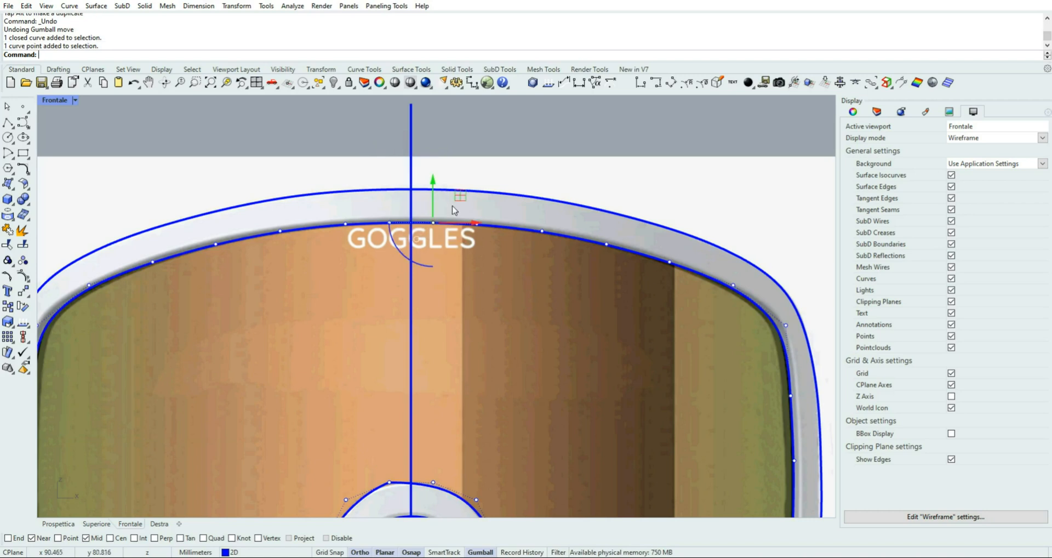
left_click_drag(458, 196, 478, 163)
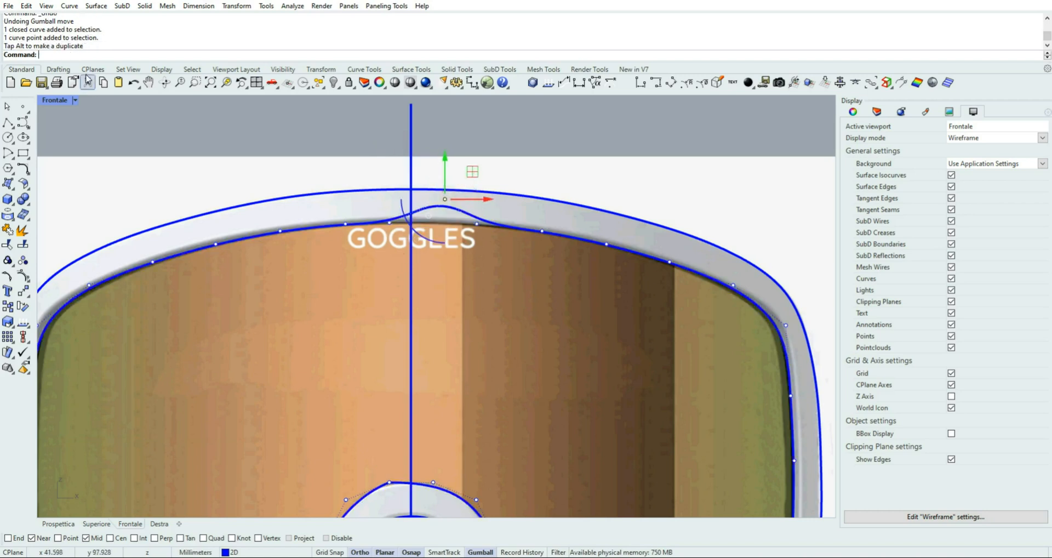
left_click(134, 84)
Delete the lens outline's nose-bridge control point just left of the centreline
scroll(301, 310, "down", 2)
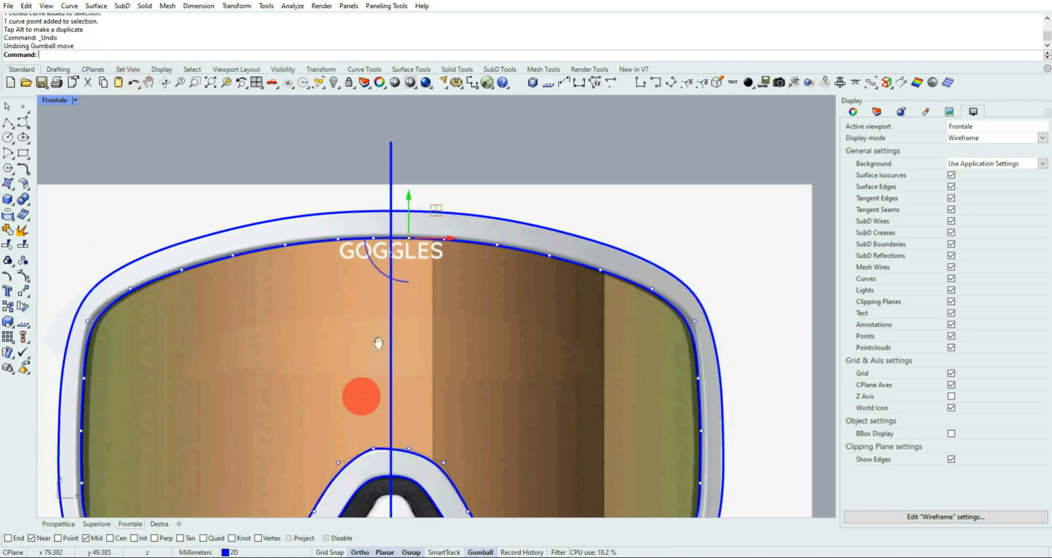
right_click_drag(360, 394, 387, 255)
scroll(415, 324, "up", 2)
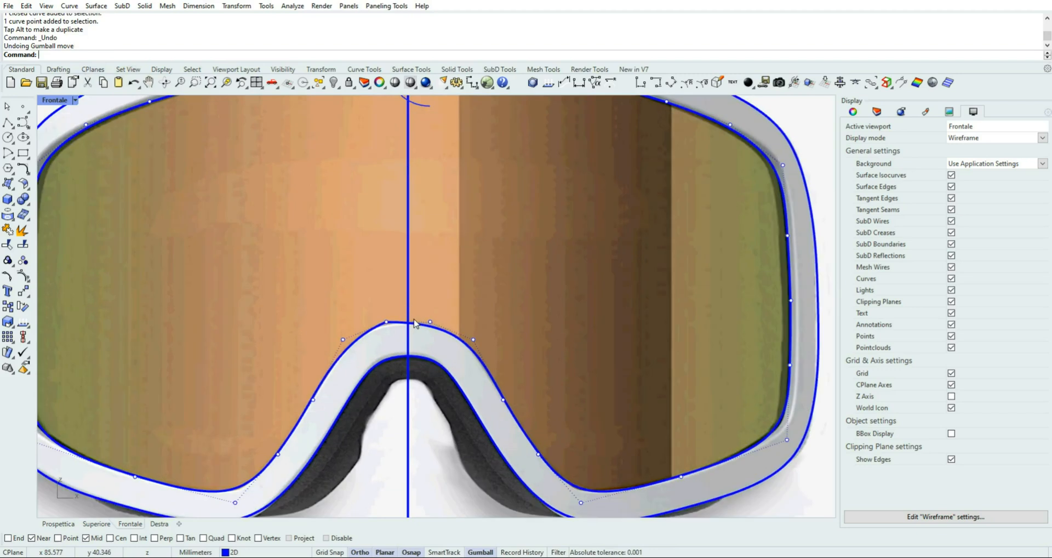
scroll(415, 324, "up", 1)
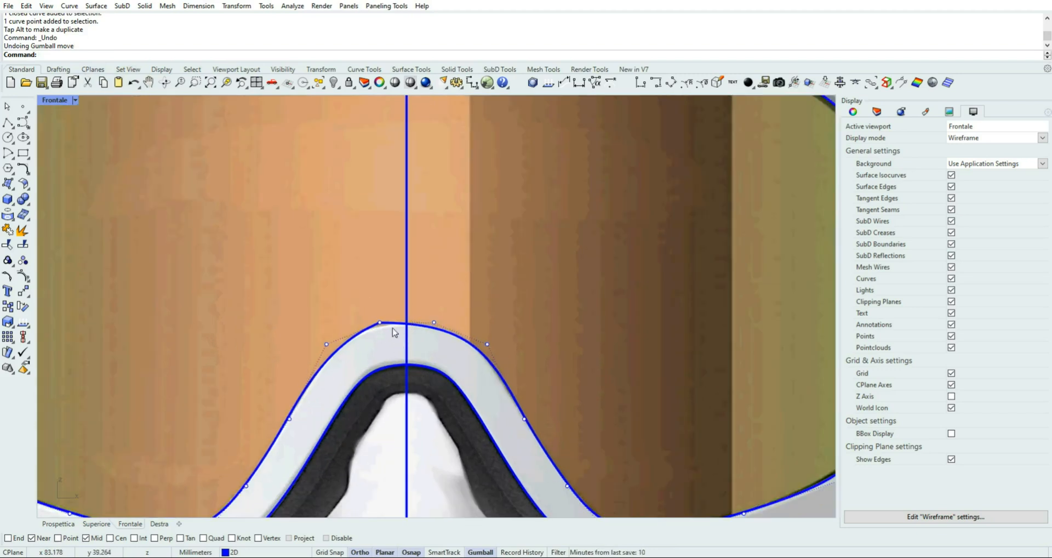
left_click_drag(366, 305, 457, 346)
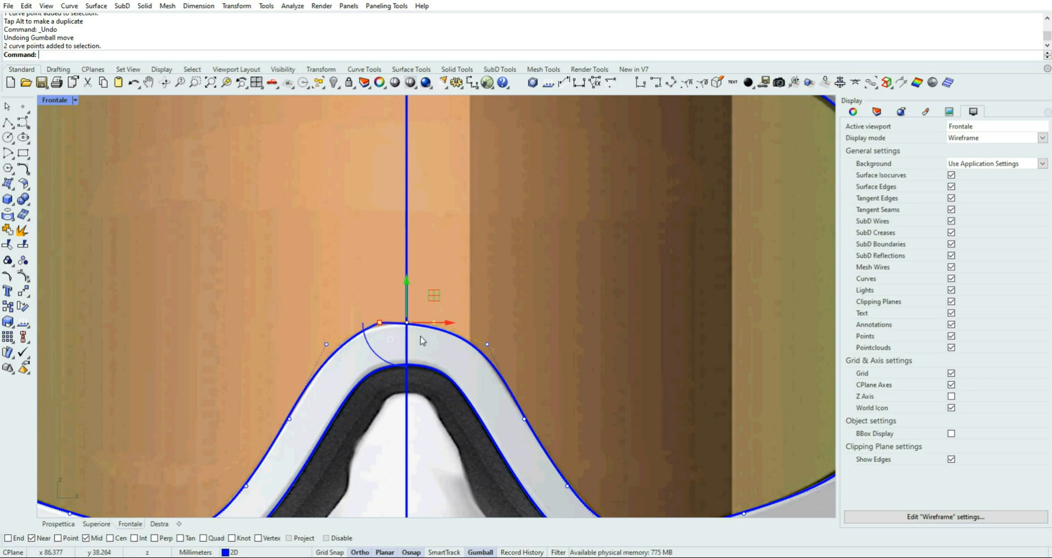
left_click(398, 469)
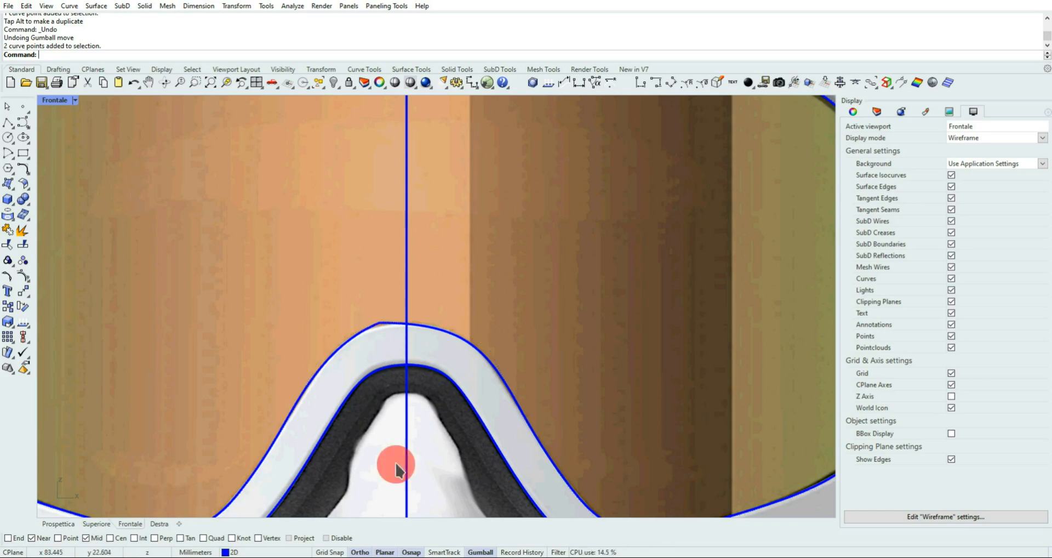
left_click(375, 328)
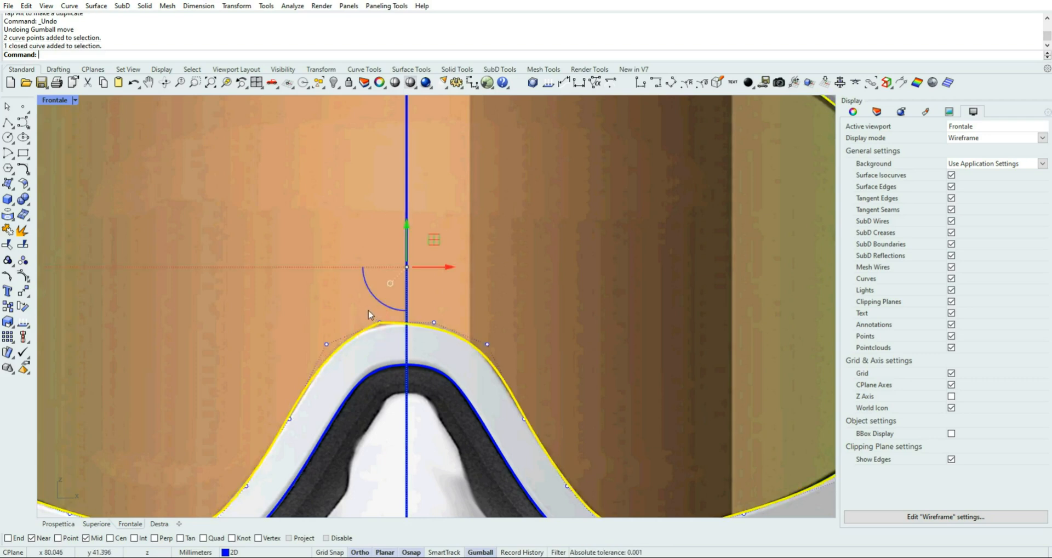
left_click(378, 321)
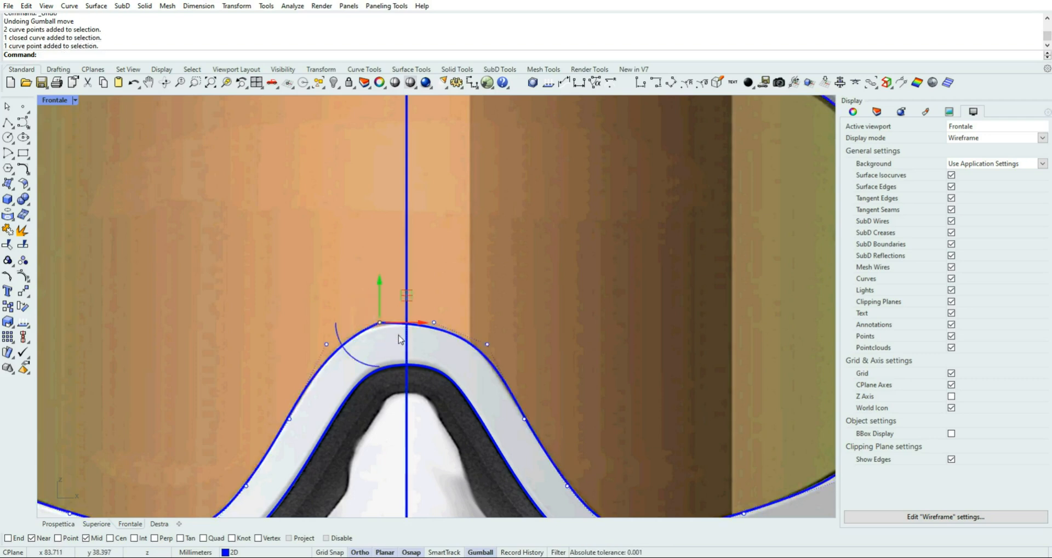
key("Delete")
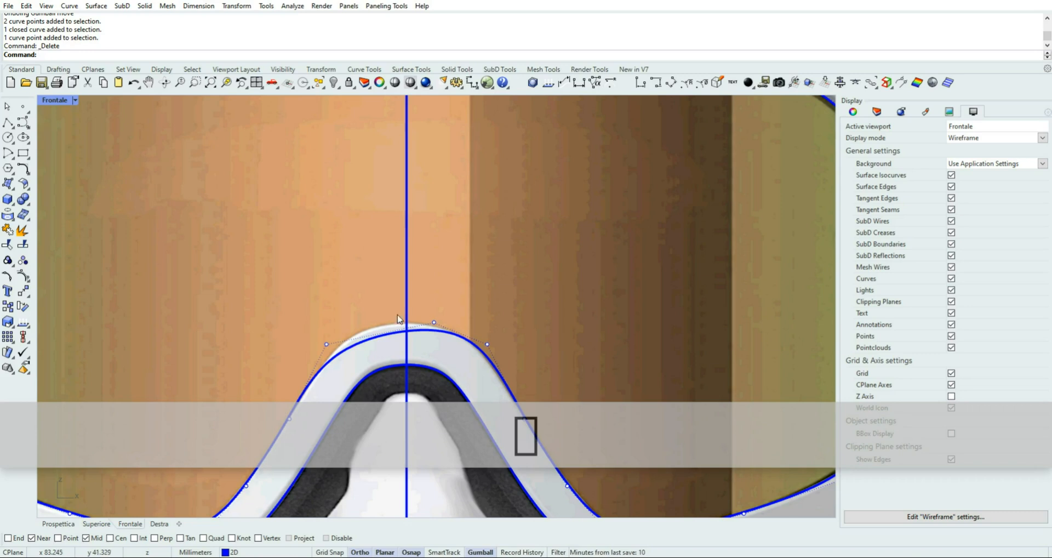
Move the remaining upper nose-bridge control point from right of the centreline onto the centreline with object snap
left_click(436, 322)
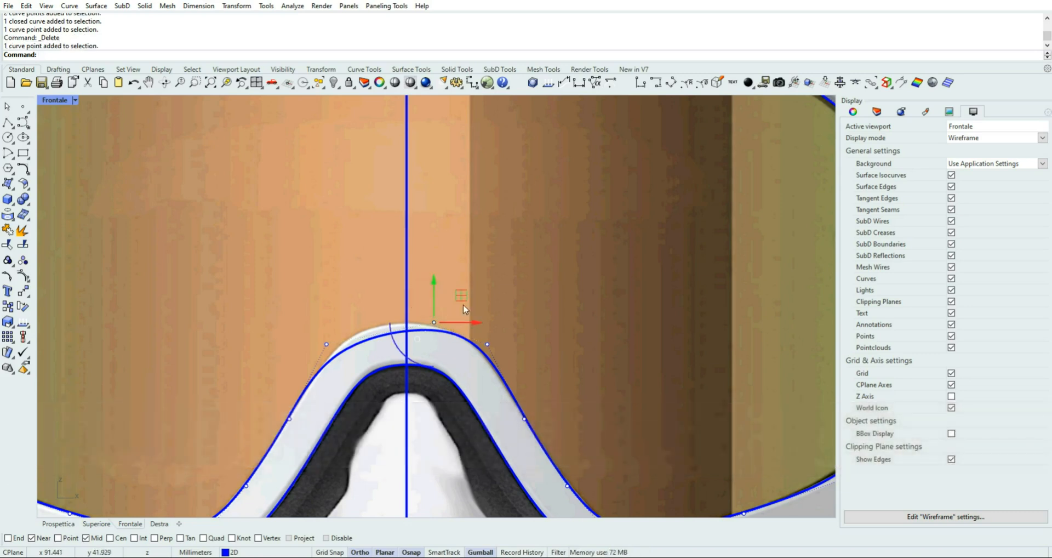
left_click(434, 323)
left_click_drag(434, 323, 407, 322)
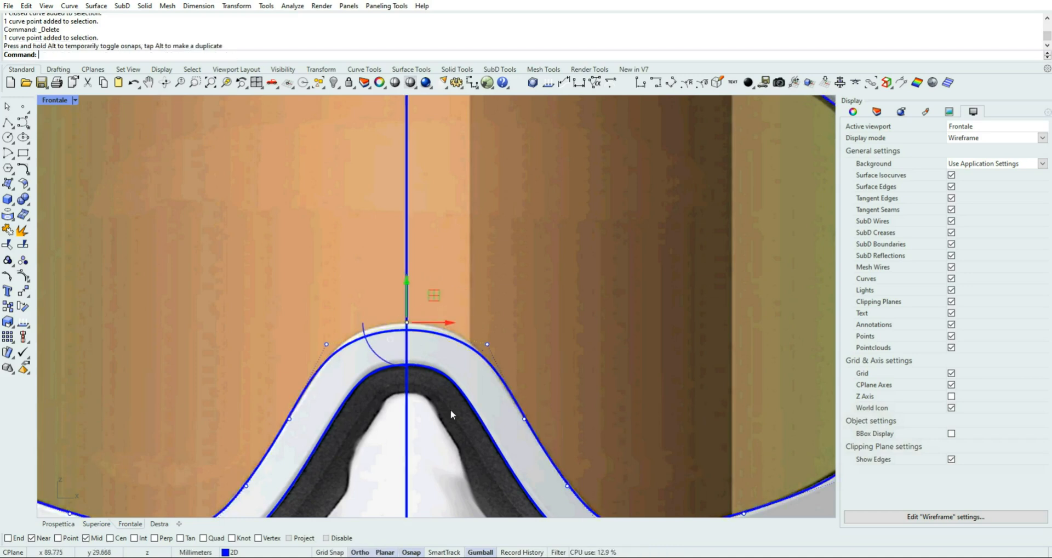
Raise the three upper nose-bridge control points together so the lens outline meets the frame edge in the picture
left_click_drag(312, 333, 507, 358)
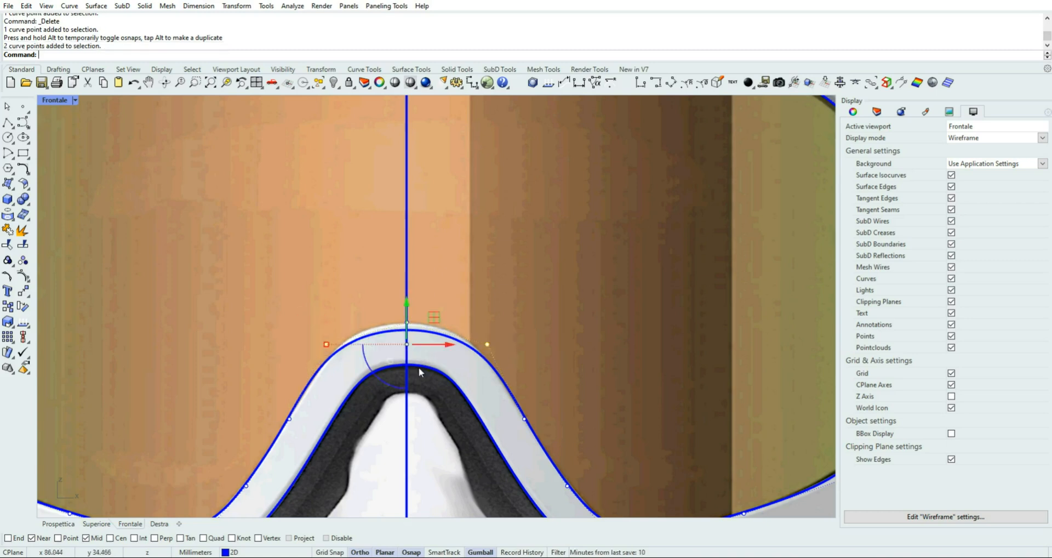
mouse_move(380, 362)
right_mouse_down()
mouse_move(386, 315)
mouse_move(386, 333)
right_mouse_up()
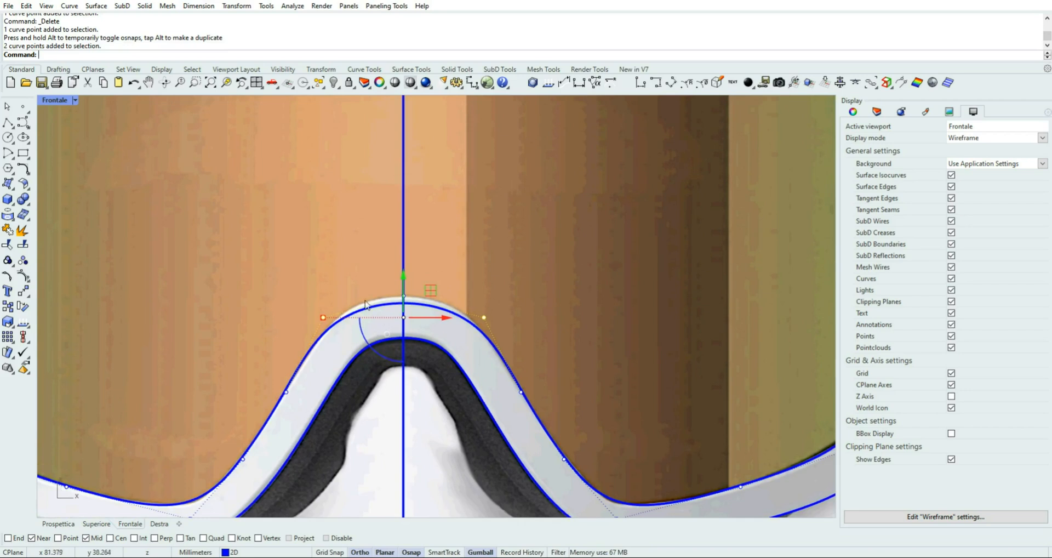
left_click_drag(281, 263, 530, 331)
left_click_drag(404, 281, 403, 265)
left_click(362, 257)
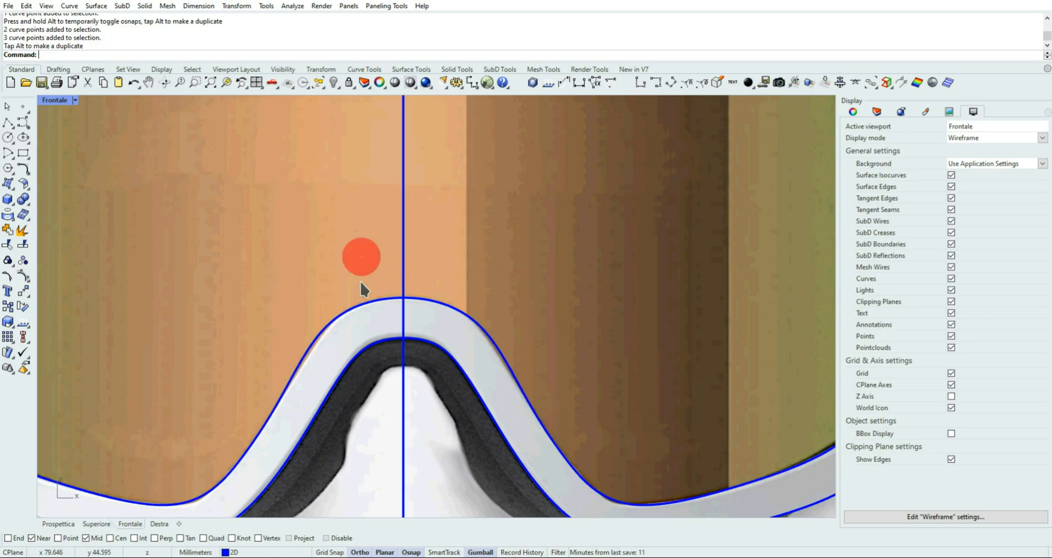
Try moving the lens outline's central nose-bridge control point up and to the right, and undo the move
left_click(384, 298)
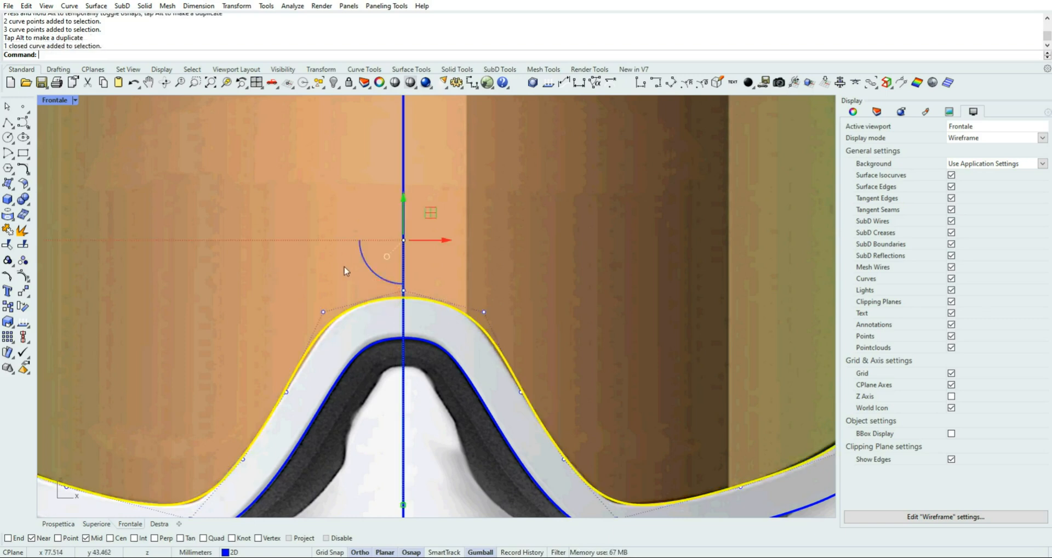
left_click_drag(343, 267, 408, 301)
left_click_drag(430, 263, 526, 218)
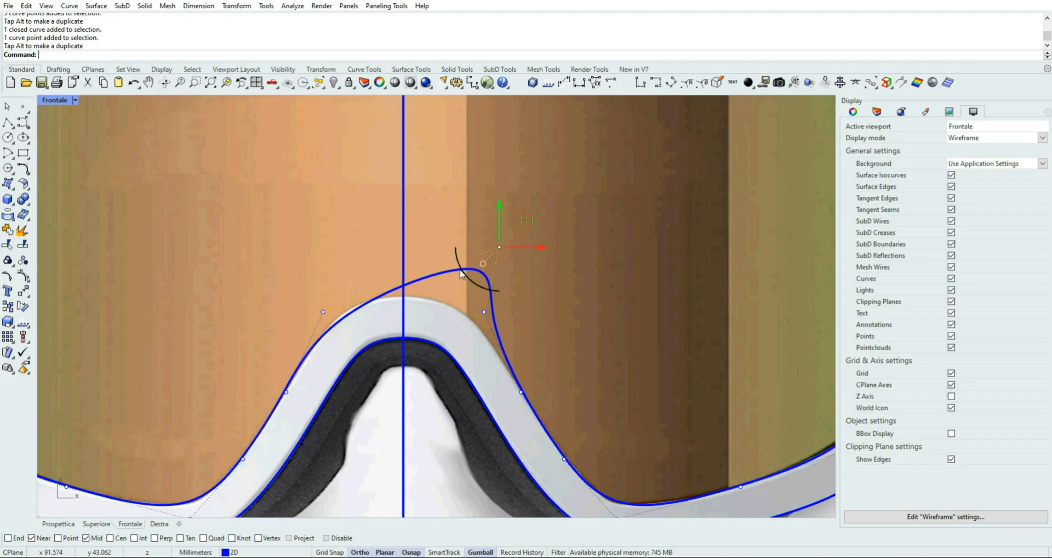
left_click(134, 84)
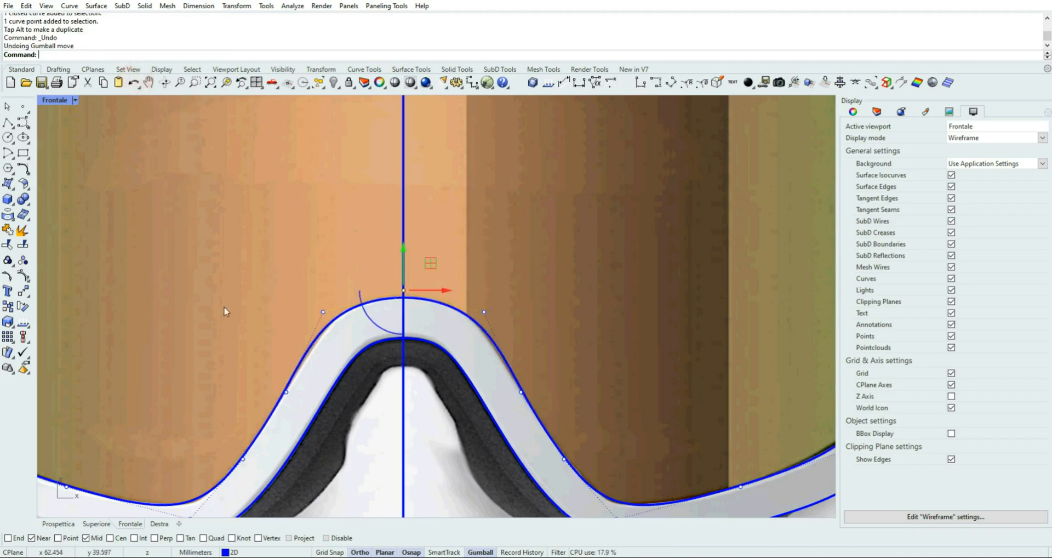
Scale the pair of control points on the nose bridge's flanks slightly inward to match the picture, and hide the control points
left_click_drag(243, 371, 559, 408)
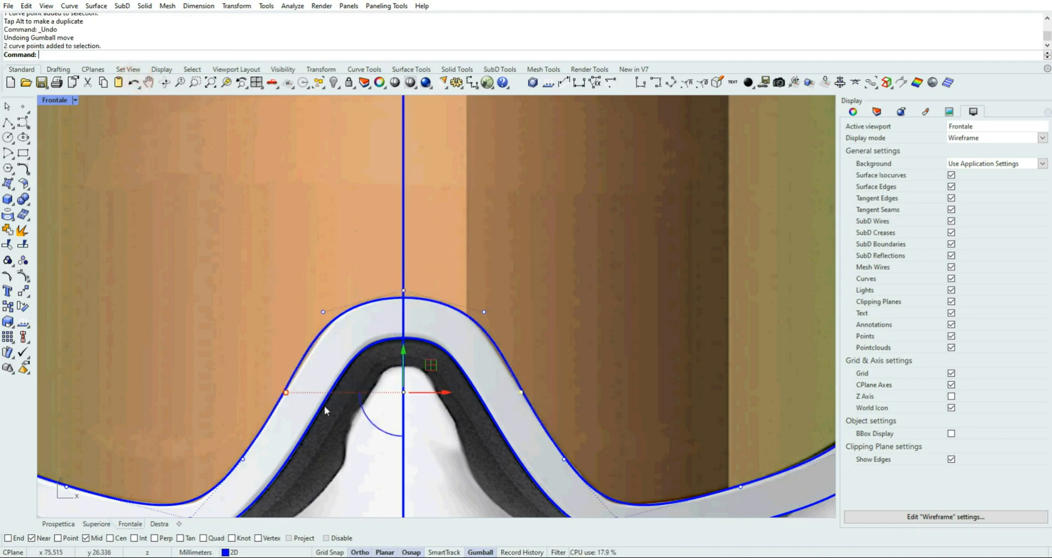
left_click_drag(287, 395, 290, 395)
scroll(311, 430, "down", 7)
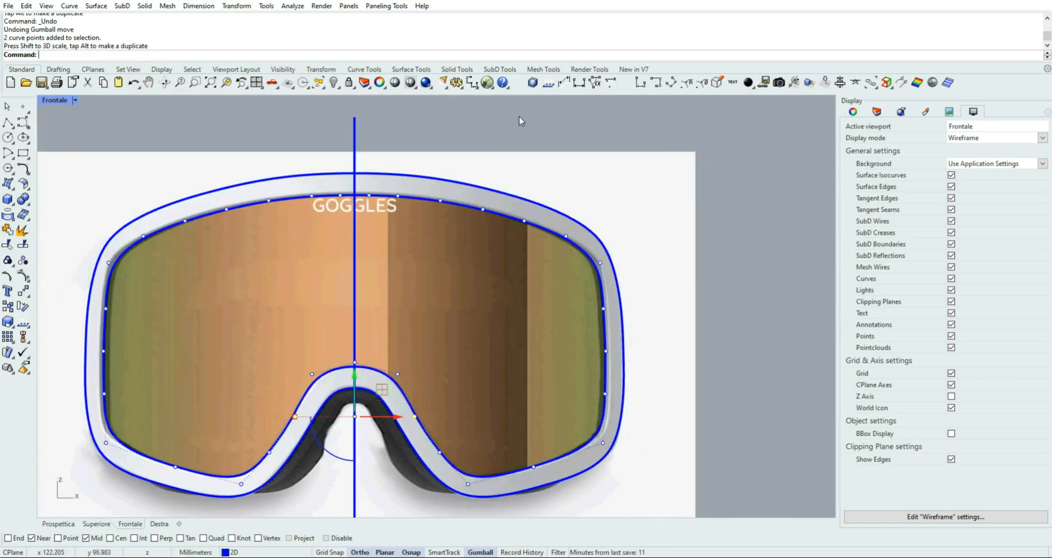
left_click(518, 115)
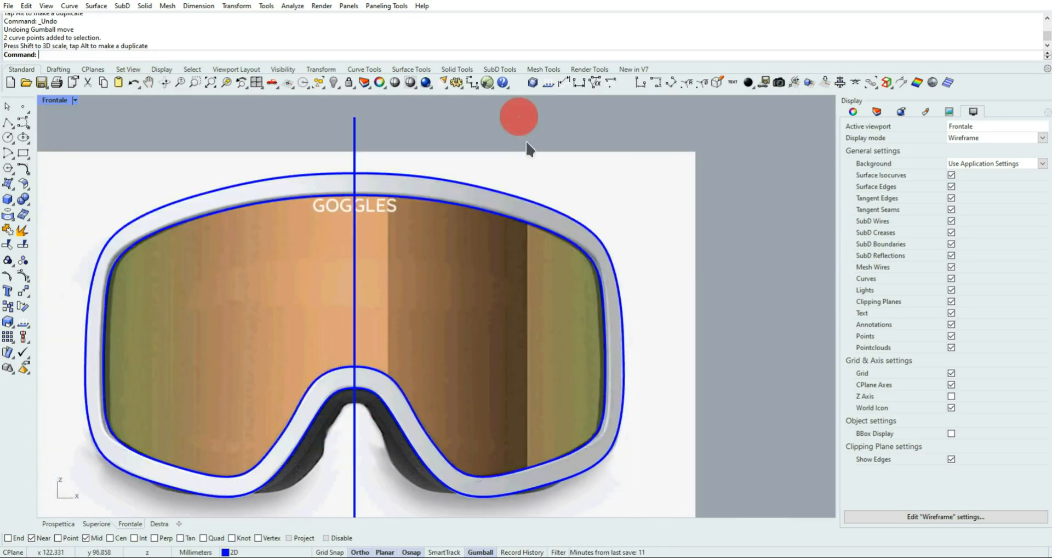
Show the whole goggles outline in the Frontale view and save the model file
scroll(503, 163, "down", 2)
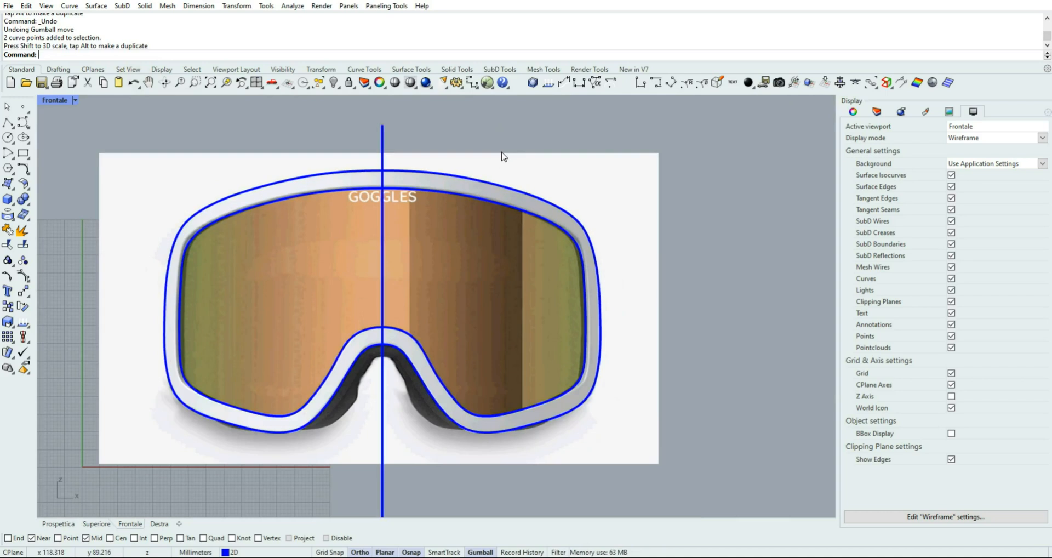
right_click_drag(512, 152, 570, 178)
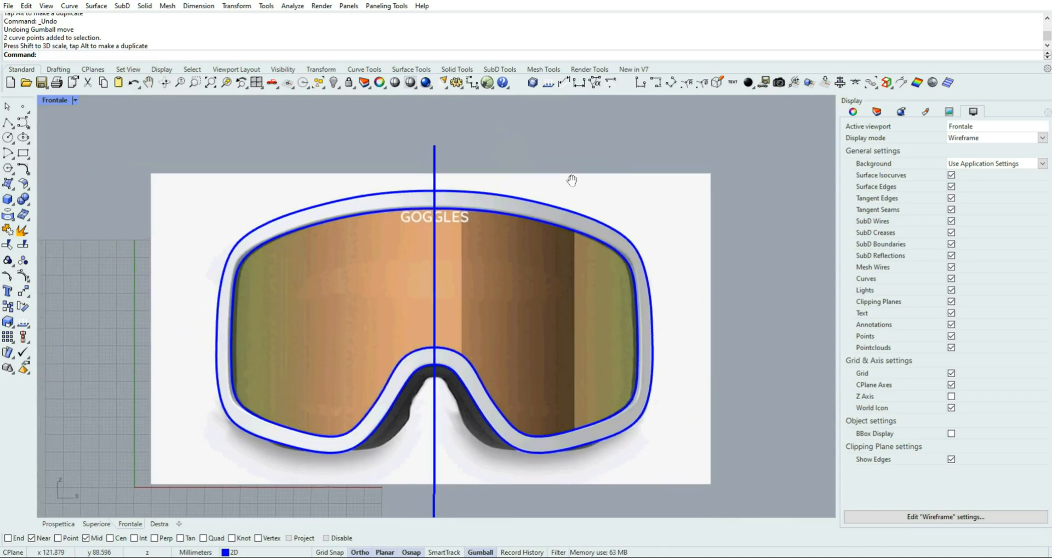
left_click(41, 83)
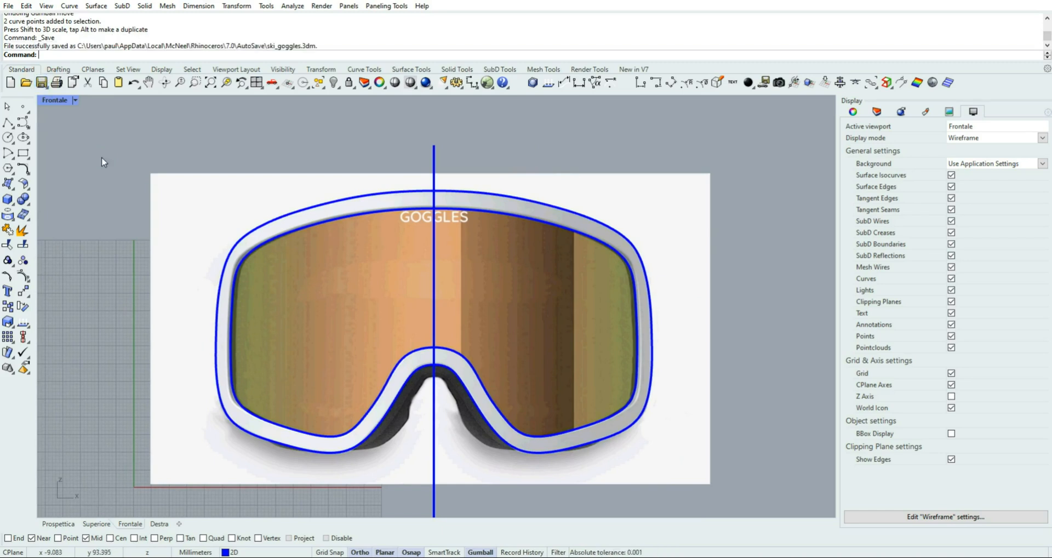
Restore the four-viewport layout with all views zoomed to extents and the Prospettica view active
double_click(57, 102)
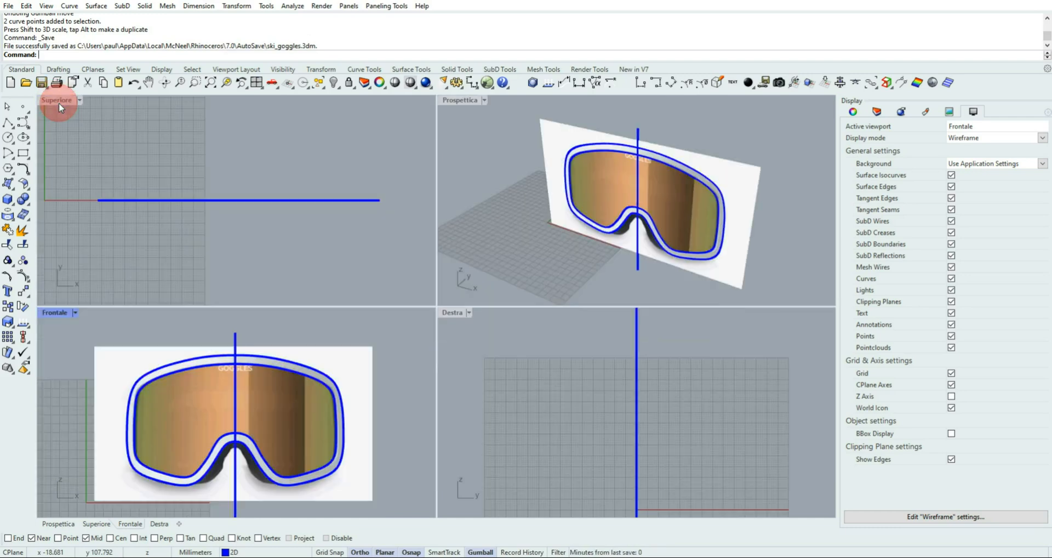
right_click(210, 85)
left_click(462, 101)
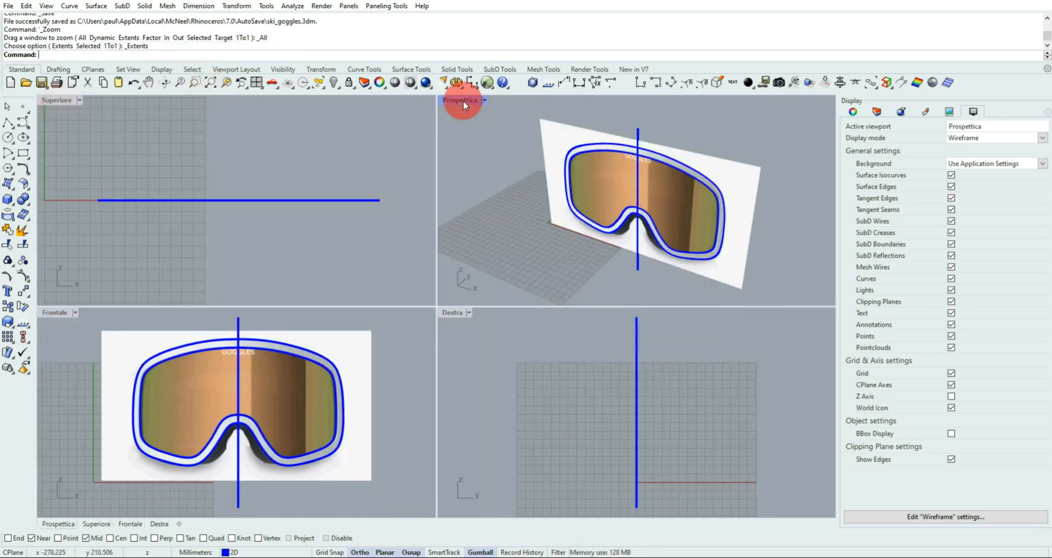
Maximize the Prospettica view and leave only the intersection object snap enabled
double_click(462, 100)
mouse_move(471, 203)
right_mouse_down()
mouse_move(449, 203)
mouse_move(478, 188)
right_mouse_up()
scroll(460, 199, "up", 4)
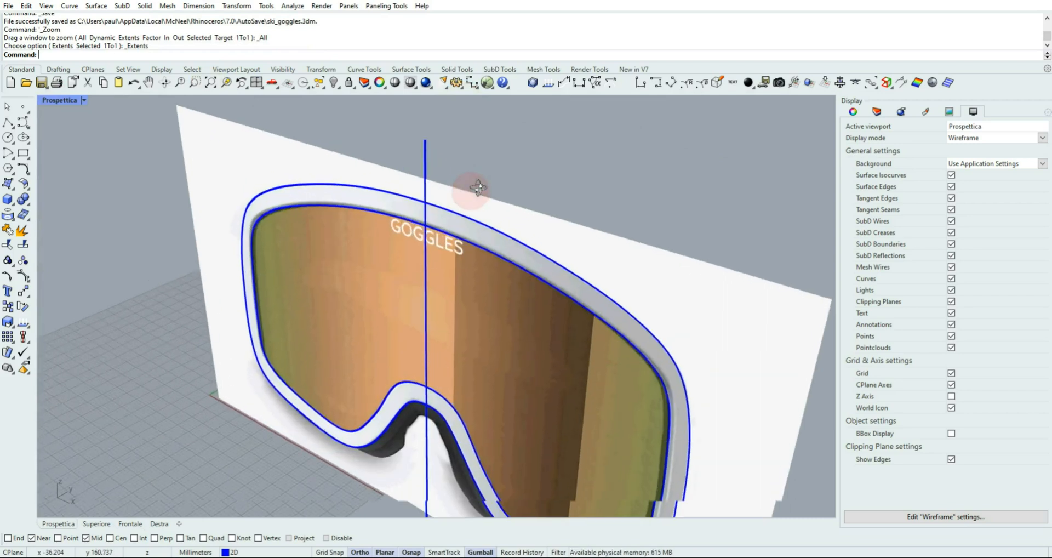
scroll(482, 193, "down", 2)
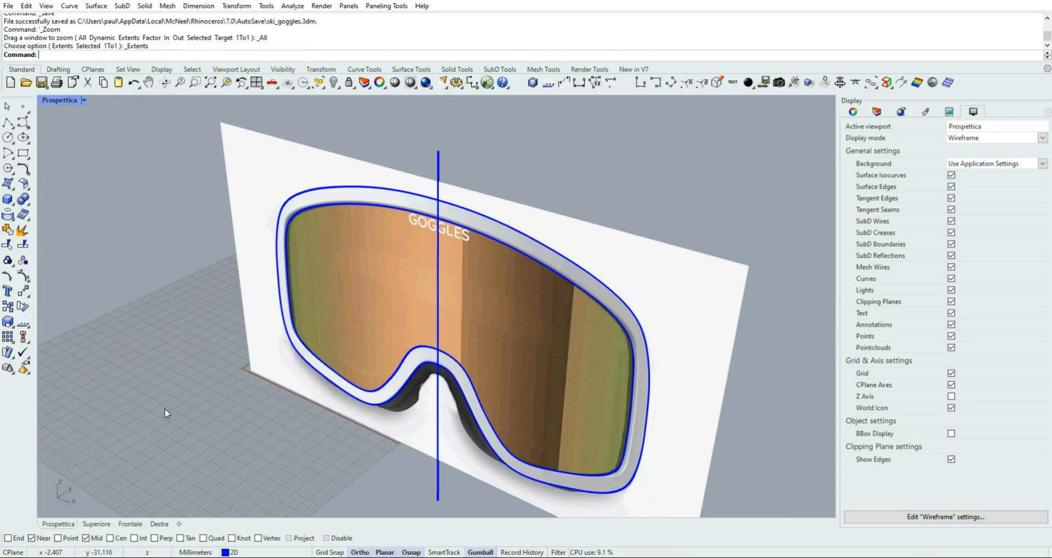
left_click(36, 538)
left_click(87, 538)
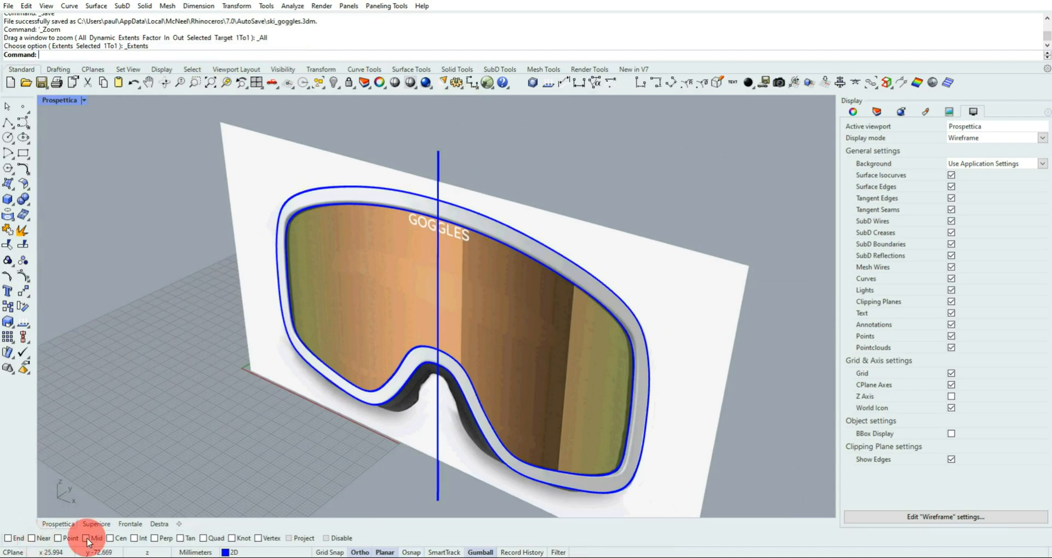
left_click(134, 538)
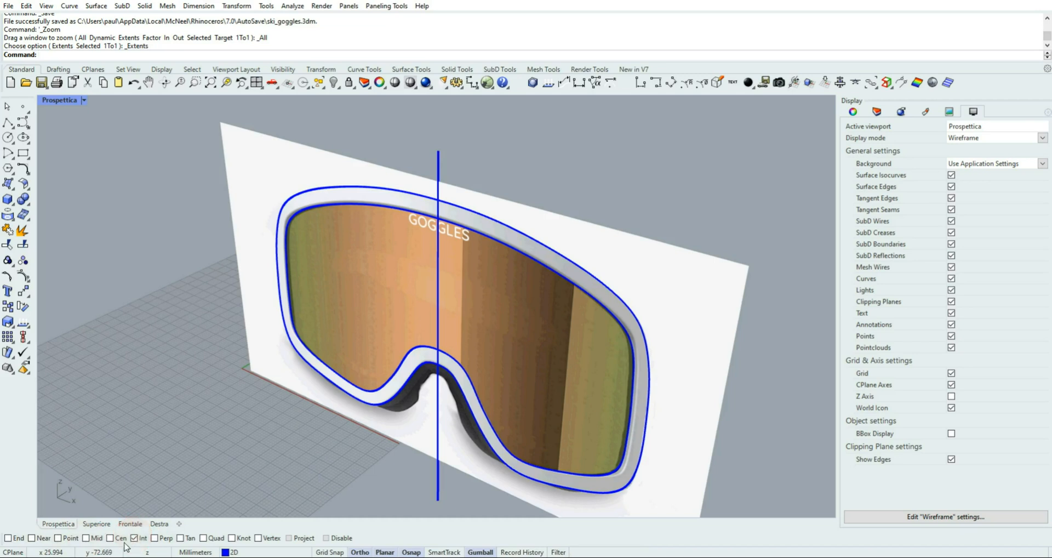
Draw a diameter ellipse in Superiore, about 65 mm deep and 173 mm wide, starting where the centre line crosses the frame outline's upper edge
left_click(24, 140)
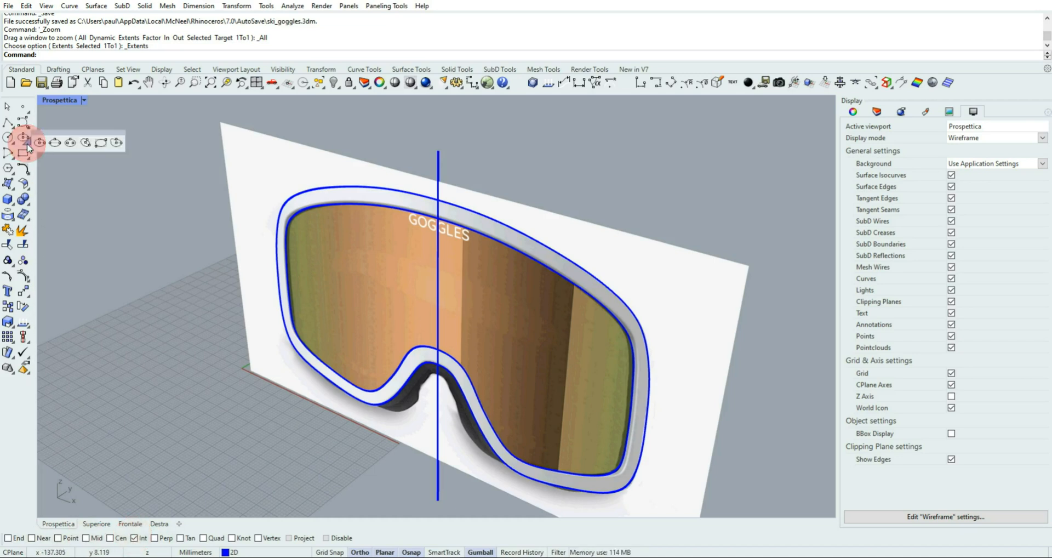
left_click(55, 143)
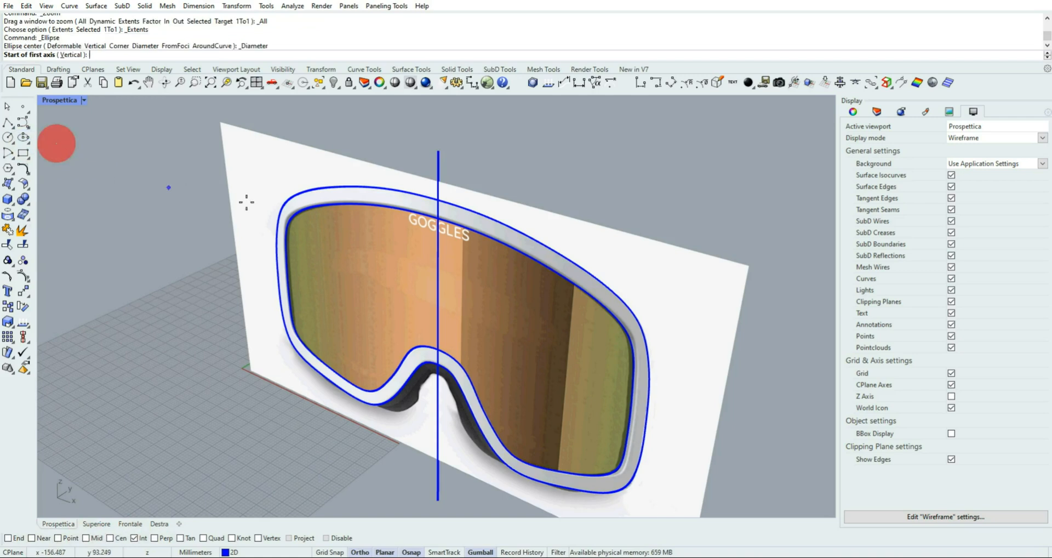
left_click(437, 199)
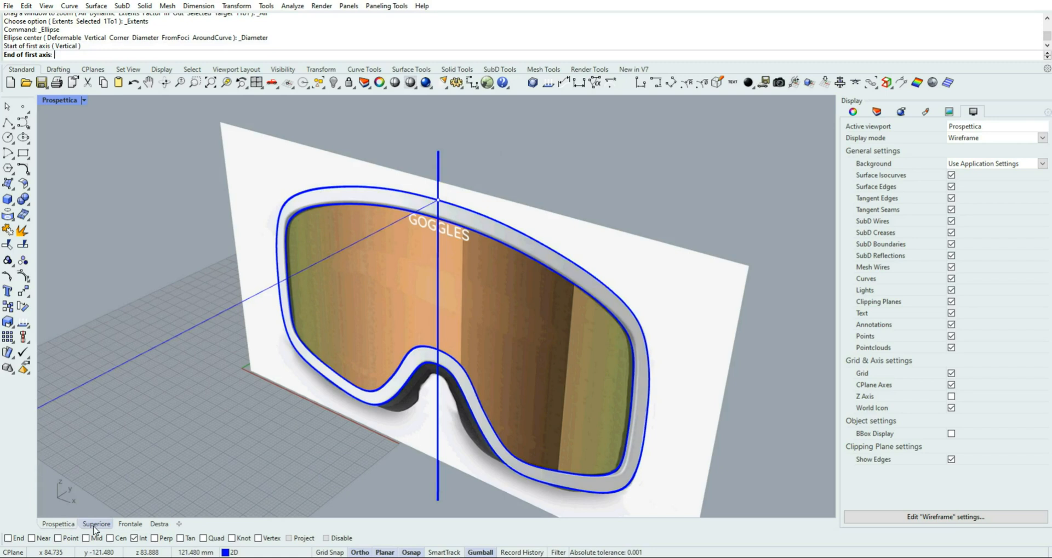
left_click(95, 524)
scroll(372, 237, "down", 3)
left_click(490, 195)
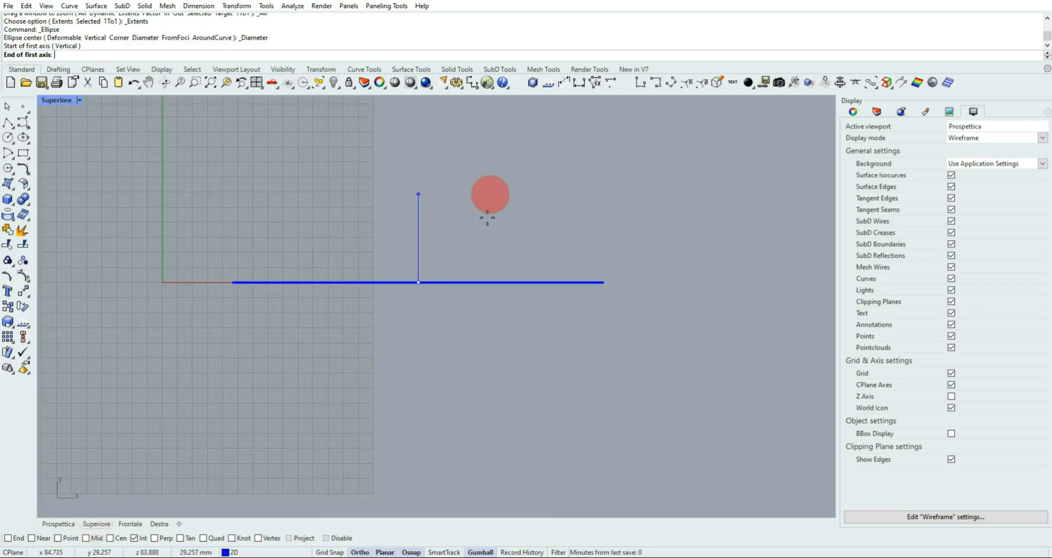
right_click_drag(487, 218, 481, 291)
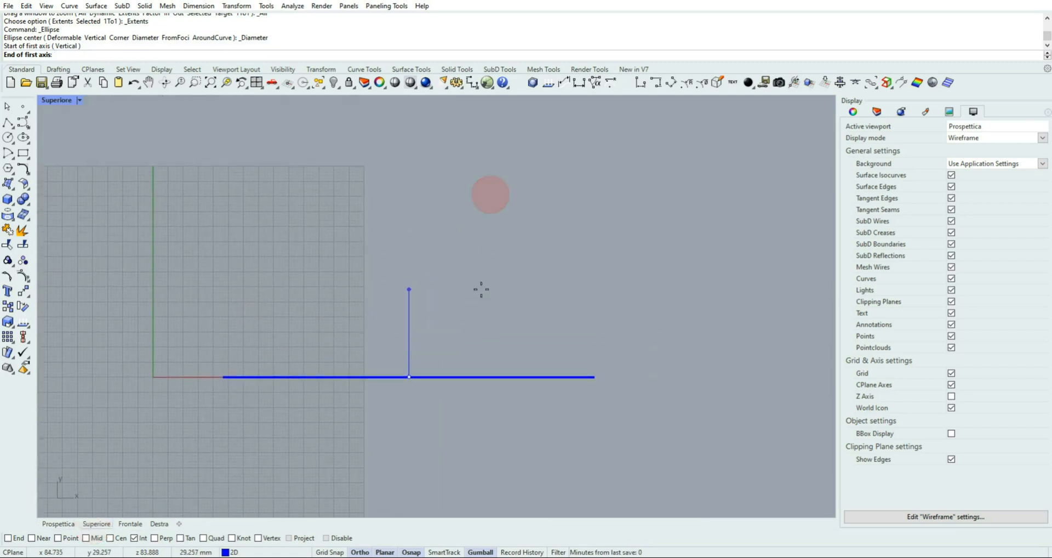
left_click(421, 181)
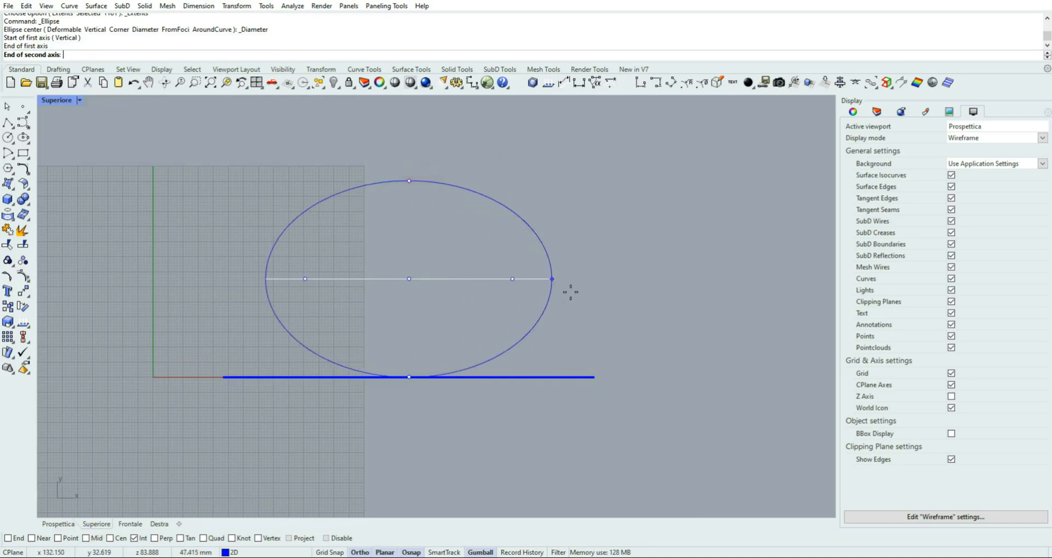
left_click(669, 301)
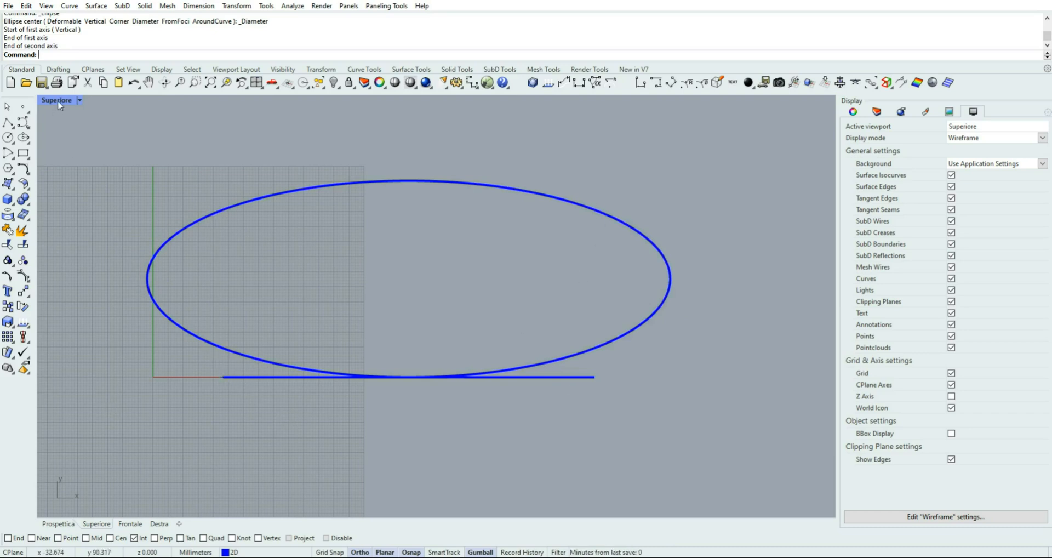
Scale the ellipse slightly deeper along Y and slightly narrower along X in the Superiore view
left_click(58, 523)
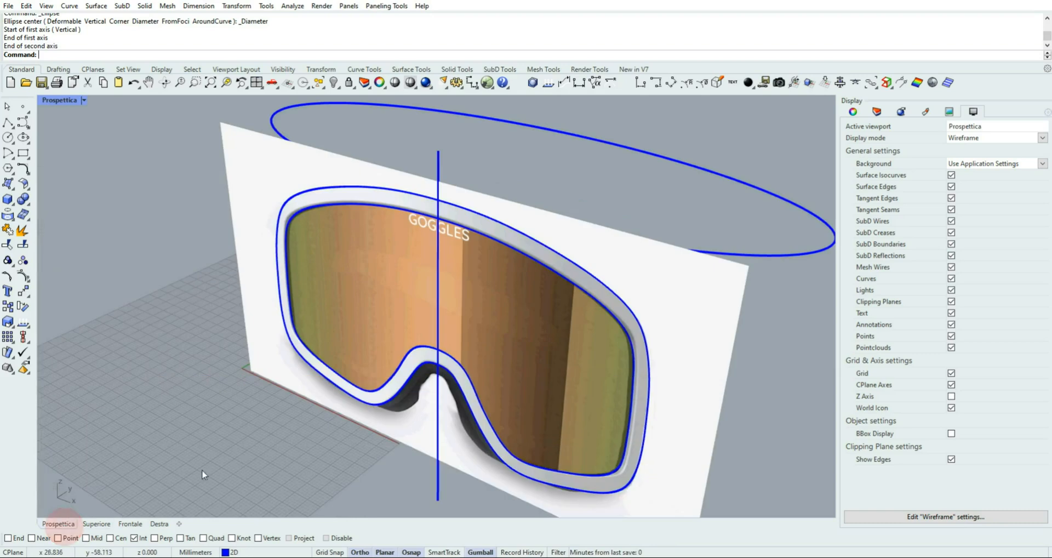
right_click_drag(374, 342, 482, 397)
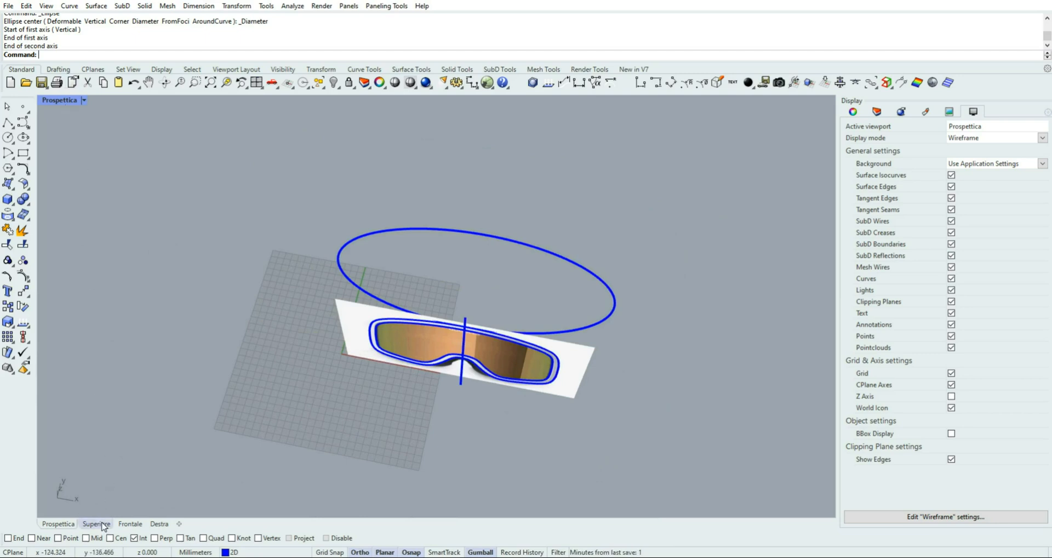
left_click(97, 523)
left_click(245, 206)
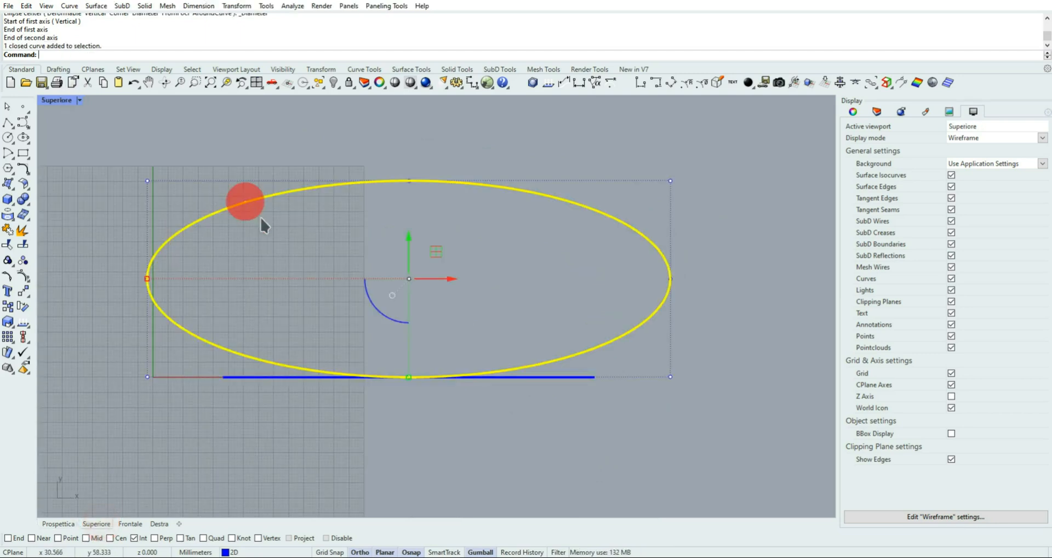
left_click_drag(409, 378, 409, 390)
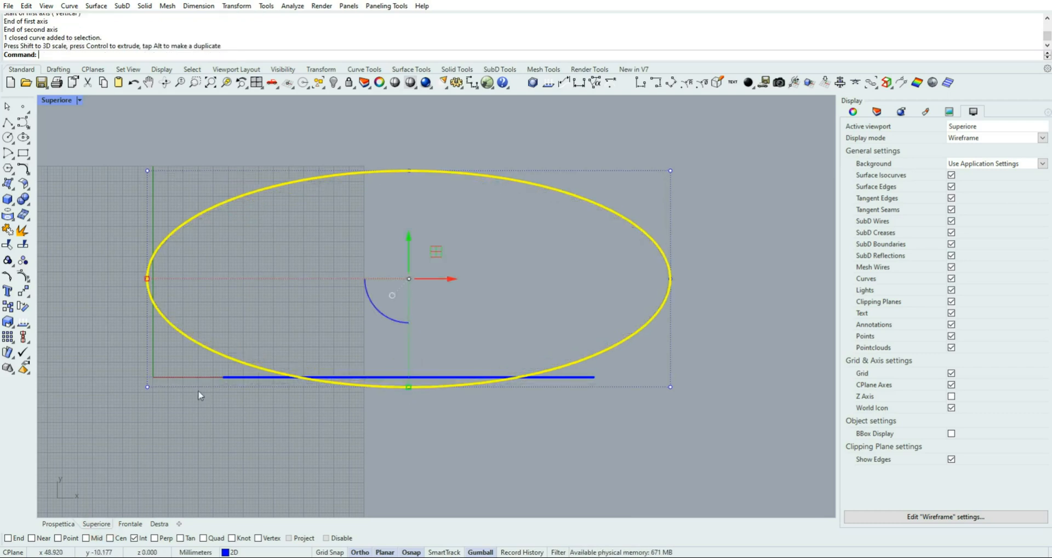
left_click_drag(148, 278, 160, 279)
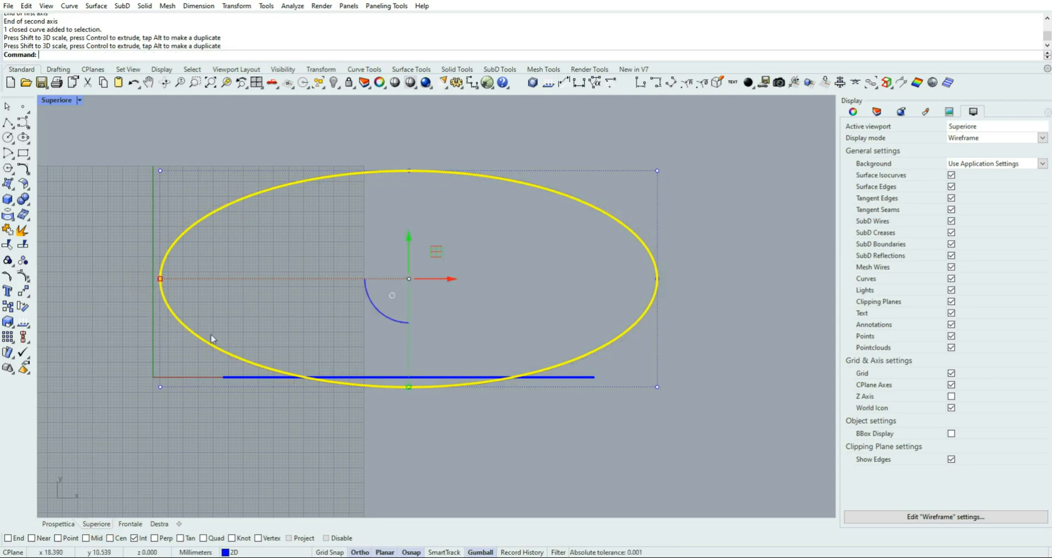
Move the ellipse back along Y in the Superiore view, clear of the goggles outlines
scroll(471, 327, "down", 4)
right_click_drag(503, 302, 495, 361)
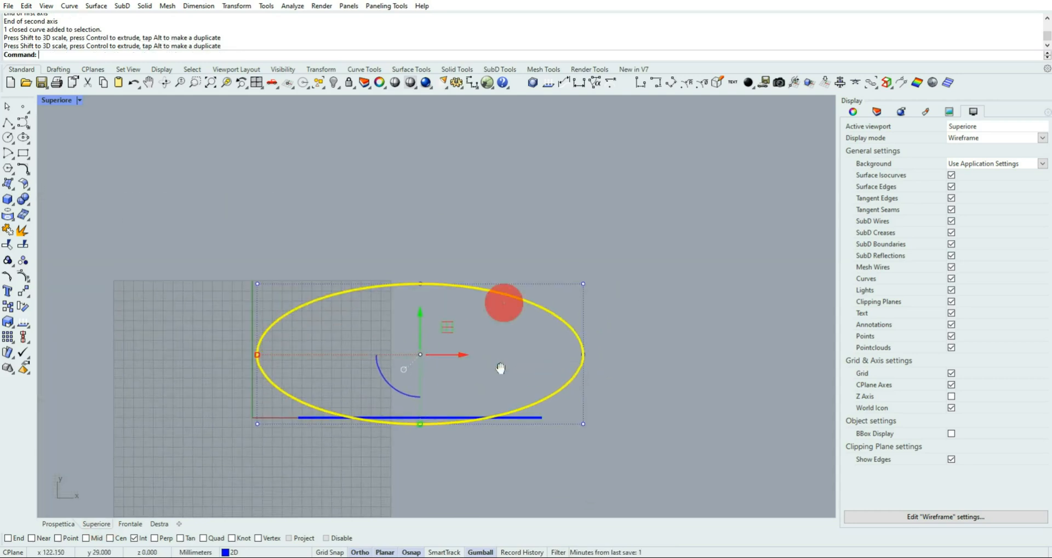
left_click_drag(424, 312, 425, 174)
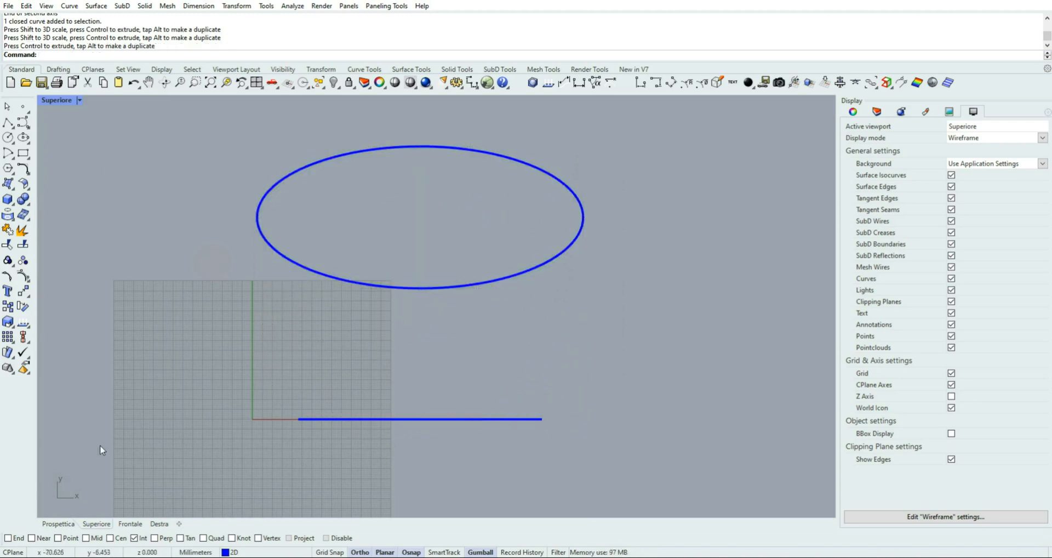
Examine the ellipse's width and position relative to the goggles in the Prospettica, Frontale and Superiore views
left_click(64, 522)
right_click_drag(526, 277, 569, 192)
left_click(131, 524)
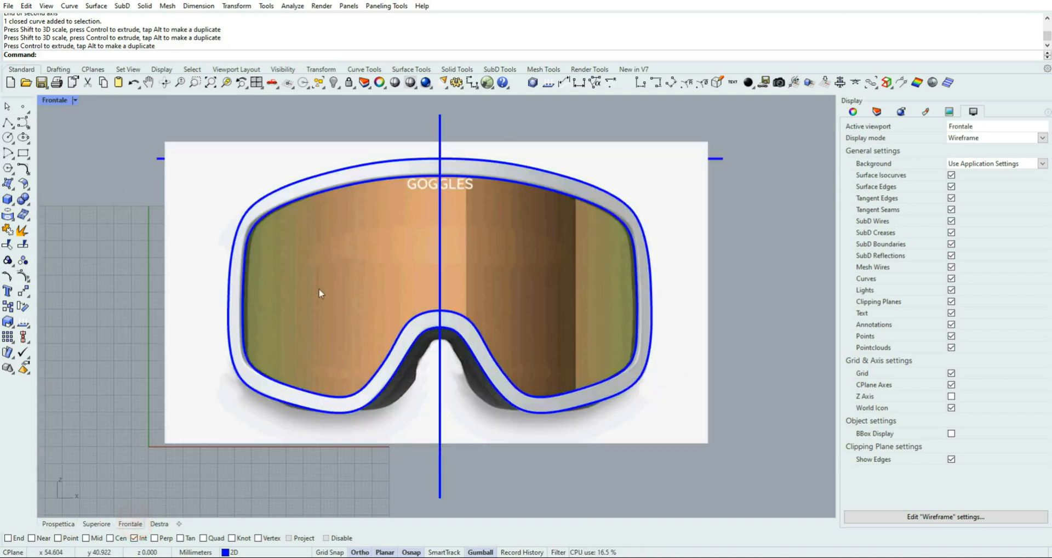
left_click(158, 159)
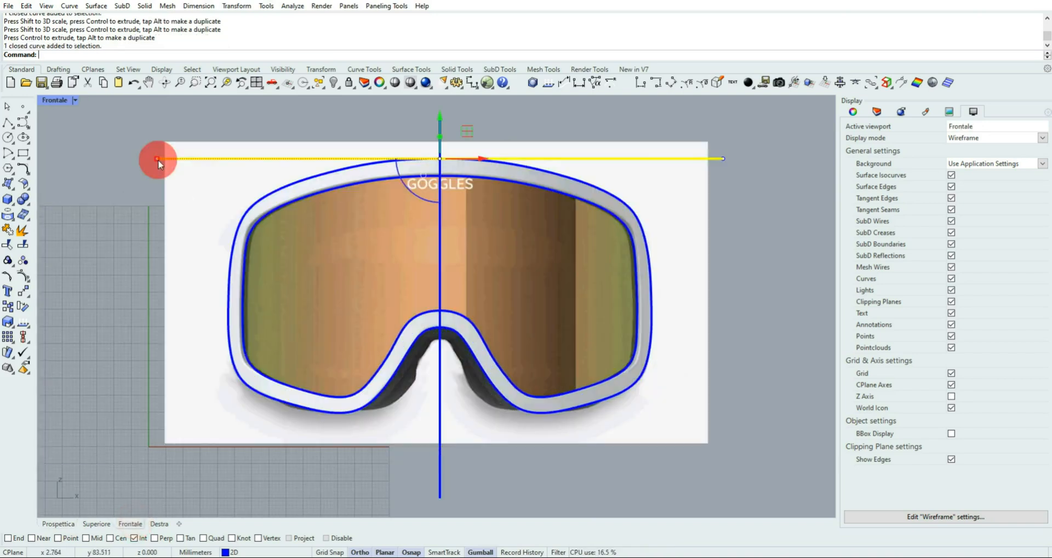
left_click(63, 523)
right_click_drag(643, 267, 590, 298)
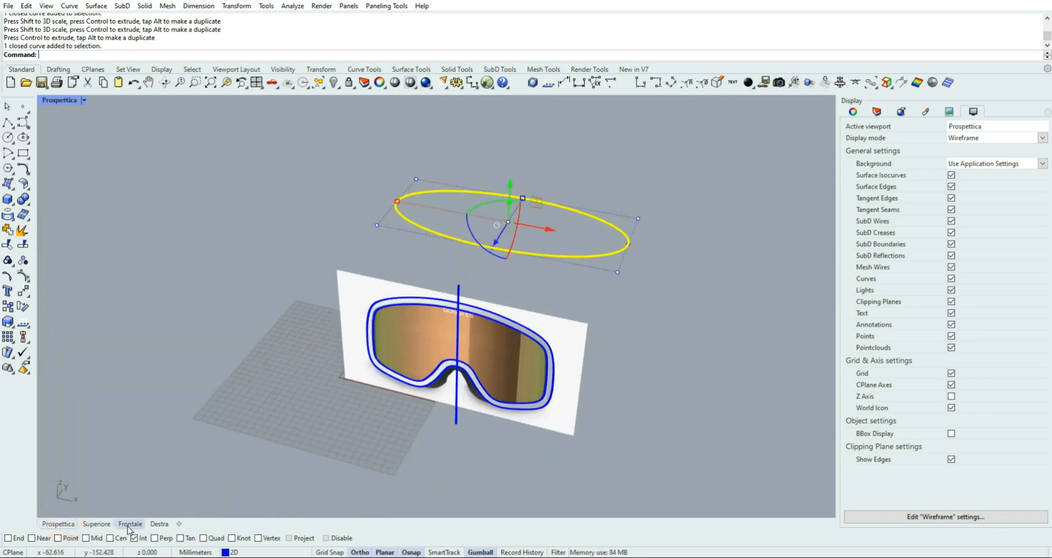
left_click(94, 524)
left_click(188, 284)
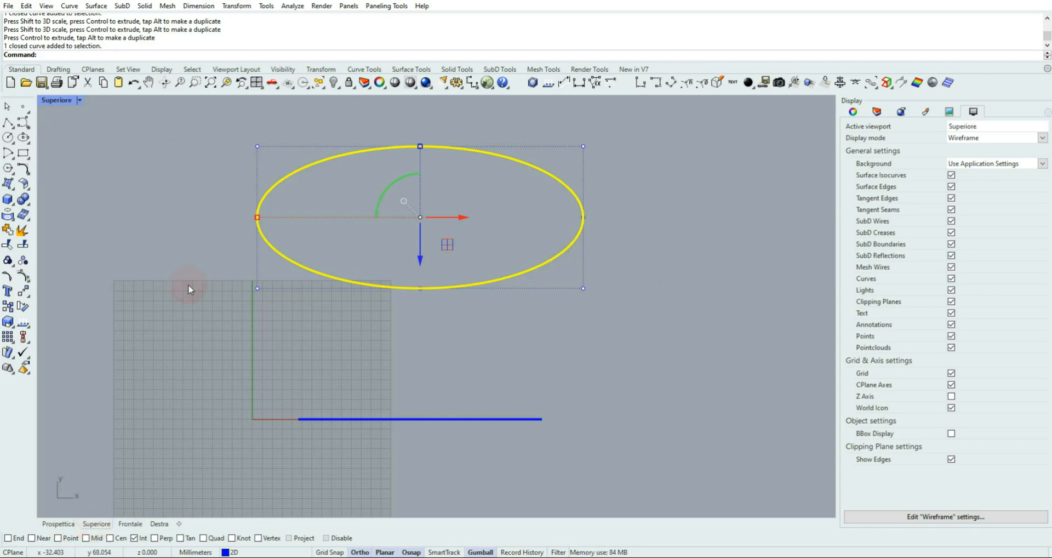
Replace the intersection snap with the quadrant snap and draw a line across the ellipse between its two side quadrants
left_click(134, 539)
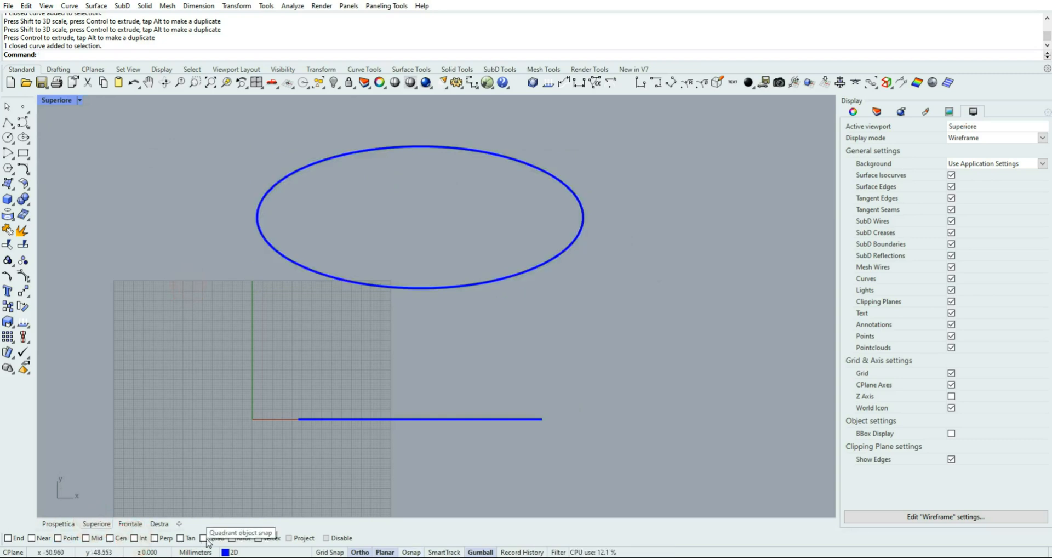
left_click(204, 538)
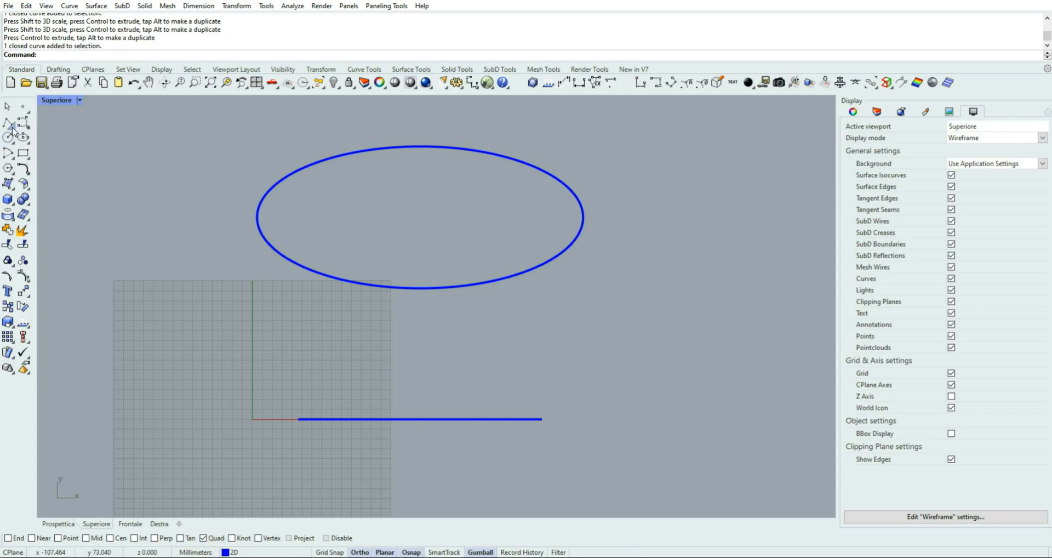
left_click(13, 128)
left_click(25, 125)
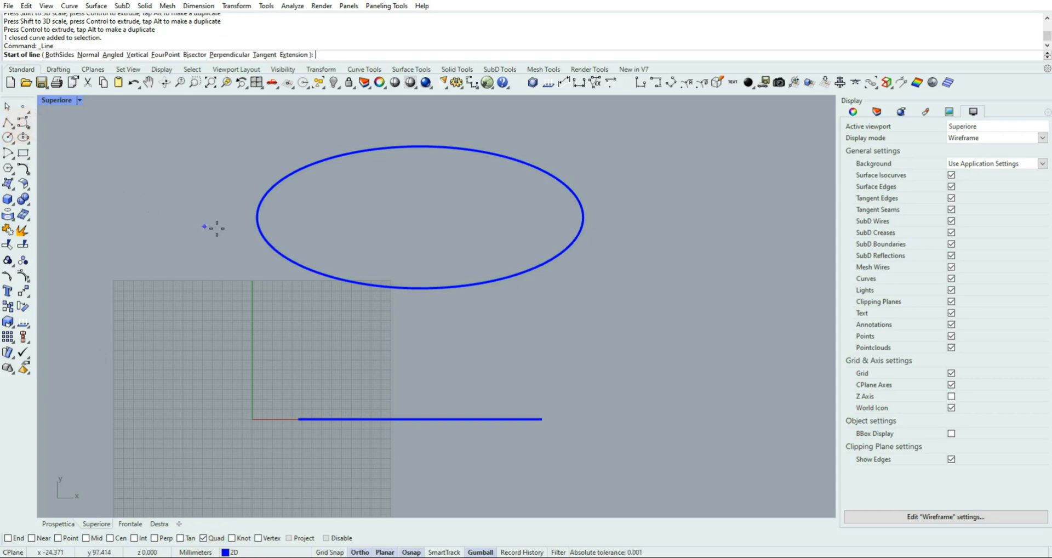
left_click(257, 217)
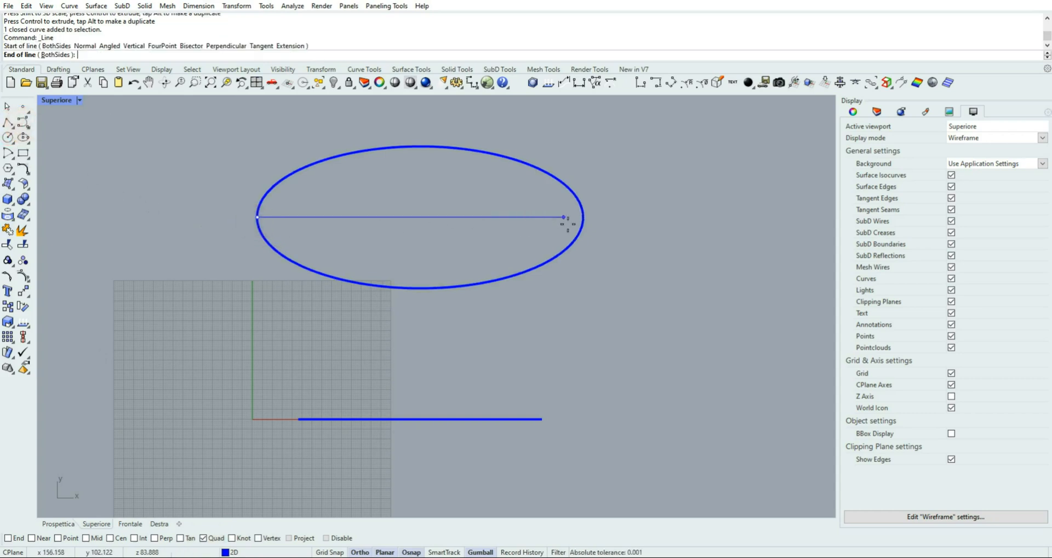
left_click(582, 217)
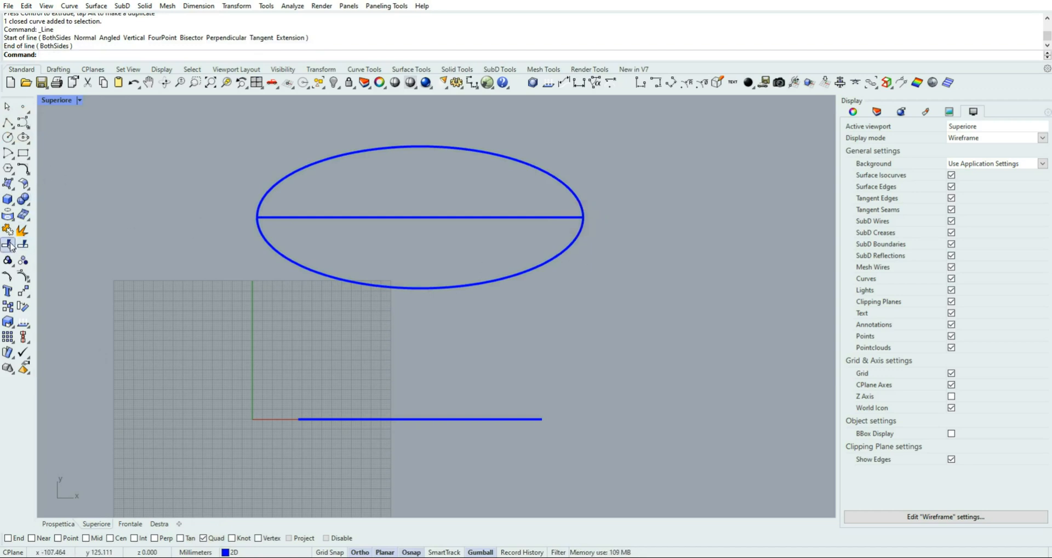
Trim away the rear half of the ellipse using the line as the cutting object, and delete the line
left_click(23, 234)
left_click(293, 218)
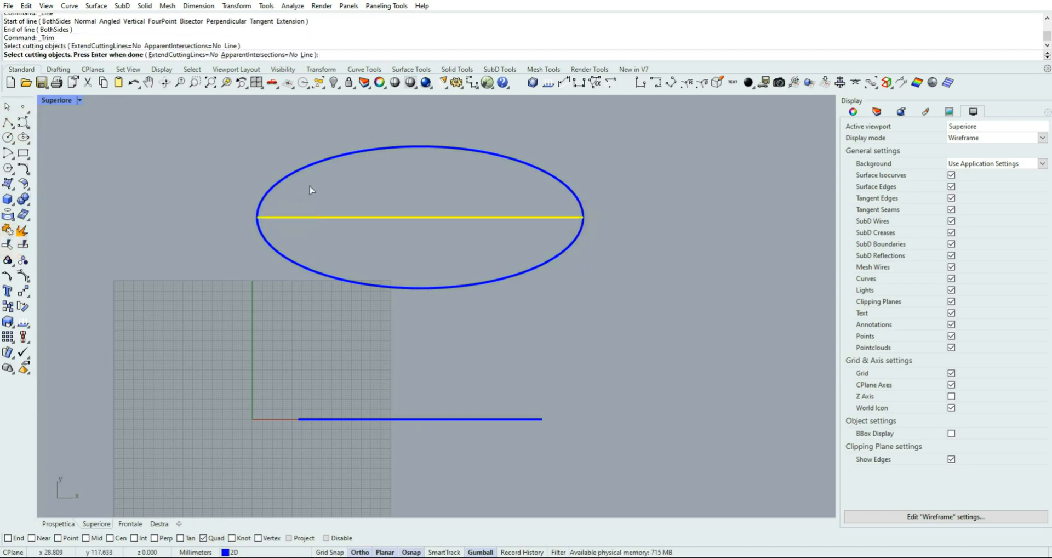
right_click(309, 186)
left_click(323, 159)
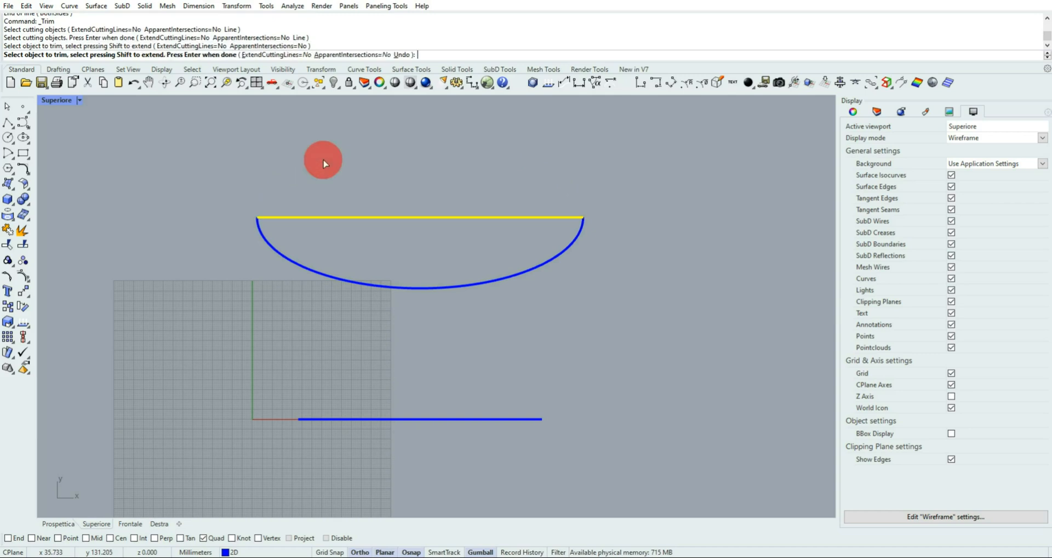
left_click(313, 217)
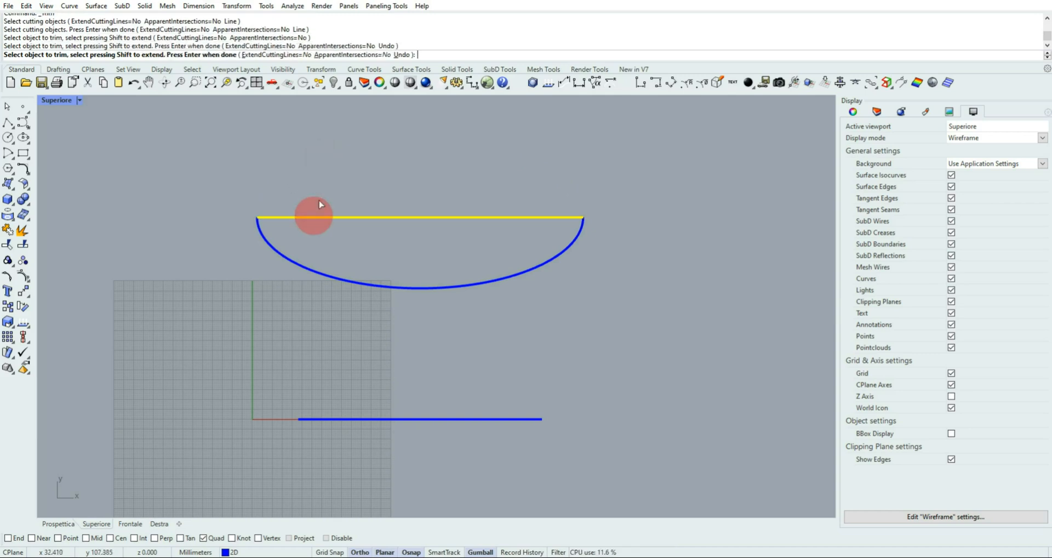
right_click(324, 196)
left_click(355, 217)
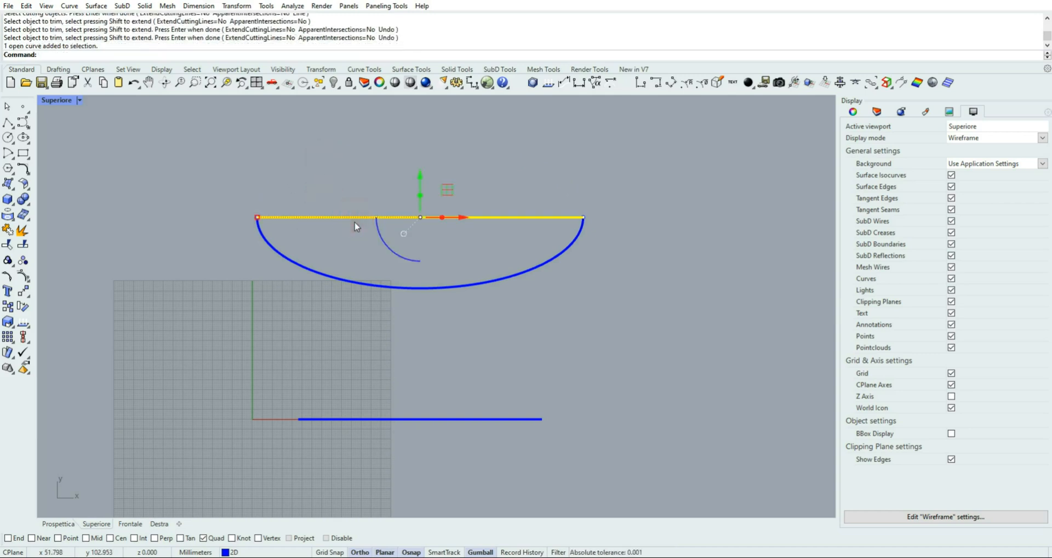
key("Delete")
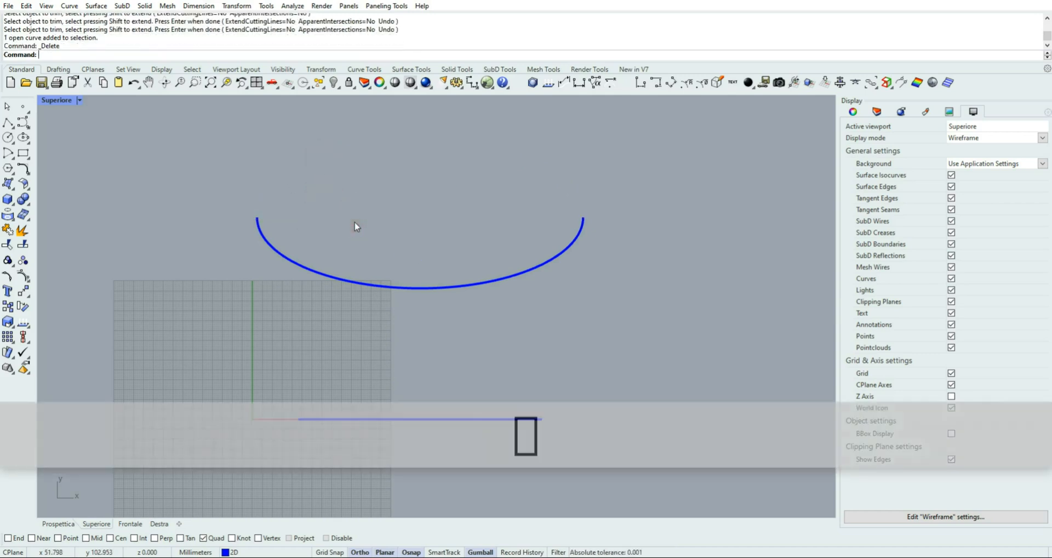
In the Prospettica view, move Layer 01 below the 2D layer in the layer list and make Layer 01 current
left_click(60, 523)
mouse_move(438, 264)
right_mouse_down()
mouse_move(369, 263)
mouse_move(387, 241)
mouse_move(400, 249)
mouse_move(570, 229)
mouse_move(471, 252)
right_mouse_up()
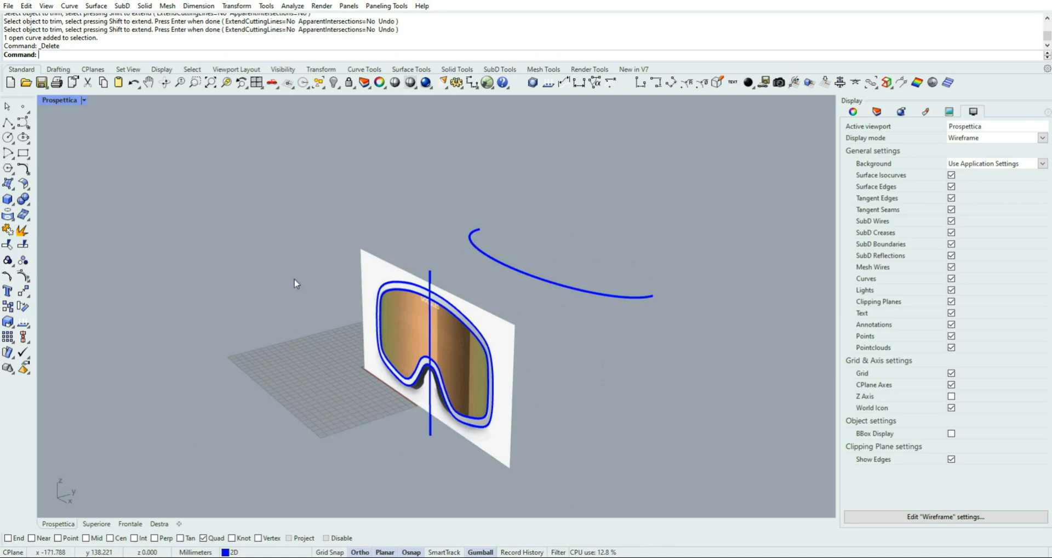
left_click(28, 170)
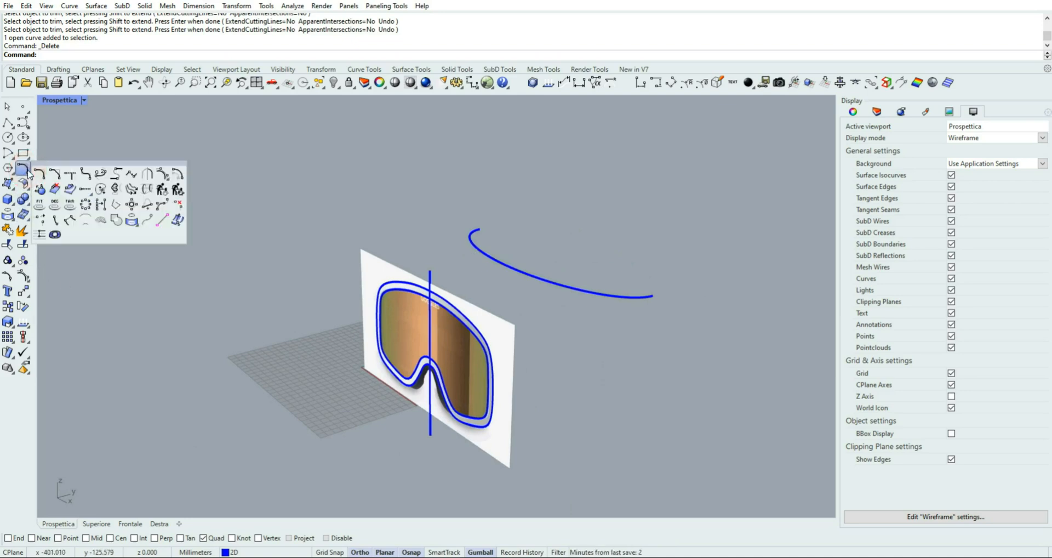
left_click(25, 168)
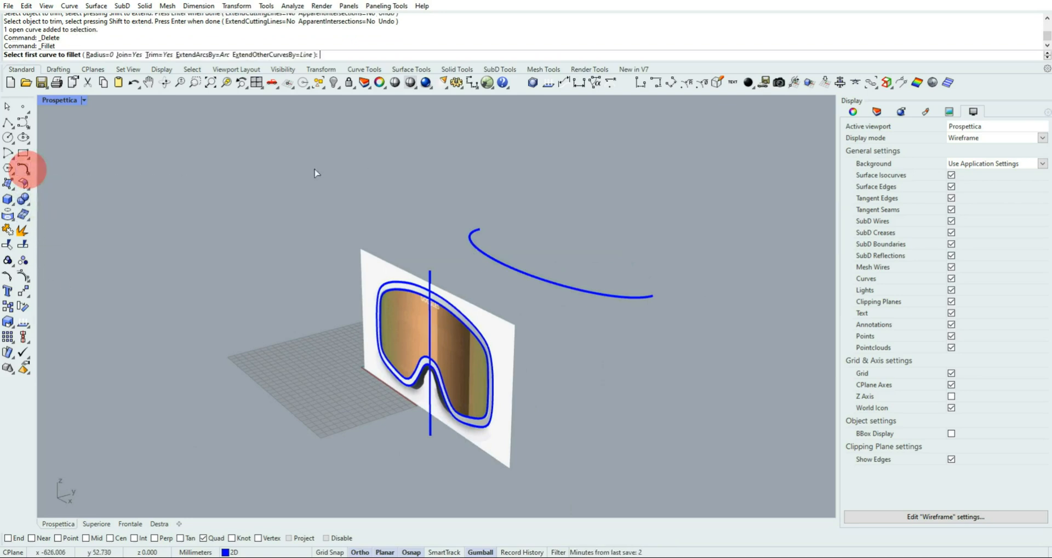
left_click(876, 112)
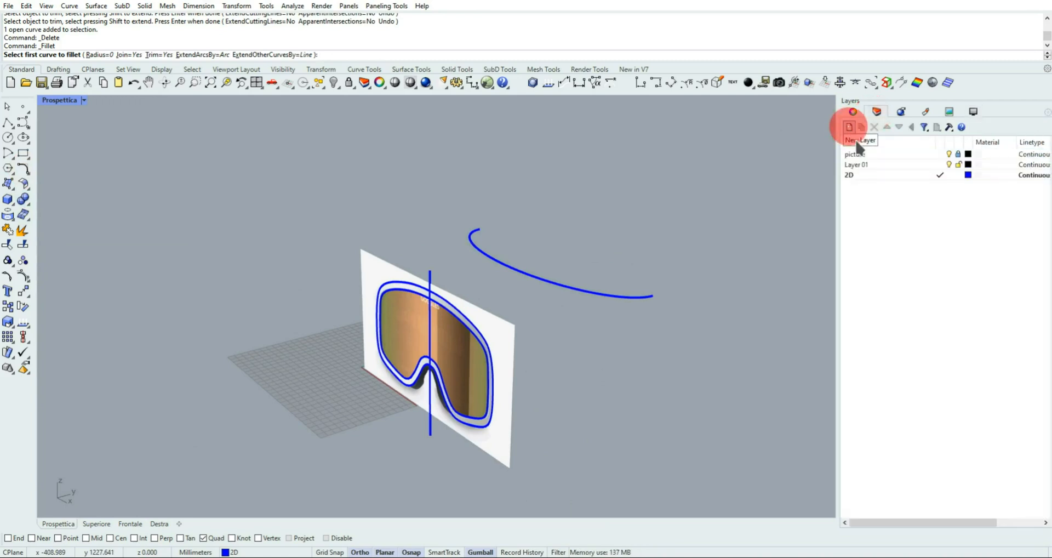
left_click(884, 164)
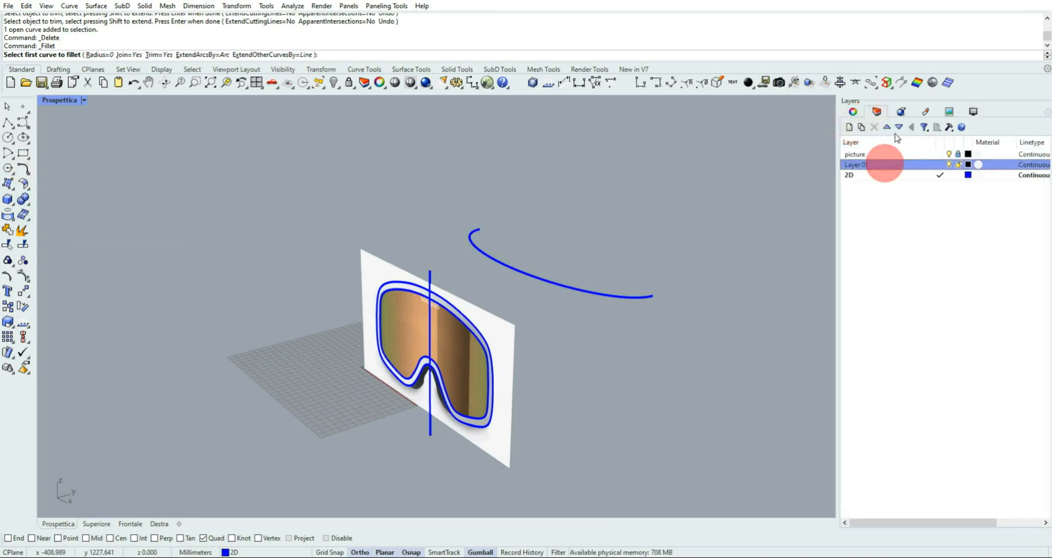
left_click(899, 127)
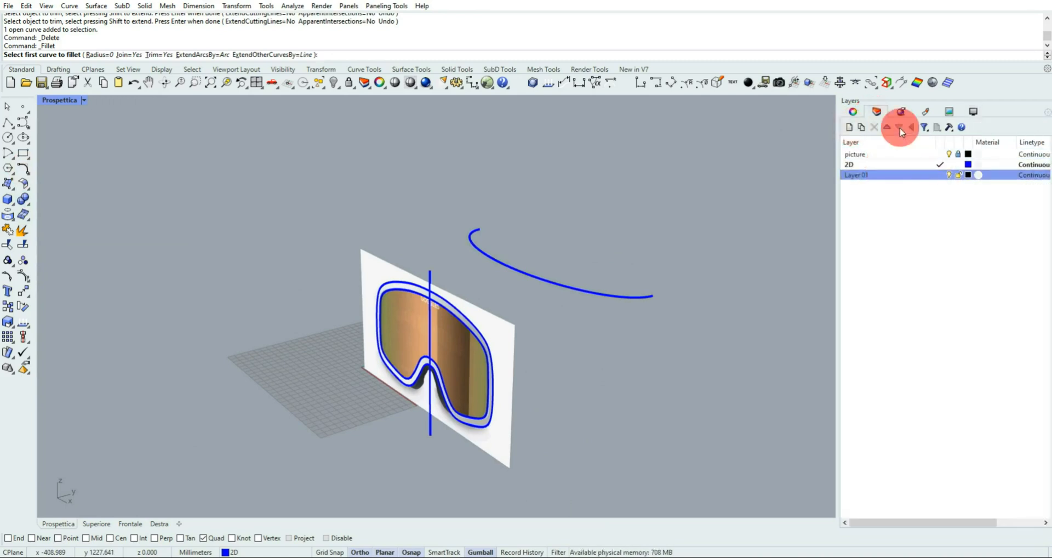
double_click(864, 176)
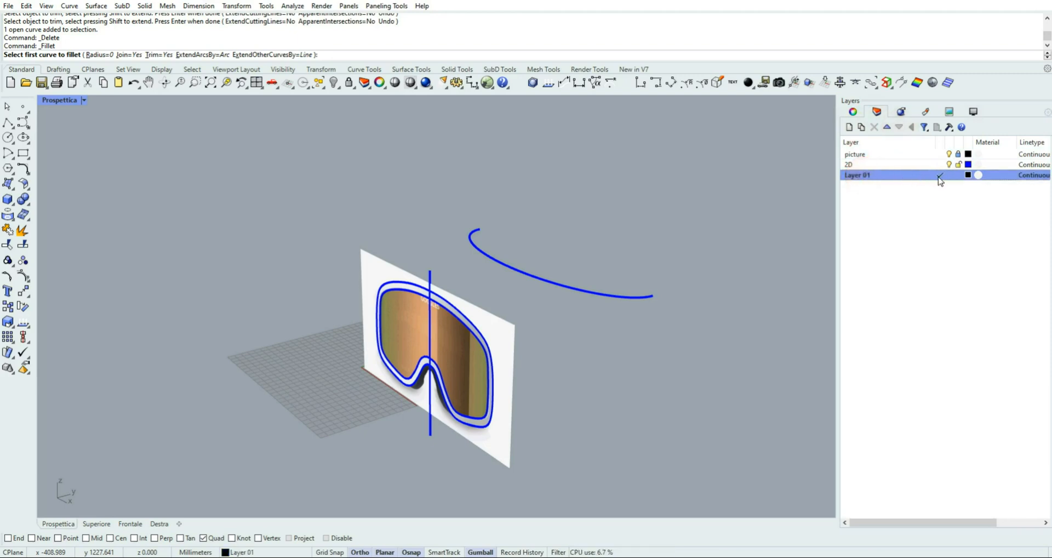
left_click(868, 175)
right_click(869, 176)
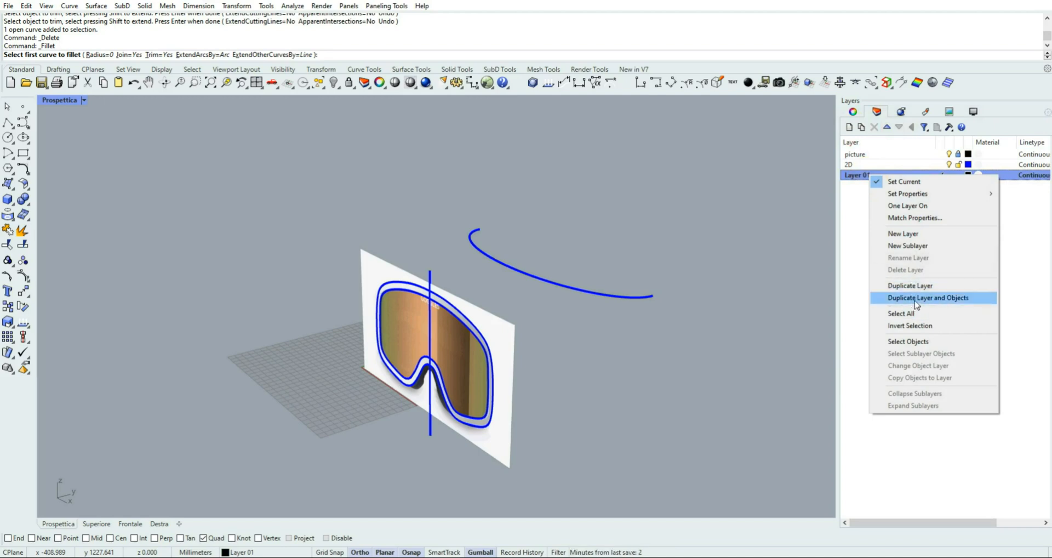
left_click(861, 176)
right_click(859, 179)
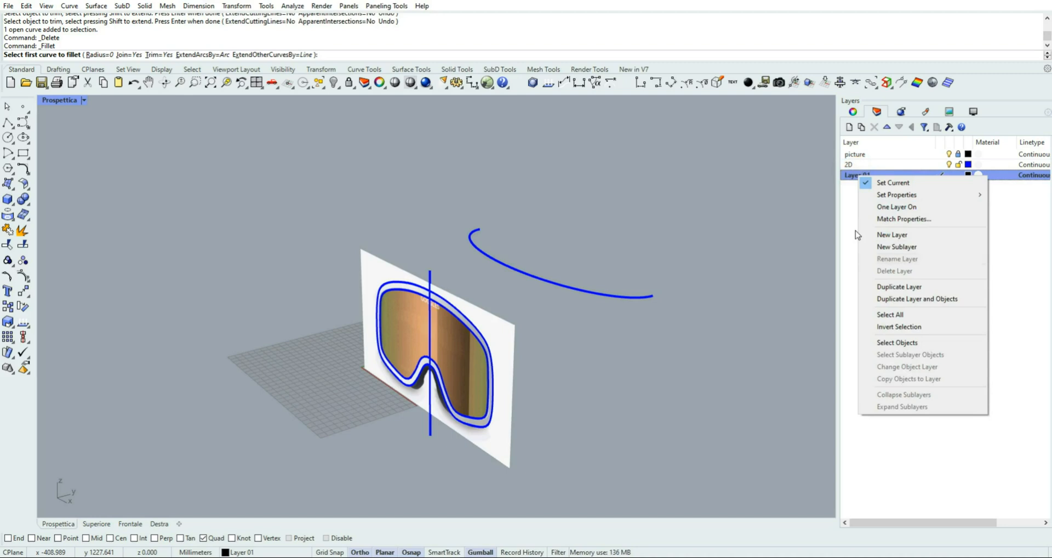
key("Escape")
left_click(856, 229)
left_click(870, 166)
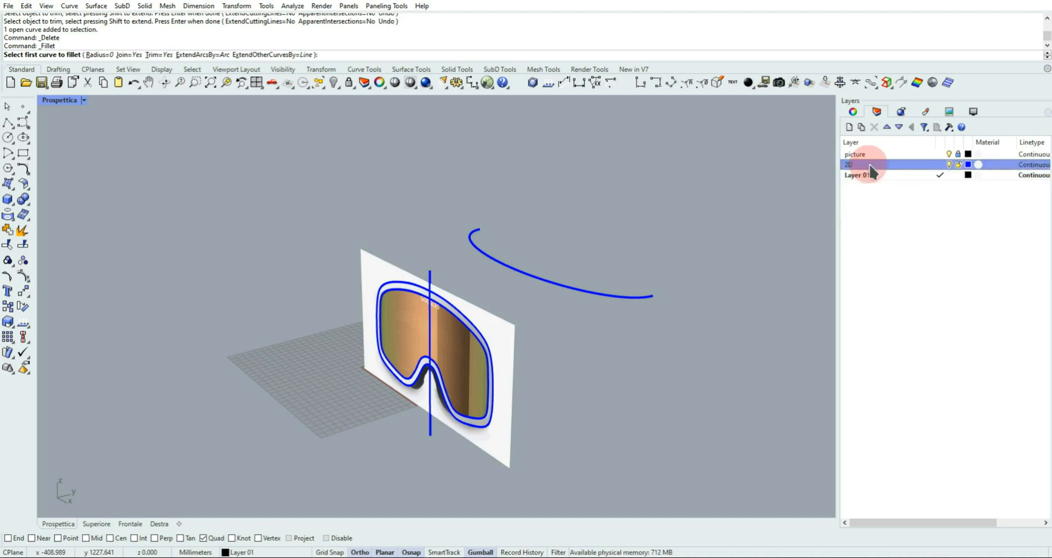
right_click(868, 176)
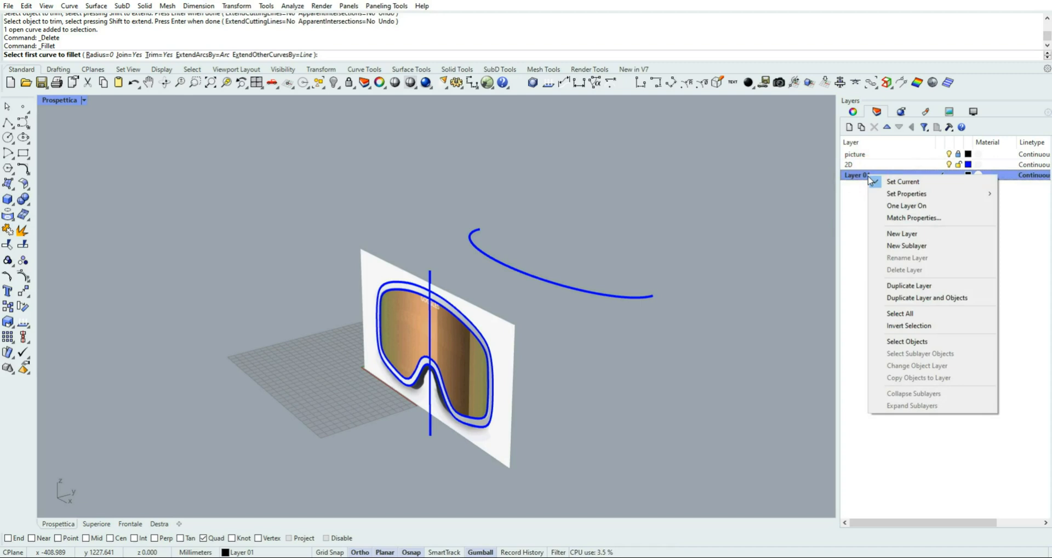
double_click(874, 164)
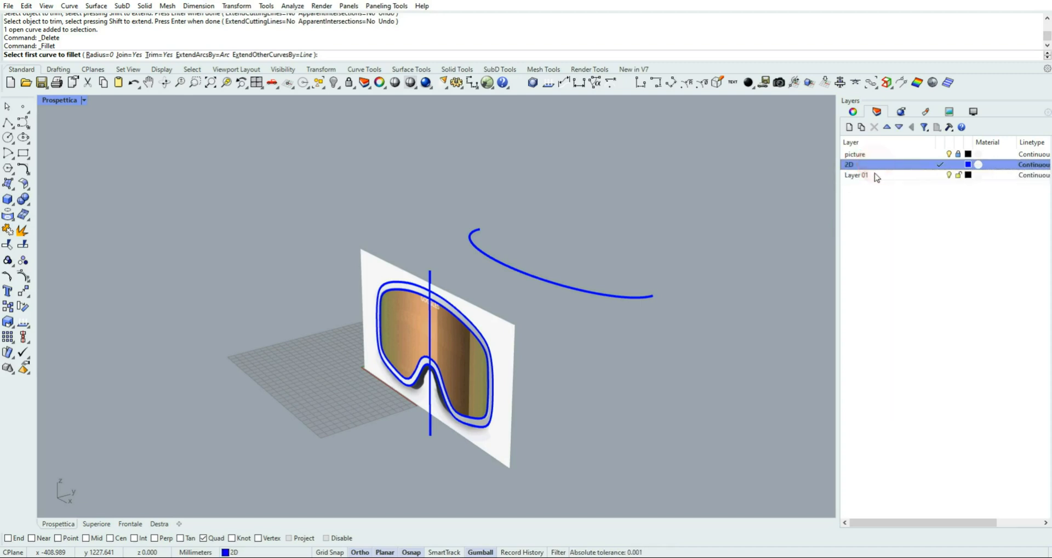
right_click(864, 176)
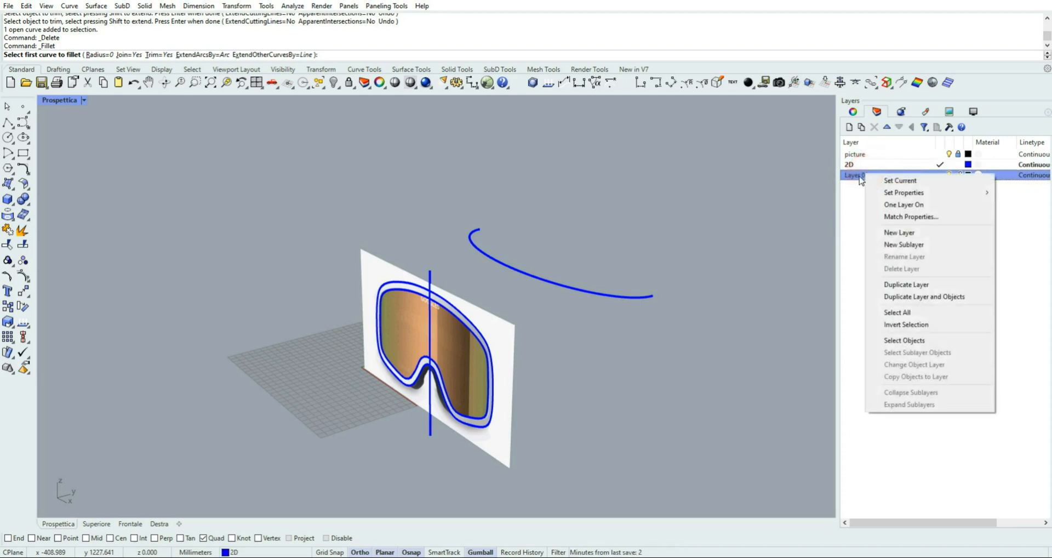
double_click(860, 175)
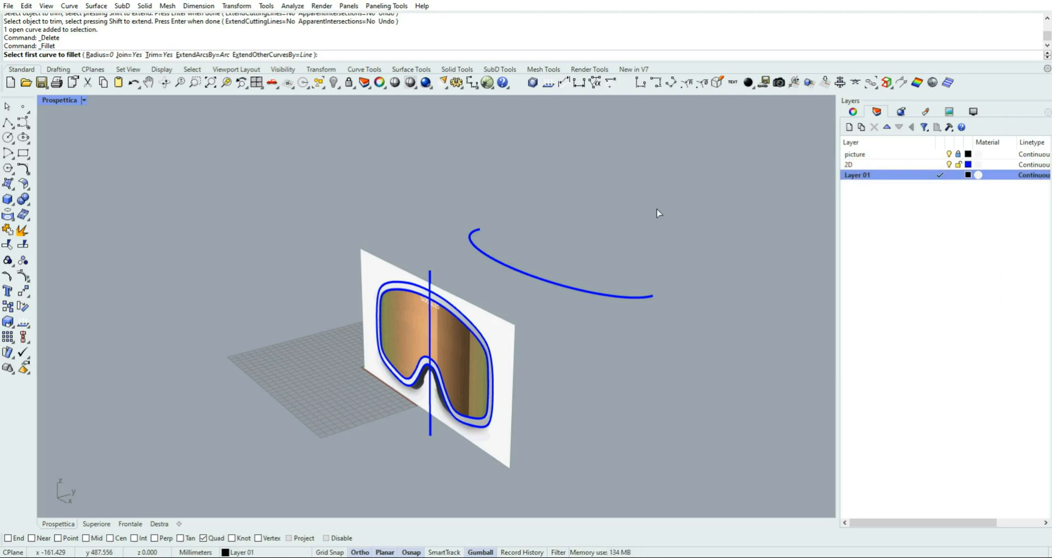
right_click_drag(603, 244, 638, 249)
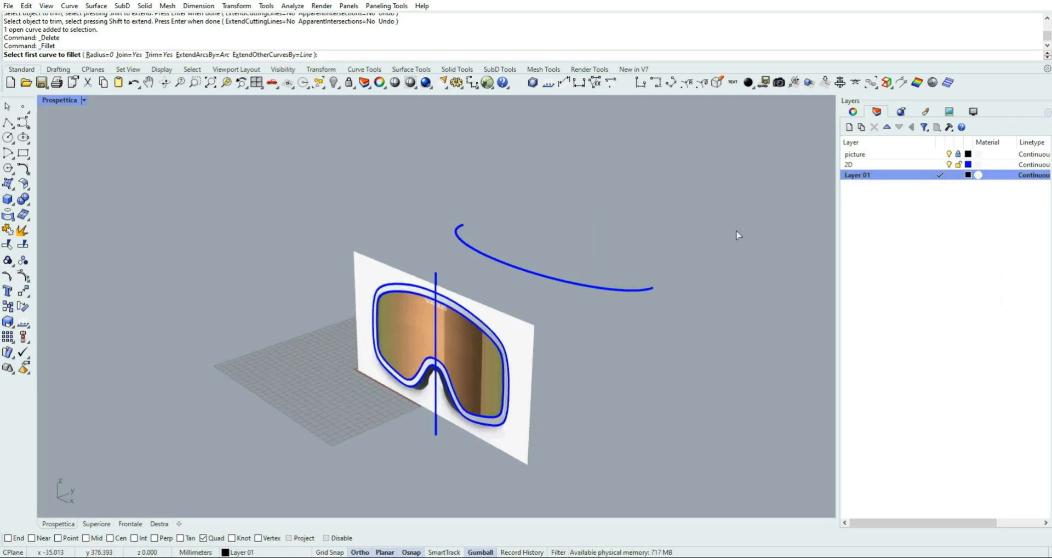
left_click(861, 176)
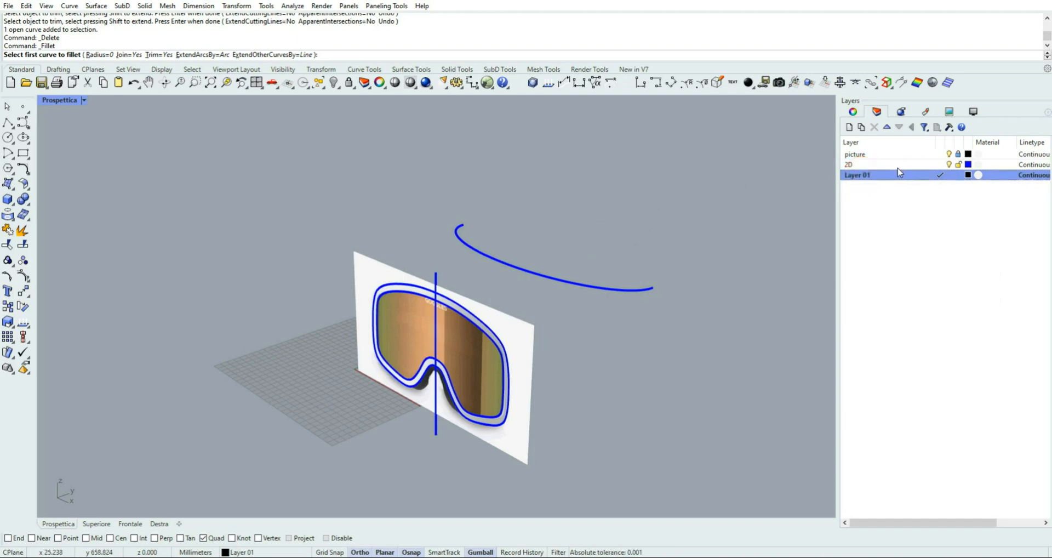
right_click(859, 178)
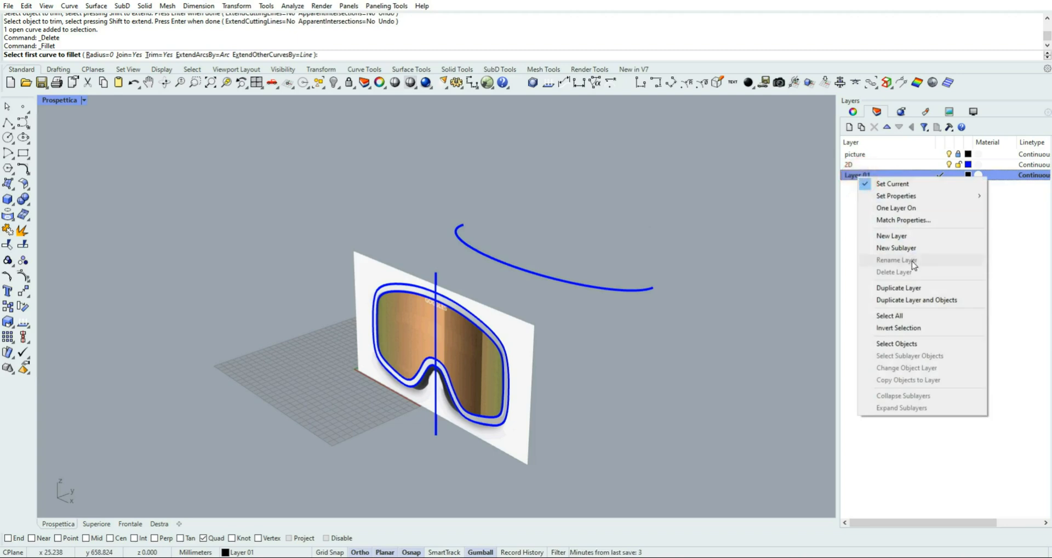
left_click(611, 204)
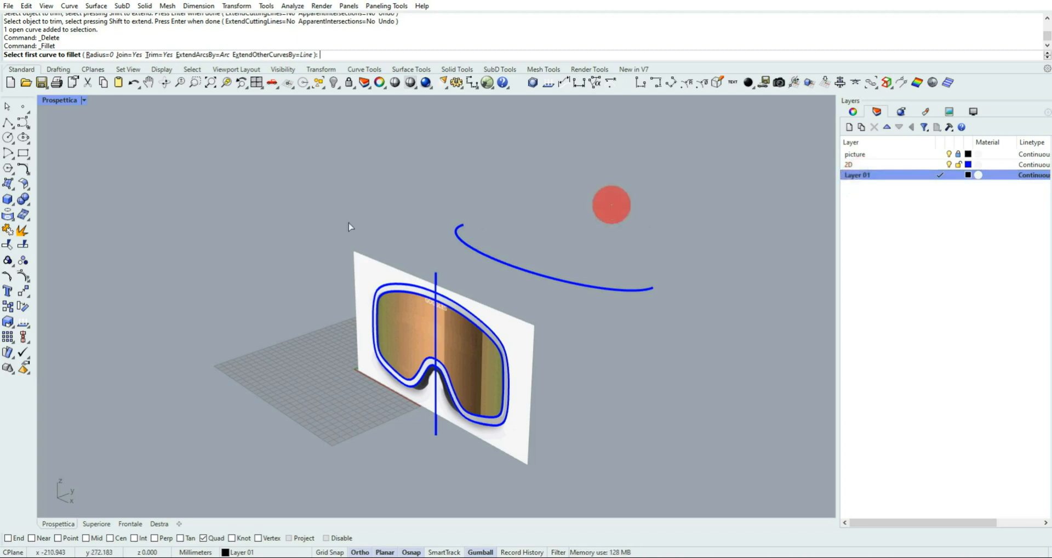
Hide the picture layer and create a curve from two views using the outer goggles outline and the half-ellipse
left_click(26, 173)
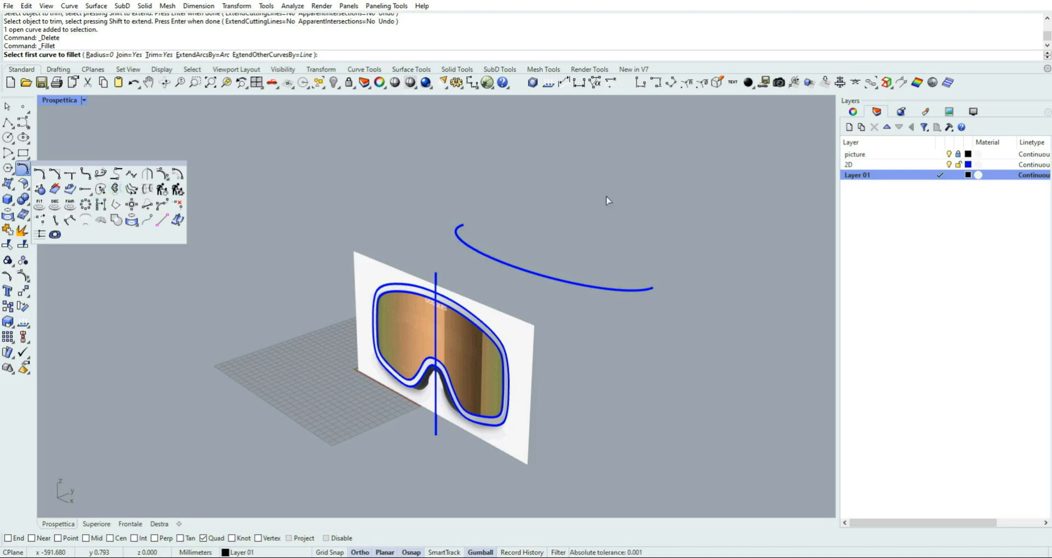
left_click(949, 154)
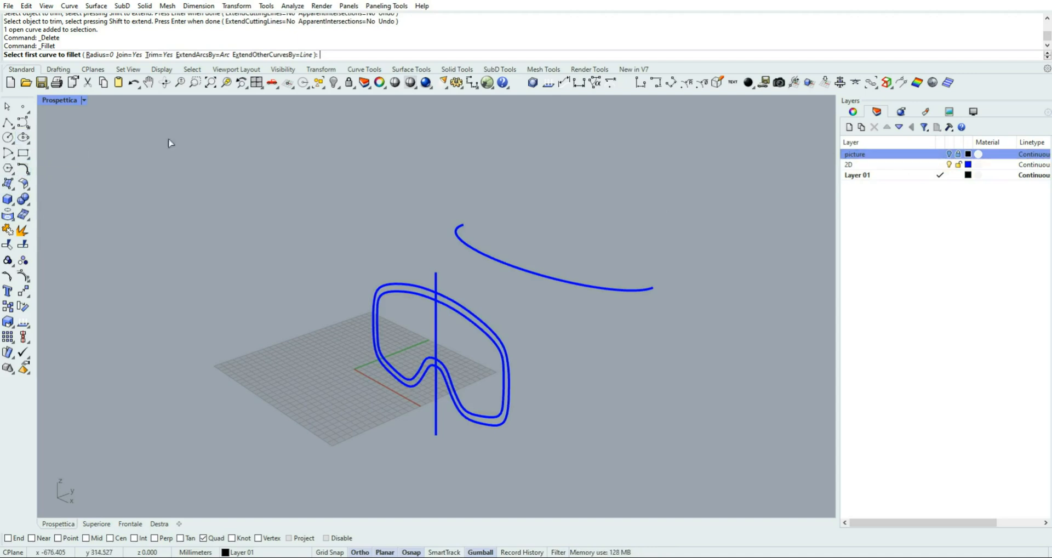
left_click(25, 171)
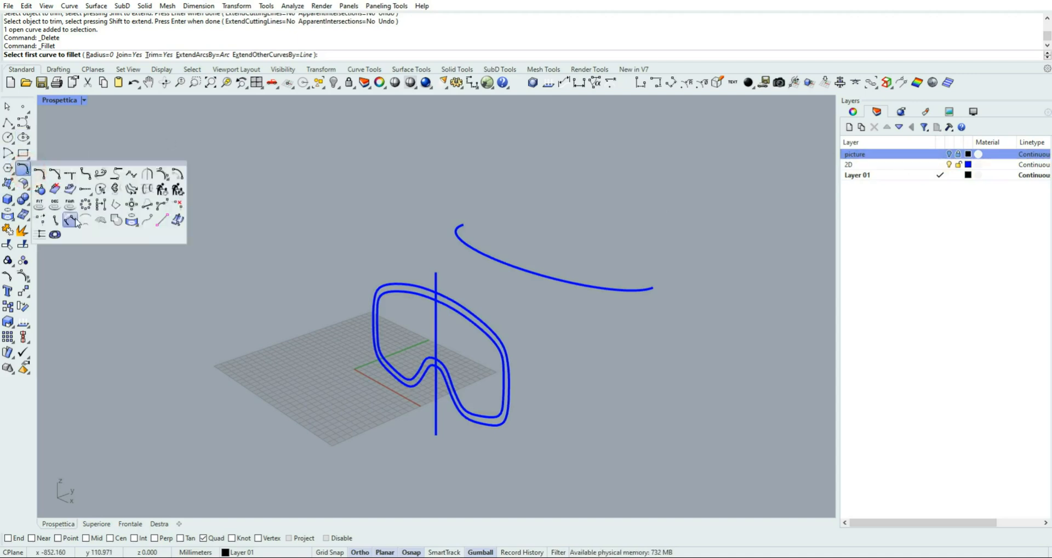
left_click(115, 190)
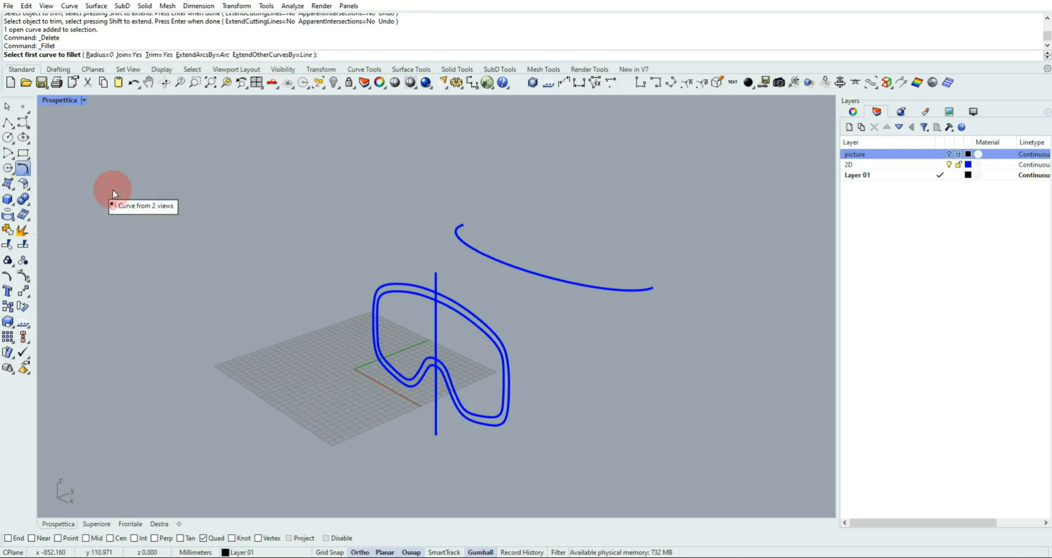
left_click(406, 287)
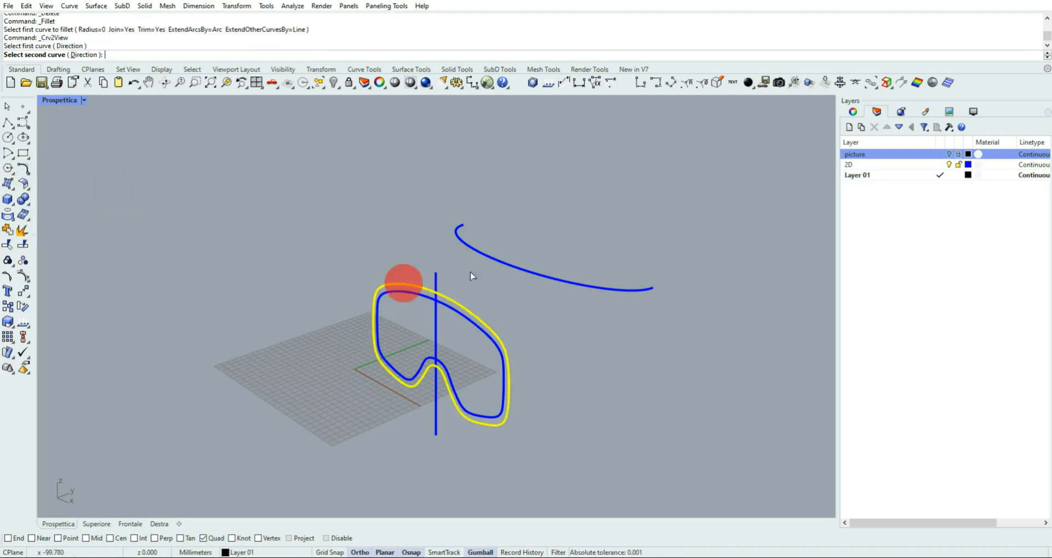
left_click(489, 256)
mouse_move(643, 310)
right_mouse_down()
mouse_move(498, 278)
mouse_move(348, 266)
mouse_move(646, 281)
mouse_move(634, 296)
right_mouse_up()
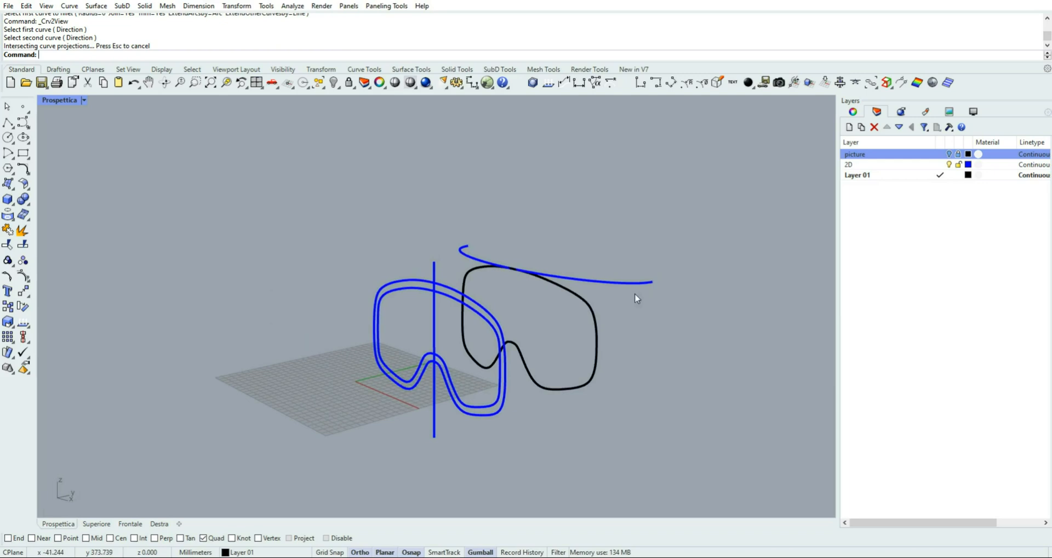
left_click(396, 290)
left_click(252, 247)
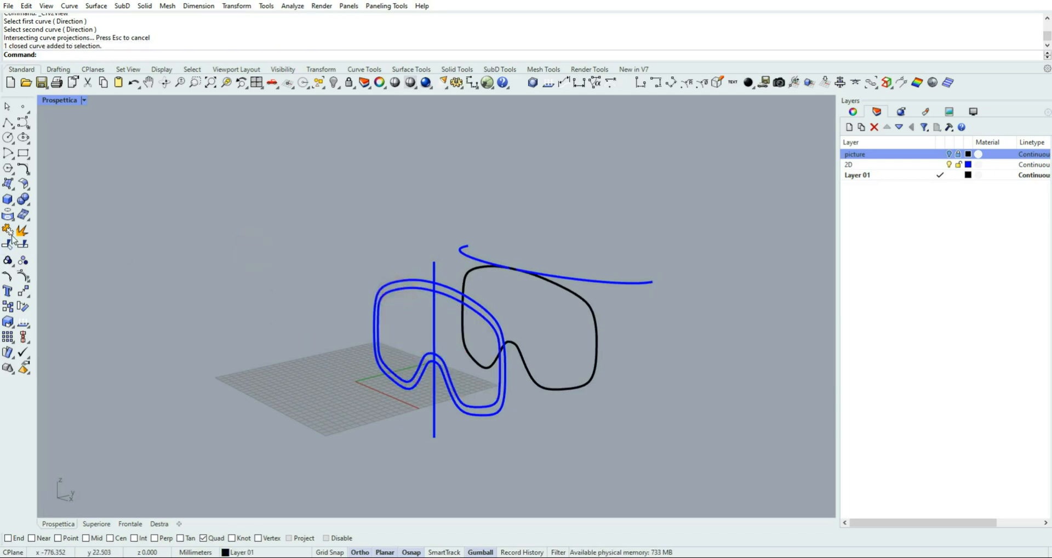
left_click(21, 168)
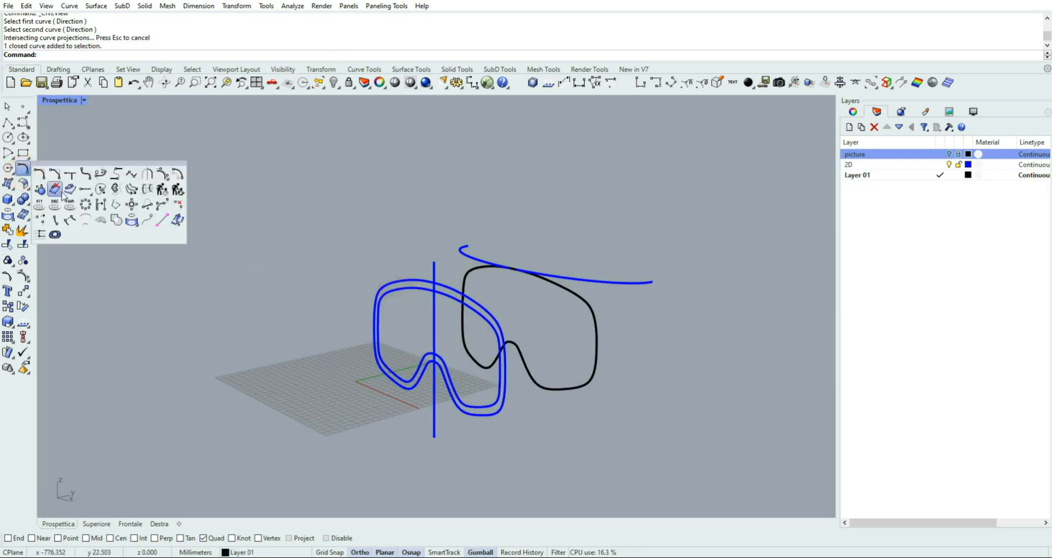
left_click(113, 190)
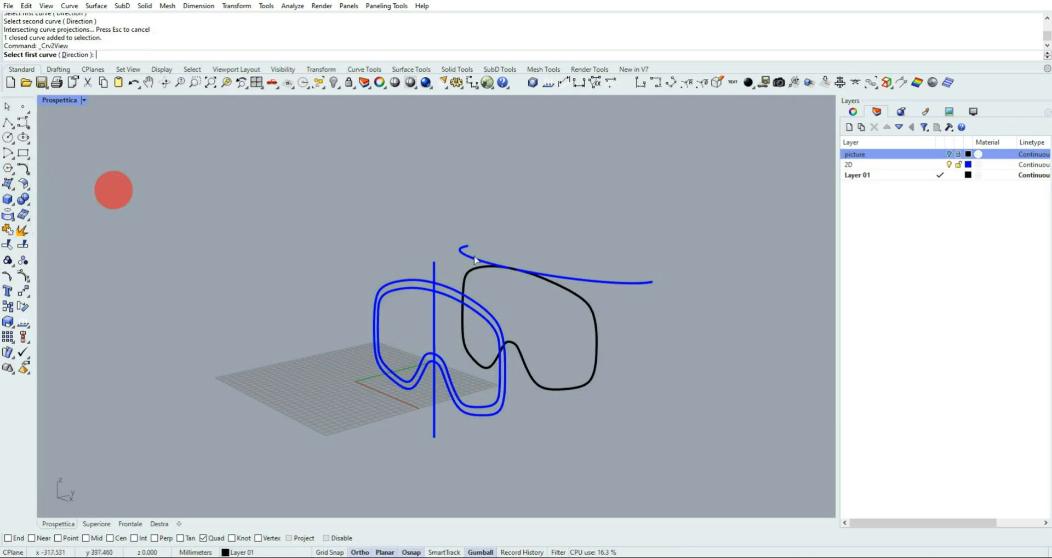
left_click(411, 288)
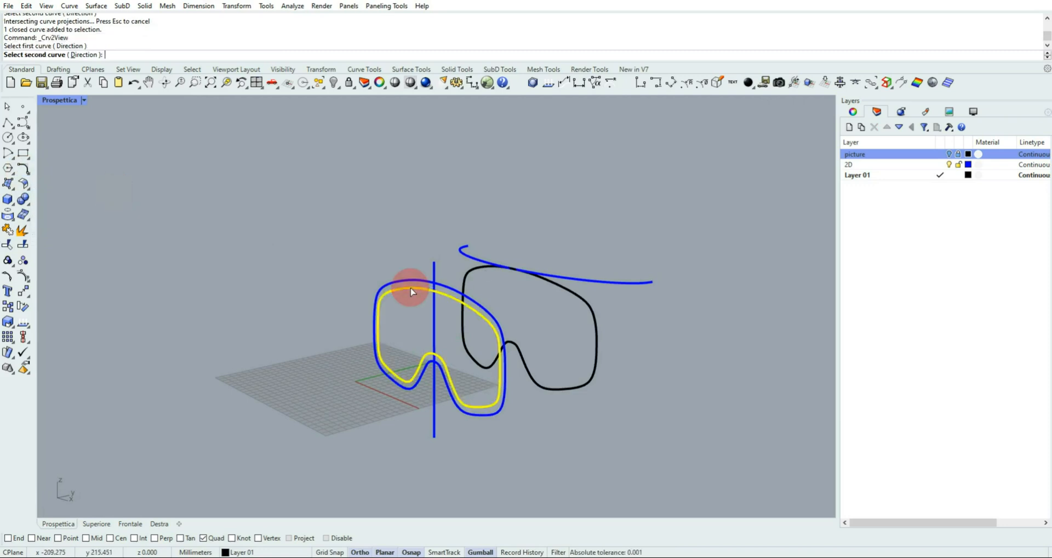
left_click(475, 276)
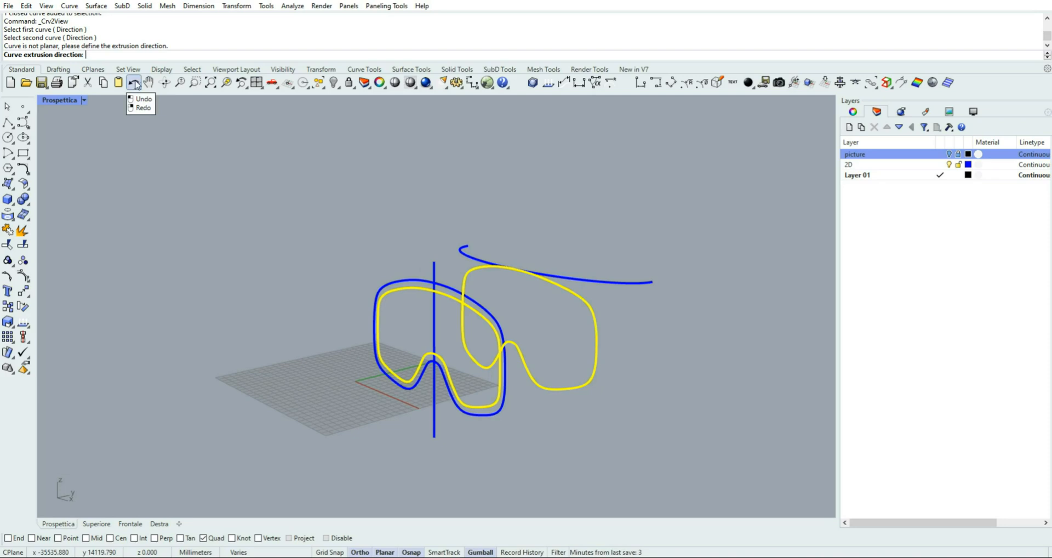
key("Escape")
key("Escape")
Create a second curve from two views using the inner lens outline and the half-ellipse
right_click(312, 252)
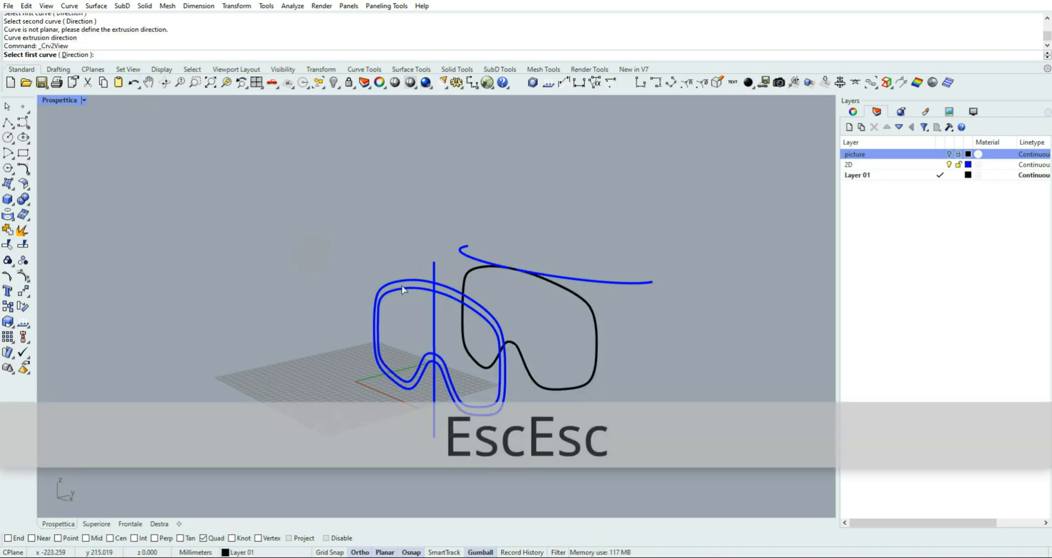
left_click(402, 290)
left_click(463, 252)
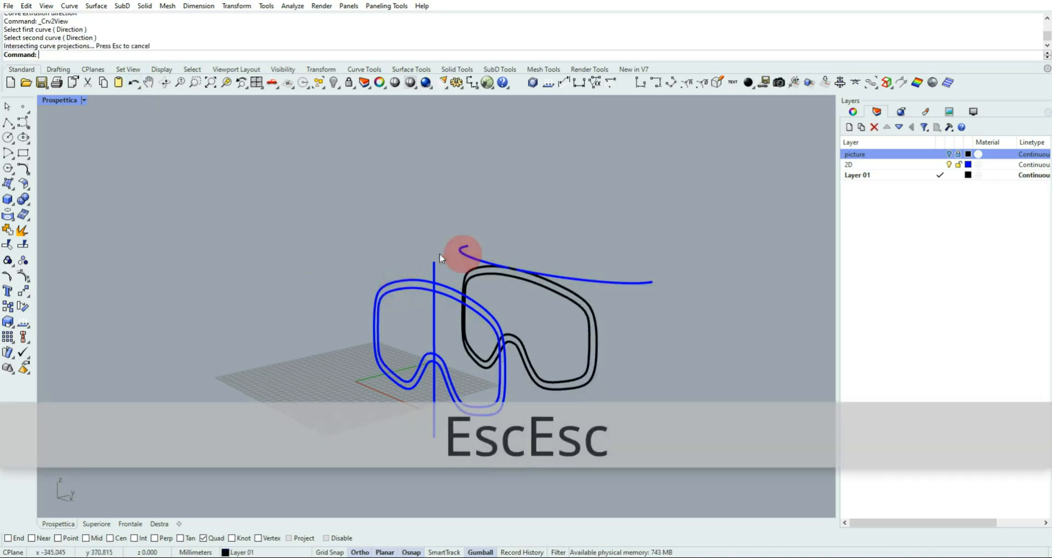
right_click_drag(507, 287, 471, 278)
scroll(466, 281, "up", 6)
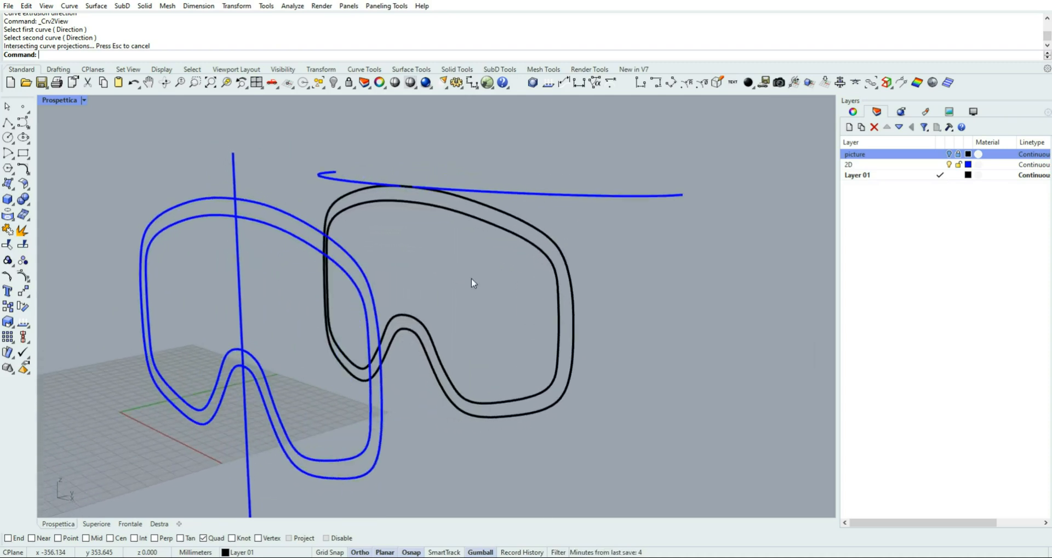
Set the curve width of the Wireframe display mode to 3 pixels
left_click(973, 111)
left_click(978, 517)
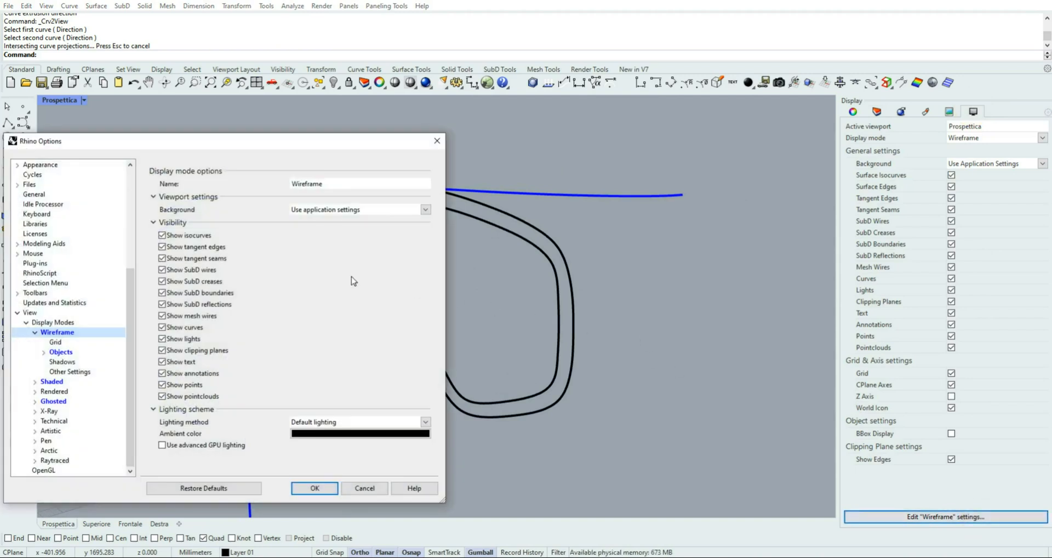
left_click(43, 352)
left_click(68, 372)
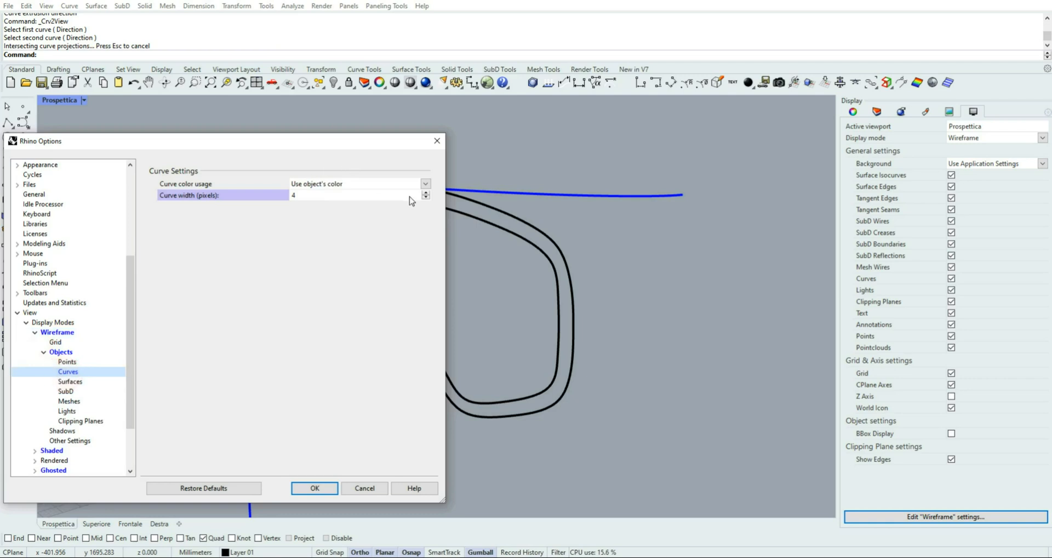
left_click(425, 194)
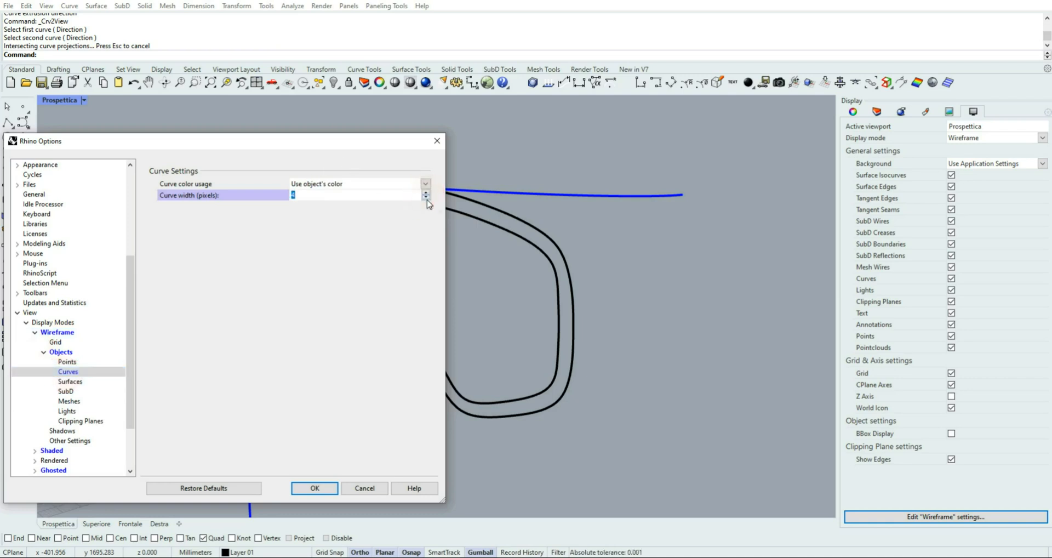
left_click(426, 199)
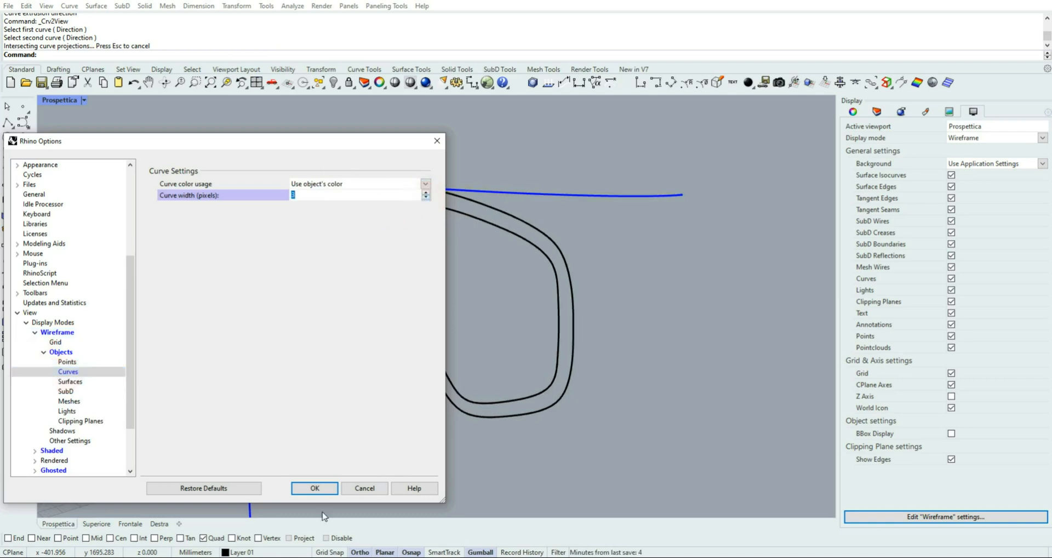
left_click(322, 486)
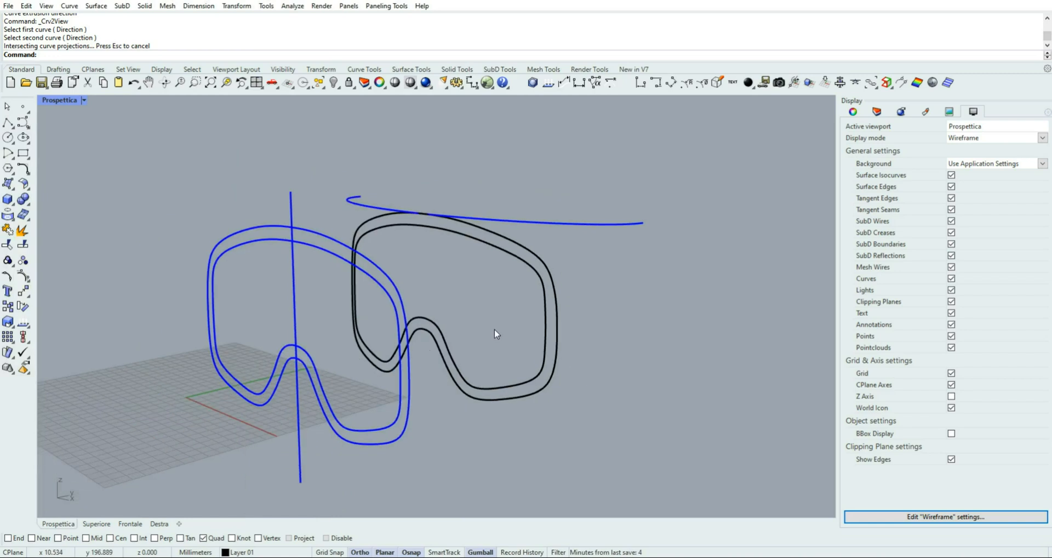
mouse_move(497, 333)
right_mouse_down()
mouse_move(393, 321)
mouse_move(558, 343)
right_mouse_up()
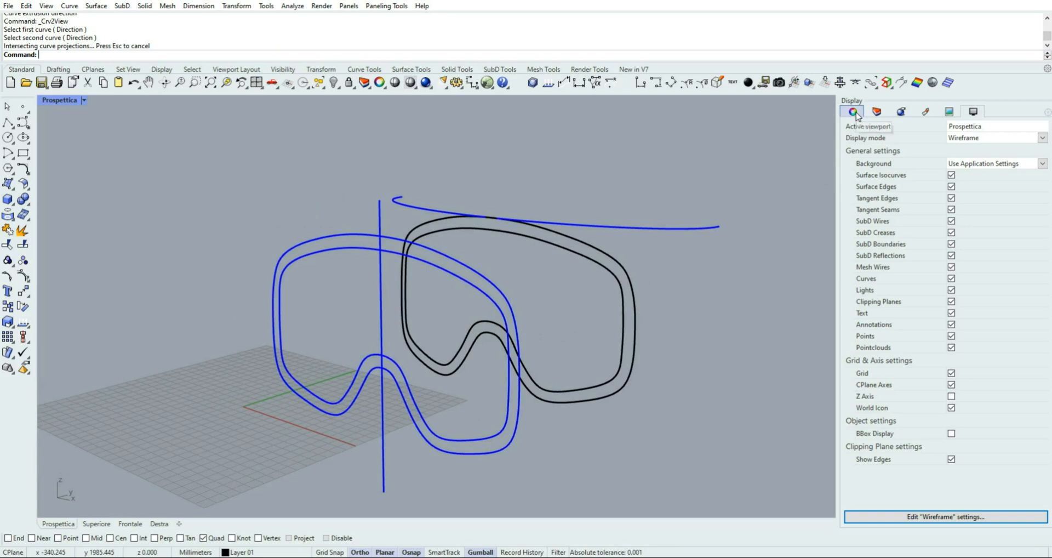
Hide the 2D layer so only the two curved 3D goggles outlines are shown
left_click(877, 112)
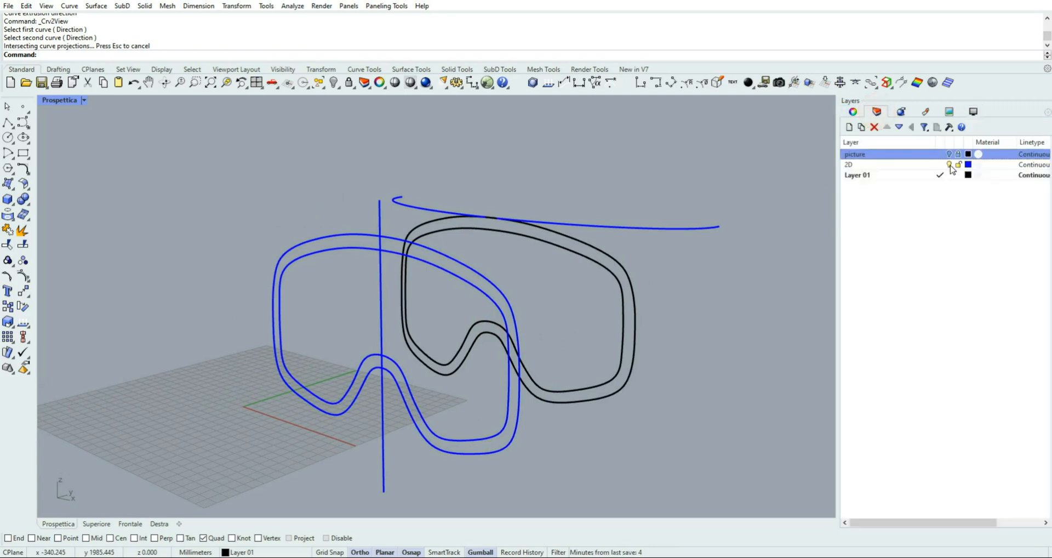
left_click(948, 165)
right_click_drag(487, 186, 484, 181)
scroll(514, 276, "up", 2)
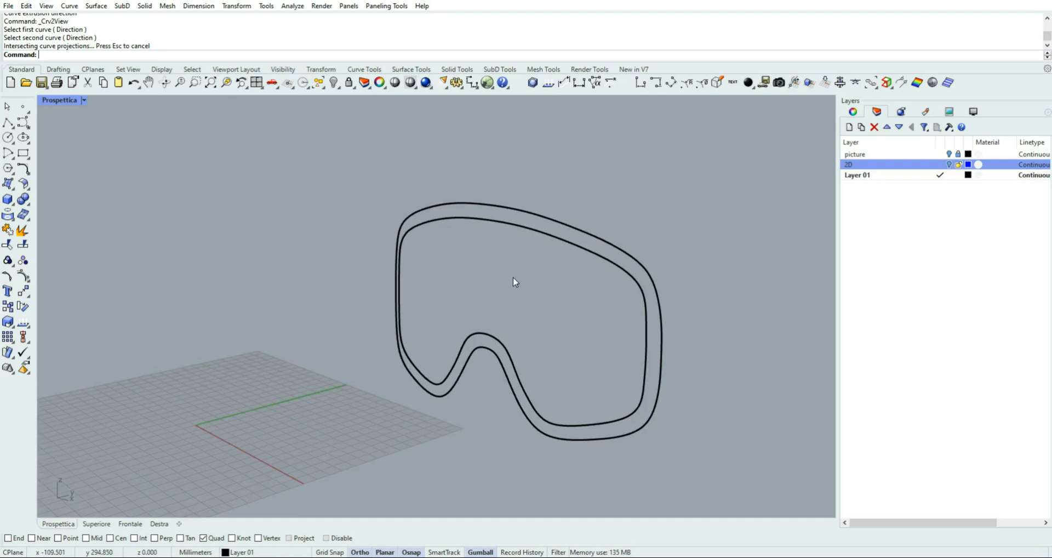
scroll(513, 277, "up", 2)
right_click_drag(504, 287, 242, 251)
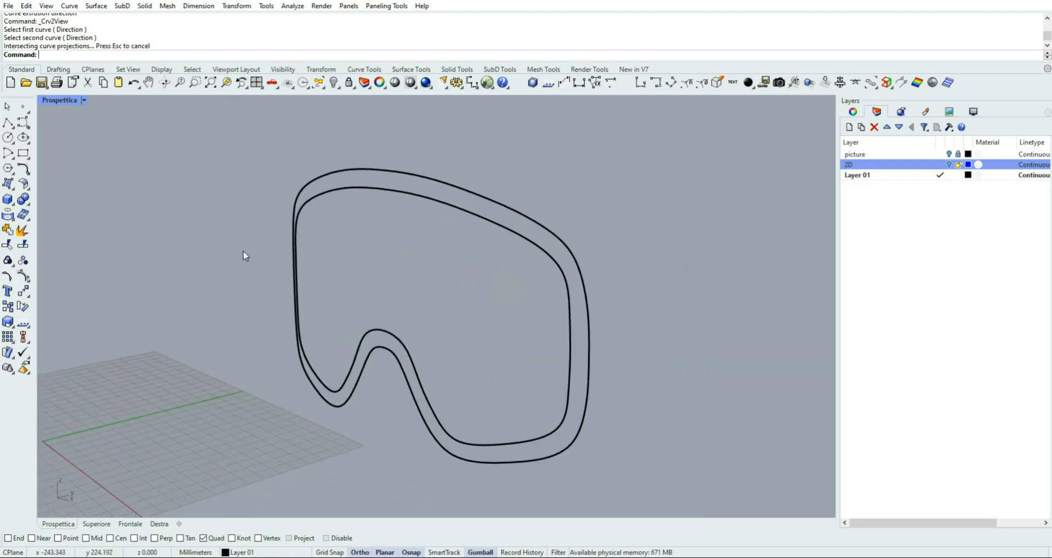
Loft the outer and inner 3D goggles outlines into a frame surface with Normal style and Do not simplify, using the proposed seam points
left_click(12, 187)
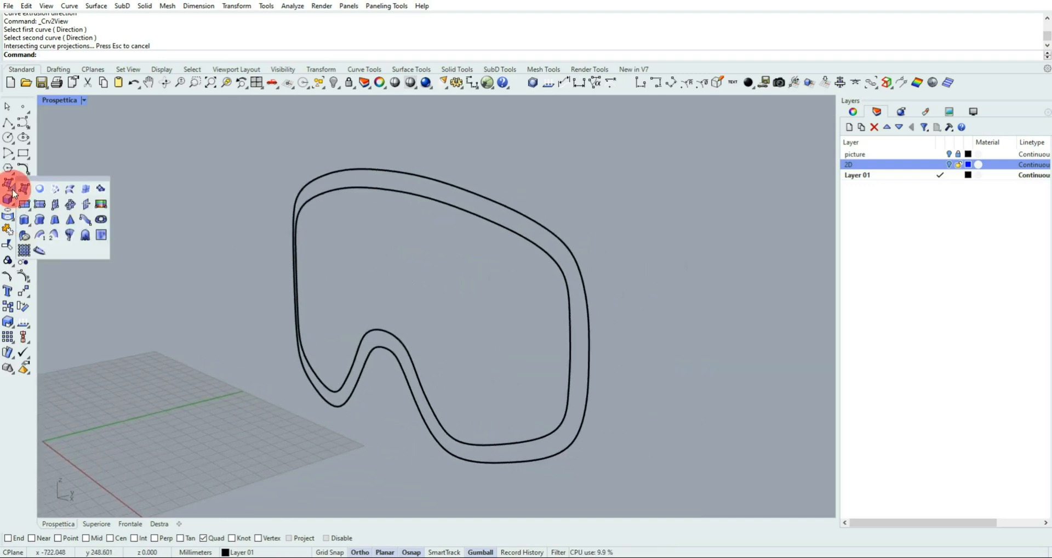
left_click(70, 189)
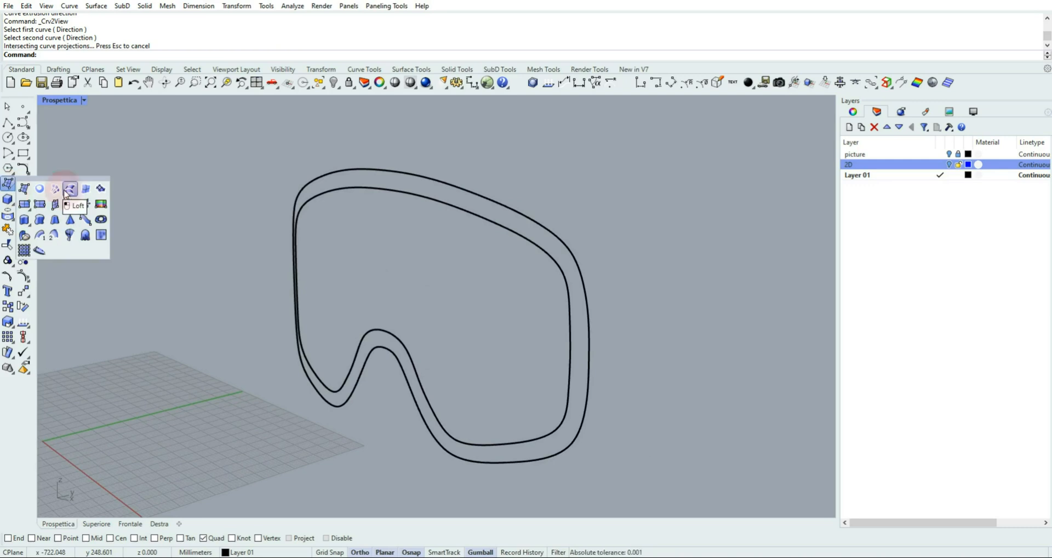
left_click(342, 173)
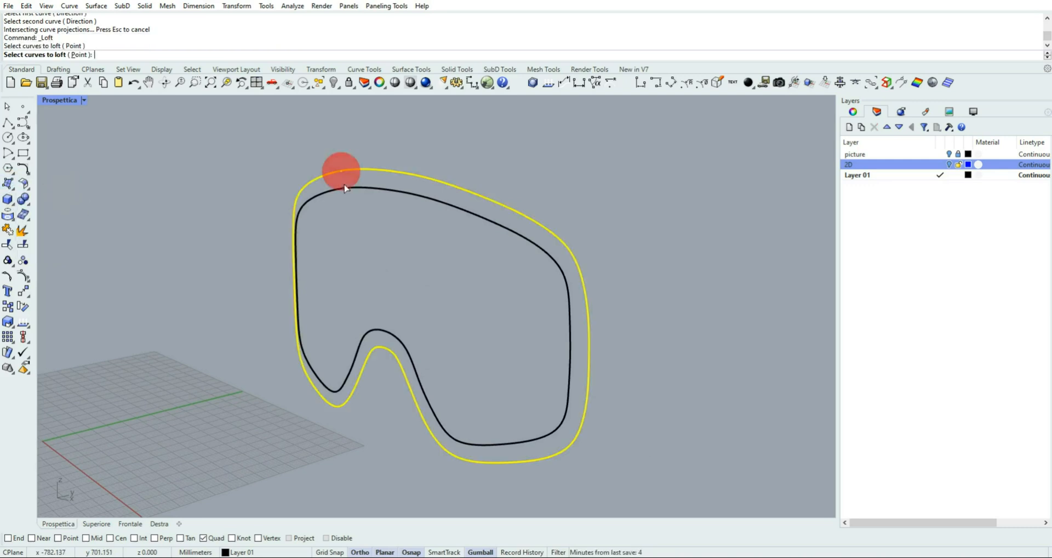
left_click(344, 187)
right_click(368, 235)
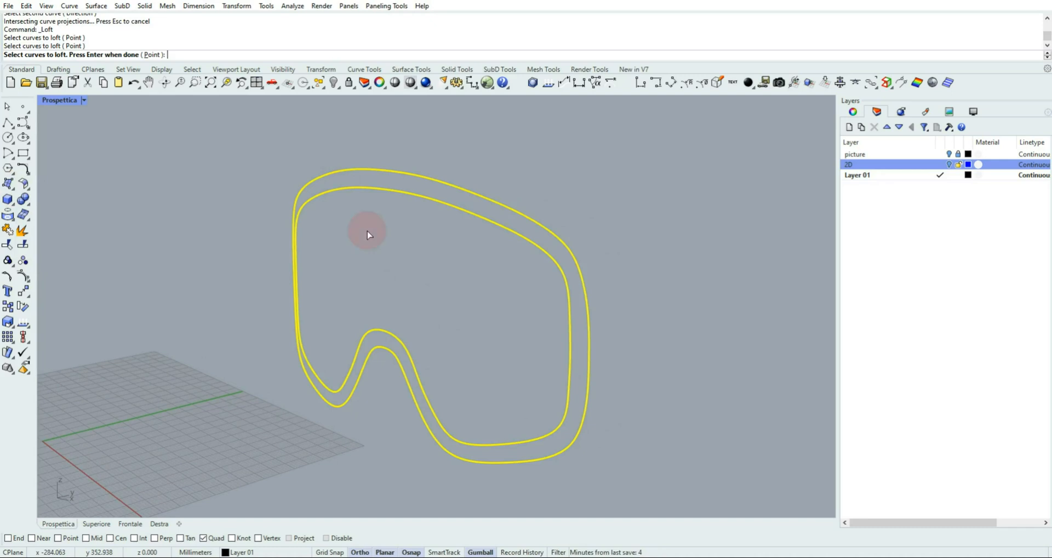
right_click_drag(462, 308, 503, 295)
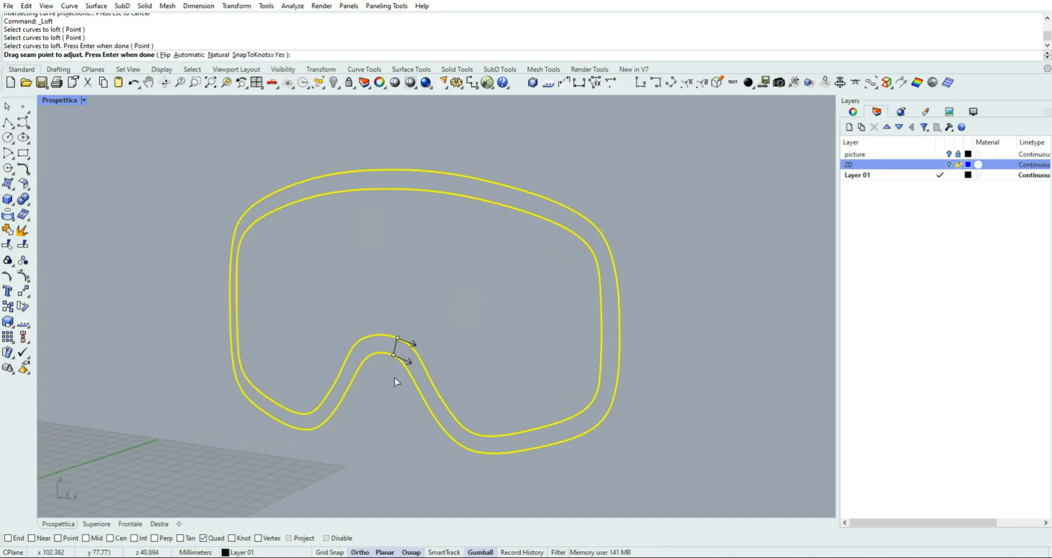
right_click_drag(403, 388, 425, 380)
scroll(415, 360, "up", 4)
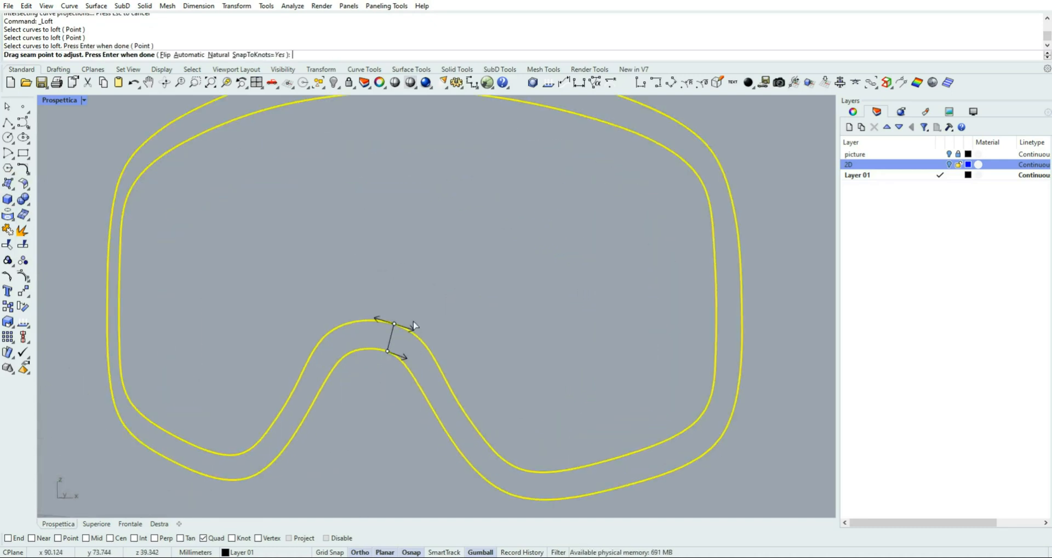
scroll(556, 321, "down", 5)
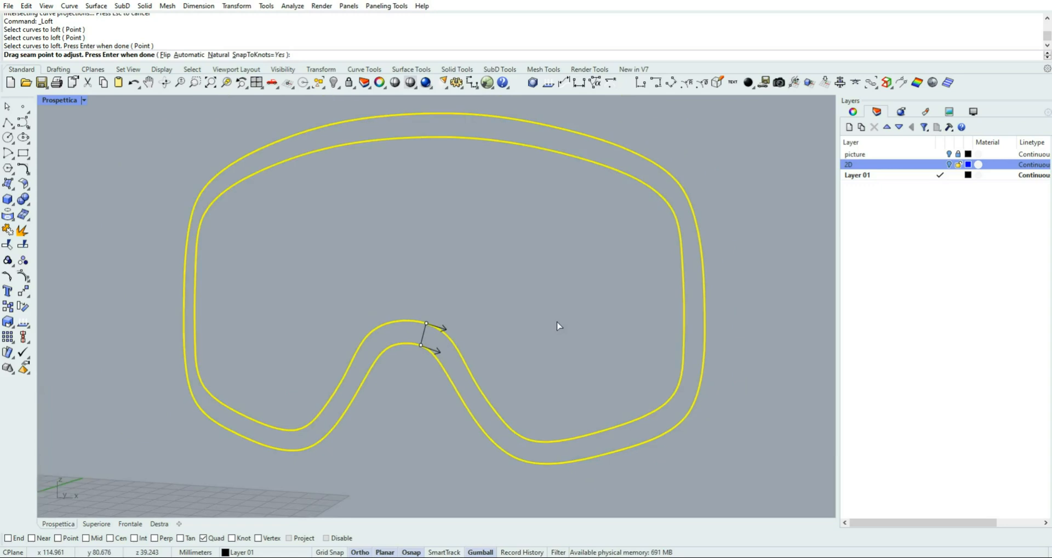
right_click_drag(556, 321, 515, 338)
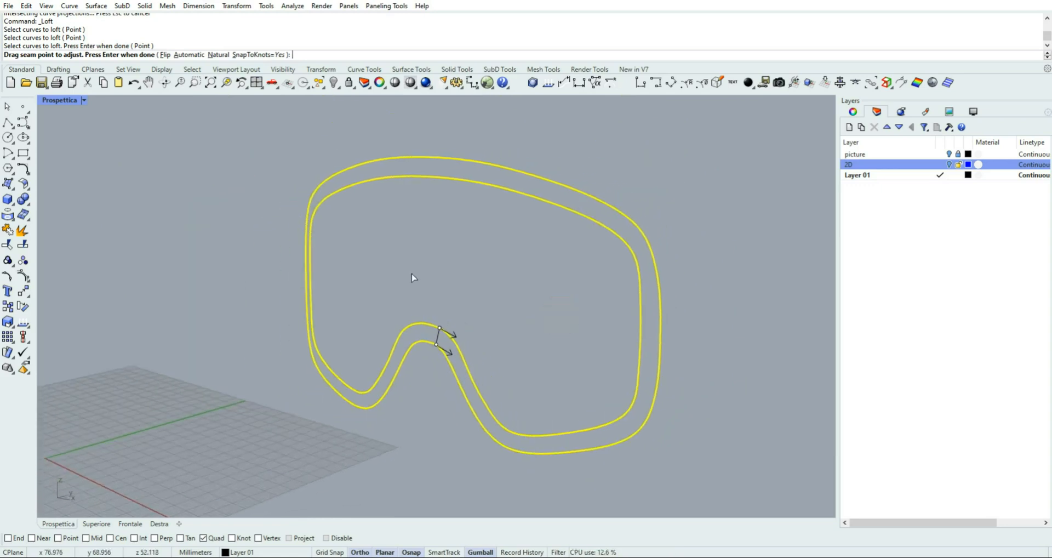
right_click(375, 224)
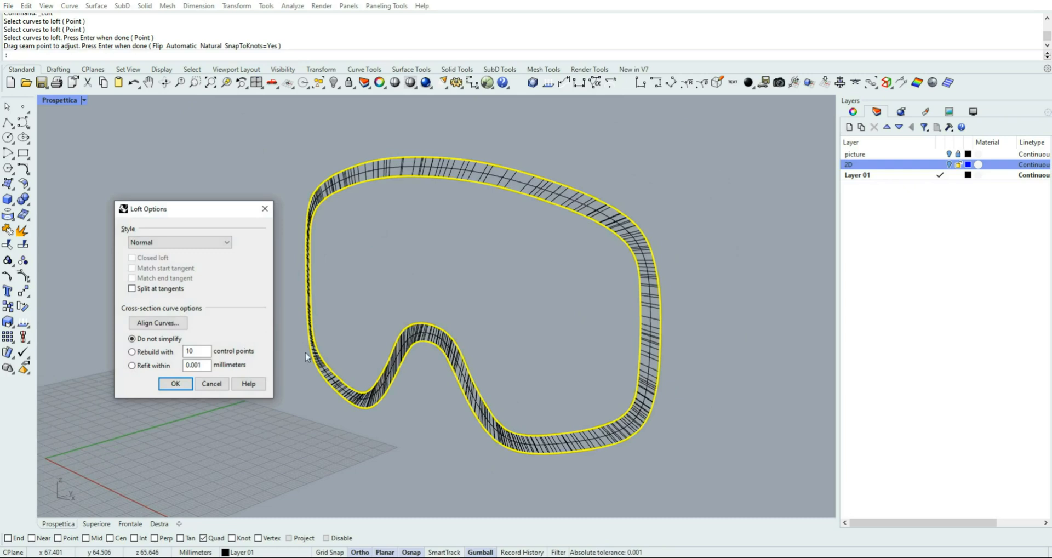
right_click_drag(487, 281, 530, 274)
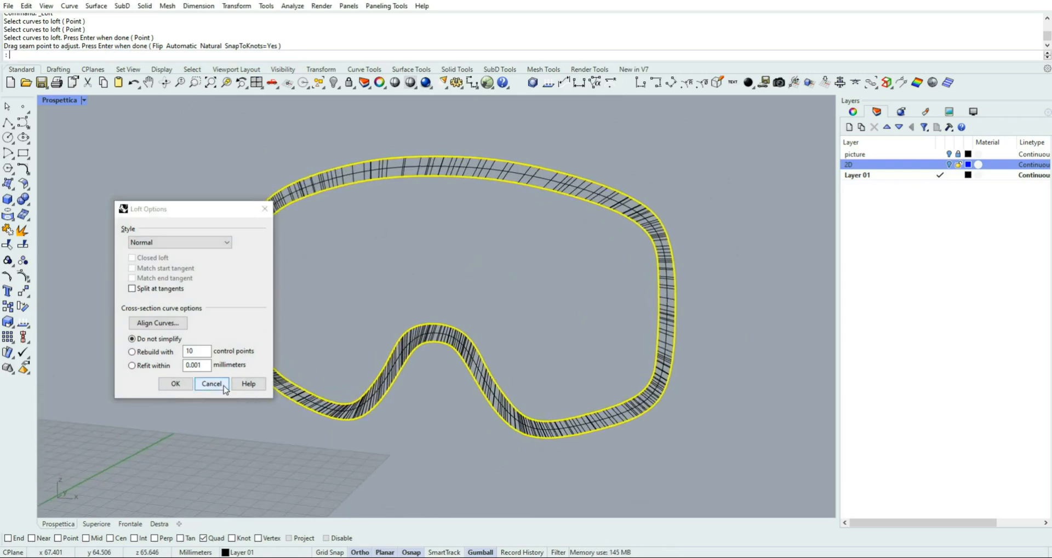
left_click(183, 388)
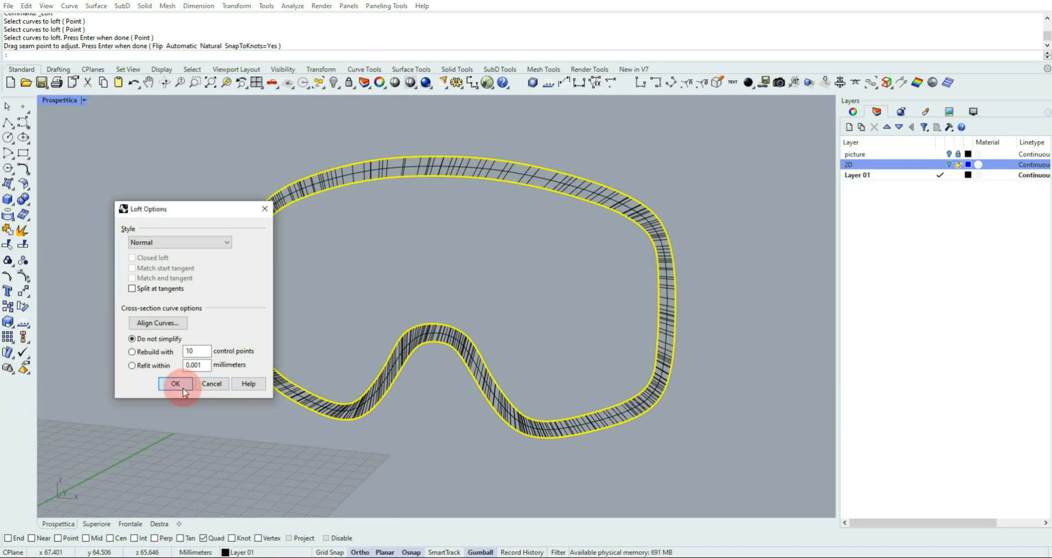
Switch the Prospettica view to Shaded display
left_click(83, 100)
left_click(91, 154)
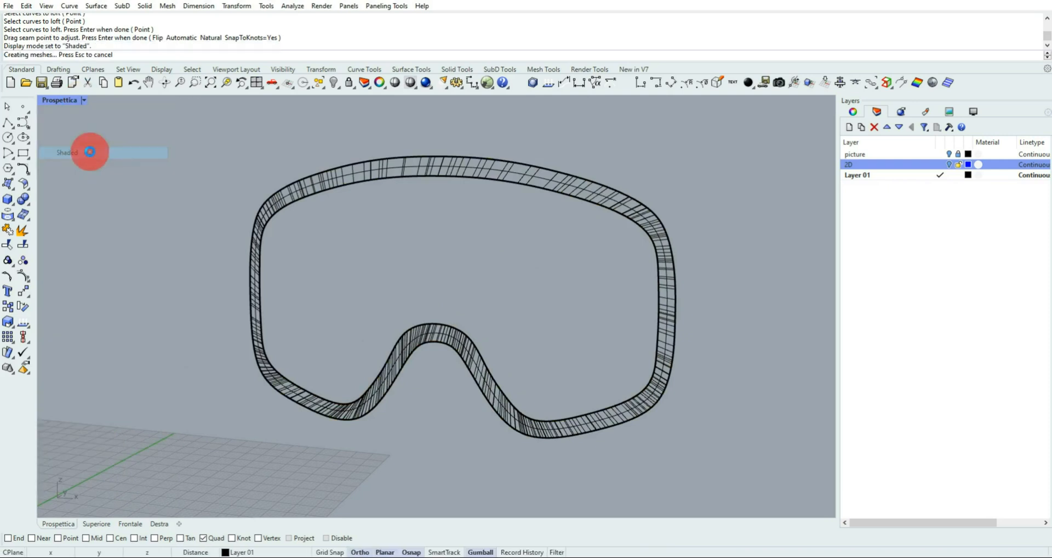
mouse_move(582, 228)
right_mouse_down()
mouse_move(323, 227)
mouse_move(572, 242)
right_mouse_up()
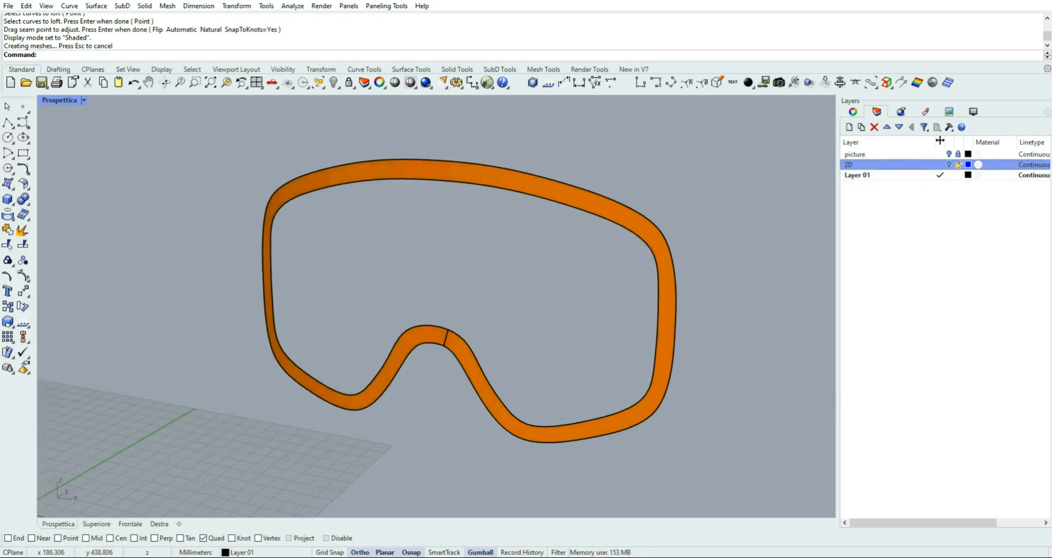
Briefly turn on surface isocurves in the Shaded display to inspect the lofted frame, and turn them off again
left_click(973, 112)
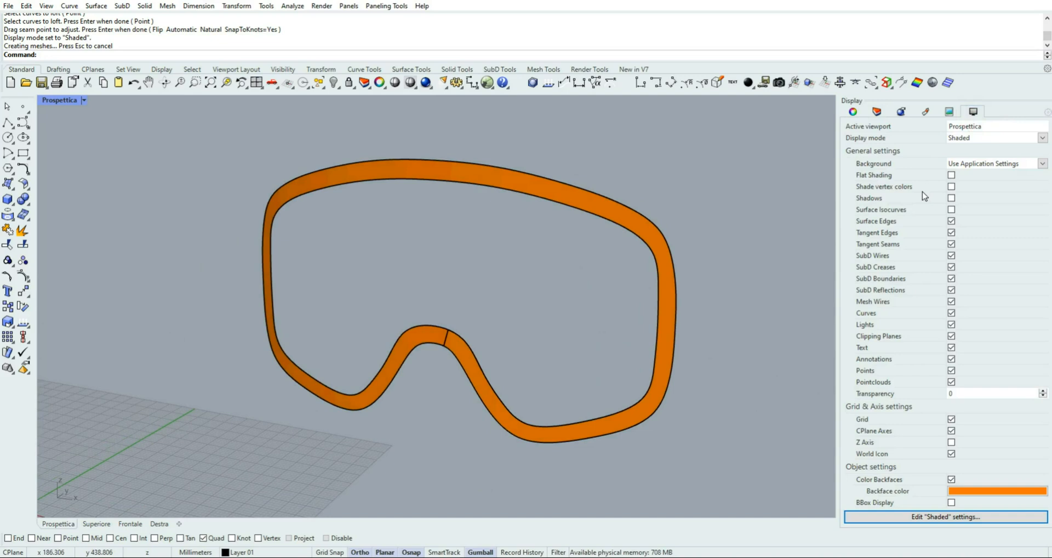
left_click(951, 210)
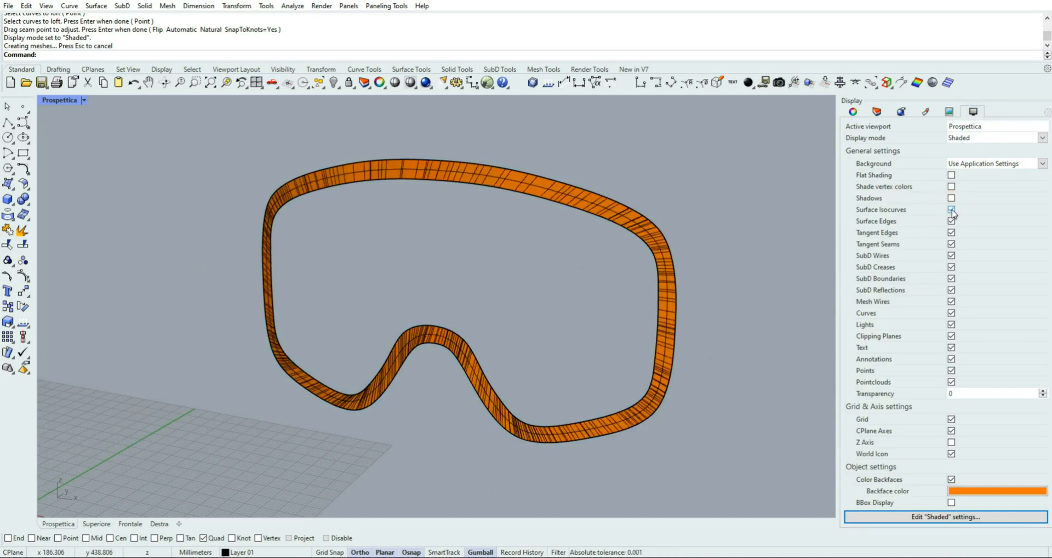
left_click(951, 209)
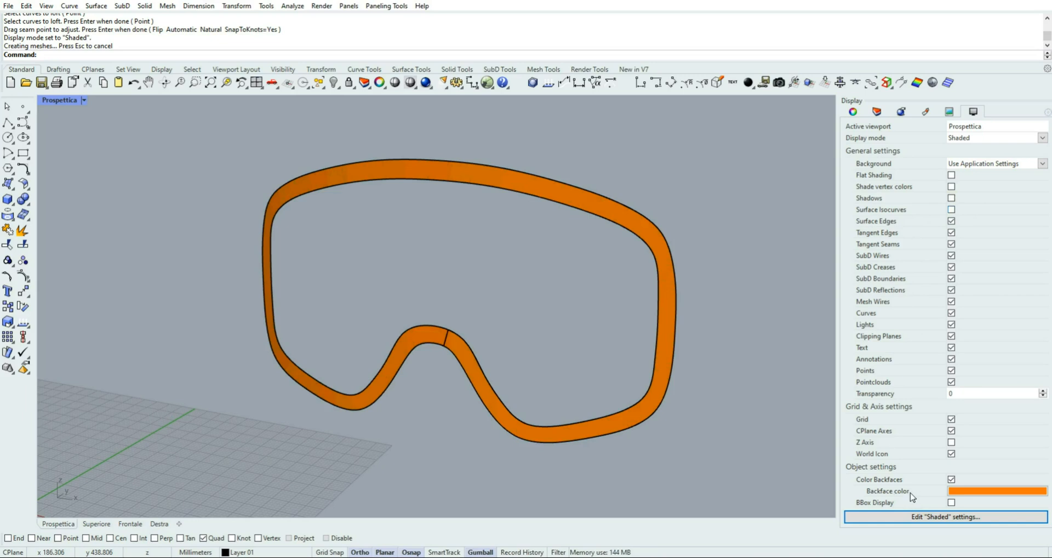
Display the direction of the lofted frame surface to check its normals, and leave the analysis without flipping it
left_click(292, 6)
left_click(336, 202)
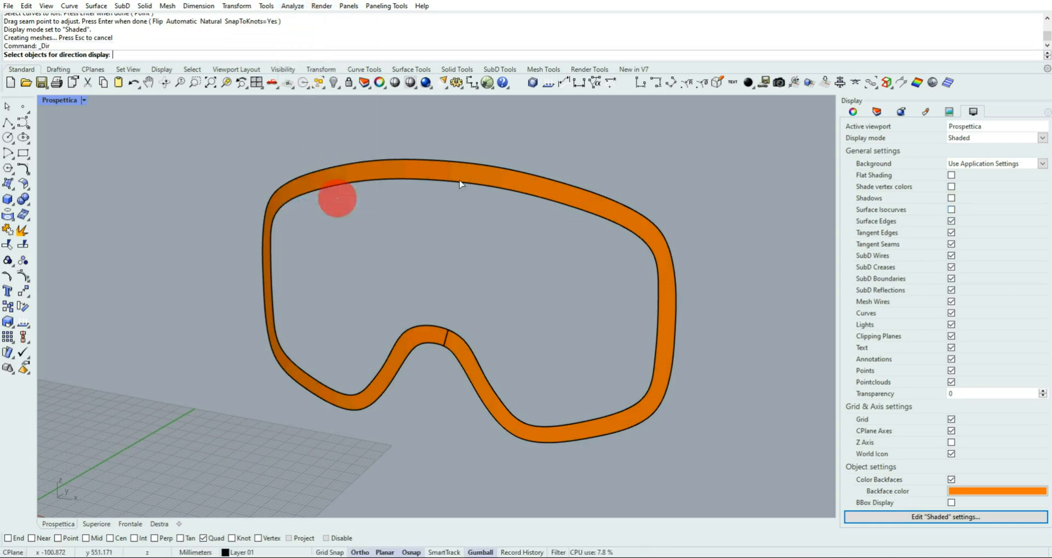
left_click(460, 175)
right_click(460, 173)
right_click_drag(585, 265, 545, 267)
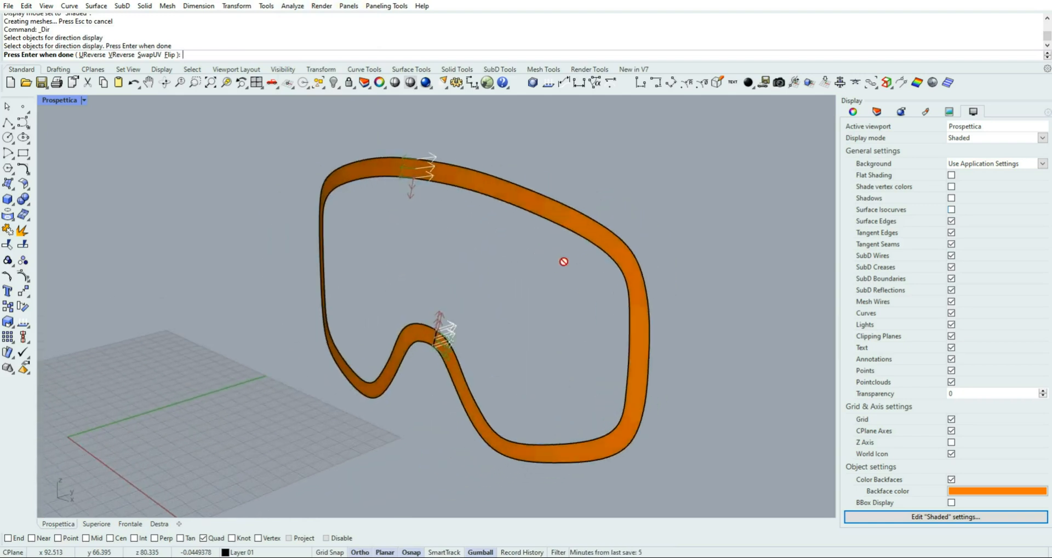
left_click(8, 107)
left_click(204, 176)
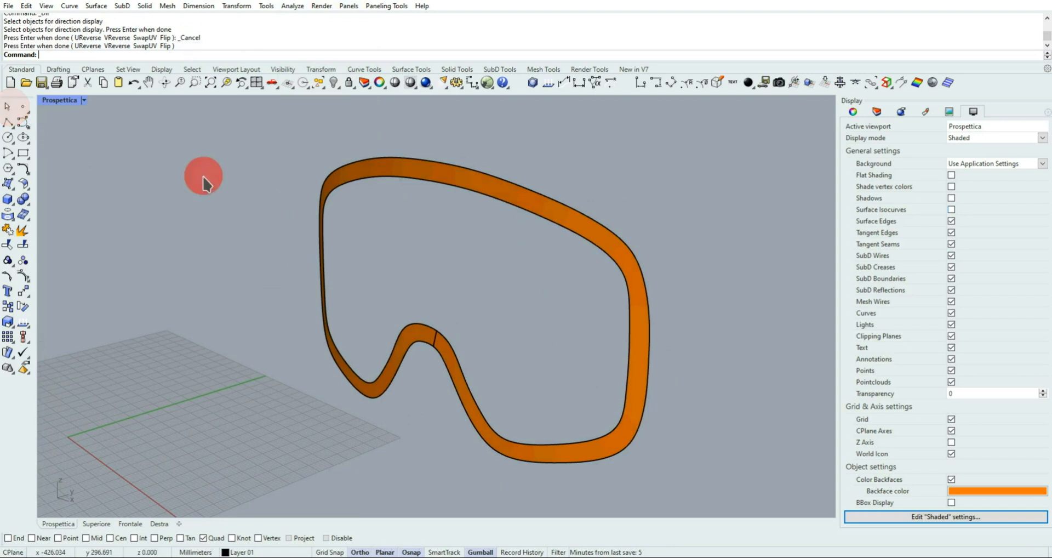
Offset the lofted frame surface by 4 mm into a solid with sharp corners, deleting the input surface
left_click(419, 165)
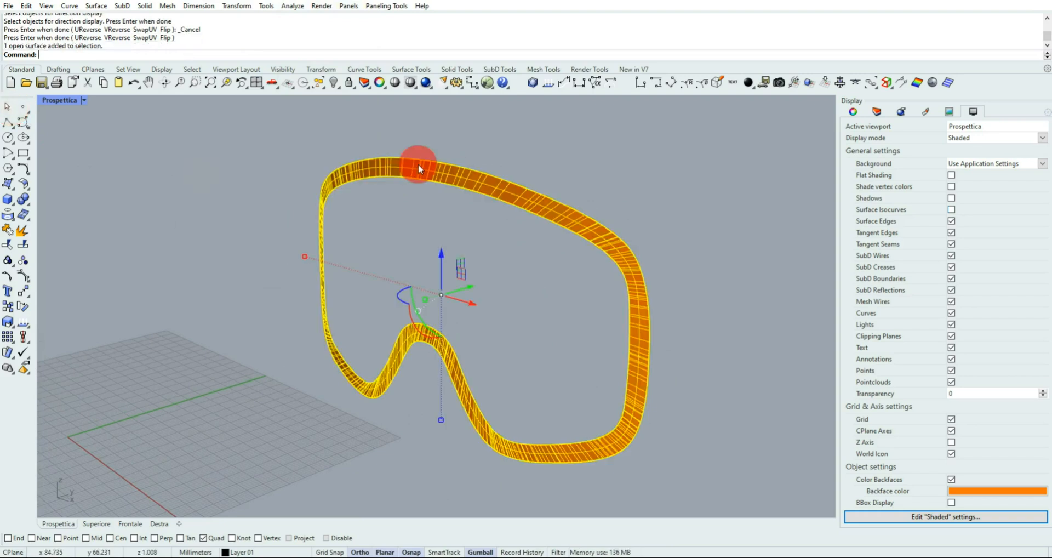
right_click_drag(324, 252, 290, 246)
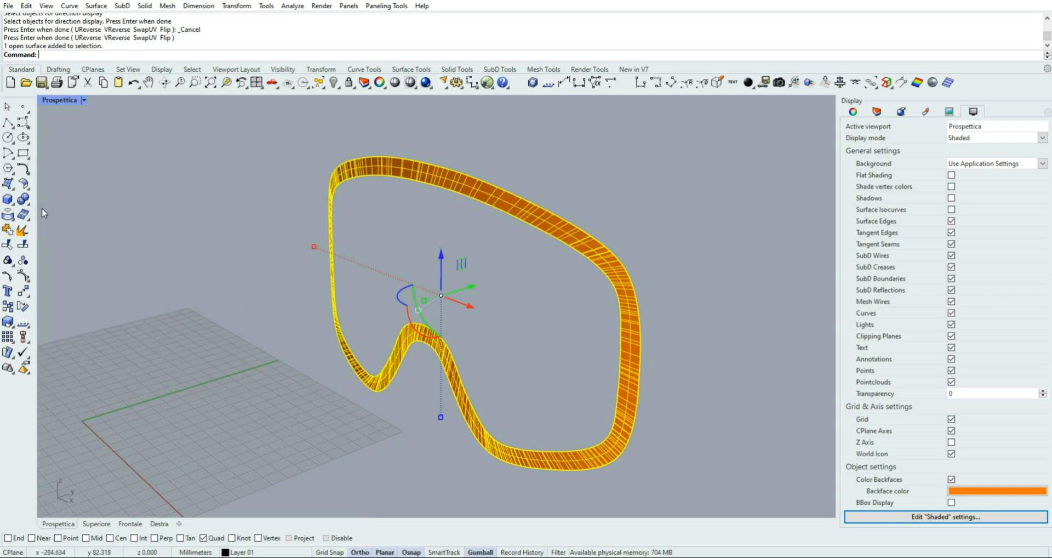
left_click(24, 185)
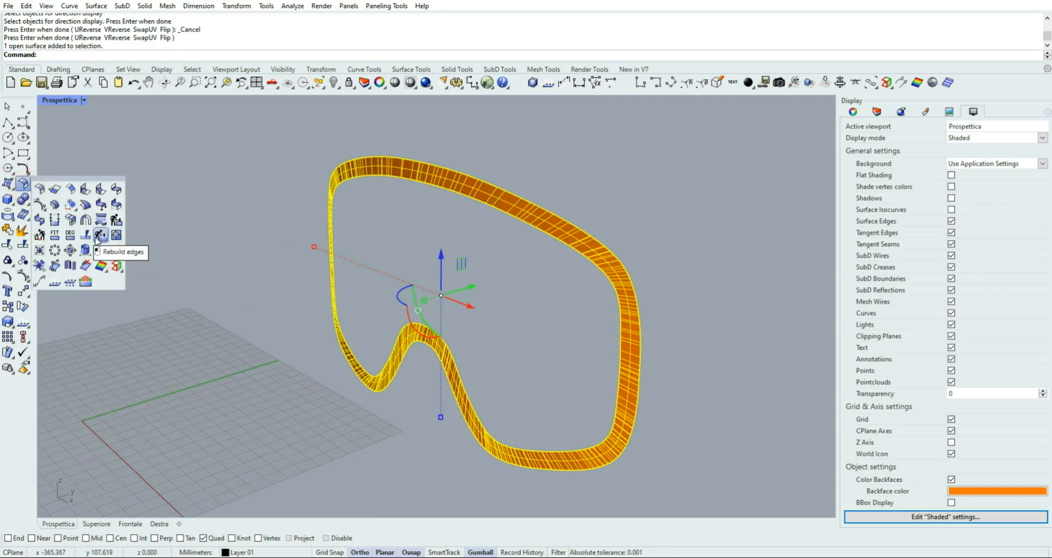
left_click(55, 205)
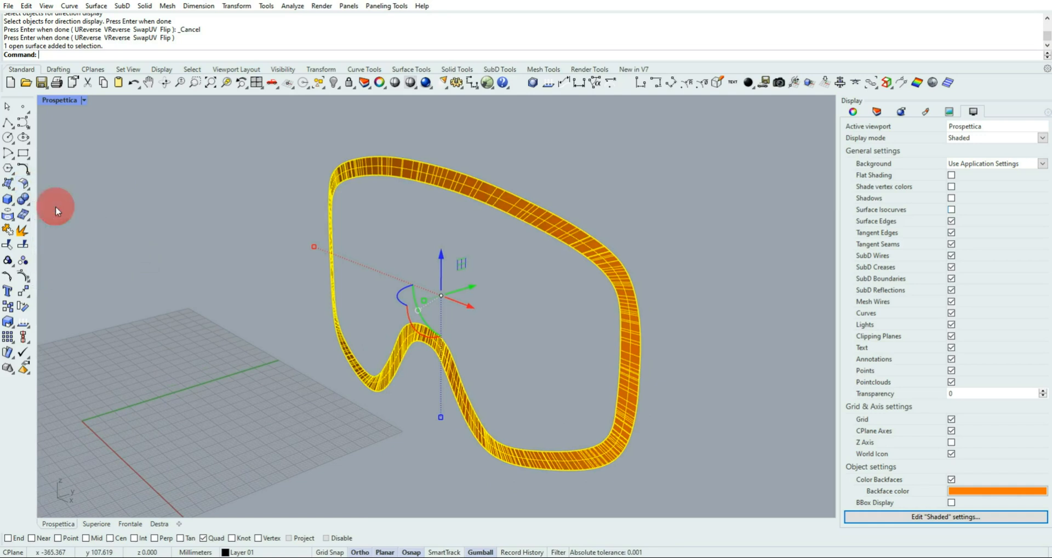
right_click_drag(440, 243, 437, 302)
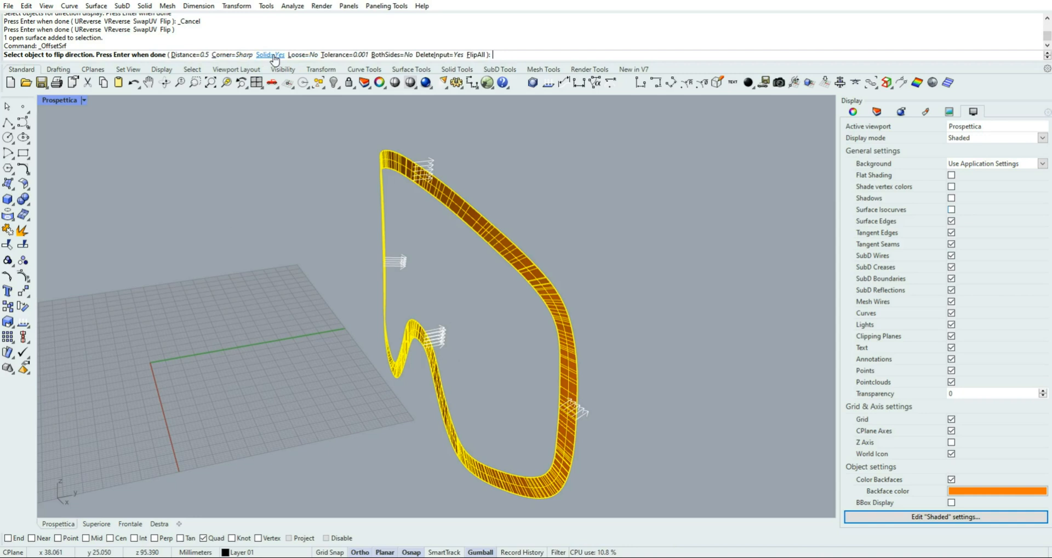
left_click(186, 55)
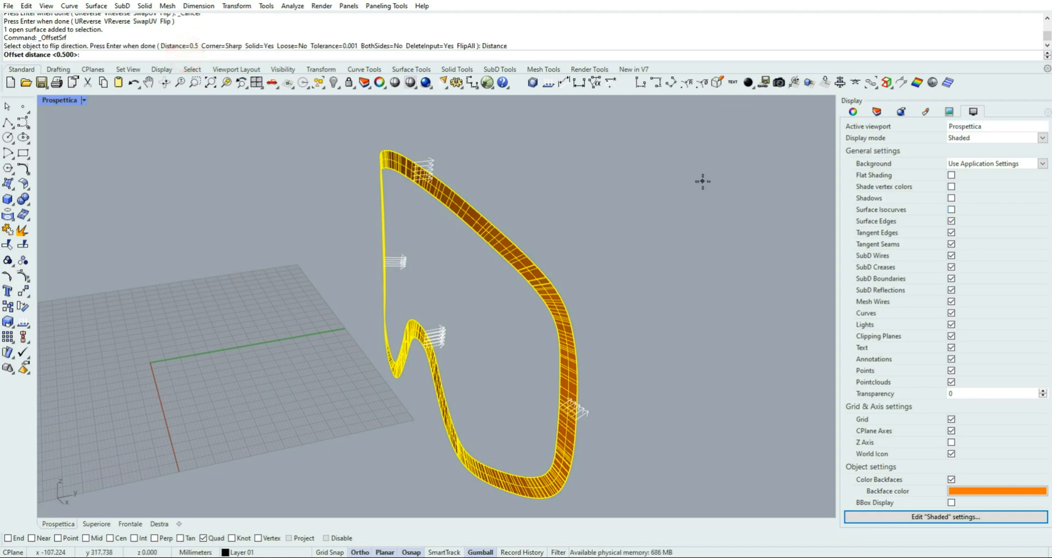
type("4")
key("Return")
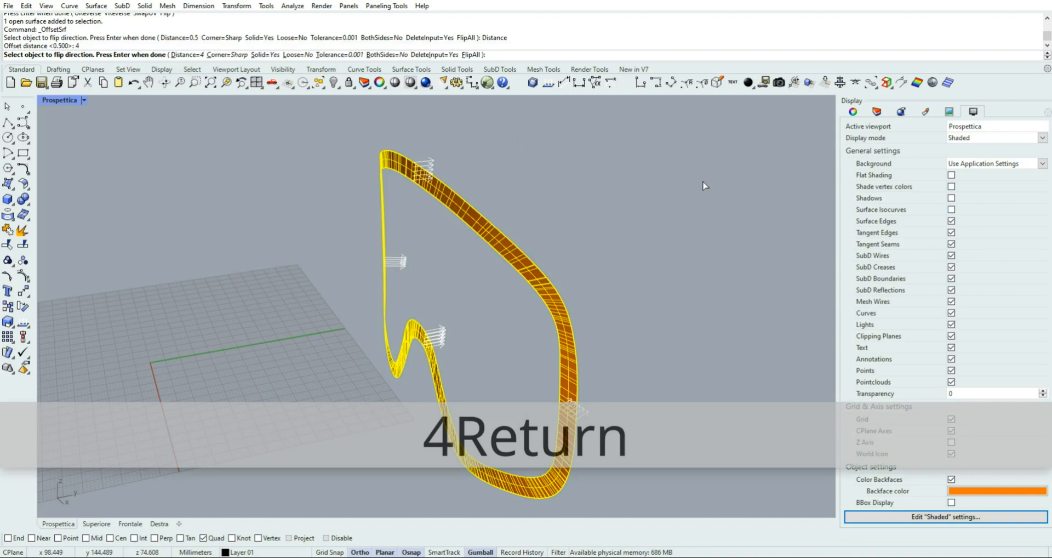
right_click(631, 229)
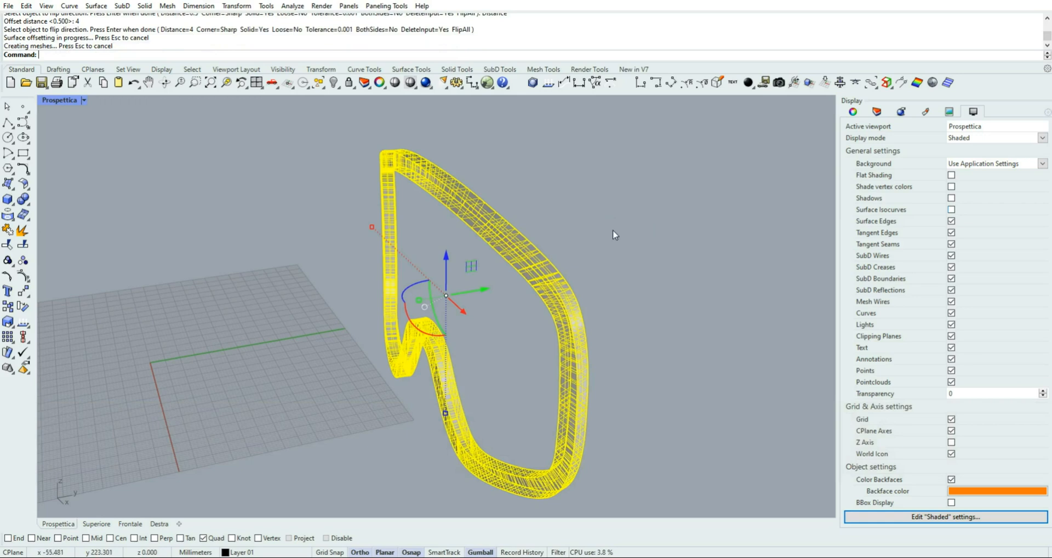
left_click(612, 229)
Fillet all long outer and inner edges of the solid goggles frame with a 1 mm radius and RollingBall rail type
mouse_move(697, 326)
right_mouse_down()
mouse_move(531, 294)
mouse_move(610, 306)
mouse_move(719, 299)
mouse_move(668, 298)
right_mouse_up()
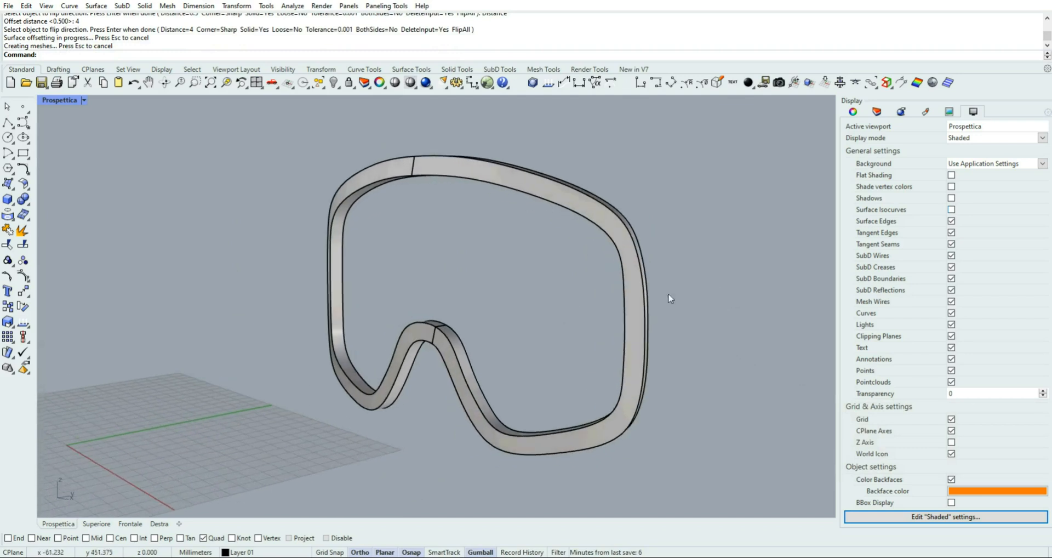
right_click_drag(554, 298, 596, 306)
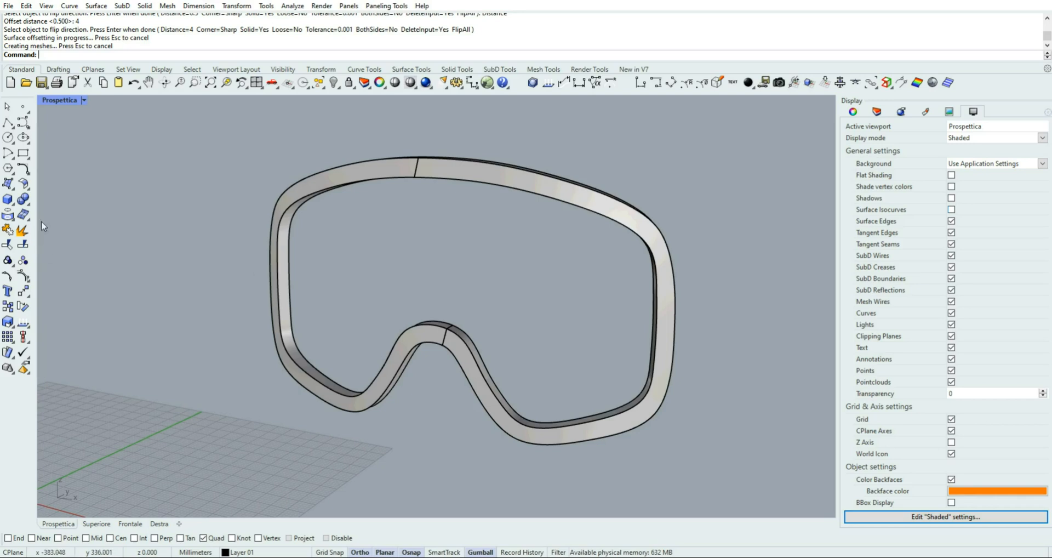
left_click(30, 203)
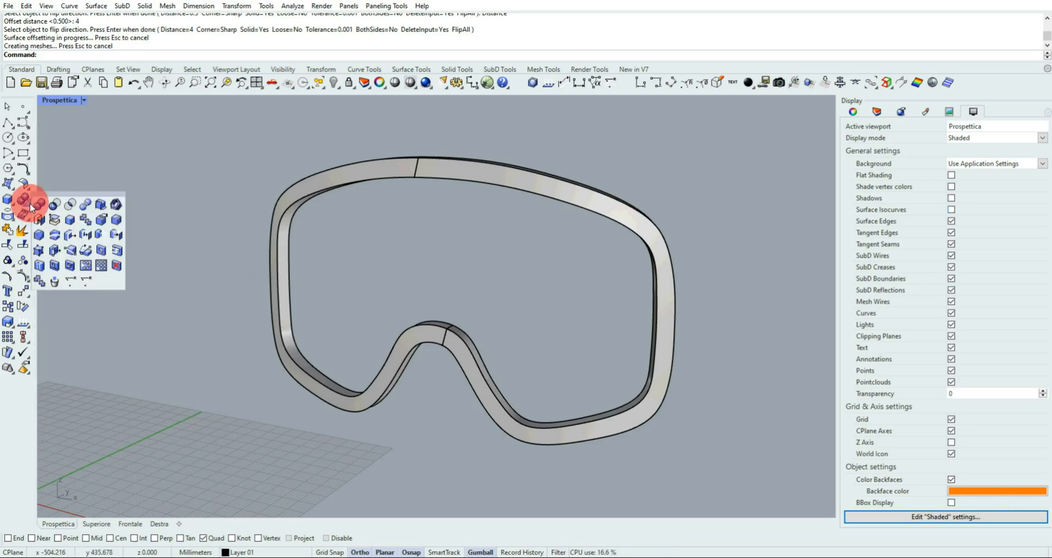
left_click(118, 219)
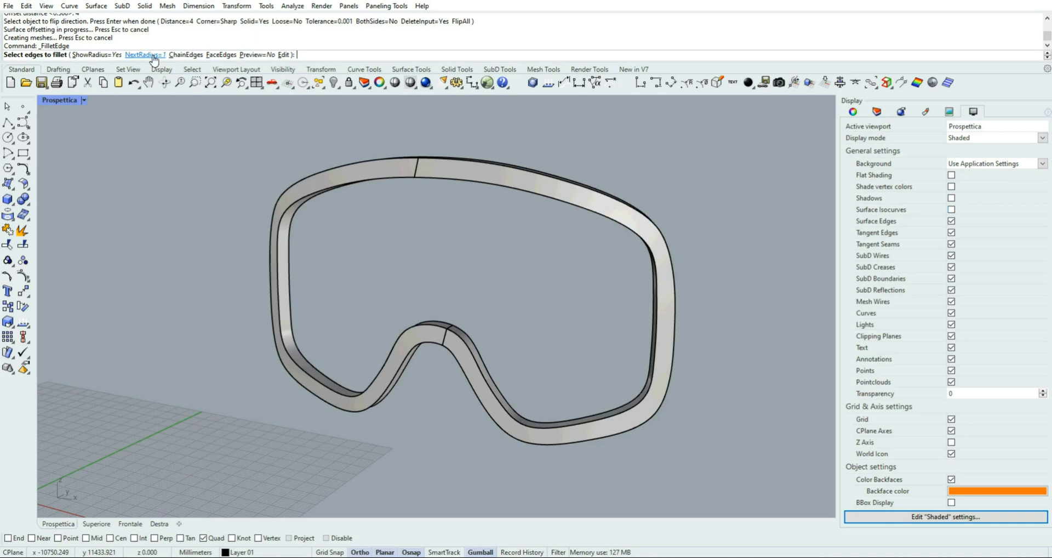
left_click_drag(193, 125, 725, 478)
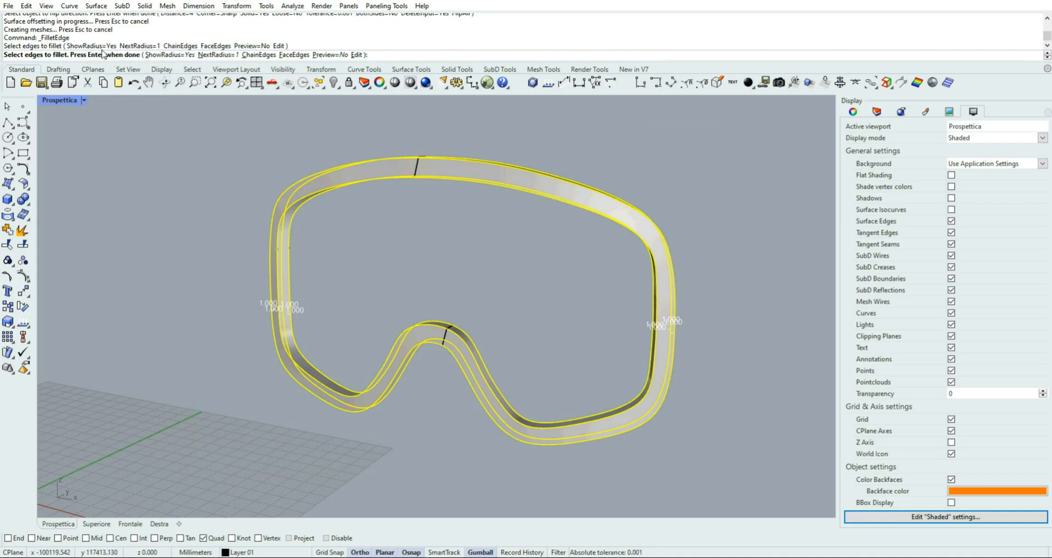
right_click(185, 162)
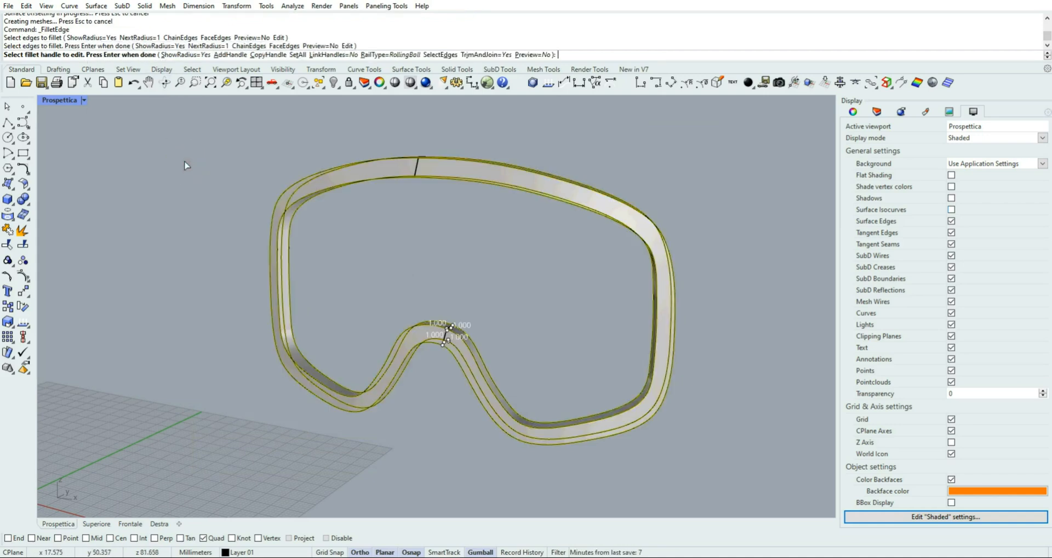
right_click(222, 198)
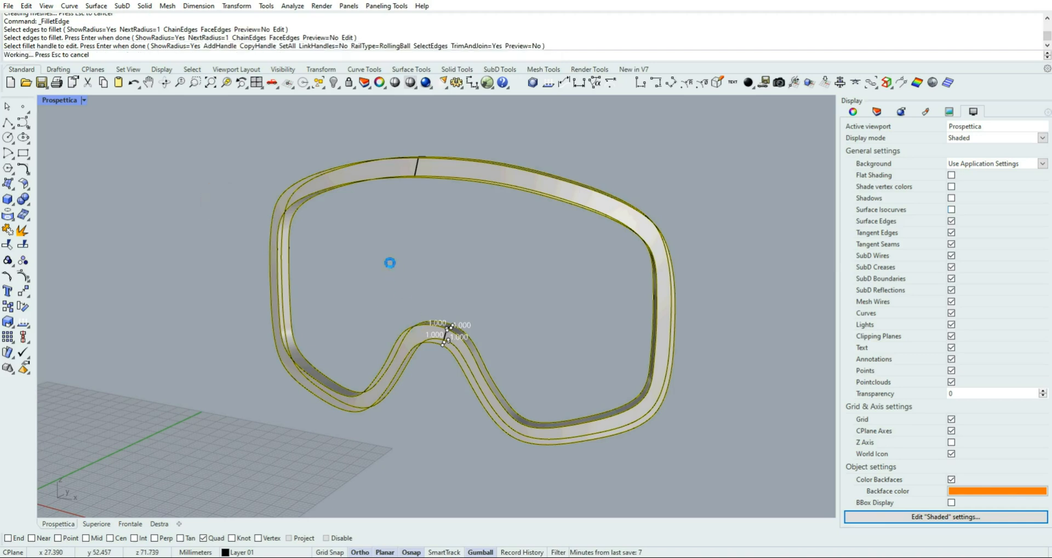
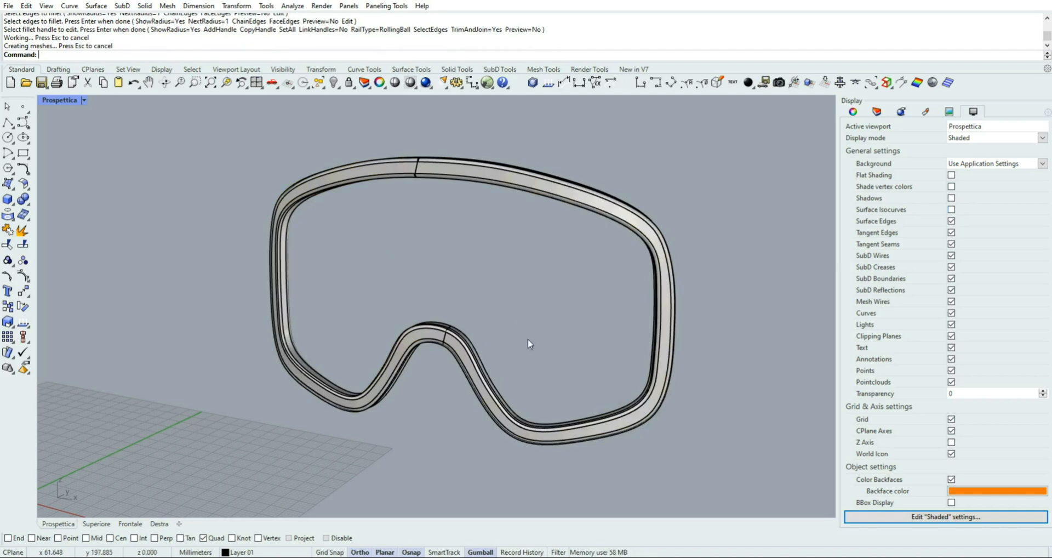
Save the ski_goggles file
mouse_move(528, 339)
right_mouse_down()
mouse_move(242, 316)
mouse_move(315, 336)
mouse_move(494, 335)
mouse_move(537, 324)
mouse_move(223, 318)
mouse_move(408, 344)
mouse_move(545, 334)
right_mouse_up()
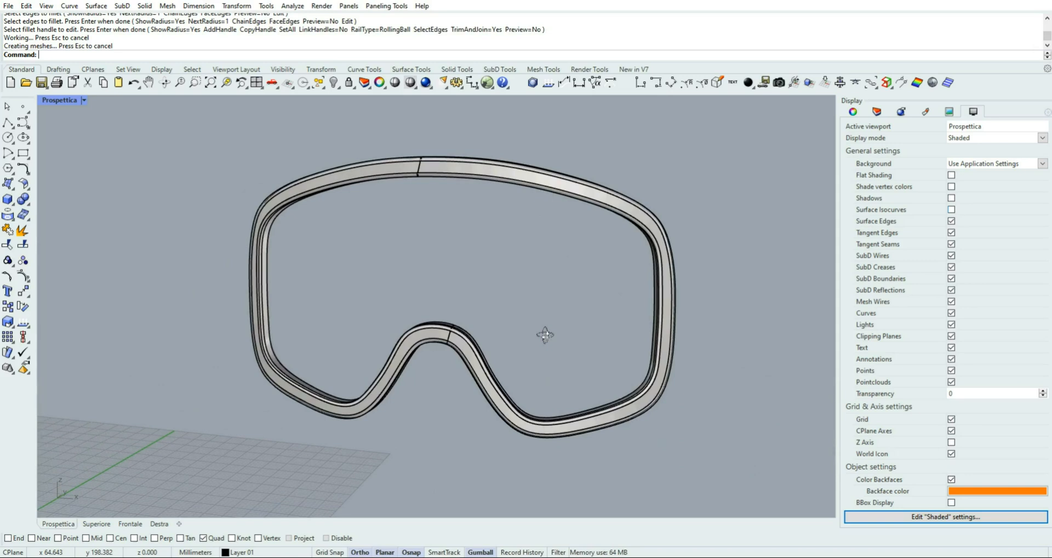
left_click(44, 86)
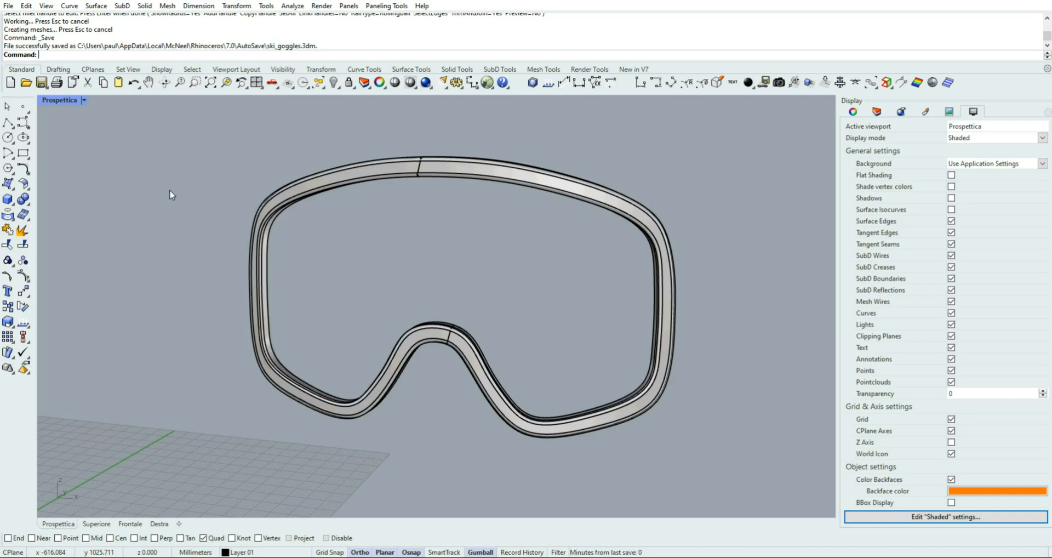
Turn on the 2D layer with the construction curves and make it the current layer
double_click(51, 101)
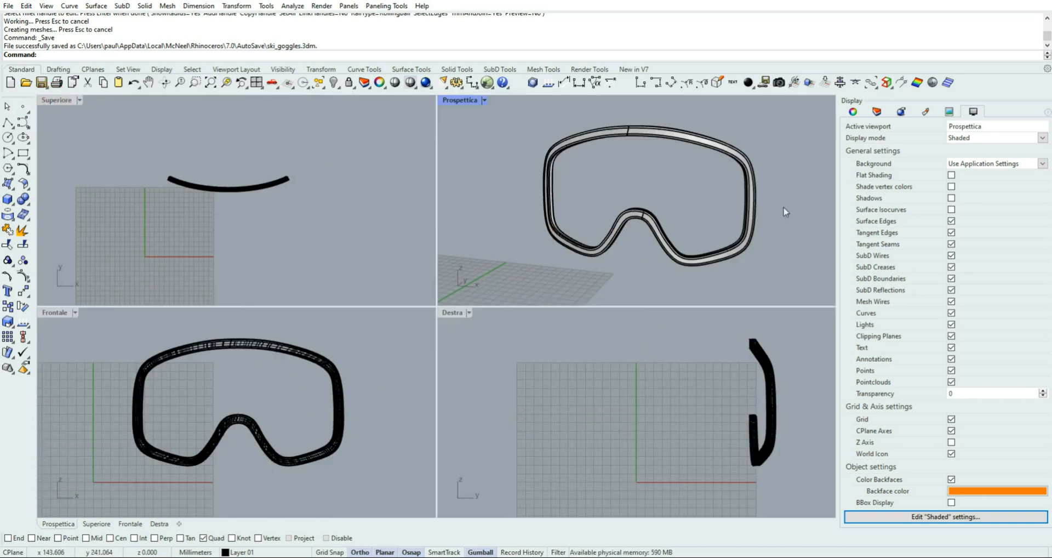
left_click(876, 111)
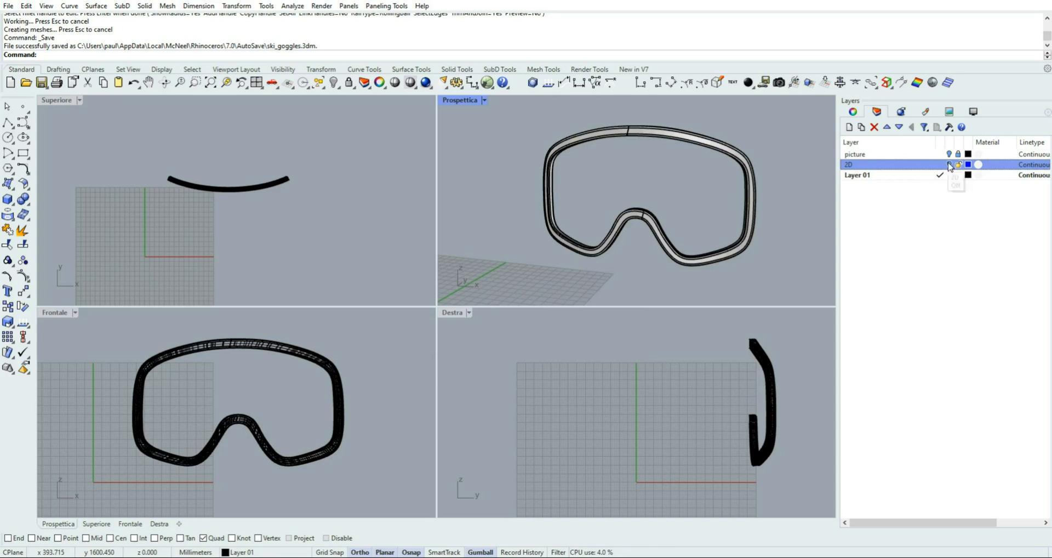
left_click(948, 163)
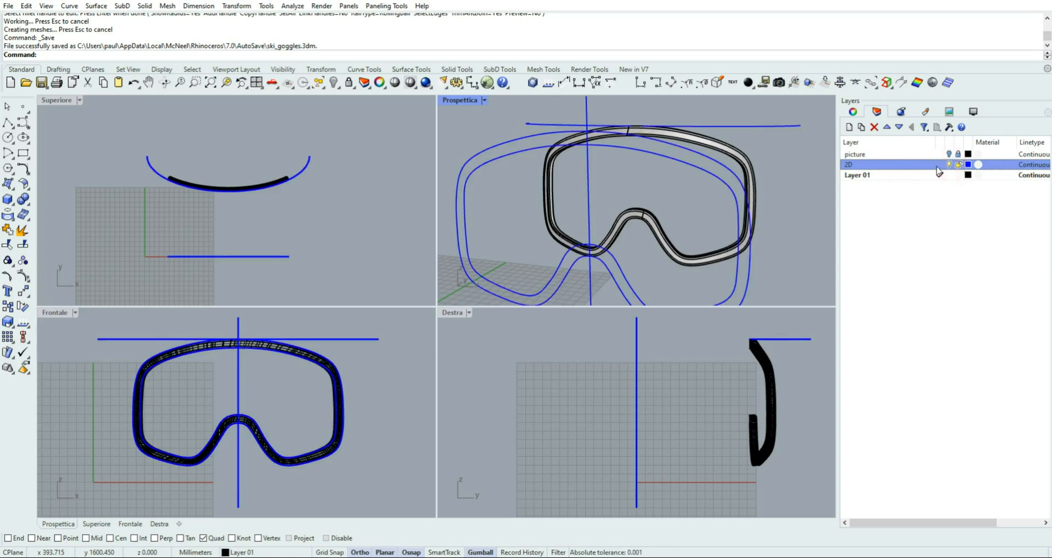
left_click(939, 164)
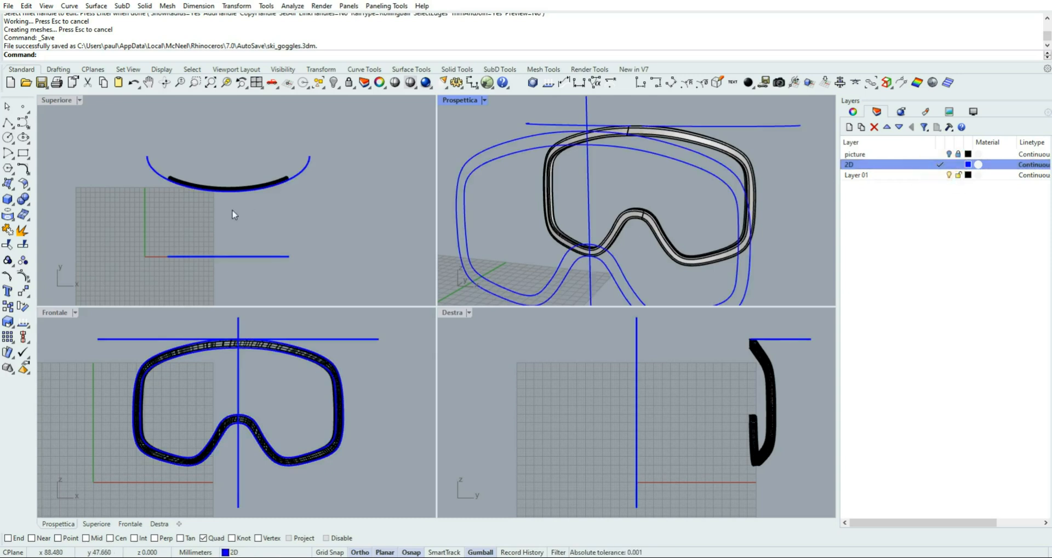
Maximize the Superiore view and set its display mode to Shaded
double_click(67, 102)
scroll(432, 253, "up", 4)
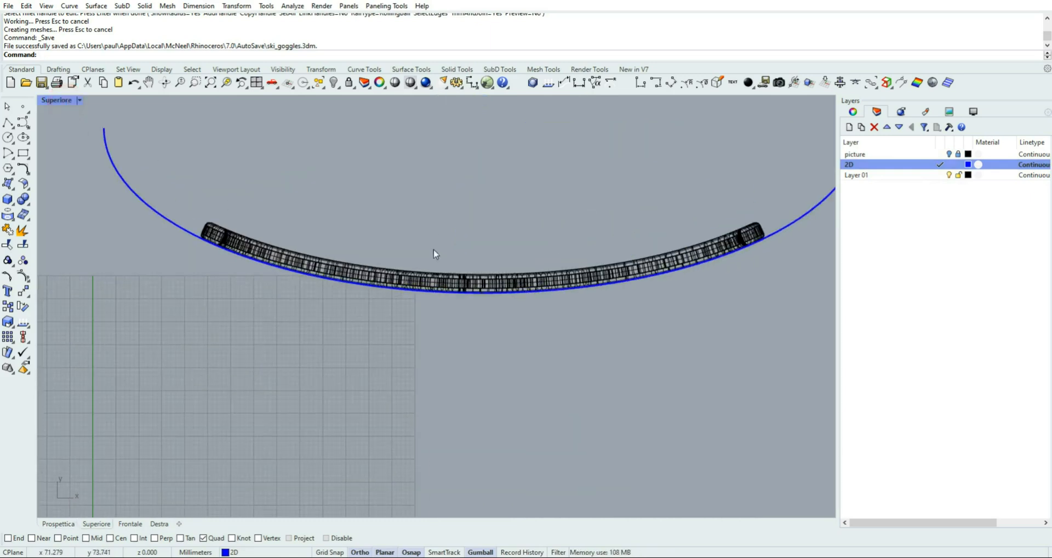
scroll(387, 280, "down", 2)
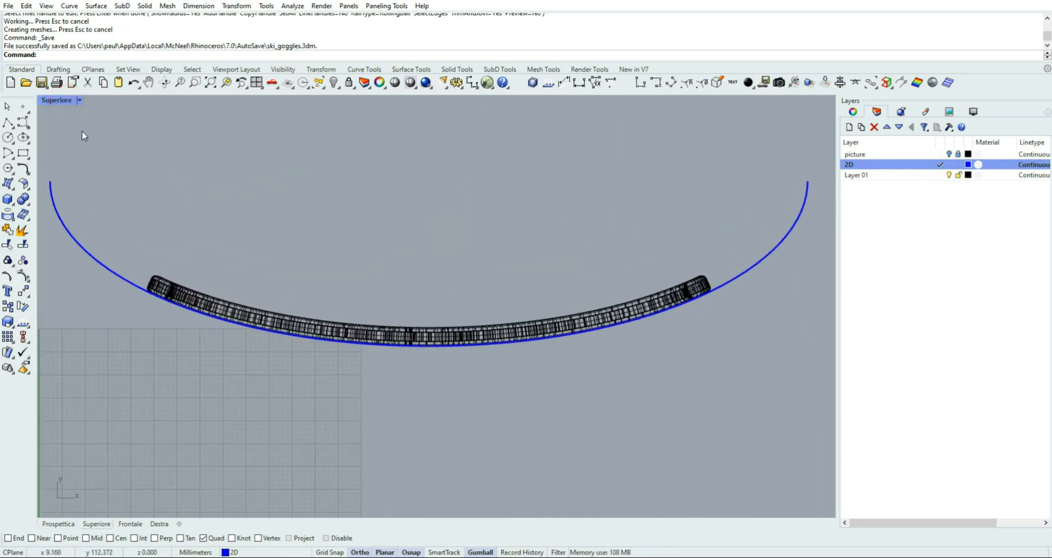
left_click(79, 99)
left_click(92, 155)
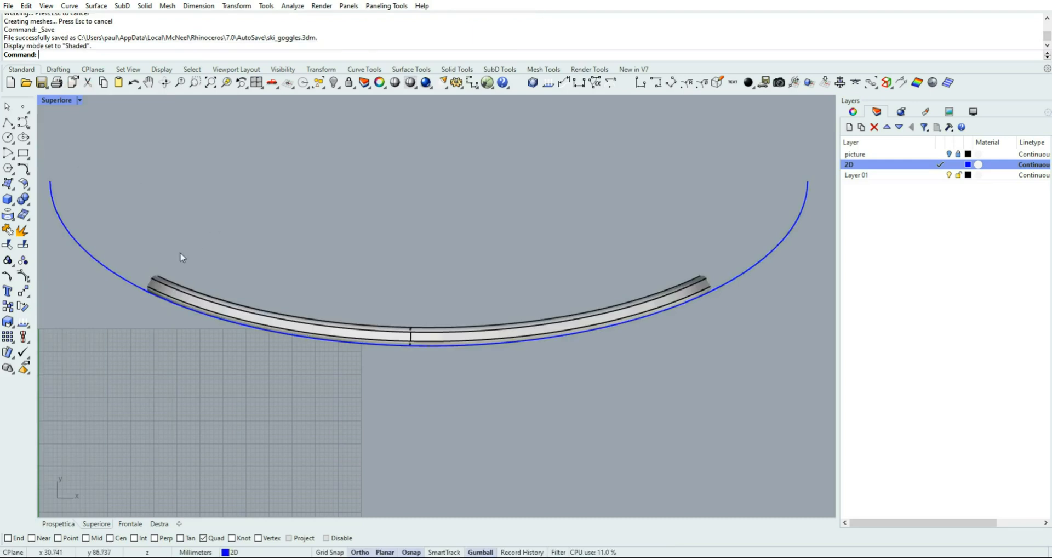
Offset the blue arc in front of the frame by 2 mm towards its inner side
mouse_move(191, 263)
right_mouse_down()
mouse_move(208, 262)
mouse_move(198, 262)
right_mouse_up()
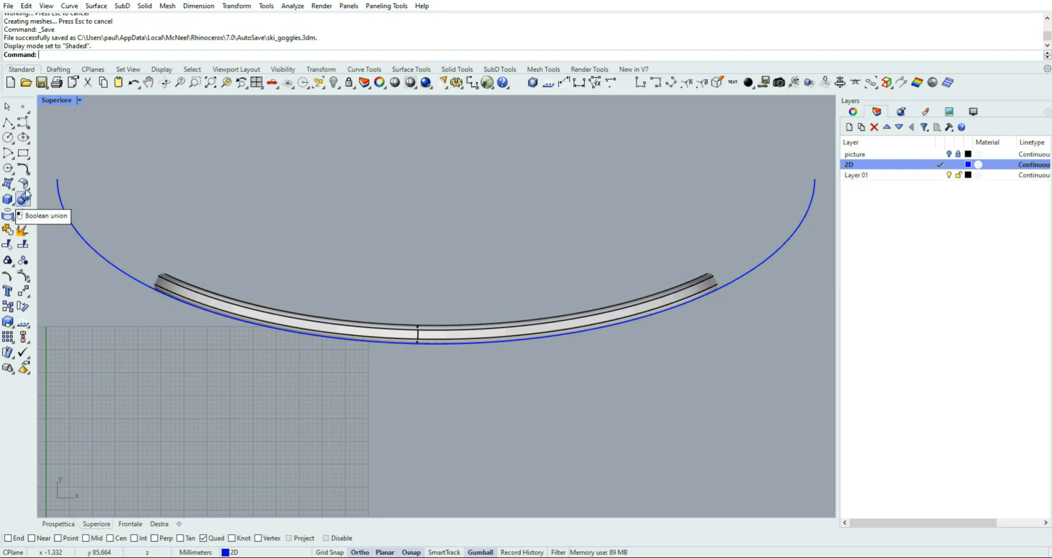
left_click(26, 171)
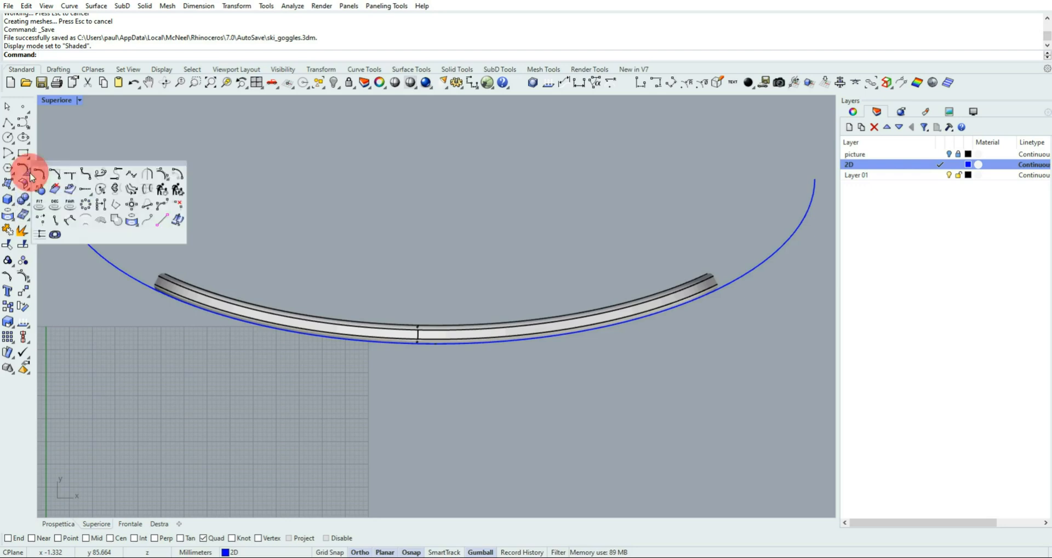
left_click(177, 175)
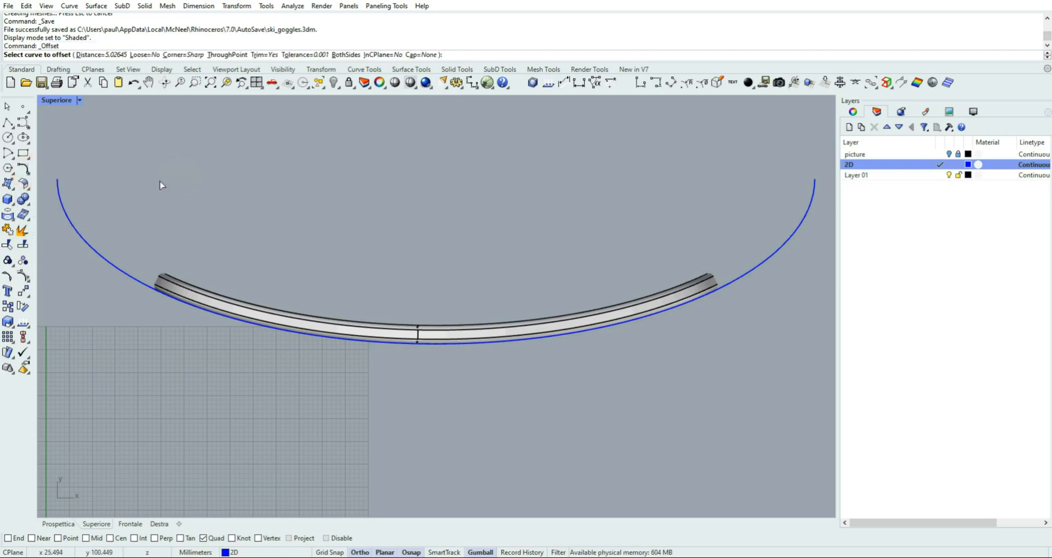
left_click(101, 54)
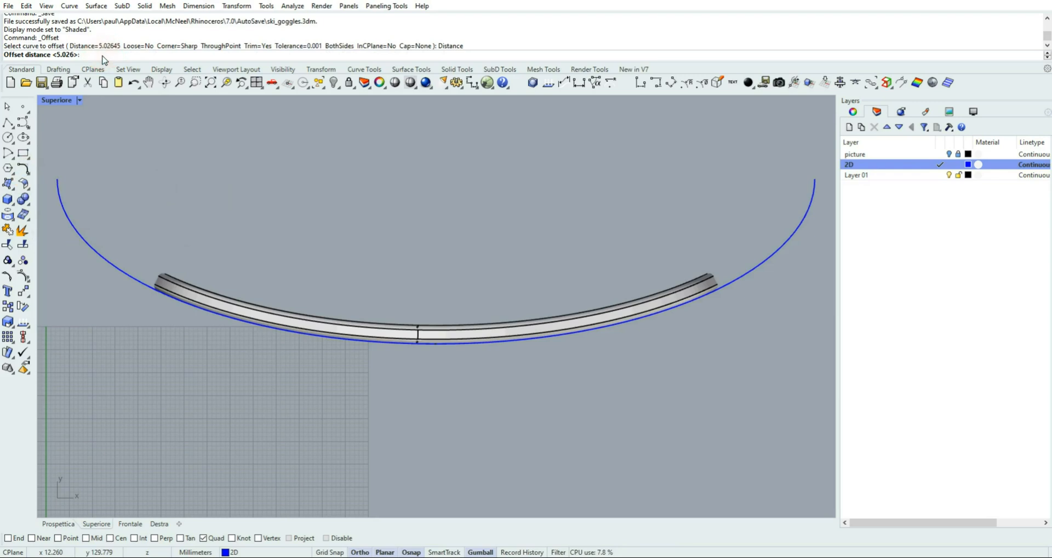
type("2")
key("Return")
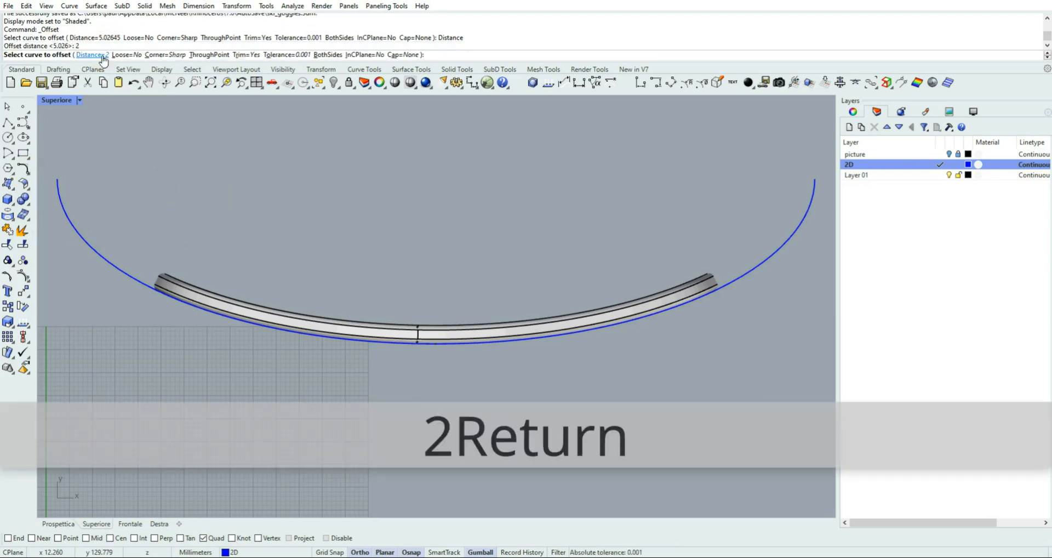
left_click(112, 266)
left_click(142, 220)
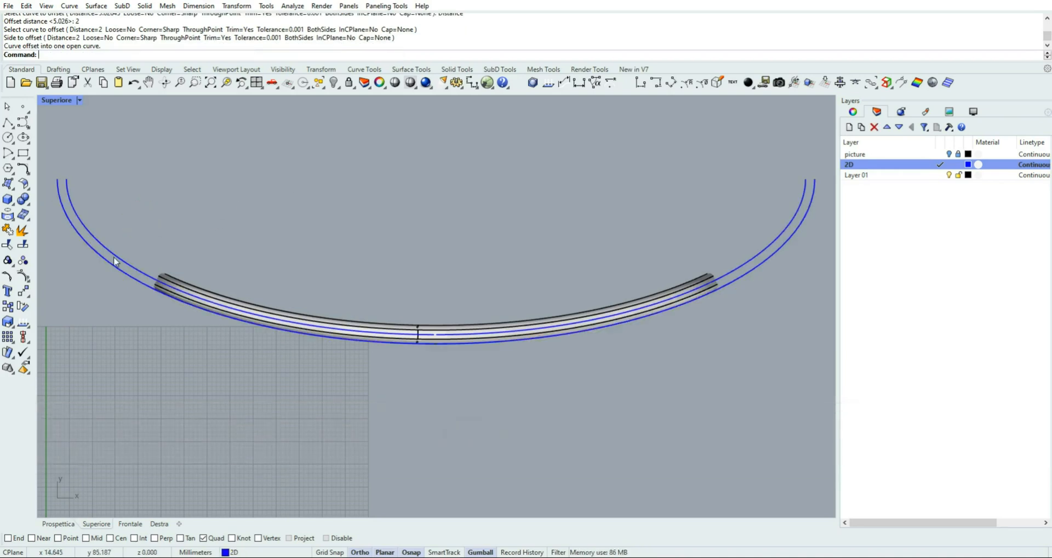
Rebuild the inner offset curve with 11 points and degree 3, deleting the input, after comparing point counts from 6 to 12
left_click(124, 260)
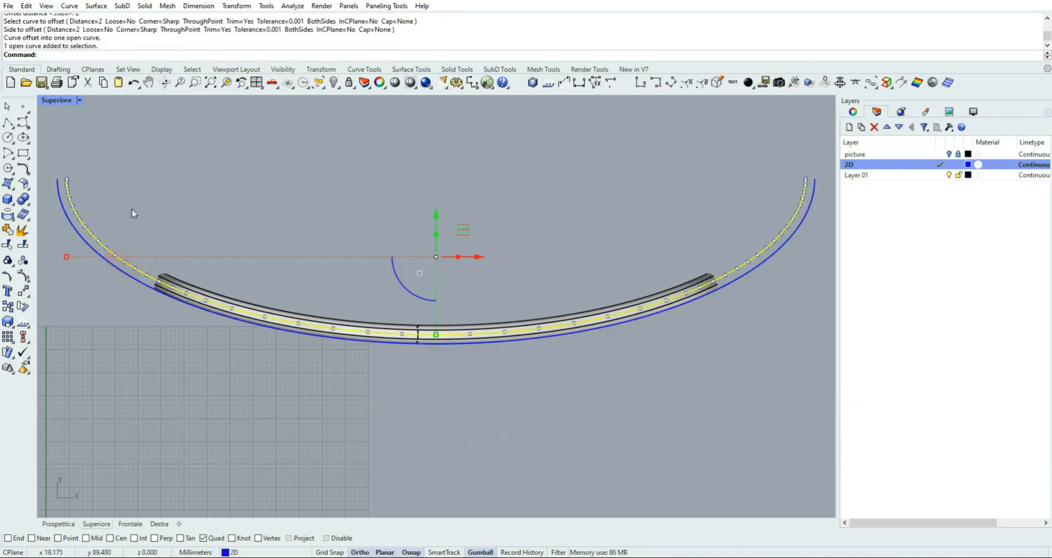
left_click(25, 6)
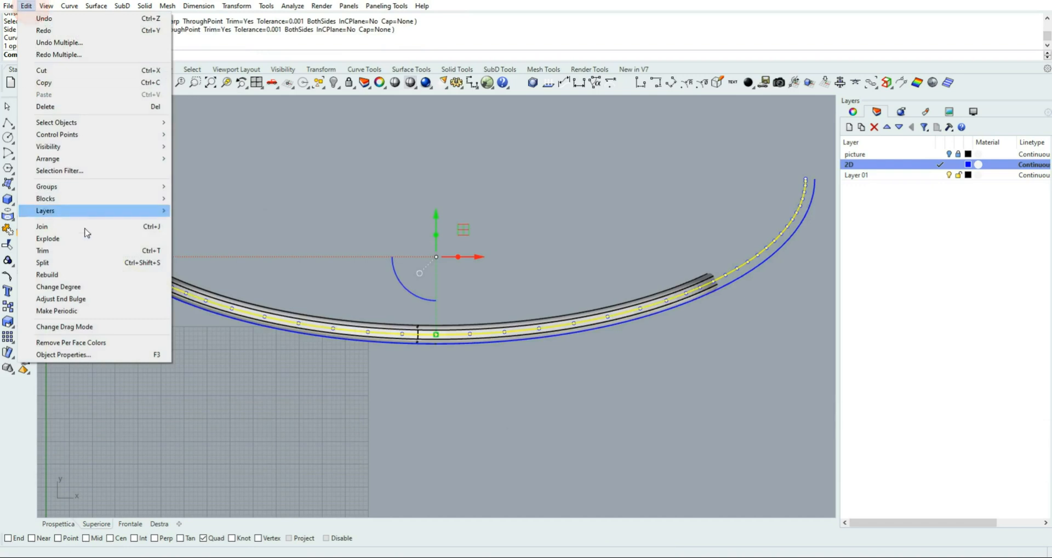
left_click(79, 275)
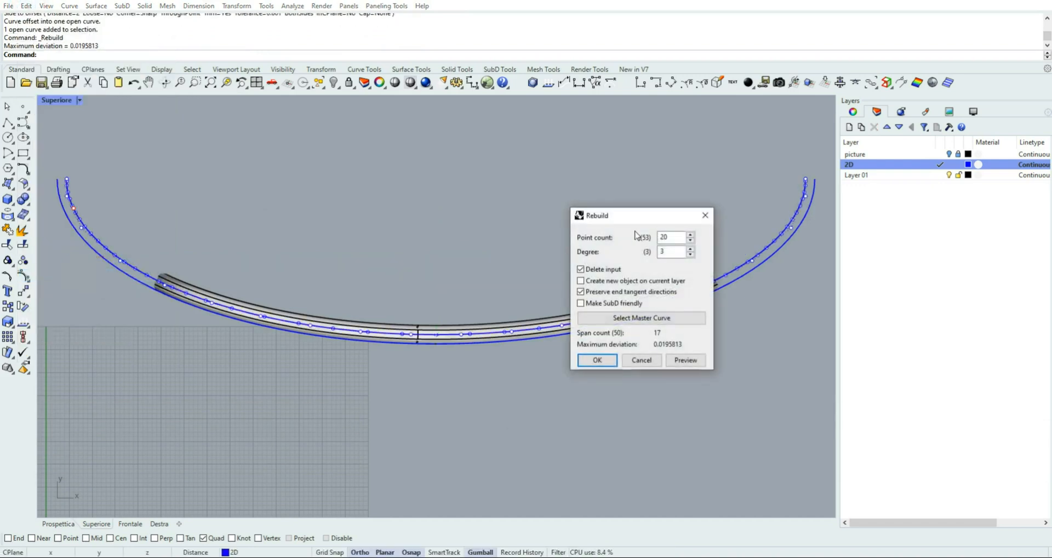
double_click(667, 238)
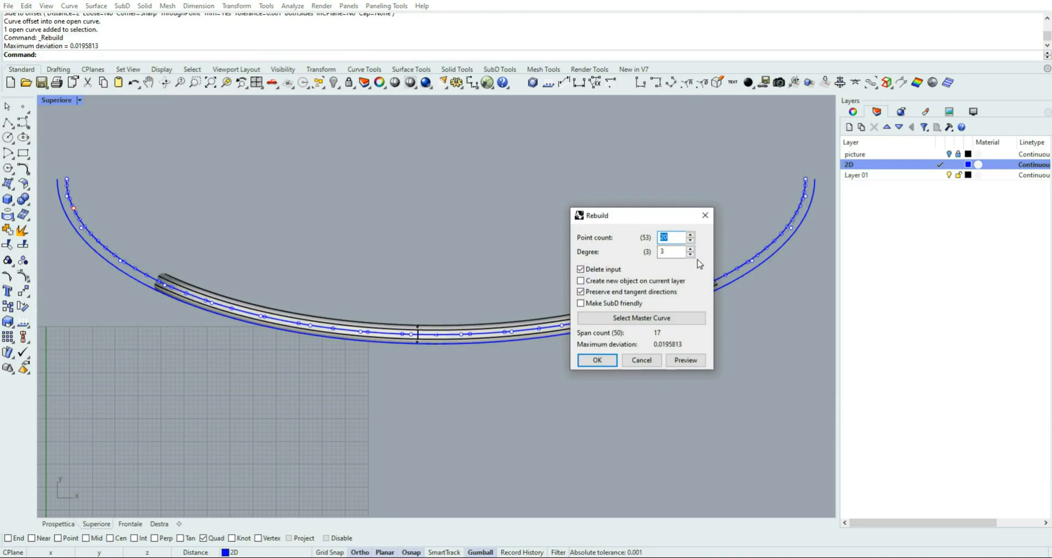
type("12")
key("Tab")
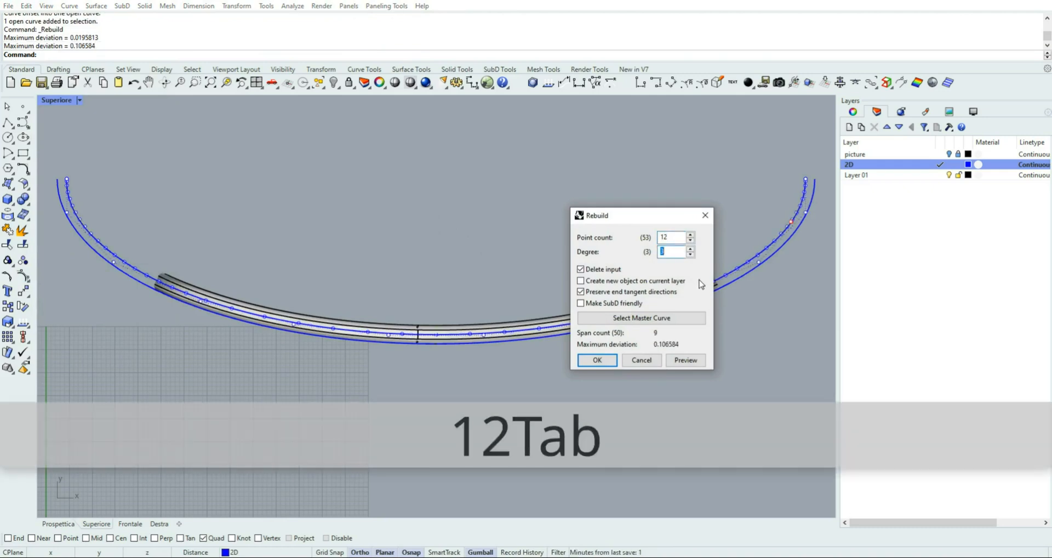
double_click(670, 237)
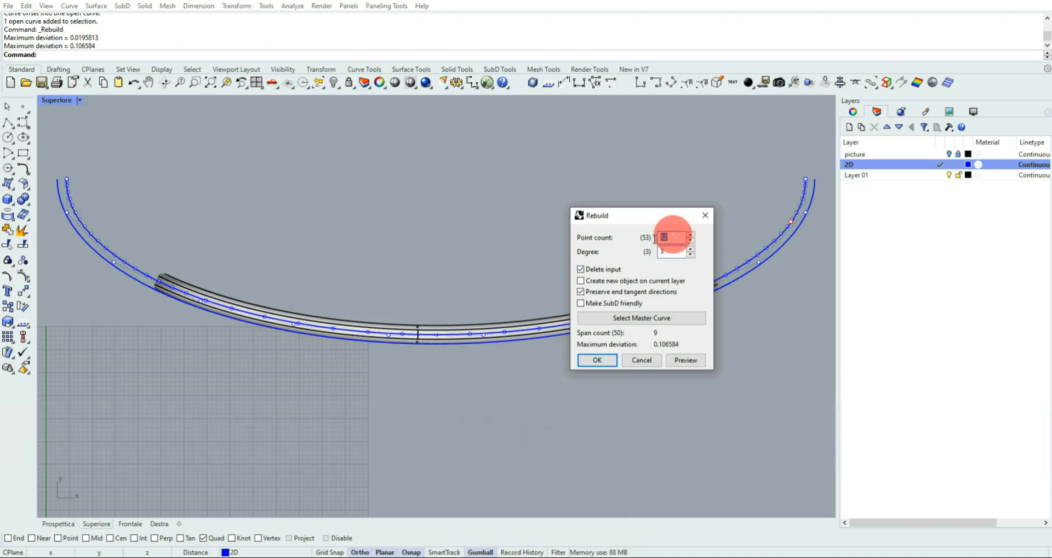
type("7")
key("Tab")
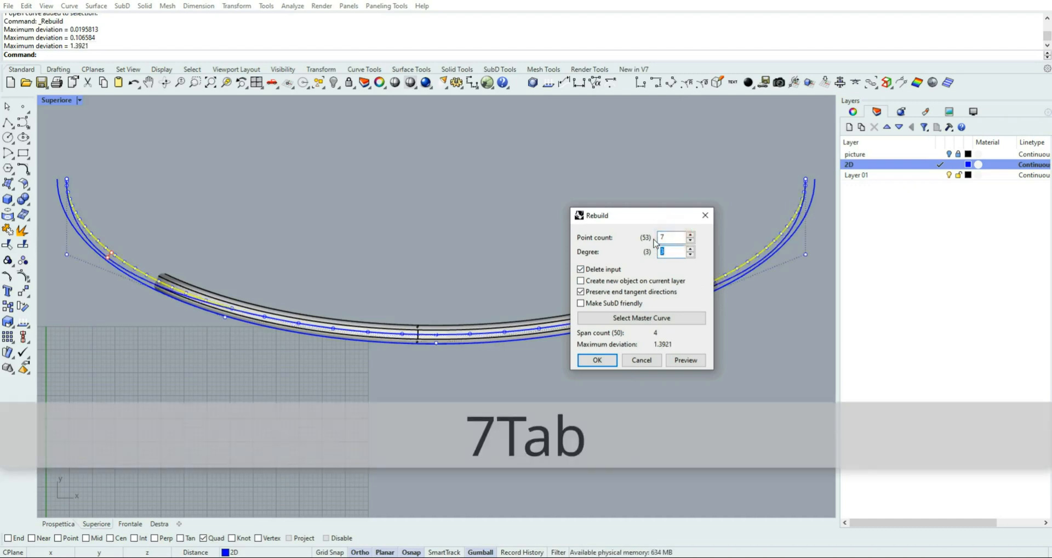
left_click(691, 234)
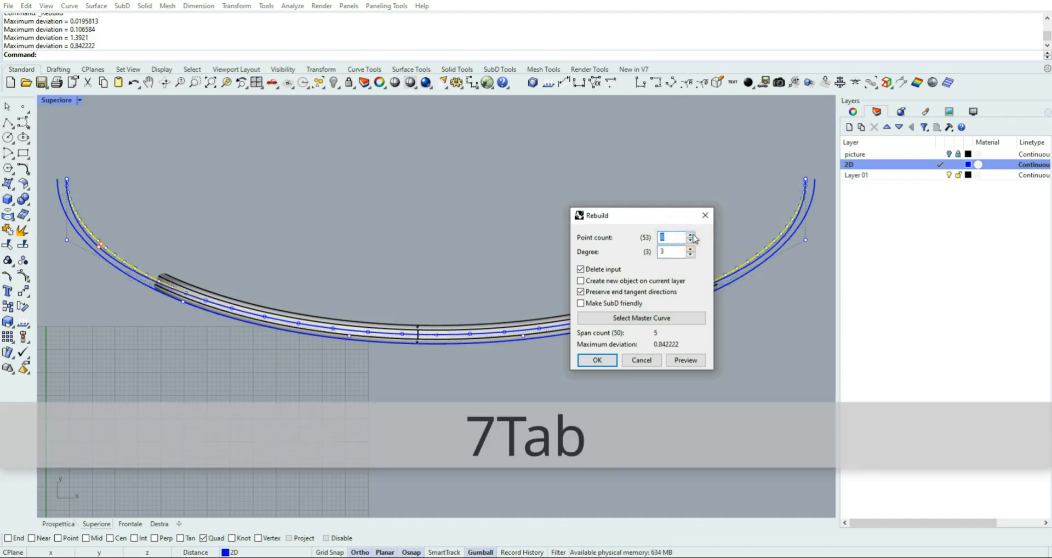
left_click(690, 241)
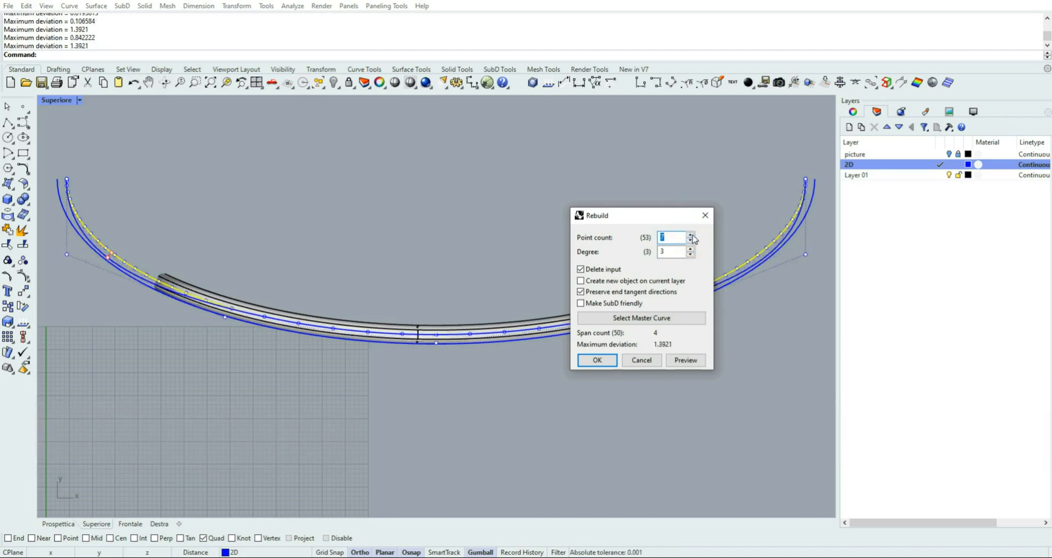
left_click(690, 241)
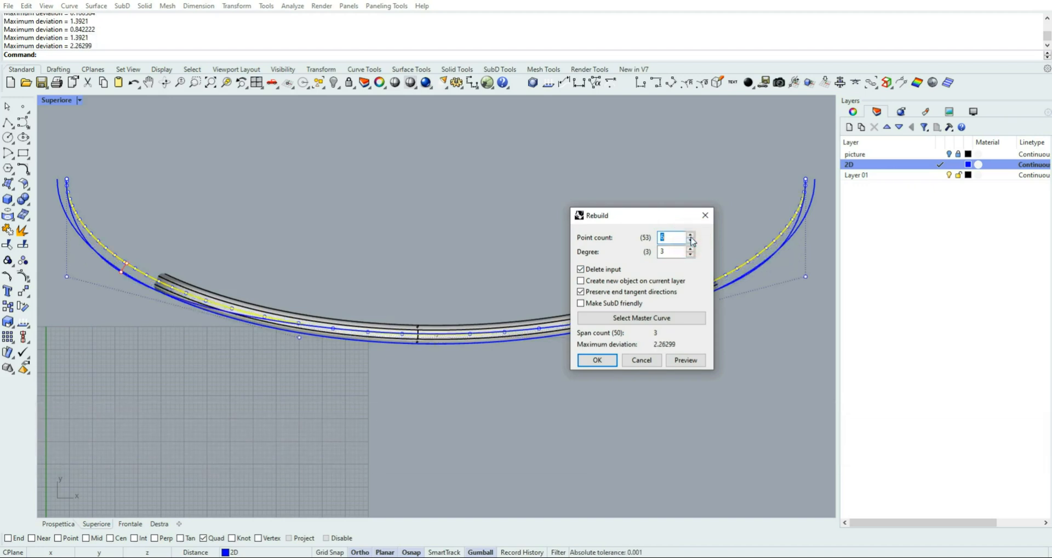
left_click(690, 235)
left_click(690, 235)
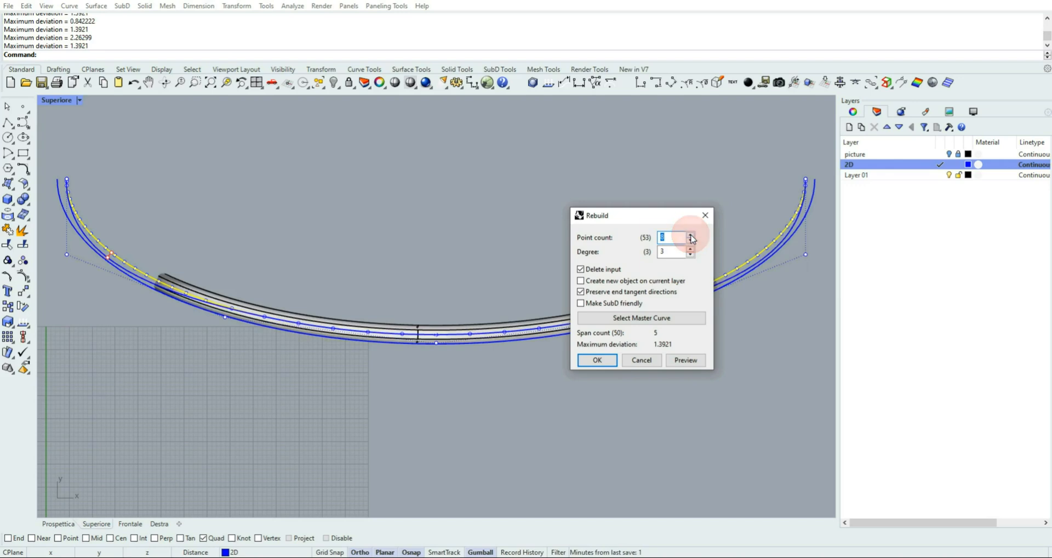
left_click(690, 235)
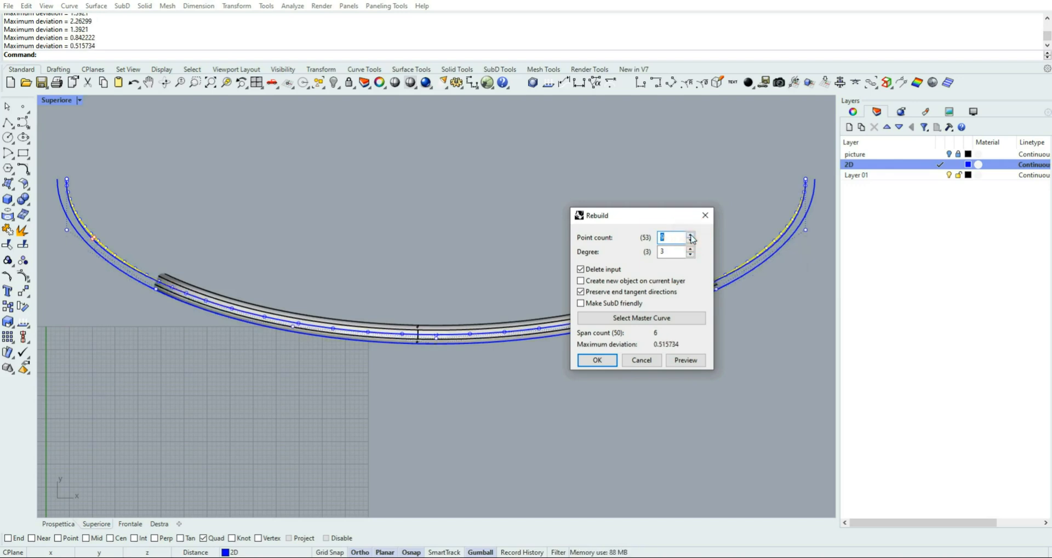
left_click(690, 235)
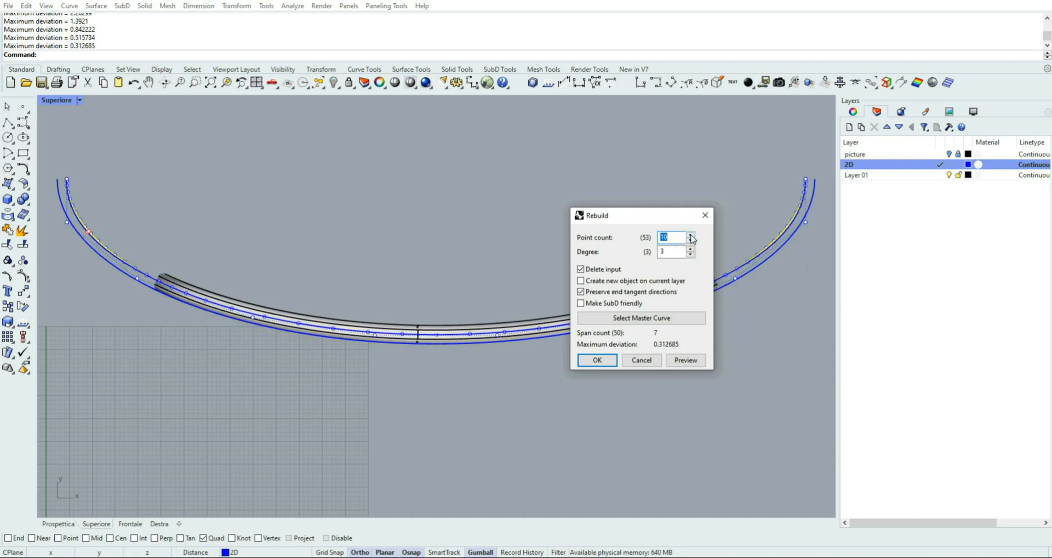
left_click(690, 235)
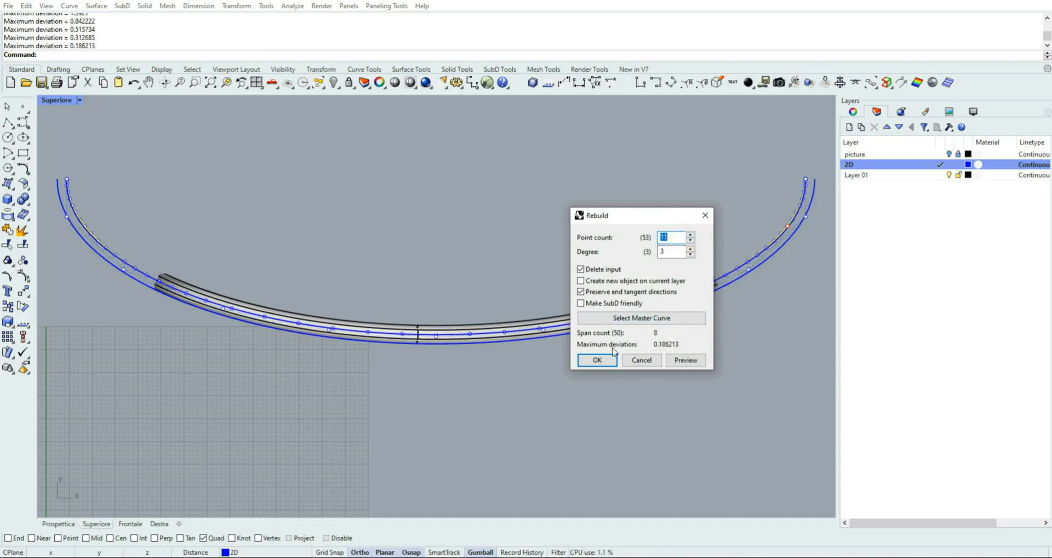
left_click(597, 360)
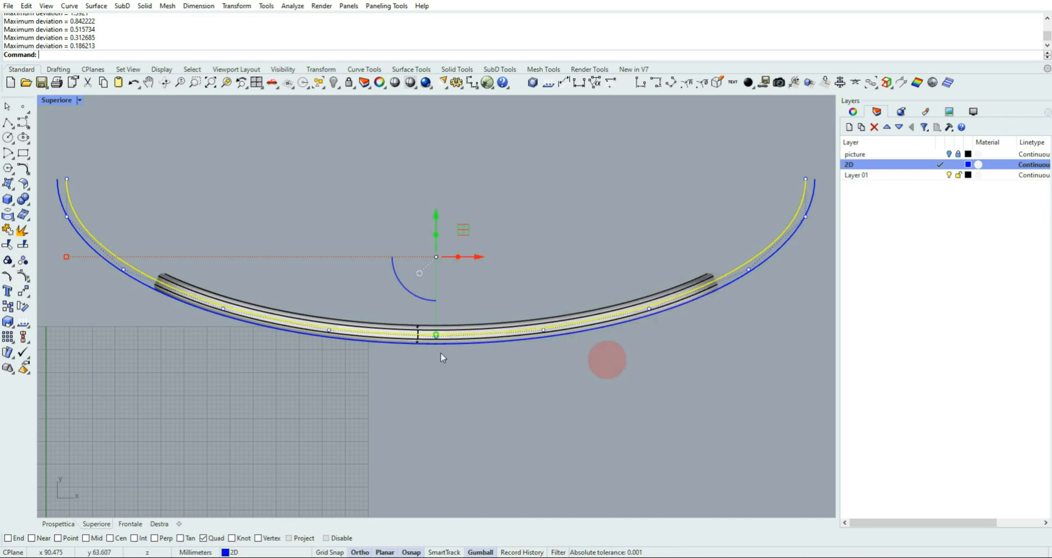
left_click(170, 208)
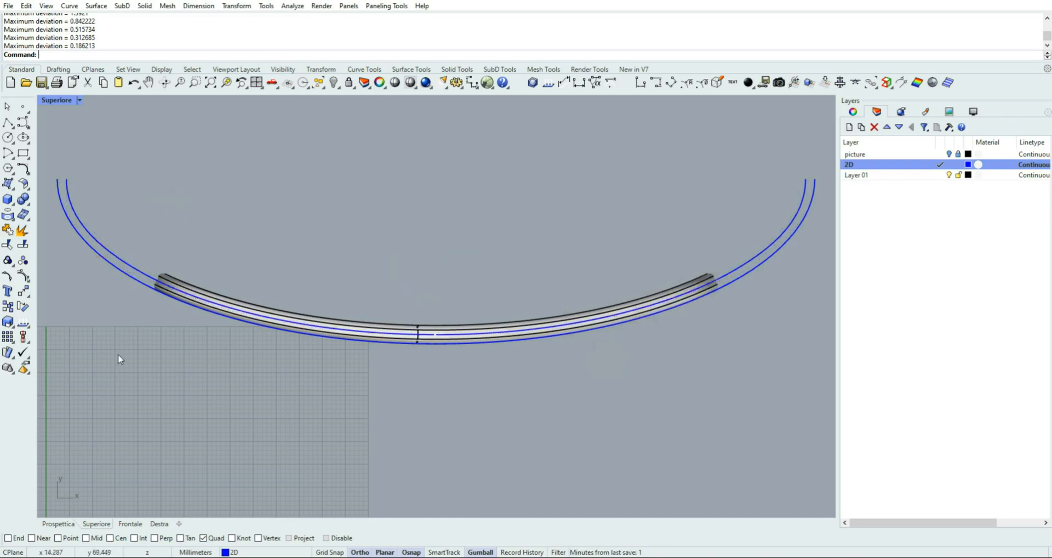
Select the rebuilt offset curve above the frame in the Prospettica view and make Layer 01 the current layer
left_click(66, 521)
scroll(375, 300, "down", 5)
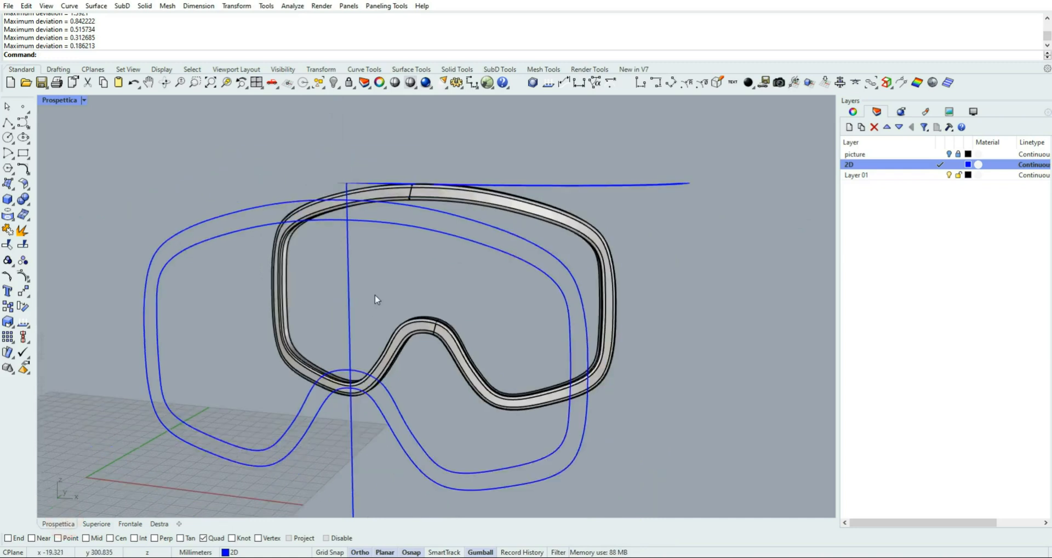
right_click_drag(505, 291, 388, 192)
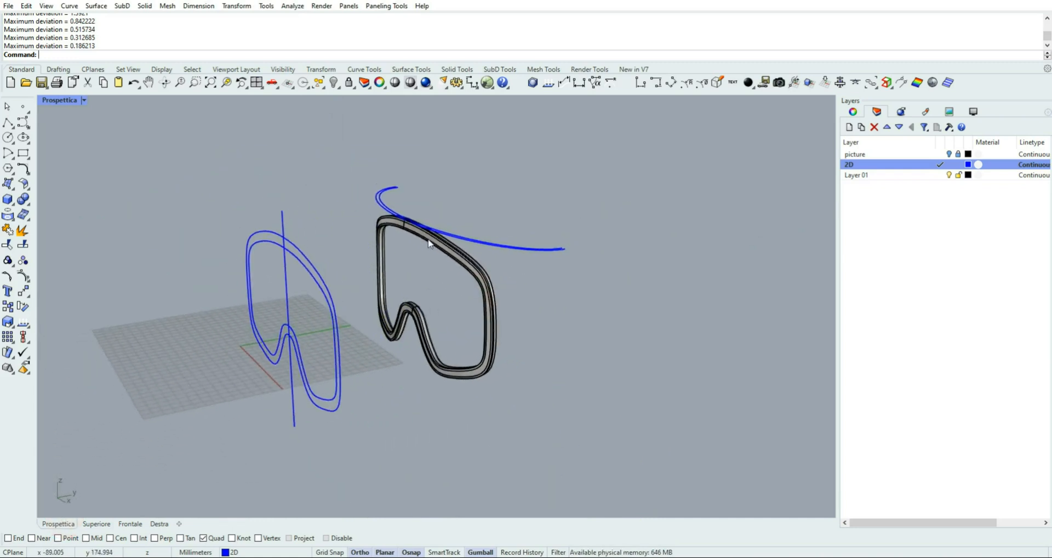
left_click(386, 193)
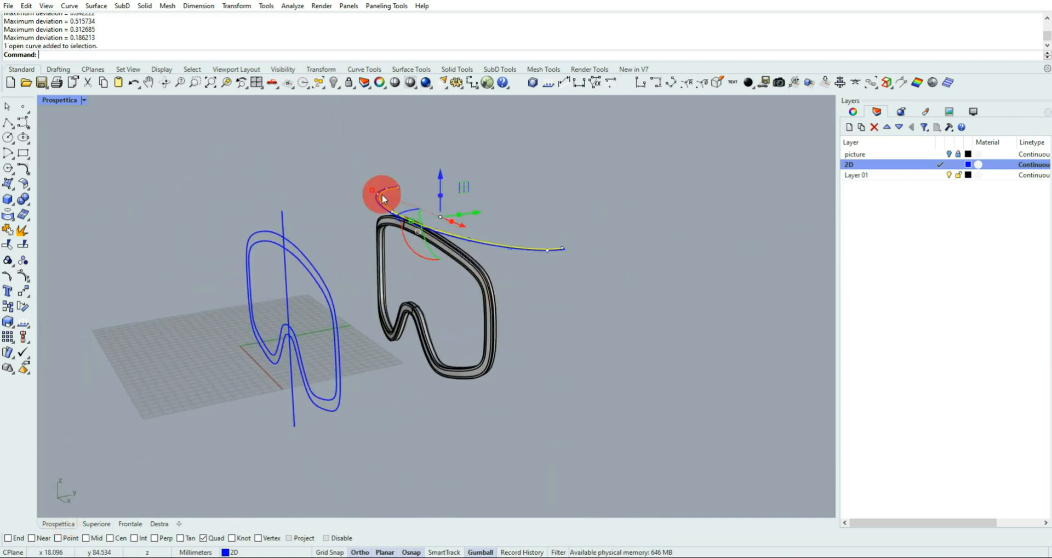
left_click(941, 176)
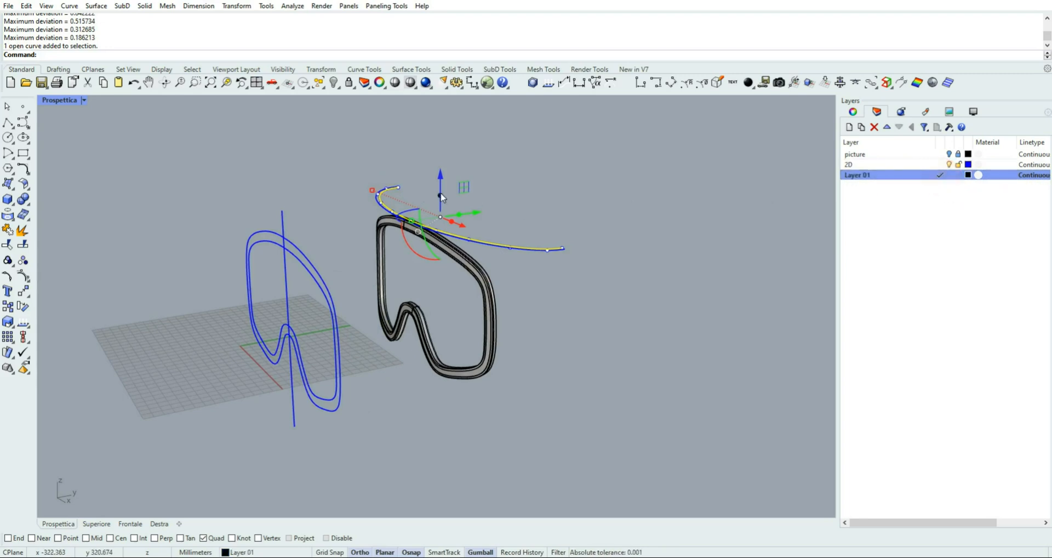
Extrude the rebuilt arc straight down to a curved surface reaching well below the bottom of the goggle frame
left_click_drag(442, 198, 441, 406)
left_click(642, 307)
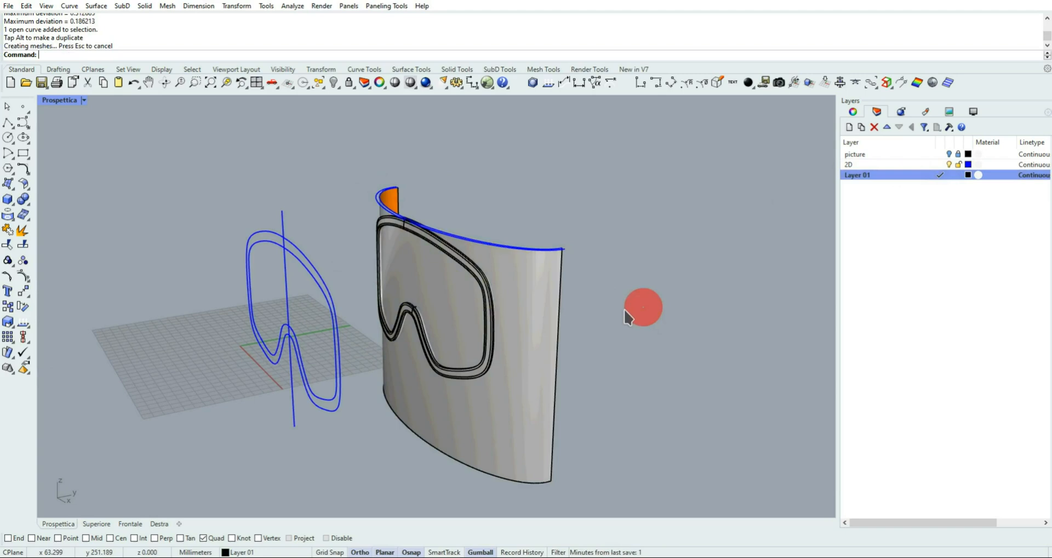
left_click(564, 173)
mouse_move(474, 190)
right_mouse_down()
mouse_move(596, 178)
mouse_move(518, 188)
right_mouse_up()
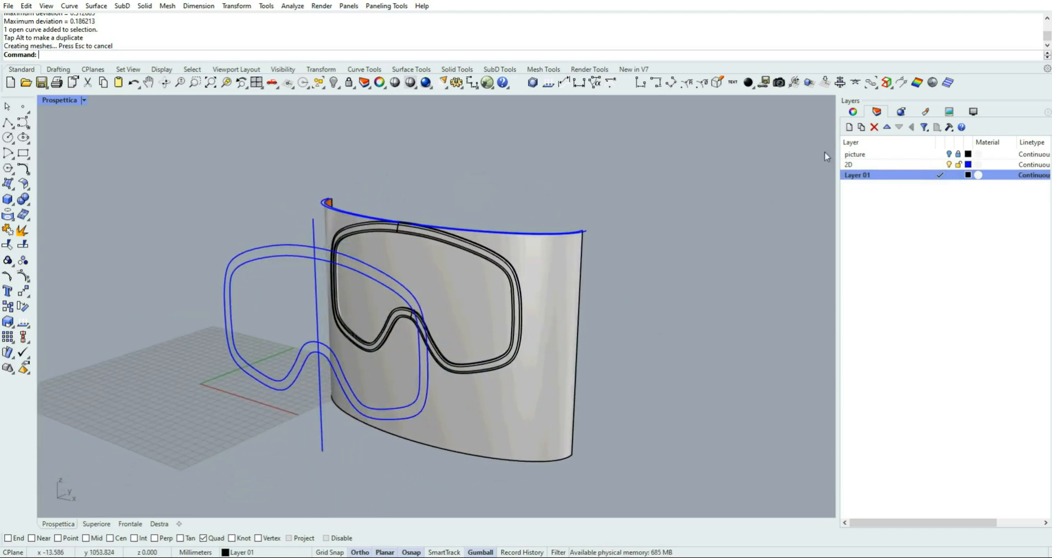
Create a new layer named lens
left_click(849, 126)
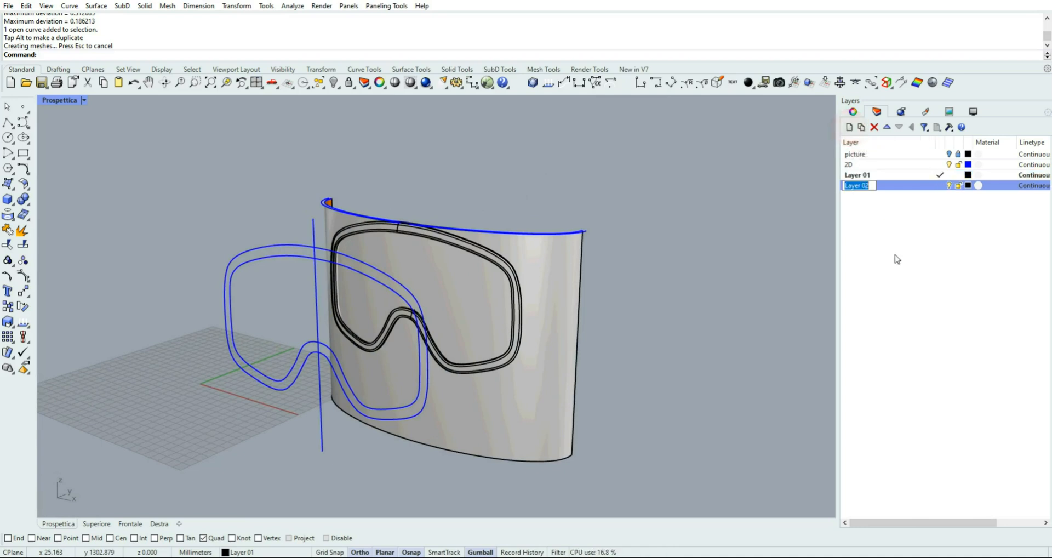
type("LENS")
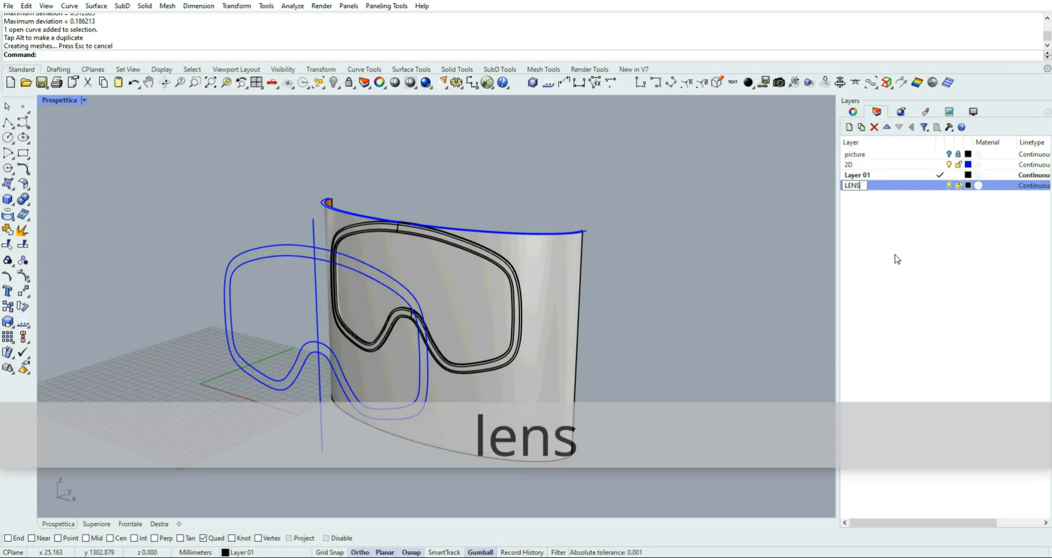
key("BackSpace")
key("BackSpace")
key("BackSpace")
key("BackSpace")
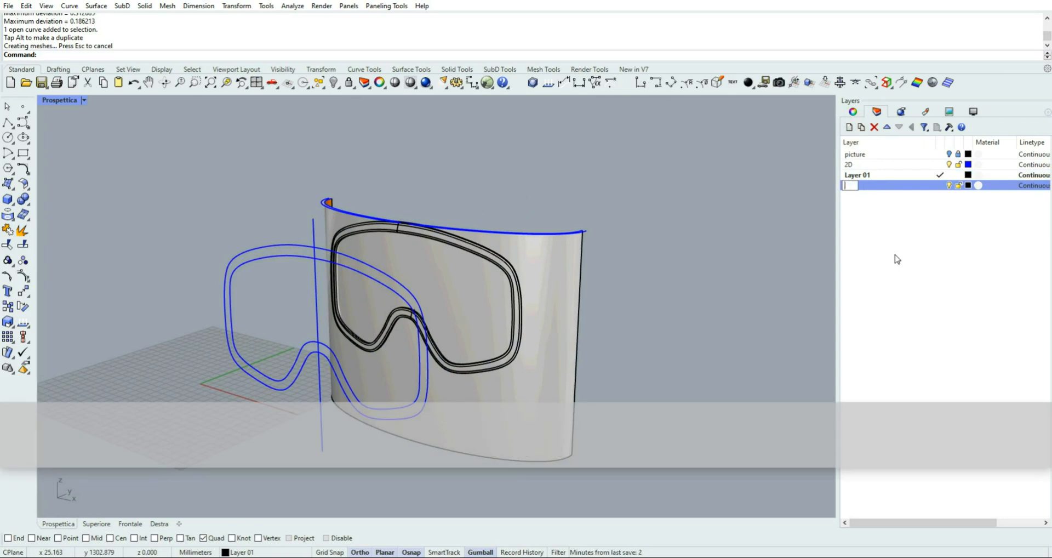
type("lens")
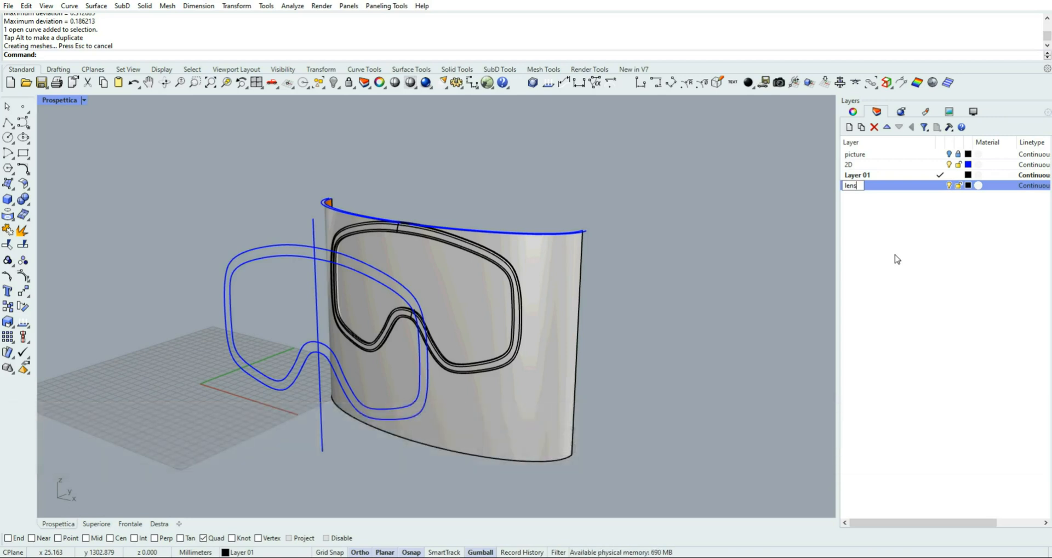
key("Return")
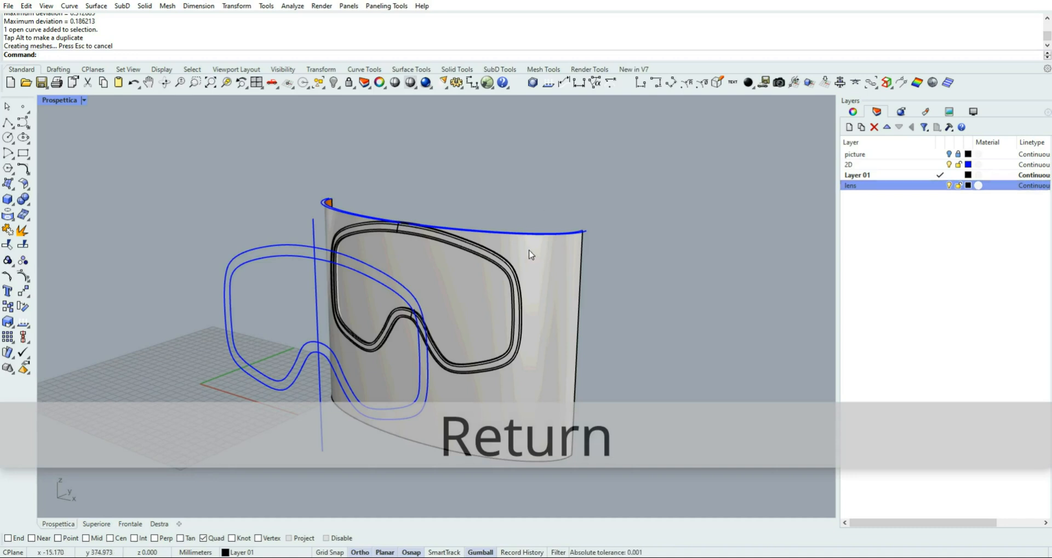
Move the extruded curved surface onto the lens layer
left_click(545, 256)
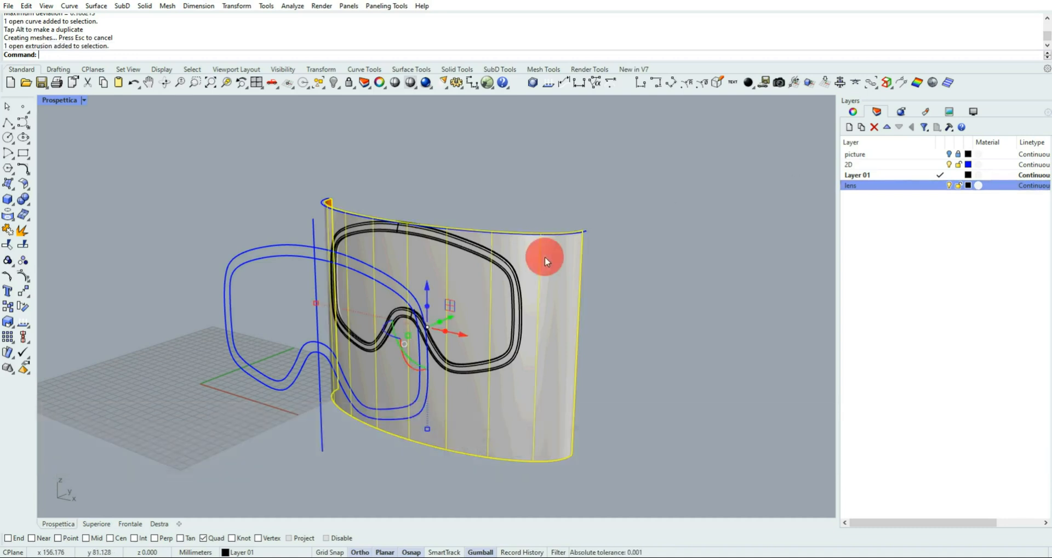
right_click(850, 186)
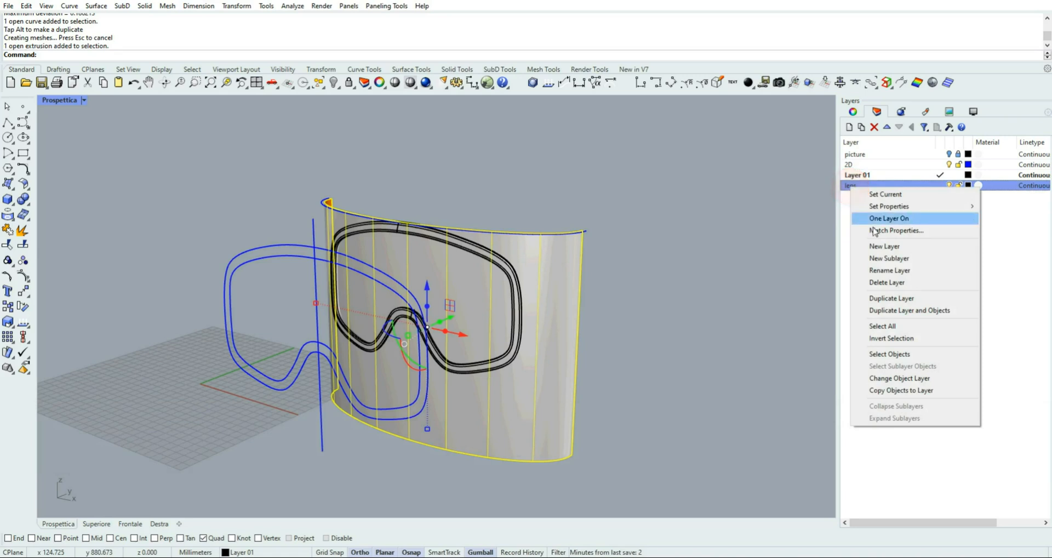
left_click(902, 378)
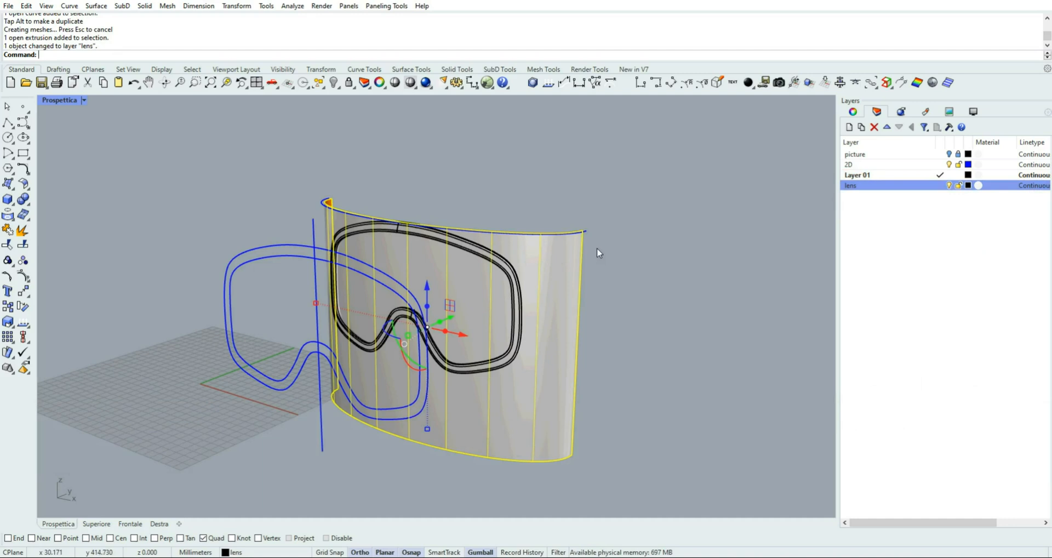
left_click(635, 270)
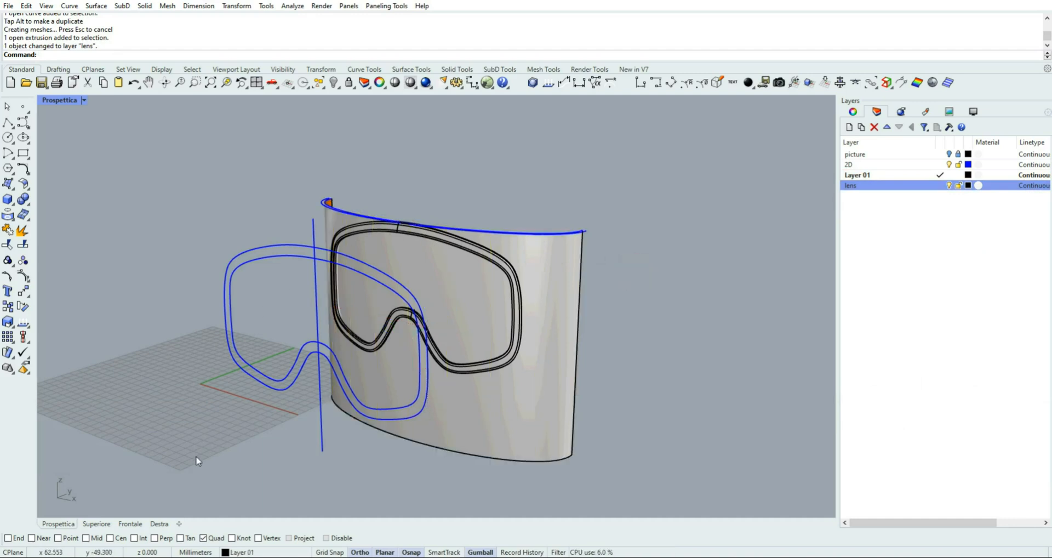
In the Frontale view, make the lens layer current and hide Layer 01
left_click(132, 524)
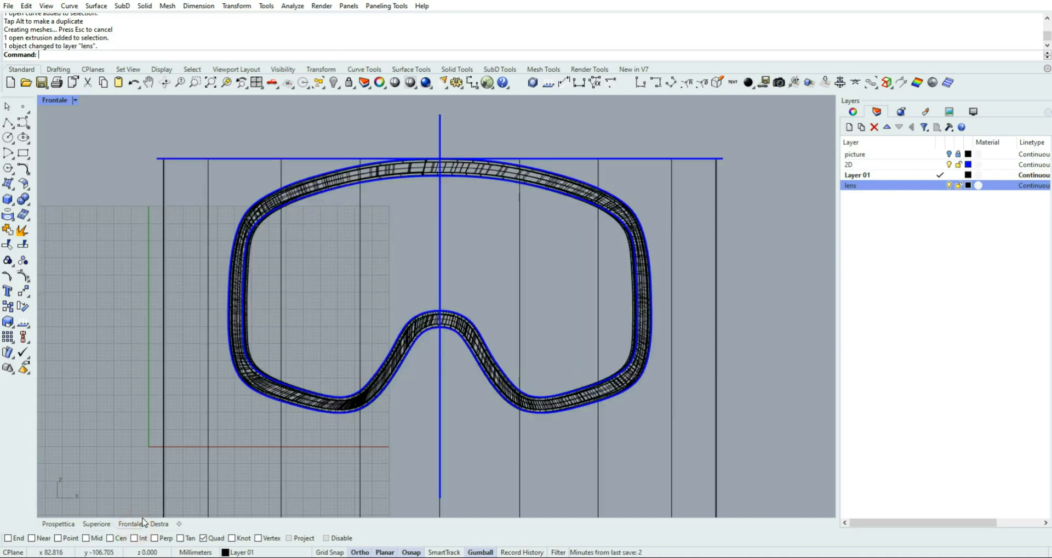
left_click(940, 185)
left_click(948, 175)
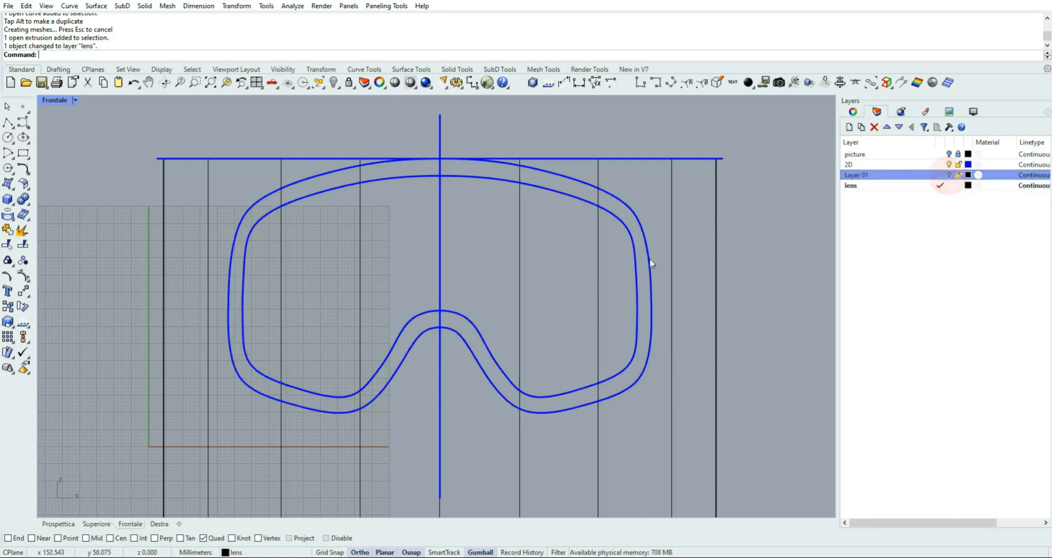
scroll(613, 266, "down", 1)
scroll(612, 264, "up", 1)
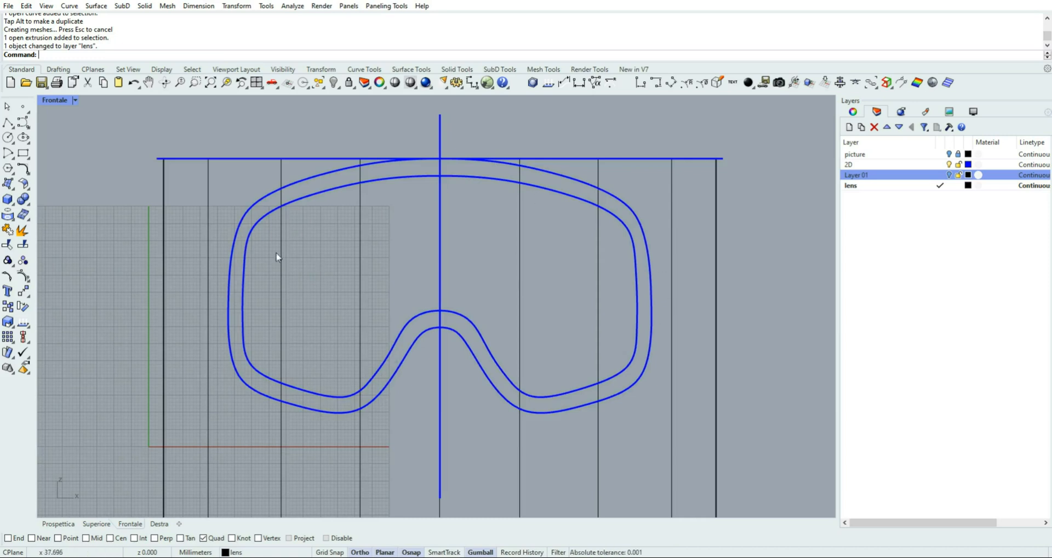
Offset the outer goggle outline 2 mm inwards, between the two blue outlines
left_click(25, 172)
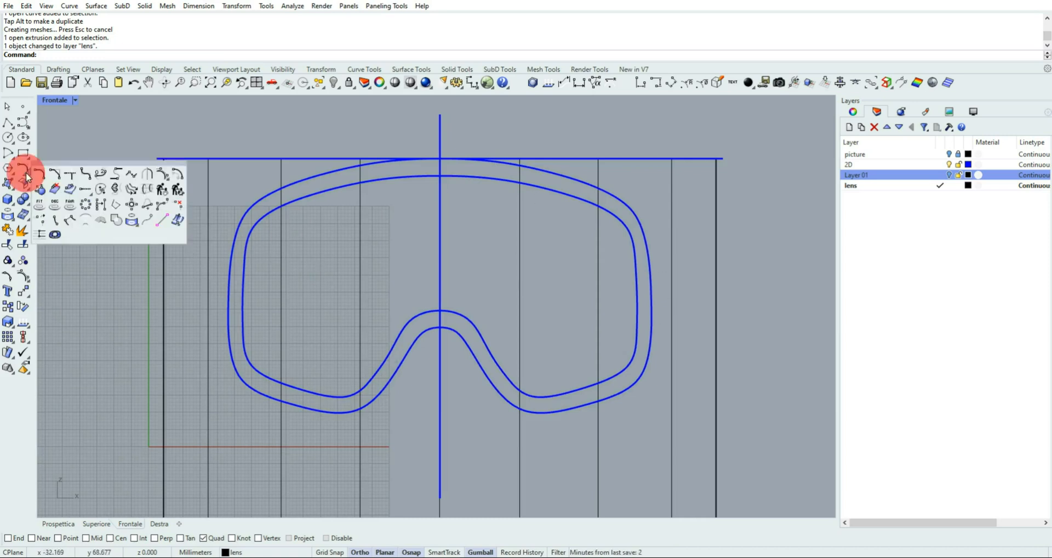
left_click(178, 174)
left_click(273, 192)
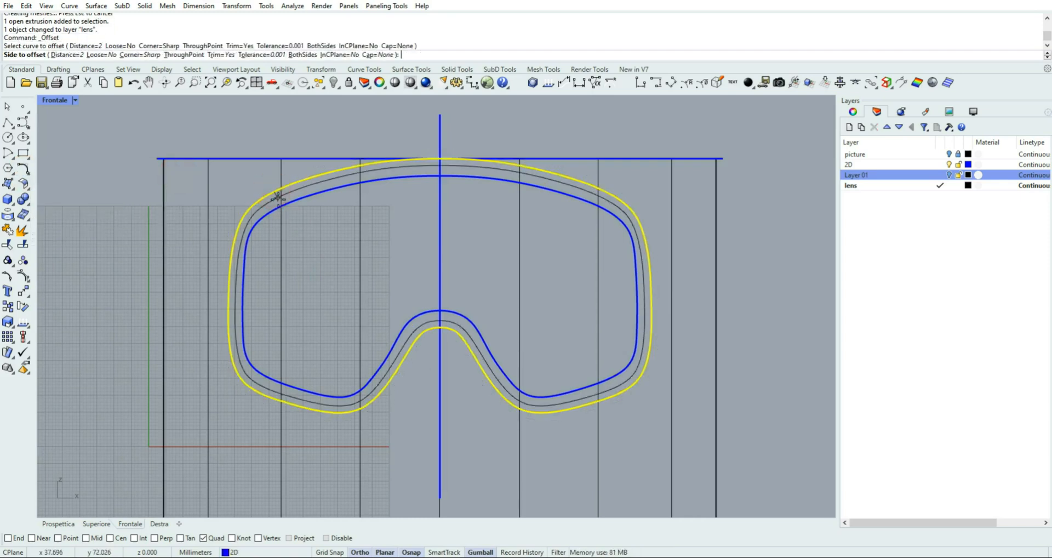
left_click(277, 197)
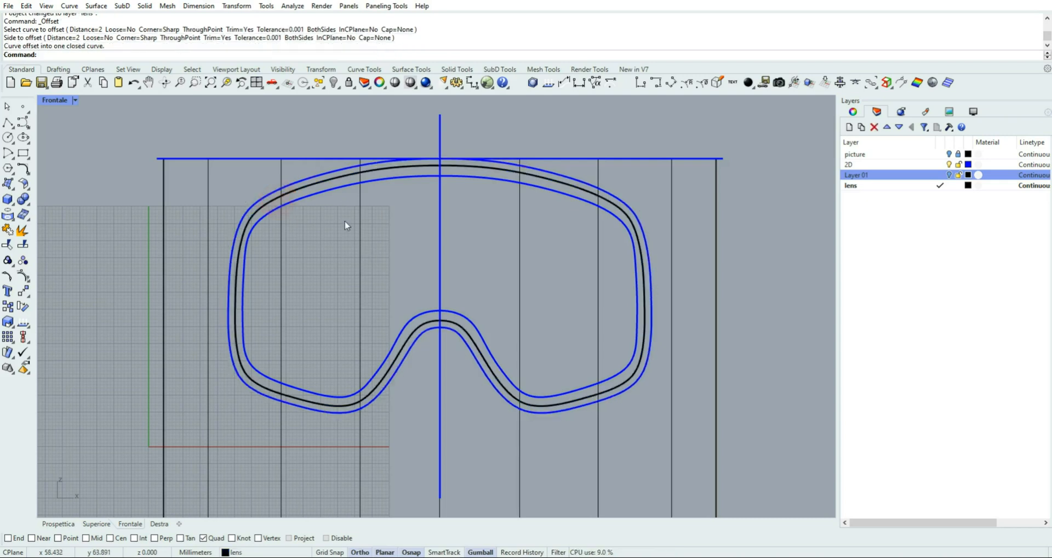
Project the offset outline from the front onto the curved lens surface, with DeleteInput set to Yes
left_click(337, 179)
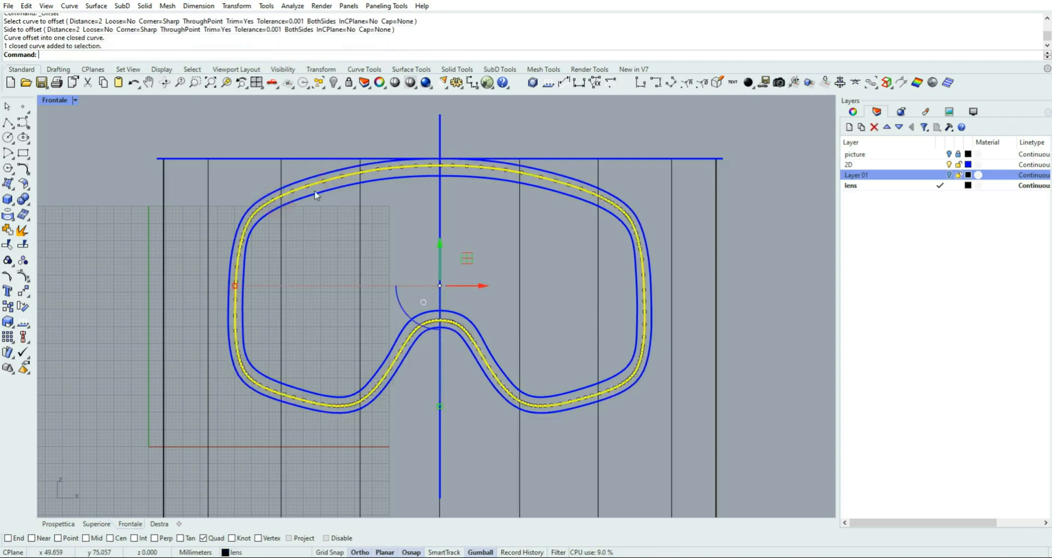
left_click(12, 217)
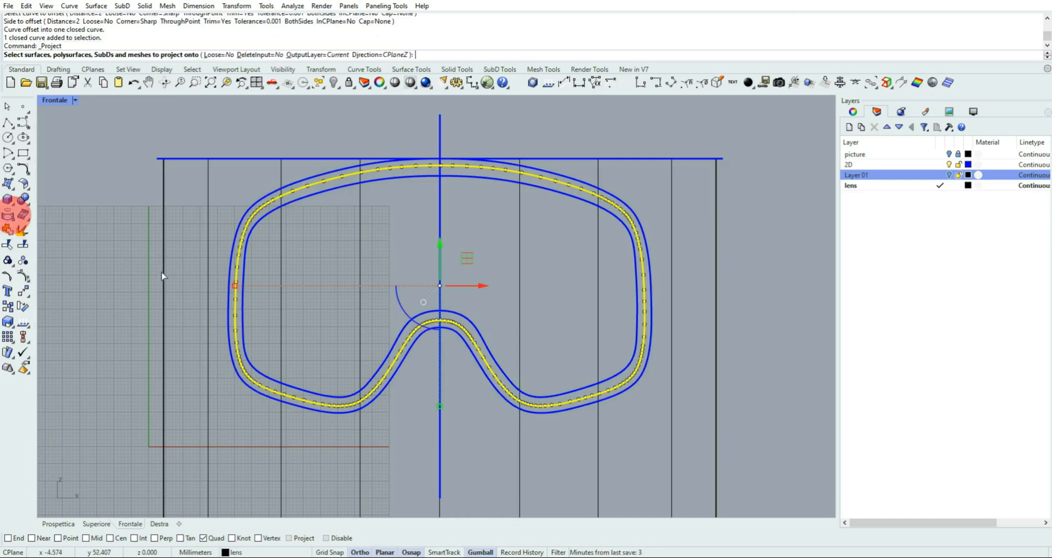
left_click(208, 256)
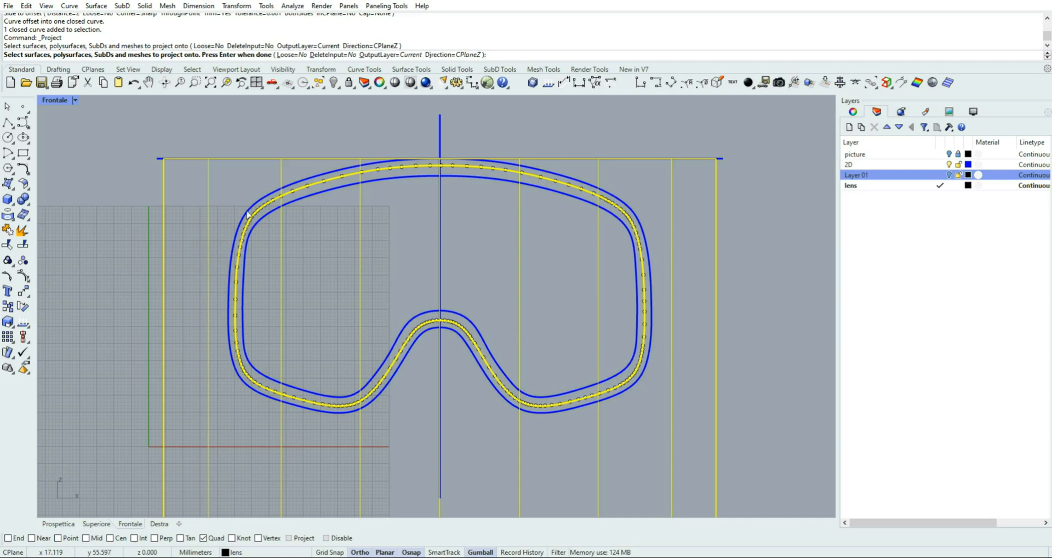
left_click(331, 55)
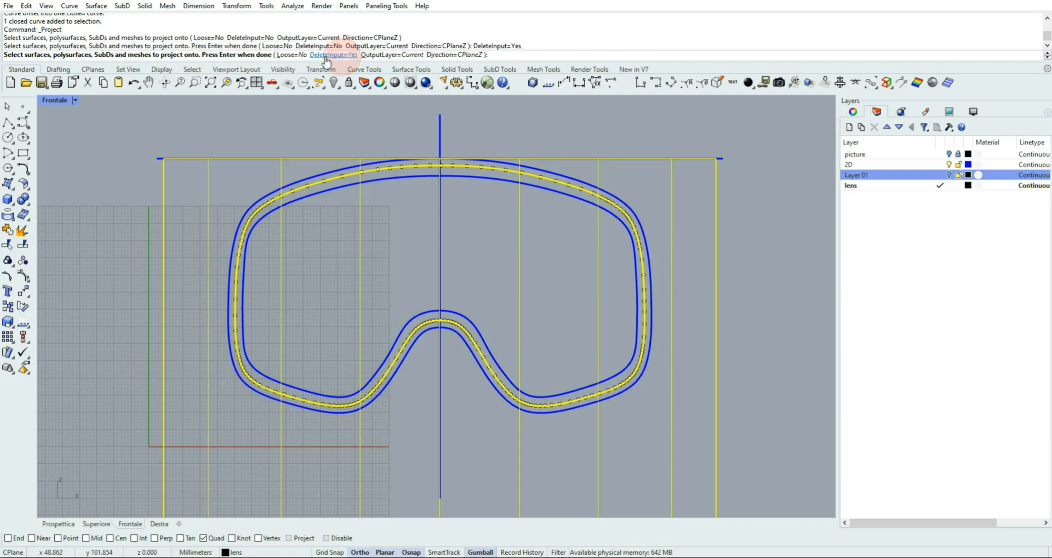
left_click(198, 207)
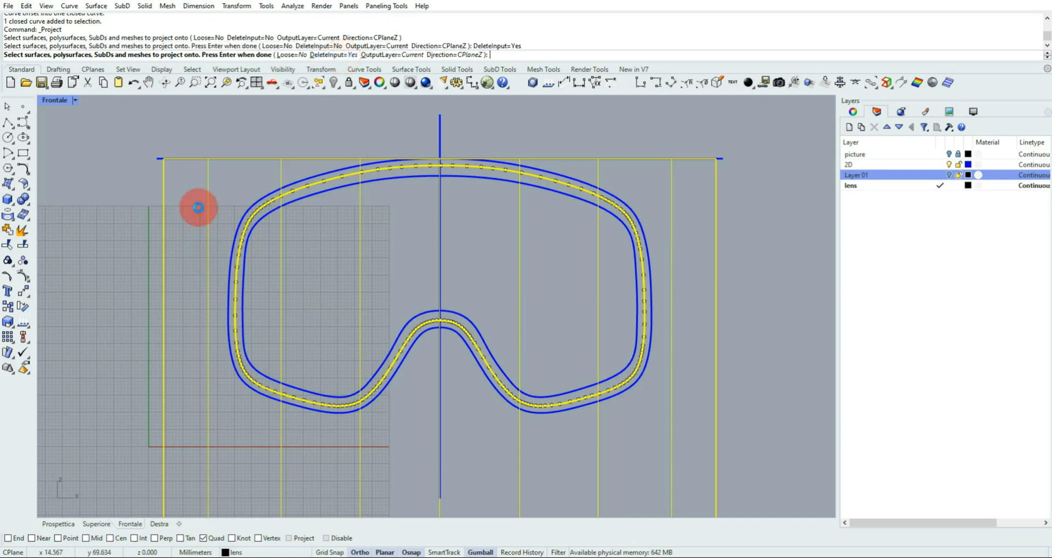
In the Prospettica view, trim away the curved surface outside the projected outline, keeping only the lens shape
left_click(58, 523)
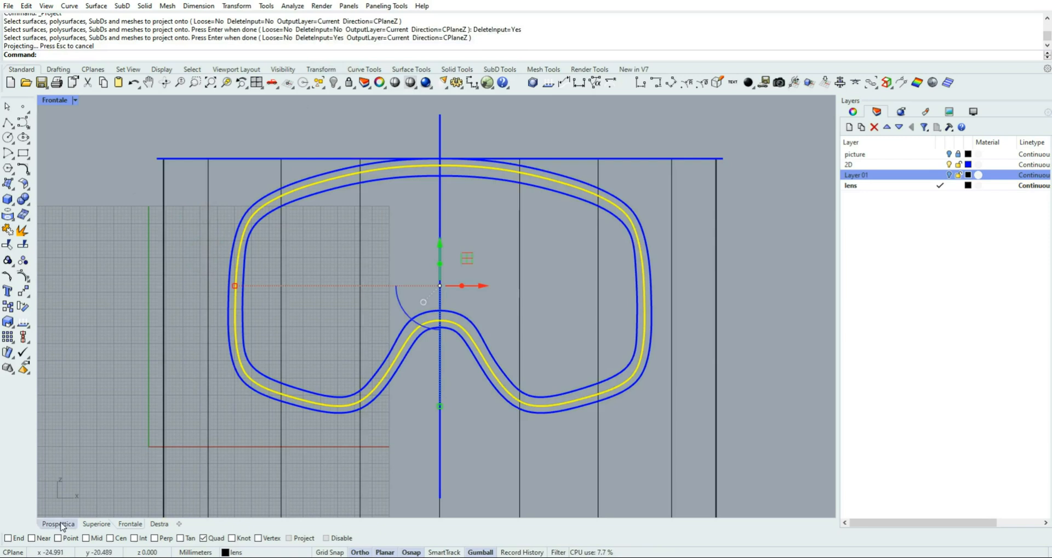
right_click_drag(483, 335, 460, 329)
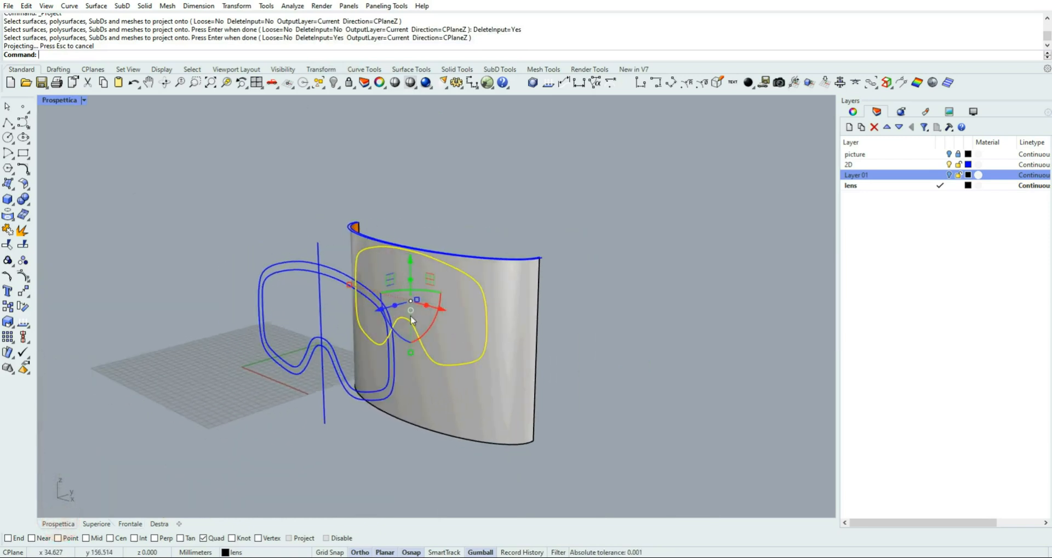
left_click(8, 247)
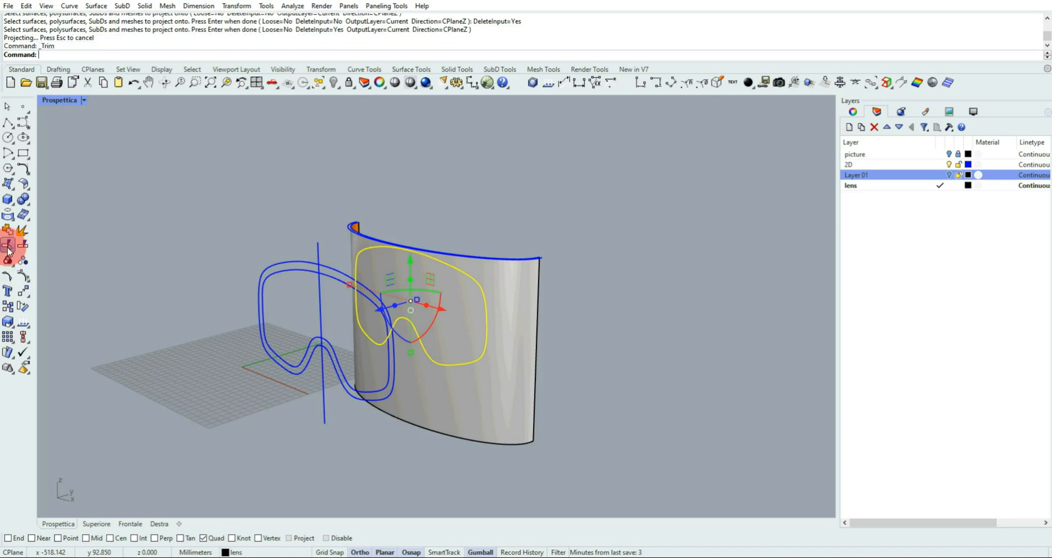
left_click(509, 385)
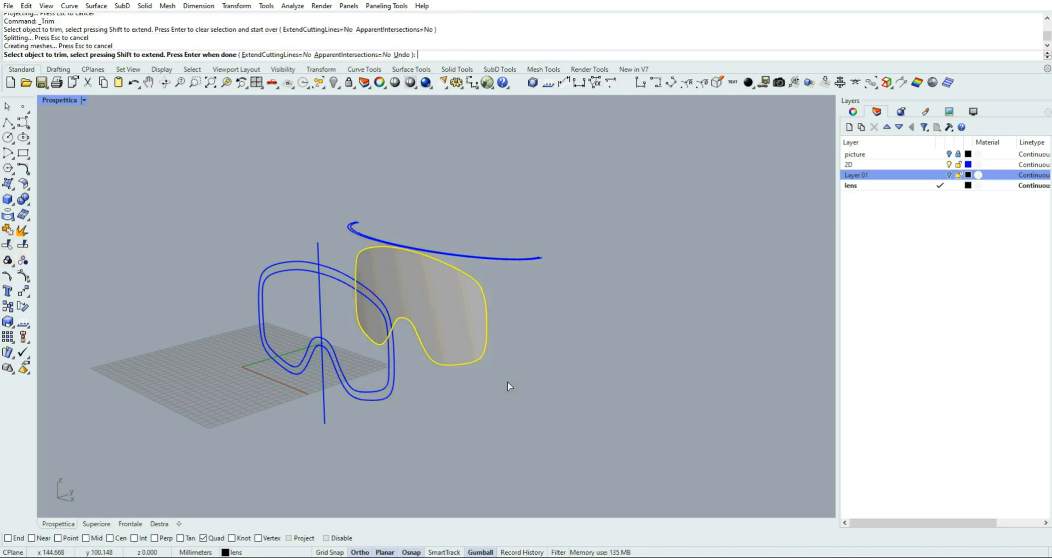
left_click(591, 297)
left_click(8, 106)
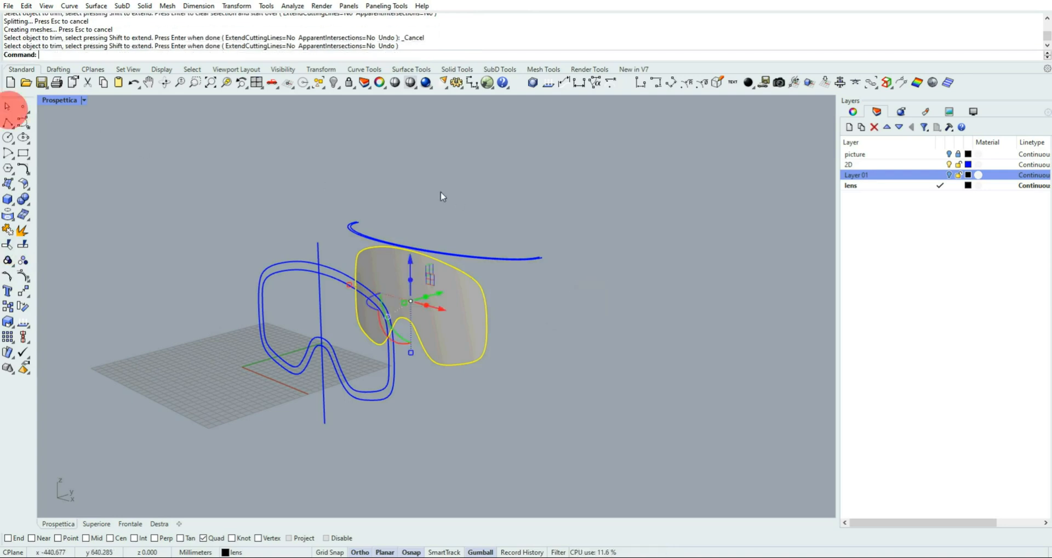
left_click(456, 195)
Hide the 2D layer so only the trimmed lens surface is shown, and turn the view to its side
right_click_drag(620, 218, 640, 213)
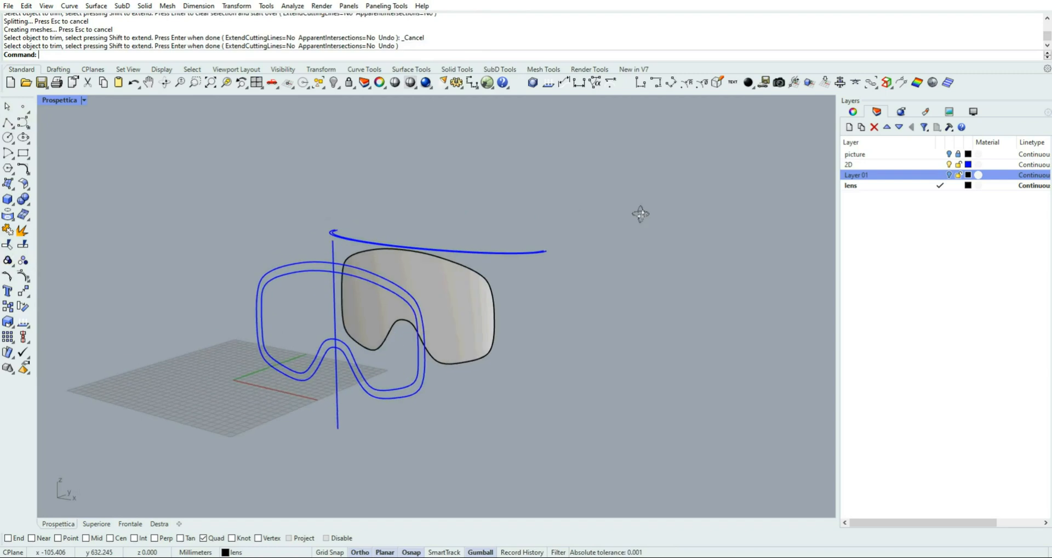
left_click(948, 165)
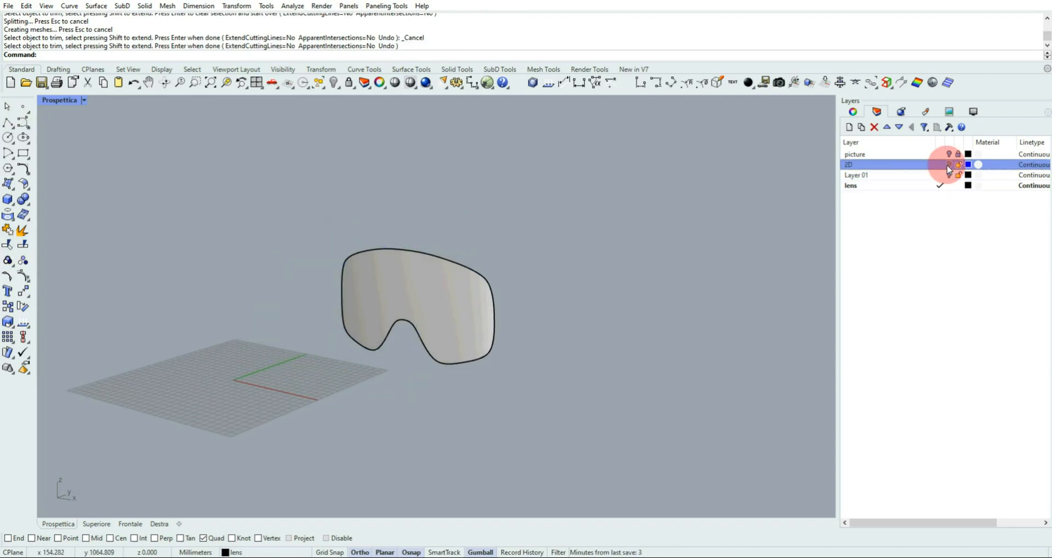
right_click_drag(518, 301, 385, 369)
scroll(408, 316, "up", 3)
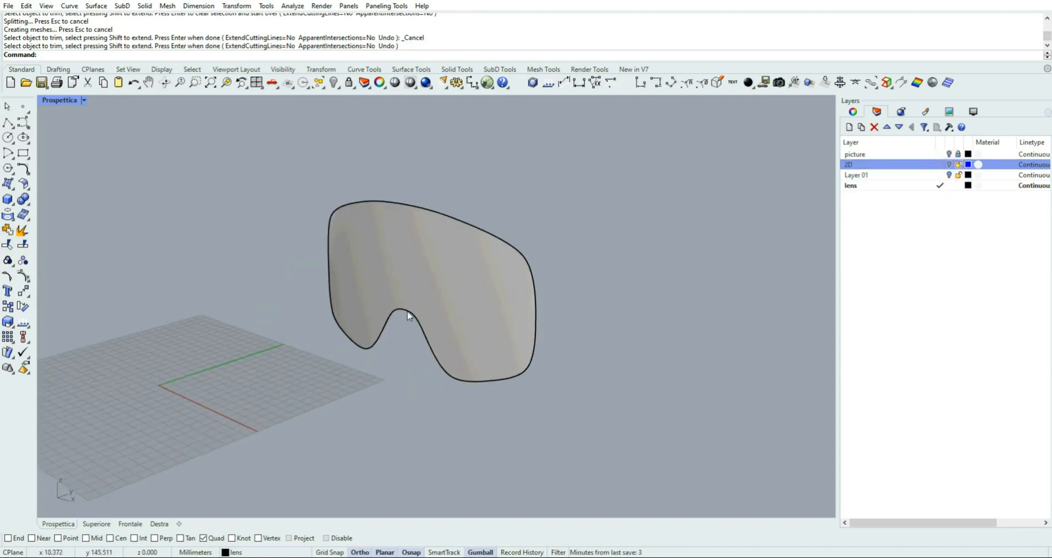
right_click_drag(408, 316, 380, 291)
scroll(410, 274, "up", 2)
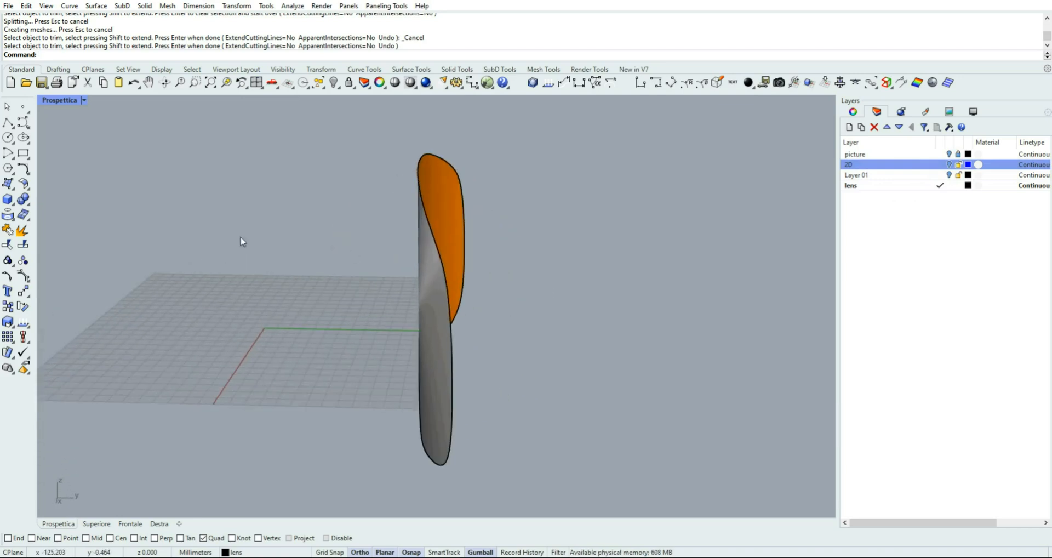
Thicken the trimmed lens surface into a solid with Offset Surface, 0.5 mm on both sides
left_click(23, 184)
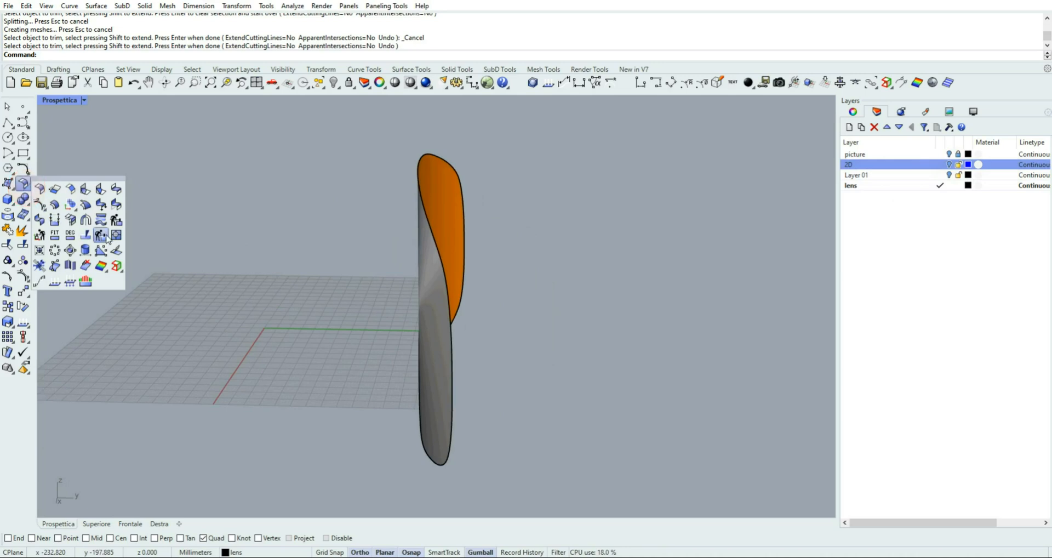
left_click(55, 205)
left_click(421, 245)
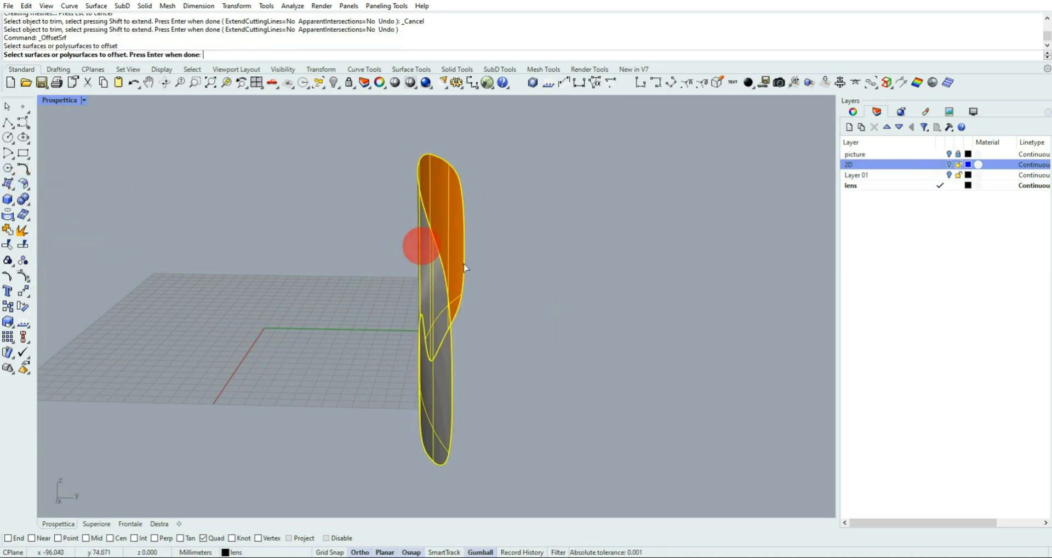
right_click(502, 262)
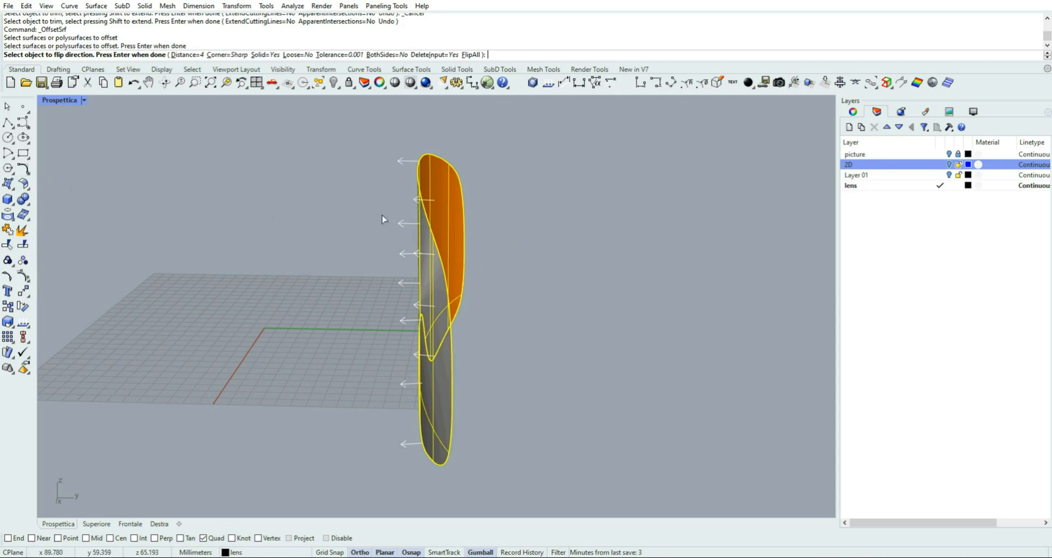
right_click_drag(376, 201, 414, 170)
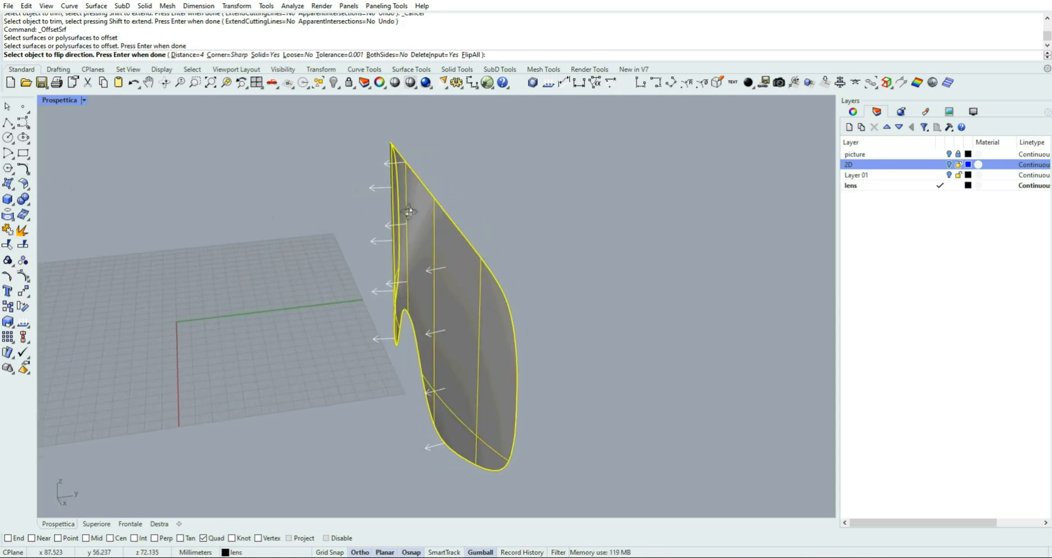
left_click(386, 54)
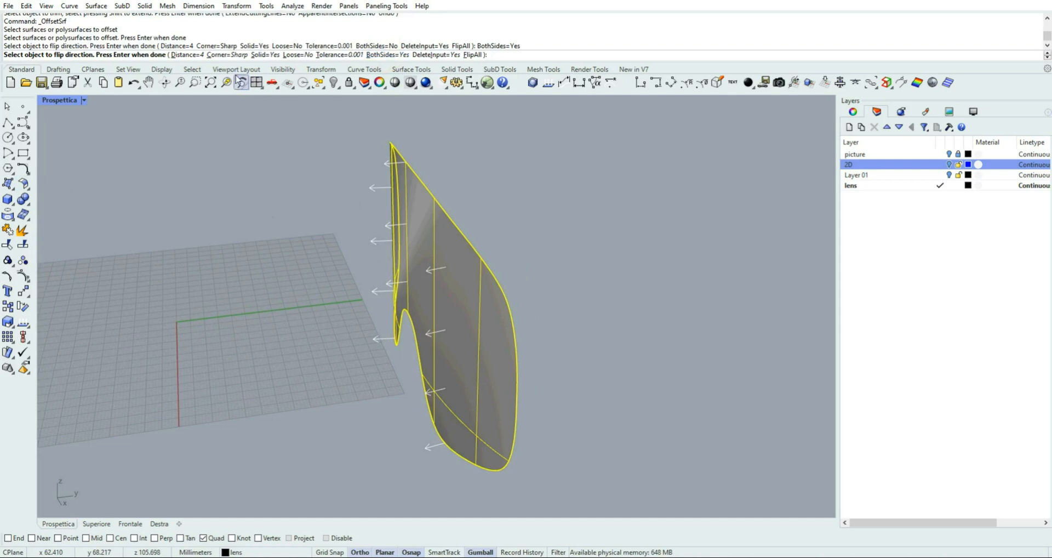
left_click(191, 55)
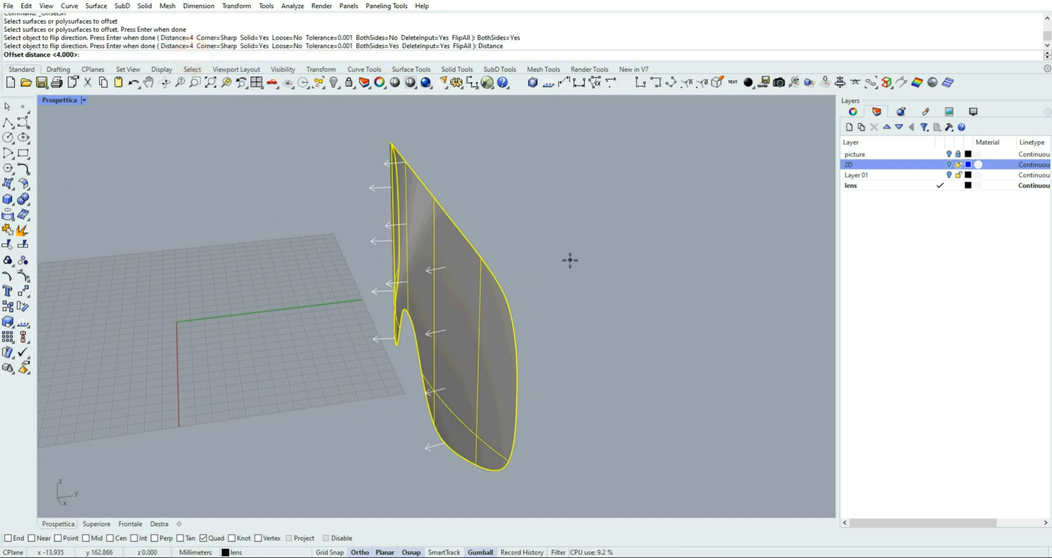
type("0.5")
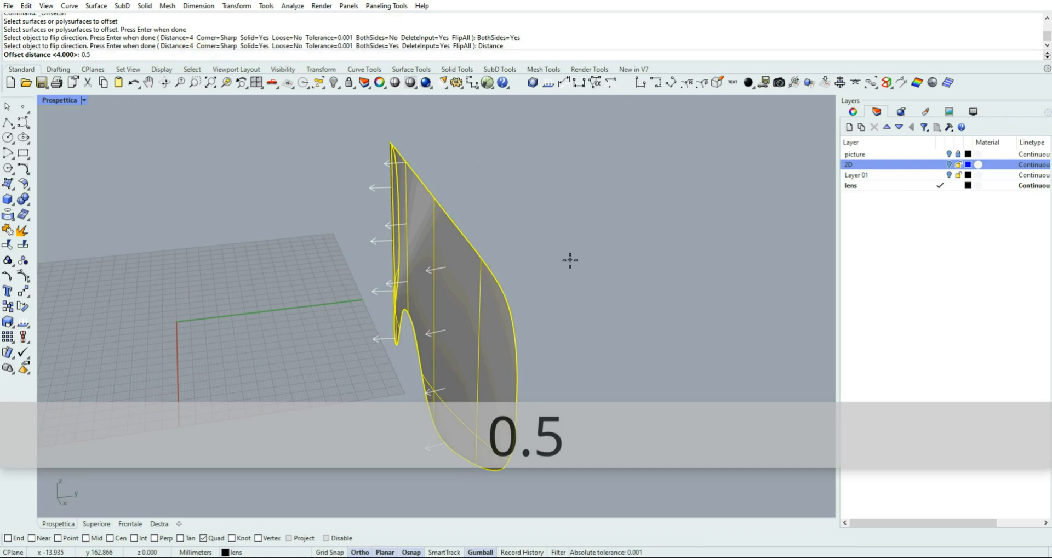
key("Return")
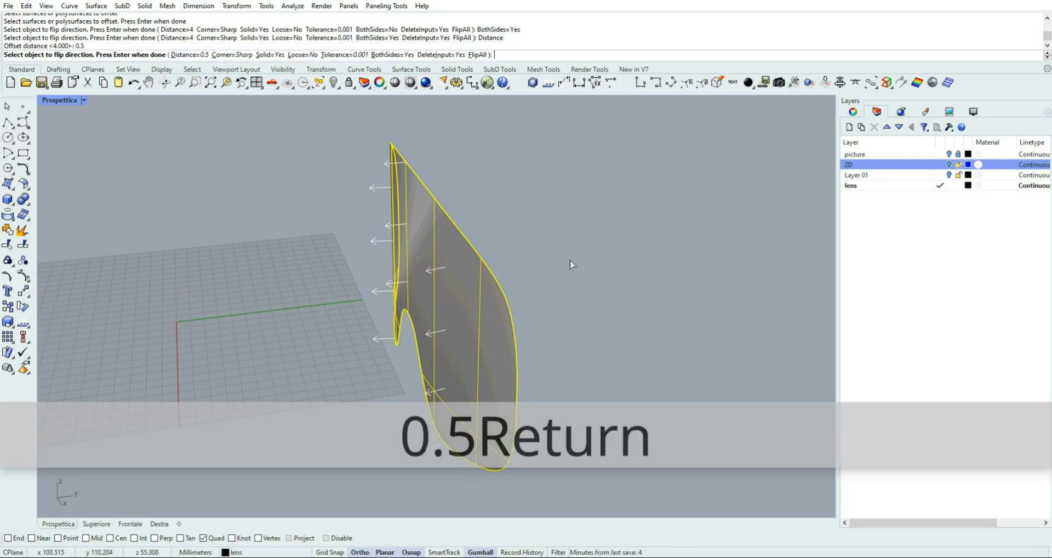
key("Return")
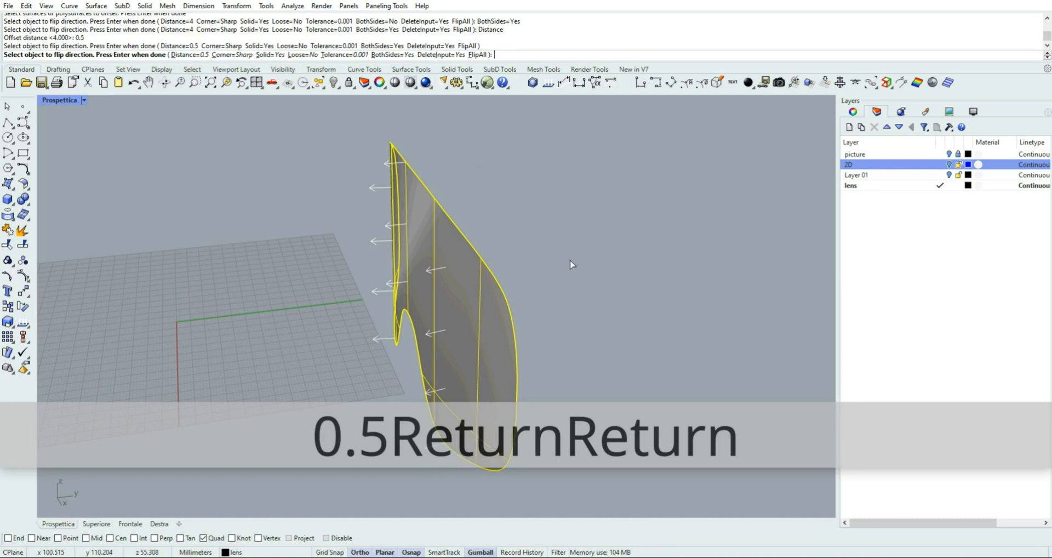
key("Return")
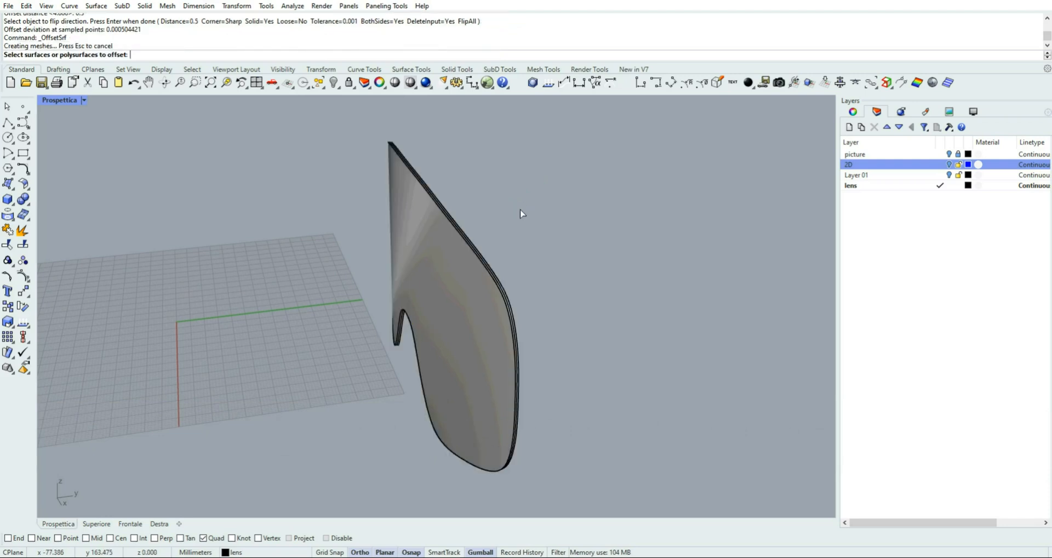
Show Layer 01 so the frame is displayed around the thickened lens, and leave the restarted surface offset
mouse_move(530, 232)
right_mouse_down()
mouse_move(441, 227)
mouse_move(530, 240)
right_mouse_up()
left_click(459, 297)
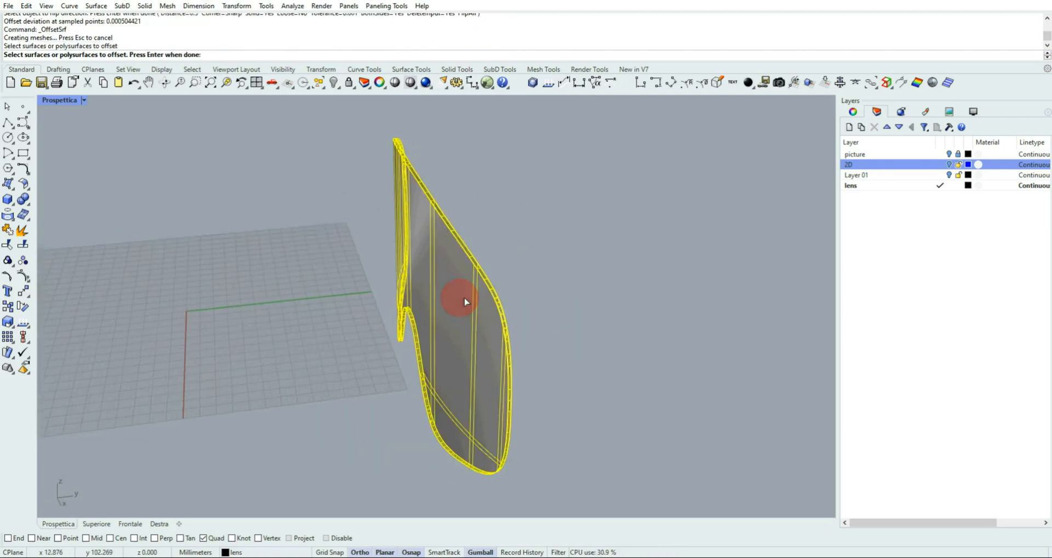
right_click_drag(589, 253, 657, 248)
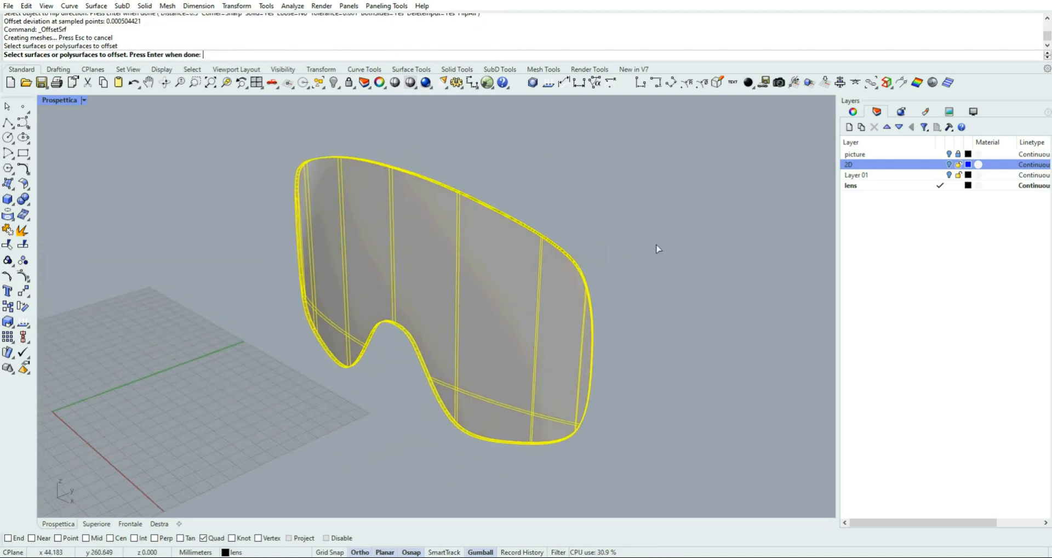
left_click(949, 175)
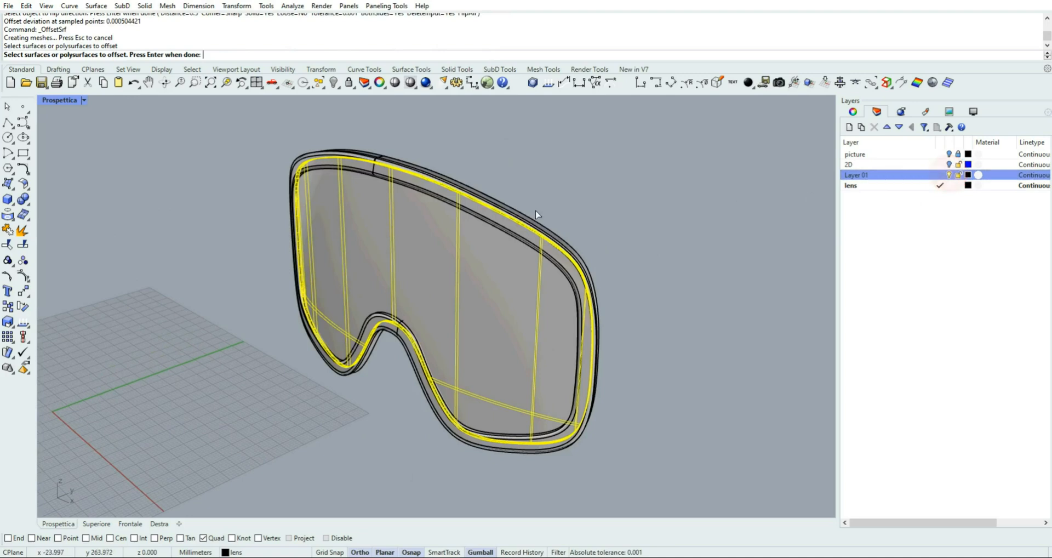
left_click(564, 179)
left_click(493, 156)
left_click(8, 106)
mouse_move(235, 199)
right_mouse_down()
mouse_move(319, 164)
mouse_move(334, 176)
mouse_move(312, 195)
mouse_move(247, 186)
mouse_move(309, 196)
right_mouse_up()
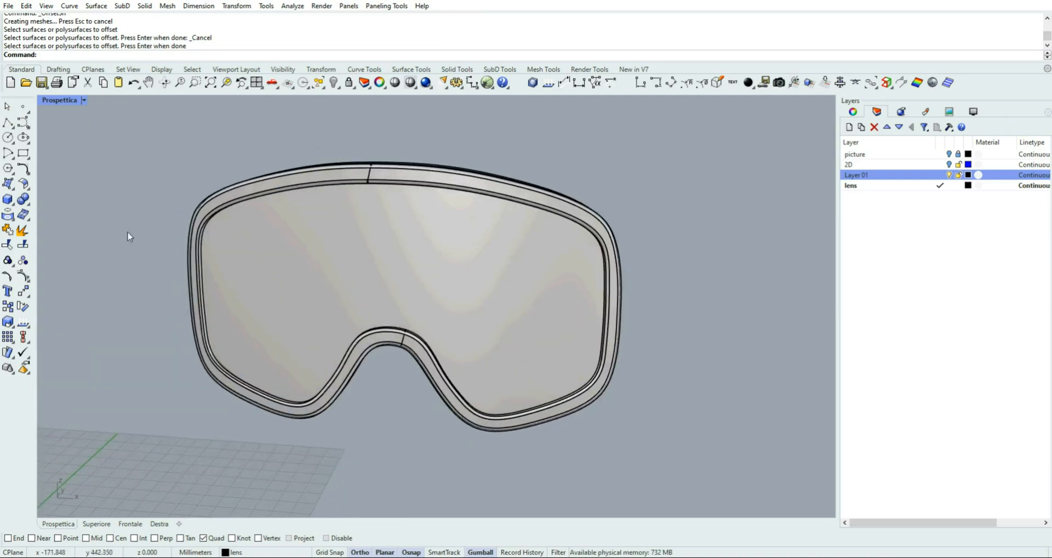
Show the goggles in the Frontale view with the Shaded display mode
left_click(132, 523)
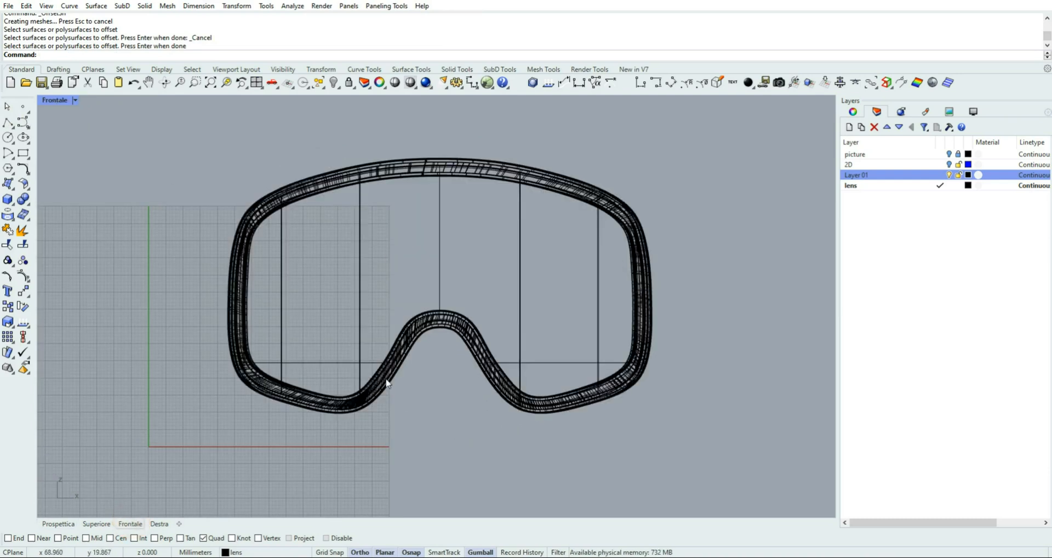
left_click(75, 101)
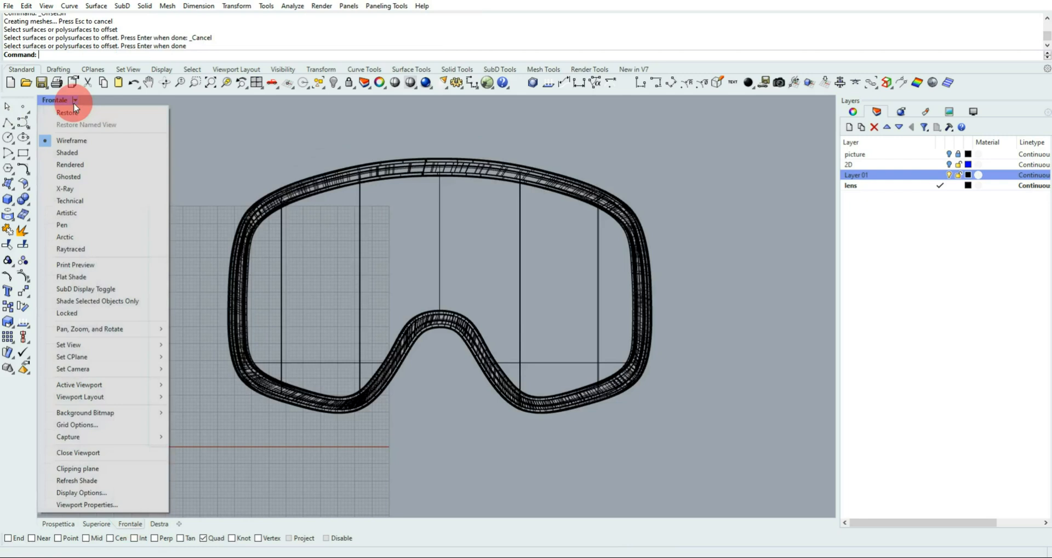
left_click(86, 155)
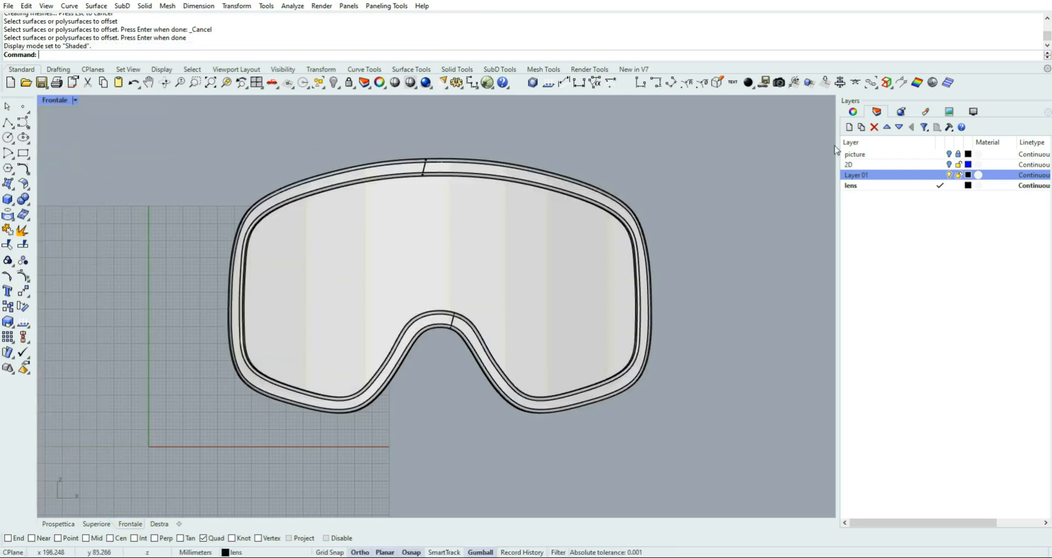
Switch the picture layer on and off to compare the shaded goggles with the reference photo, leaving the photo shown
left_click(952, 156)
left_click(949, 155)
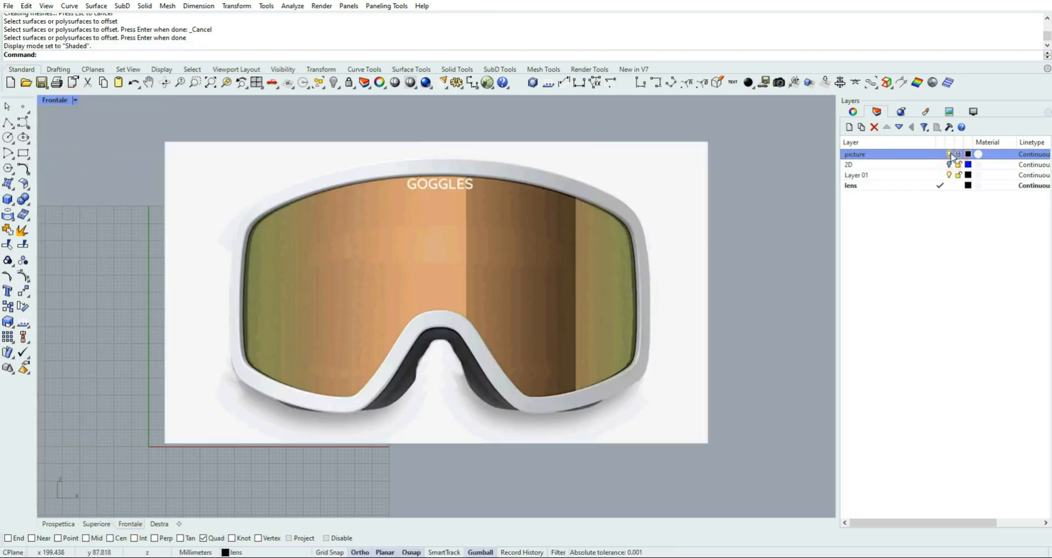
left_click(950, 155)
left_click(951, 155)
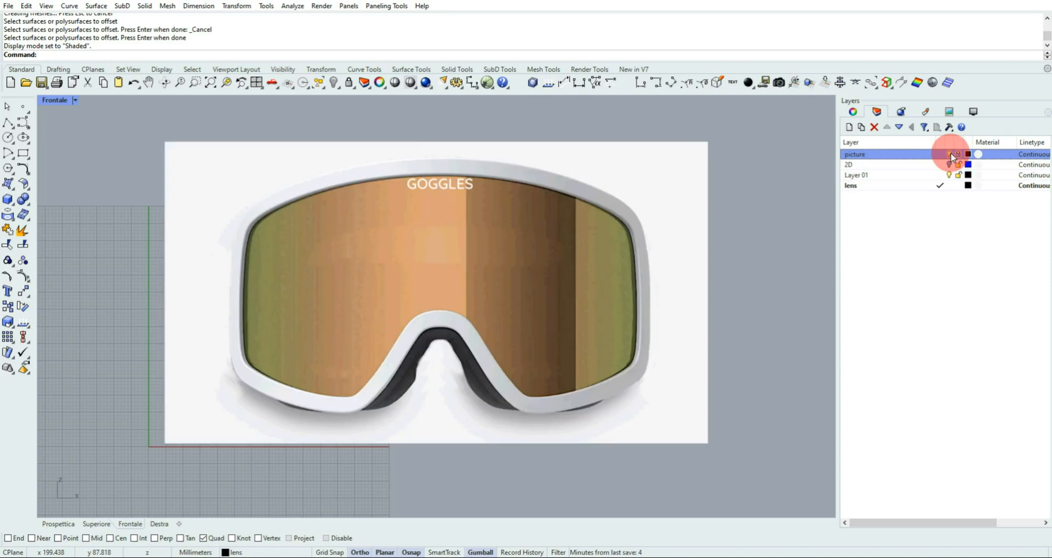
left_click(950, 155)
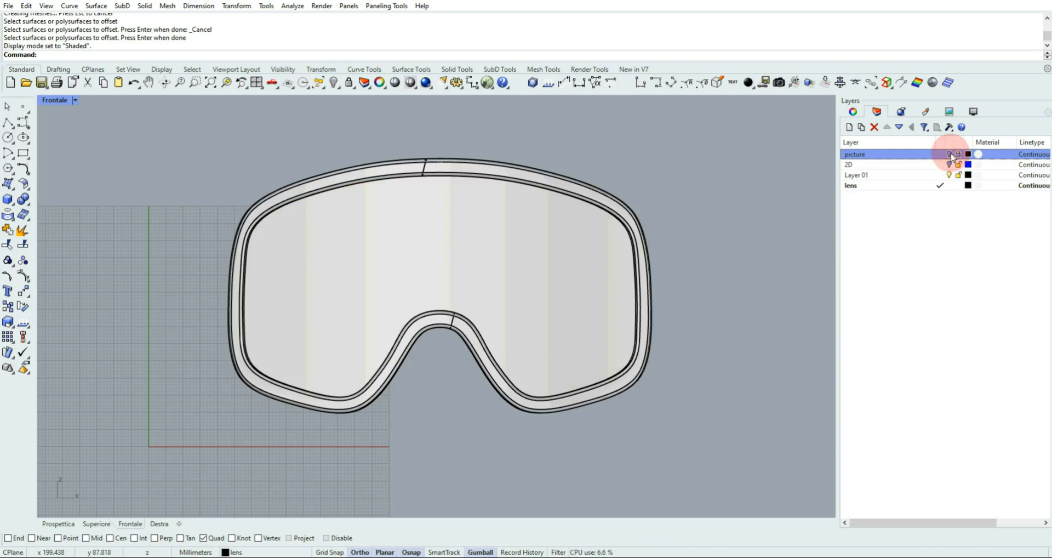
left_click(949, 155)
Unlock the picture layer so the reference photo can be selected
left_click(853, 112)
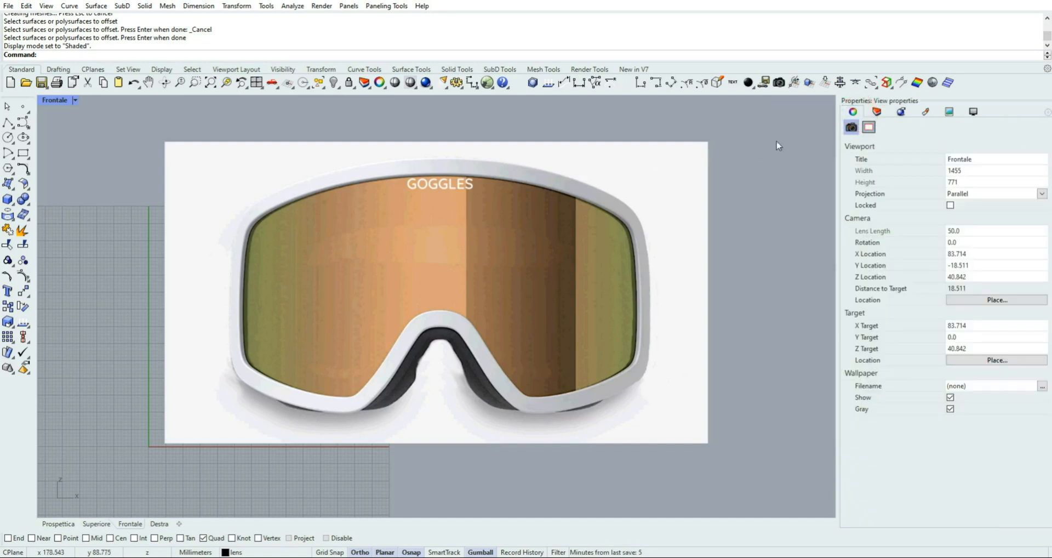
left_click(876, 112)
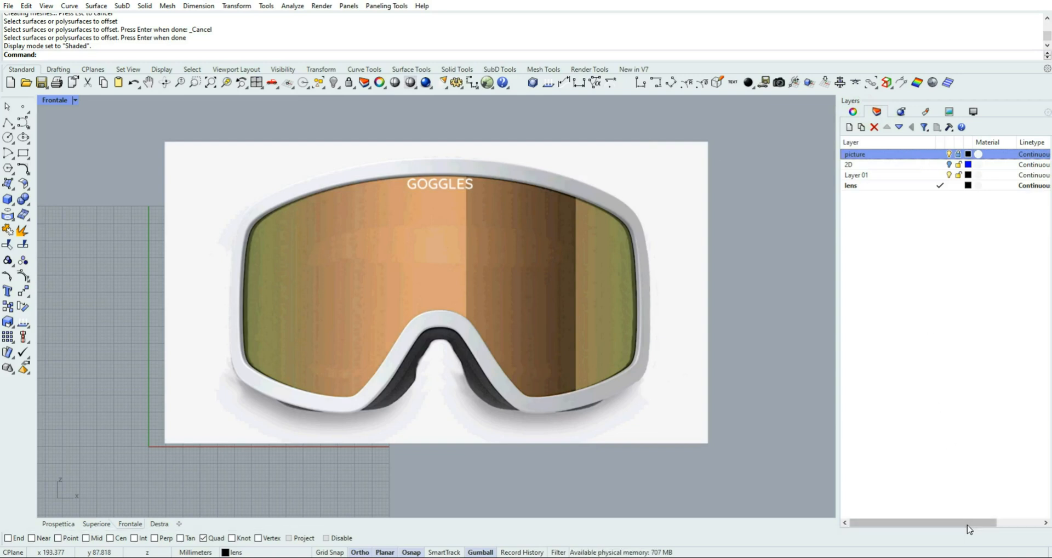
mouse_move(967, 522)
left_mouse_down()
mouse_move(1033, 518)
mouse_move(975, 515)
left_mouse_up()
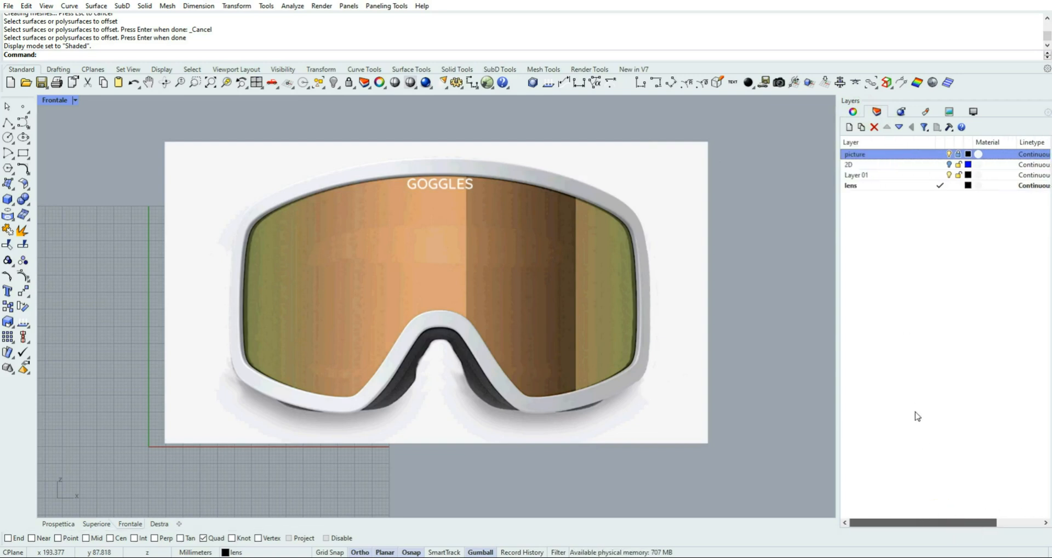
right_click(865, 153)
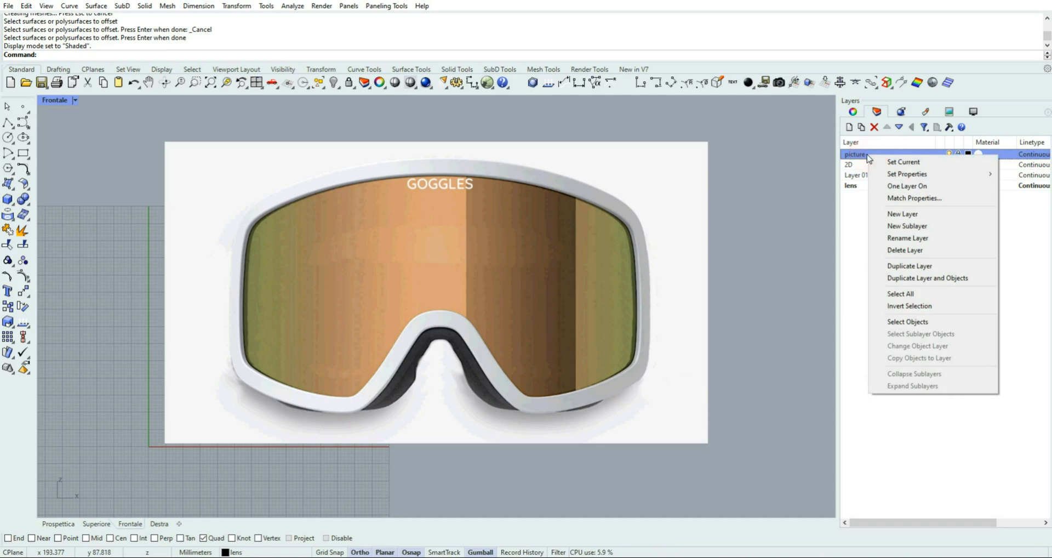
mouse_move(922, 180)
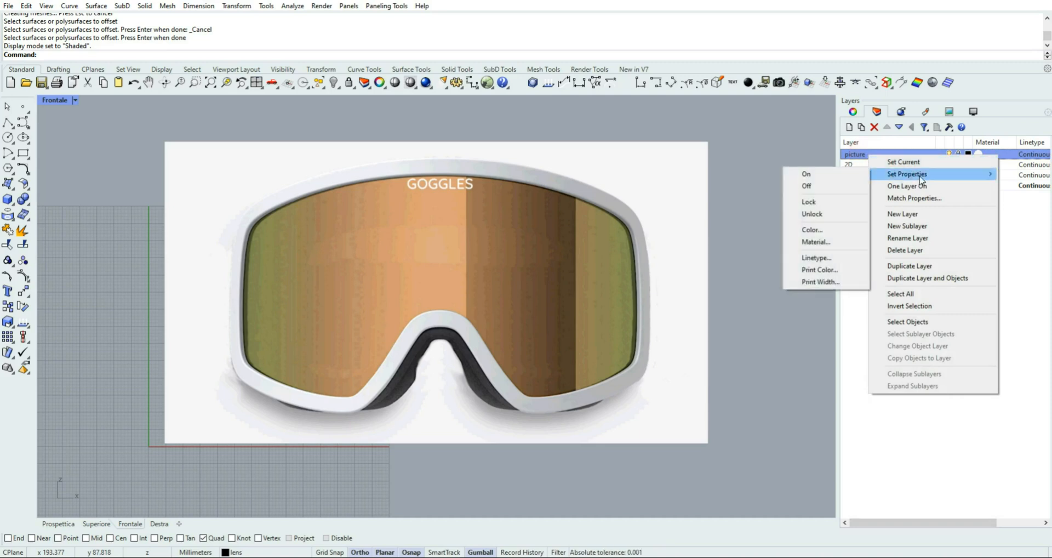
left_click(819, 218)
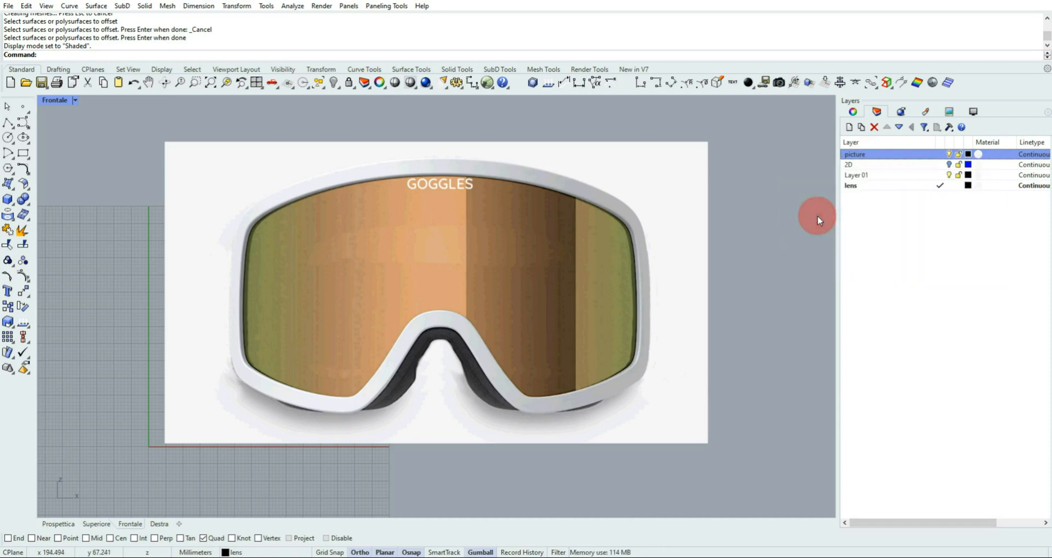
Set the object transparency of the reference photo's ski_goggles material to 66%, then deselect the photo
left_click(646, 182)
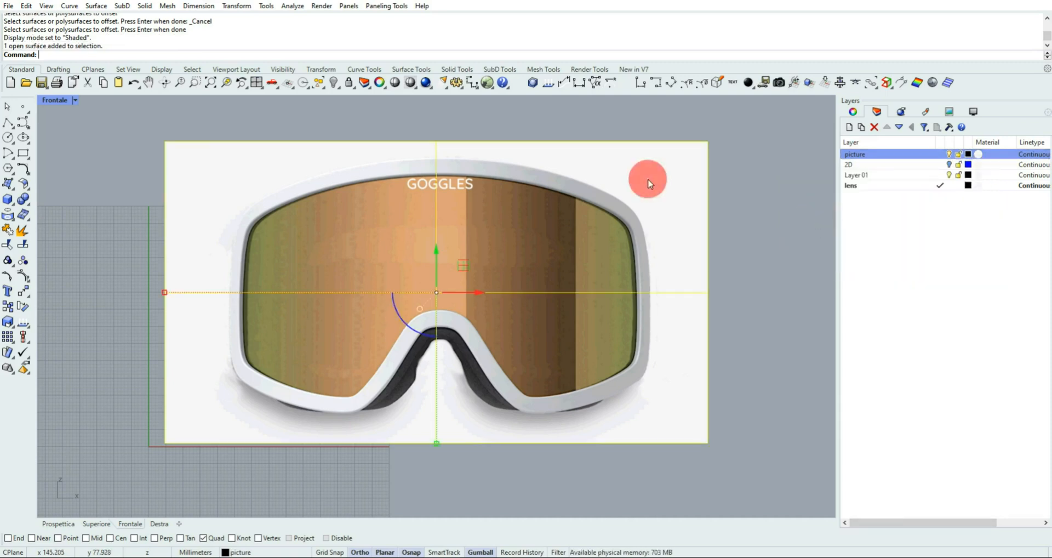
left_click(853, 113)
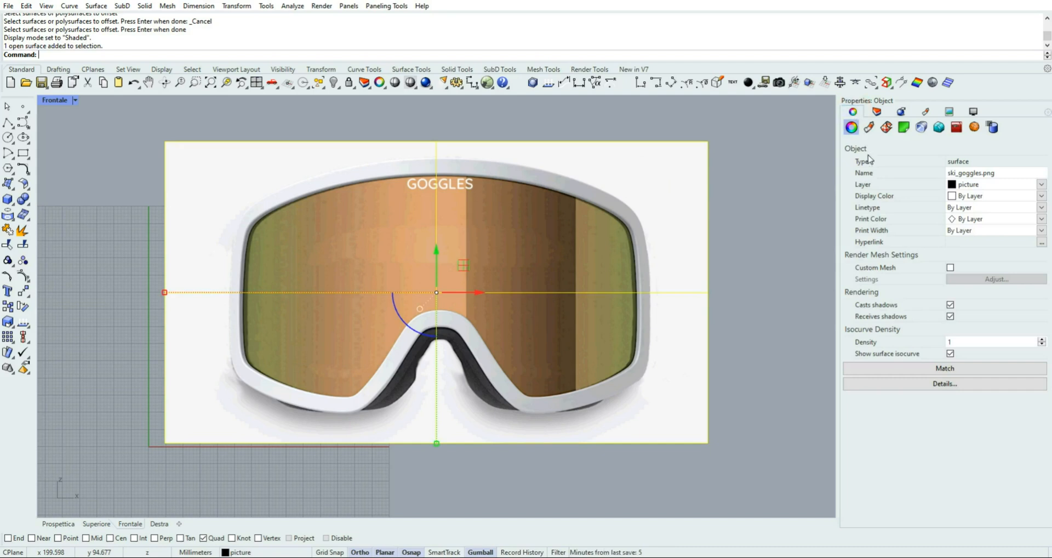
left_click(869, 127)
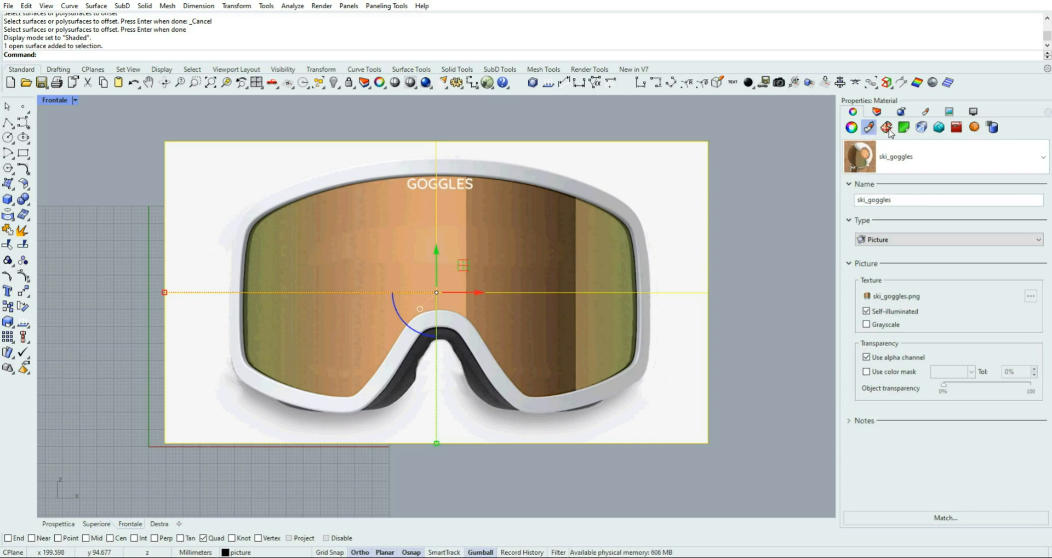
left_click(924, 113)
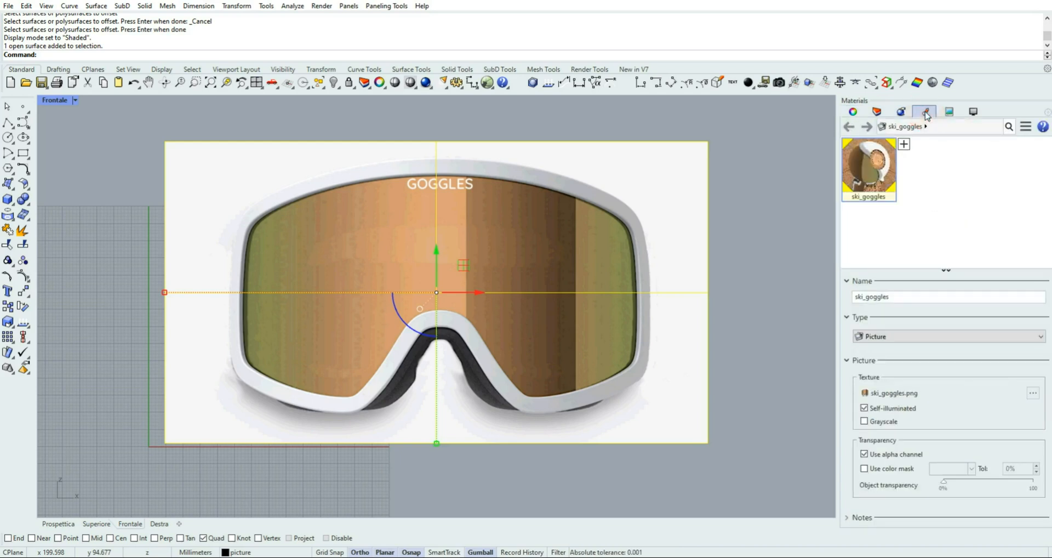
left_click(852, 111)
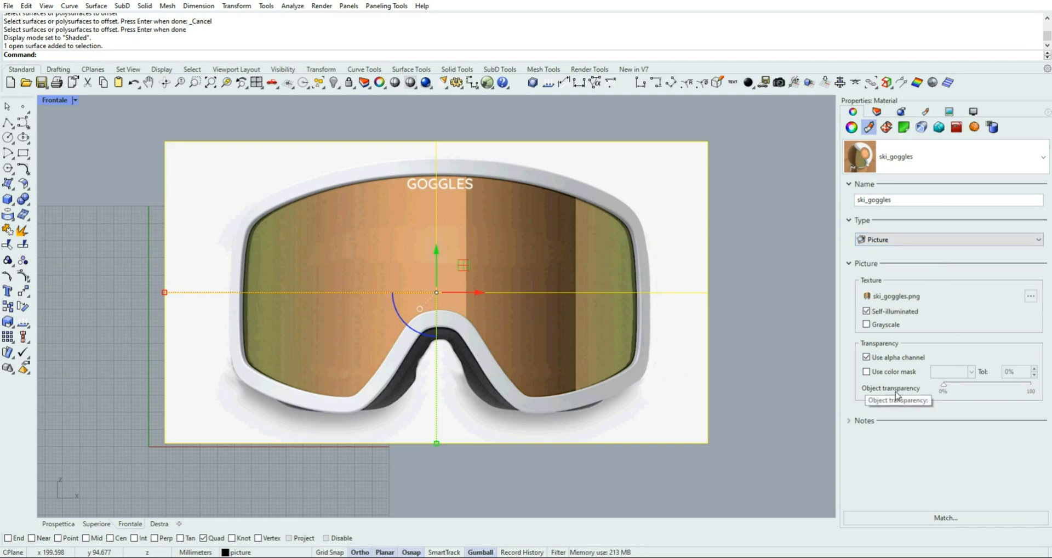
left_click_drag(944, 384, 1021, 389)
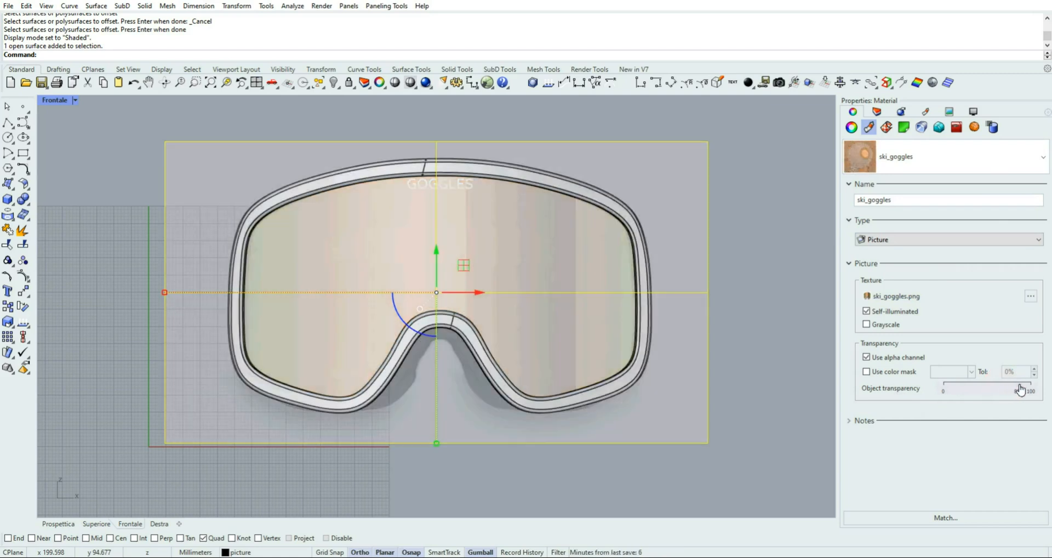
mouse_move(1020, 389)
left_mouse_down()
mouse_move(986, 389)
mouse_move(1000, 390)
left_mouse_up()
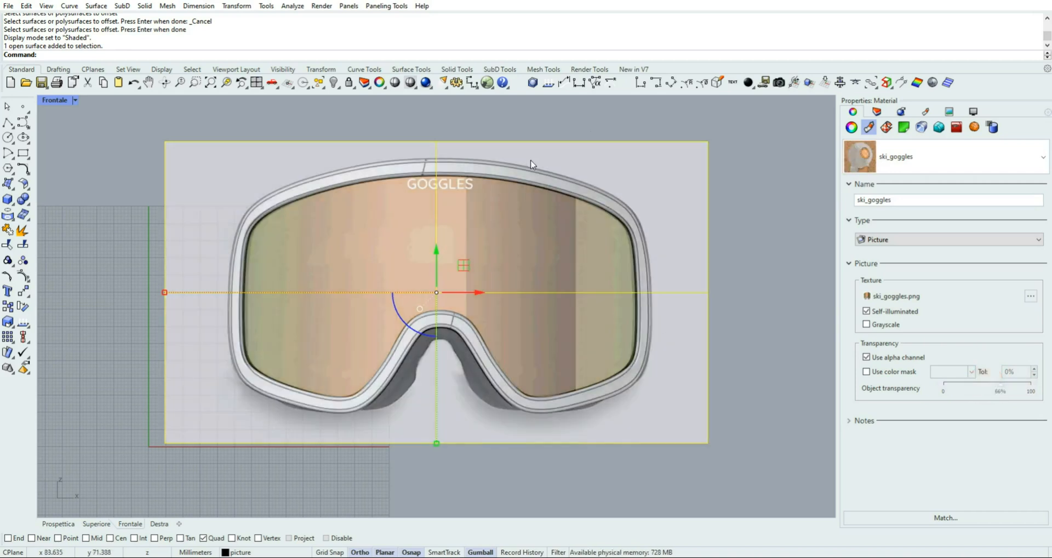
left_click(770, 146)
Lock the picture layer again and hide it, leaving only the goggles model displayed
left_click(877, 111)
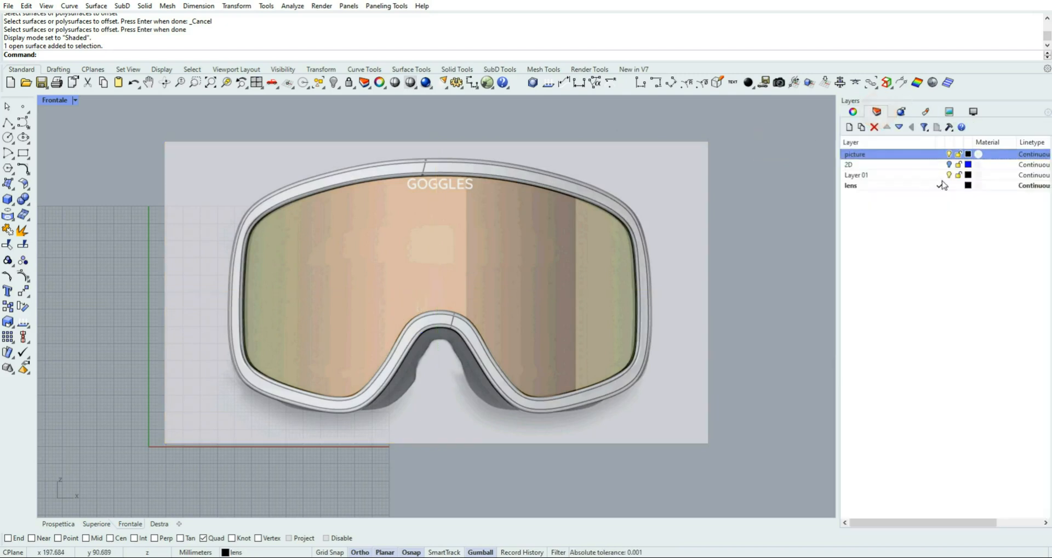
left_click(958, 155)
left_click(949, 154)
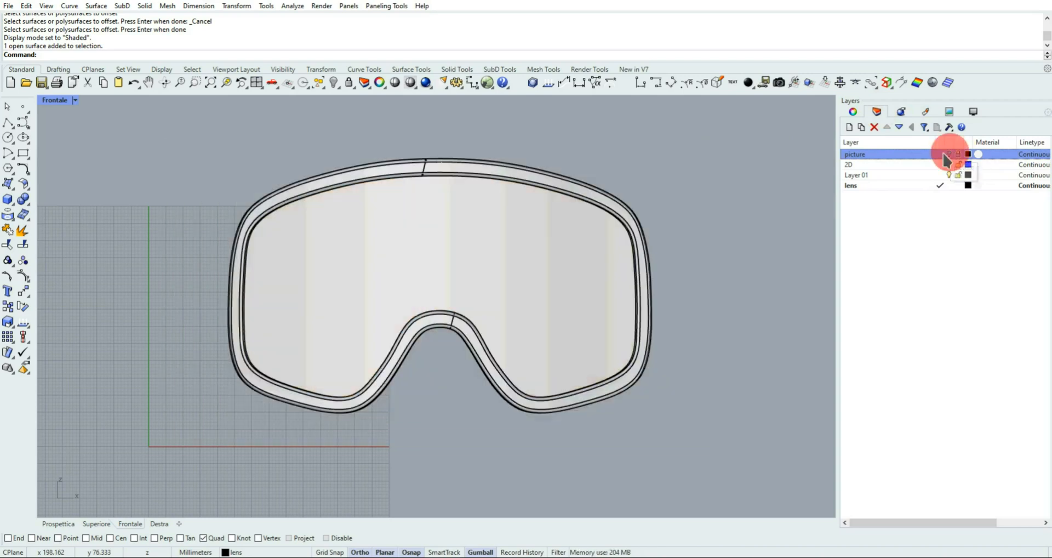
In the perspective view, create a new Plastic material and name it "frame"
mouse_move(700, 181)
right_mouse_down()
mouse_move(681, 194)
mouse_move(692, 191)
right_mouse_up()
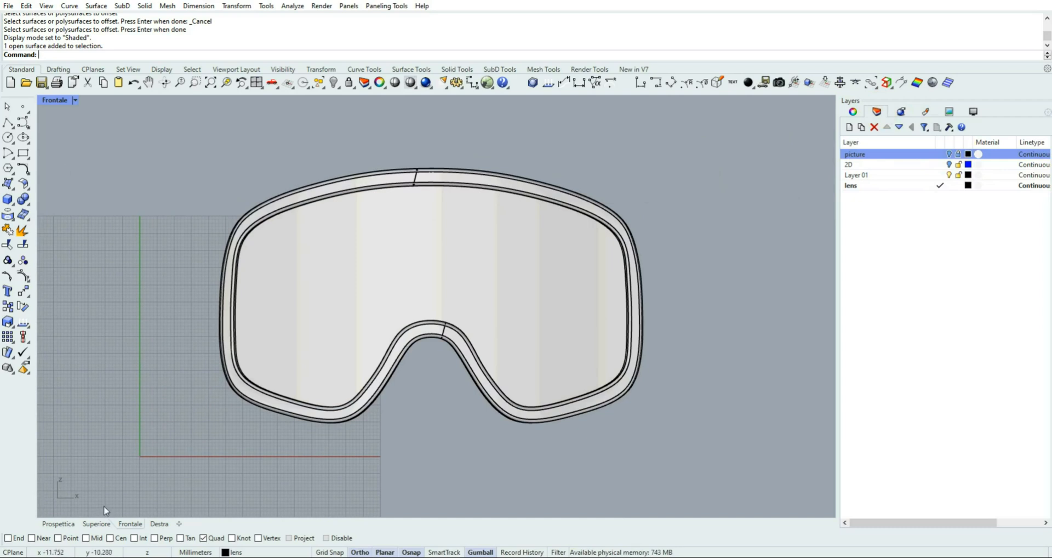
left_click(70, 525)
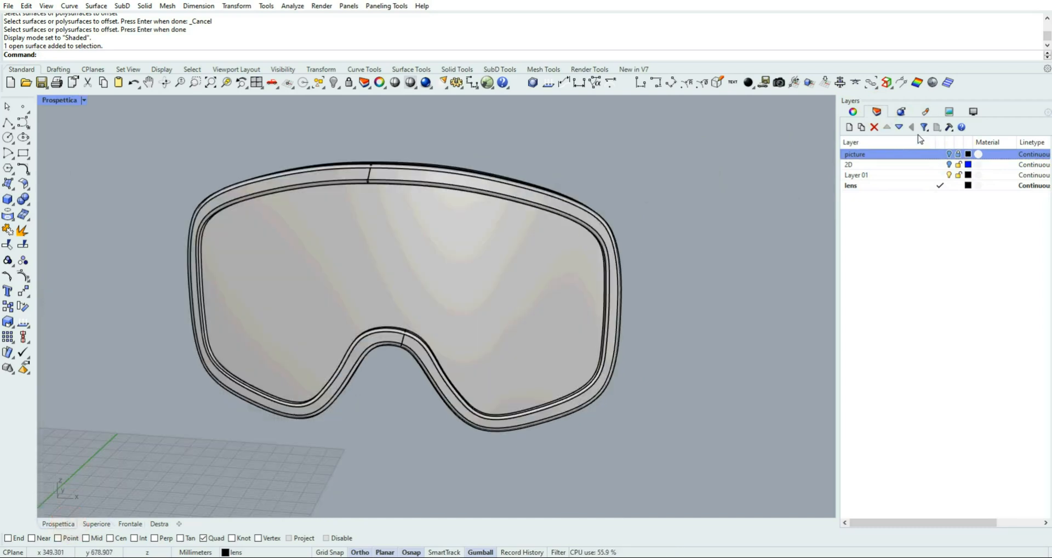
left_click(925, 111)
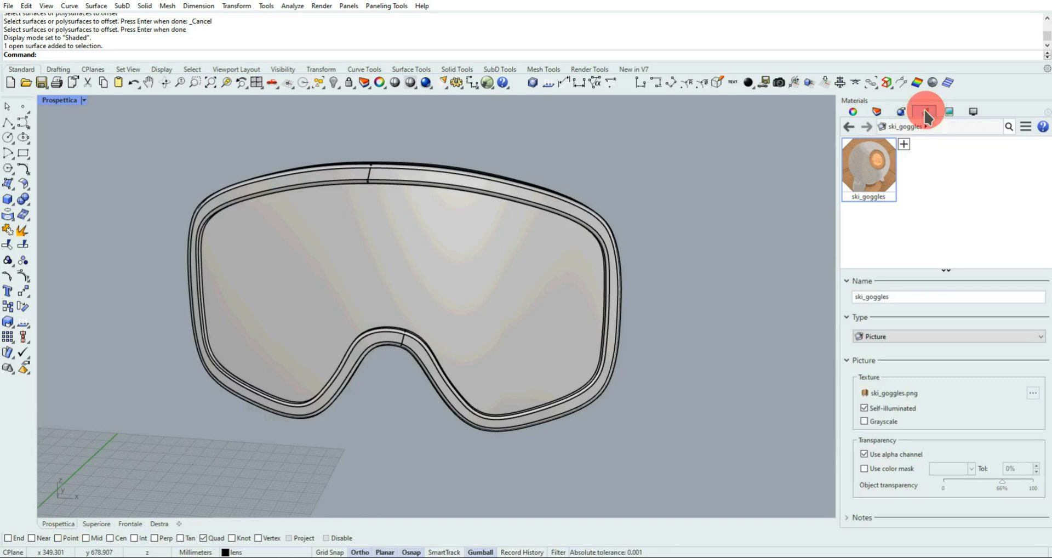
left_click(904, 144)
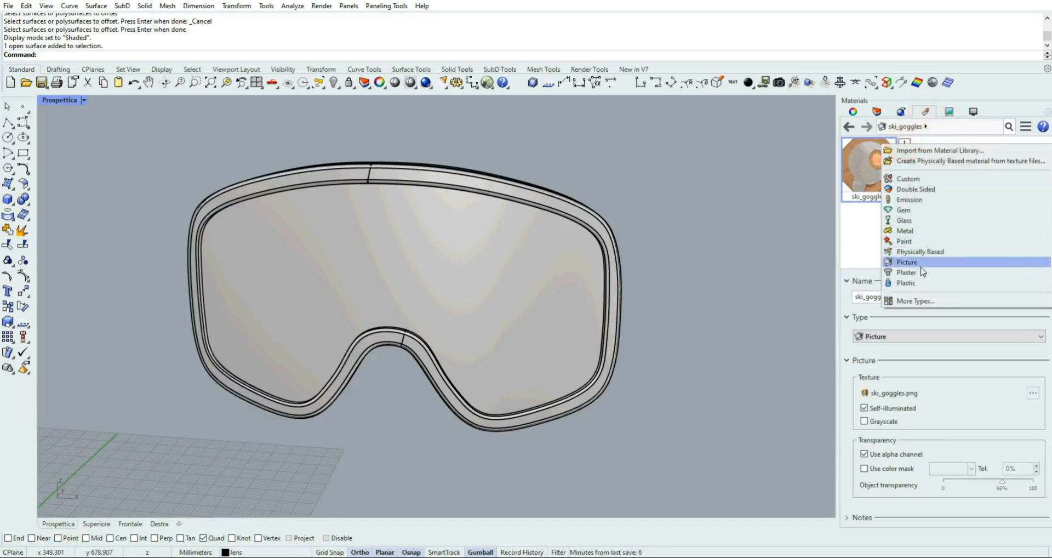
left_click(915, 283)
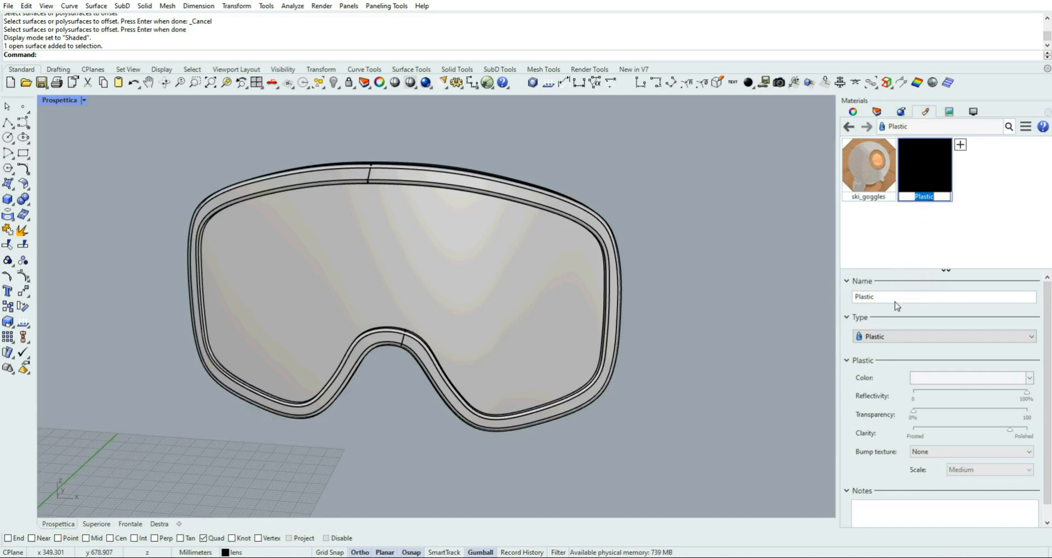
left_click_drag(895, 297, 855, 299)
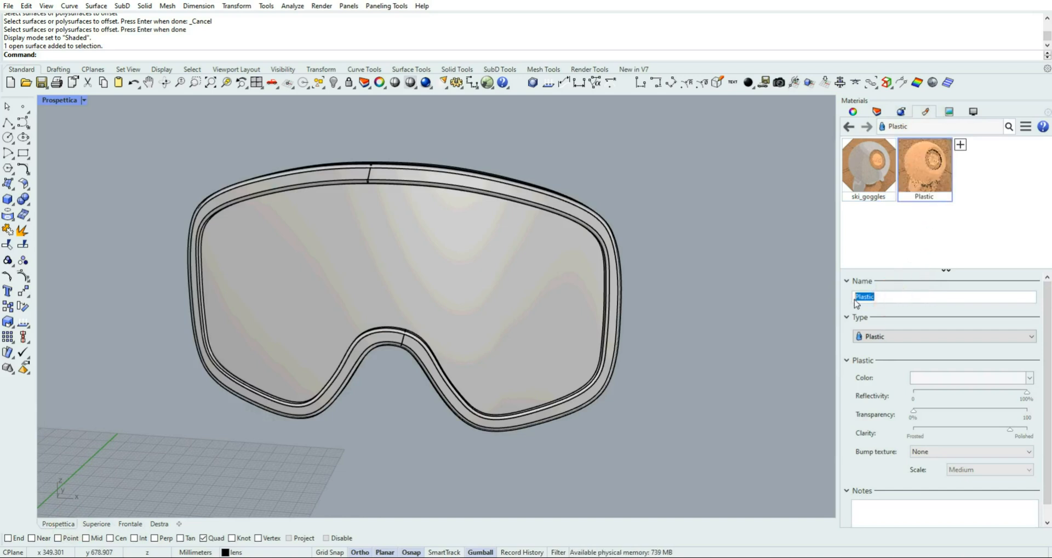
type("frame")
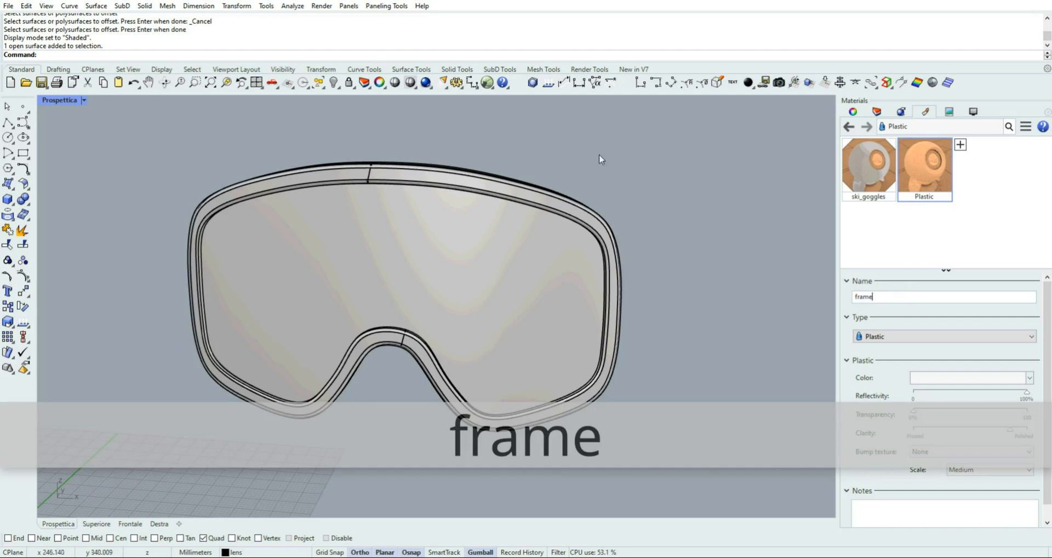
left_click(694, 233)
Set the colour of the frame material to Red
left_click(967, 378)
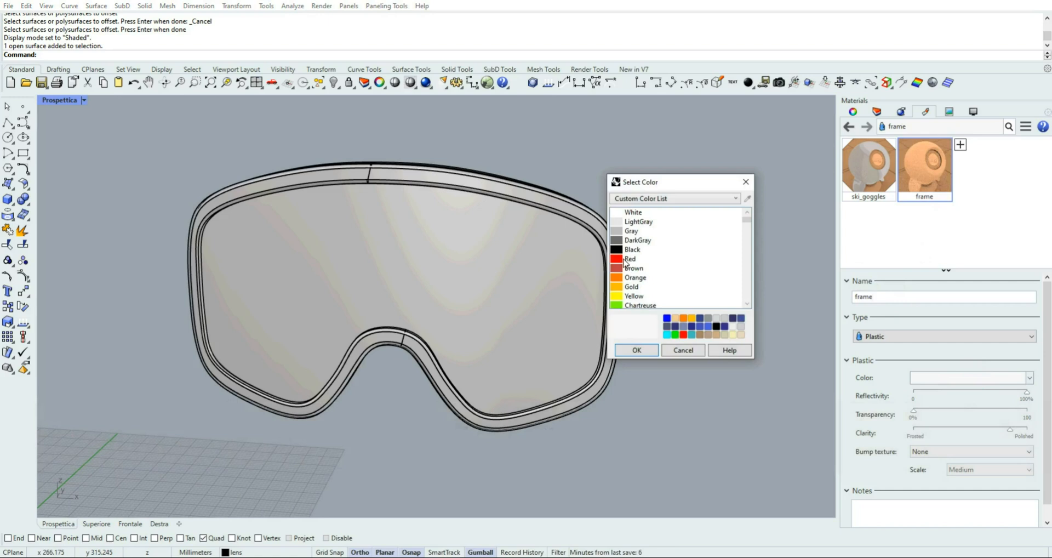
left_click(628, 259)
left_click(636, 349)
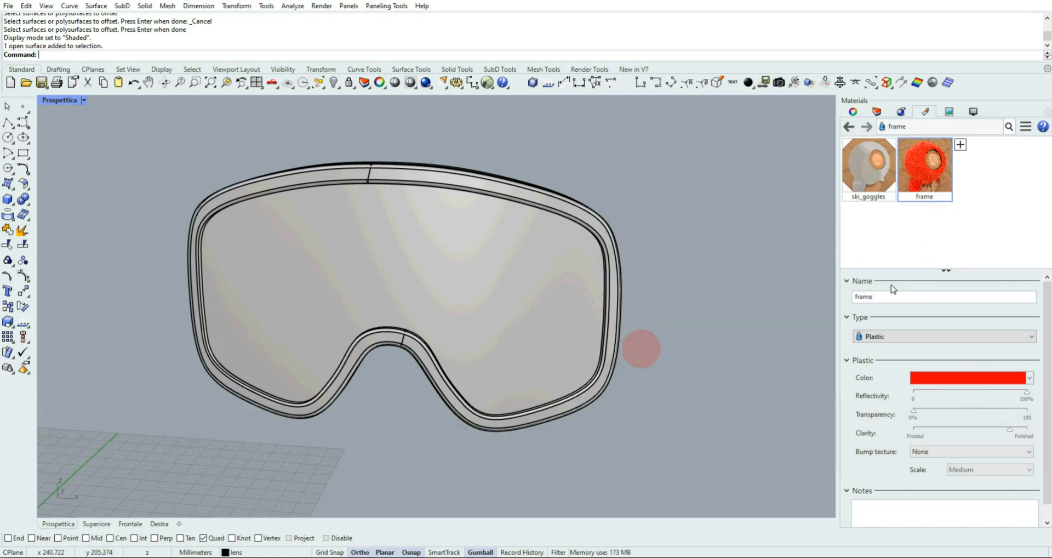
Assign the red frame material to the goggles frame polysurface, deselect it and display the perspective view in Rendered mode
left_click(608, 221)
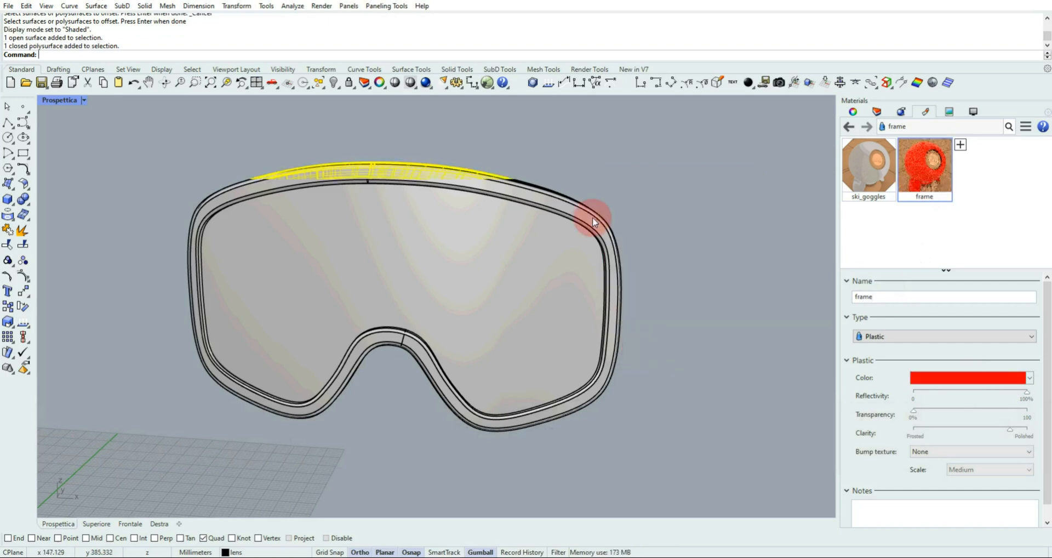
right_click(919, 153)
left_click(926, 131)
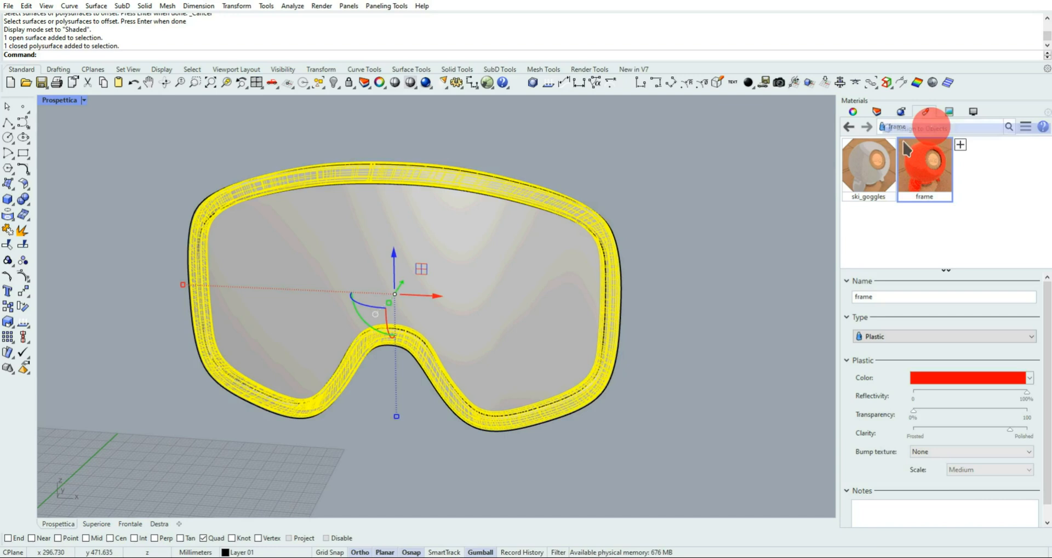
left_click(678, 207)
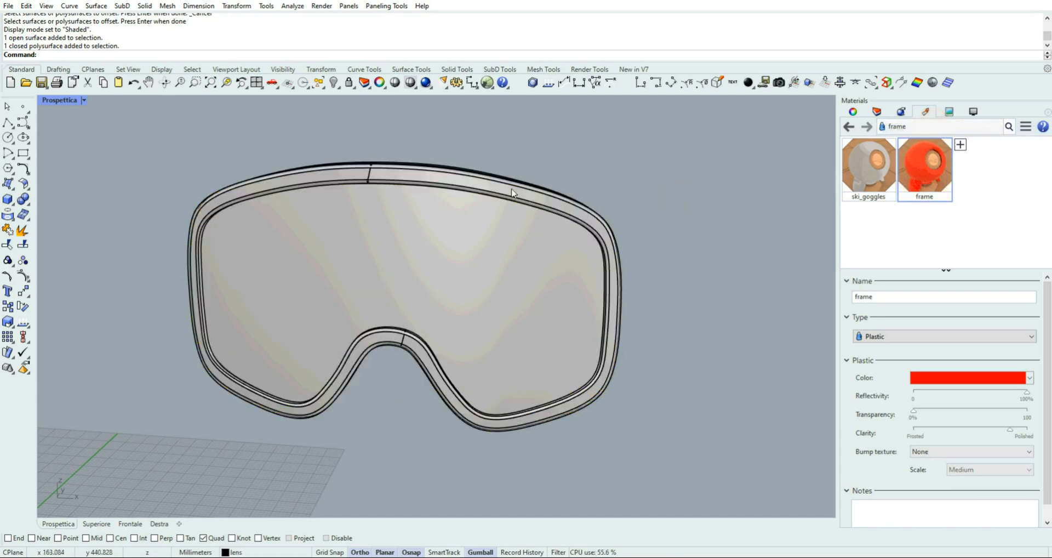
left_click(84, 100)
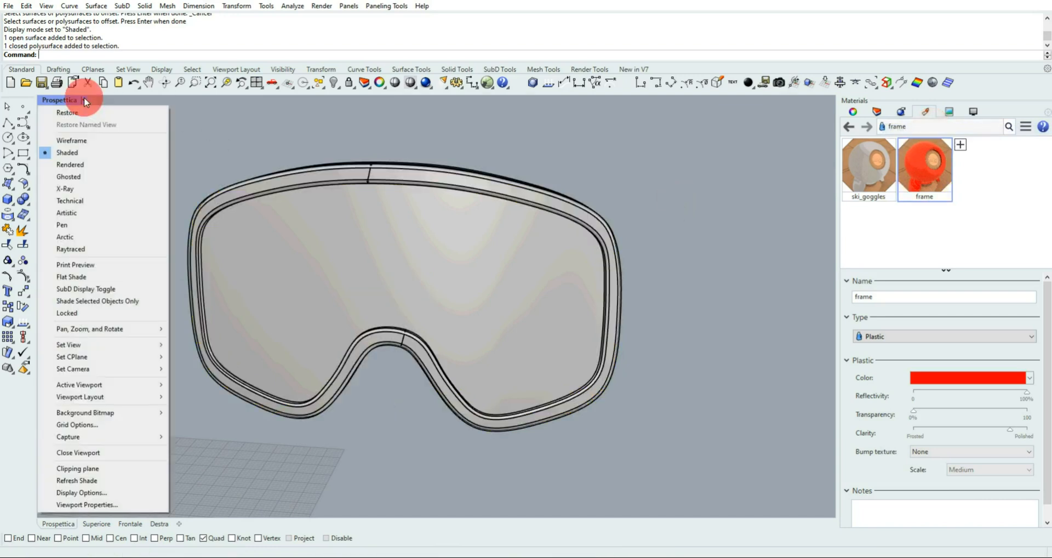
left_click(88, 164)
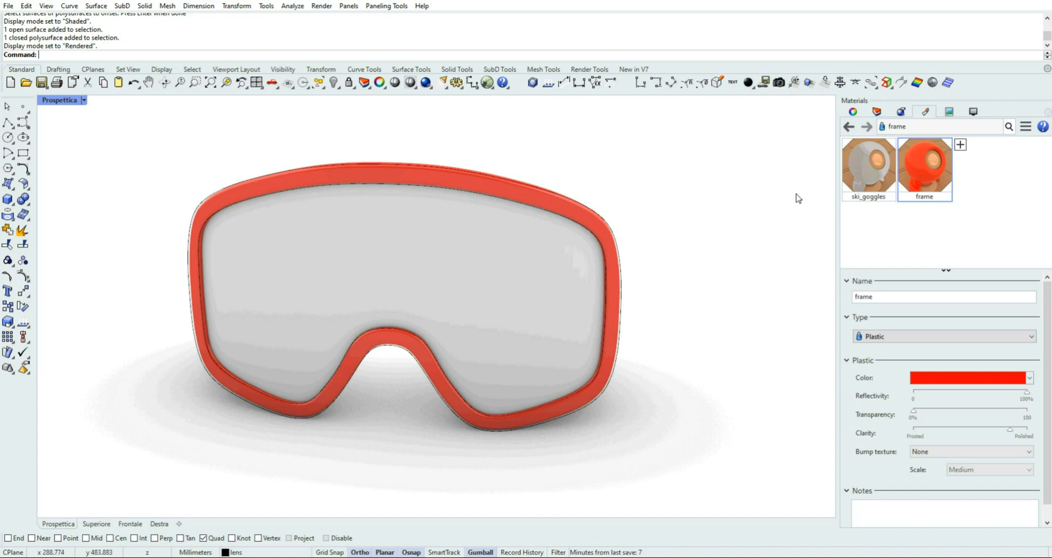
left_click(875, 115)
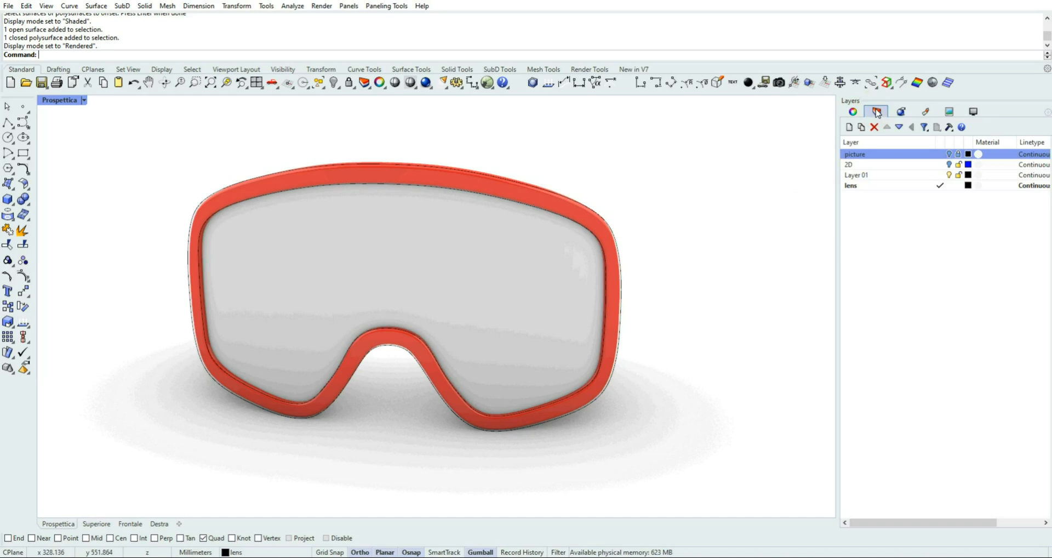
left_click(621, 300)
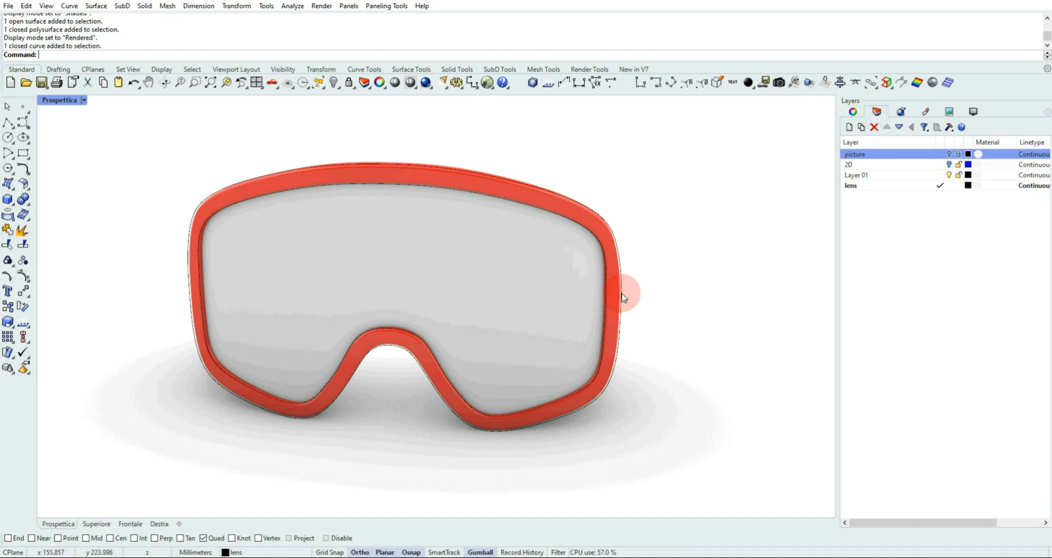
left_click(623, 297)
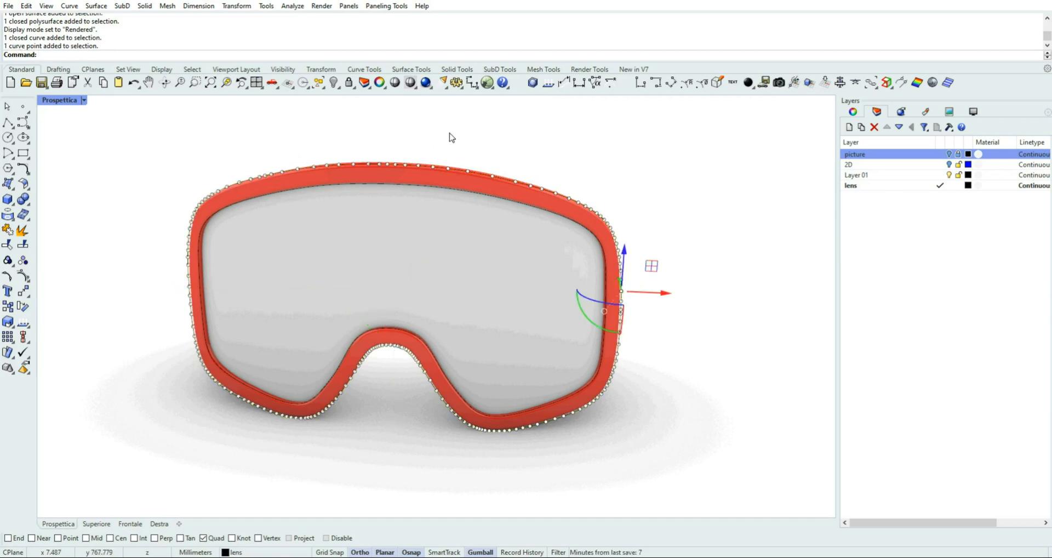
left_click(449, 133)
left_click(10, 111)
left_click(460, 128)
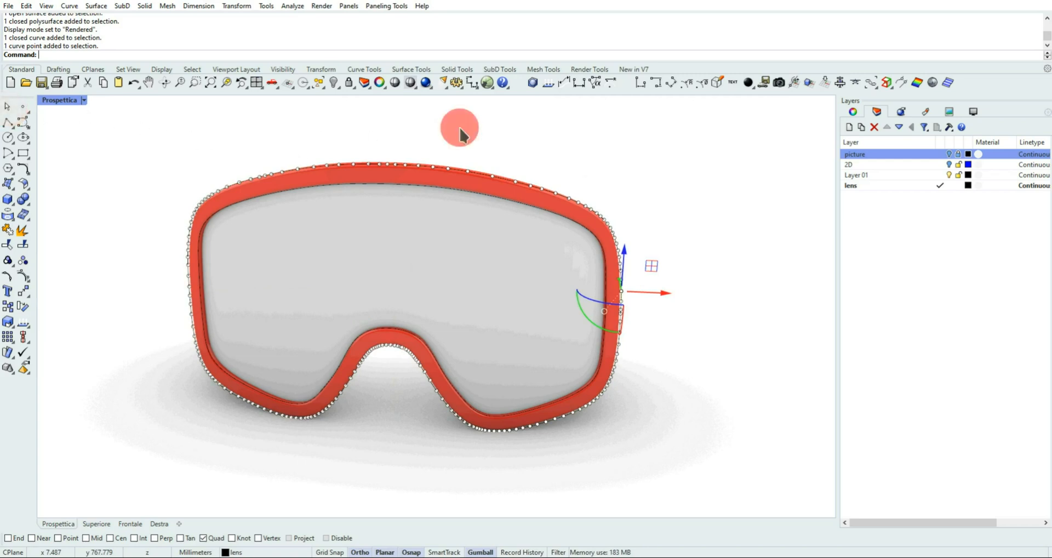
Create a new layer named "frame" below Layer 01
left_click(862, 176)
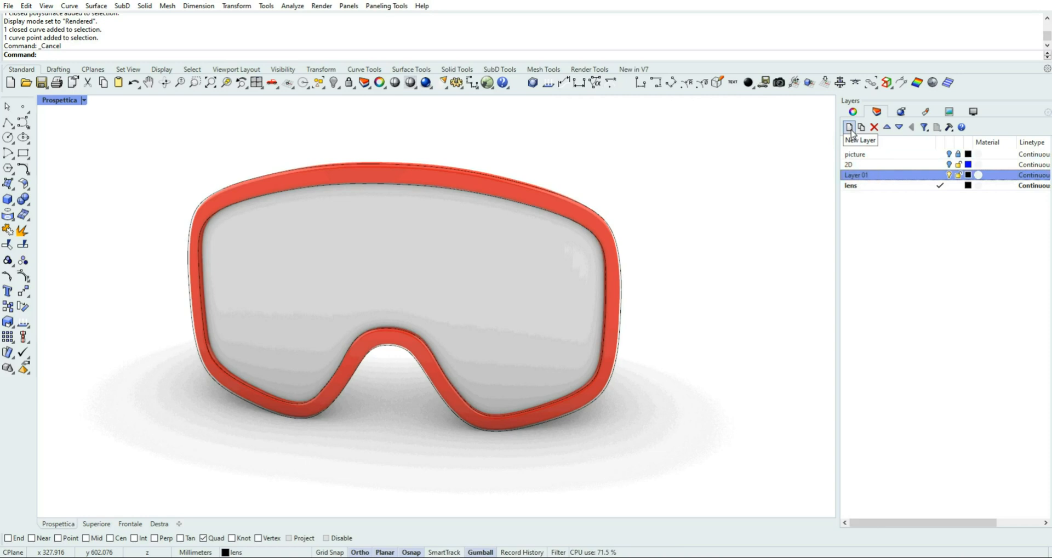
left_click(850, 128)
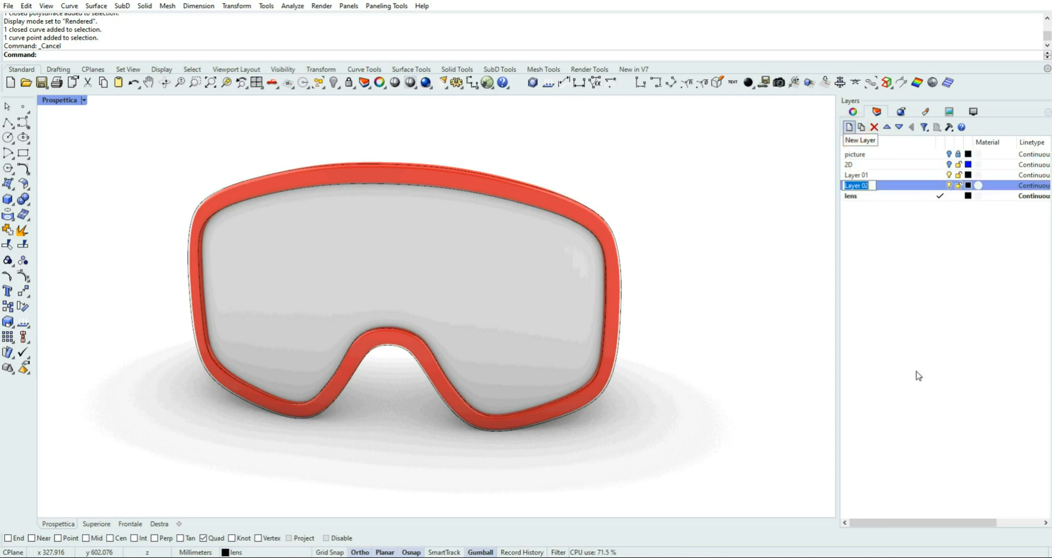
type("frame")
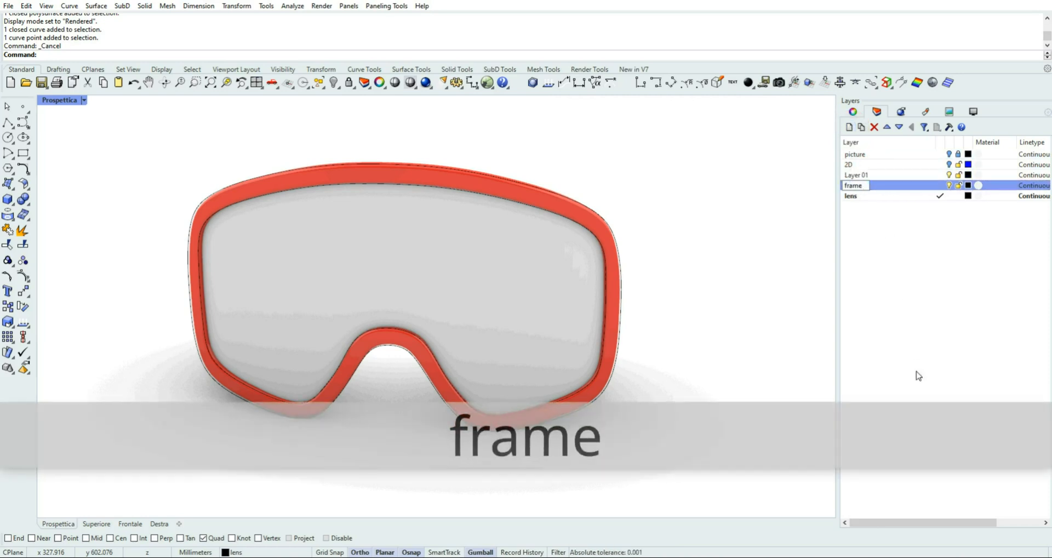
left_click(708, 244)
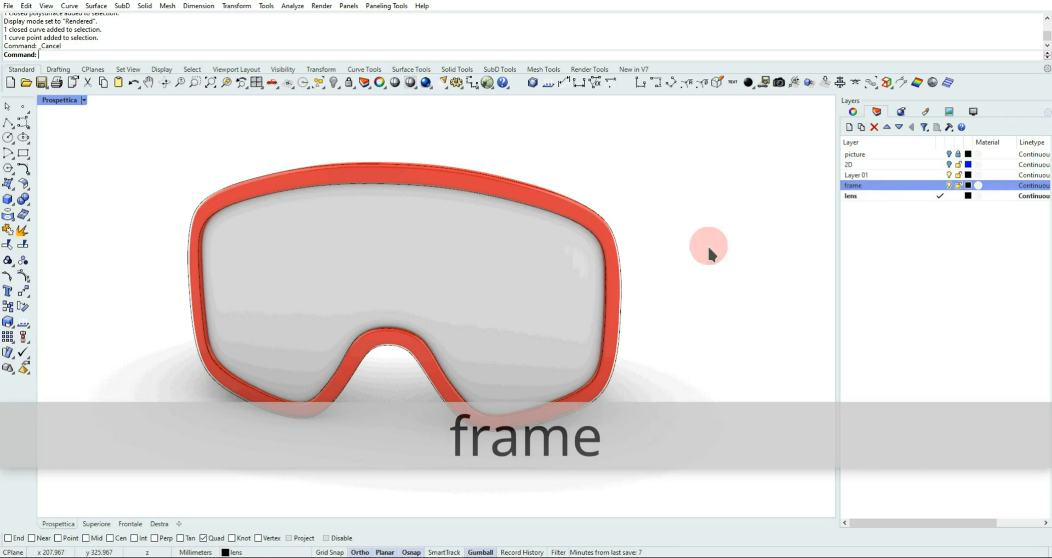
Switch the perspective view to Shaded and move the goggles frame polysurface to the frame layer, then deselect it
left_click(593, 222)
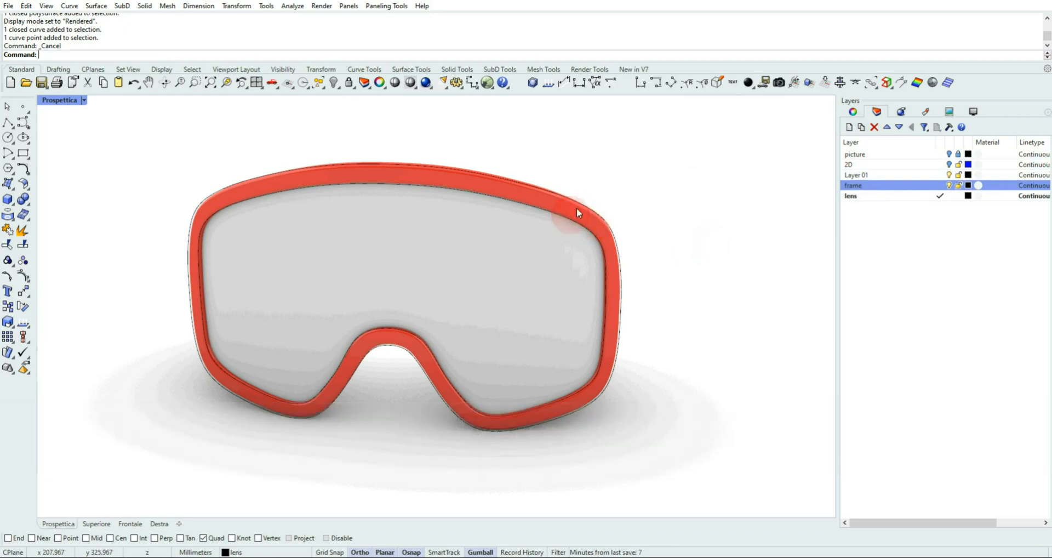
left_click(84, 101)
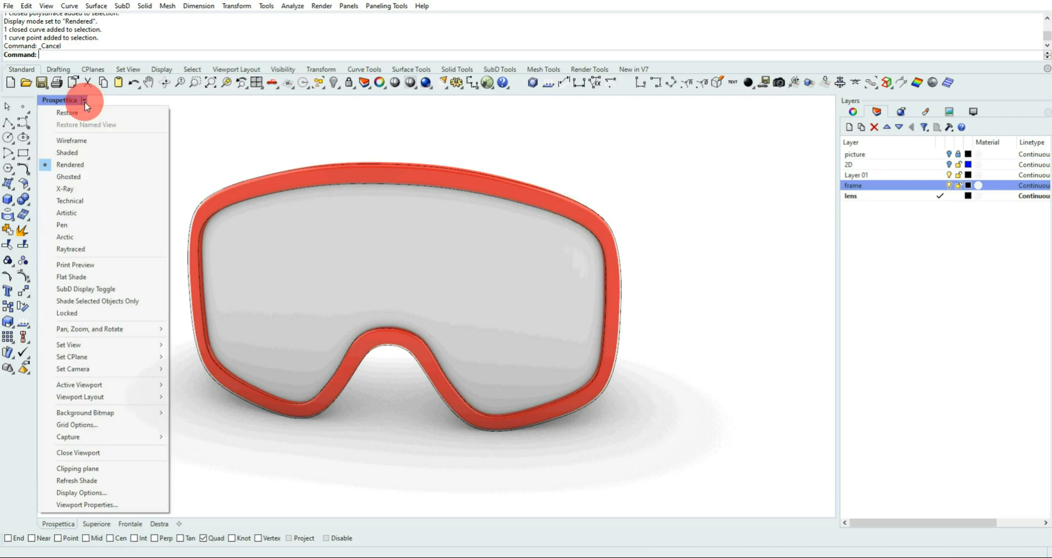
left_click(84, 151)
left_click(597, 233)
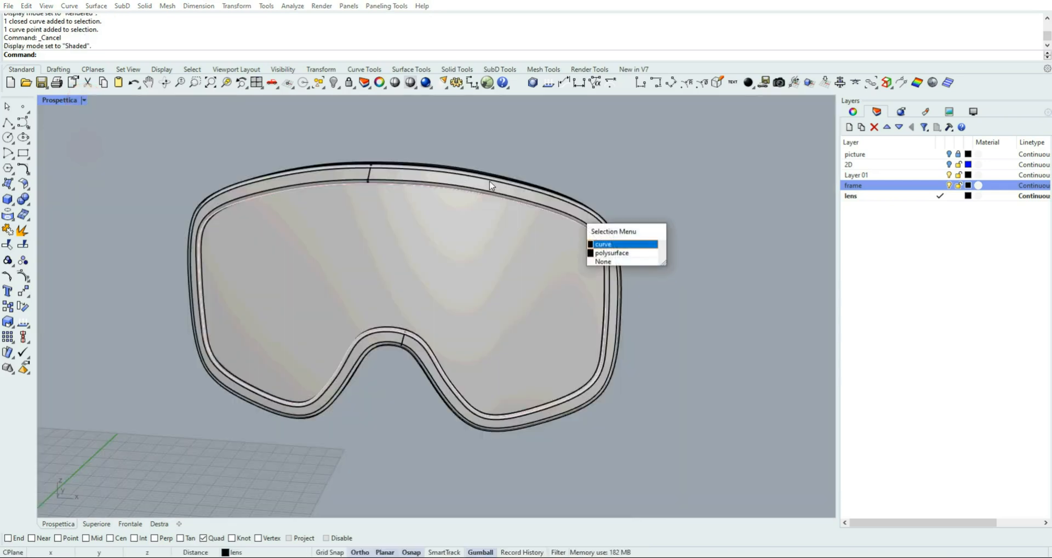
left_click(639, 256)
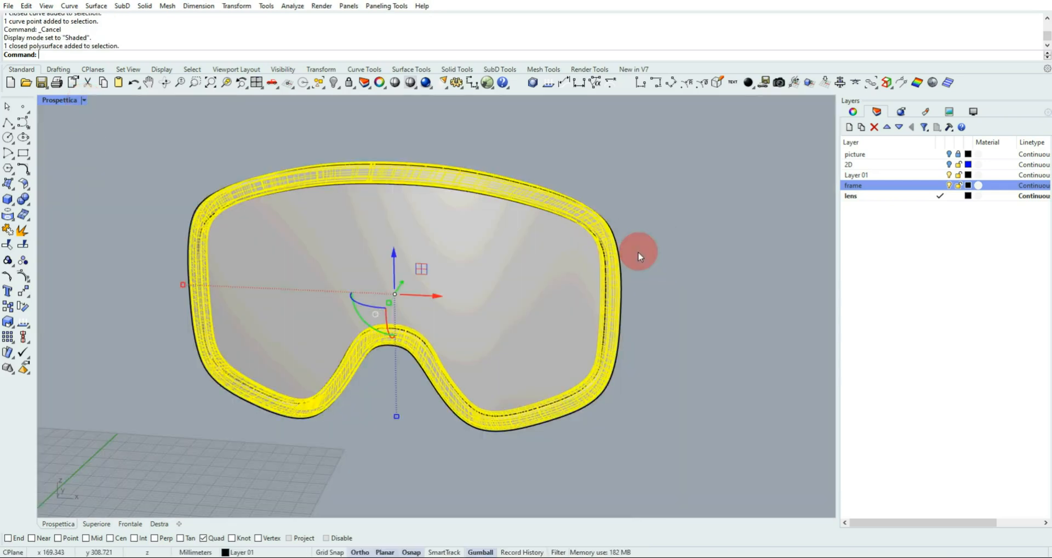
right_click(882, 187)
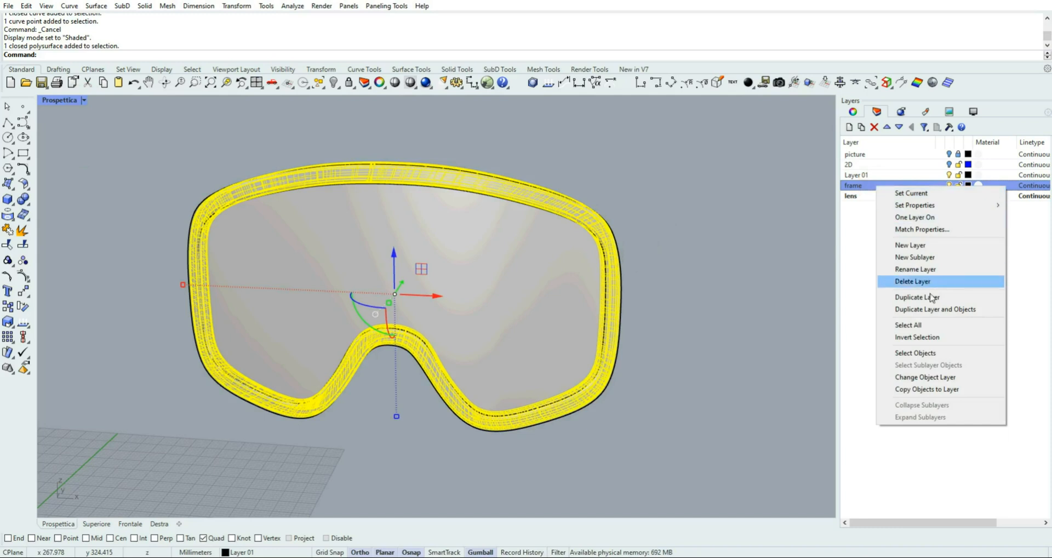
left_click(951, 378)
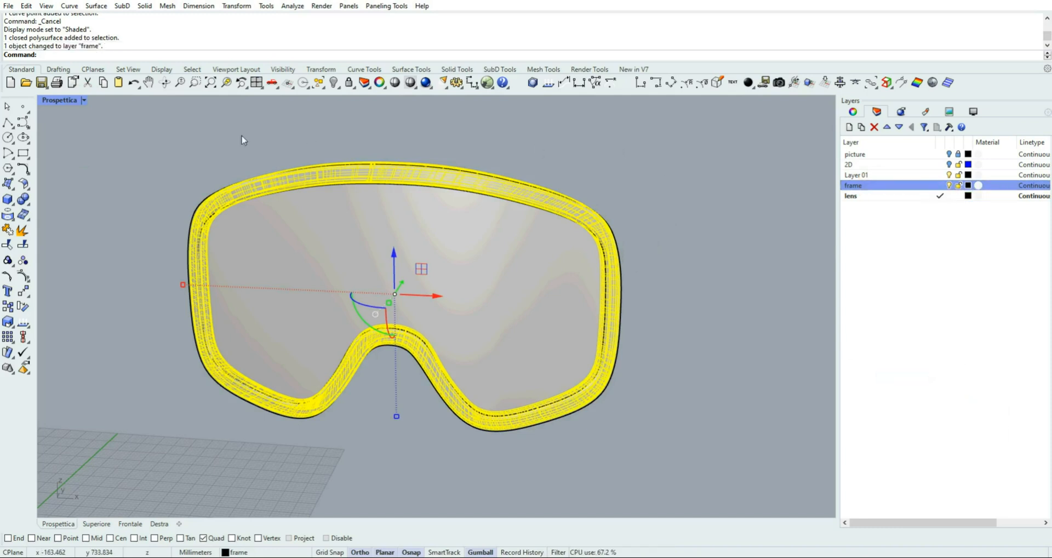
left_click(96, 116)
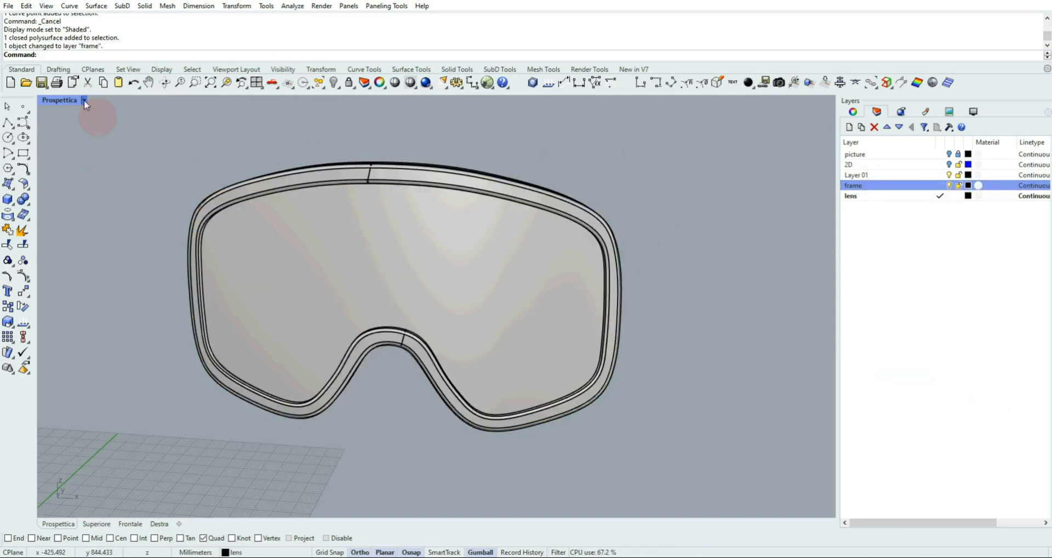
Hide the curves on Layer 01 and display the perspective view in Rendered mode
left_click(84, 100)
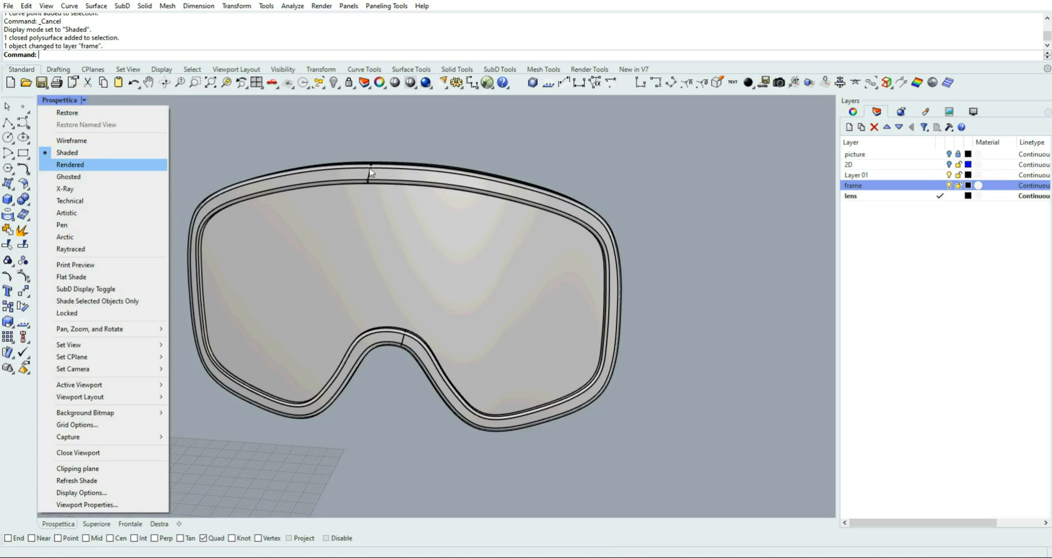
left_click(747, 186)
left_click(950, 175)
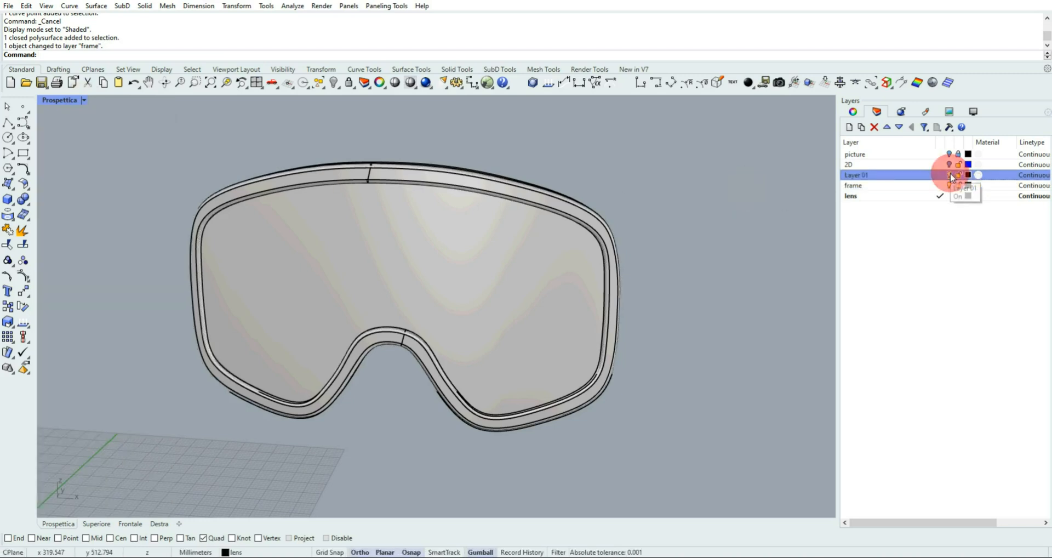
left_click(83, 100)
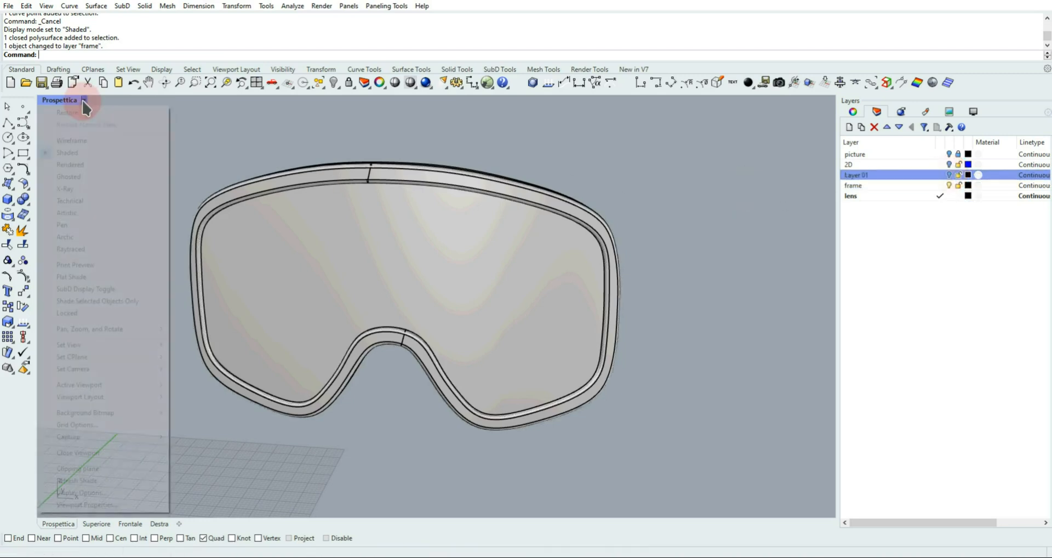
left_click(82, 165)
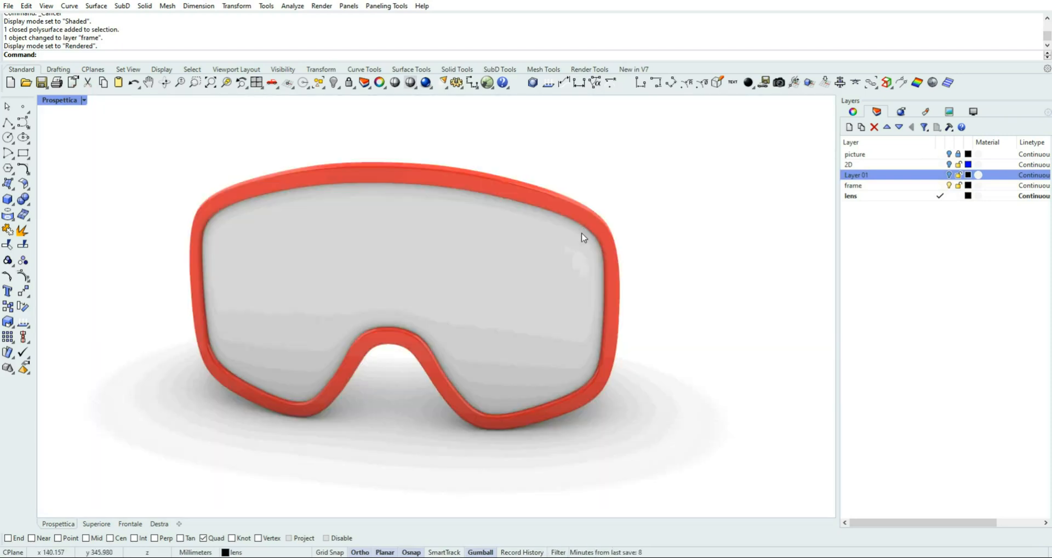
Create a new Metal material, assign it to the goggles lens polysurface and deselect the lens
left_click(487, 244)
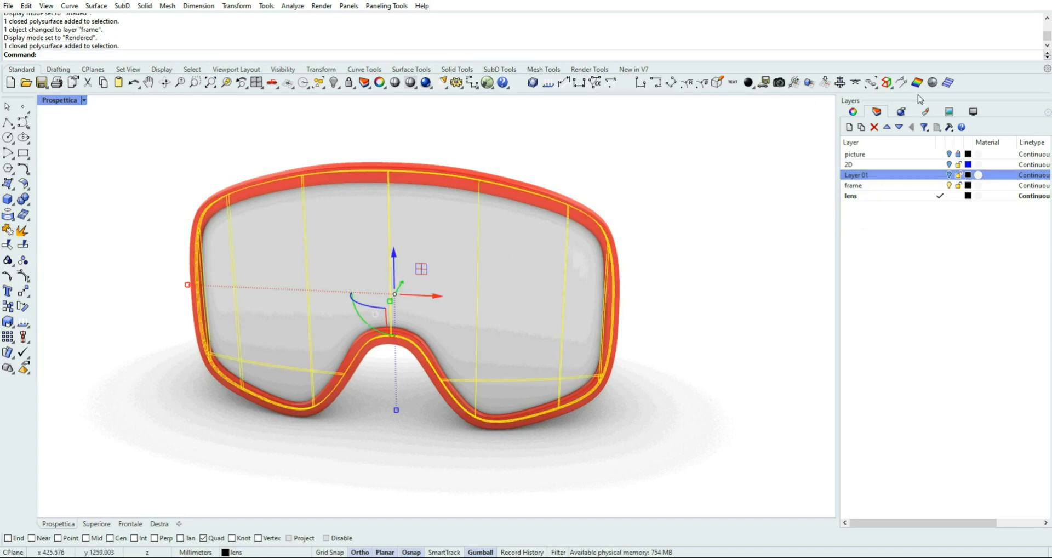
left_click(923, 112)
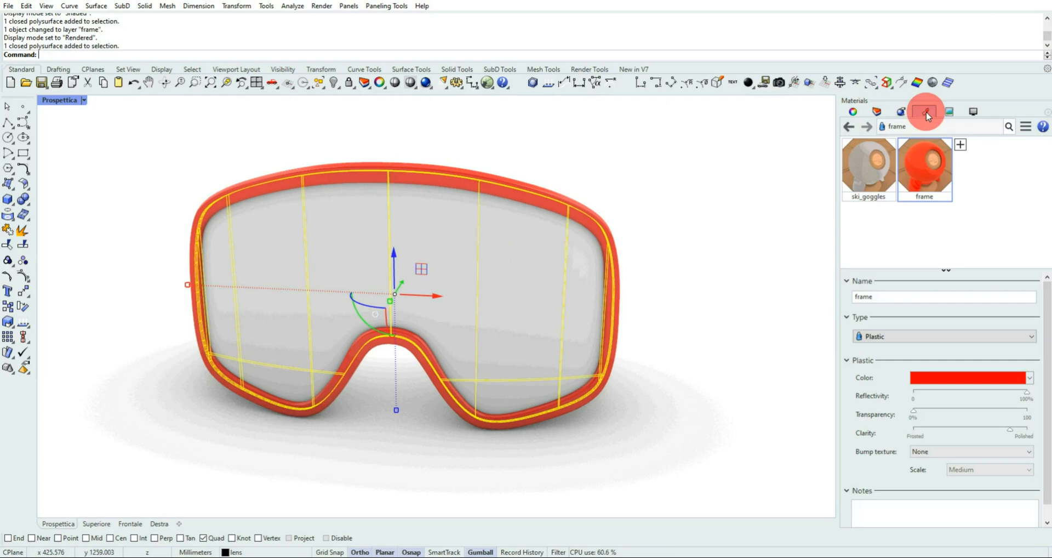
left_click(961, 146)
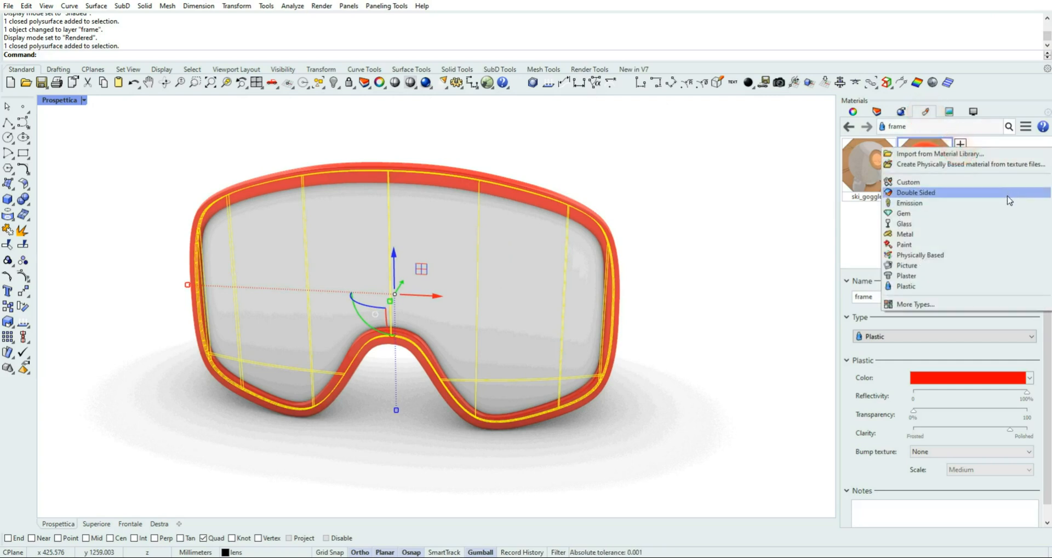
left_click(905, 234)
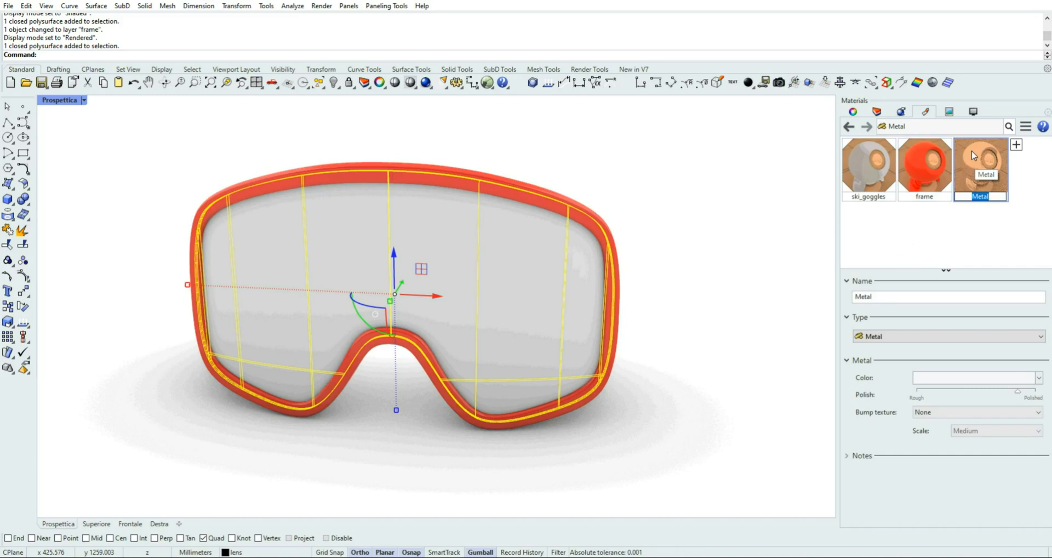
right_click(972, 153)
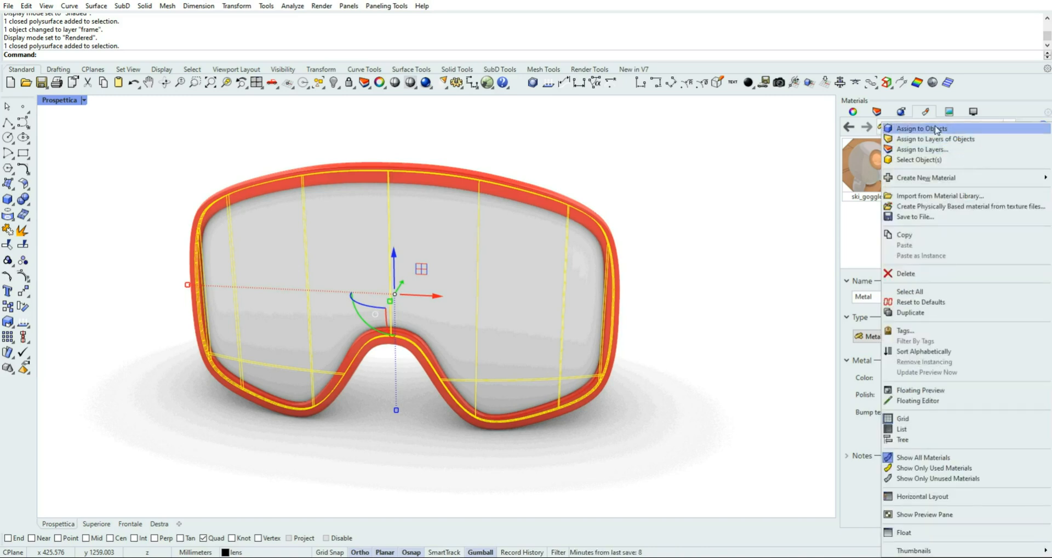
left_click(936, 128)
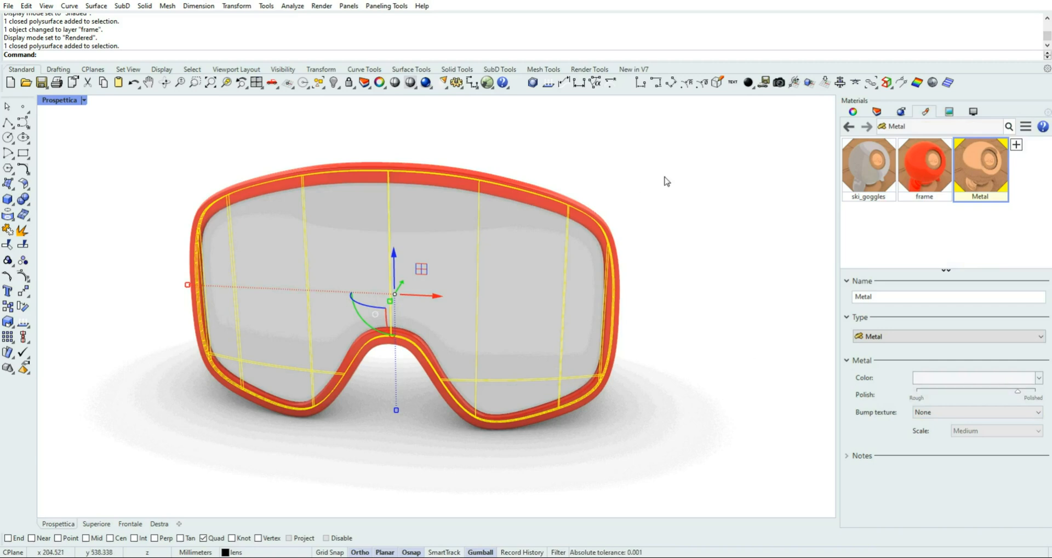
left_click(671, 227)
mouse_move(653, 234)
right_mouse_down()
mouse_move(648, 171)
mouse_move(617, 185)
mouse_move(647, 209)
right_mouse_up()
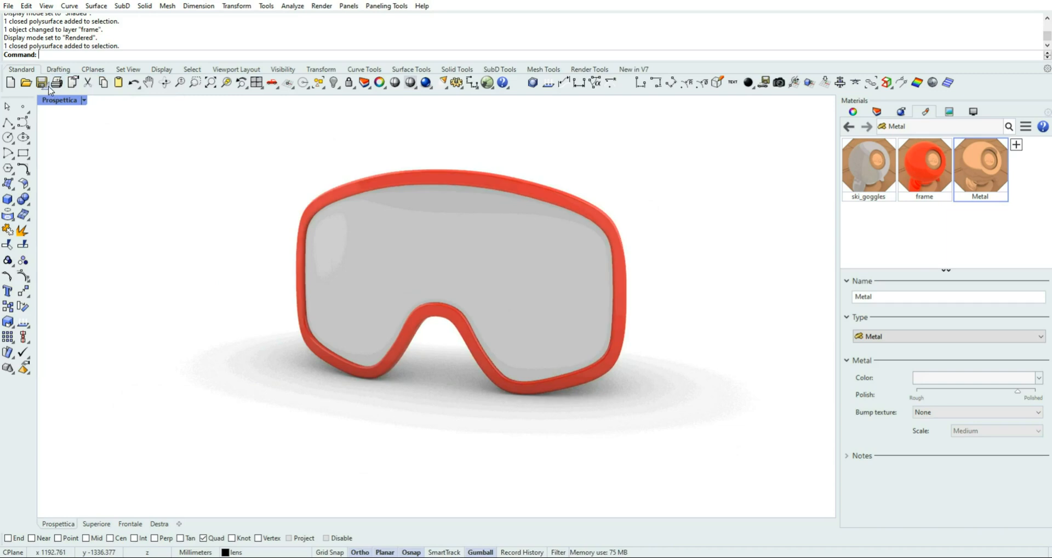
Try a draft-quality render of the current viewport at viewport dimensions, stop the rendering and close the render window
left_click(899, 113)
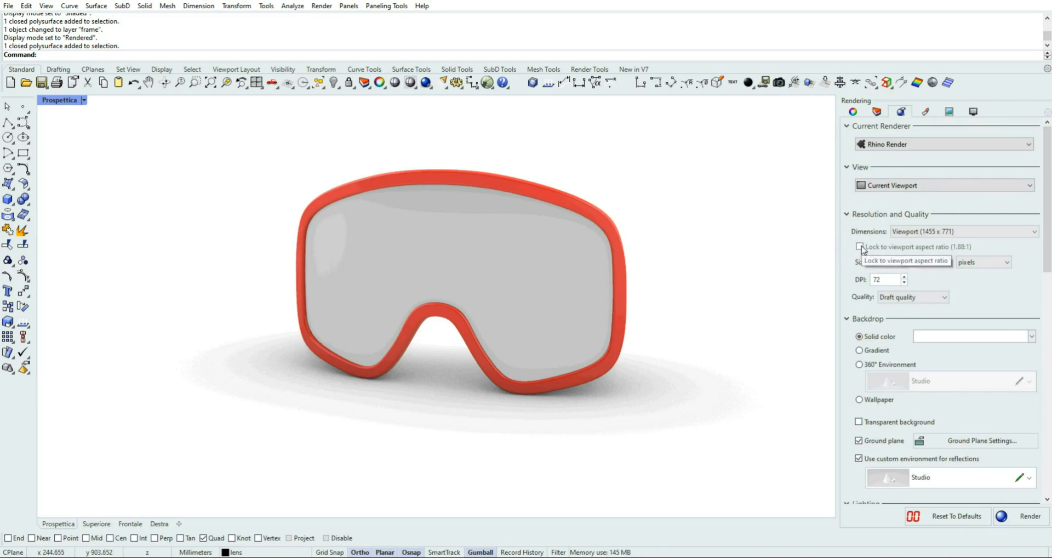
left_click(950, 232)
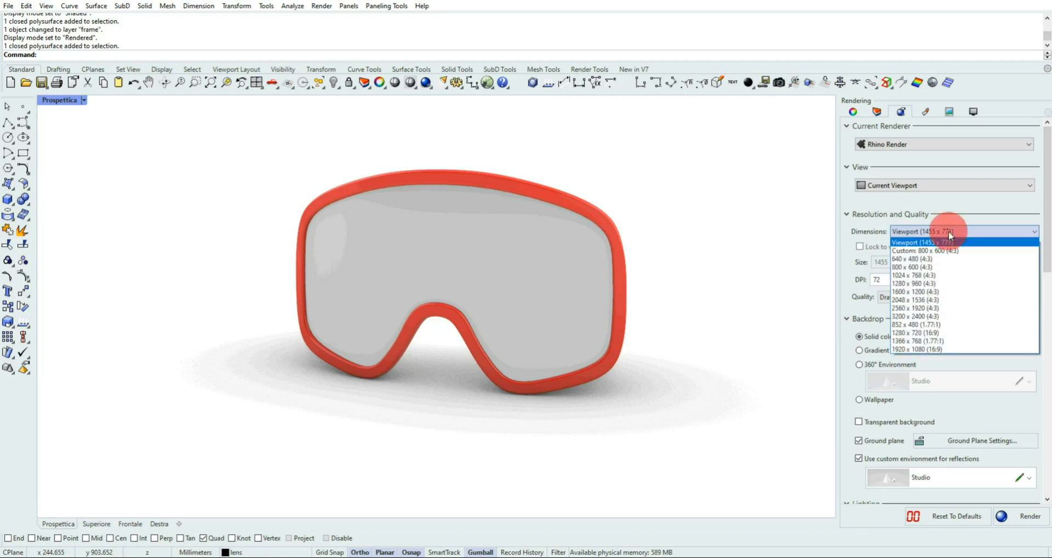
left_click(857, 223)
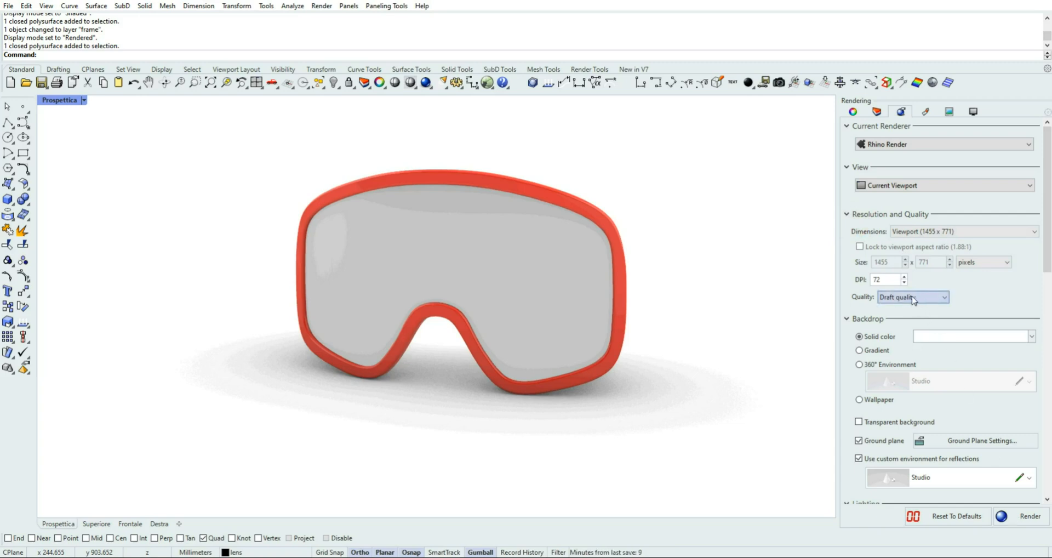
left_click(1012, 517)
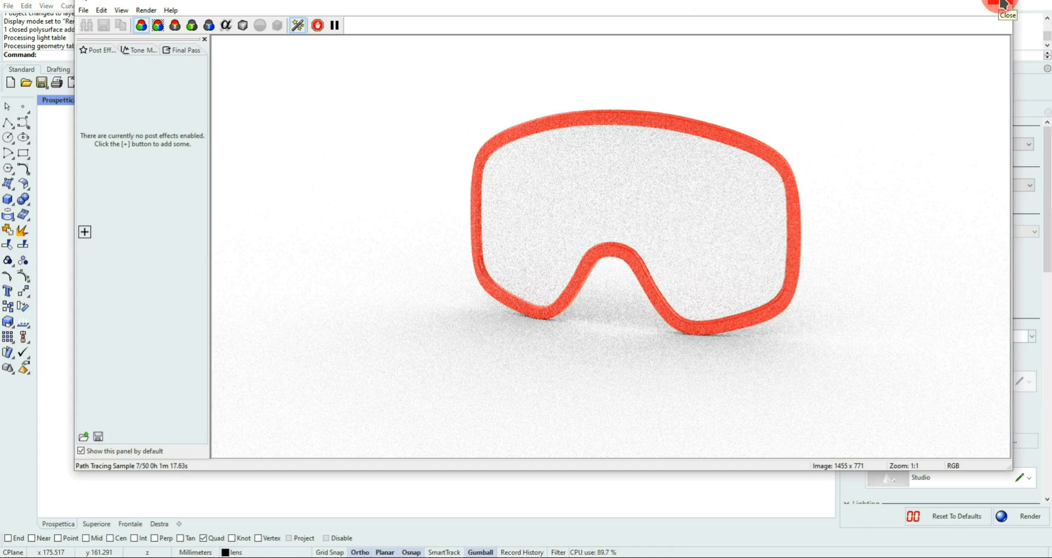
left_click(1004, 5)
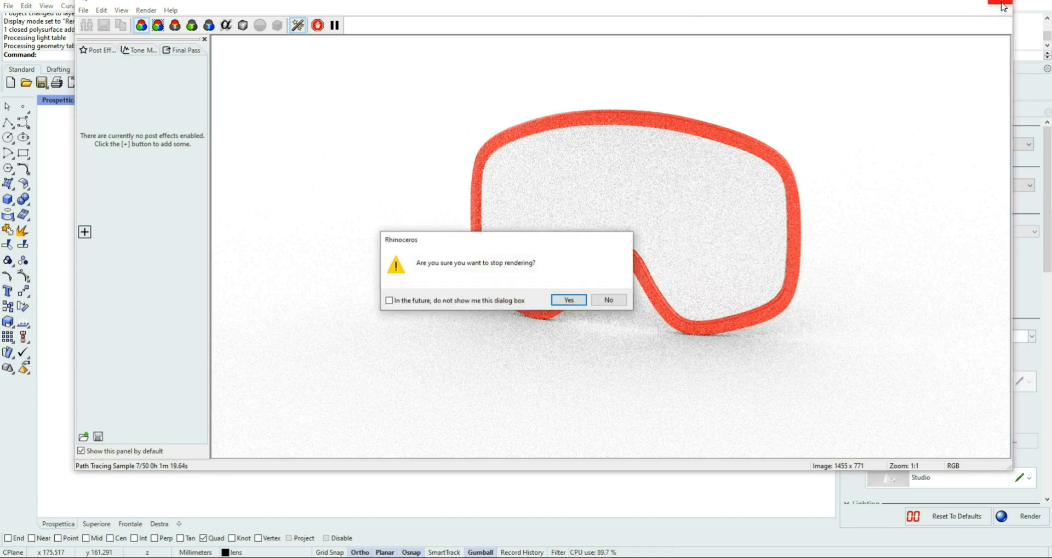
left_click(577, 298)
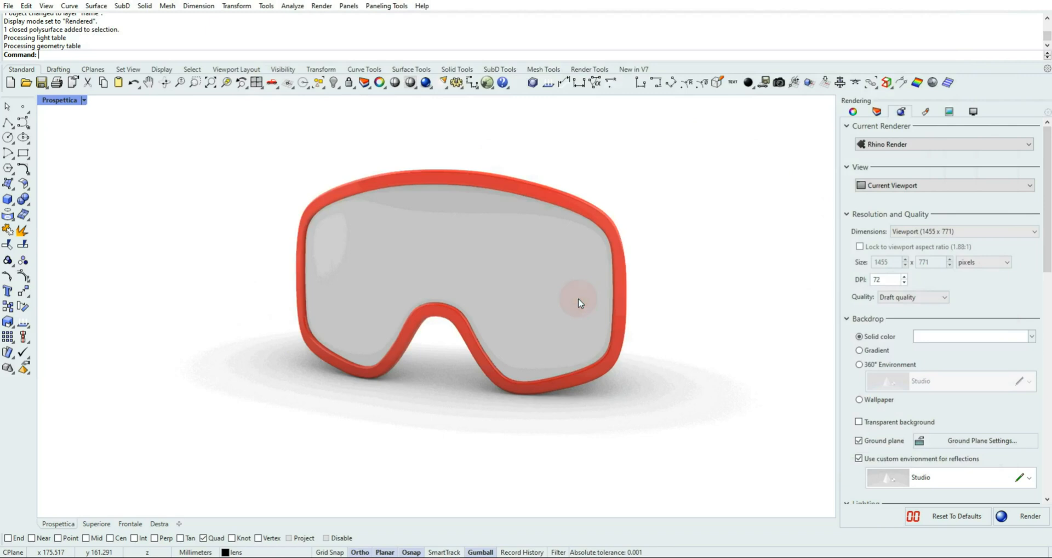
Render with the 360° Environment backdrop set to Studio and custom 800 x 600 dimensions locked to the viewport aspect ratio
left_click(879, 366)
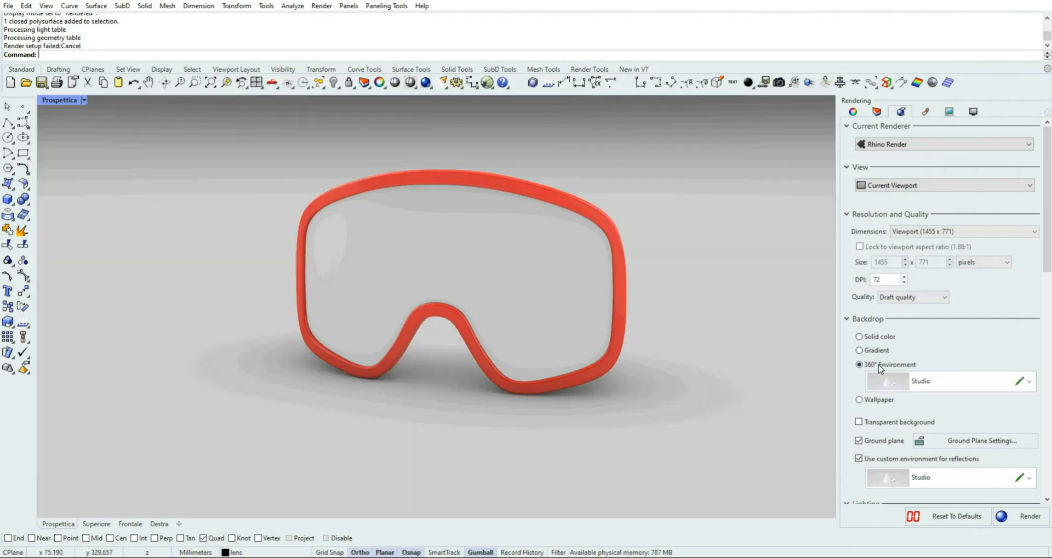
left_click_drag(1047, 261, 1049, 290)
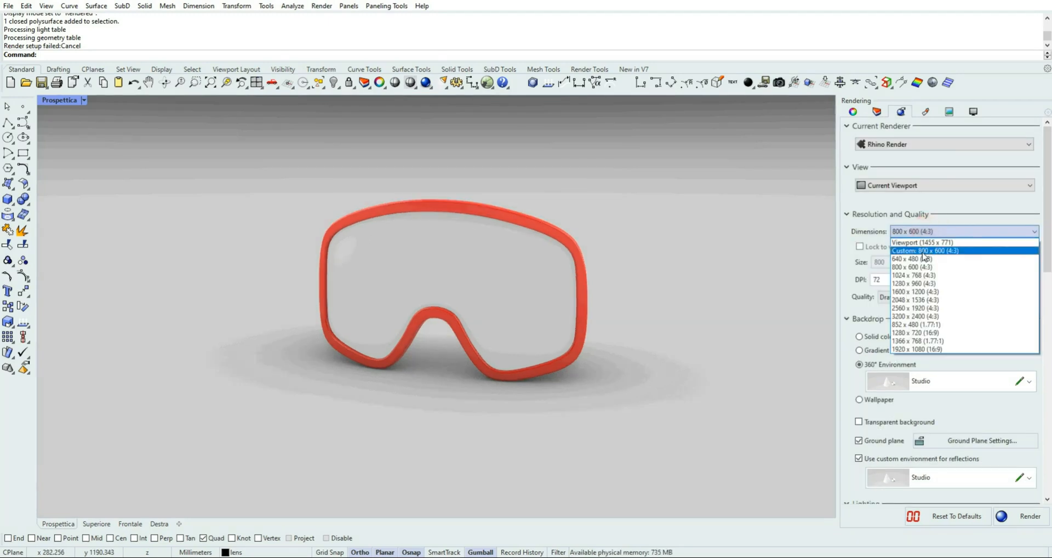
left_click(922, 251)
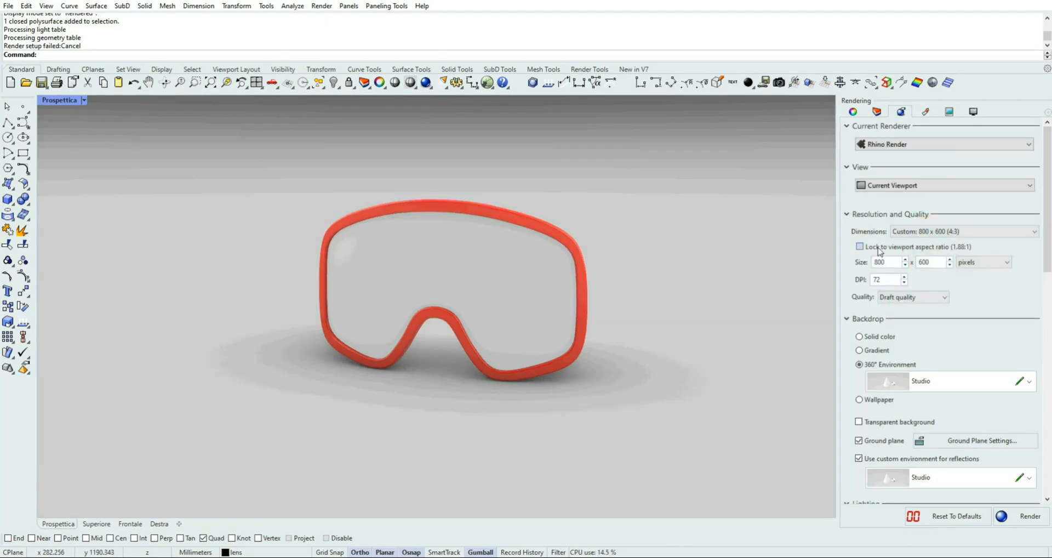
left_click(859, 247)
left_click(1030, 518)
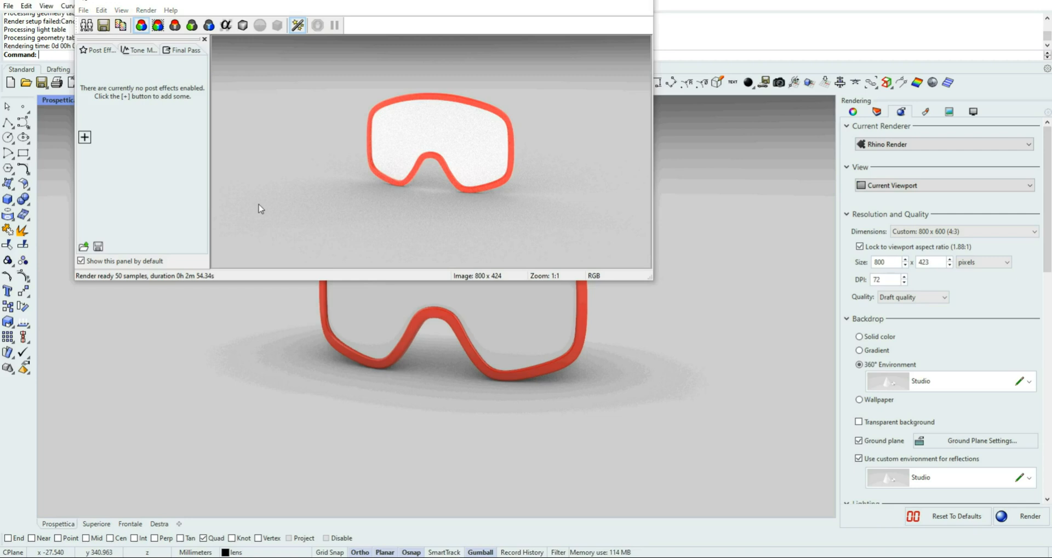
Save the rendered image as a PNG named ski_goggles and save the model file
left_click(103, 26)
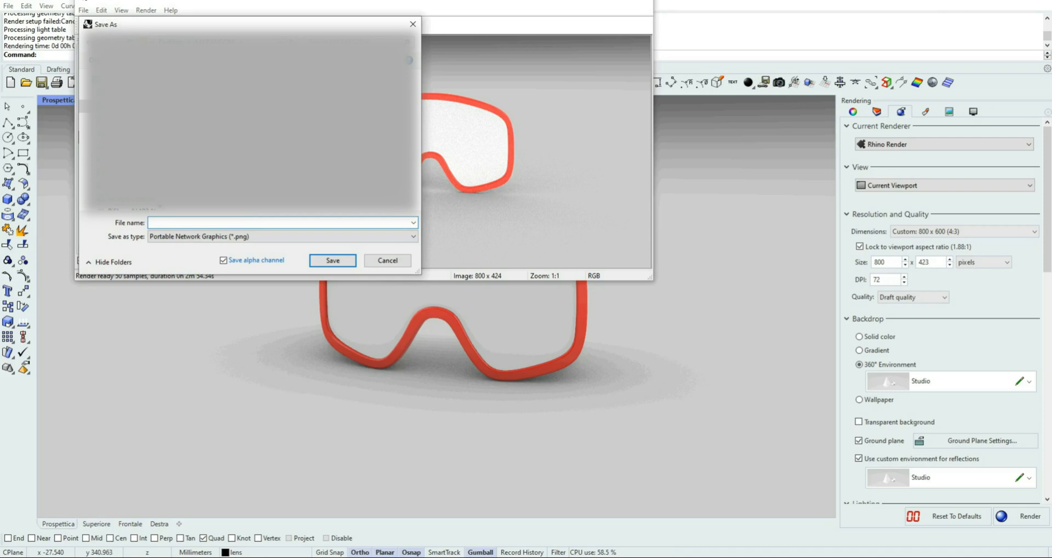
type("ski")
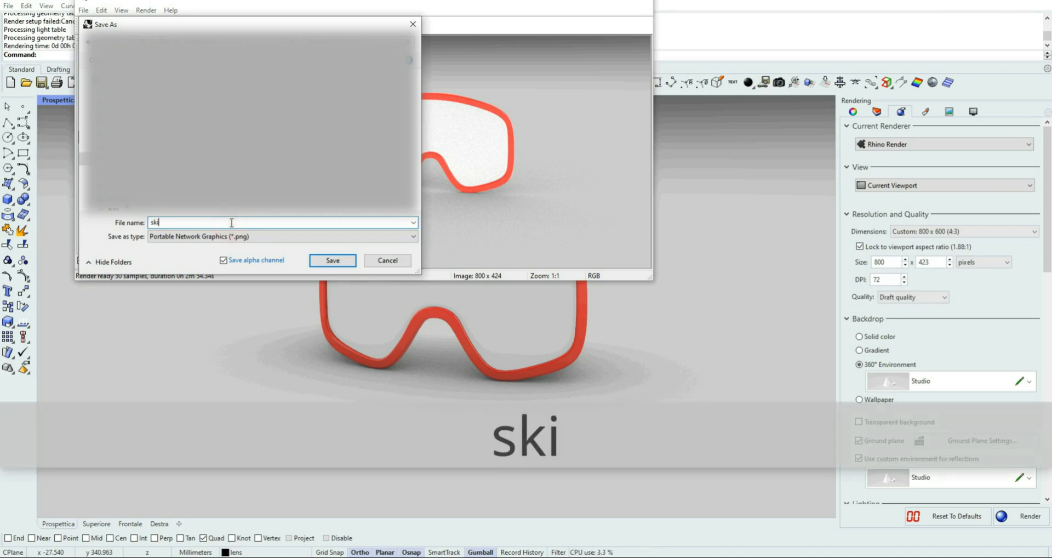
type("_goggles")
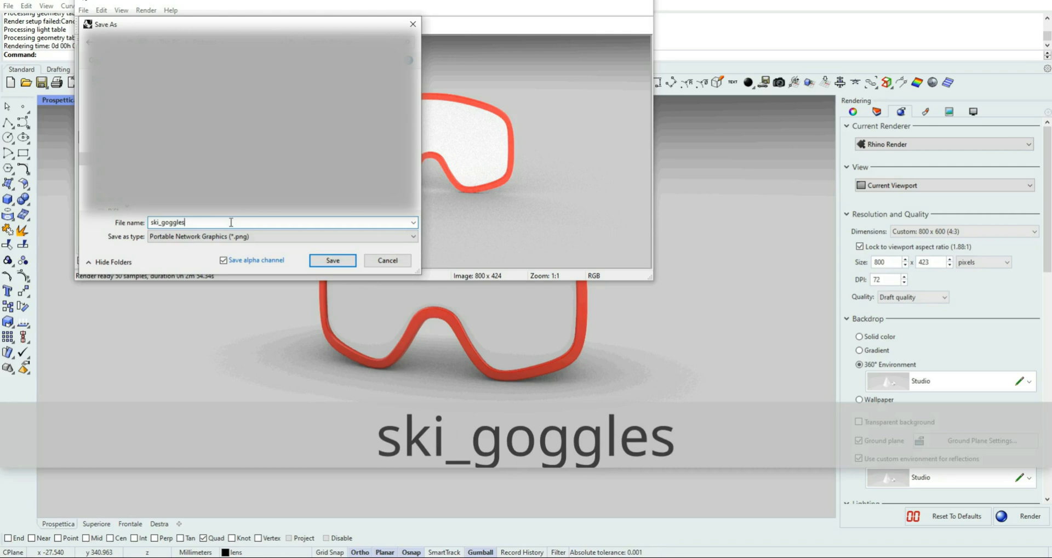
left_click(336, 260)
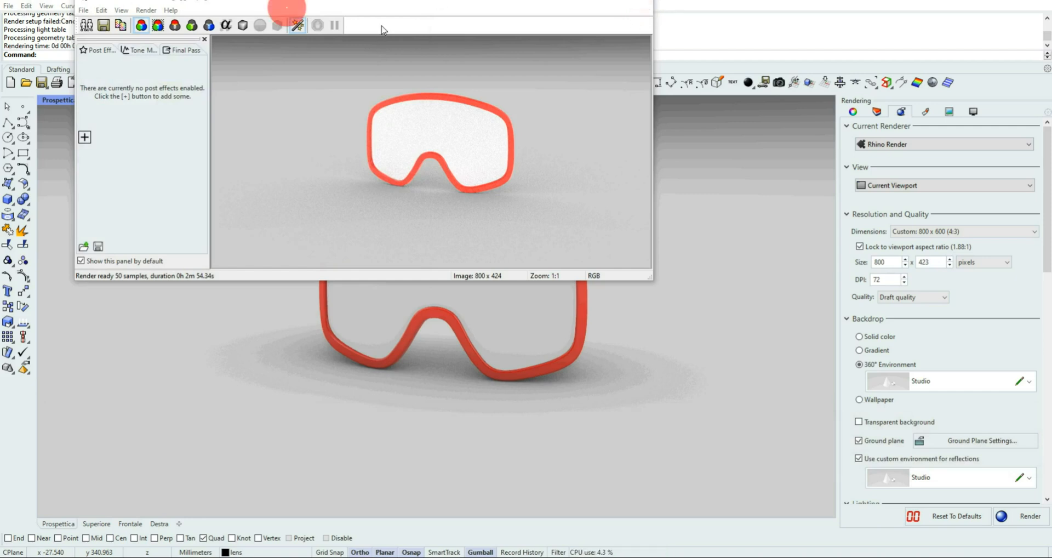
left_click(41, 82)
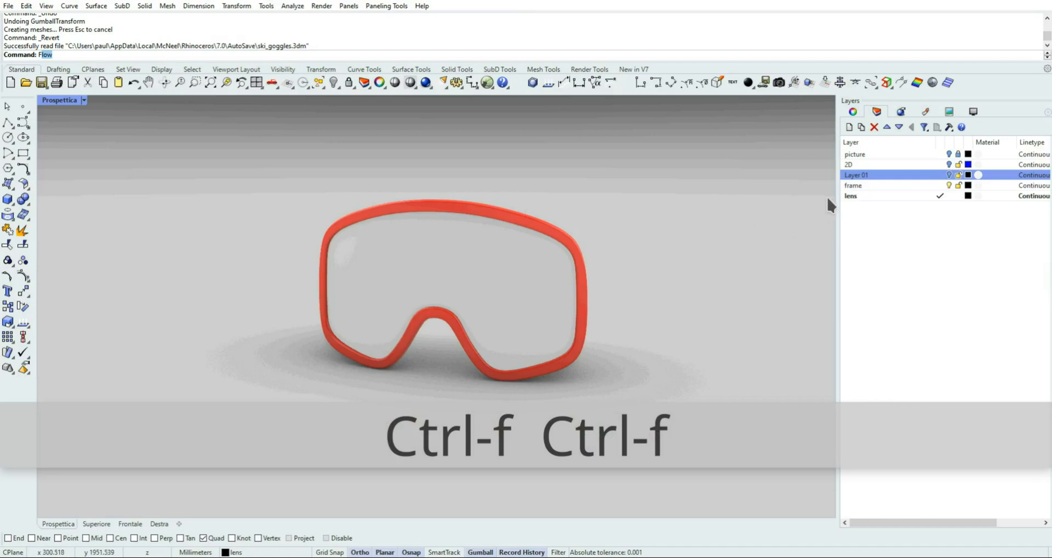
Rename Layer 01 as 3D
right_click(854, 178)
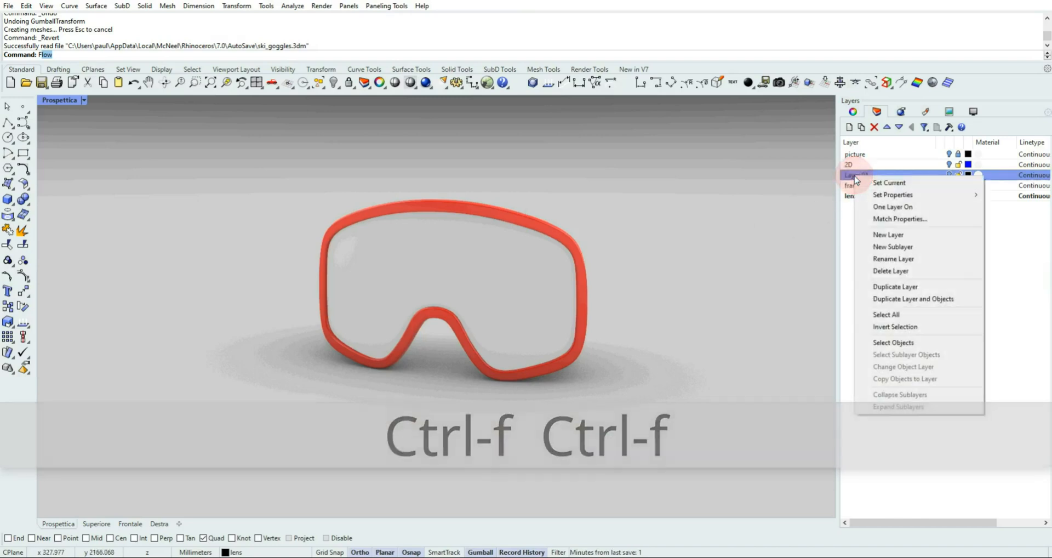
left_click(905, 259)
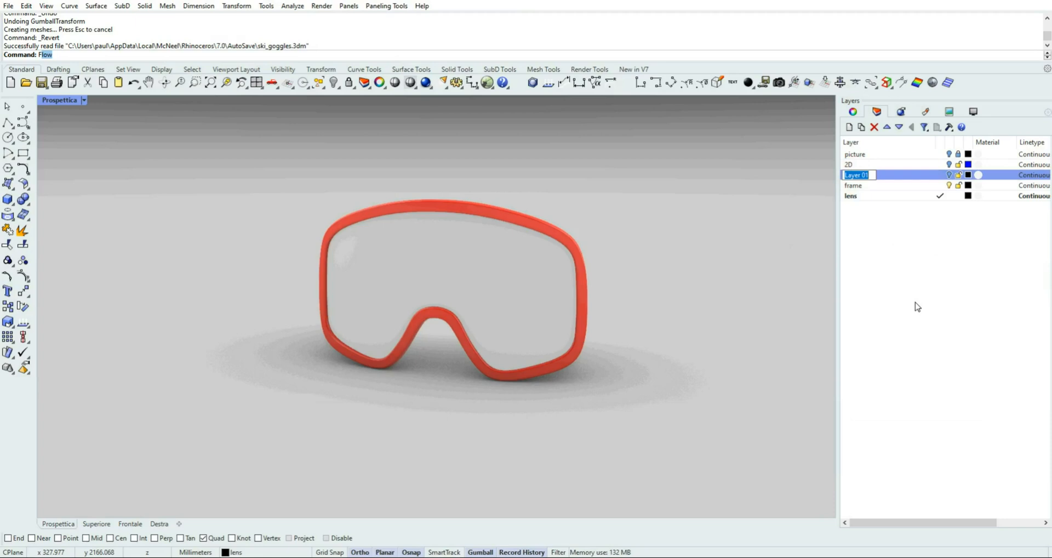
type("3d")
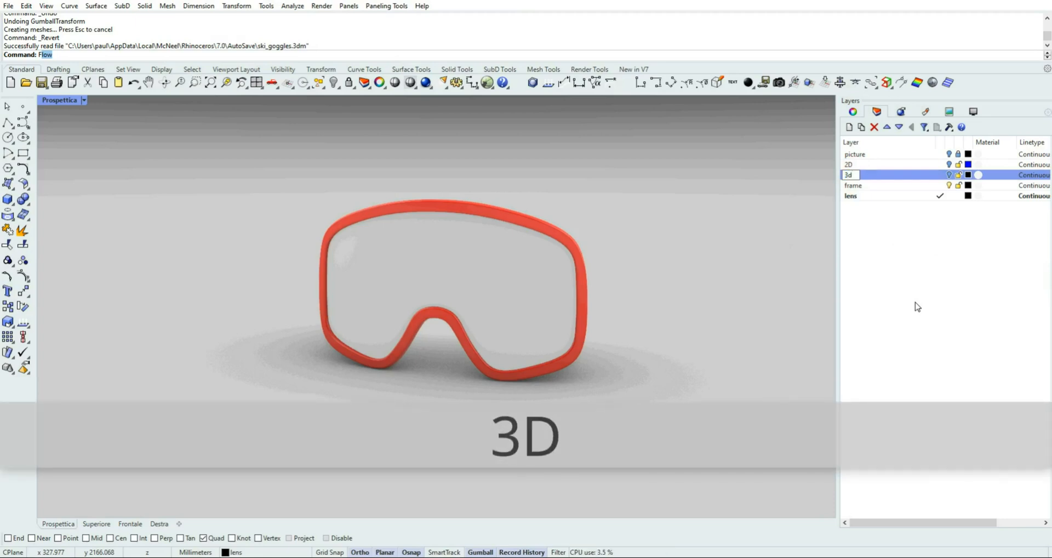
key("Return")
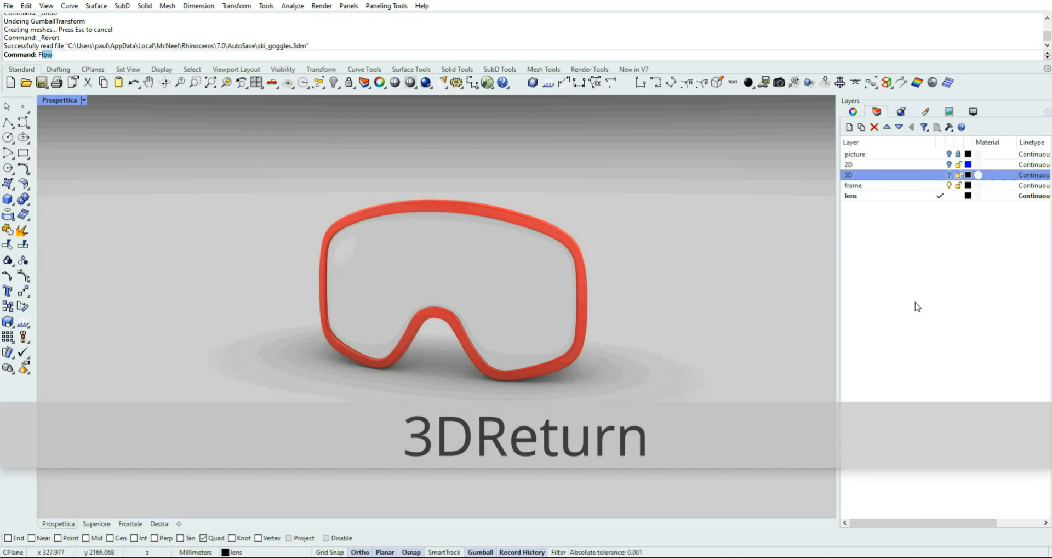
Display the perspective view in Shaded mode, then maximize the Frontale view and turn on the picture layer
left_click(83, 101)
left_click(94, 153)
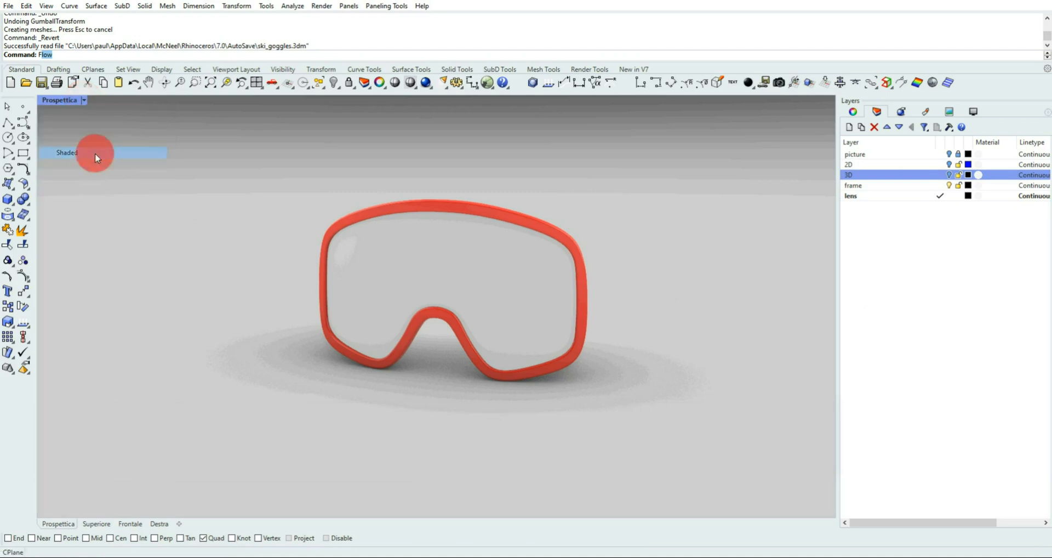
double_click(60, 101)
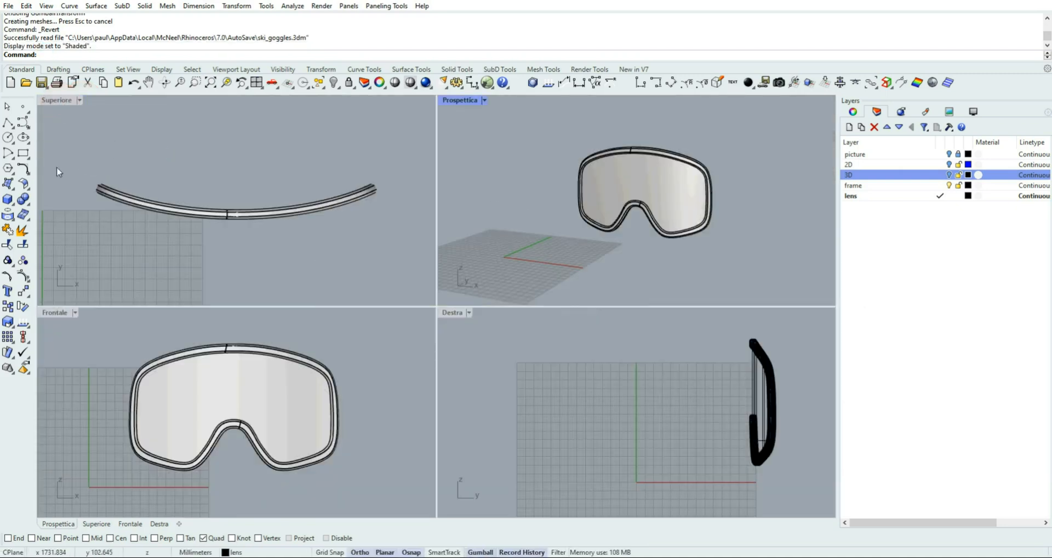
double_click(60, 313)
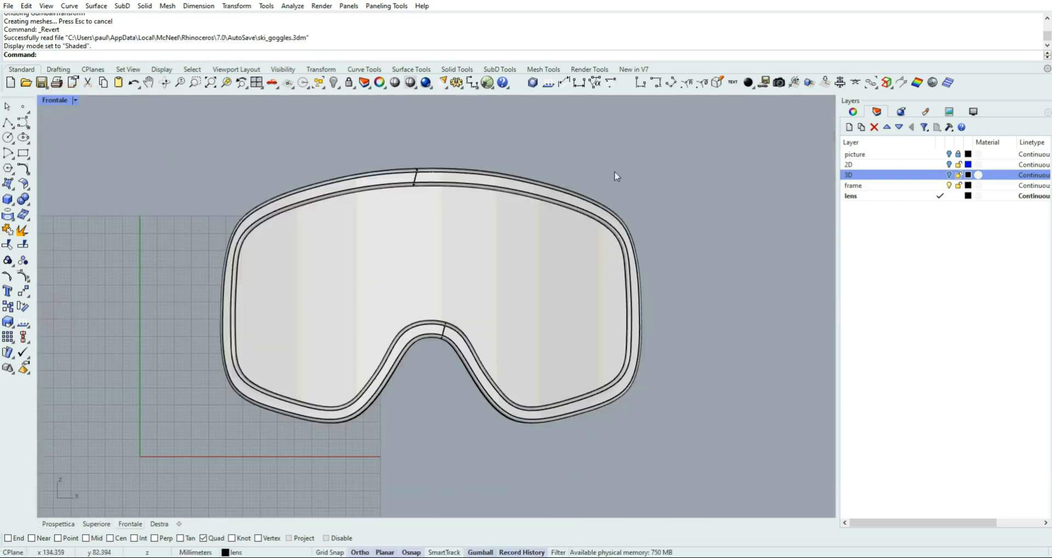
left_click(948, 154)
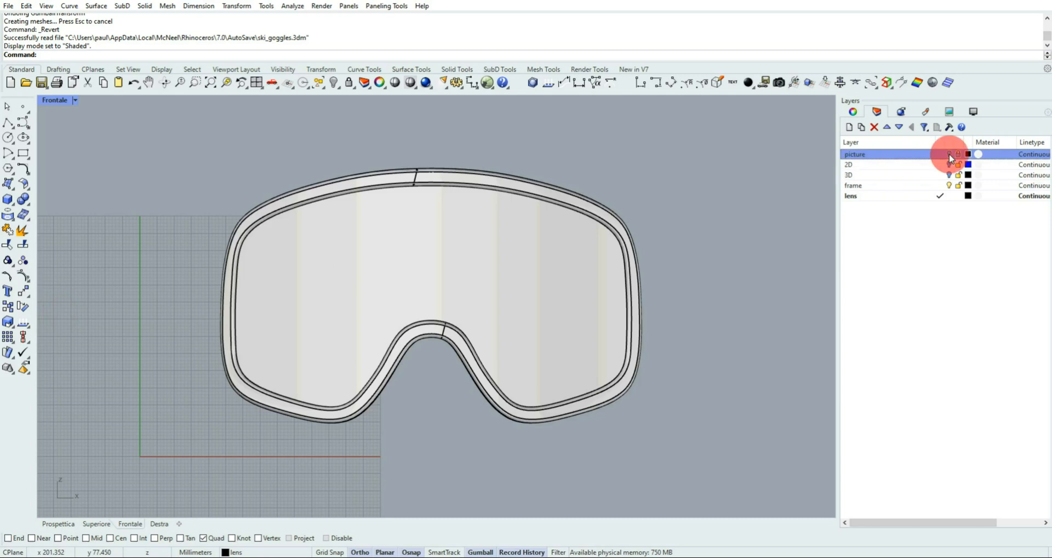
scroll(422, 163, "up", 3)
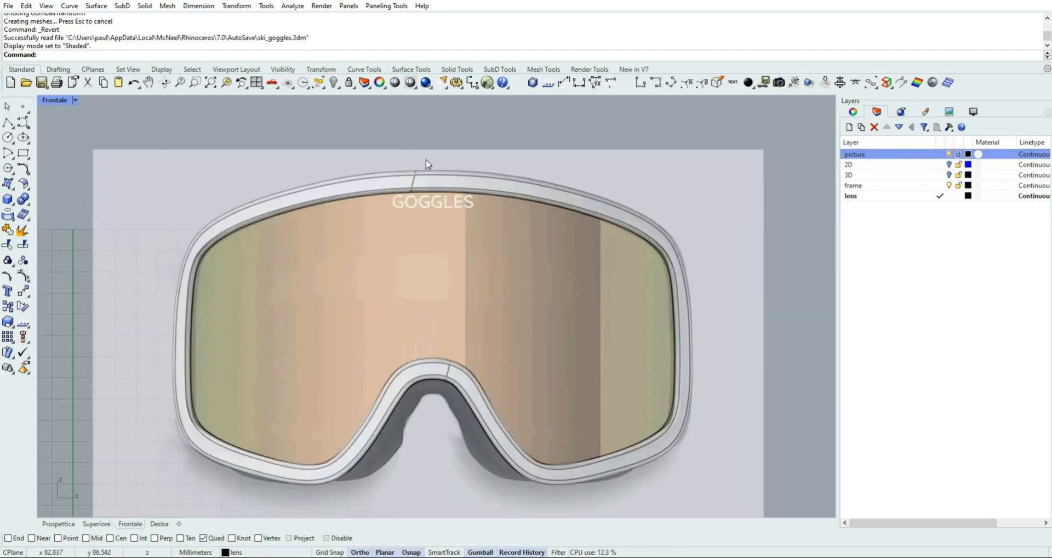
scroll(435, 164, "up", 2)
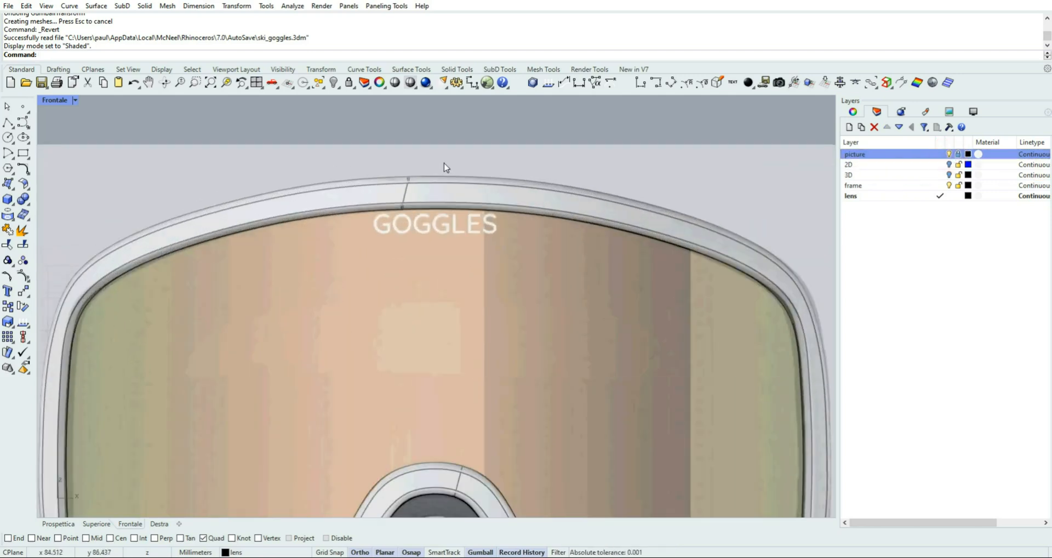
Add a layer named GOGGLES and make it the current layer
left_click(864, 196)
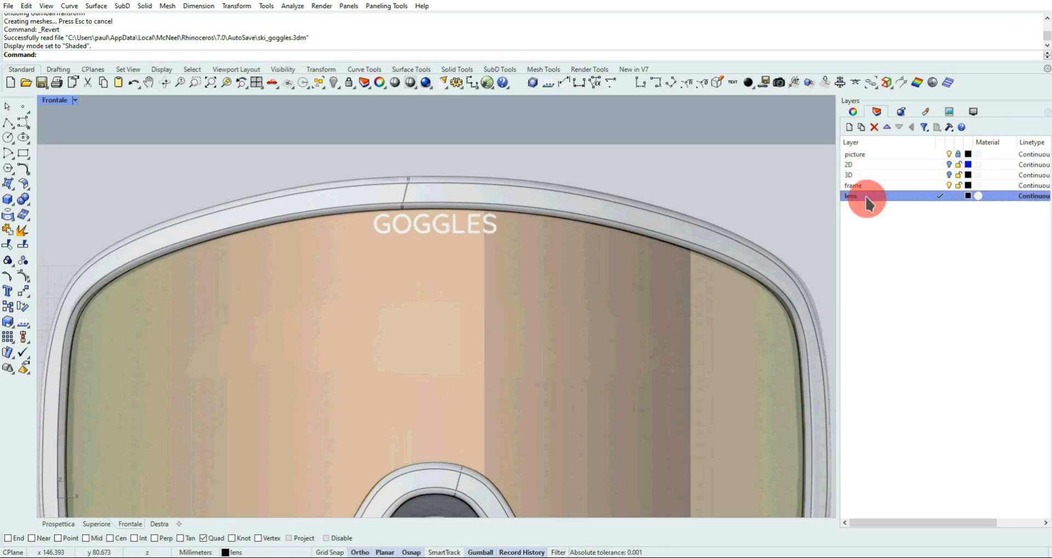
left_click(848, 126)
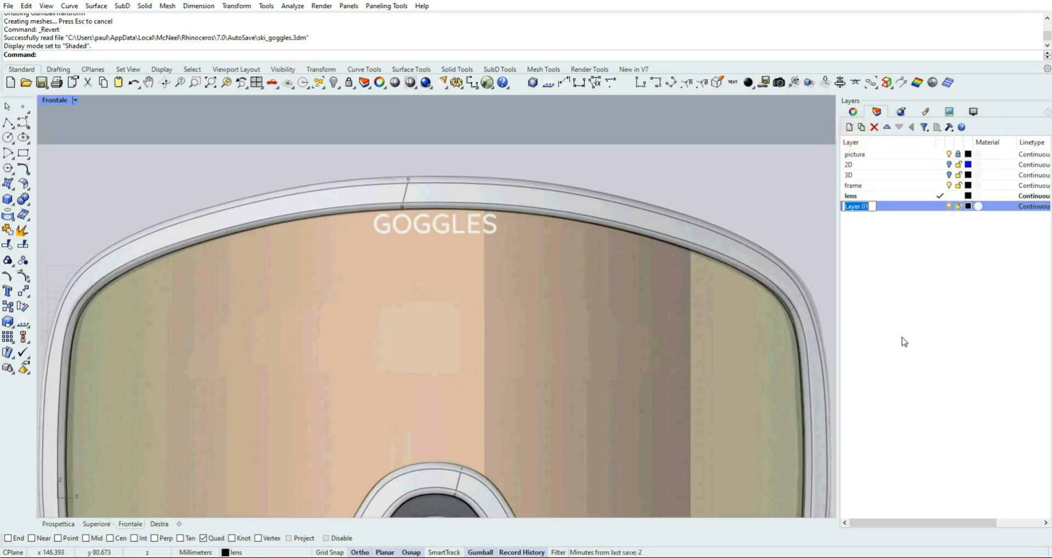
type("GOGGLES")
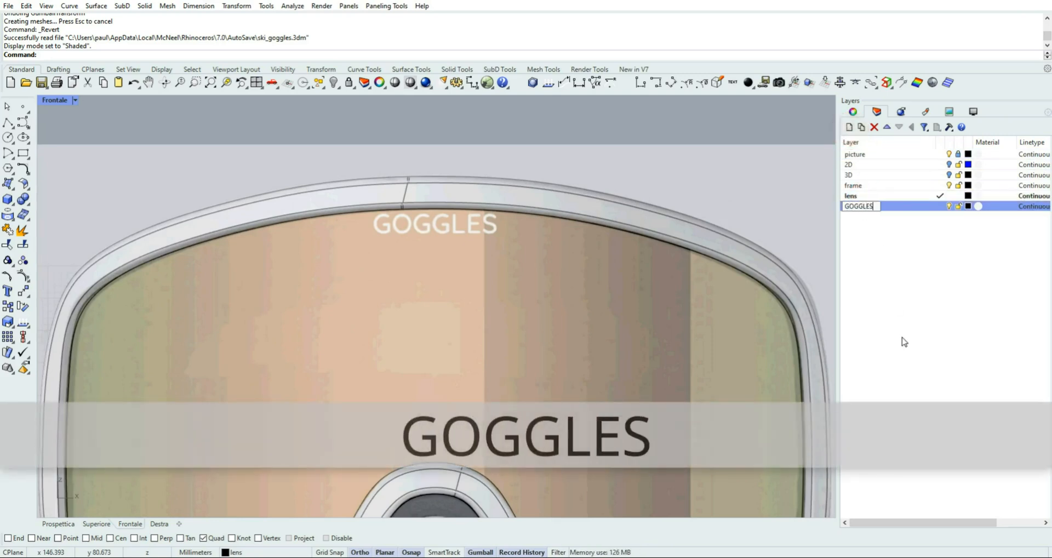
key("Return")
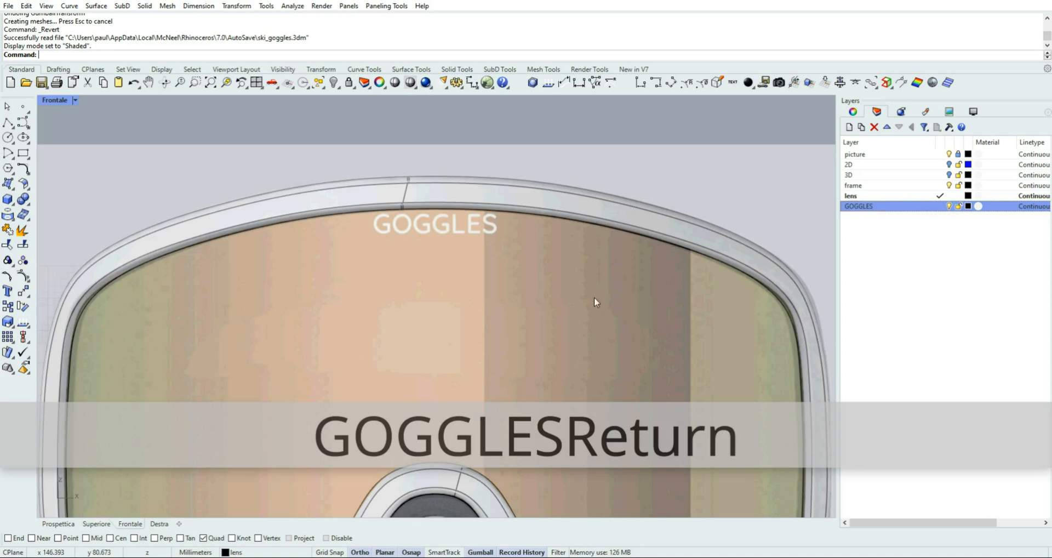
left_click(940, 206)
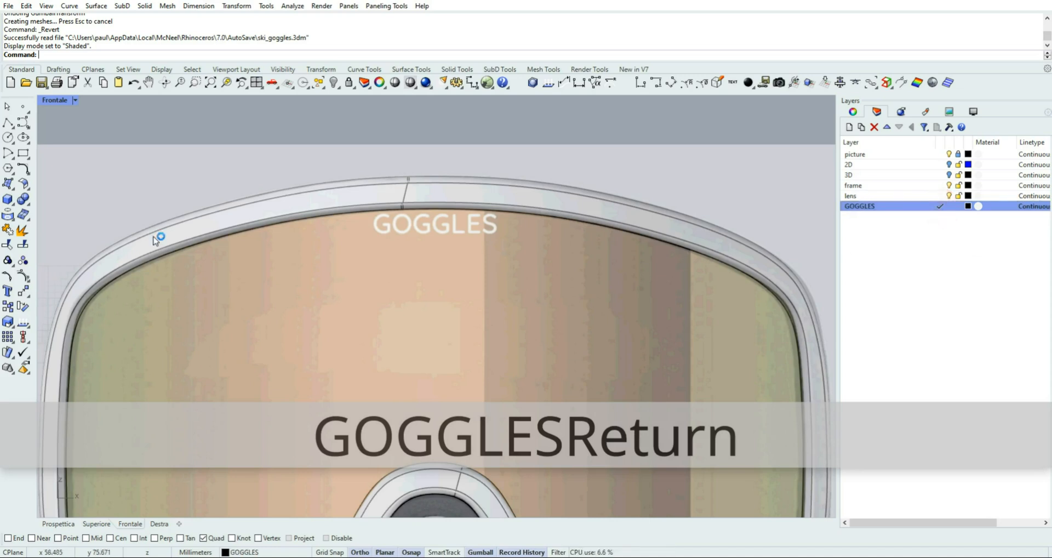
Create the text object GOGGLES in 3 mm Arial as grouped surfaces and place it over the lettering in the reference picture
left_click(8, 291)
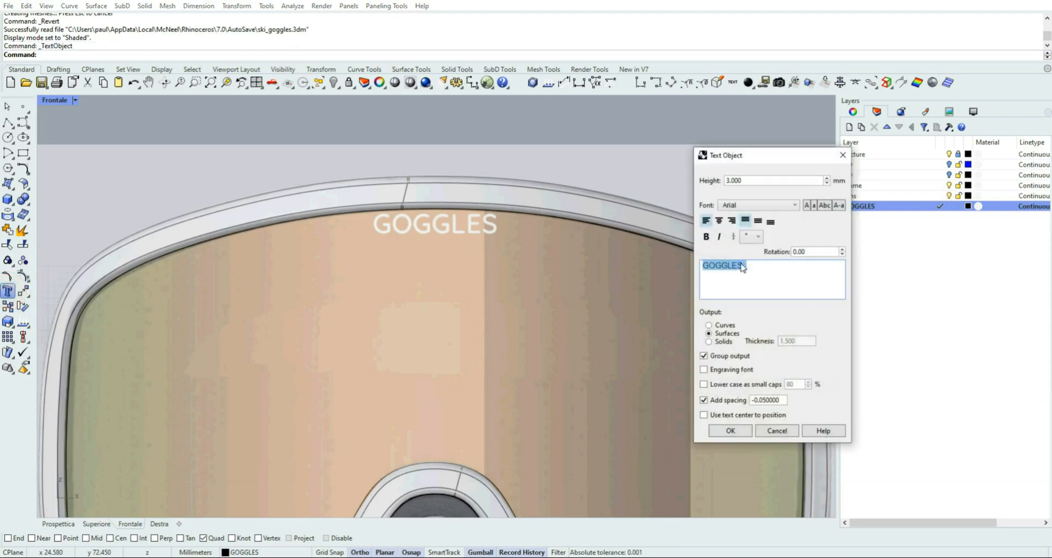
left_click(734, 265)
left_click_drag(737, 265, 691, 266)
type("GOGGLES")
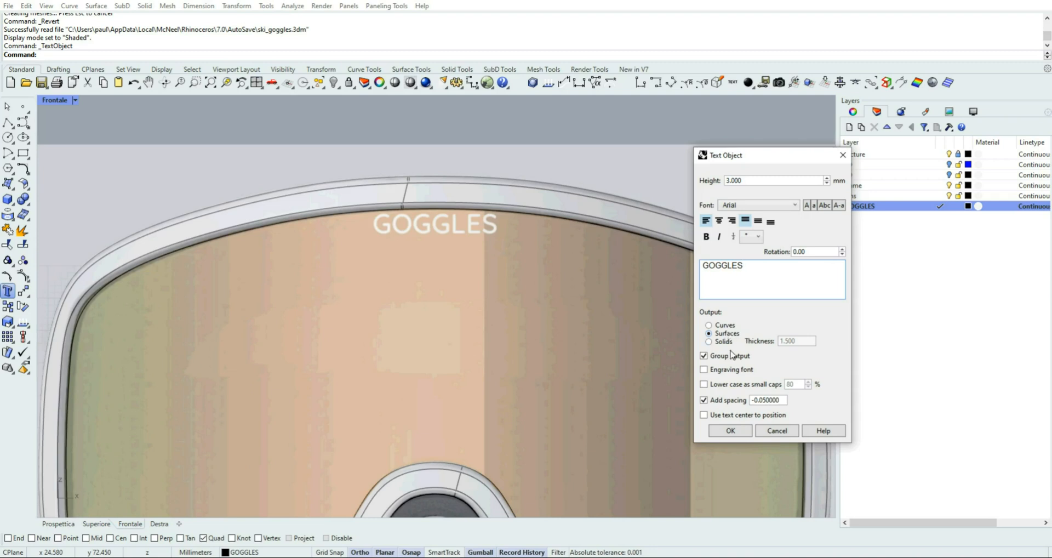
left_click(733, 430)
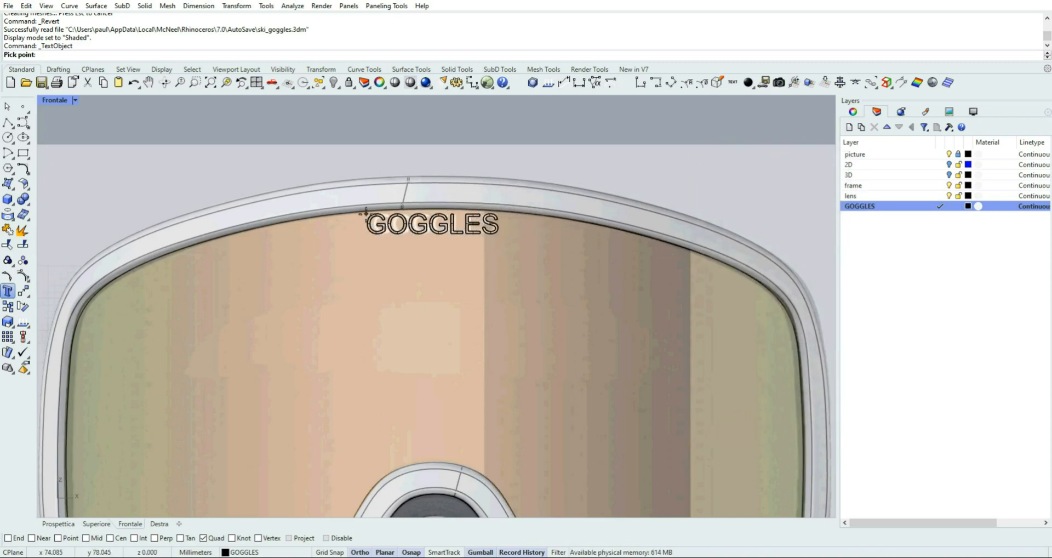
left_click(372, 213)
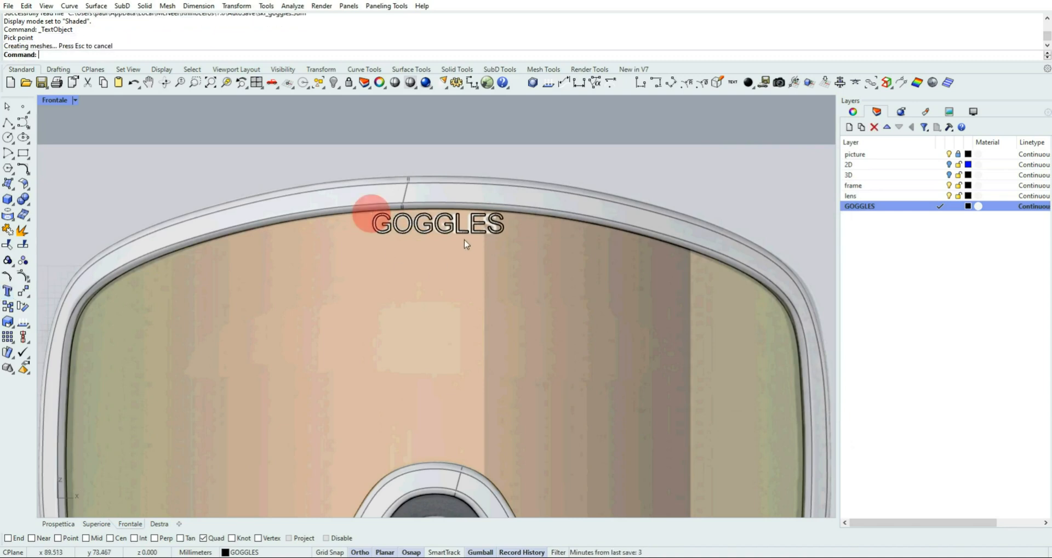
Narrow the GOGGLES text horizontally and align it with the width of the lettering in the reference picture
scroll(465, 228, "up", 5)
scroll(465, 228, "up", 1)
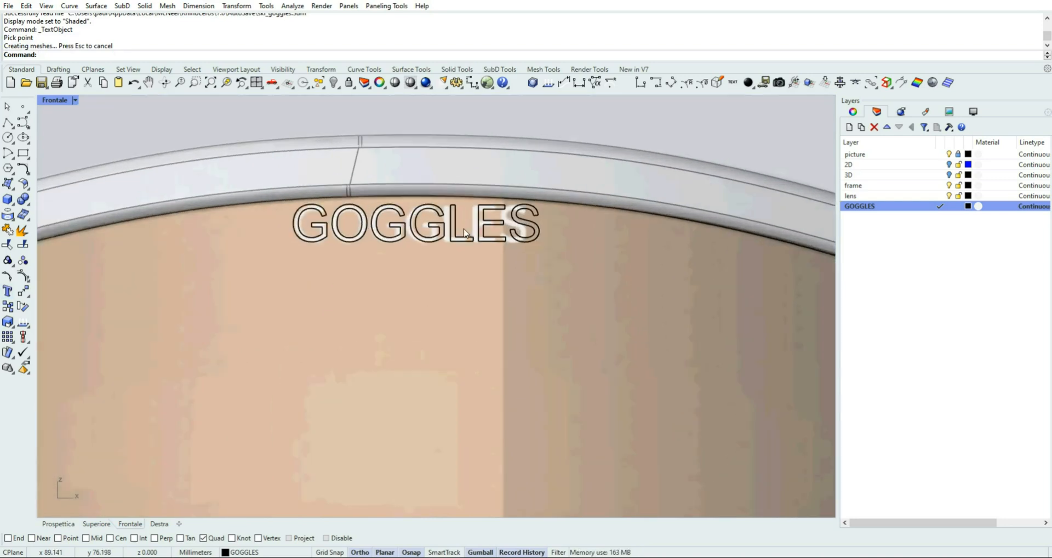
left_click(296, 217)
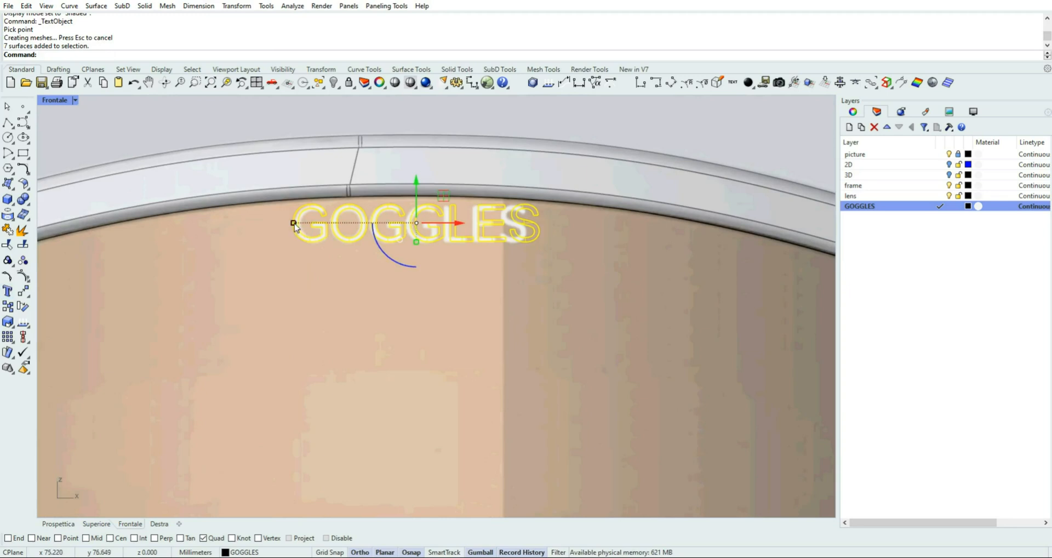
left_click_drag(293, 223, 300, 225)
left_click_drag(453, 222, 449, 222)
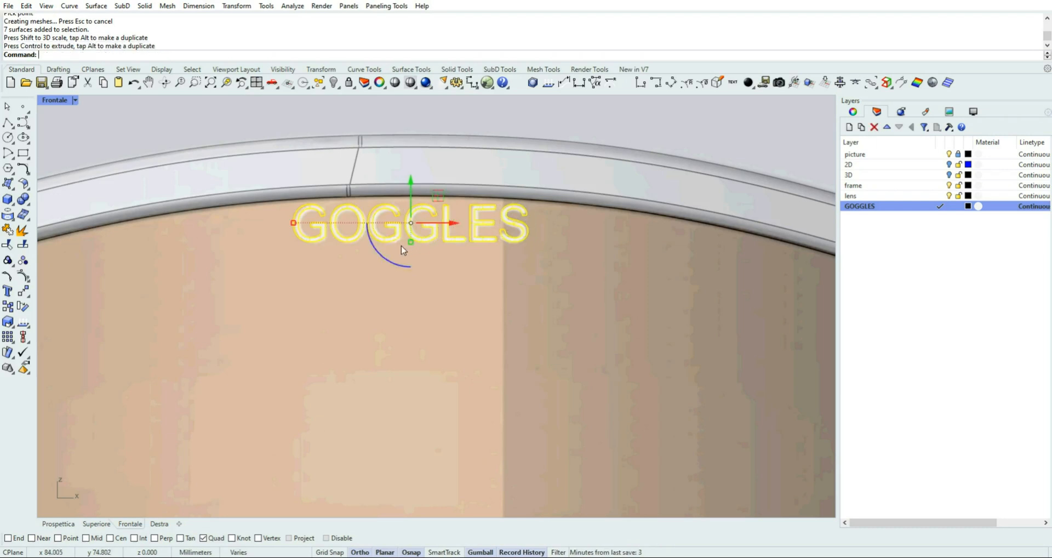
left_click(188, 122)
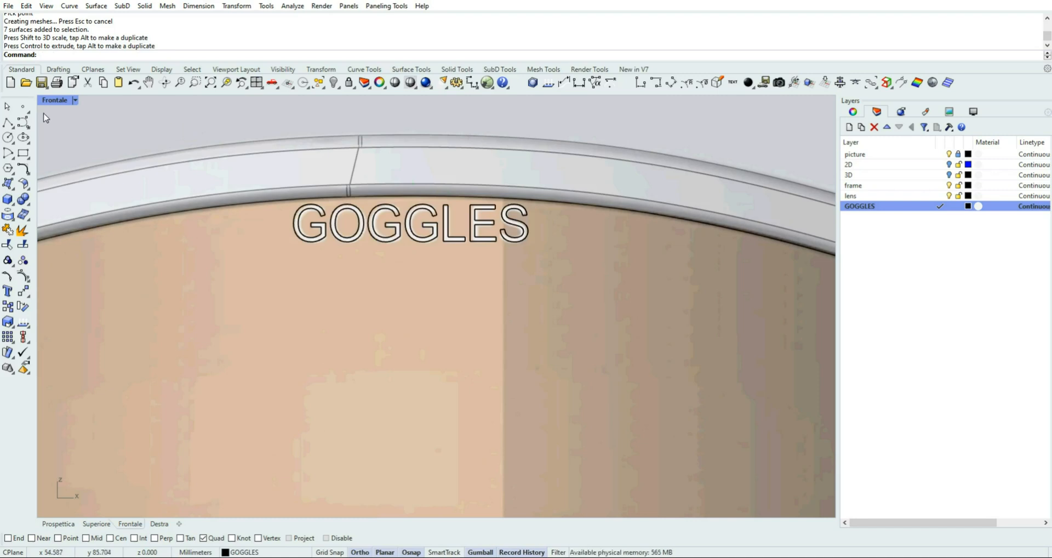
Move the GOGGLES text in the Superiore view along Y to just in front of the goggles
double_click(54, 101)
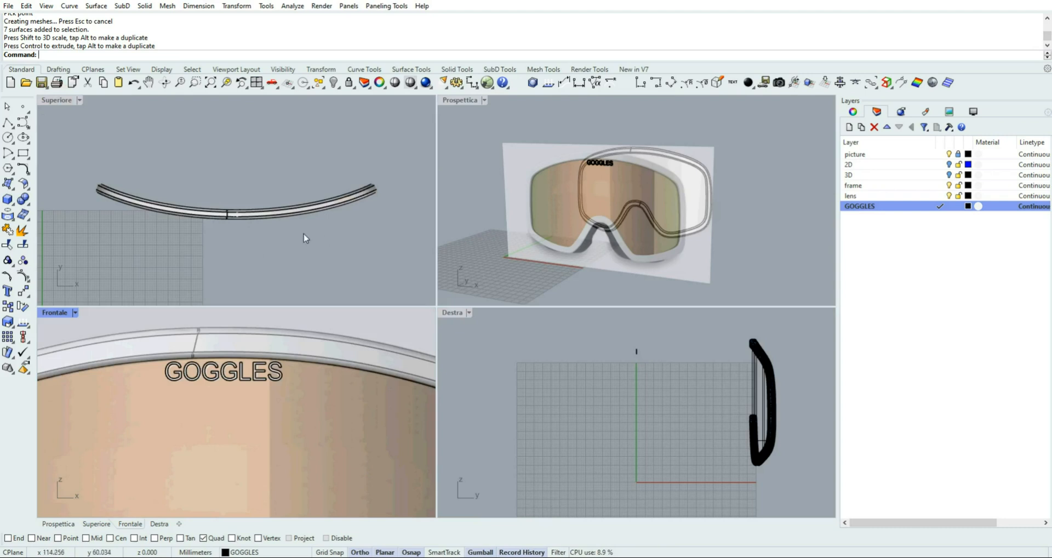
mouse_move(280, 248)
right_mouse_down()
mouse_move(291, 174)
mouse_move(267, 235)
mouse_move(267, 218)
right_mouse_up()
scroll(276, 208, "down", 2)
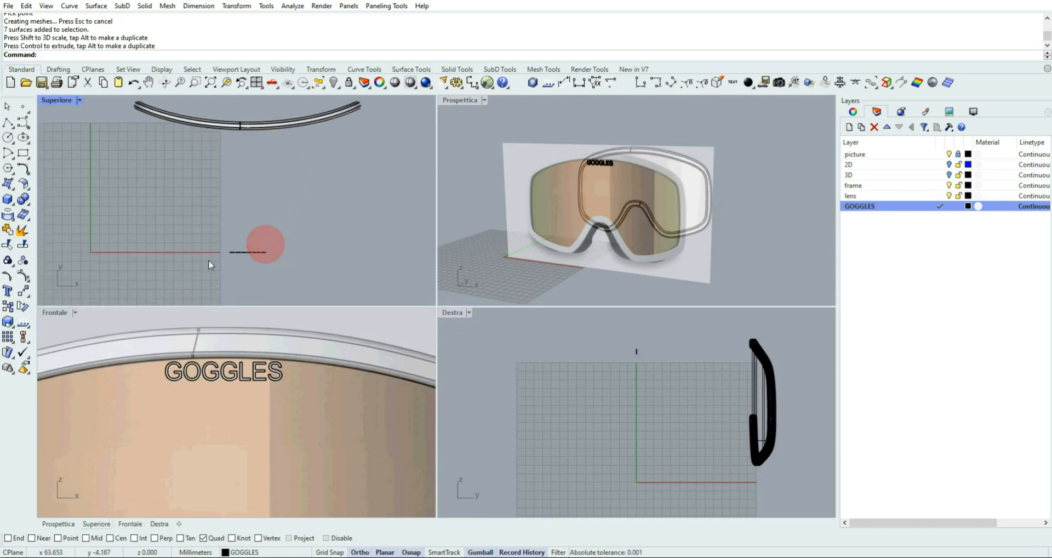
left_click_drag(211, 272, 250, 123)
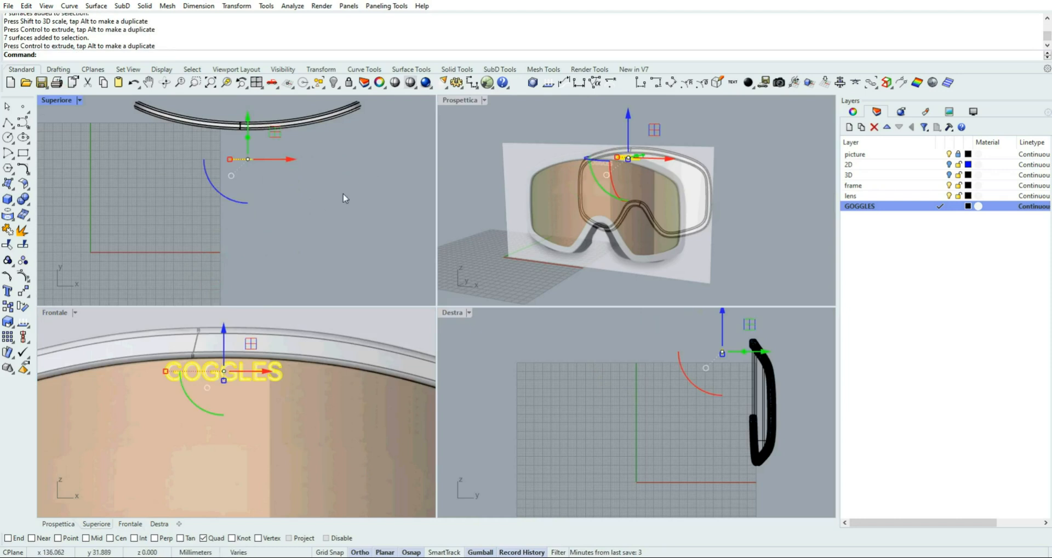
Show the text's control points, select them all with SelPt, and hide the picture layer
left_click(23, 275)
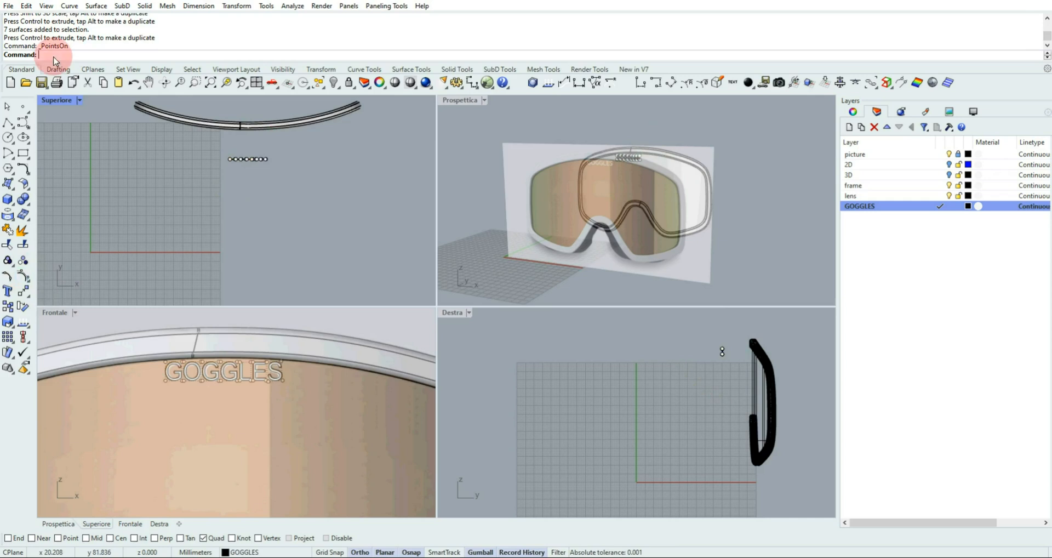
type("selpt")
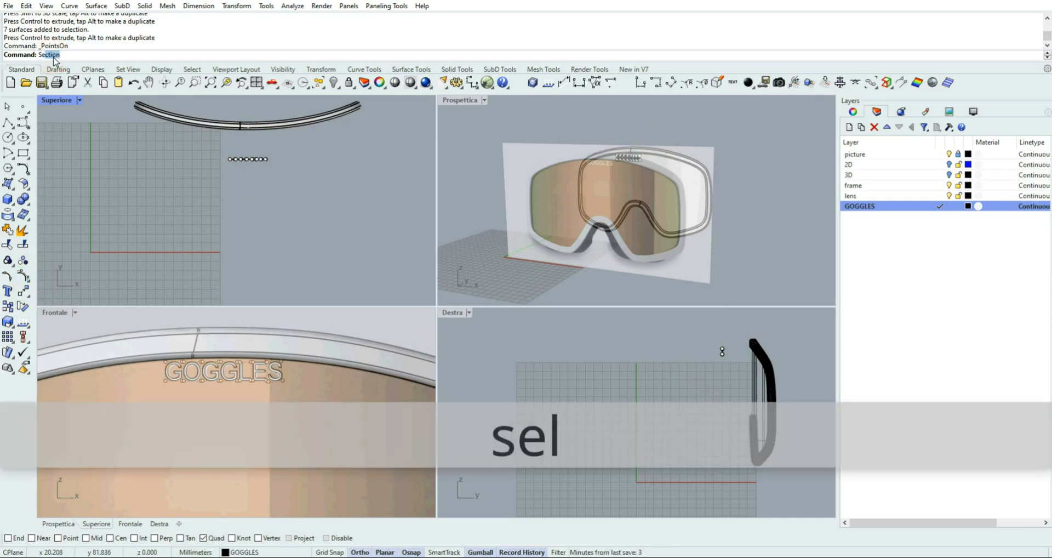
key("Return")
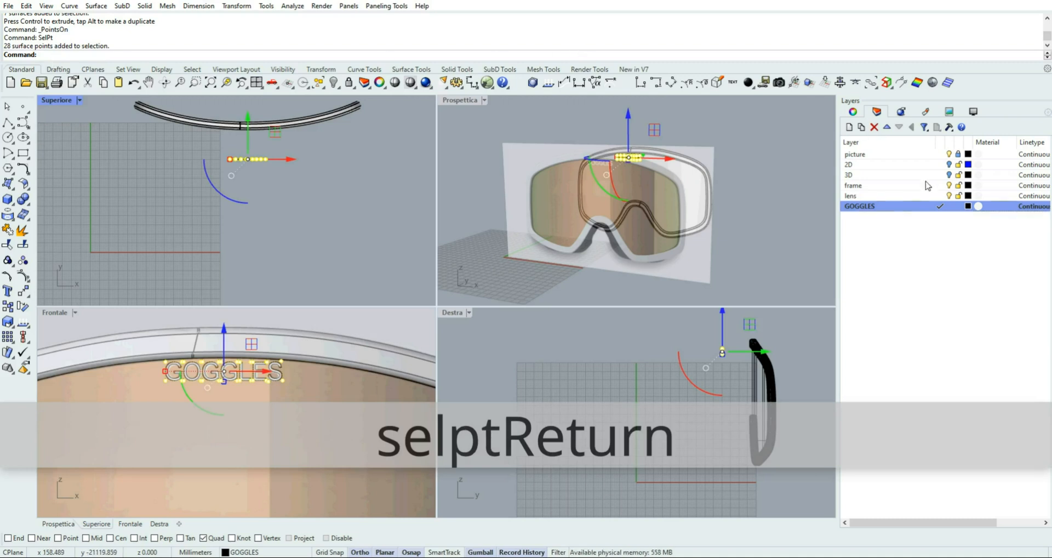
left_click(949, 154)
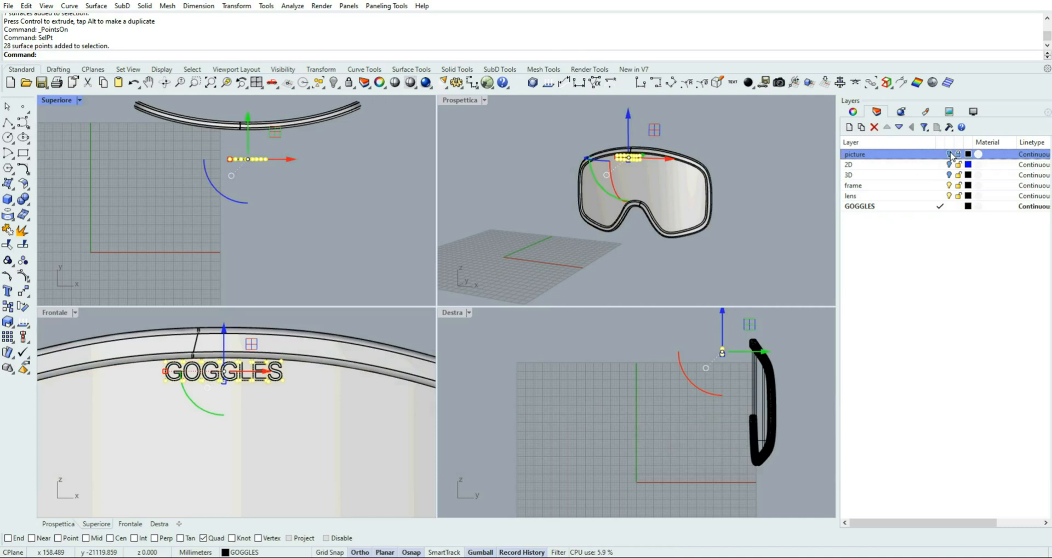
Project the selected control points onto the lens surface from the Frontale view, keeping DeleteInput=No and Direction=CPlaneZ
double_click(54, 313)
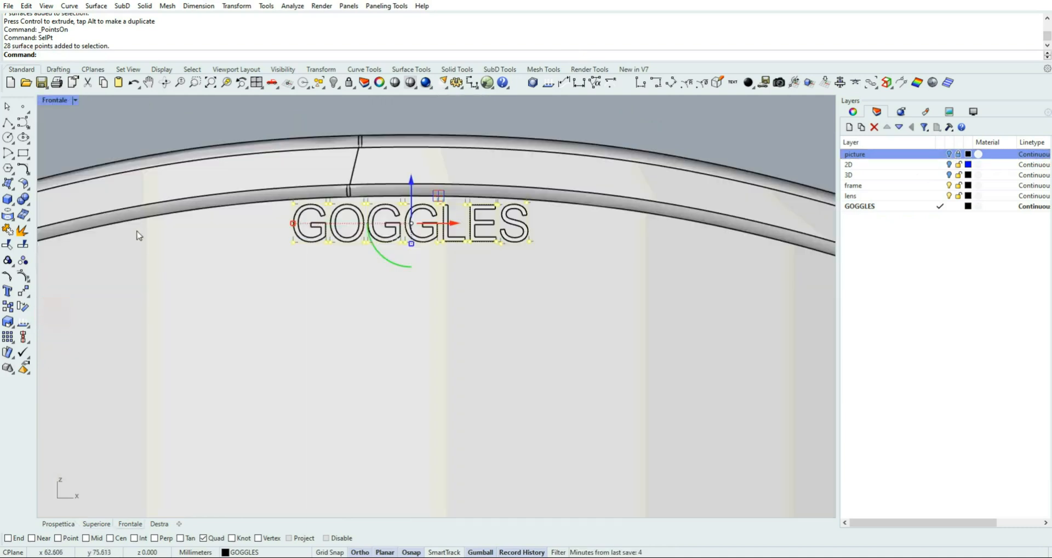
left_click(8, 216)
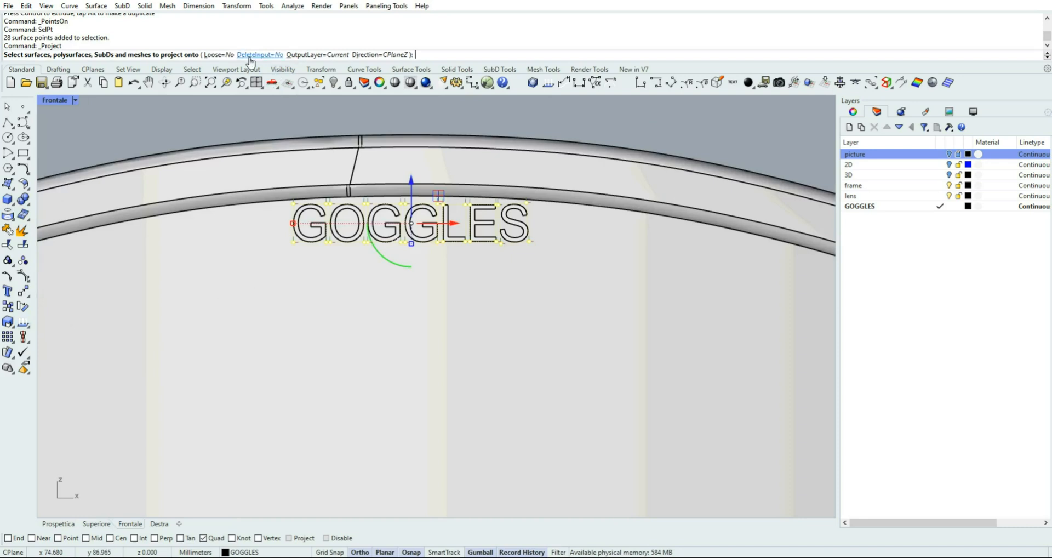
left_click(267, 302)
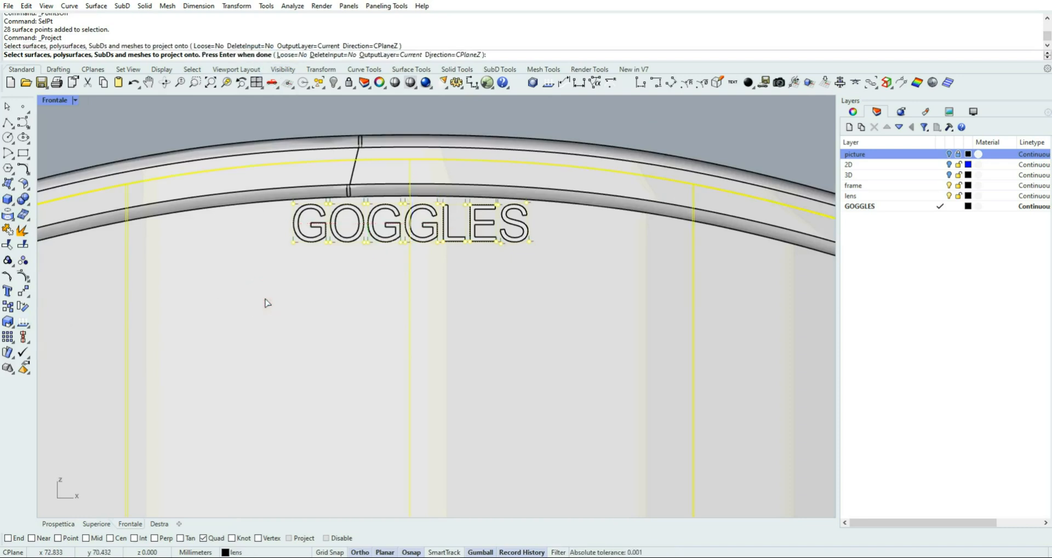
right_click(267, 302)
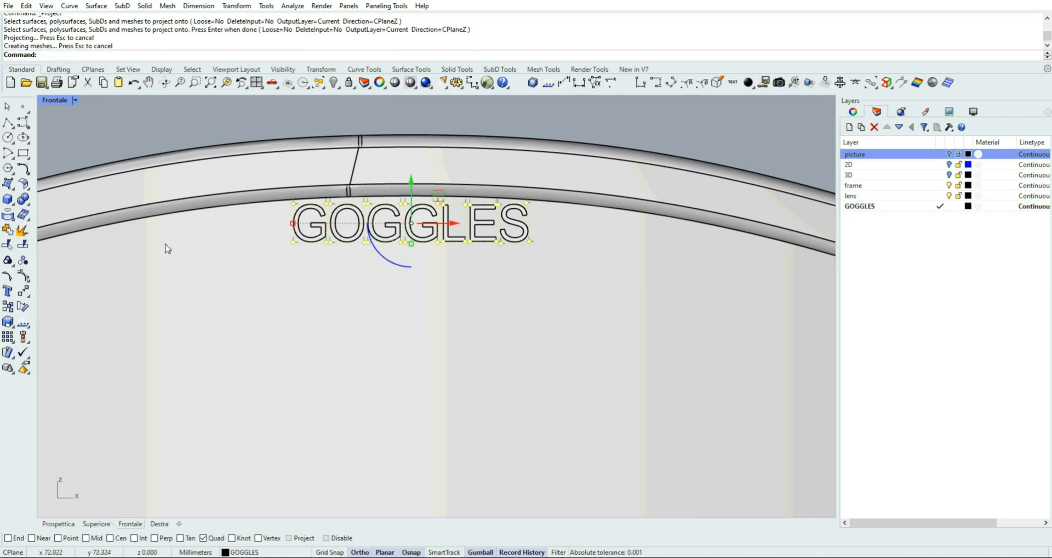
Turn off the control points and delete the original flat GOGGLES text in front of the lens in the perspective view
double_click(57, 101)
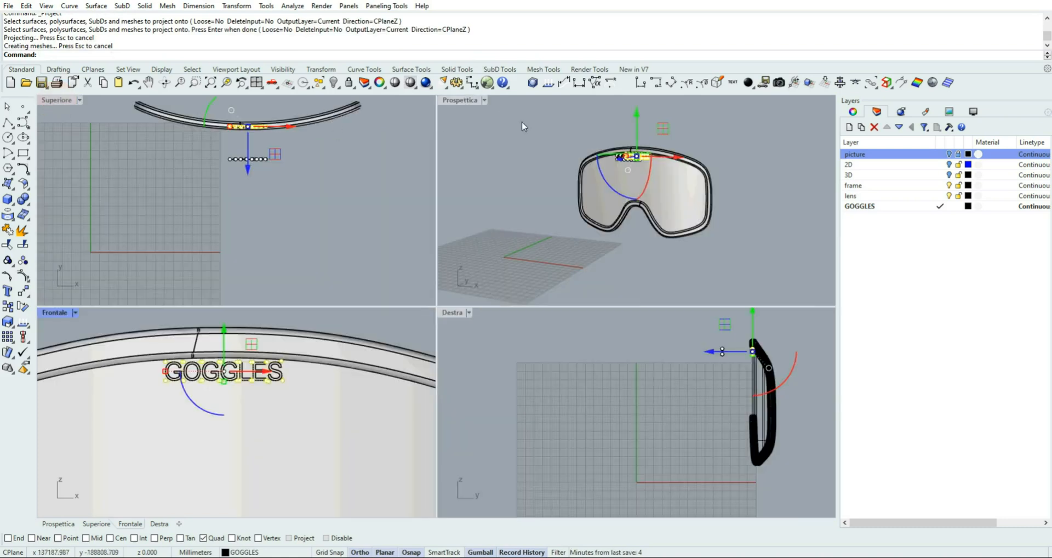
double_click(462, 102)
scroll(432, 221, "up", 8)
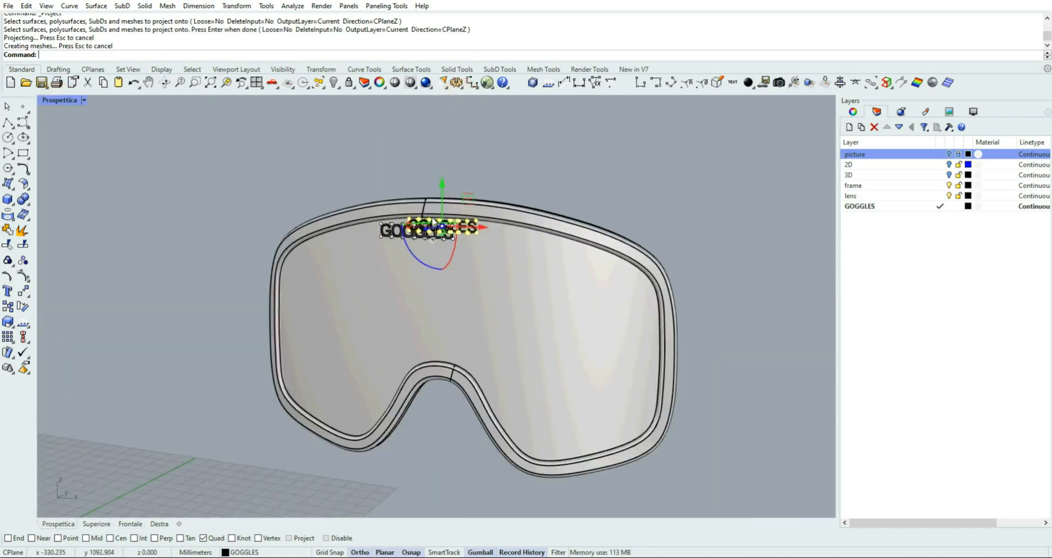
right_click_drag(549, 153, 520, 159)
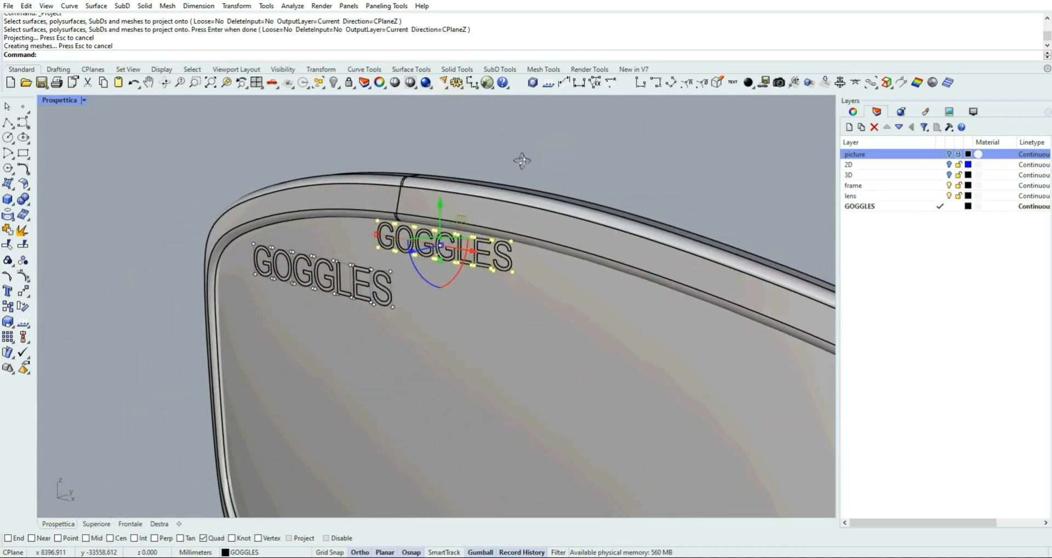
left_click(482, 158)
mouse_move(587, 199)
right_mouse_down()
mouse_move(597, 195)
mouse_move(564, 195)
mouse_move(597, 193)
right_mouse_up()
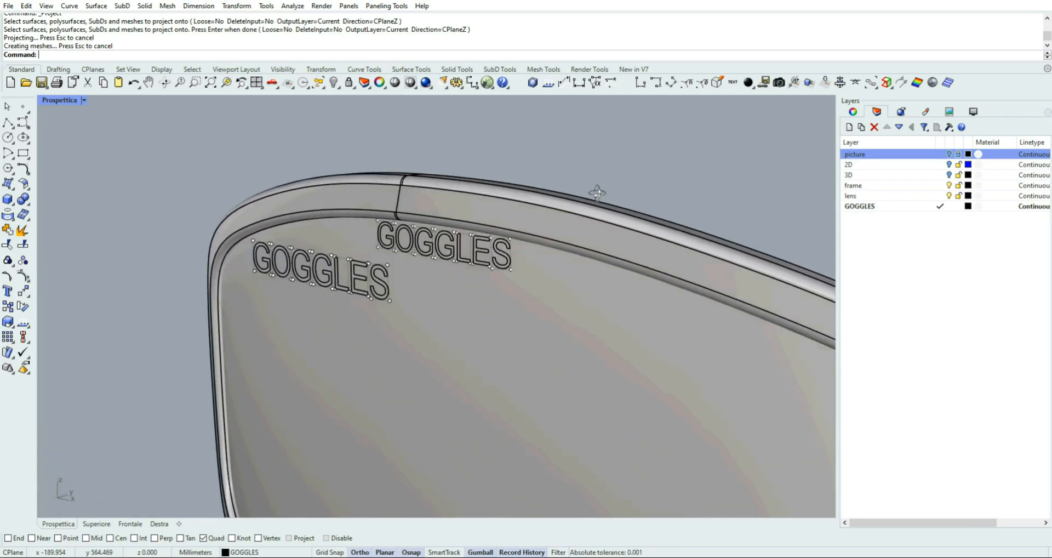
right_click_drag(597, 193, 551, 206)
left_click_drag(168, 213, 170, 212)
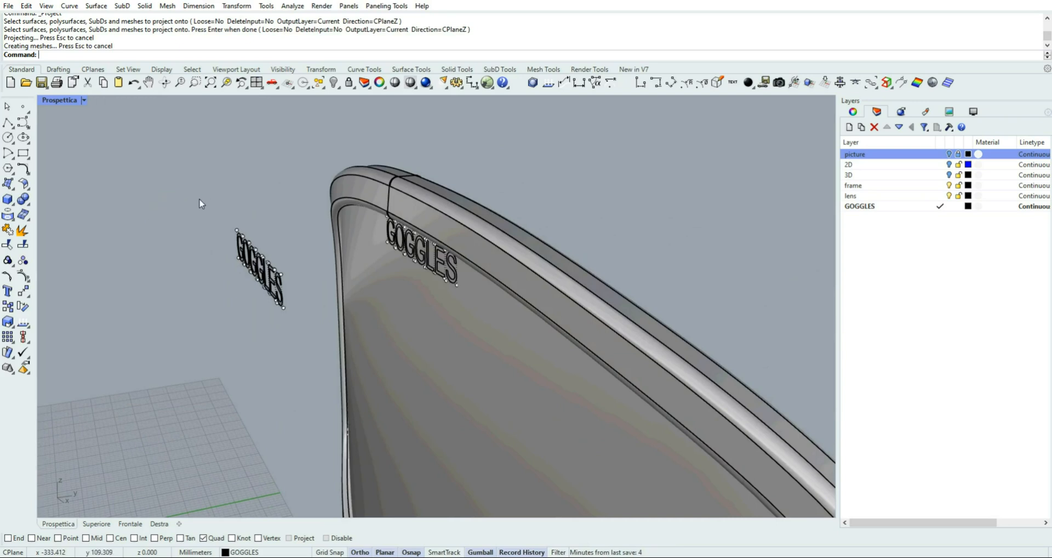
key("Escape")
key("Escape")
left_click_drag(200, 200, 294, 340)
key("Delete")
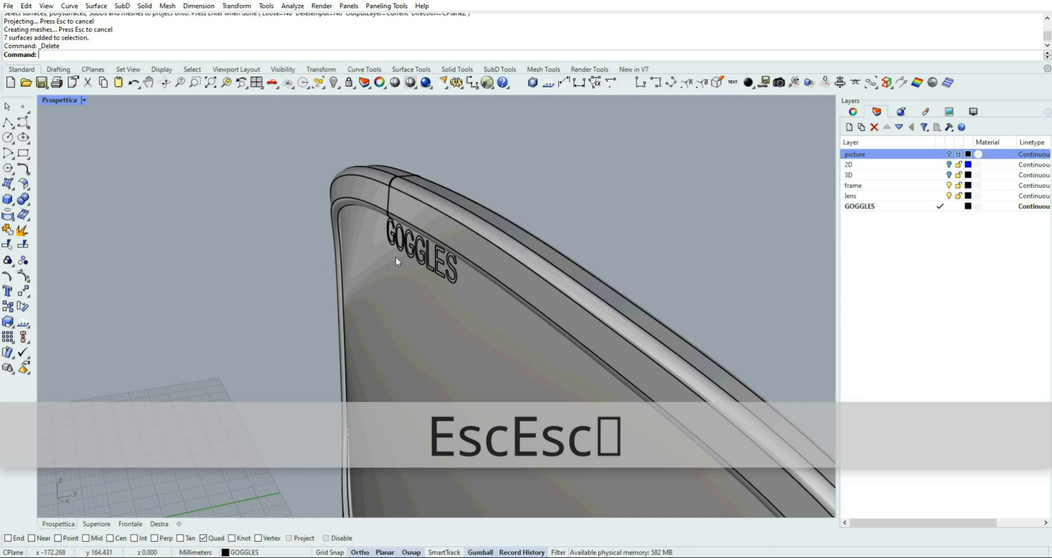
Extrude the curved GOGGLES lettering on the lens by -0.3 mm along the Y axis
left_click(416, 261)
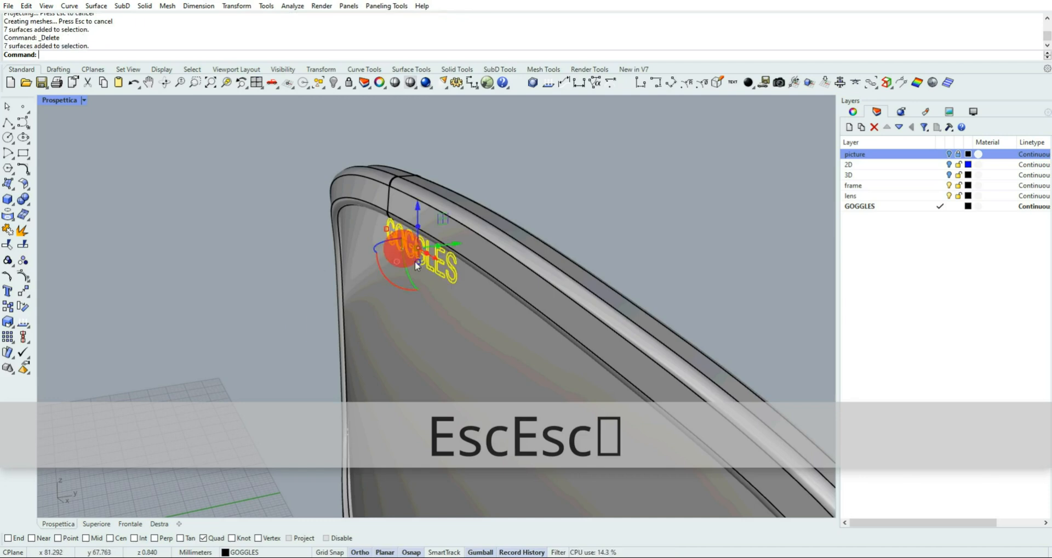
scroll(422, 267, "up", 5)
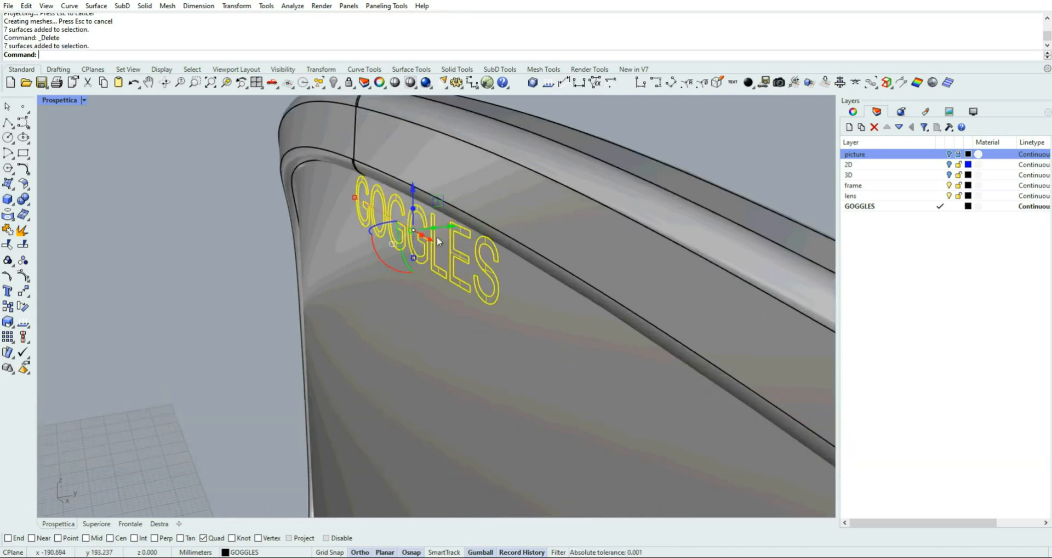
left_click(433, 228)
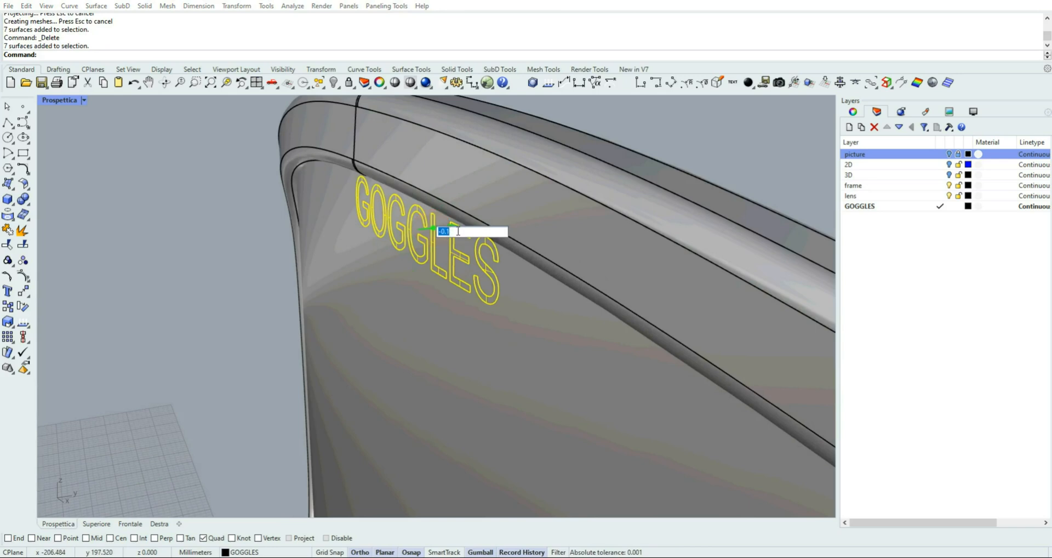
type("-0.")
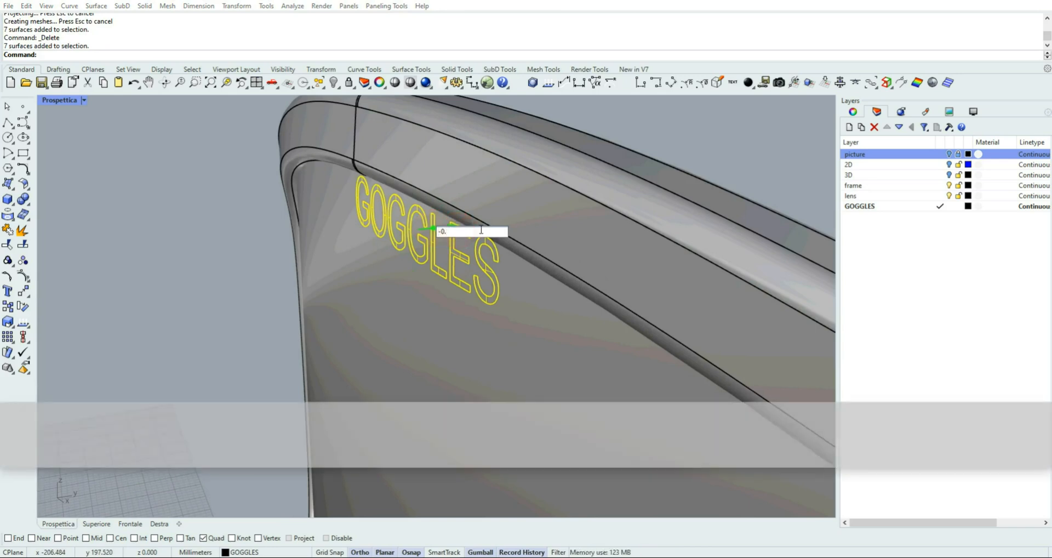
type("13")
key("Return")
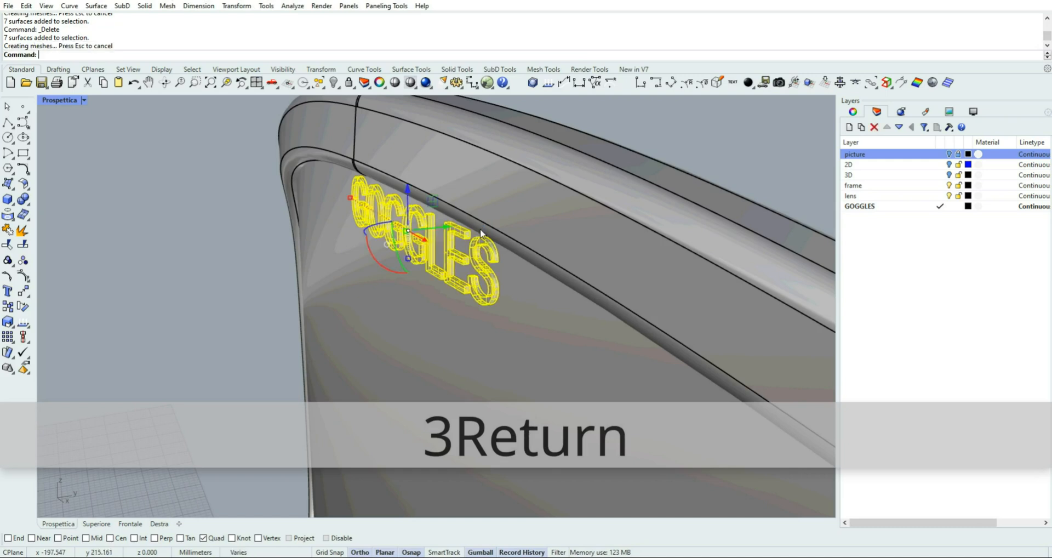
Cancel the accidentally started projection and undo the last extrusion of the GOGGLES lettering
left_click(252, 237)
right_click(281, 262)
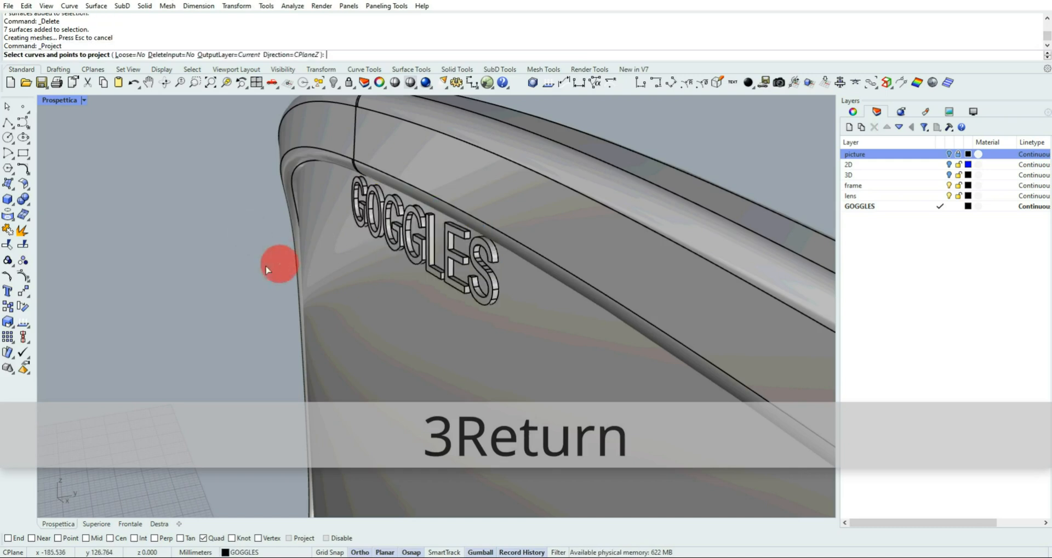
right_click_drag(264, 266, 246, 255)
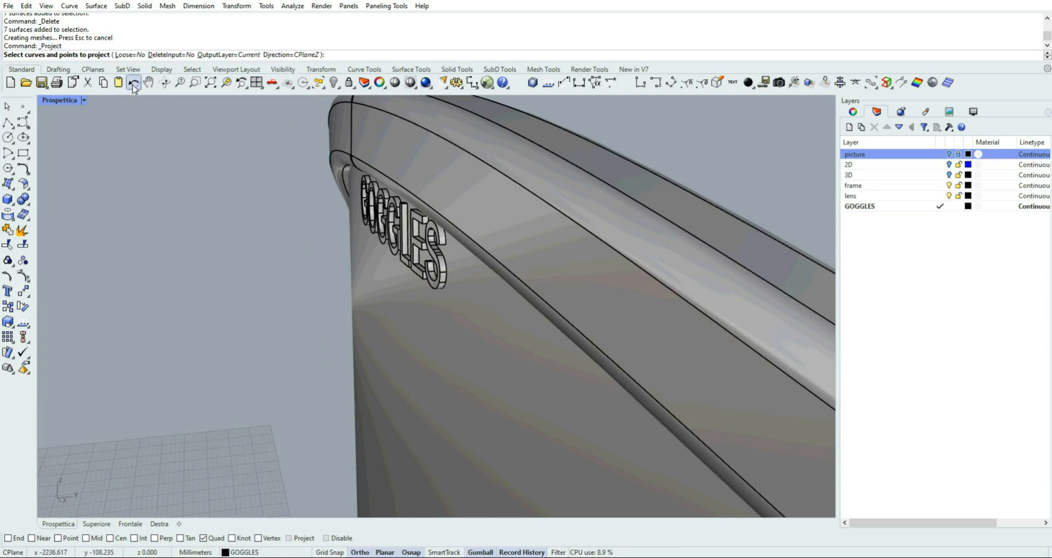
key("Escape")
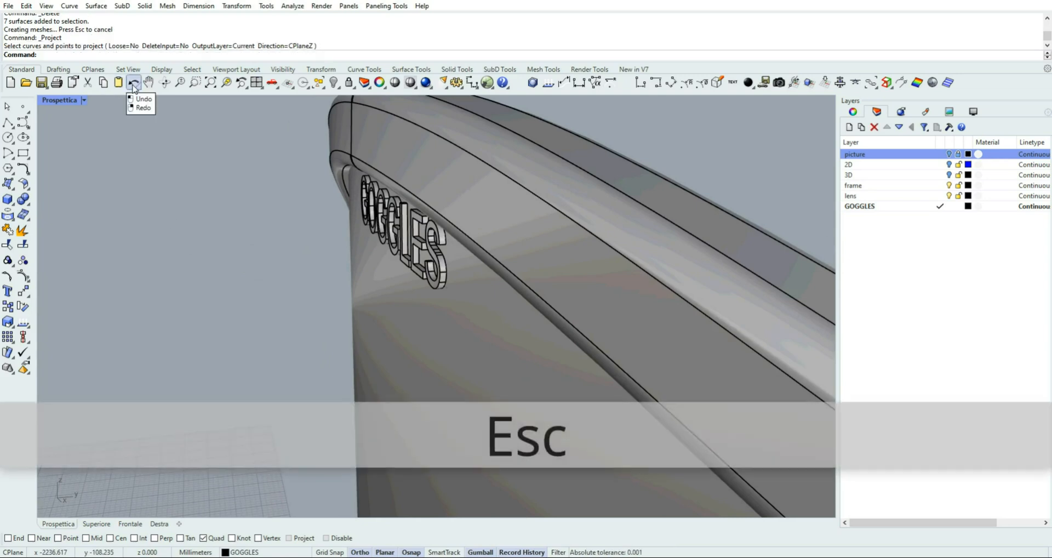
left_click(133, 82)
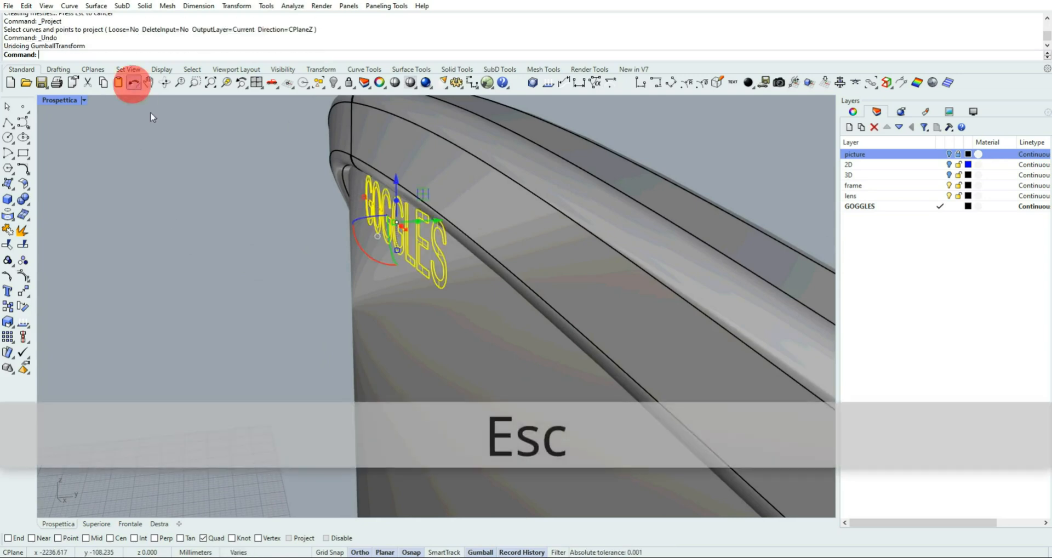
Extrude the curved GOGGLES lettering on the lens by -0.1 mm along the Y axis
left_click(418, 223)
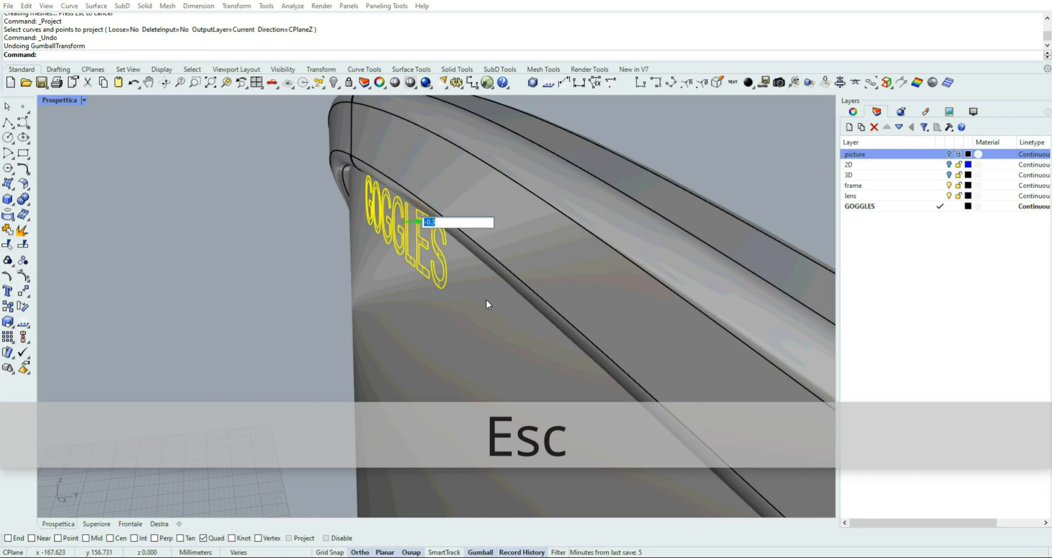
type("-0.1")
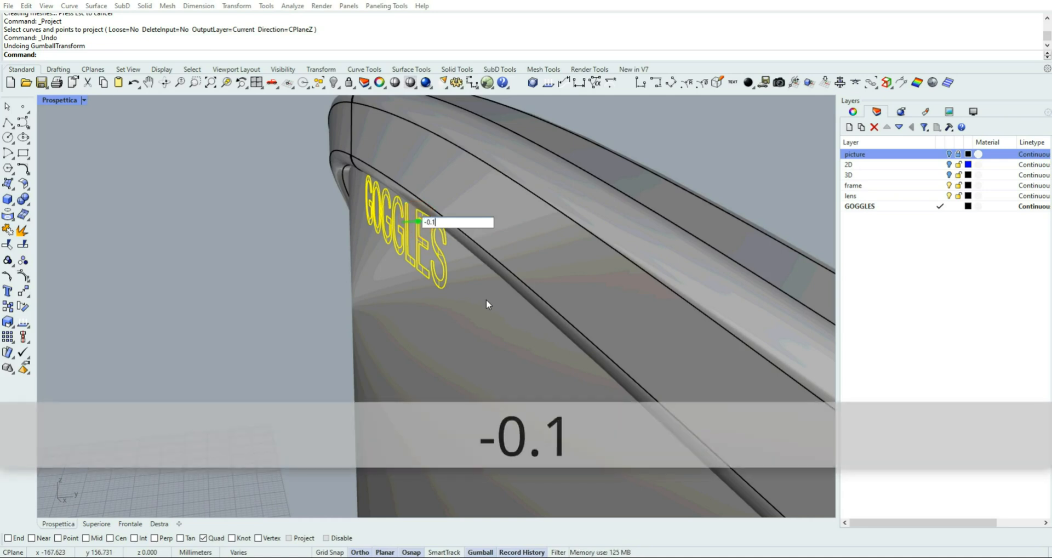
key("Return")
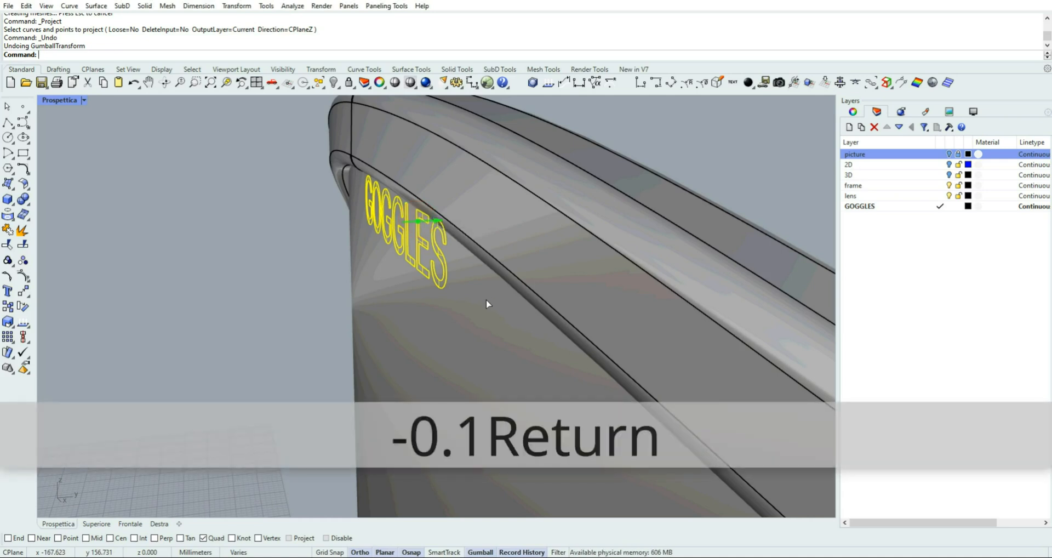
left_click(189, 229)
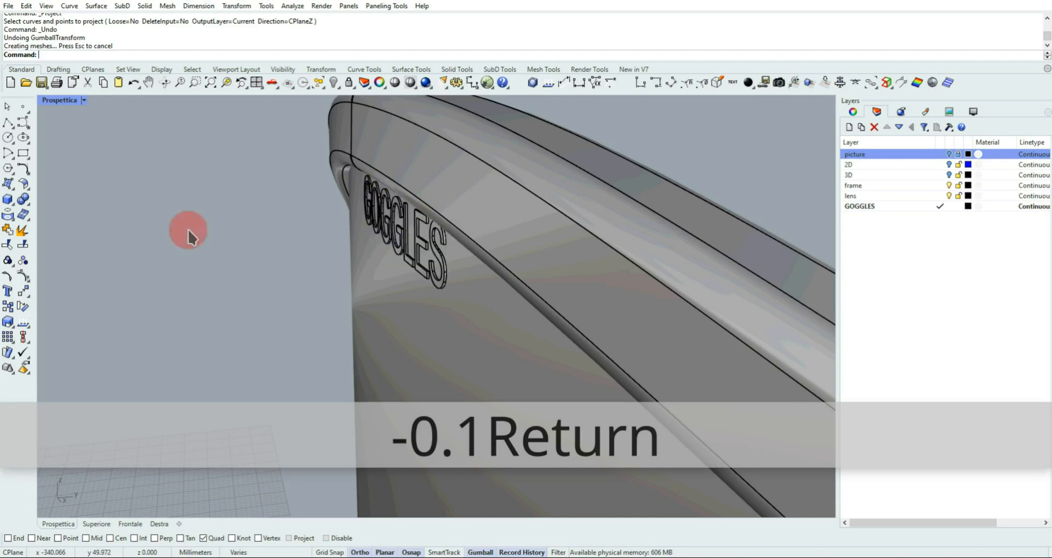
scroll(274, 280, "down", 7)
right_click_drag(281, 281, 381, 260)
scroll(381, 262, "down", 2)
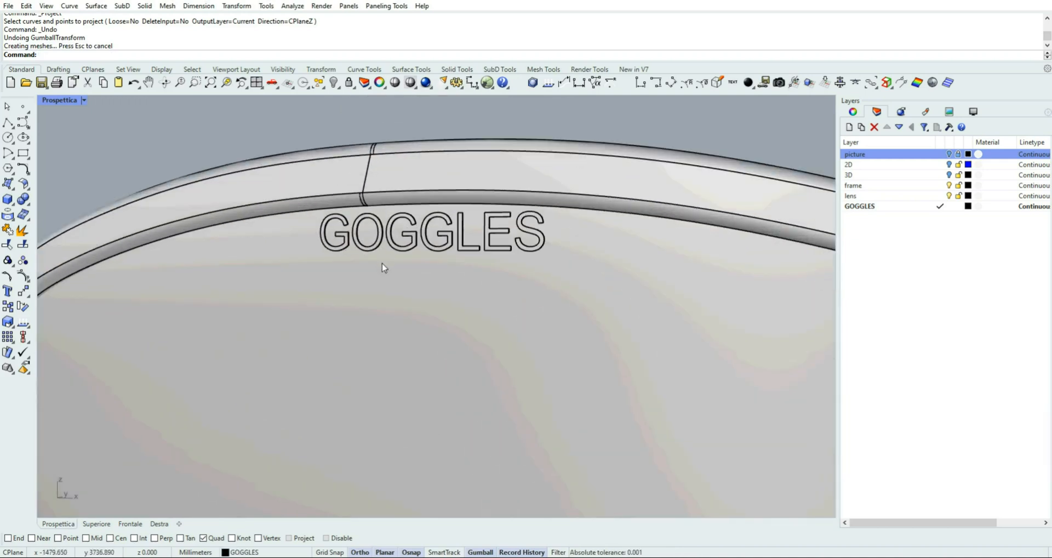
Select the raised GOGGLES lettering and create a new Plastic material named goggles
scroll(383, 265, "up", 3)
left_click(390, 230)
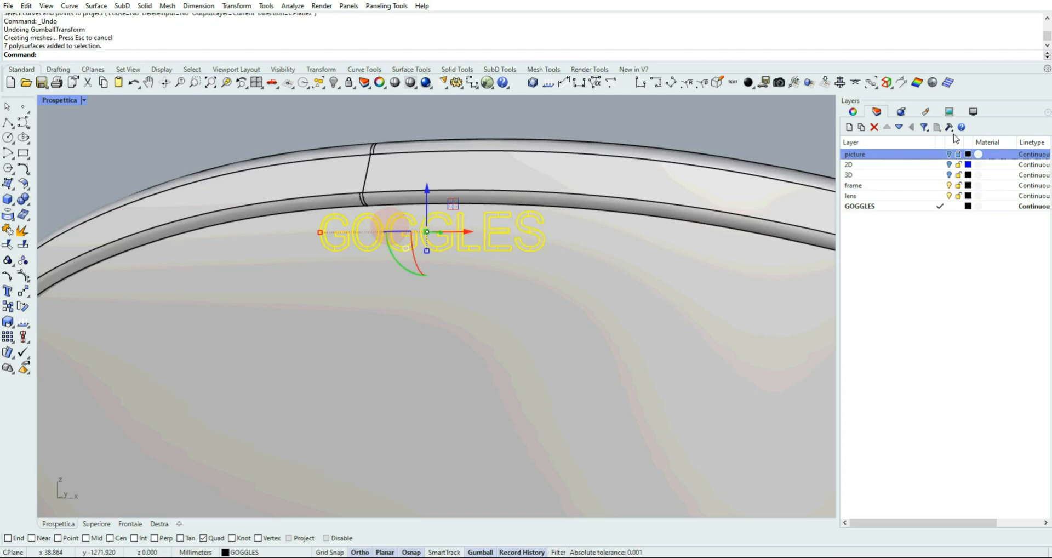
left_click(925, 112)
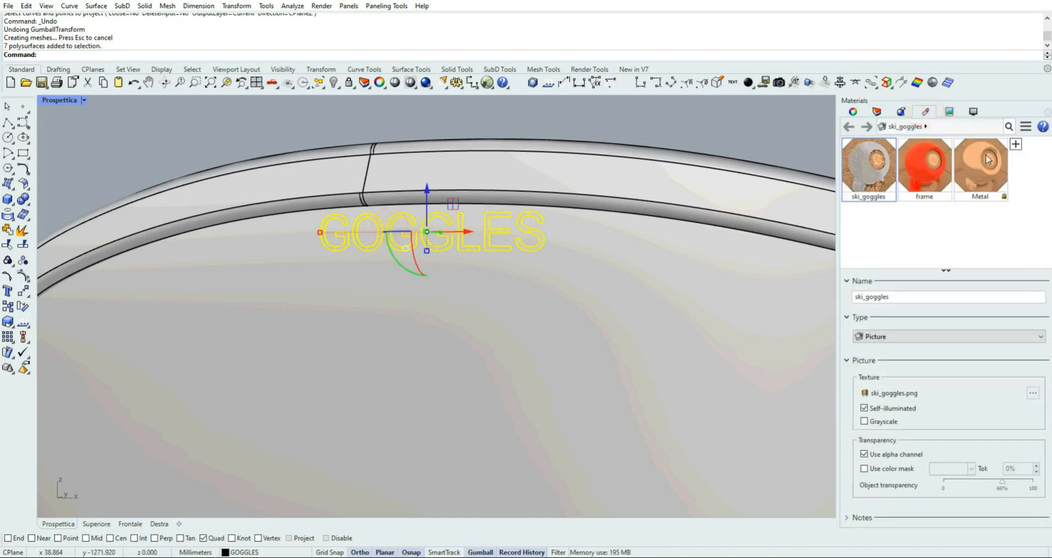
left_click(1016, 144)
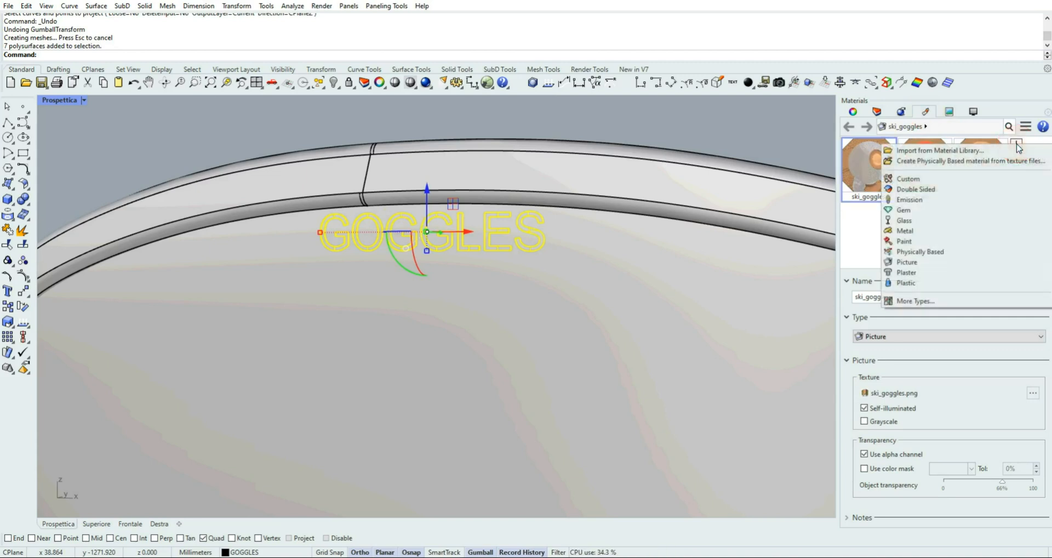
left_click(912, 283)
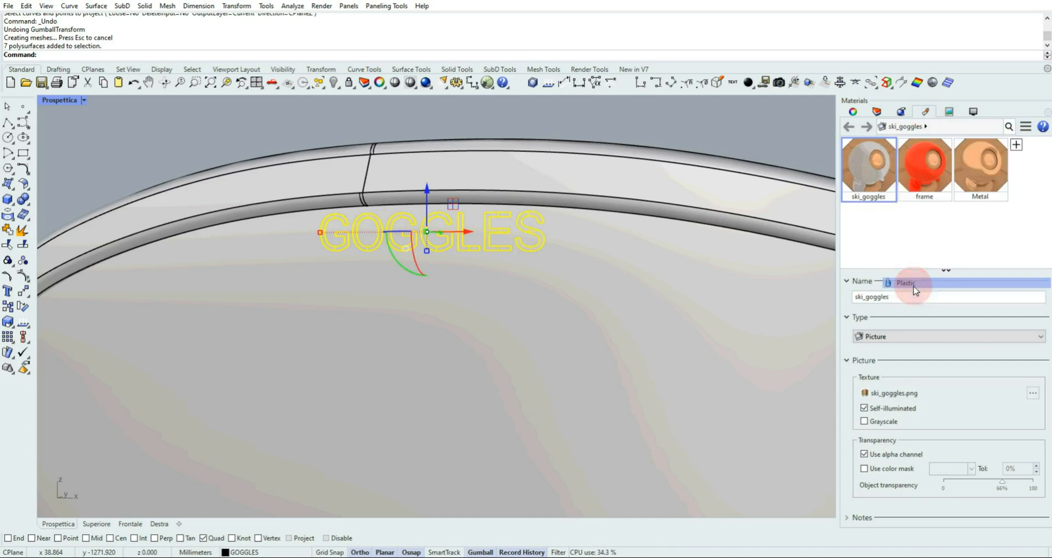
double_click(890, 296)
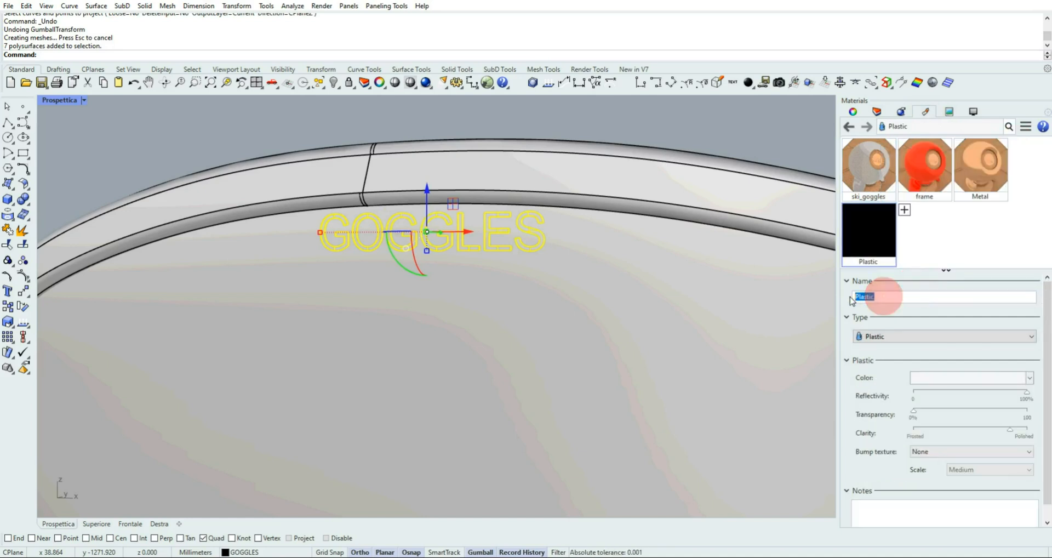
type("goggles")
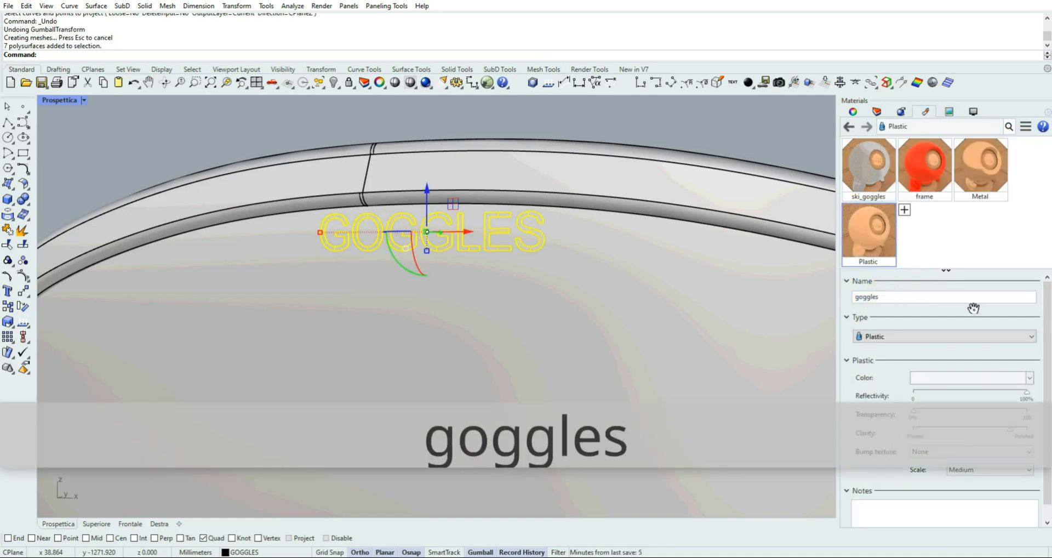
key("Return")
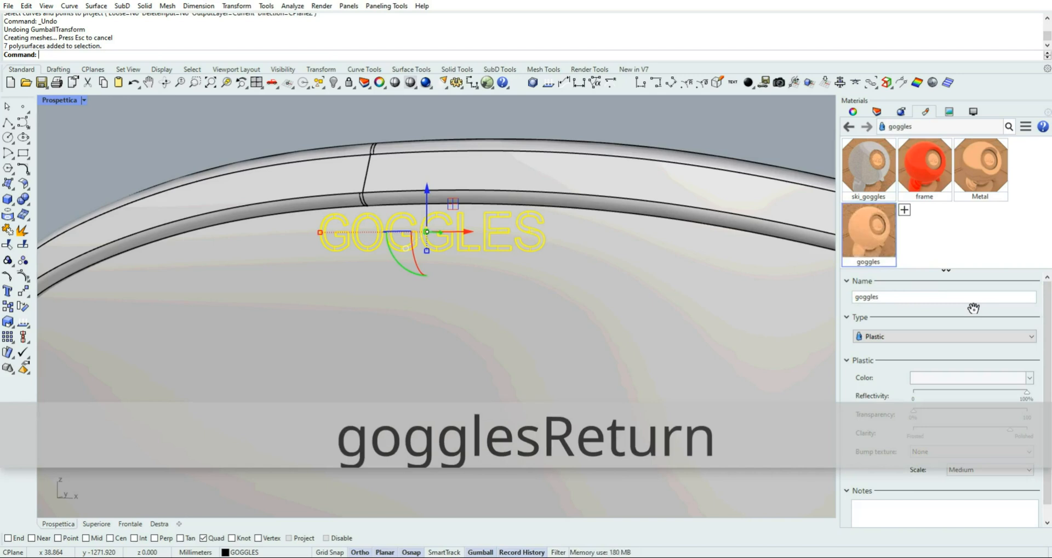
Assign the goggles material to the selected lettering objects and clear the selection
right_click(876, 228)
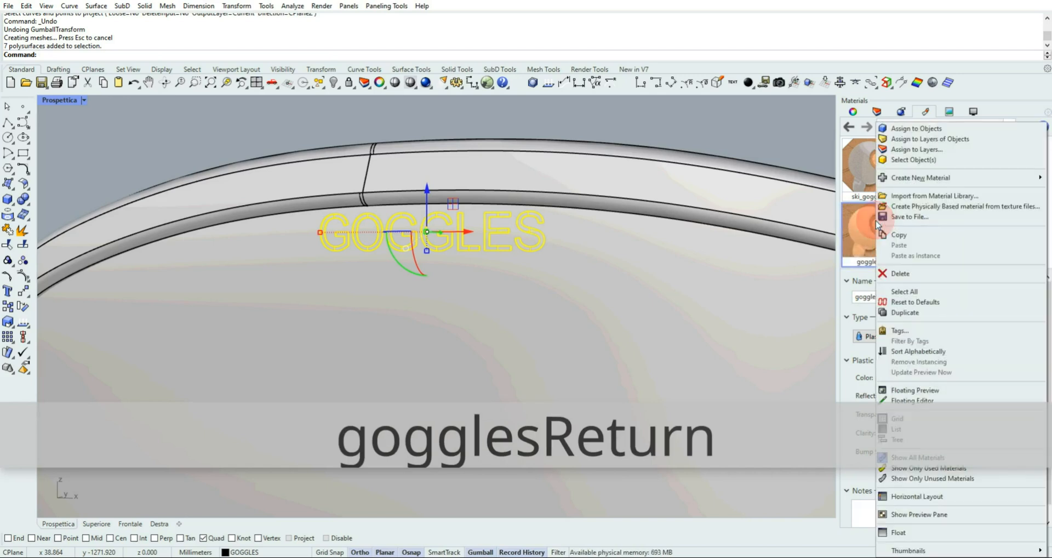
left_click(921, 127)
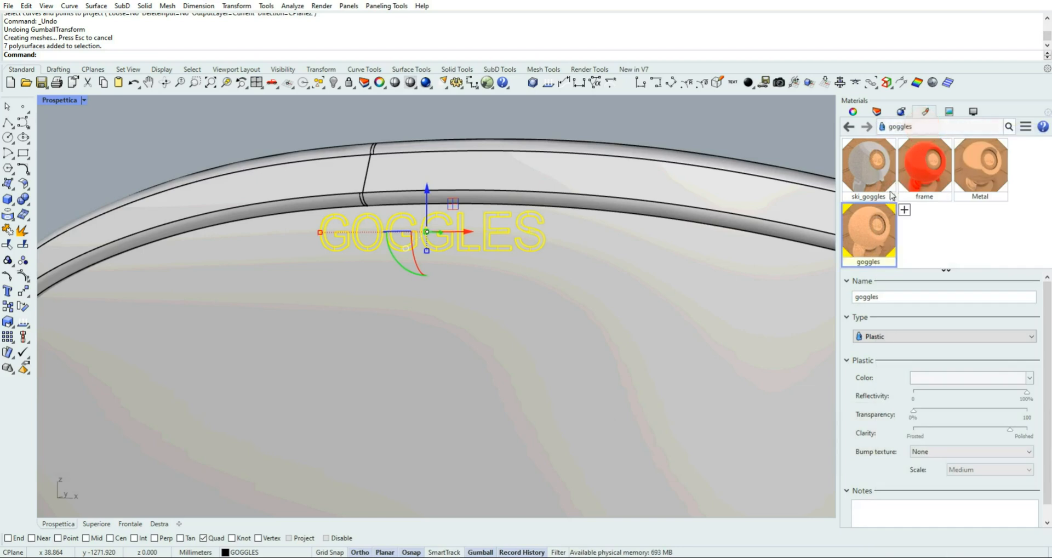
left_click(616, 118)
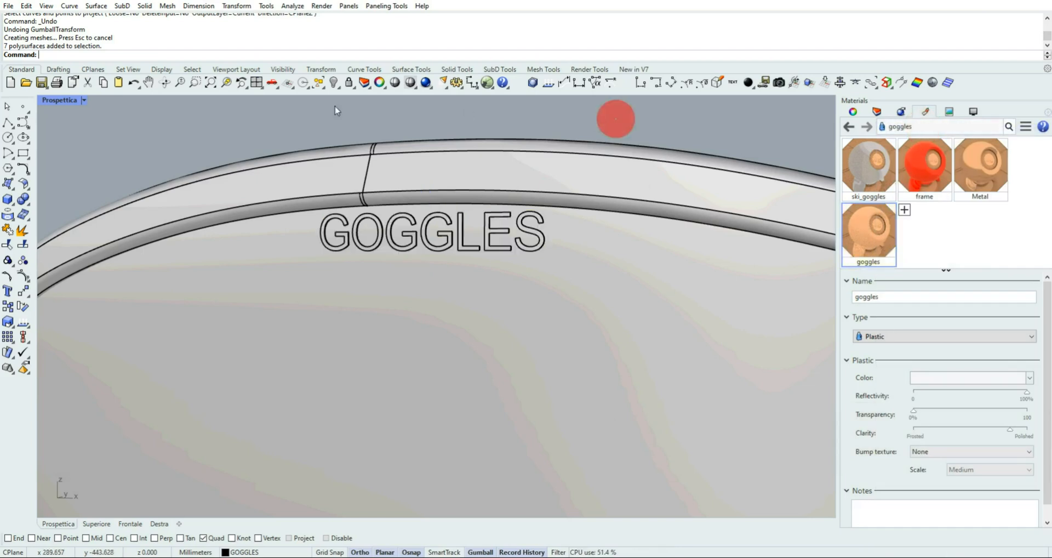
Show the whole goggles model in the perspective view using the Rendered display mode
left_click(209, 83)
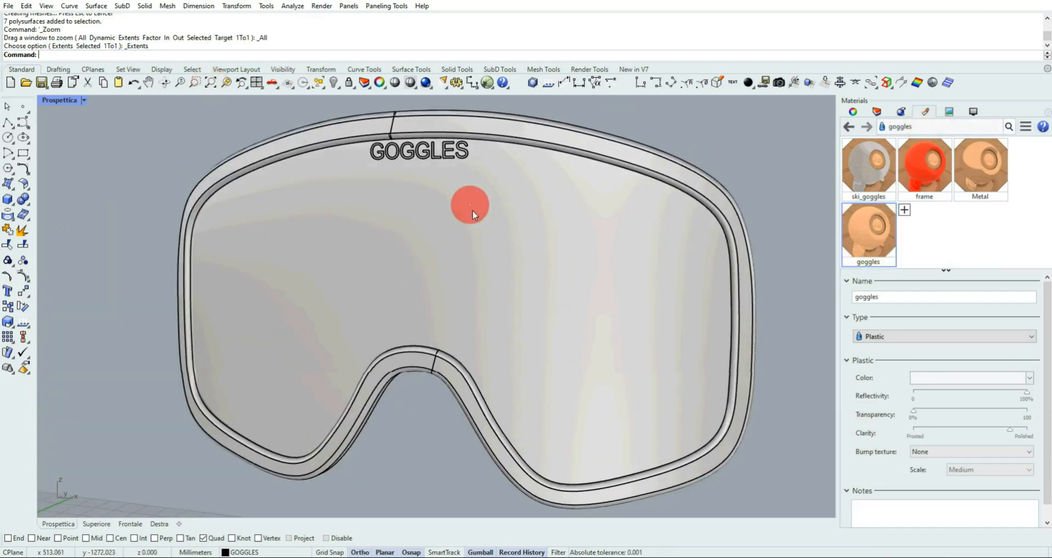
left_click(472, 209)
scroll(474, 215, "down", 2)
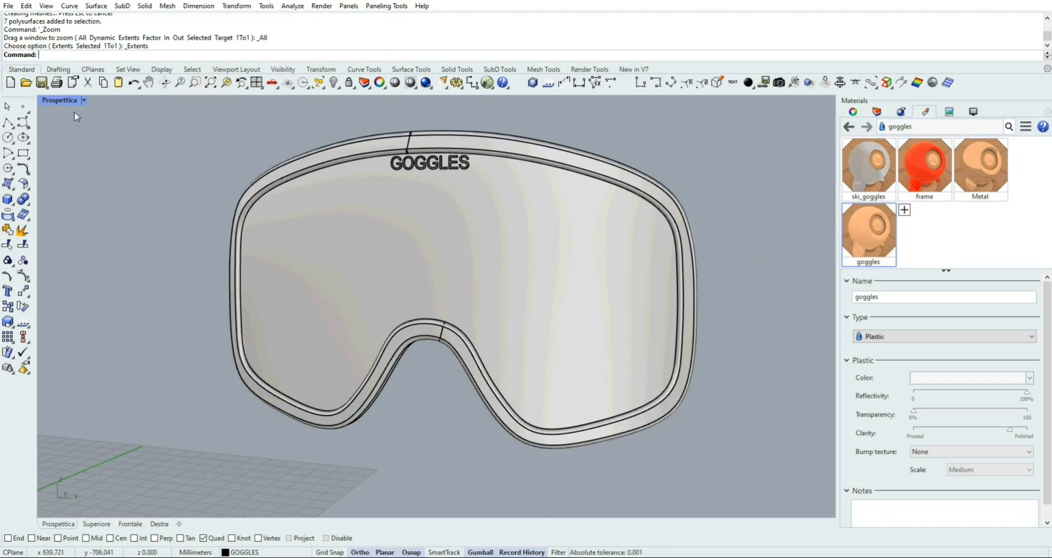
left_click(84, 100)
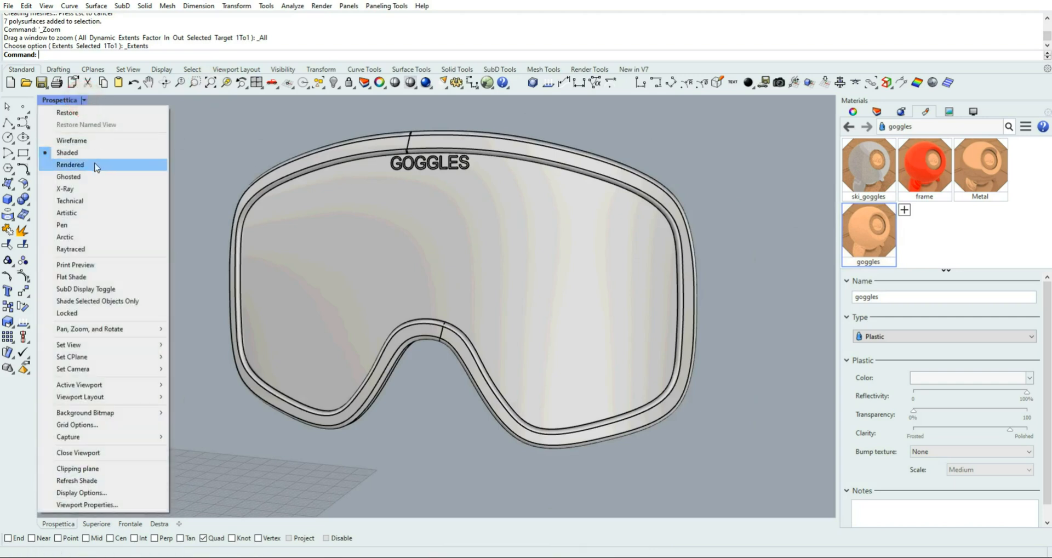
left_click(95, 164)
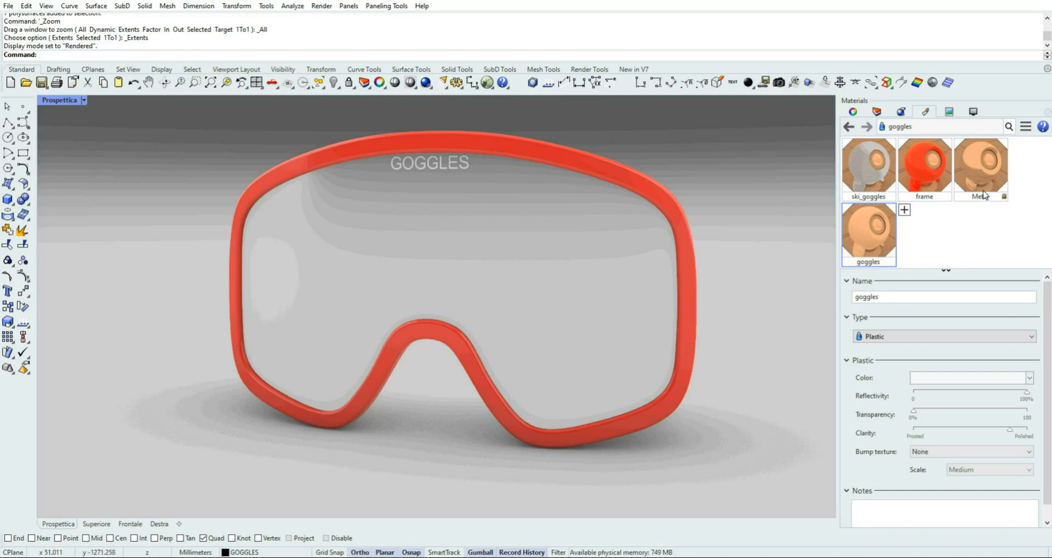
Set the colour of the lens's Metal material to Gold (Yellow) from the custom color list
left_click(980, 161)
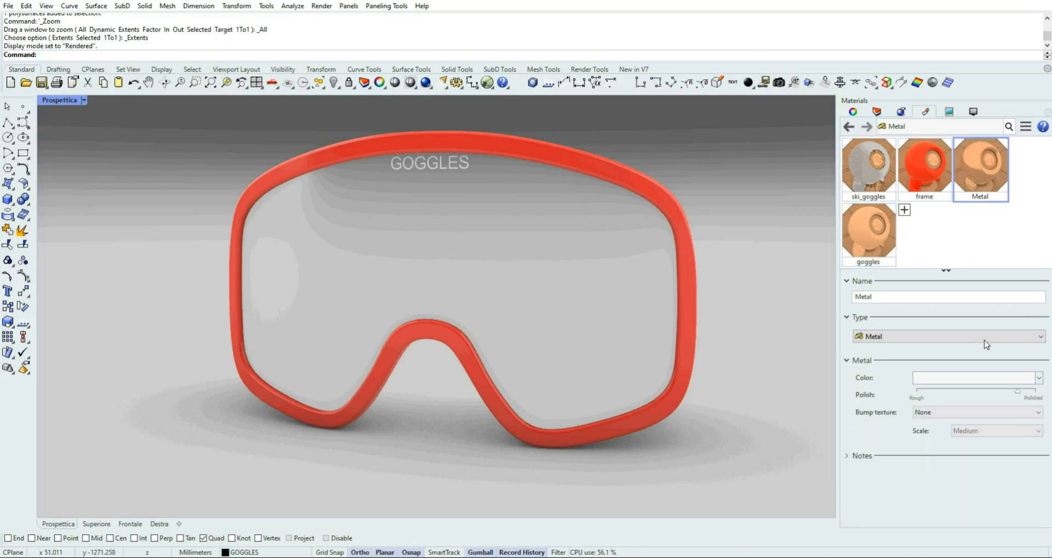
left_click(998, 377)
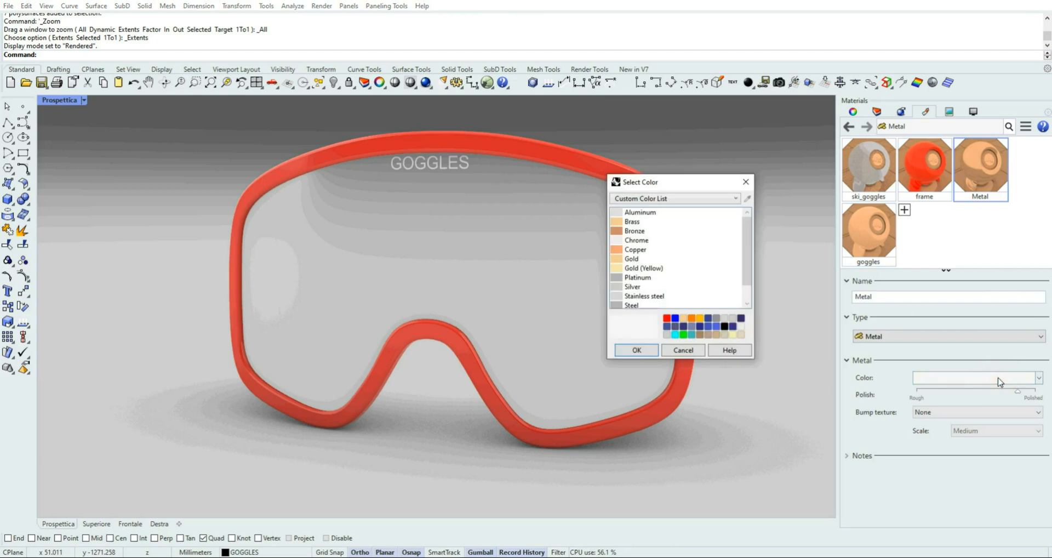
left_click(622, 270)
left_click(645, 346)
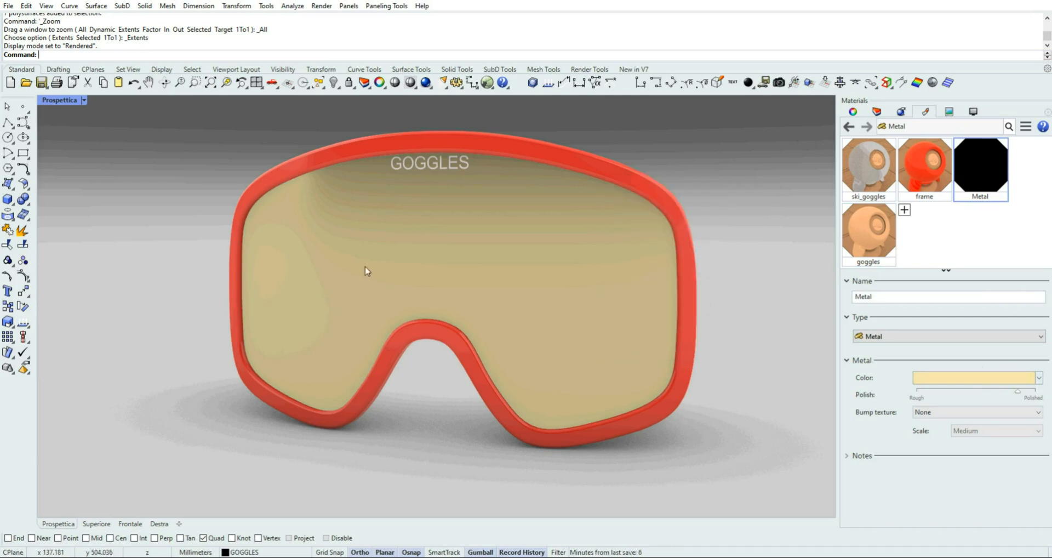
Raise the clarity of the frame material and the polish of the Metal material further towards Polished
left_click(927, 166)
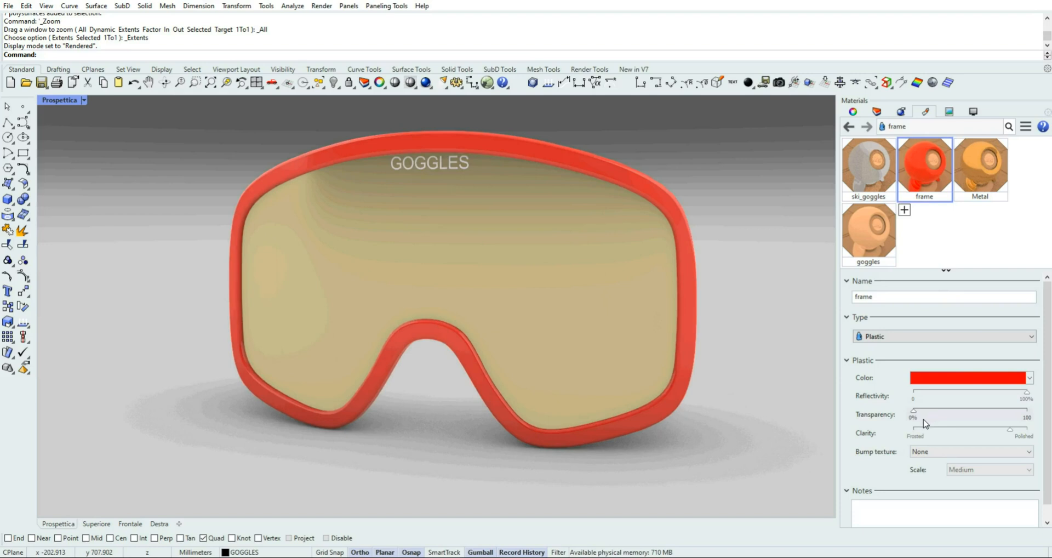
left_click(1012, 431)
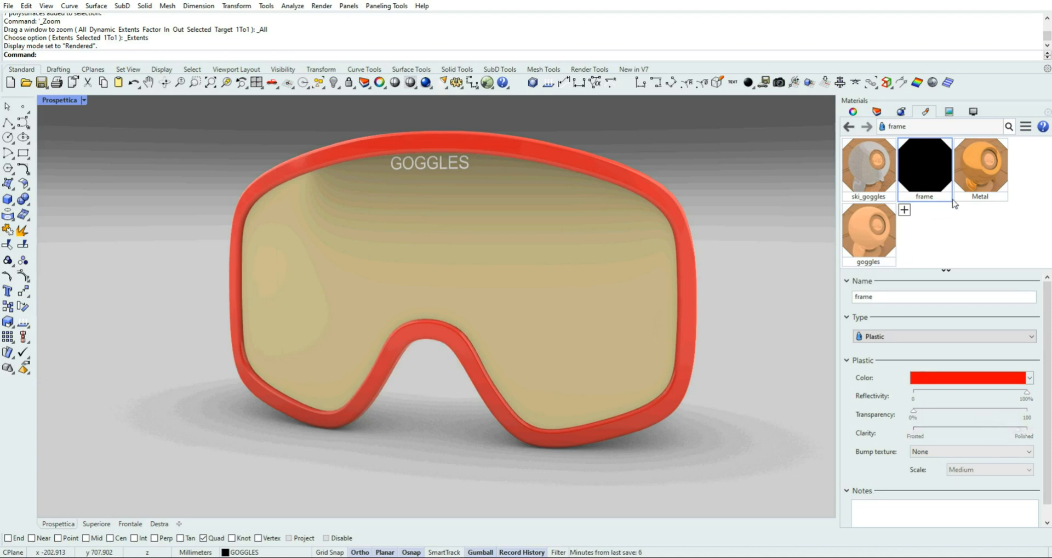
left_click(968, 183)
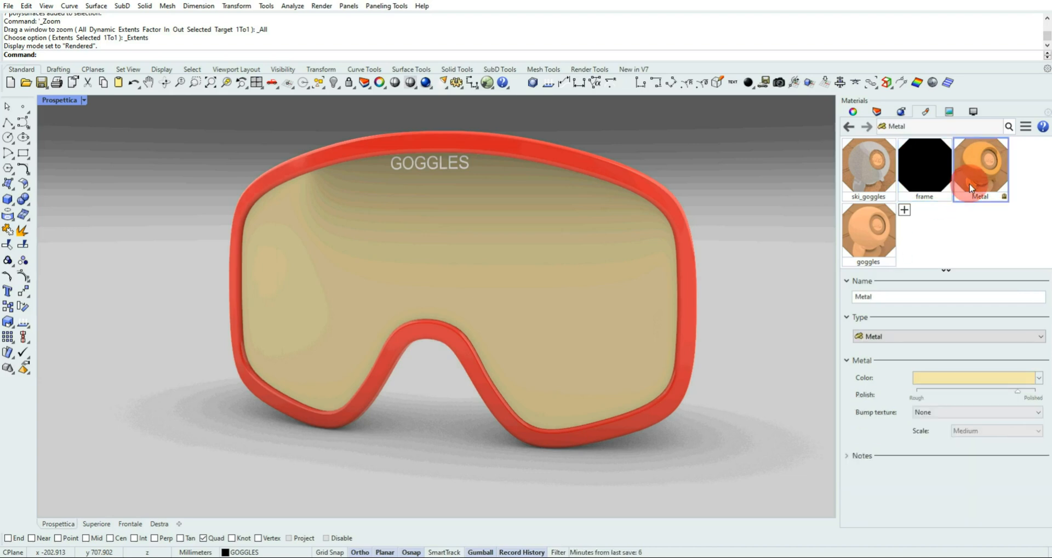
left_click(1016, 394)
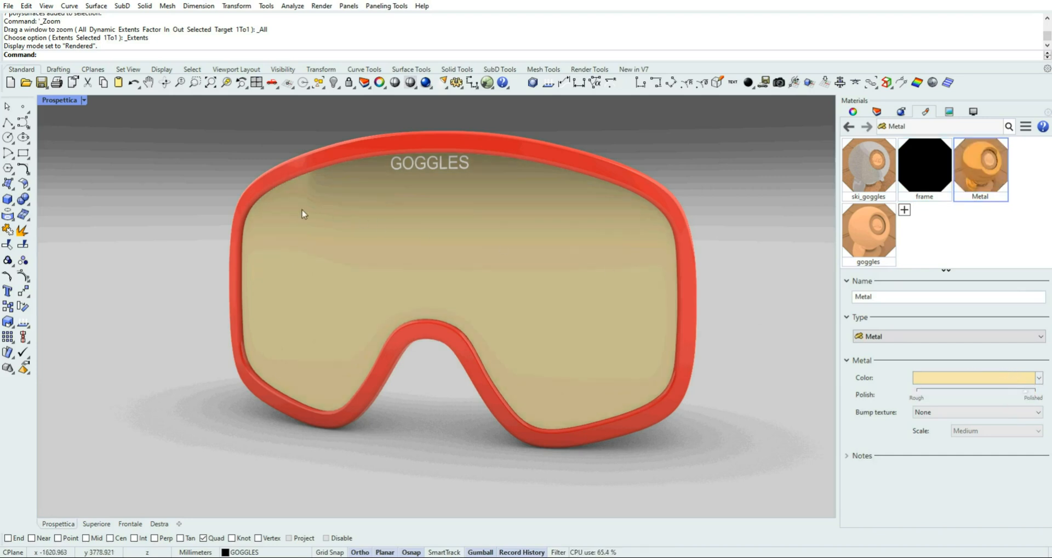
Turn the rendered goggles slightly in the perspective view and save the model file
mouse_move(162, 245)
right_mouse_down()
mouse_move(239, 248)
mouse_move(270, 237)
mouse_move(277, 218)
mouse_move(312, 220)
mouse_move(235, 231)
mouse_move(223, 258)
mouse_move(227, 302)
mouse_move(277, 265)
mouse_move(350, 251)
mouse_move(350, 235)
mouse_move(256, 241)
mouse_move(200, 230)
mouse_move(165, 238)
right_mouse_up()
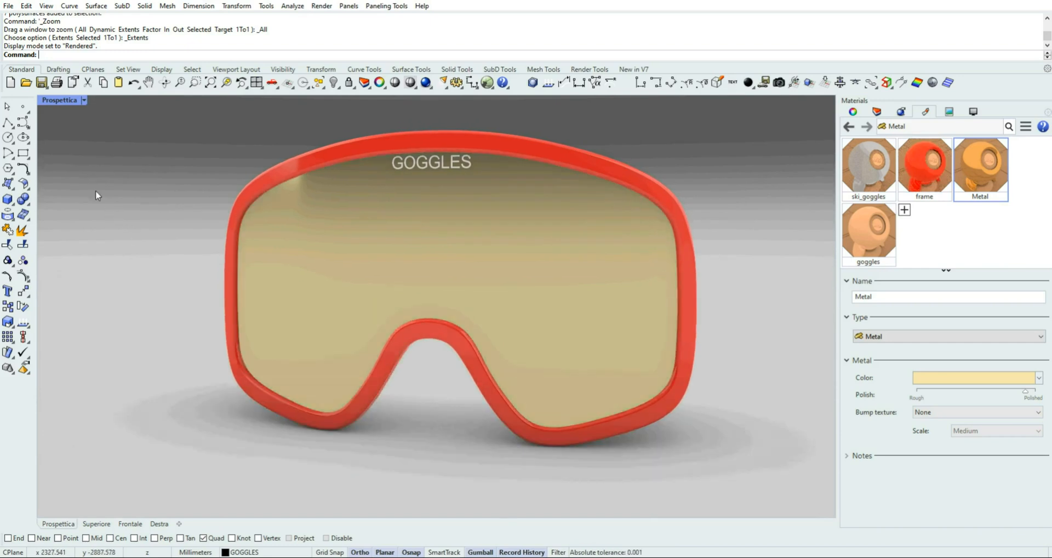
left_click(43, 83)
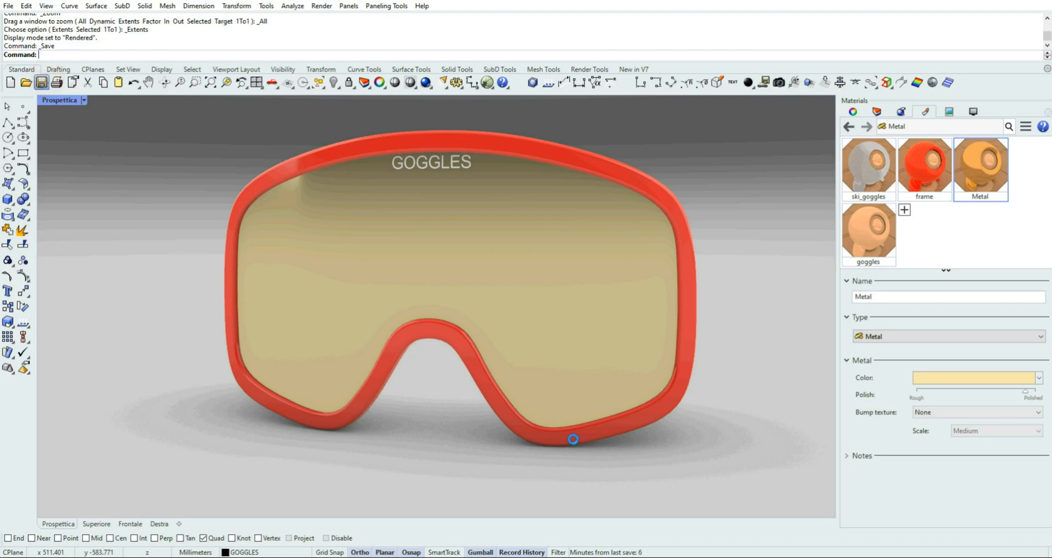